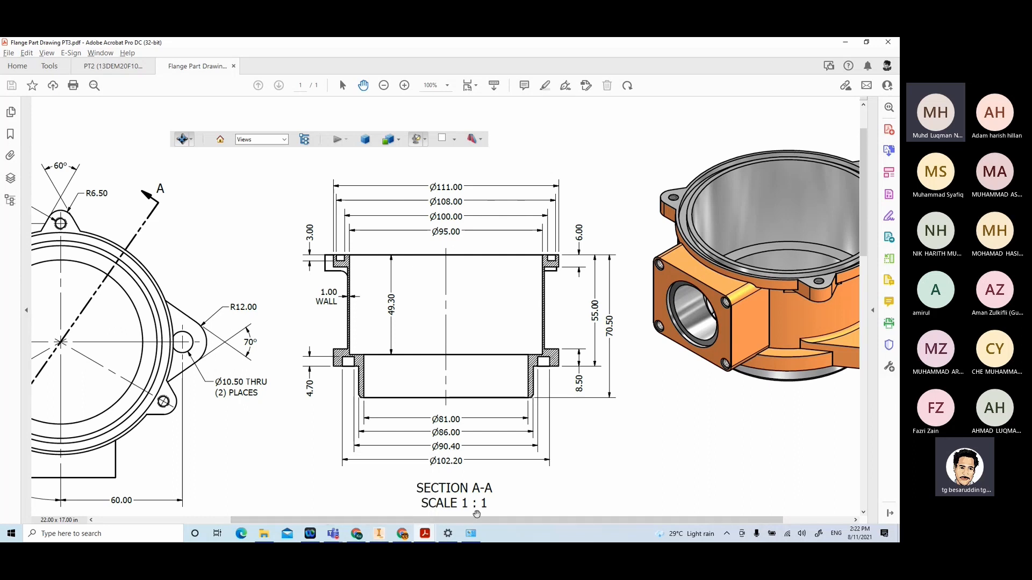
Open the pt3.png drawing from Practical Task 03 in Google Classroom and zoom in to read its dimensions
left_click(403, 535)
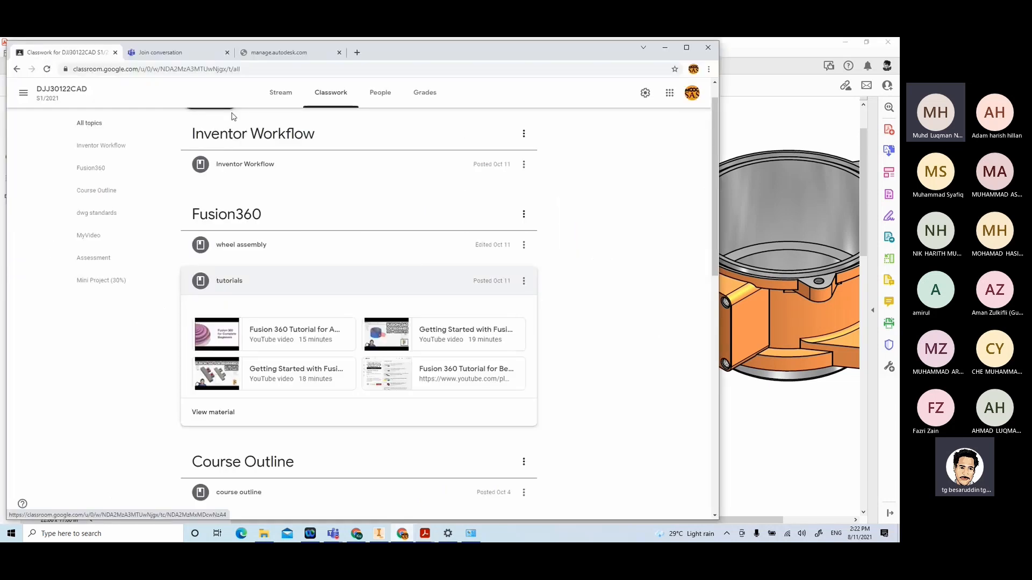
scroll(353, 330, "down", 7)
scroll(353, 329, "down", 4)
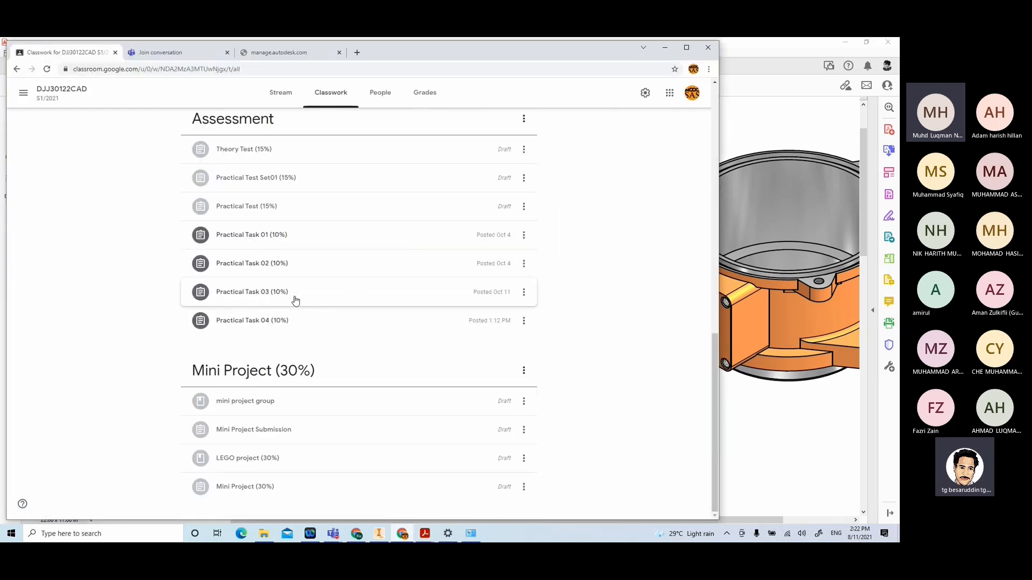
left_click(311, 295)
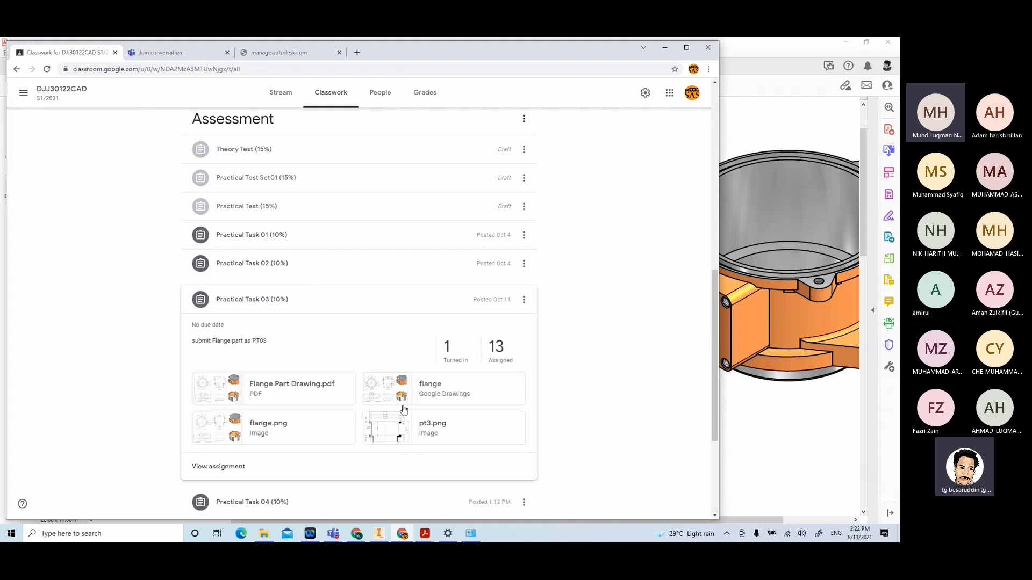
left_click(404, 429)
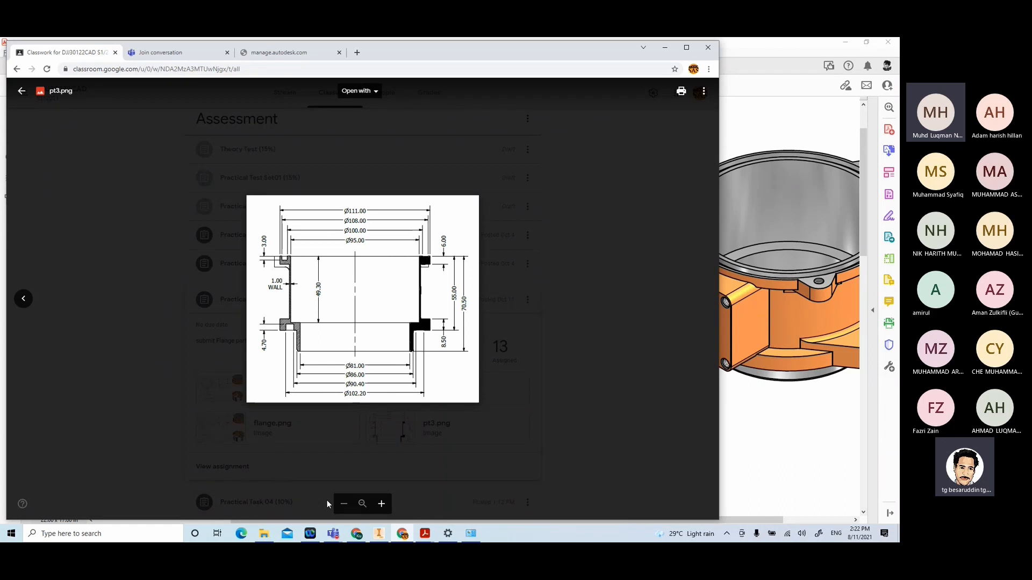
left_click(381, 504)
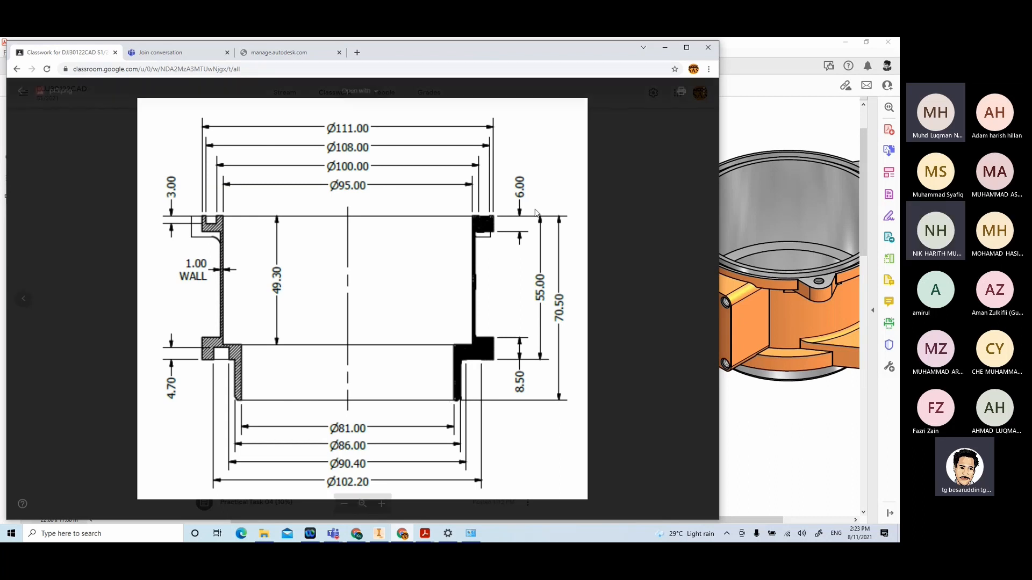
left_click(379, 534)
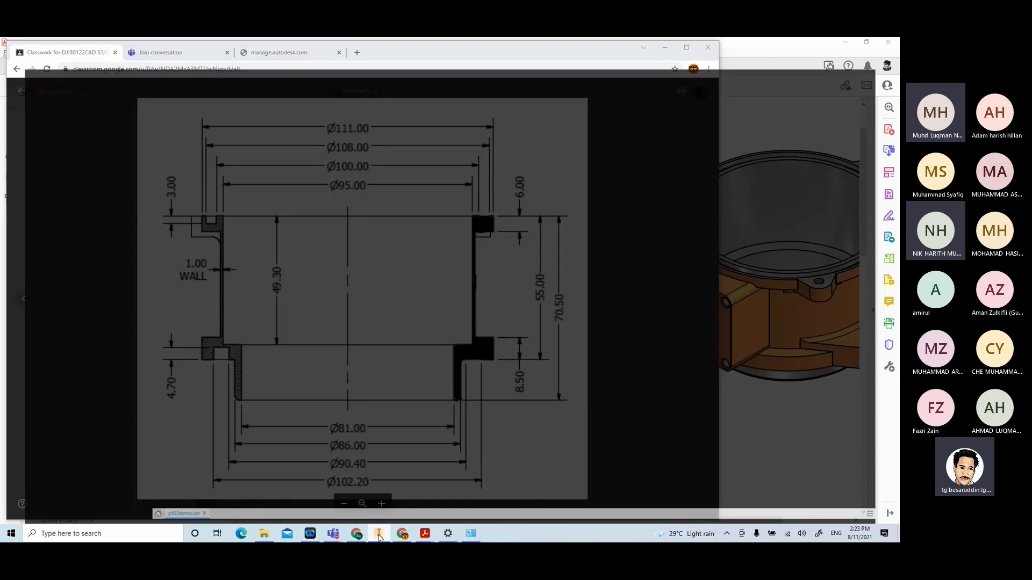
Pan and zoom around the flange profile sketch, then bring up the Flange Part Drawing PT3 PDF
scroll(621, 371, "down", 5)
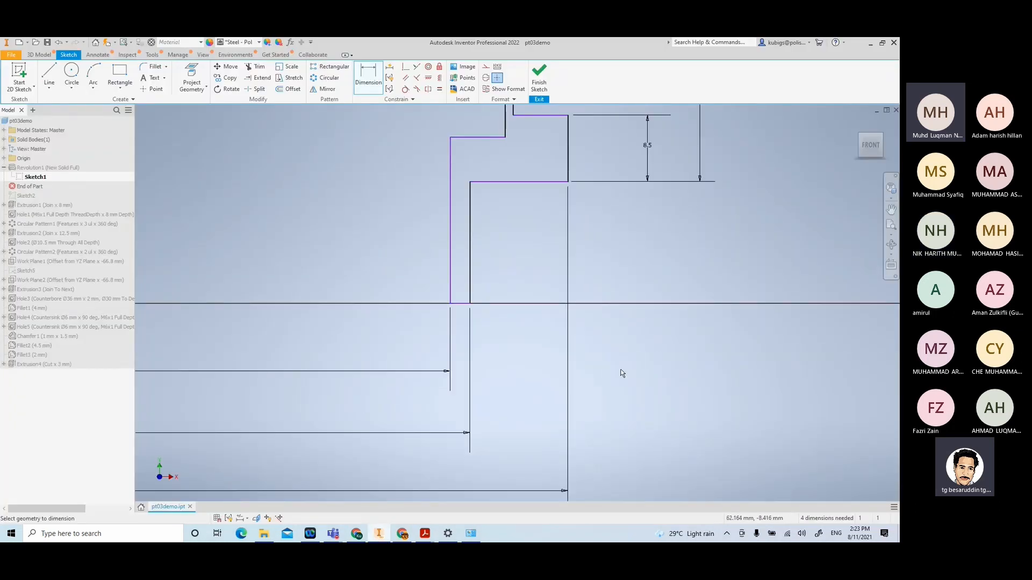
scroll(591, 323, "up", 2)
mouse_move(591, 323)
middle_mouse_down()
mouse_move(585, 364)
mouse_move(602, 435)
mouse_move(604, 407)
mouse_move(590, 391)
middle_mouse_up()
scroll(608, 430, "up", 3)
scroll(610, 418, "down", 3)
scroll(611, 418, "up", 1)
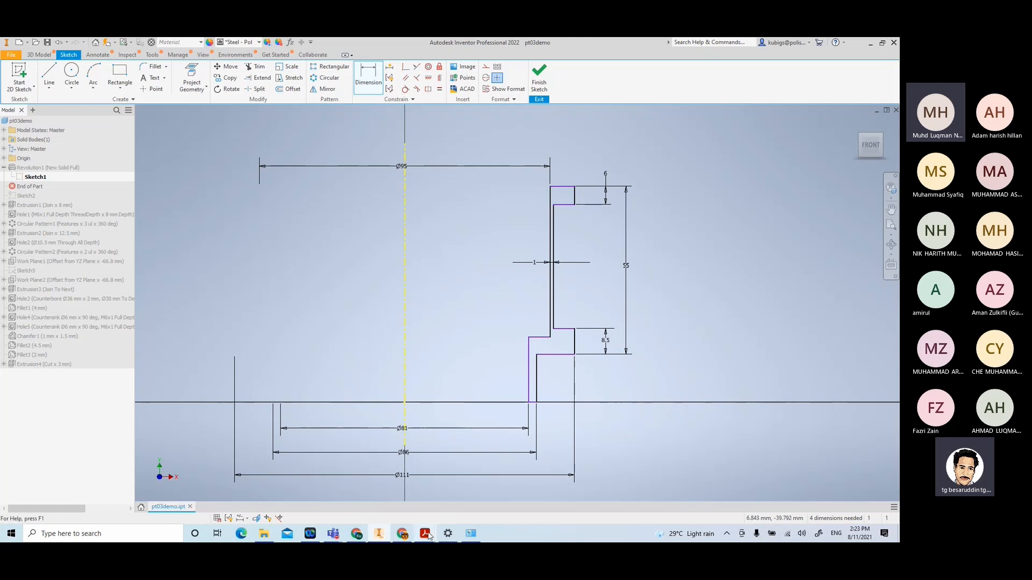
mouse_move(428, 534)
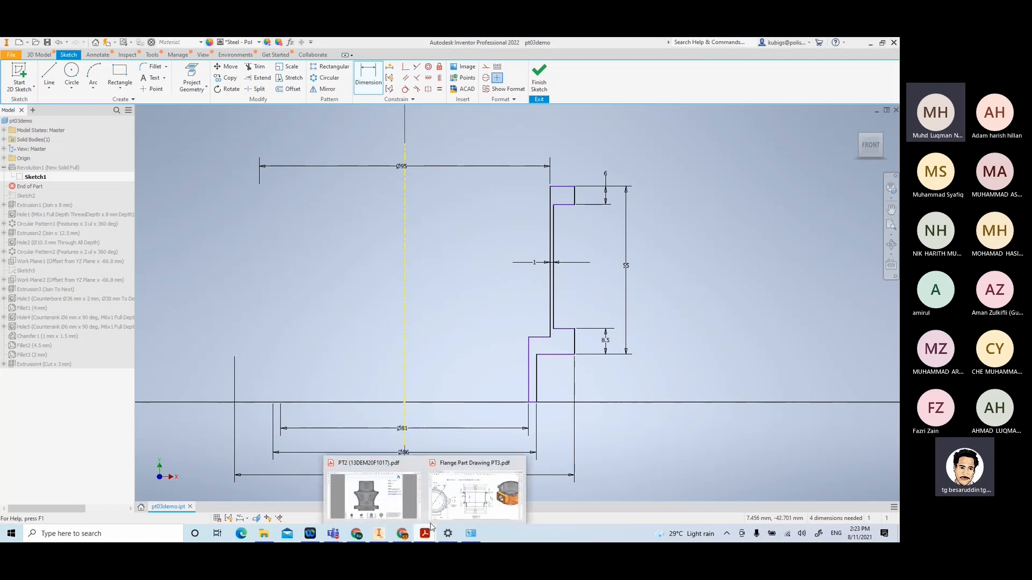
left_click(475, 493)
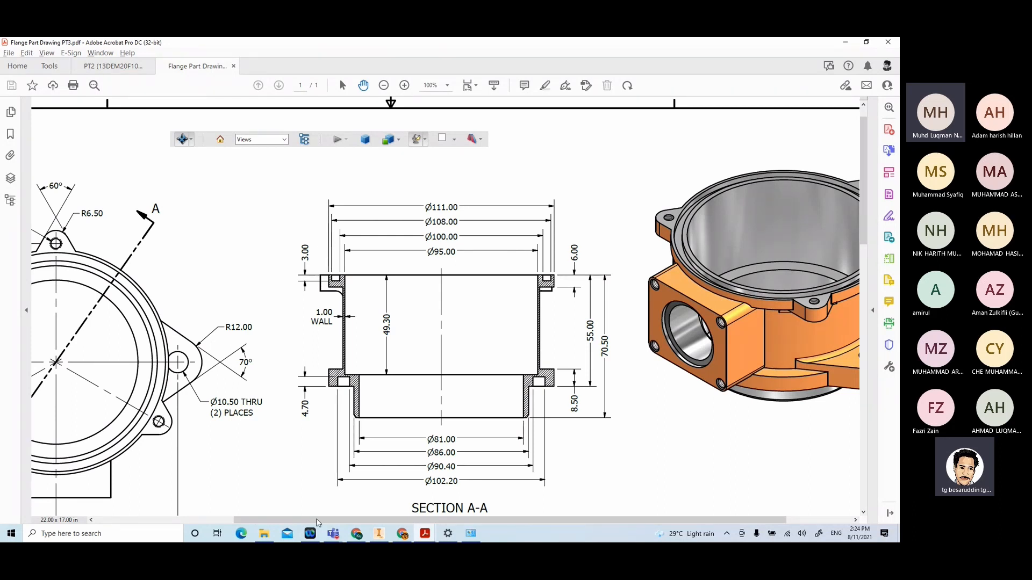
Return from the PT3 PDF to the Inventor profile sketch
left_click(379, 534)
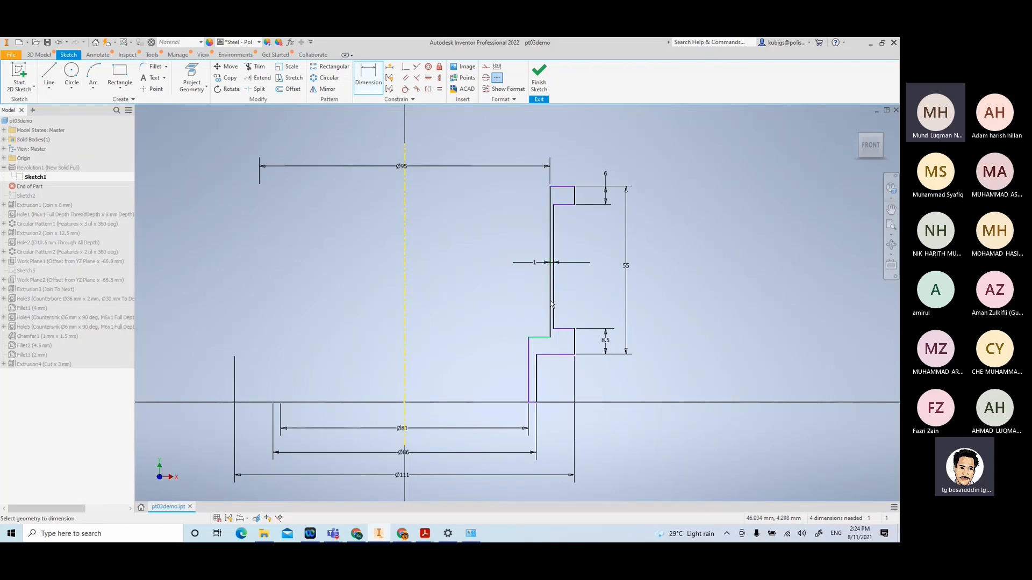
Finish the profile sketch and roll the End of Part marker down below Sketch2
left_click(549, 86)
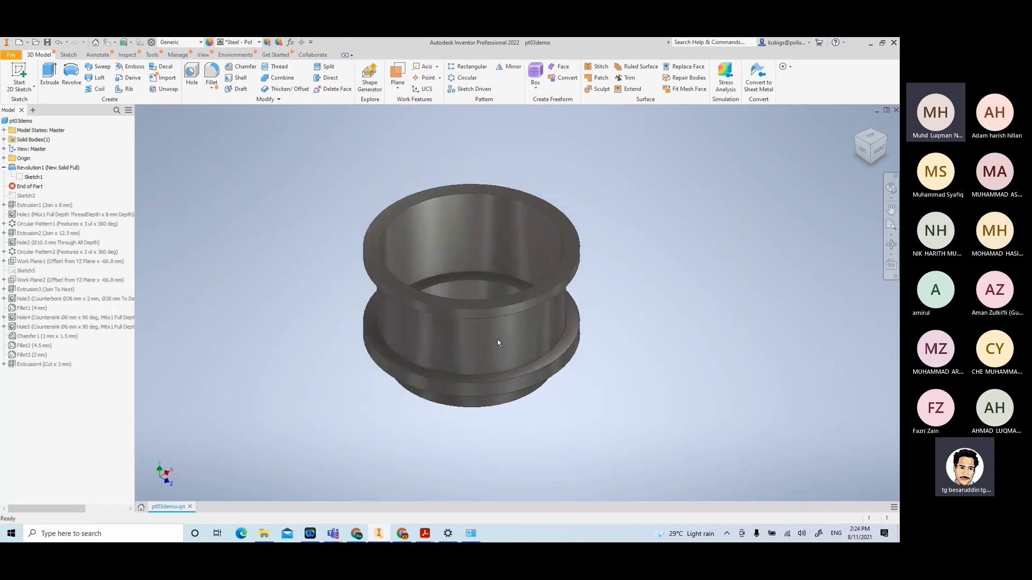
mouse_move(498, 340)
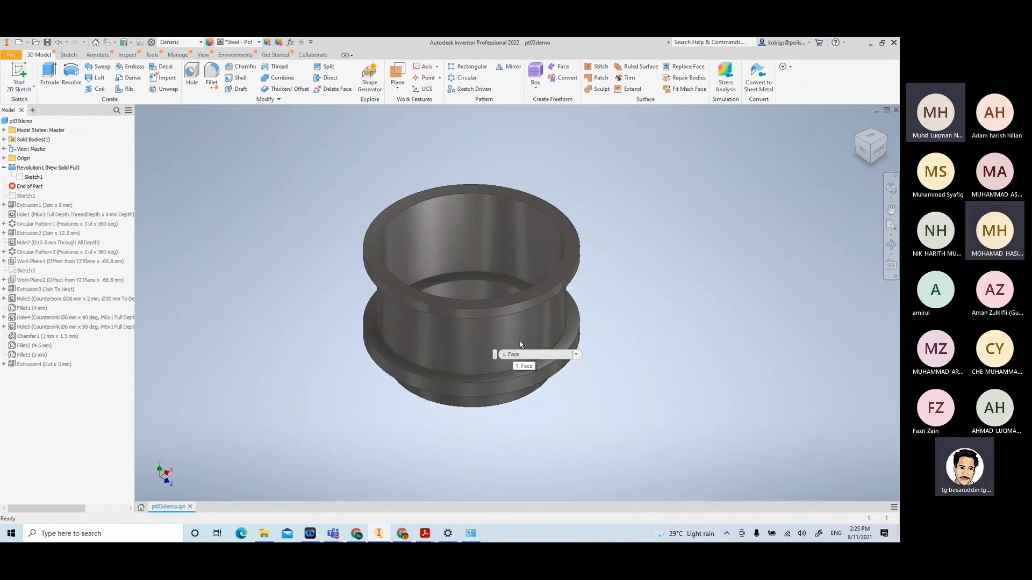
left_click_drag(27, 187, 27, 201)
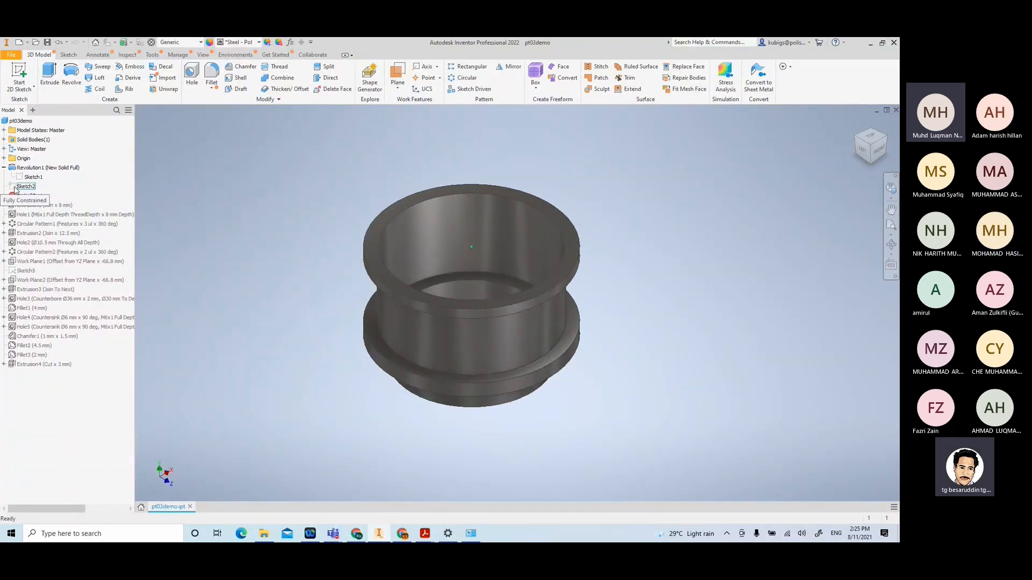
Re-finish Sketch2 and roll End of Part below Extrusion1 to restore the 8 mm lug
double_click(15, 188)
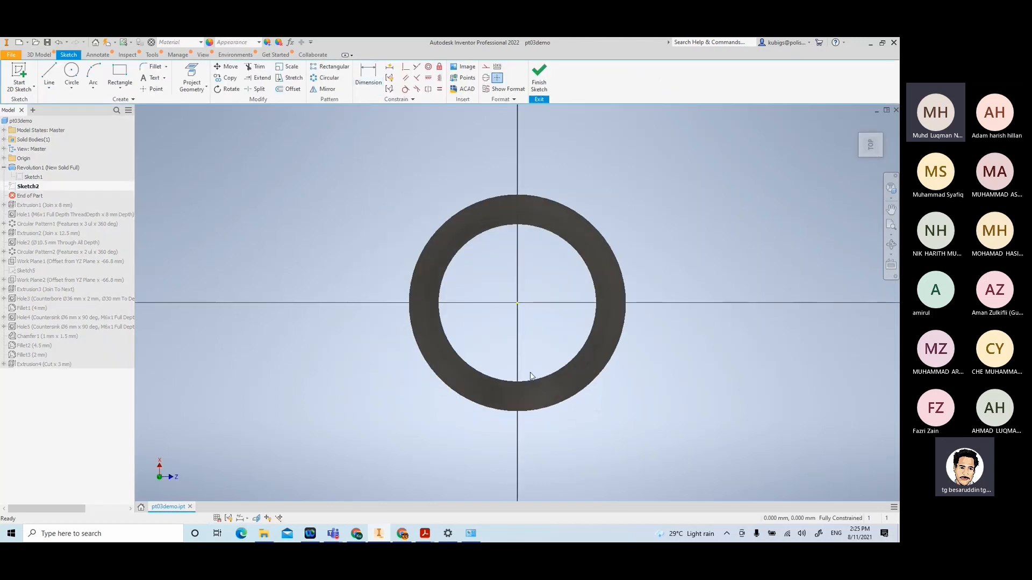
scroll(530, 376, "up", 3)
scroll(531, 376, "down", 5)
scroll(531, 377, "up", 4)
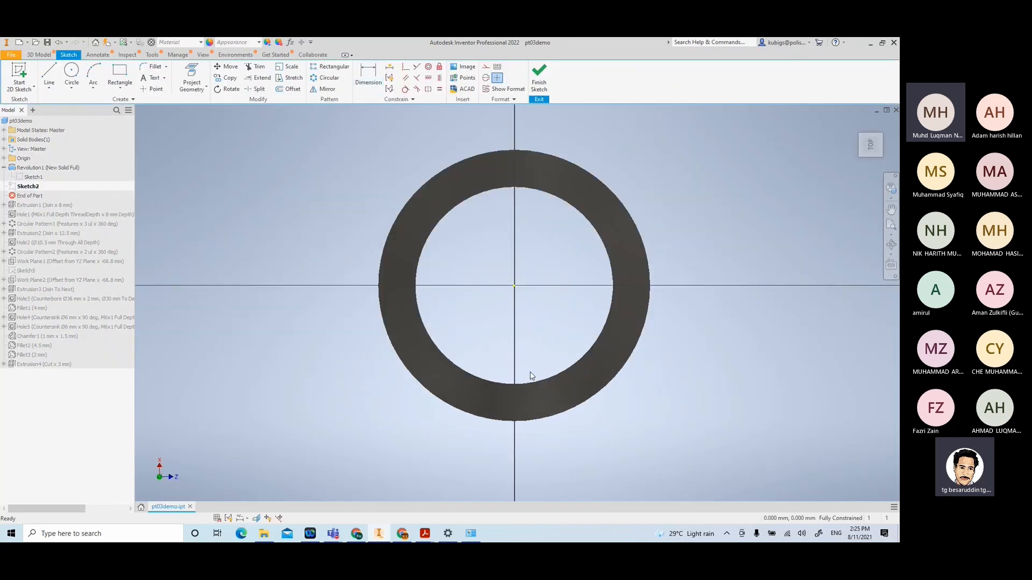
left_click(539, 78)
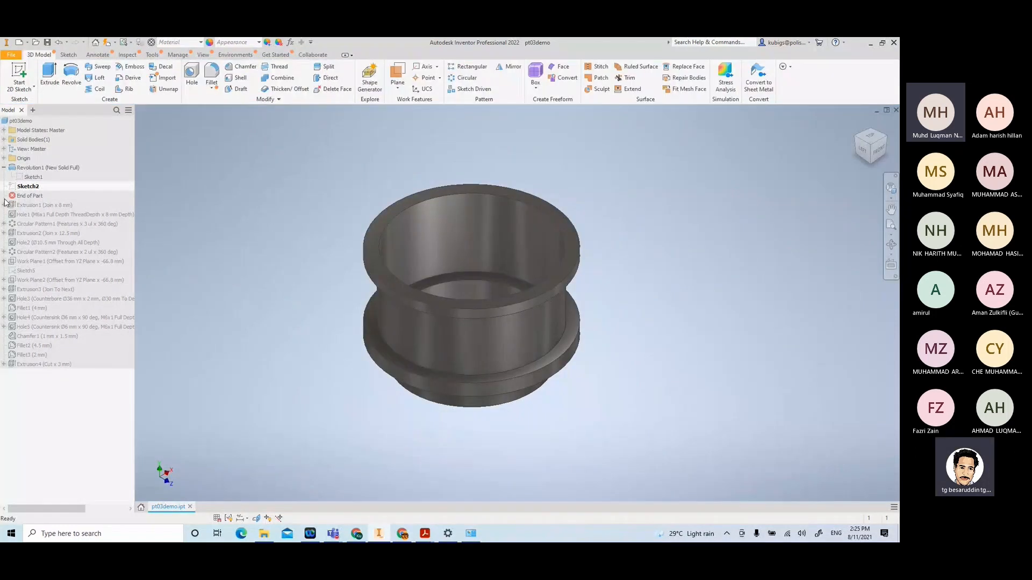
left_click_drag(28, 198, 28, 207)
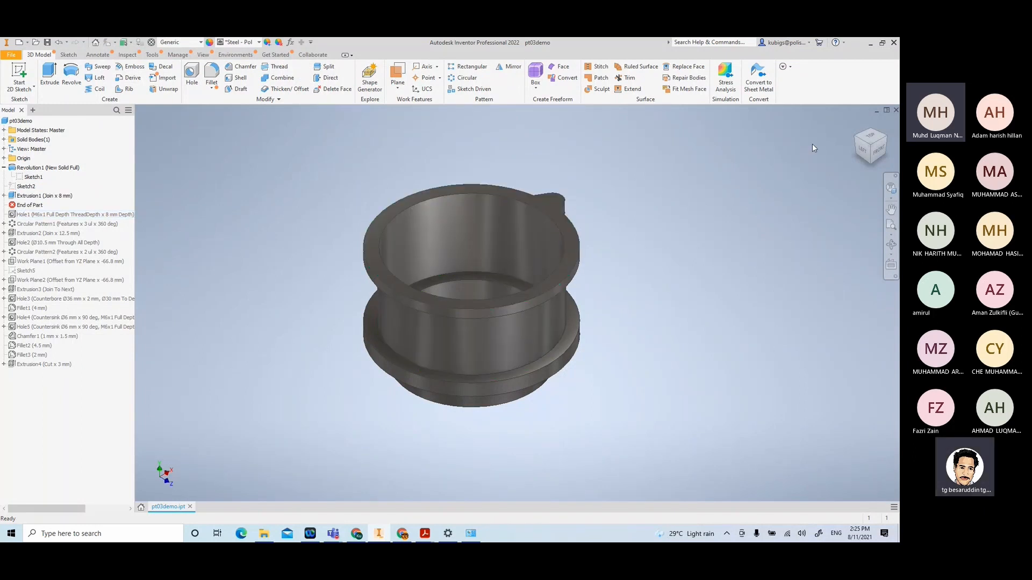
Switch to the Home view, then the Top view, and centre the lug tab on screen
left_click(856, 123)
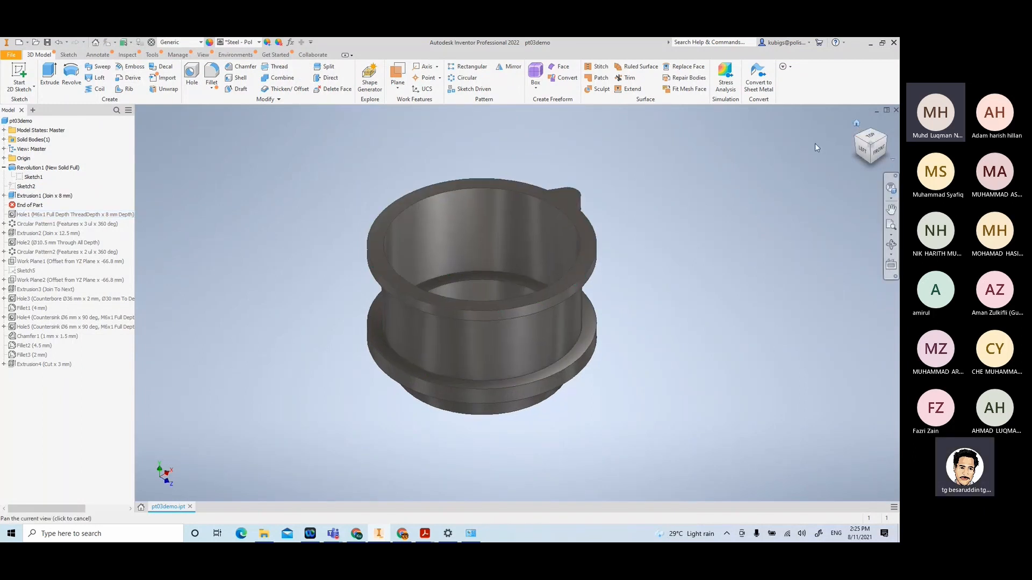
left_click(866, 138)
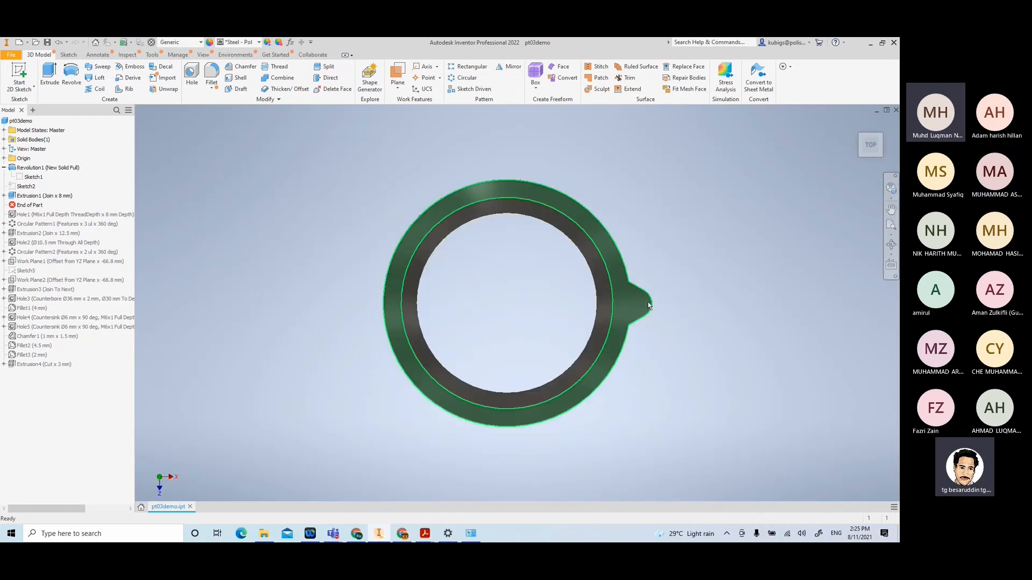
scroll(669, 316, "up", 5)
middle_click_drag(669, 316, 557, 306)
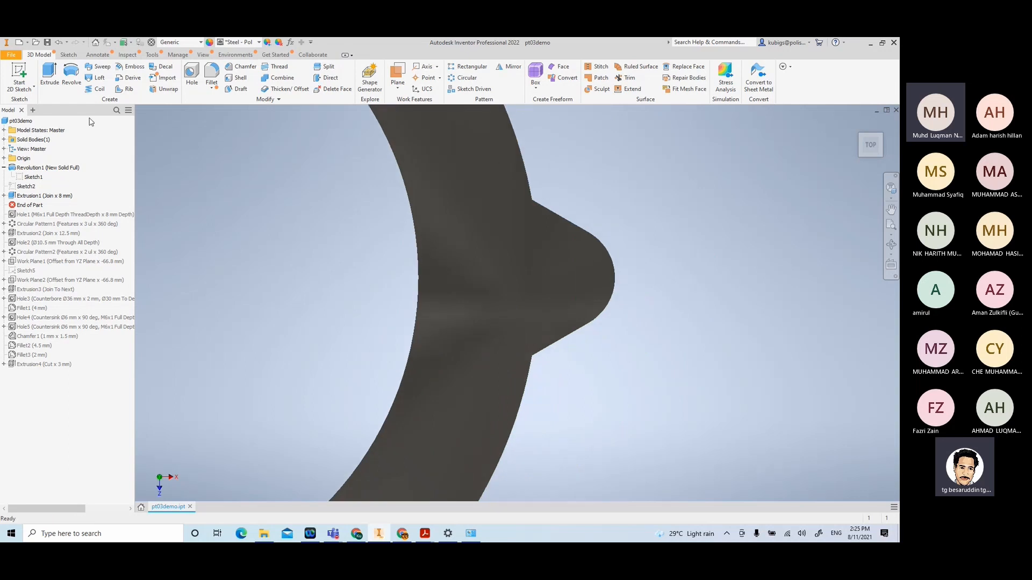
left_click(4, 195)
Edit Sketch3, pan to the lug on the ring, and bring up the Flange Part Drawing PDF
double_click(22, 207)
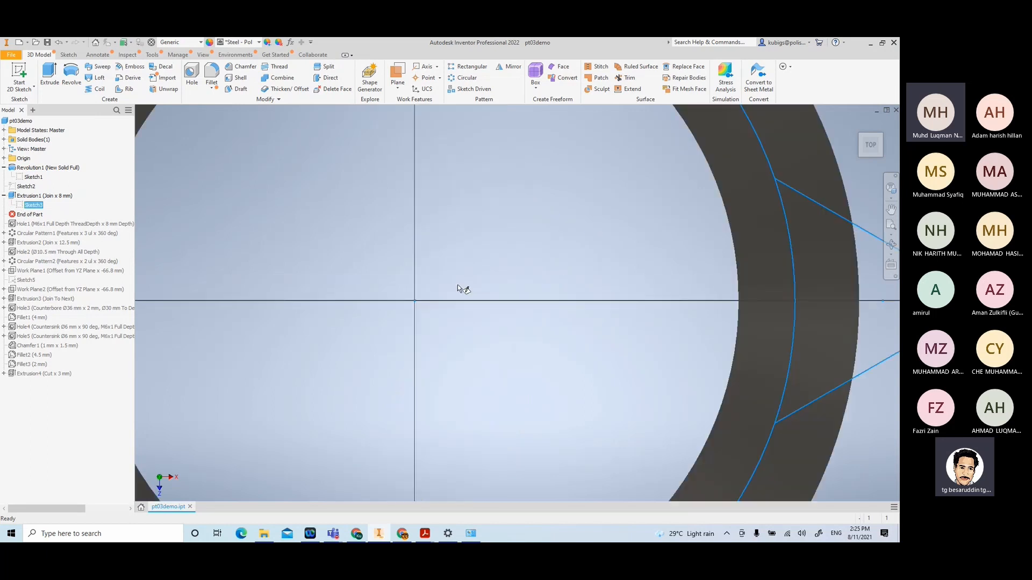
scroll(553, 310, "up", 3)
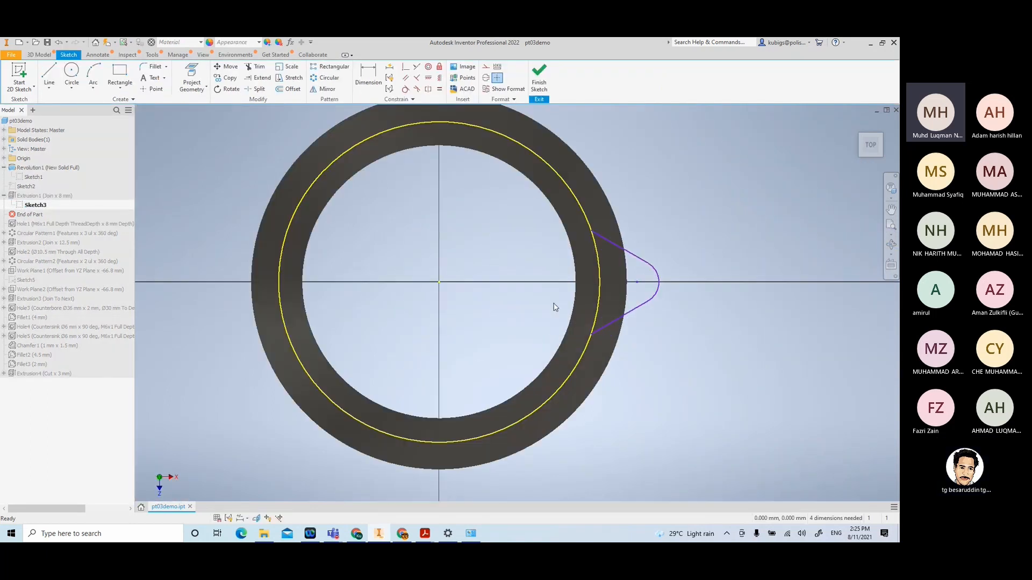
middle_click_drag(557, 281, 465, 277)
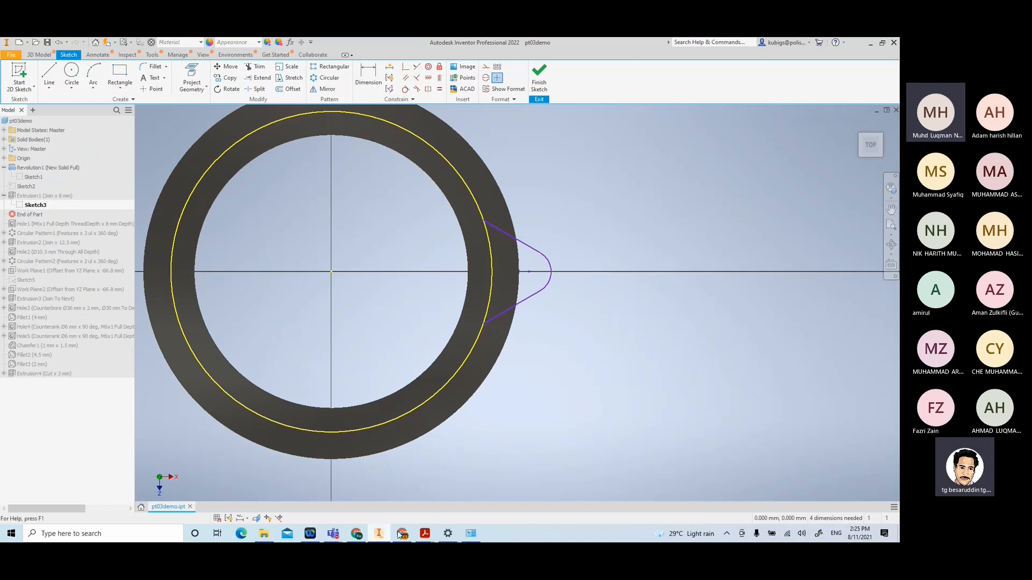
left_click(425, 537)
left_click(483, 491)
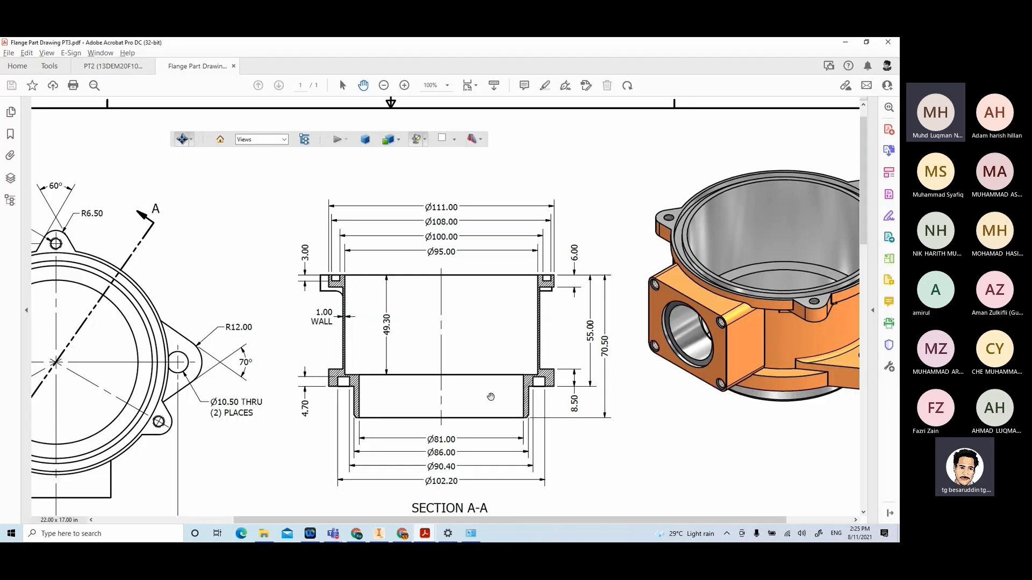
Pan the PDF to the full front view showing the R12.00 lug and 70° angle, then return to Inventor
left_click_drag(256, 310, 483, 305)
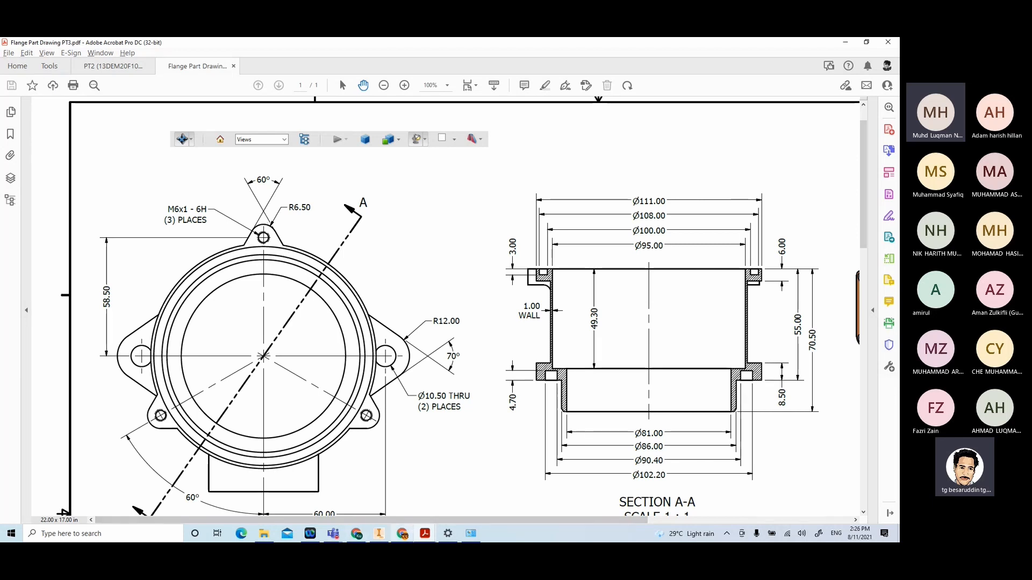
left_click(379, 534)
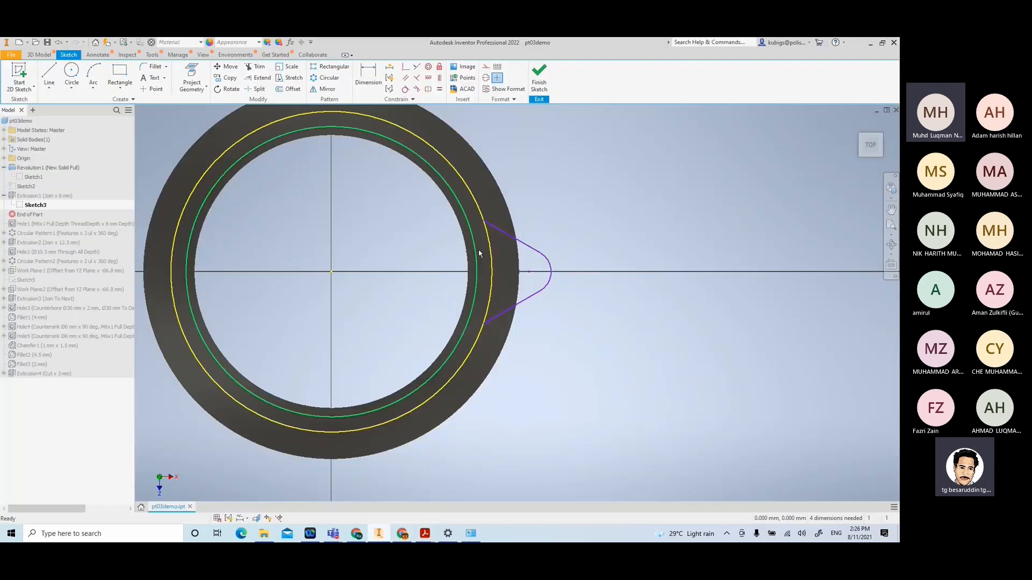
Dimension the angle between the lug's two side lines as 60.00°
left_click(375, 77)
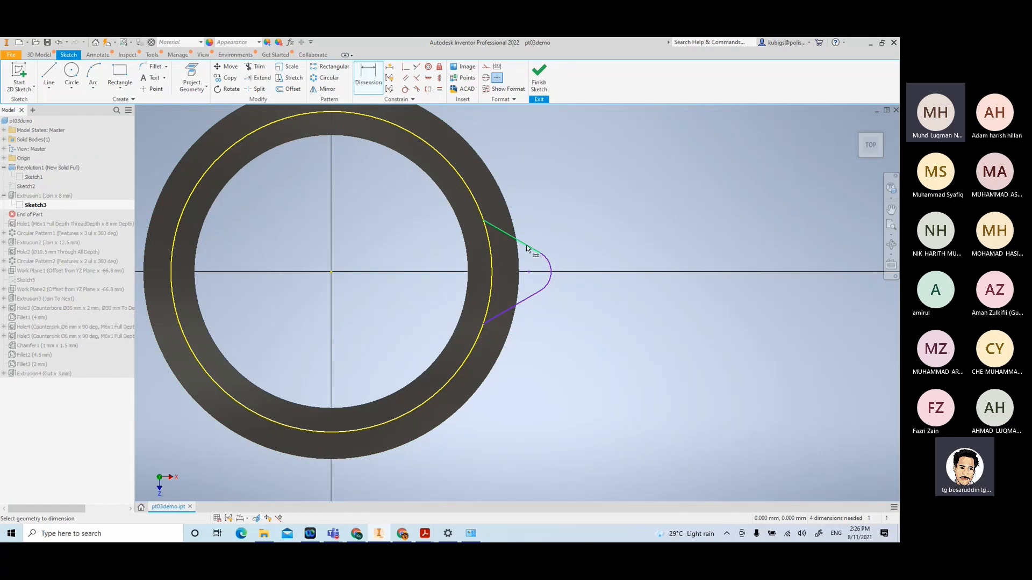
left_click(527, 244)
left_click(528, 295)
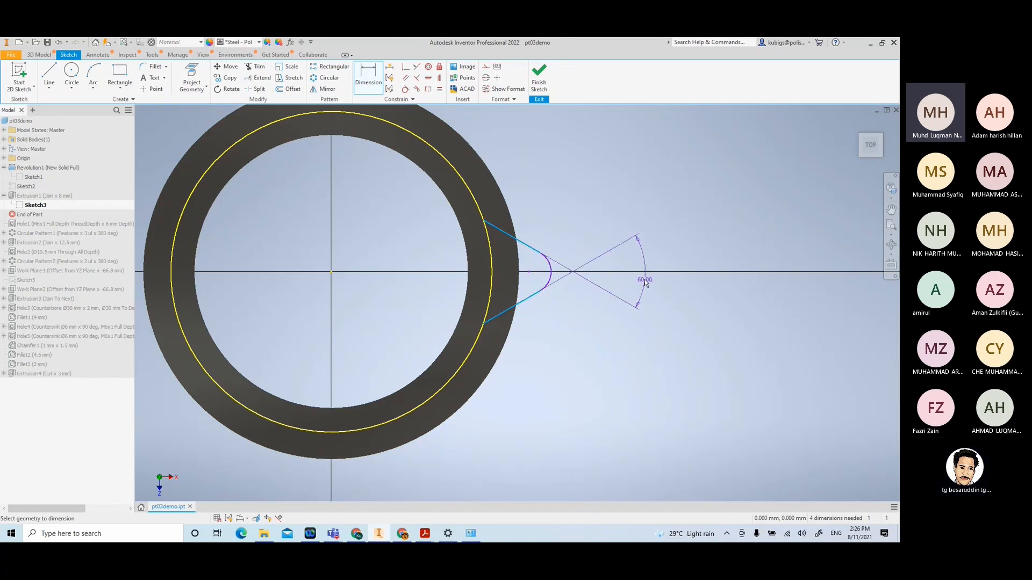
left_click(645, 267)
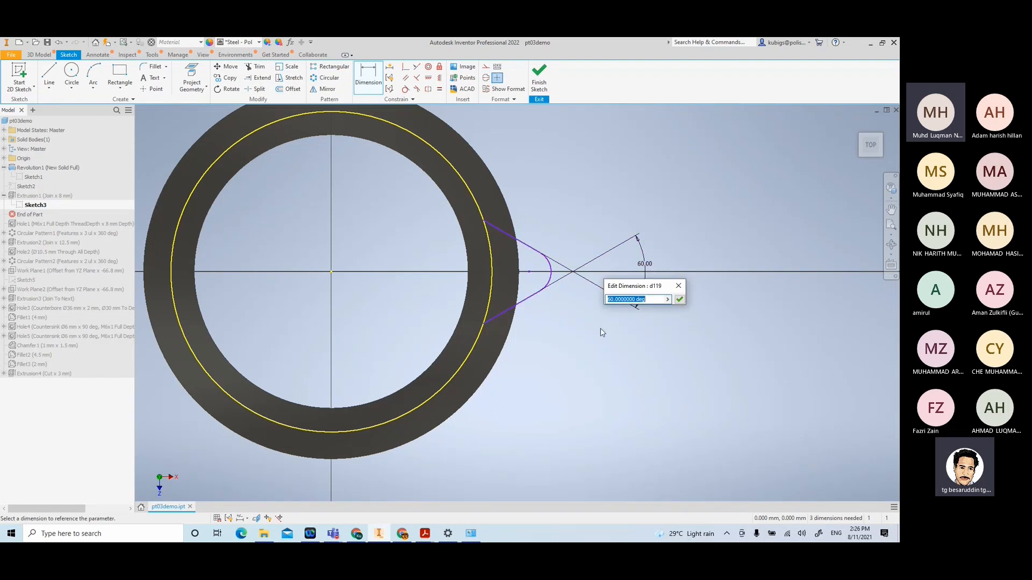
left_click(679, 301)
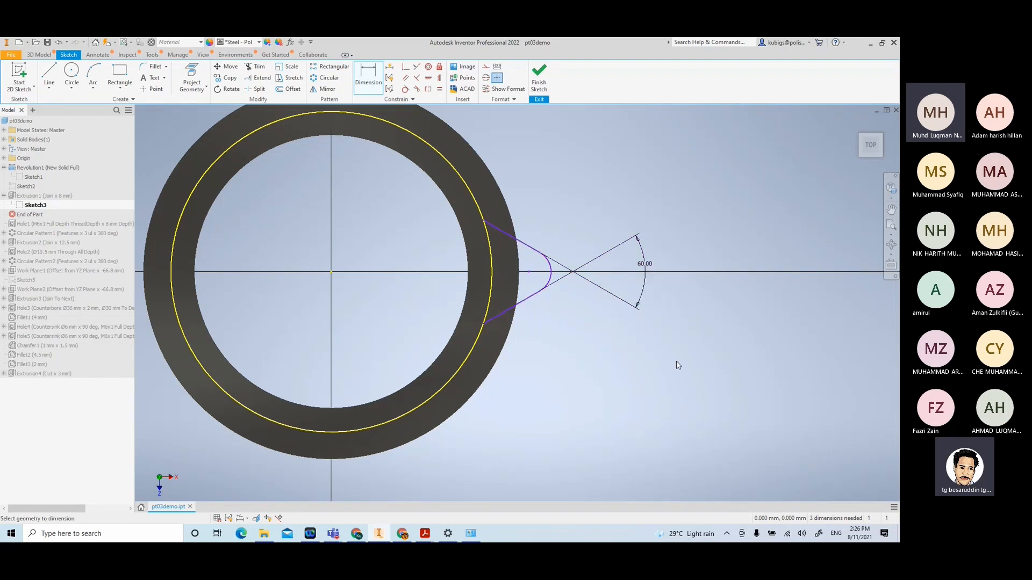
left_click(830, 467)
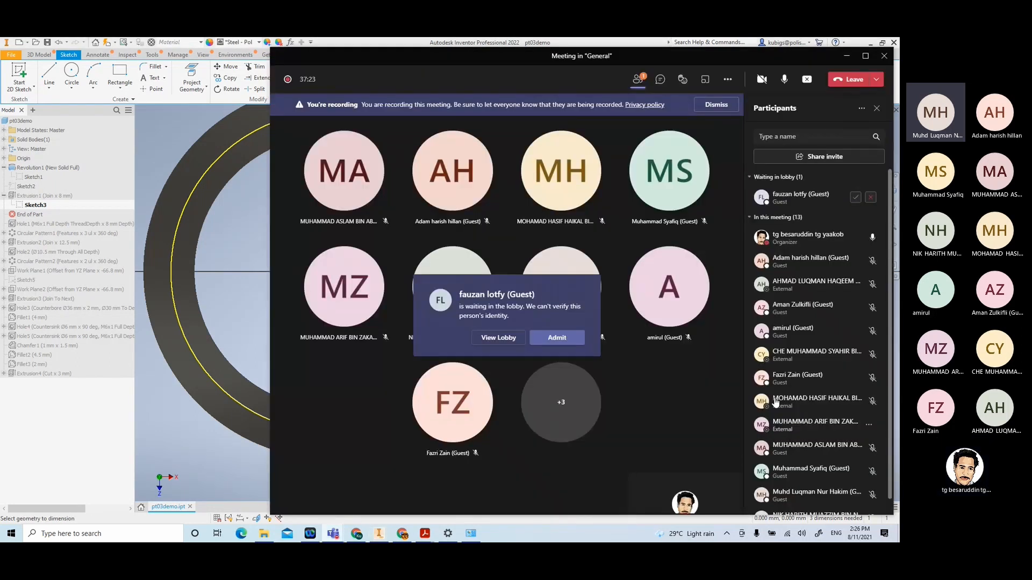
Admit the waiting guest to the Teams meeting and minimize the meeting window
left_click(553, 338)
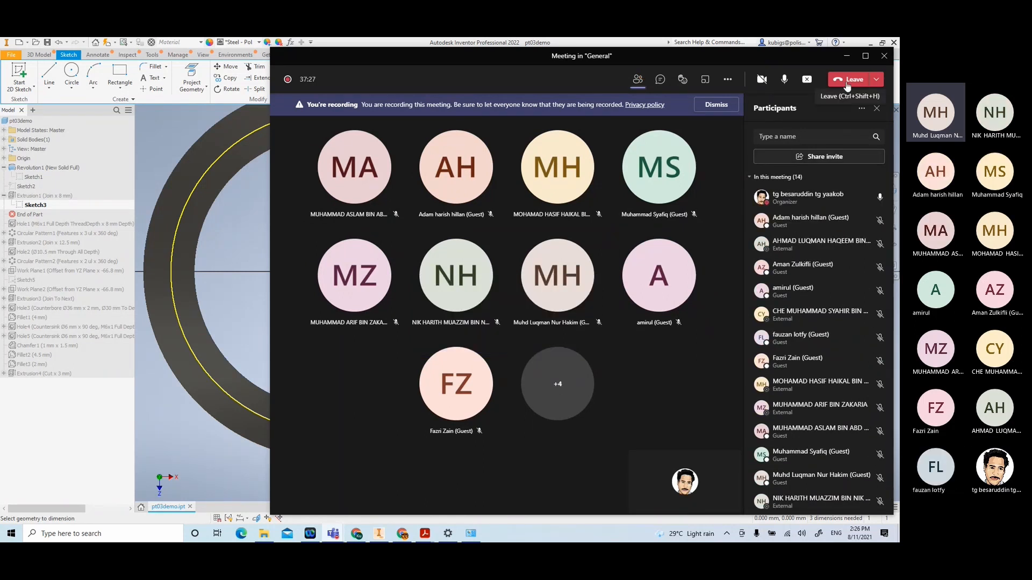
left_click(845, 61)
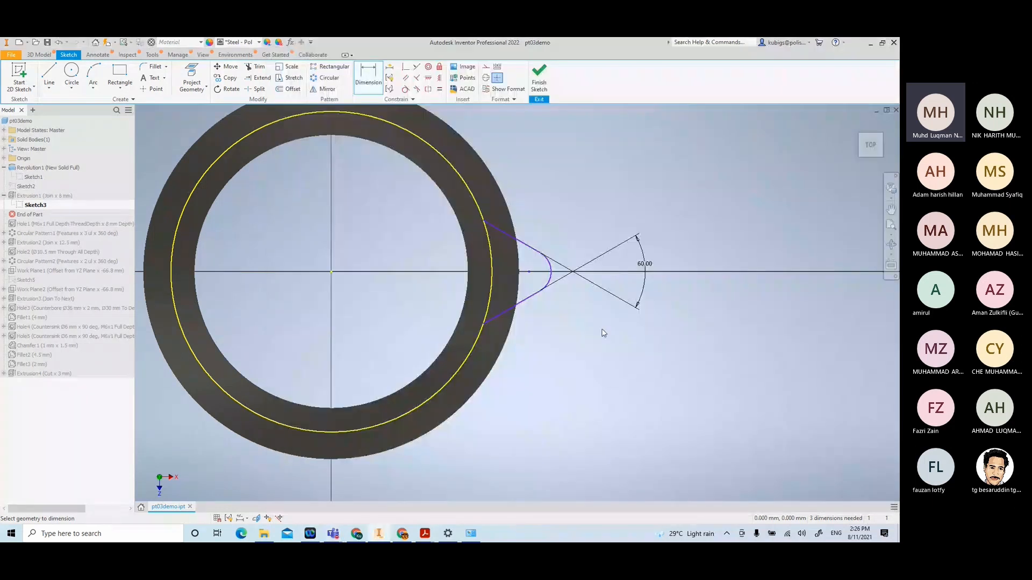
Check the PT3 drawing, then try a diameter on the ring circle and cancel the over-constraint warning
left_click(425, 534)
left_click(465, 510)
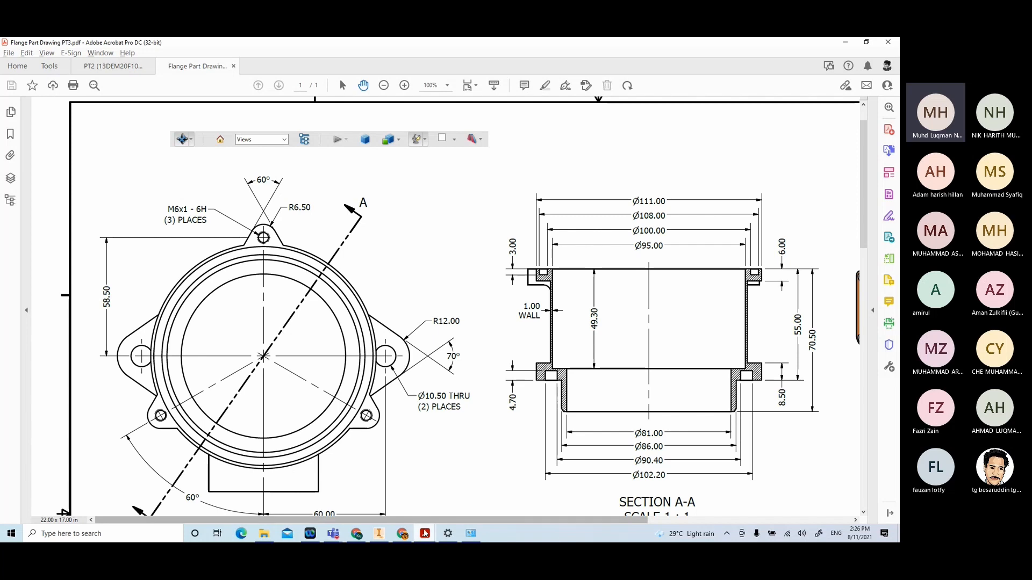
left_click(379, 533)
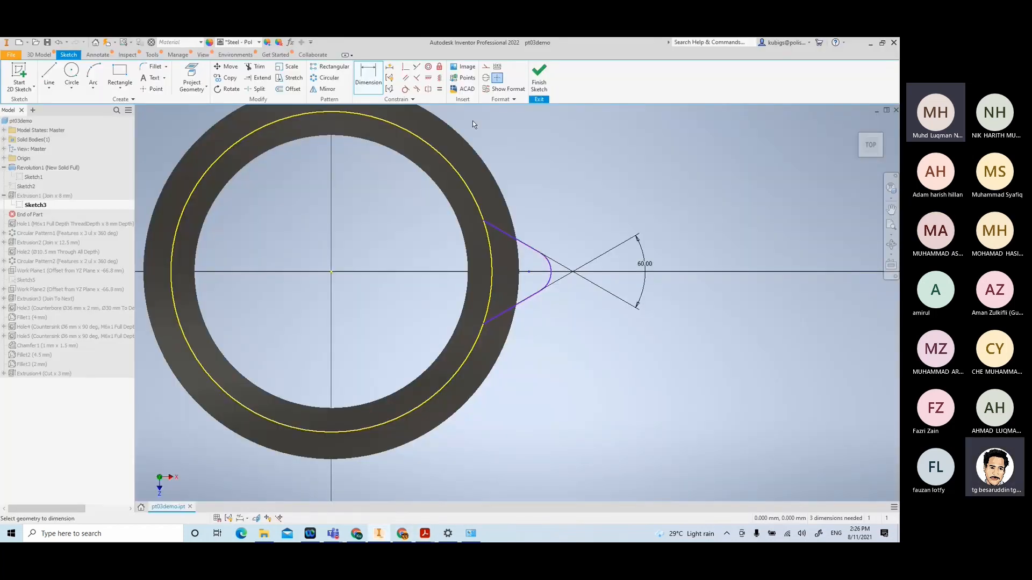
left_click(470, 190)
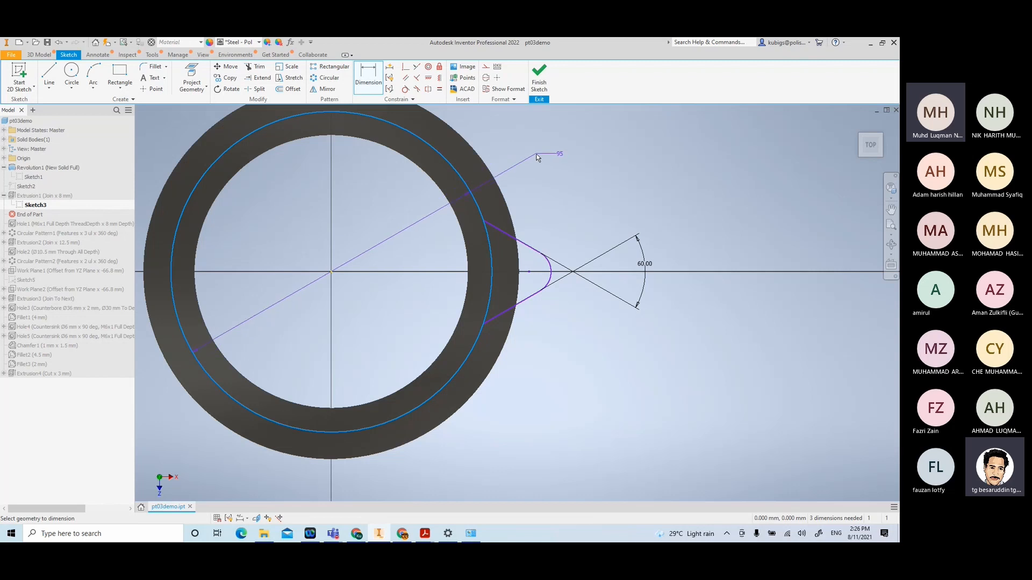
left_click(529, 150)
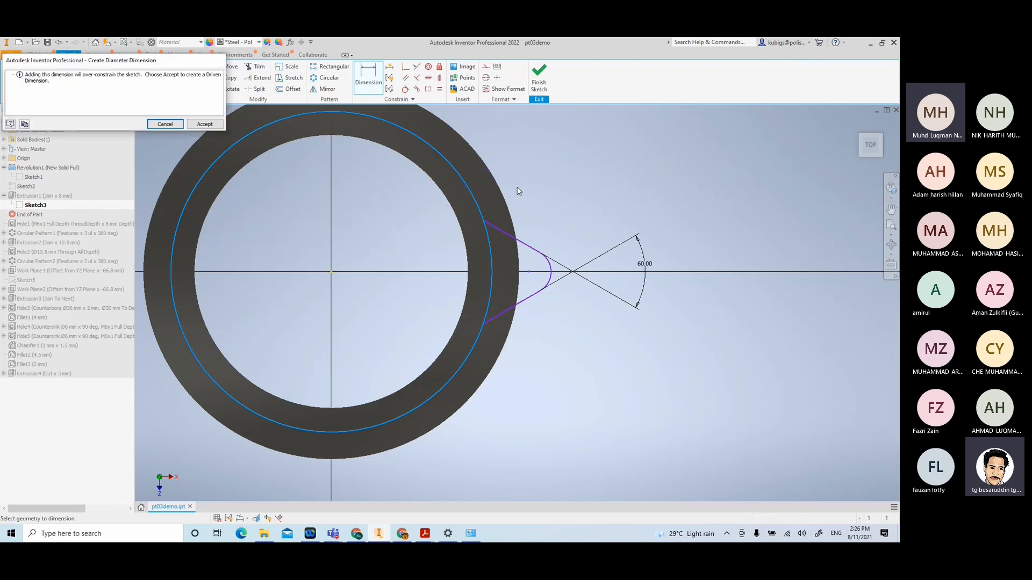
left_click(165, 124)
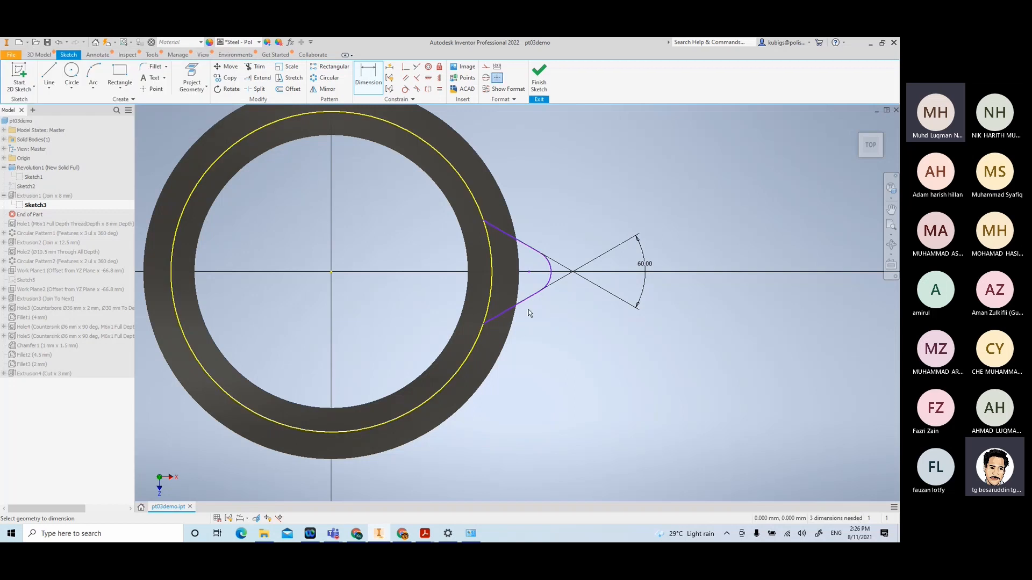
Dimension the lug's rounded tip arc with a 6.5 radius
left_click(550, 270)
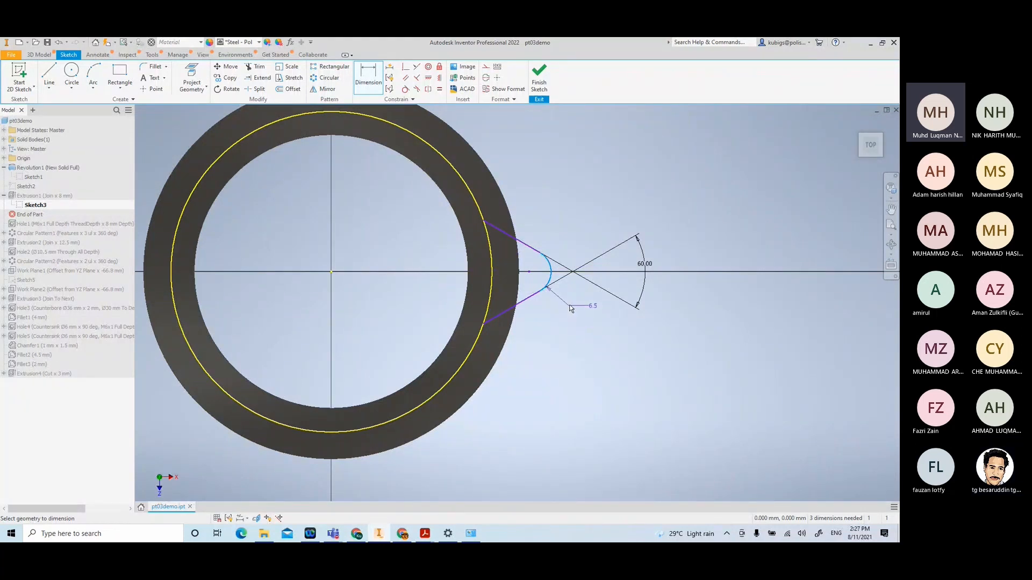
left_click(570, 308)
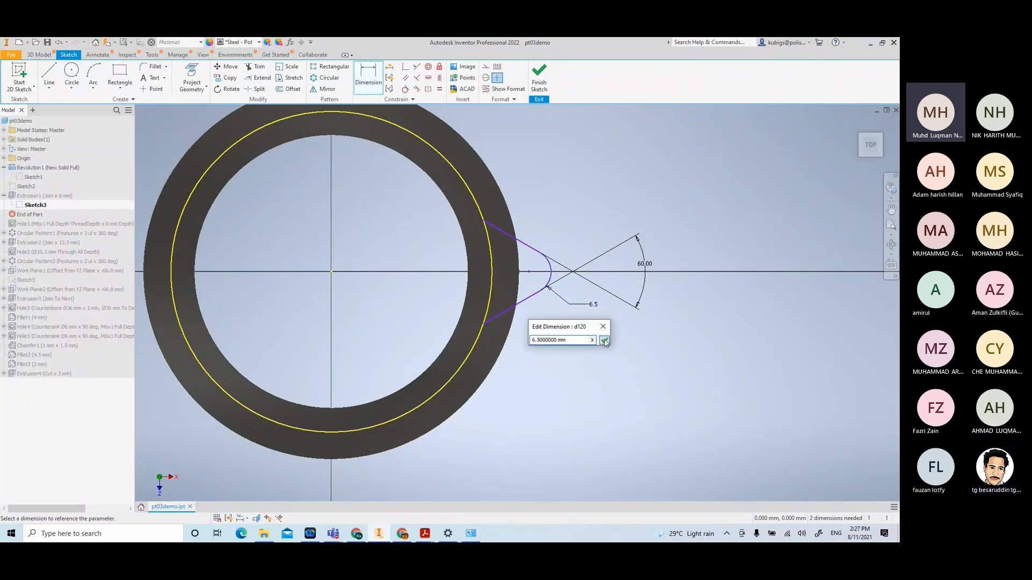
key("Return")
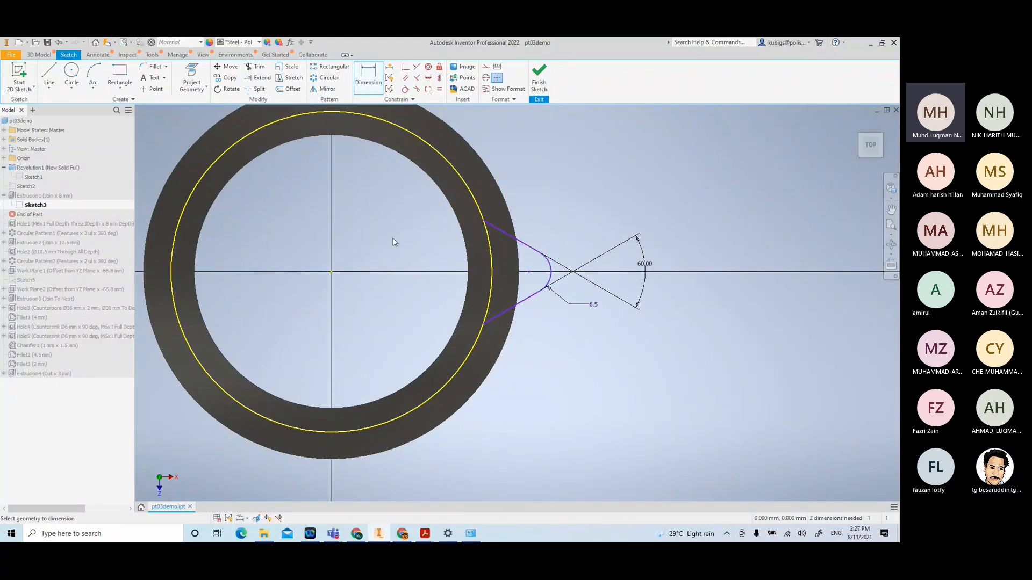
Select the ring circle again and recheck the flange drawing's dimensions in the PDF
left_click(471, 195)
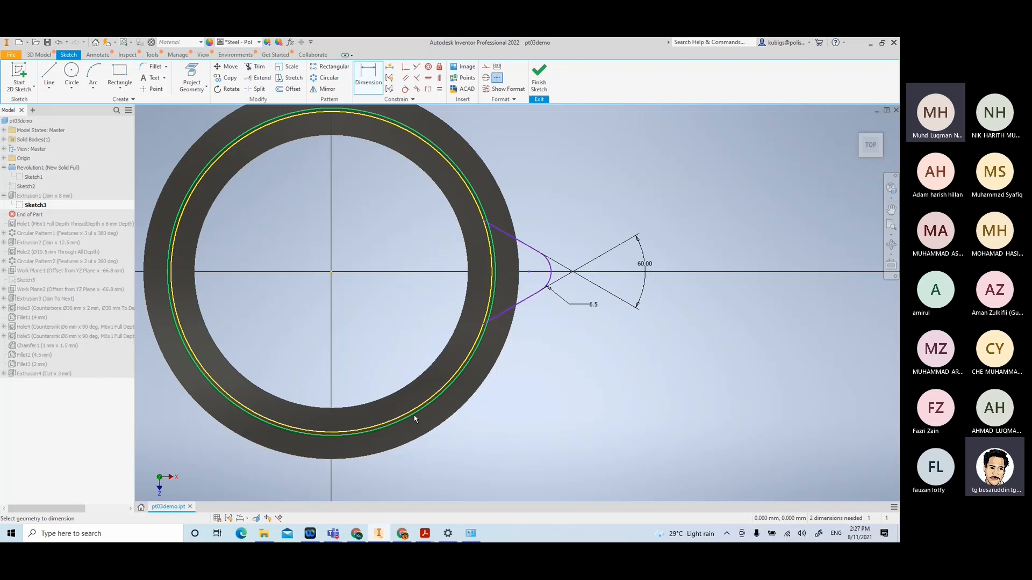
mouse_move(414, 416)
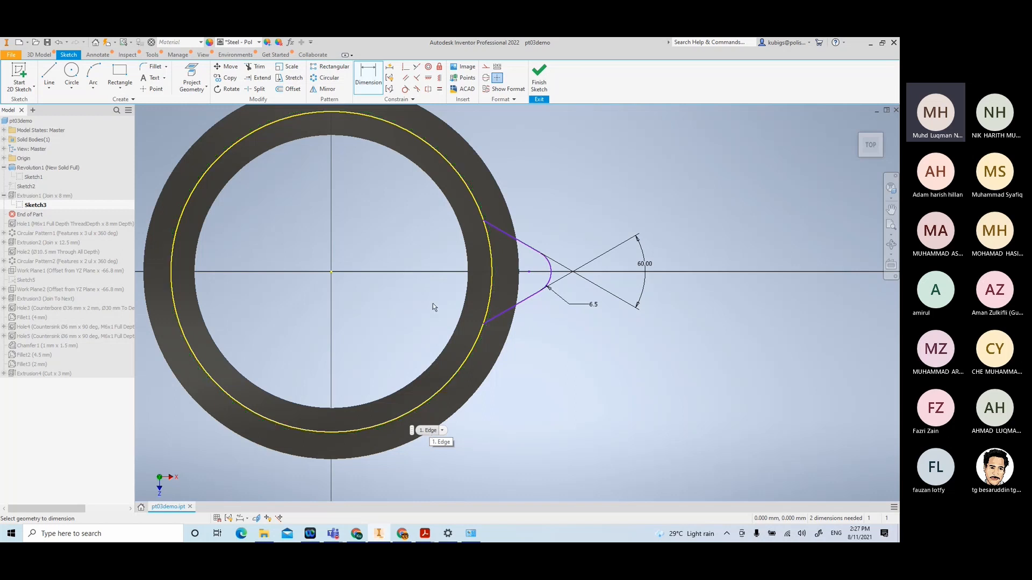
left_click(421, 535)
left_click(452, 499)
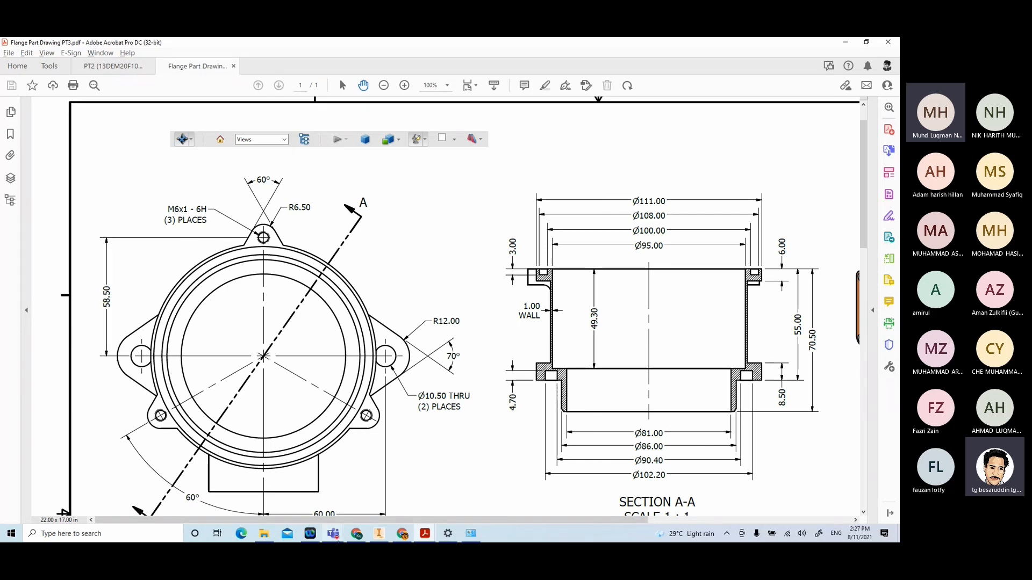
key("alt+Tab")
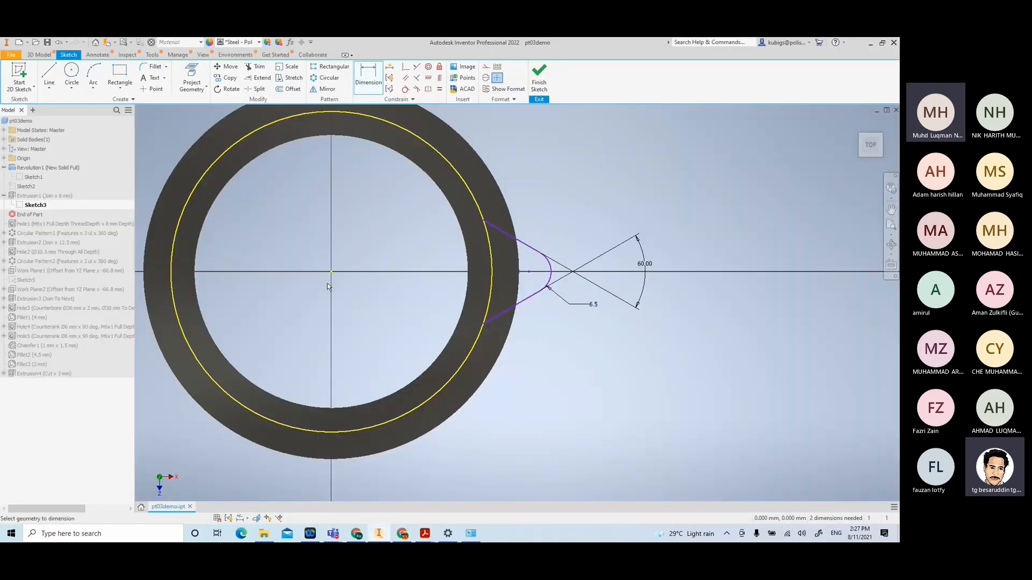
Add a 58.5 horizontal dimension from the ring centre to the lug arc
left_click(527, 272)
left_click(417, 299)
key("Return")
Try a Tangent constraint between the upper lug line and arc, dismissing the already-exists warning
left_click(405, 90)
left_click(528, 243)
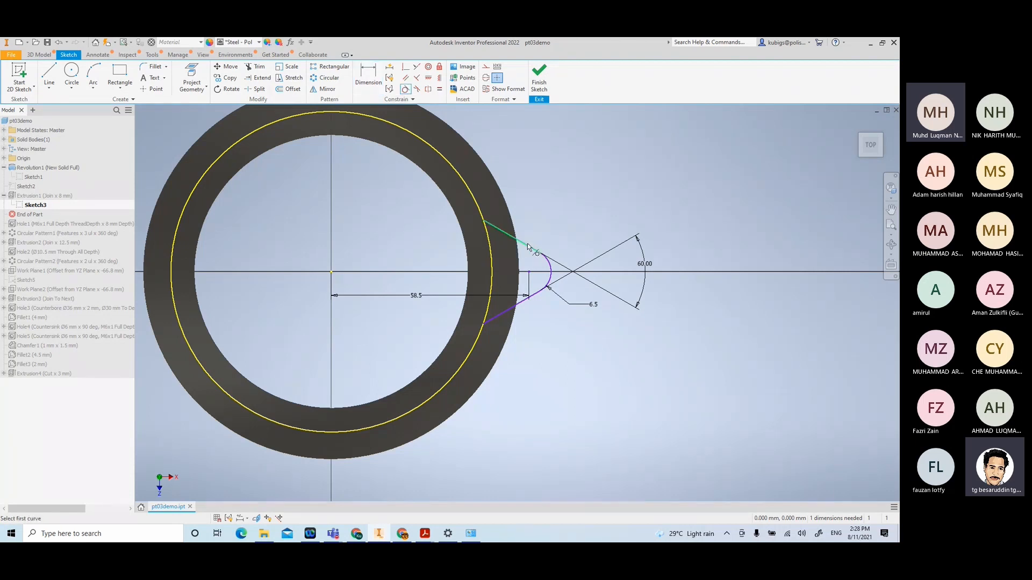
left_click(560, 269)
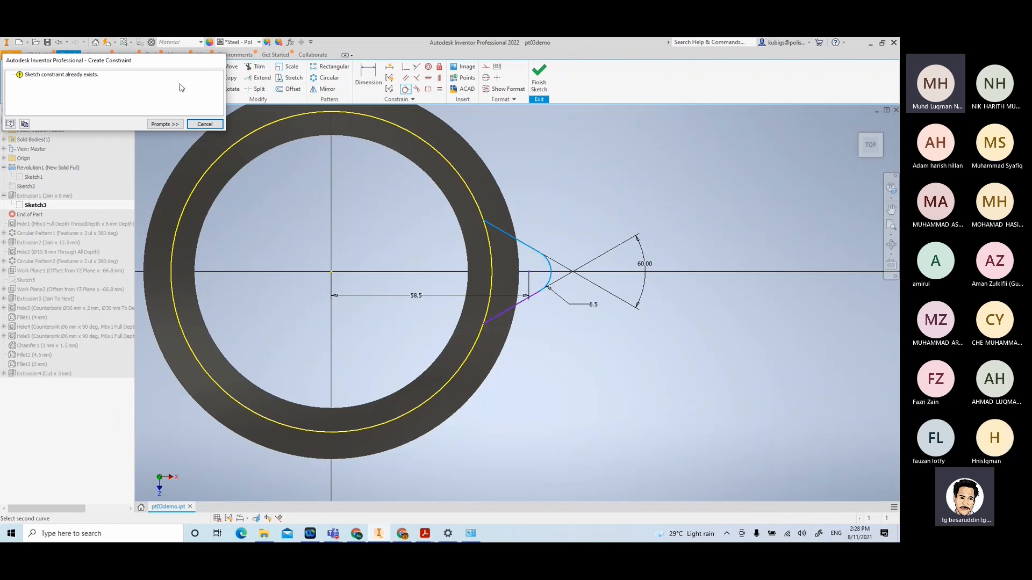
left_click(205, 124)
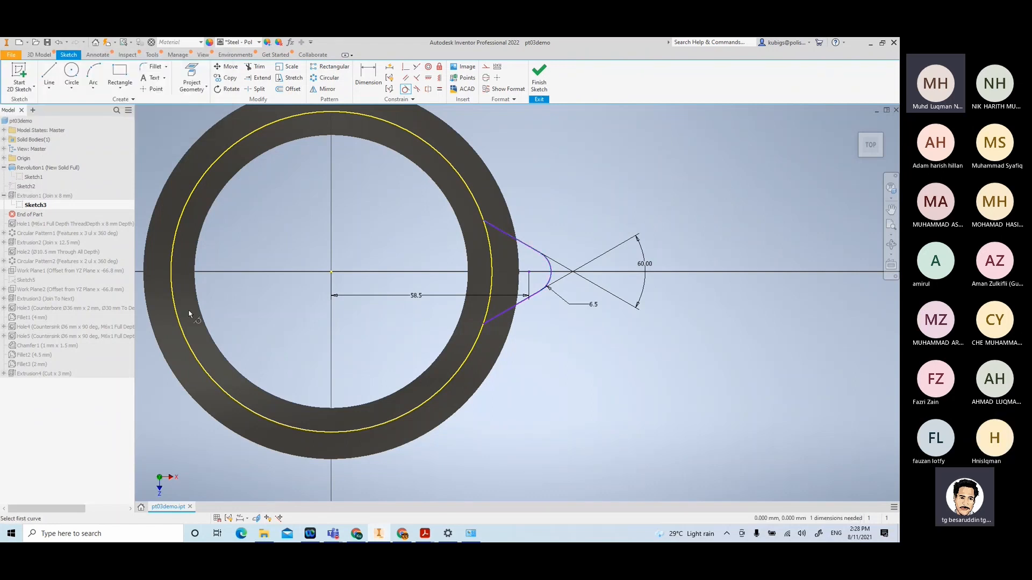
Show all sketch constraints (F8) and zoom in on the lug to inspect them
left_click(229, 520)
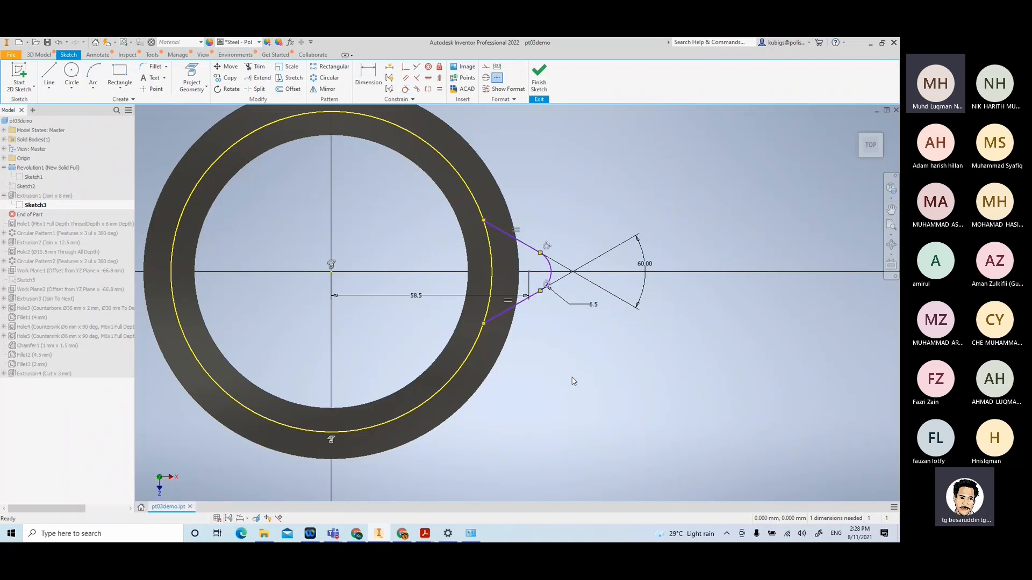
scroll(579, 344, "down", 3)
middle_click_drag(538, 284, 586, 351)
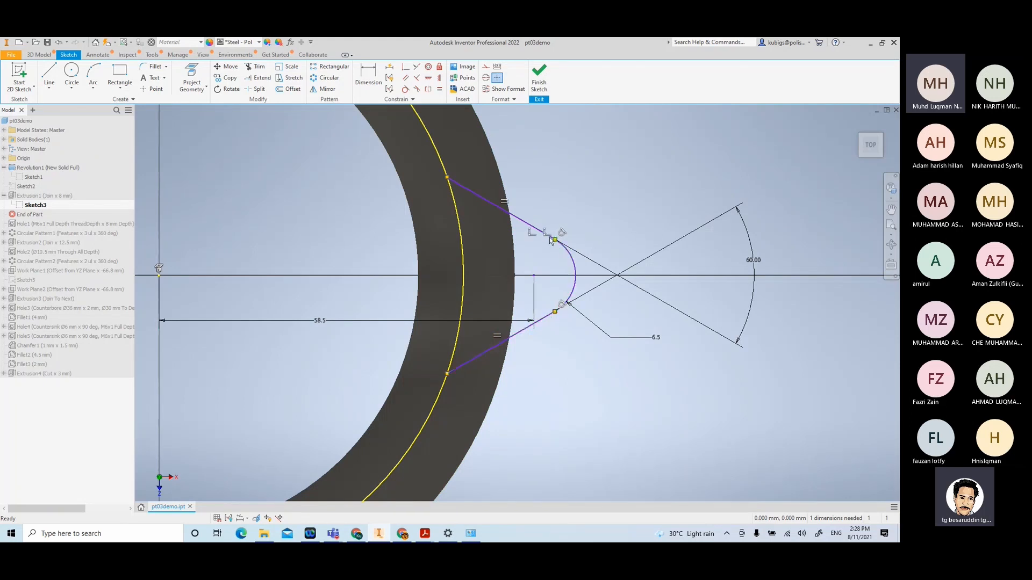
scroll(518, 353, "down", 4)
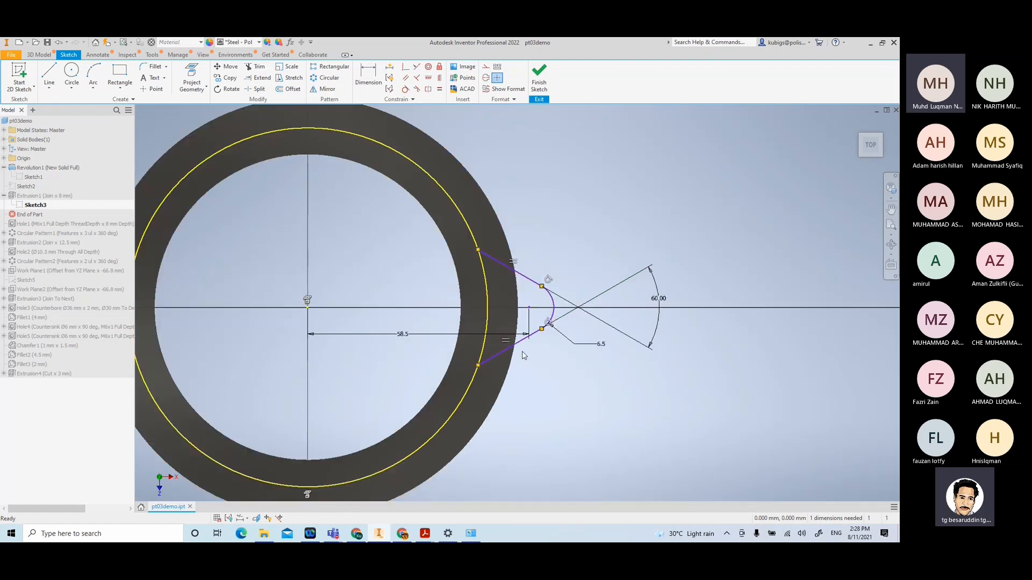
scroll(539, 393, "up", 5)
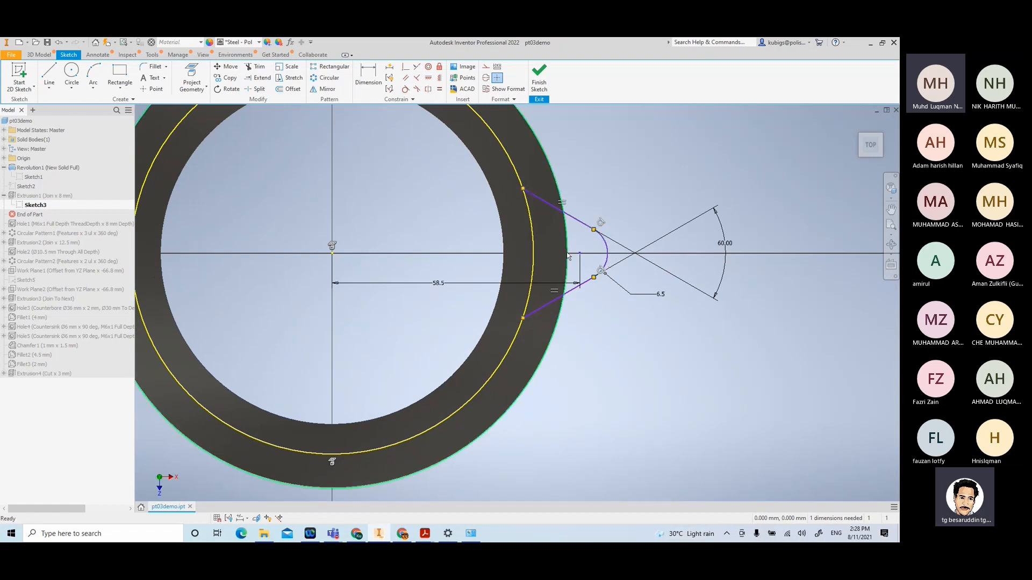
scroll(583, 248, "down", 3)
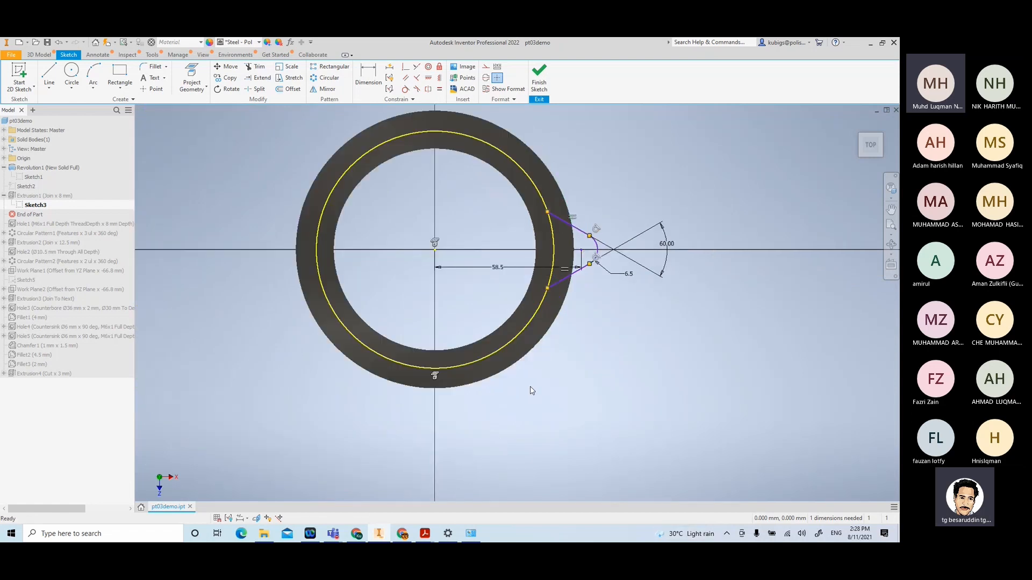
middle_click_drag(612, 359, 604, 375)
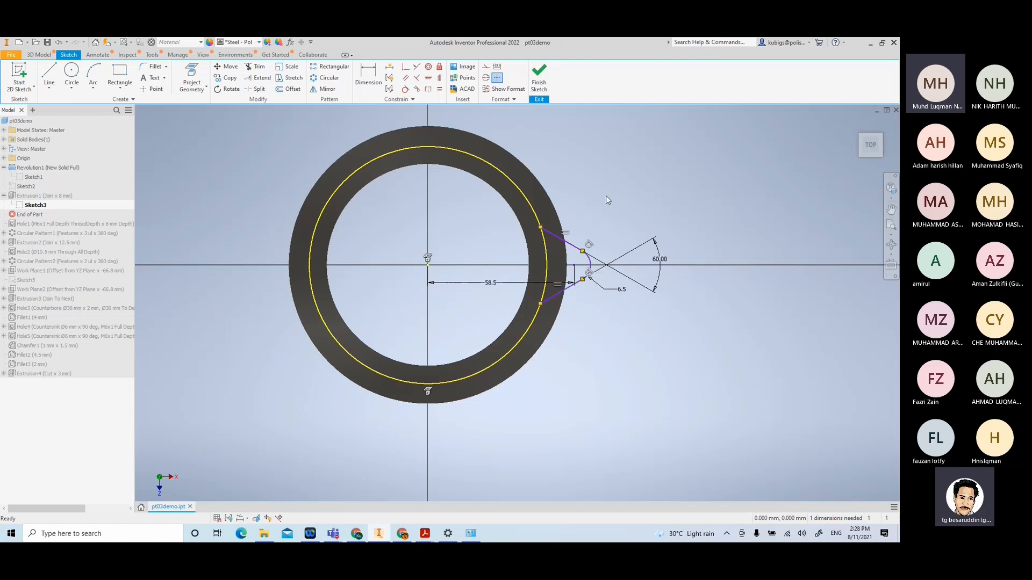
Finish the sketch and return the part to the Home isometric view
left_click(538, 78)
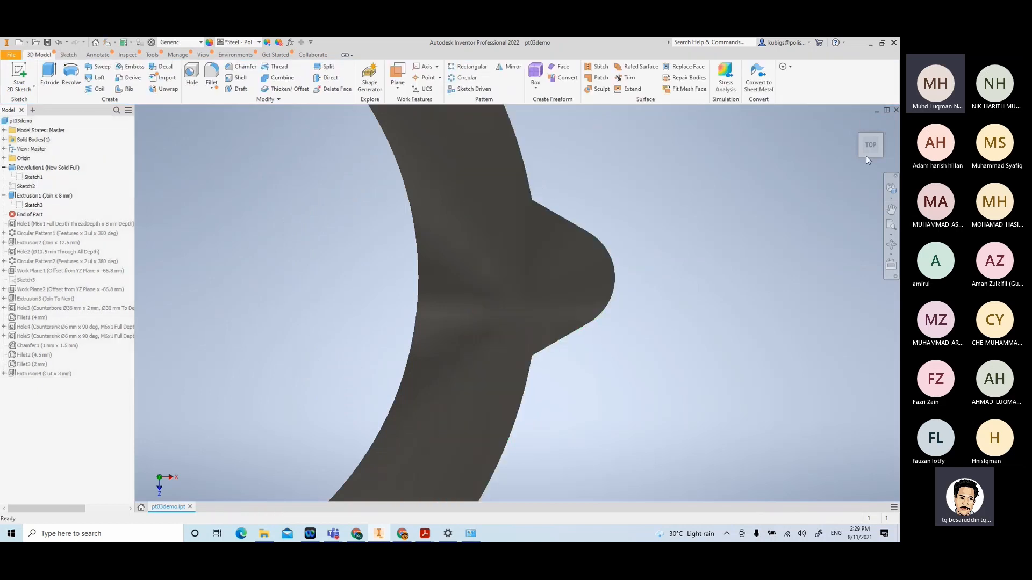
mouse_move(869, 146)
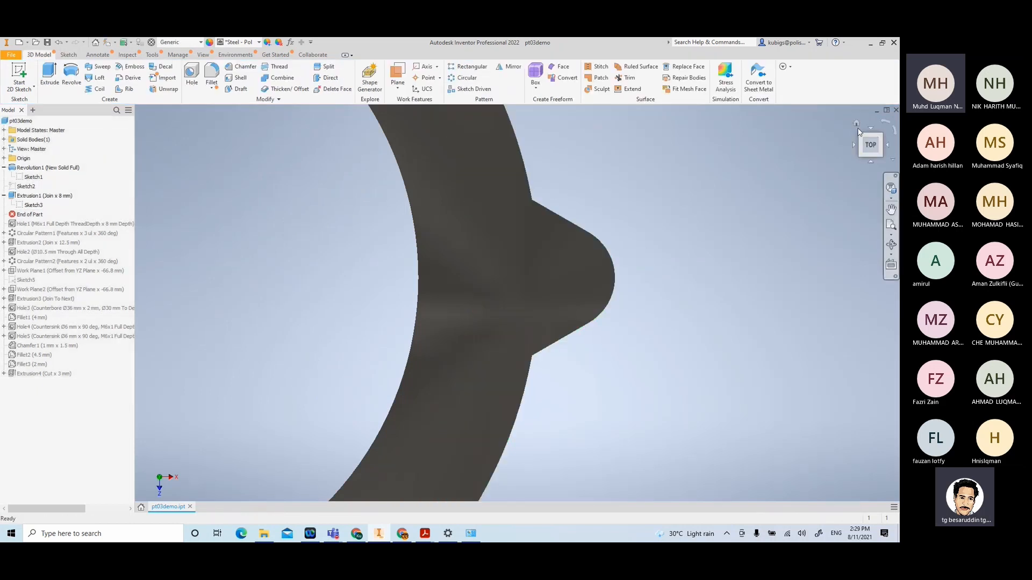
left_click(856, 123)
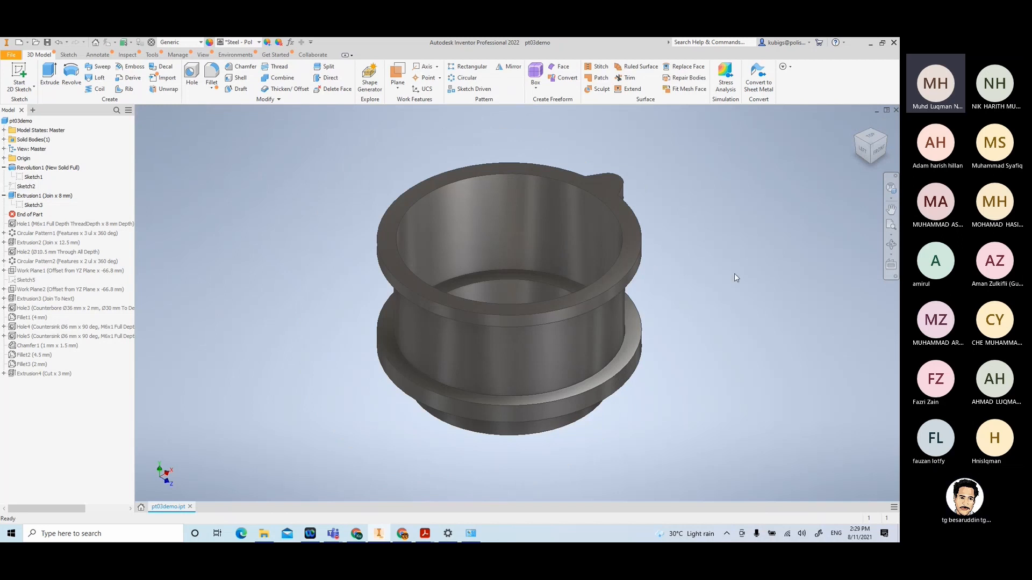
Orbit and zoom the flange from below, then bring the PT3 drawing PDF forward
middle_click_drag(735, 278, 676, 294, "shift")
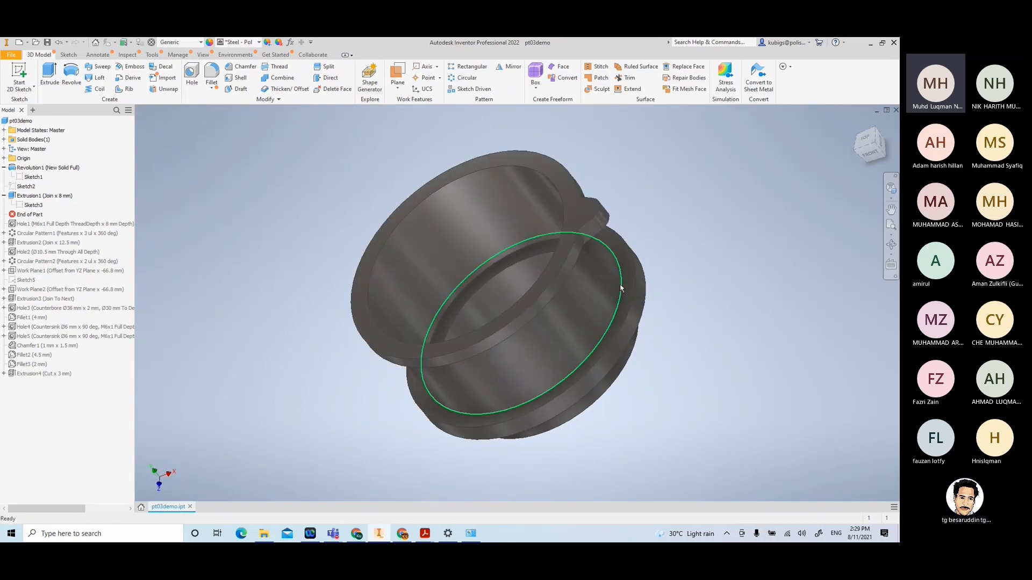
scroll(621, 286, "up", 5)
middle_click_drag(608, 241, 627, 279)
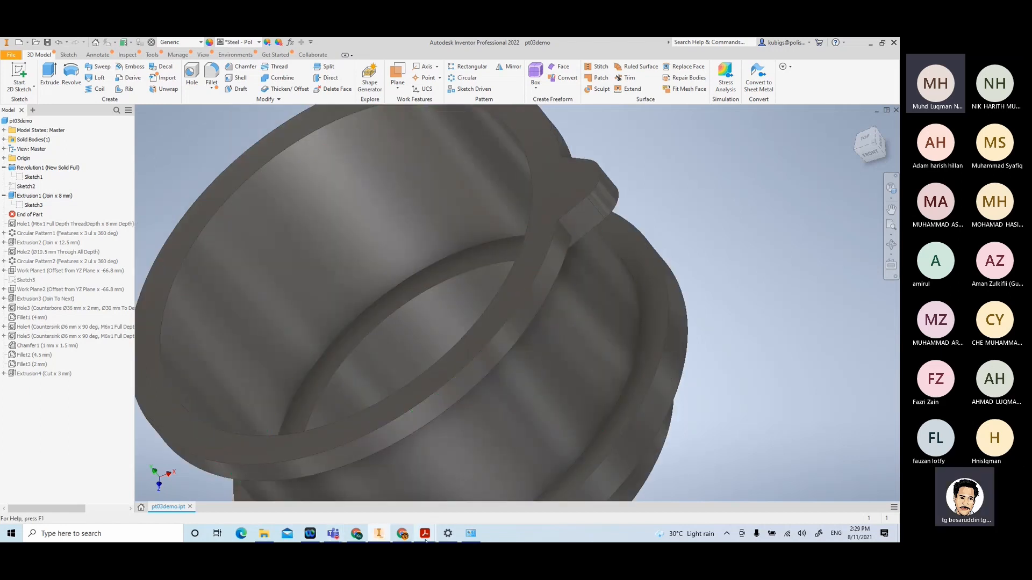
mouse_move(425, 534)
left_click(462, 500)
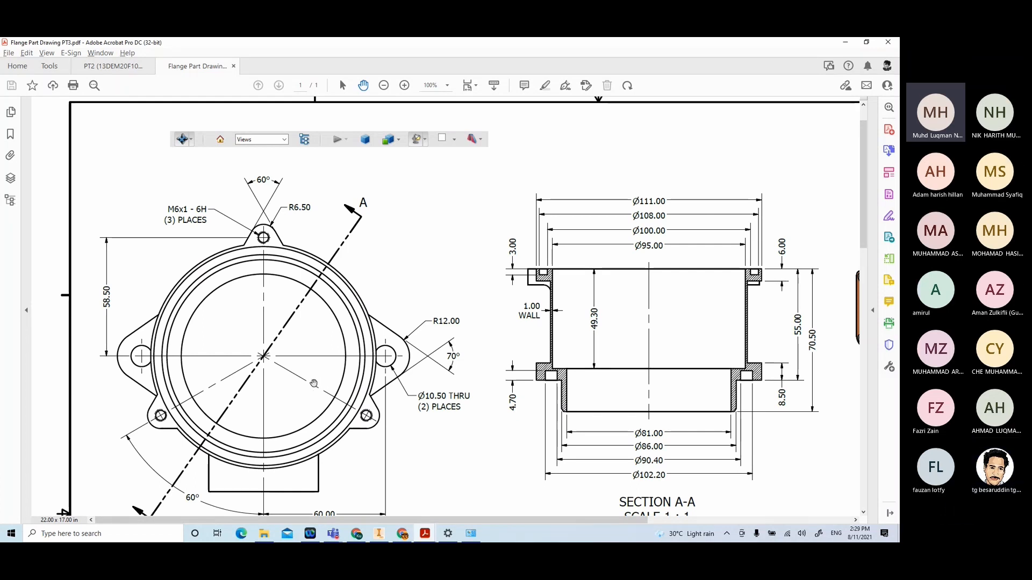
Scroll the PT3 drawing down to its lower views, then switch to the Teams meeting
scroll(314, 384, "down", 5)
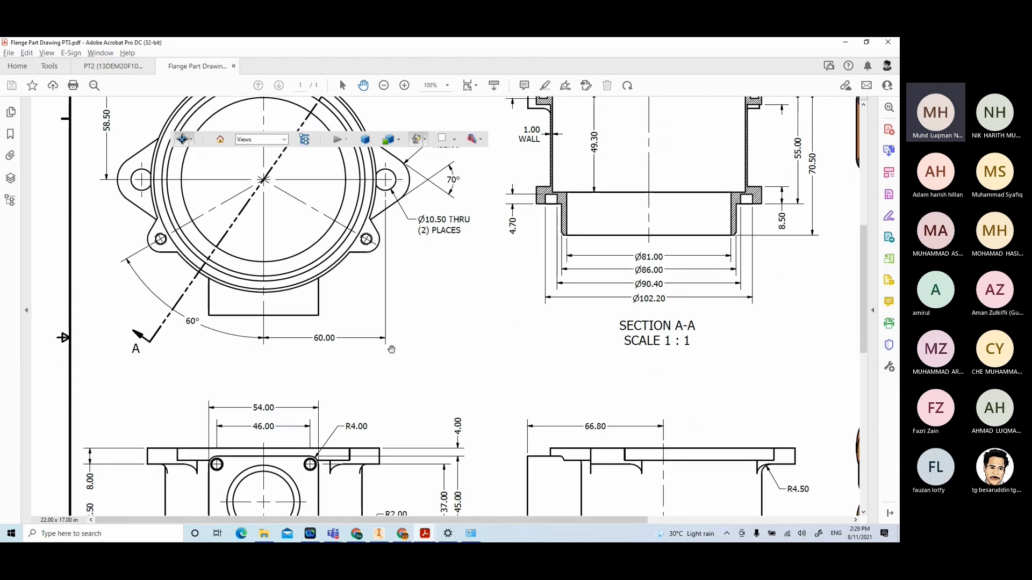
scroll(390, 295, "down", 2)
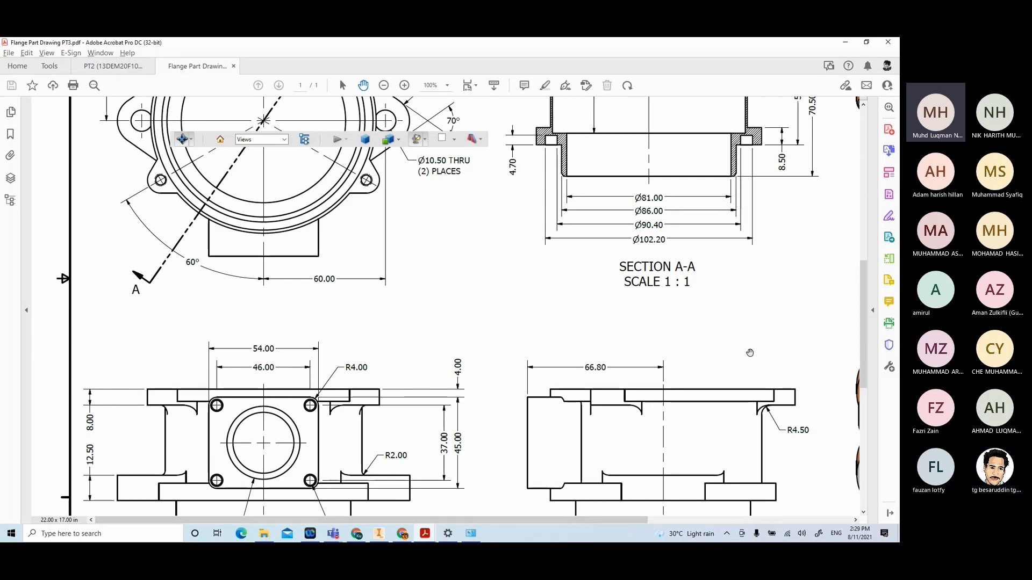
key("alt+Tab")
key("alt+Tab")
key("alt+Tab")
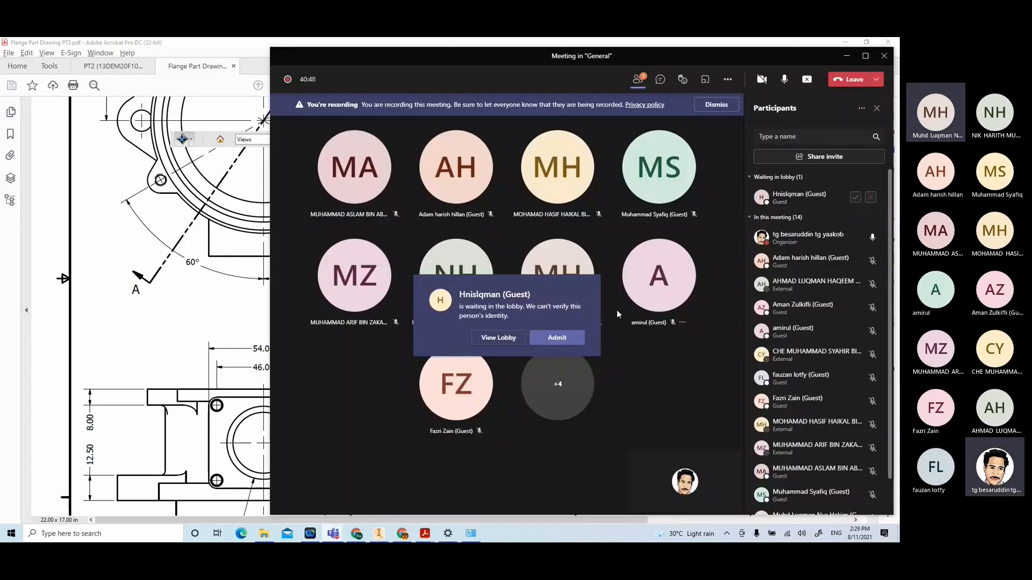
Admit the lobby guest, dismiss the recording notice, and minimize the Teams meeting
left_click(563, 334)
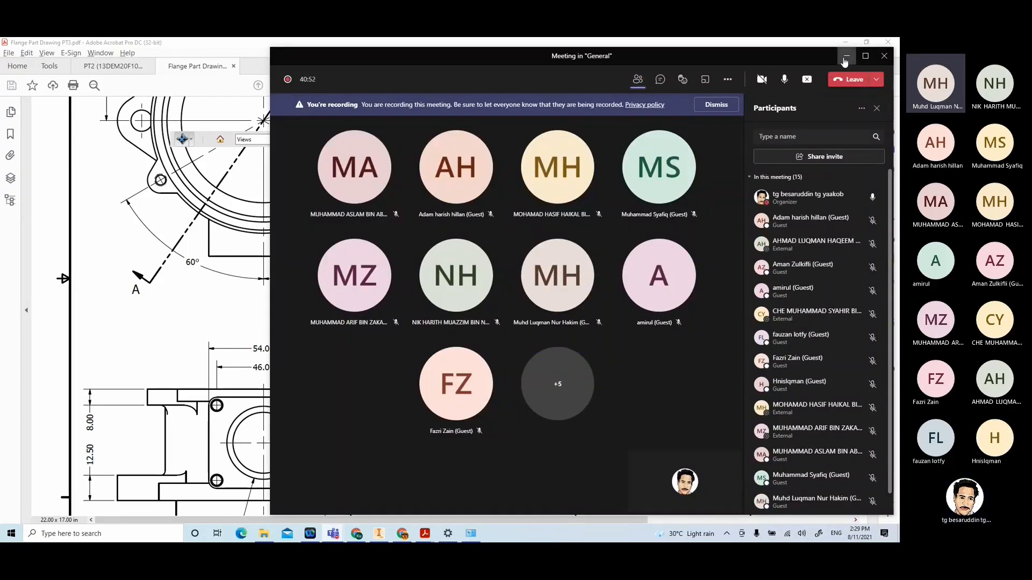
left_click(722, 106)
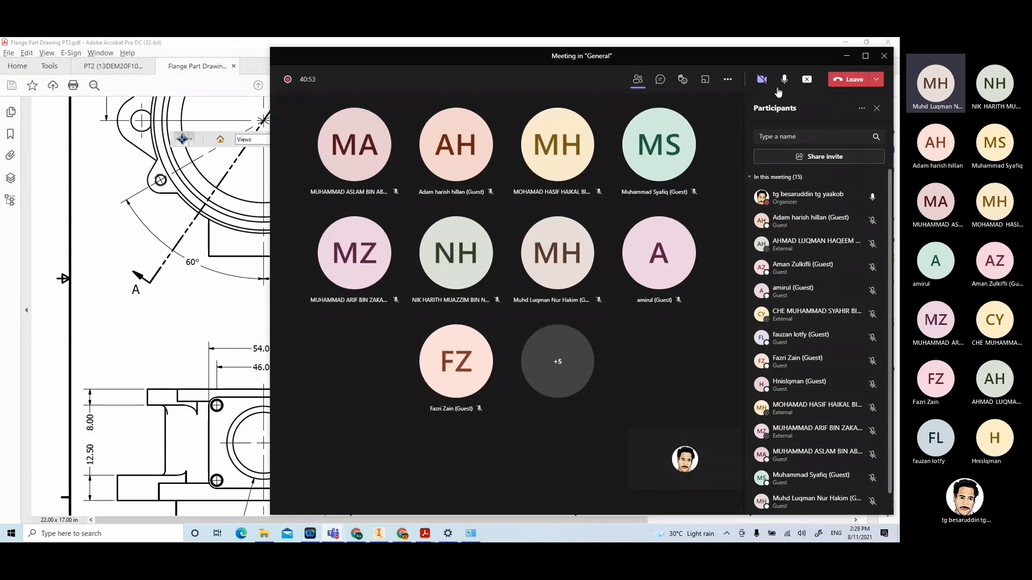
left_click(847, 57)
scroll(446, 341, "up", 3)
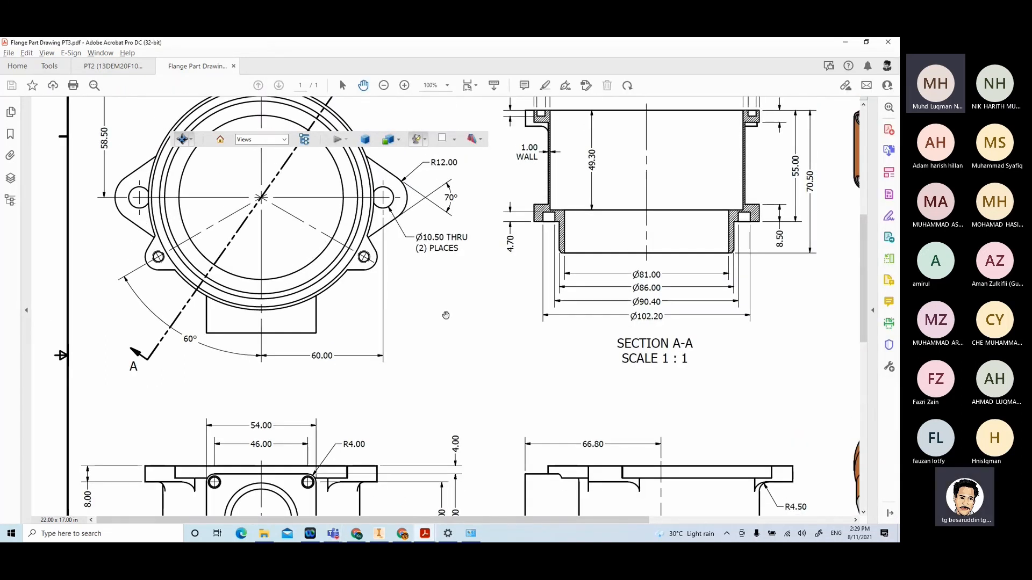
Reopen Extrusion1 from the browser, try the direction options, and set its distance to 8 mm
left_click(379, 533)
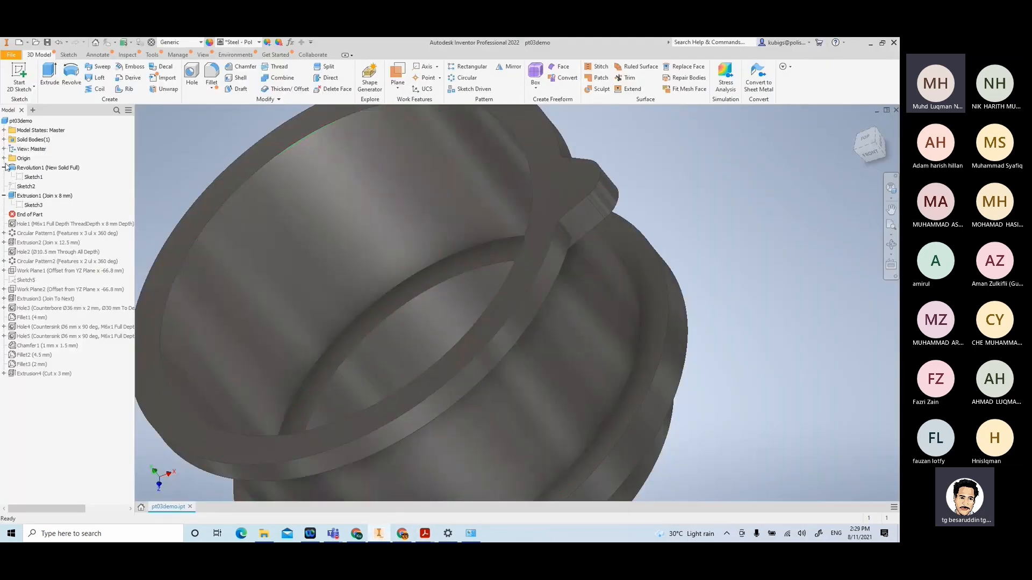
left_click(32, 195)
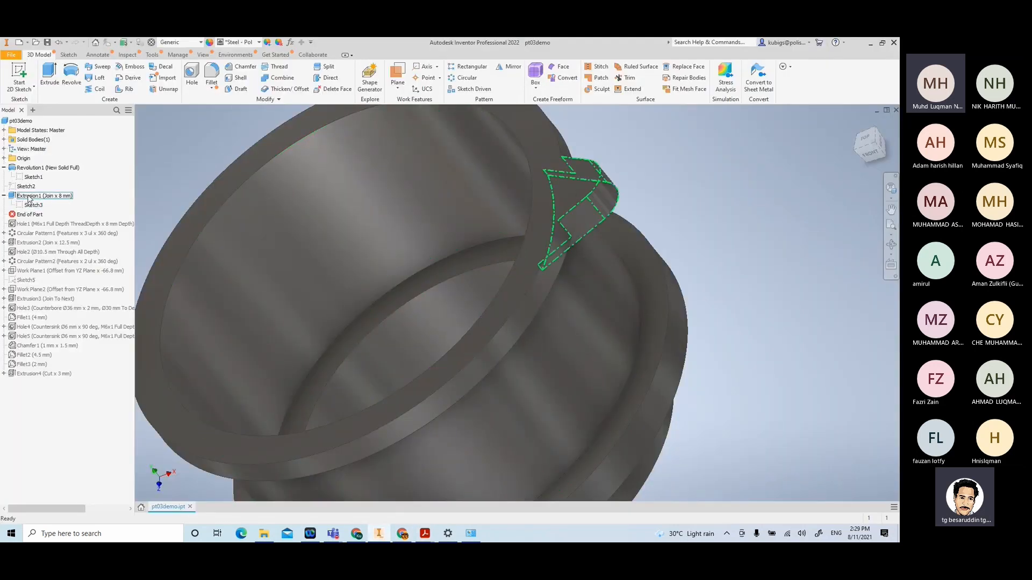
left_click(28, 204)
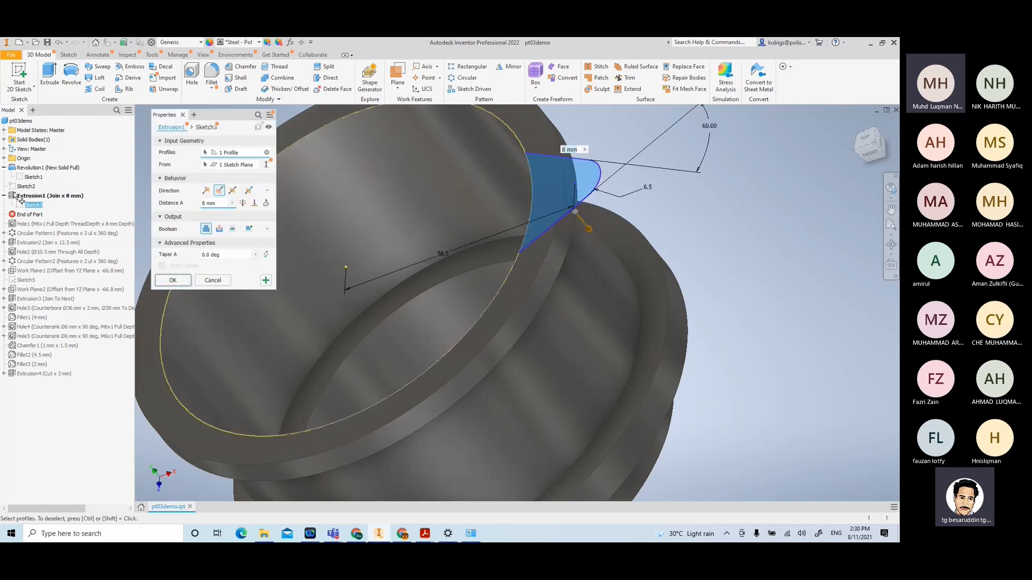
left_click_drag(213, 118, 639, 211)
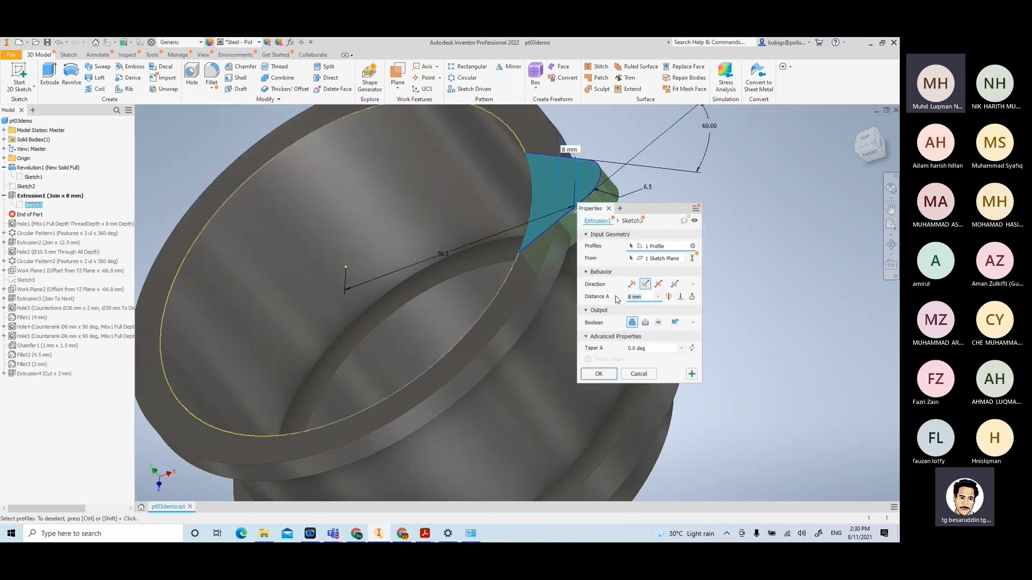
left_click(644, 283)
left_click_drag(666, 209, 695, 271)
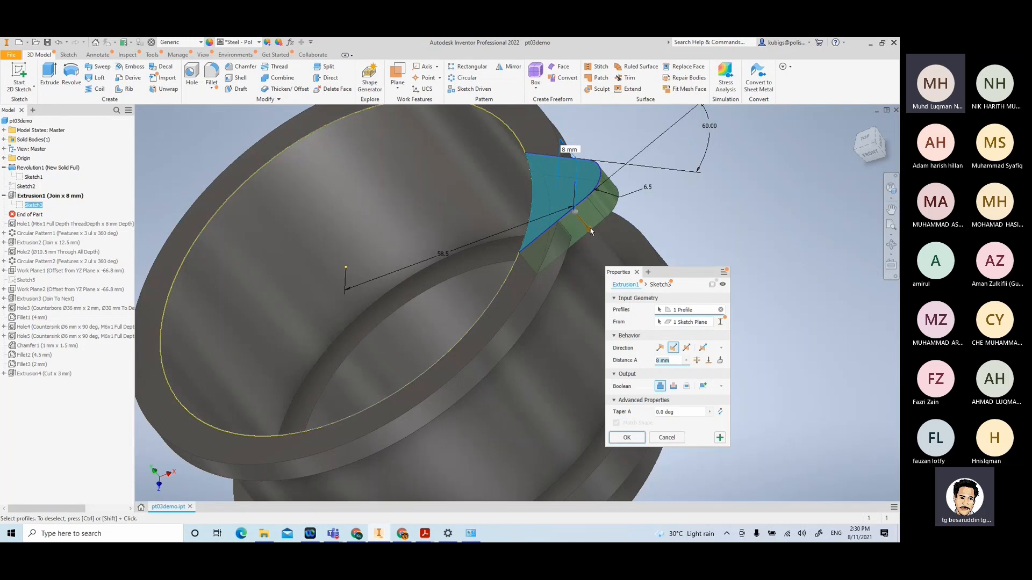
left_click_drag(588, 227, 518, 154)
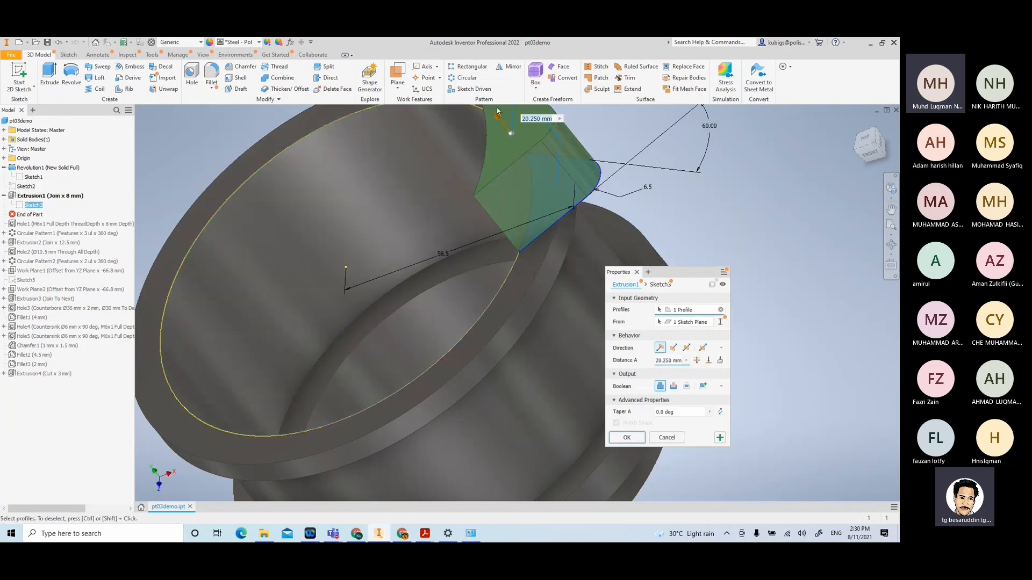
left_click(673, 348)
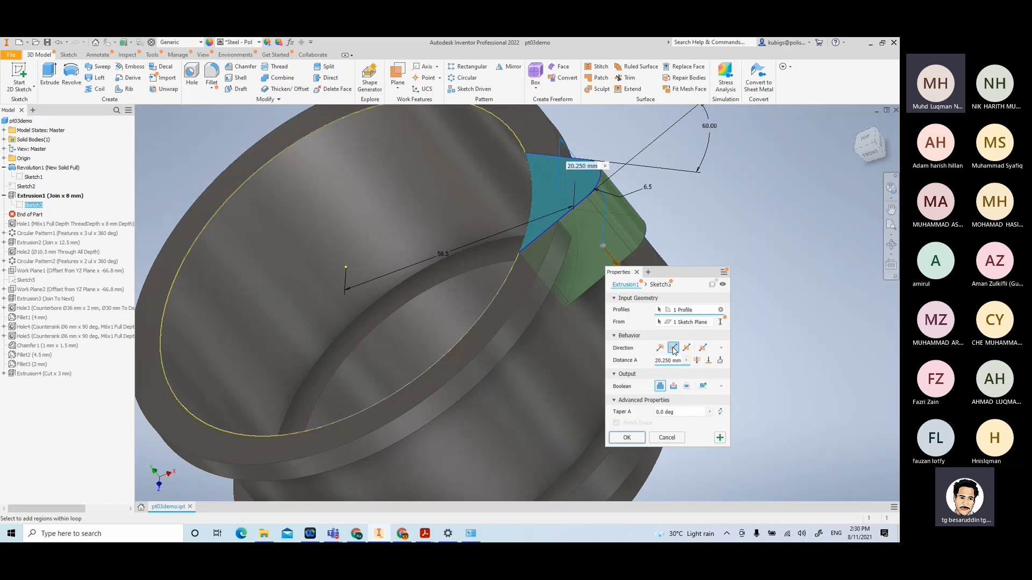
left_click(680, 361)
type("8")
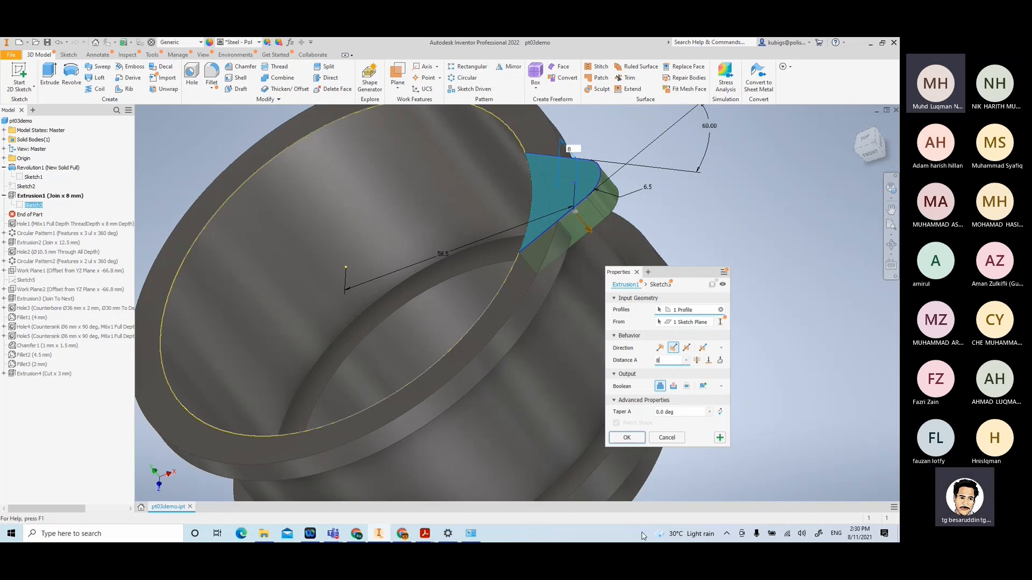
key("Return")
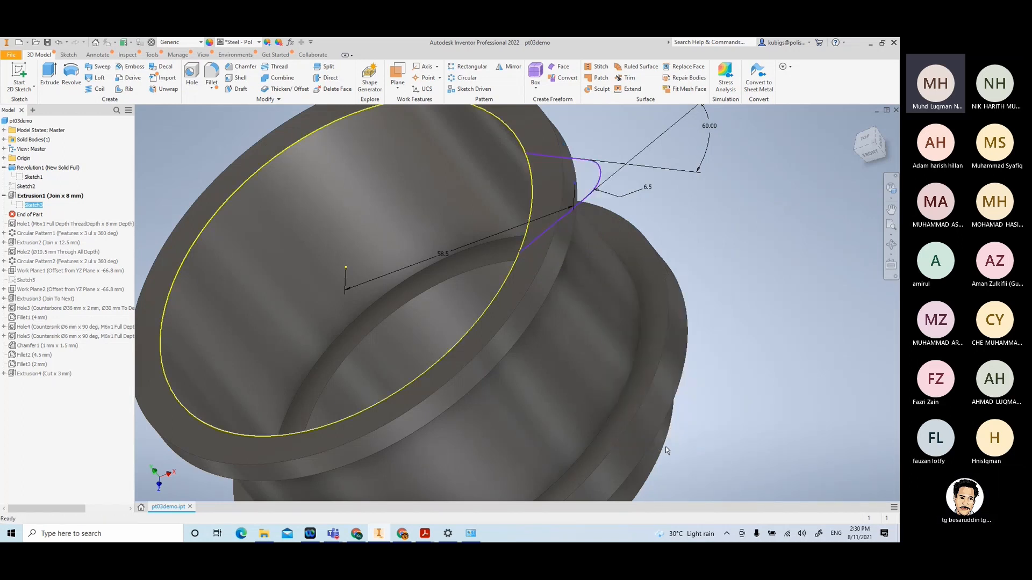
scroll(531, 285, "down", 5)
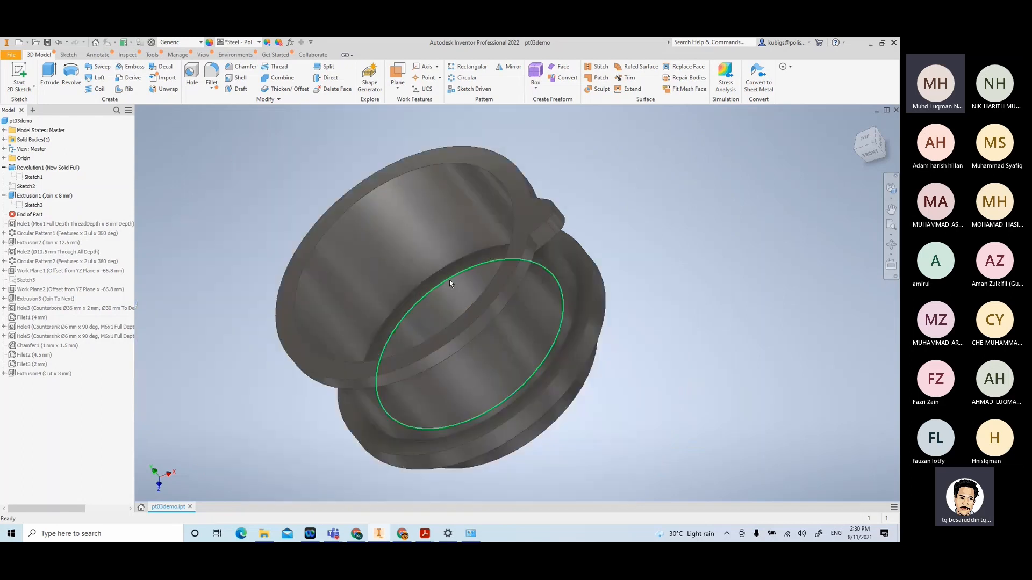
middle_click_drag(498, 325, 479, 300, "shift")
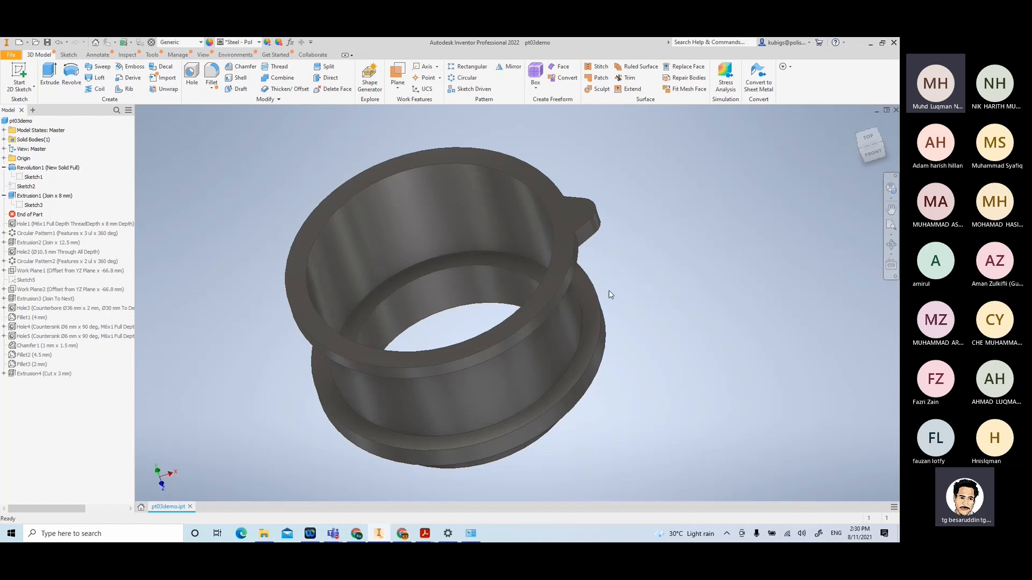
scroll(609, 294, "up", 5)
middle_click_drag(610, 293, 507, 292)
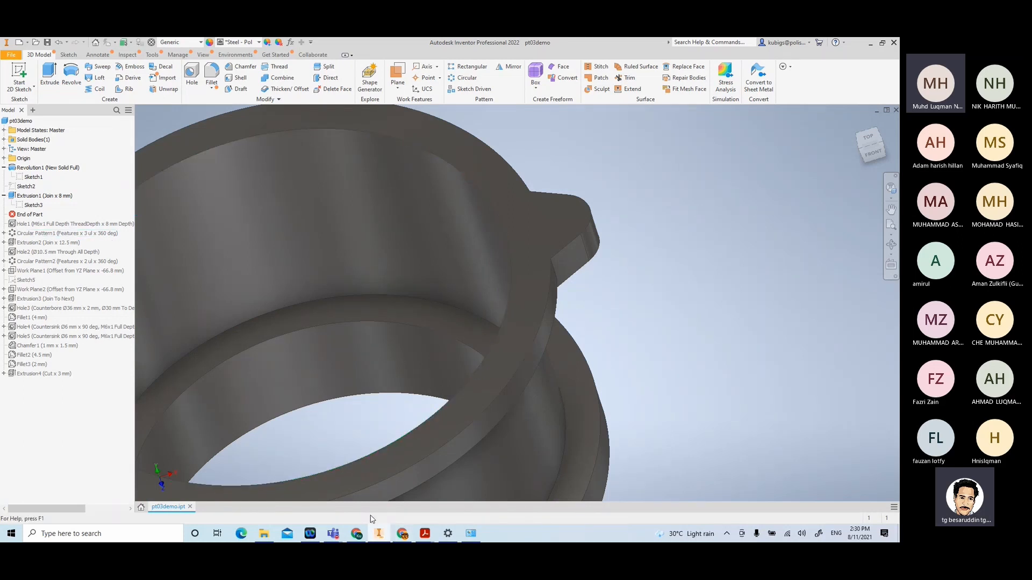
mouse_move(425, 533)
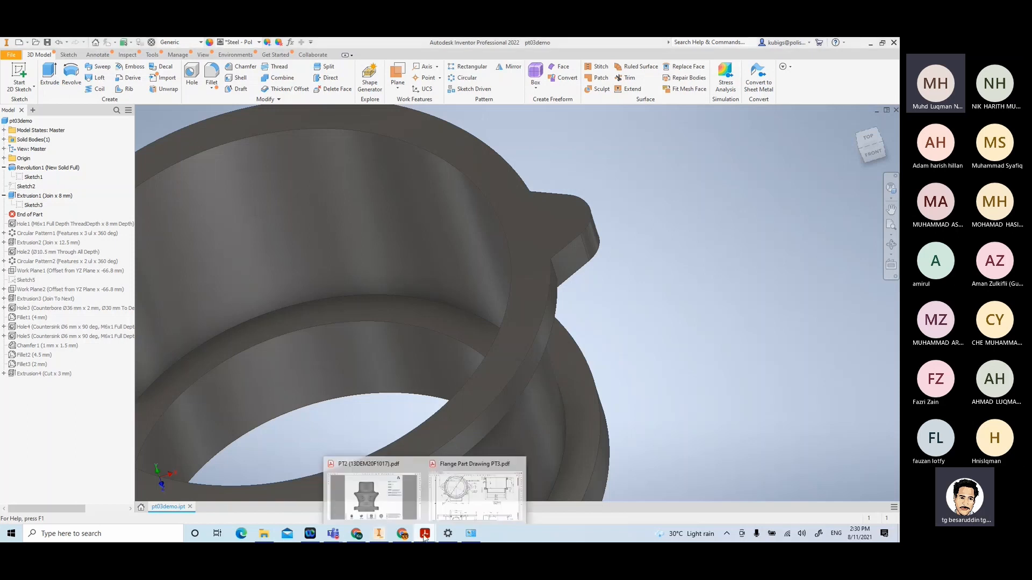
Check the top of the PT3 drawing for the M6x1 - 6H holes, then return to Inventor
left_click(486, 507)
scroll(444, 337, "up", 3)
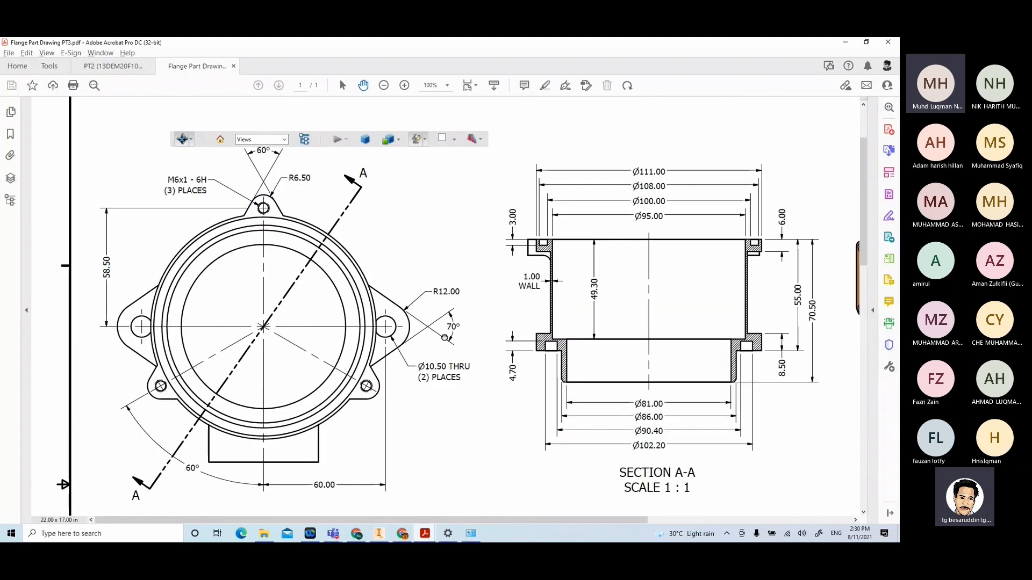
scroll(445, 338, "up", 1)
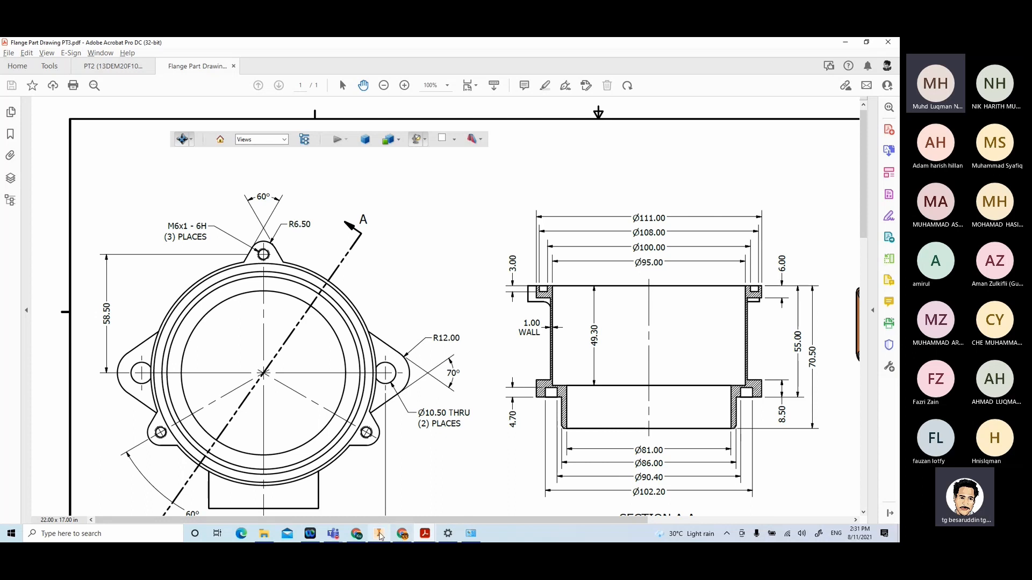
left_click(379, 534)
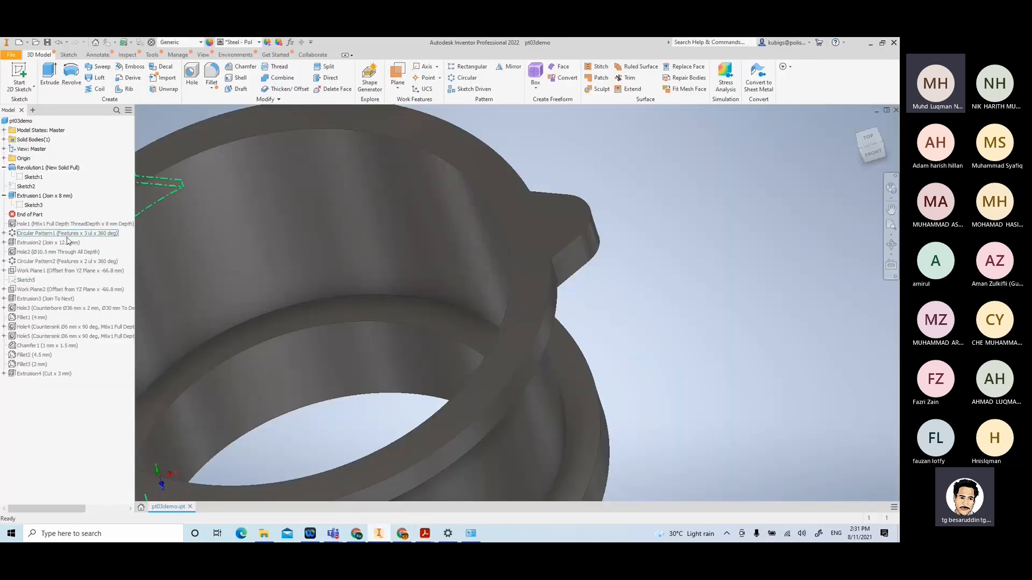
Roll the part past Hole1 and inspect the M6x1 hole's settings, closing without changes
left_click_drag(27, 215, 30, 228)
left_click(30, 215)
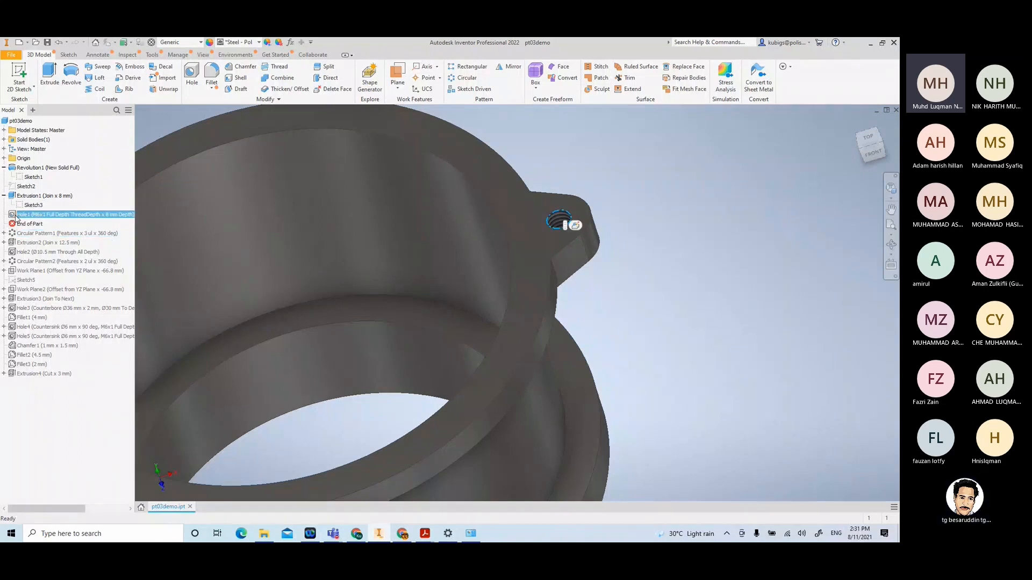
double_click(559, 220)
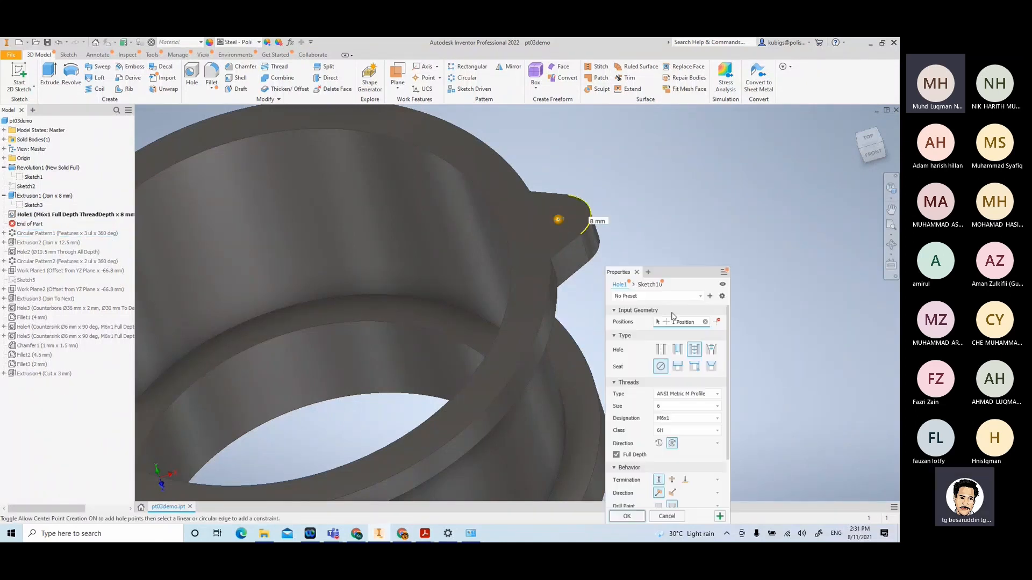
left_click_drag(678, 275, 715, 136)
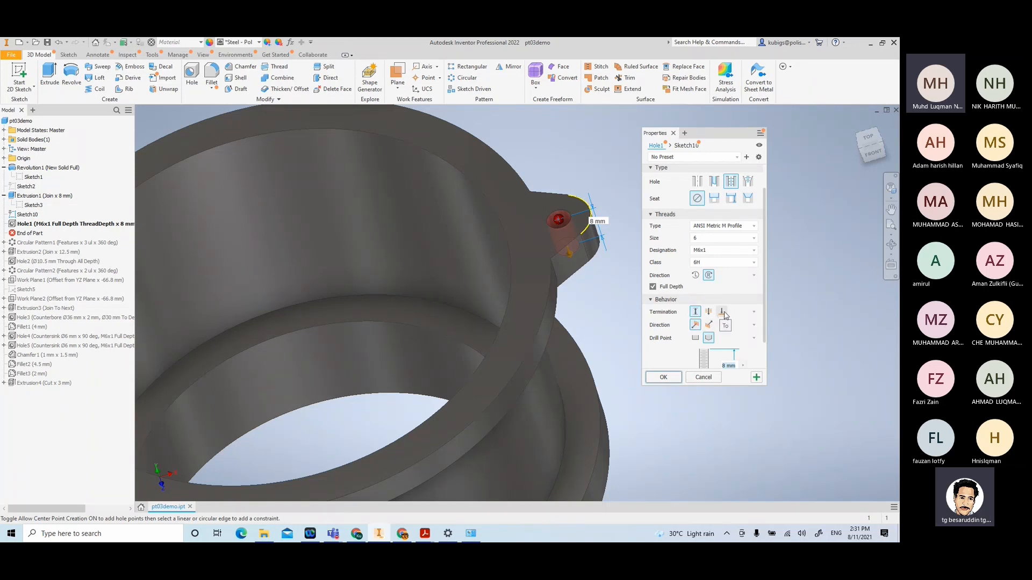
left_click(708, 312)
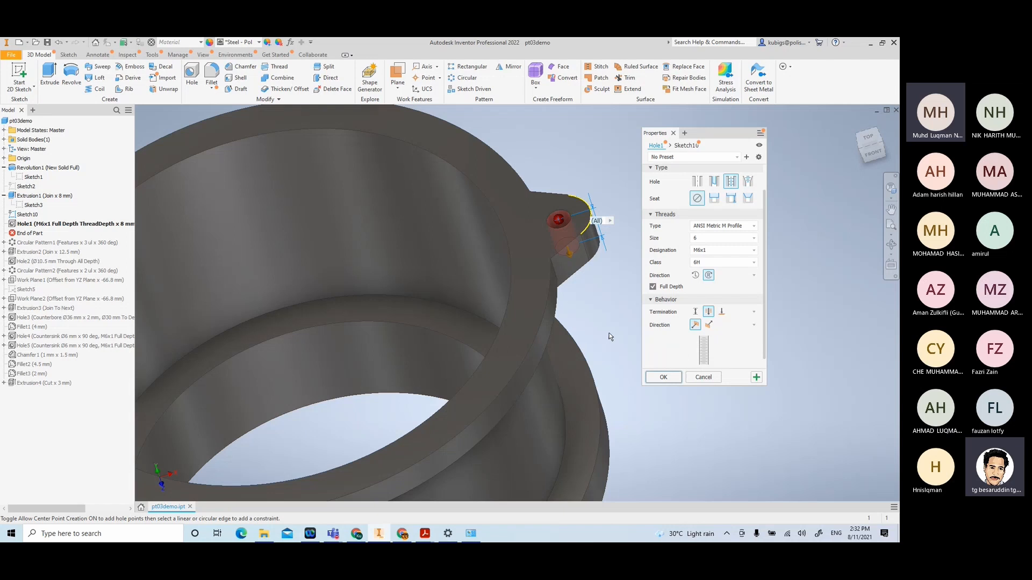
middle_click_drag(613, 328, 591, 333, "shift")
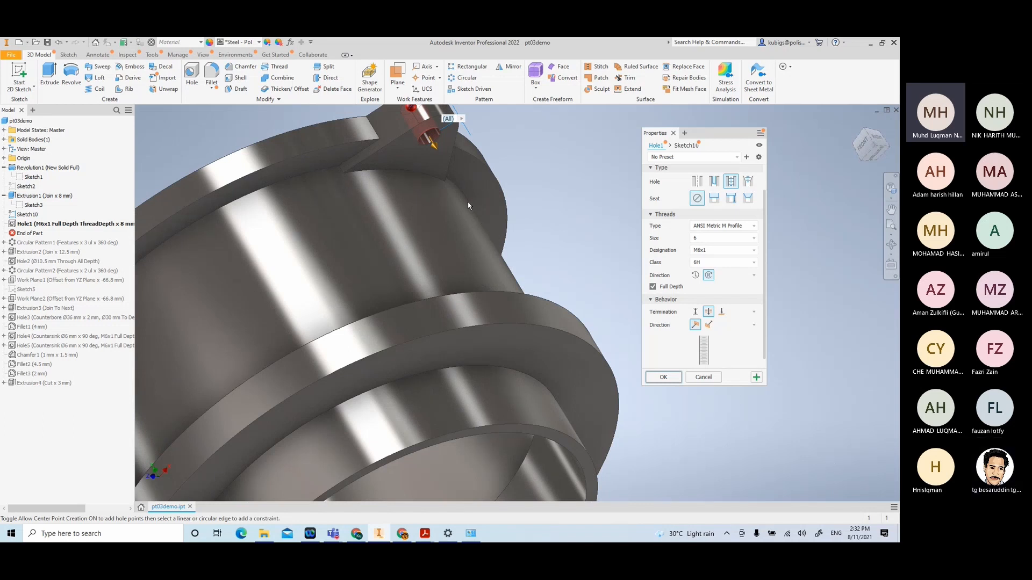
middle_click_drag(463, 195, 575, 280, "shift")
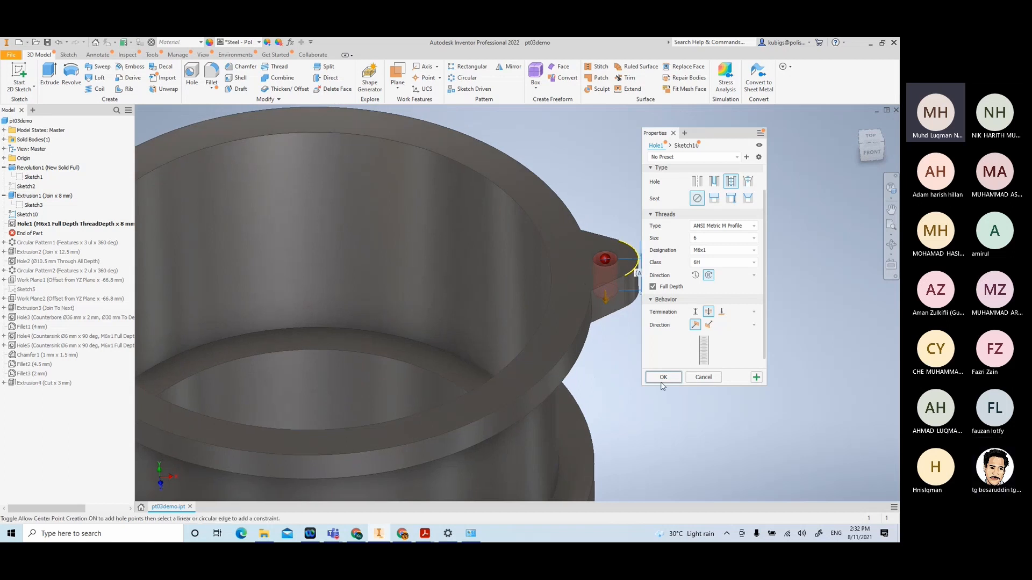
left_click(699, 378)
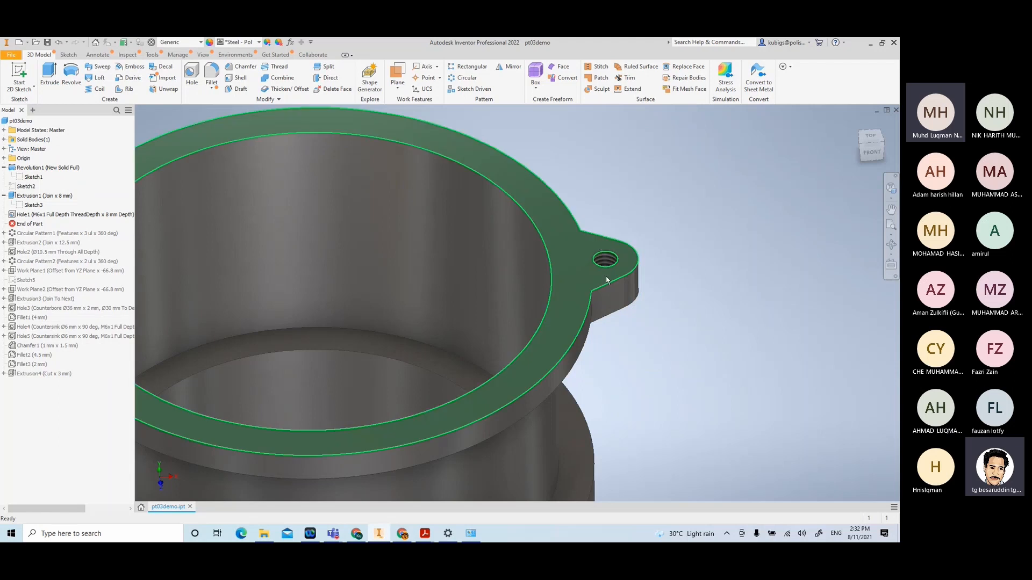
Admit the waiting lobby guest in Teams and minimize the meeting
left_click(841, 468)
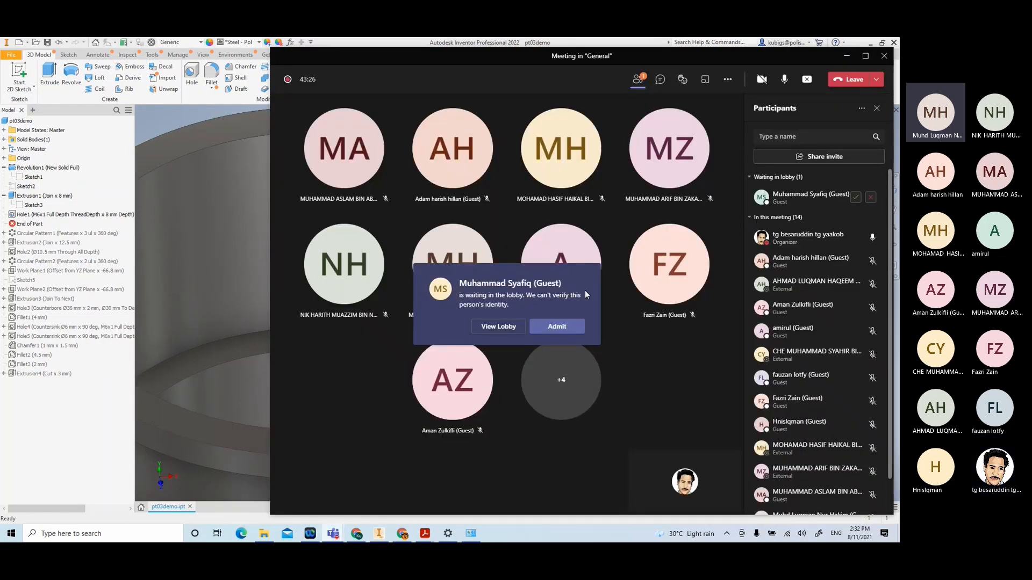
left_click(557, 326)
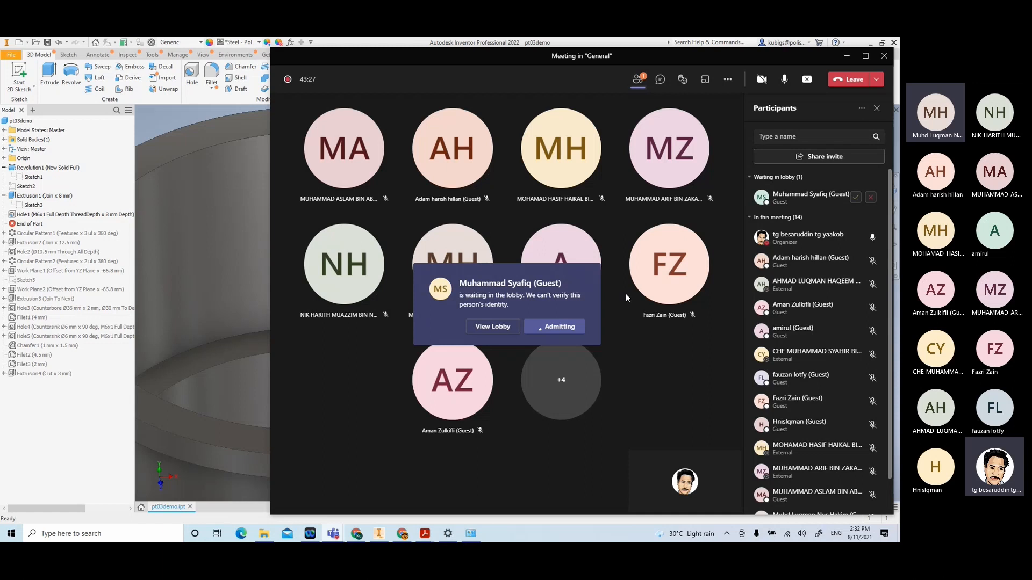
left_click(847, 57)
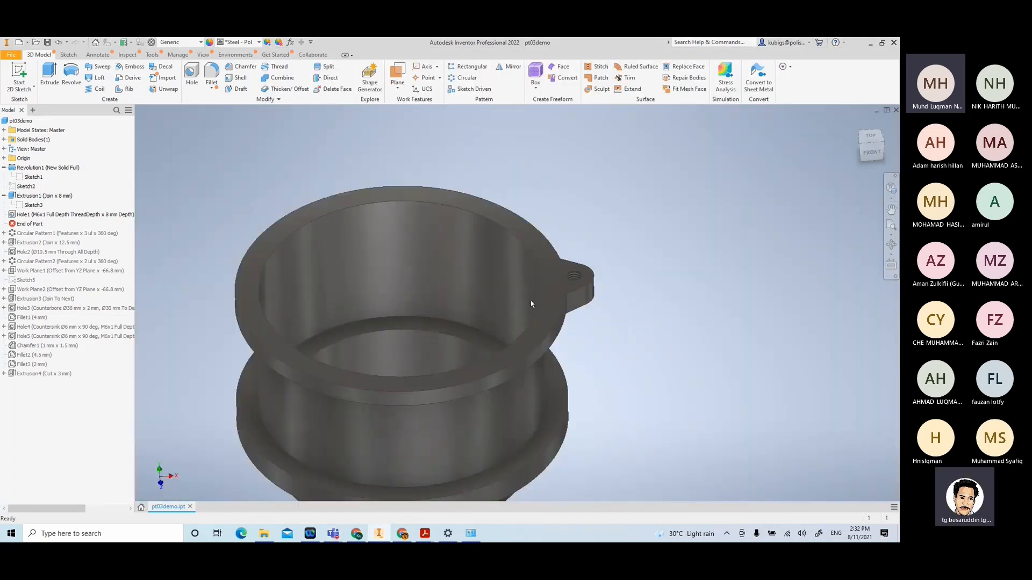
Pan the flange and drag the End of Part marker below Circular Pattern1
middle_click_drag(450, 315, 504, 283)
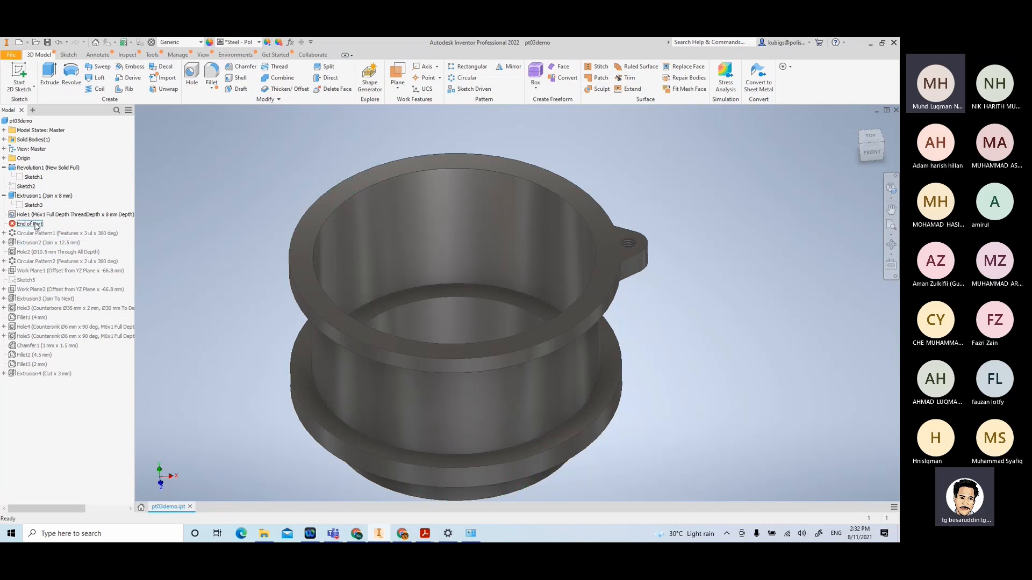
left_click_drag(29, 223, 35, 232)
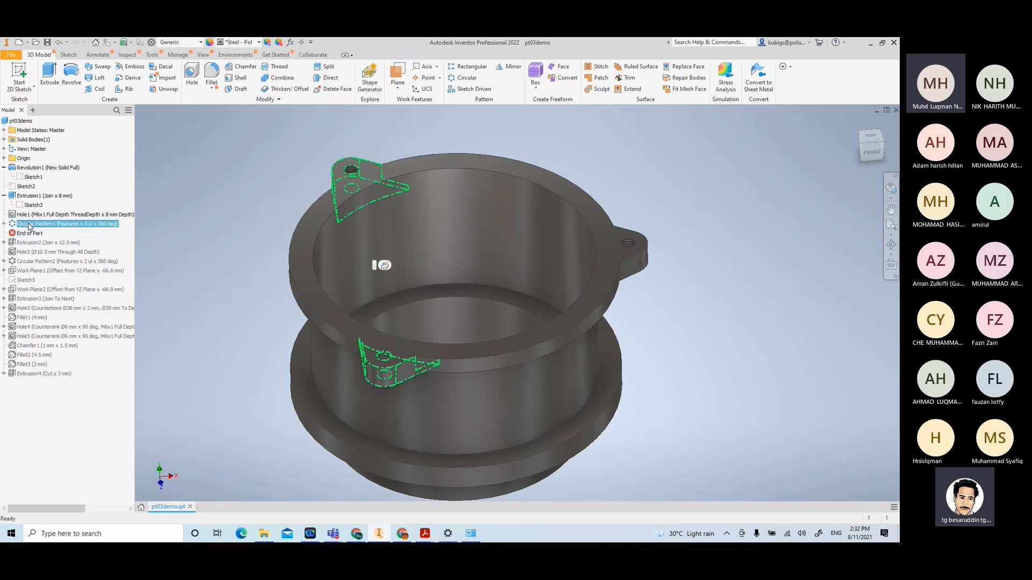
double_click(40, 223)
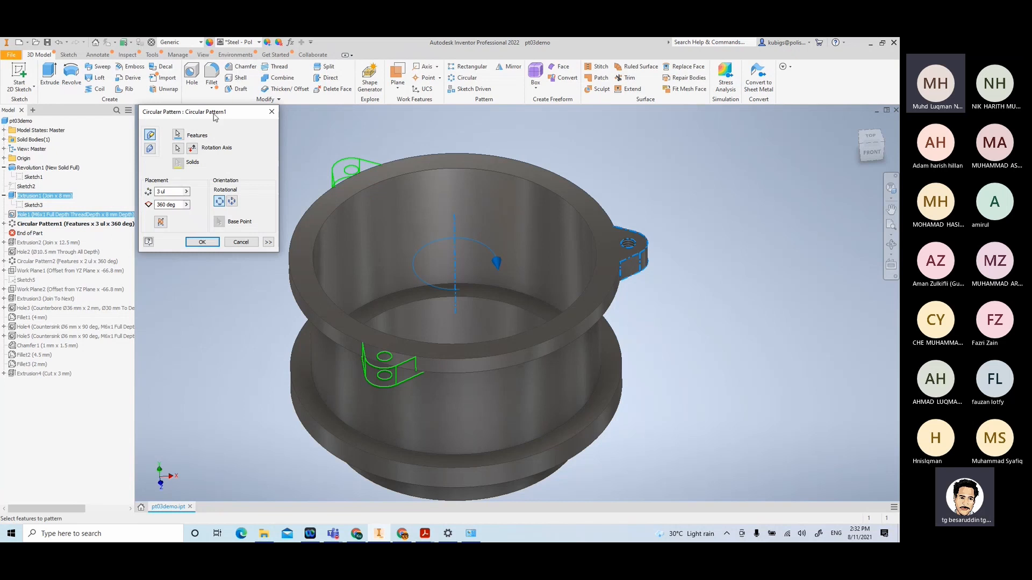
left_click_drag(243, 112, 732, 157)
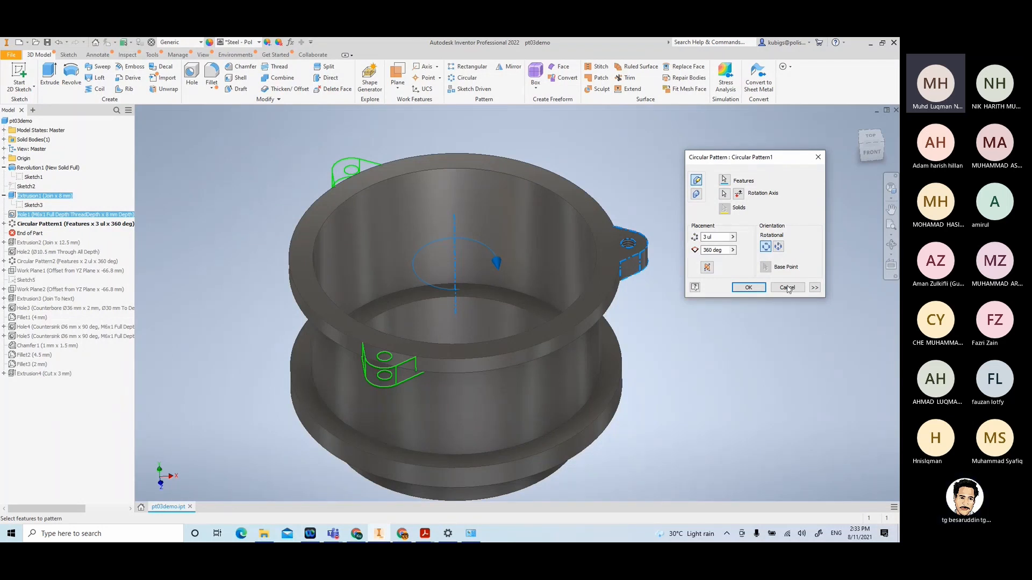
left_click(787, 288)
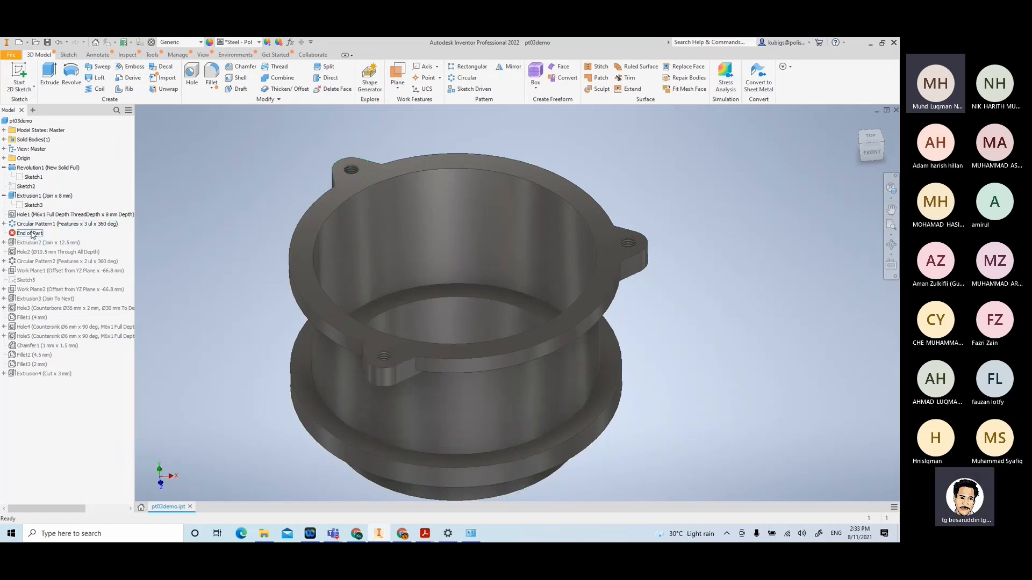
Roll the part back to after Hole1 and start a circular pattern of Hole1 and Extrusion1
left_click_drag(32, 235, 36, 225)
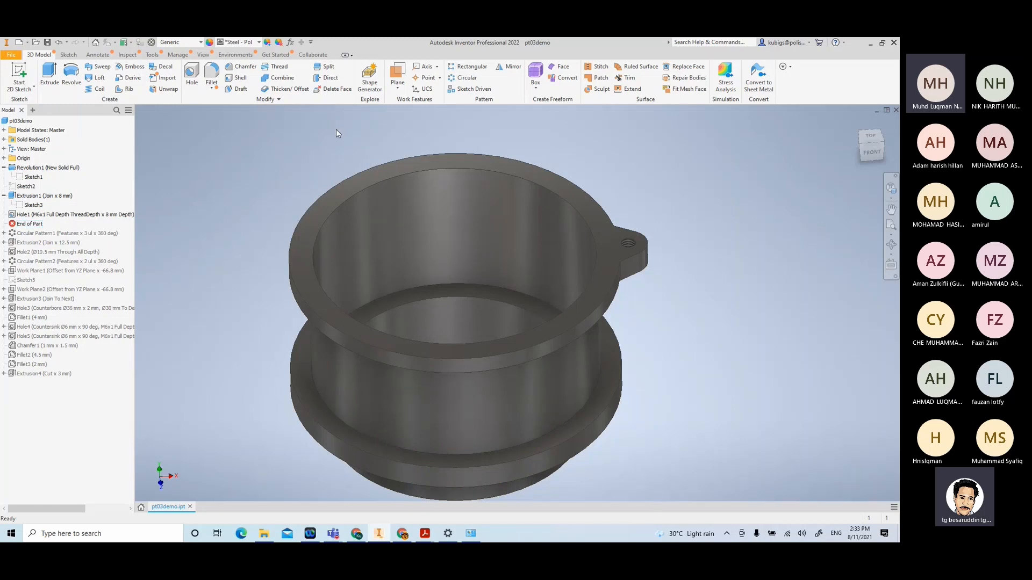
left_click(463, 78)
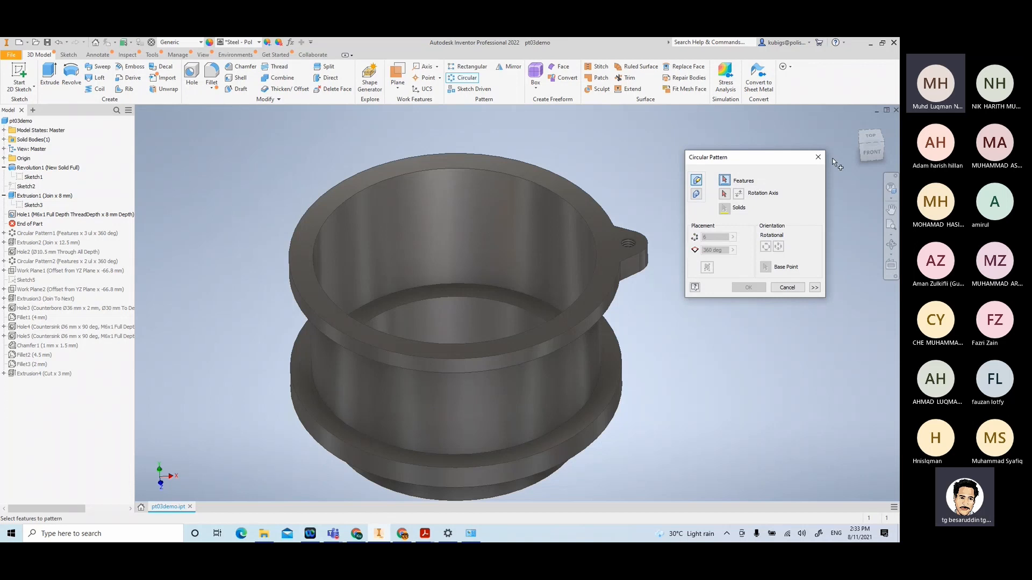
left_click(633, 250)
left_click(648, 257)
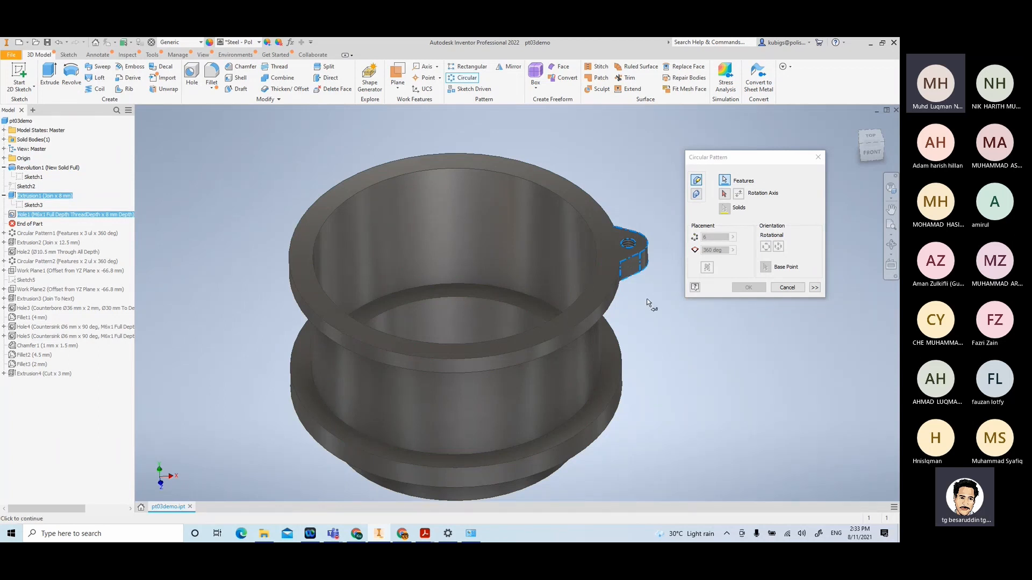
Set the pattern axis to Y Axis with 3 occurrences, compare Fixed and Rotational orientation, then cancel
left_click(725, 194)
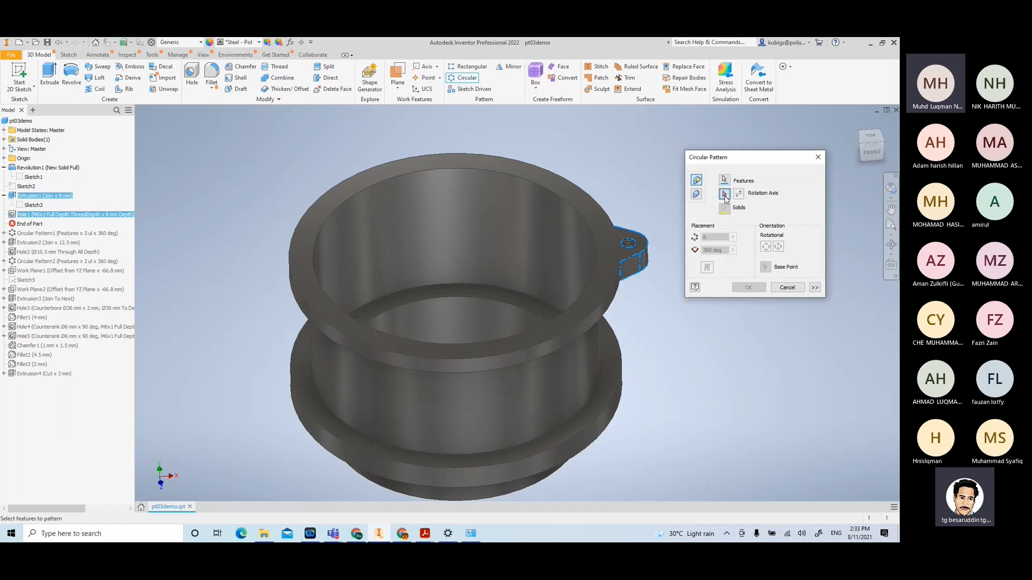
left_click(5, 159)
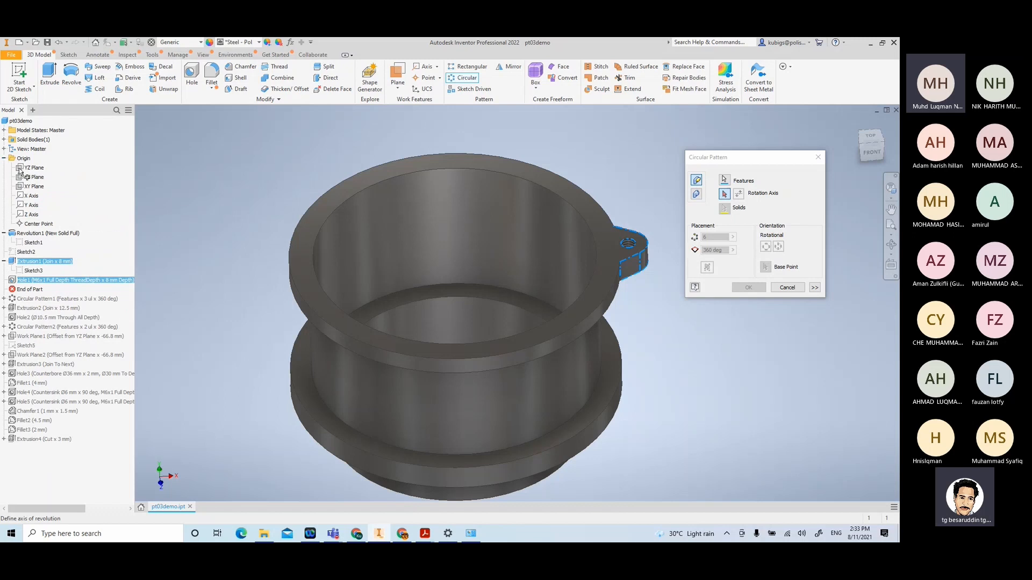
left_click(33, 206)
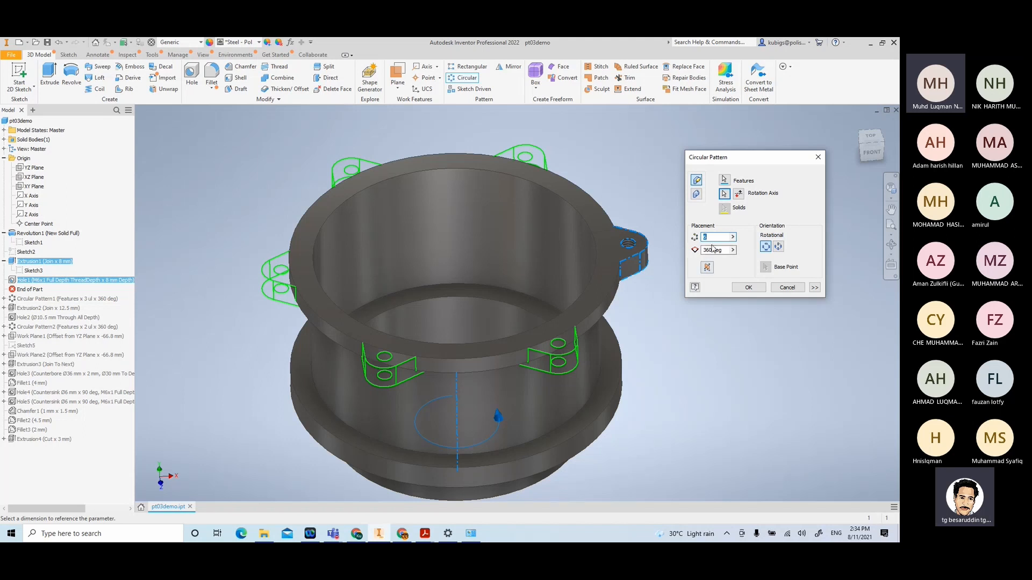
type("3")
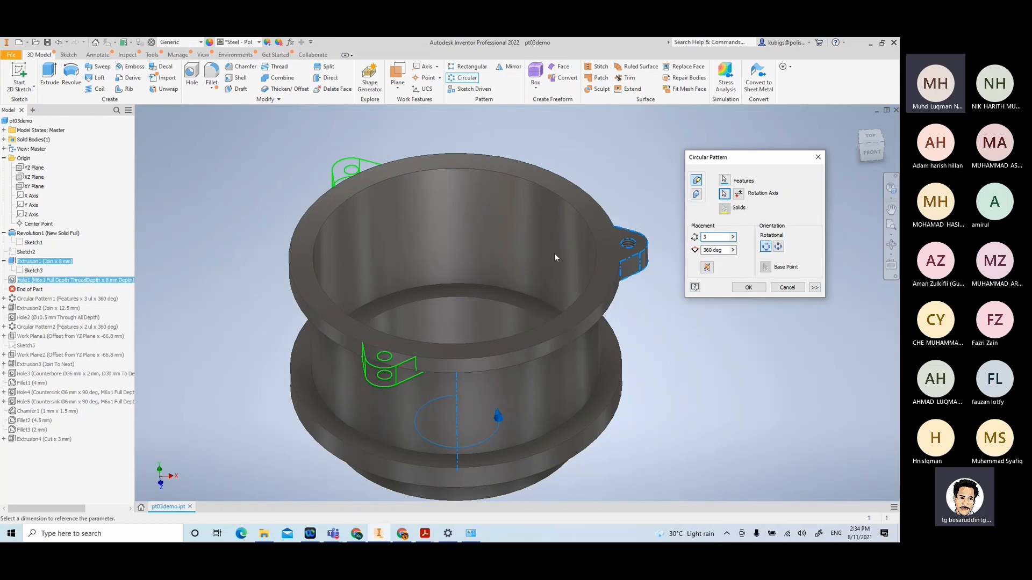
middle_click_drag(554, 253, 556, 267, "shift")
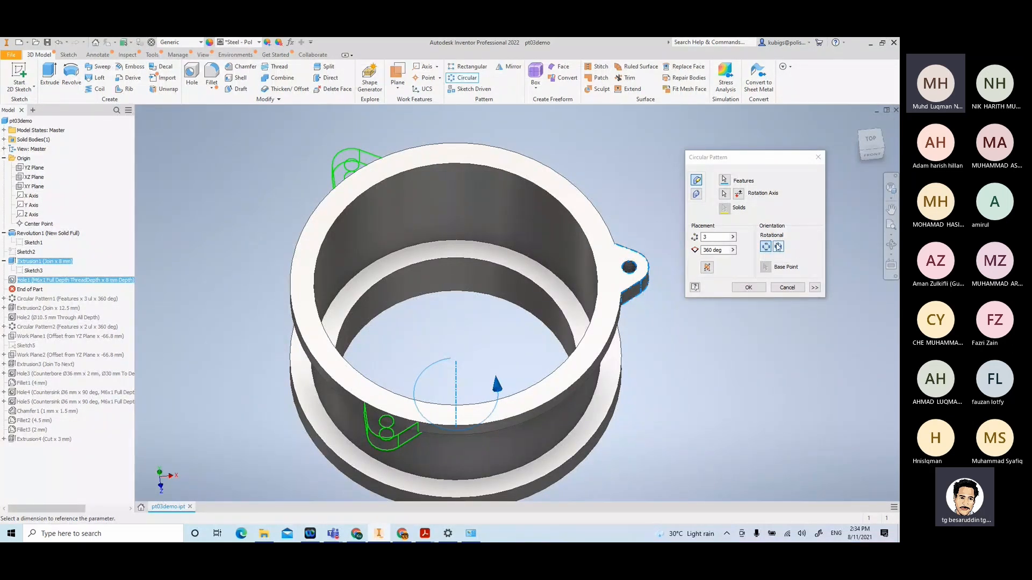
left_click(778, 246)
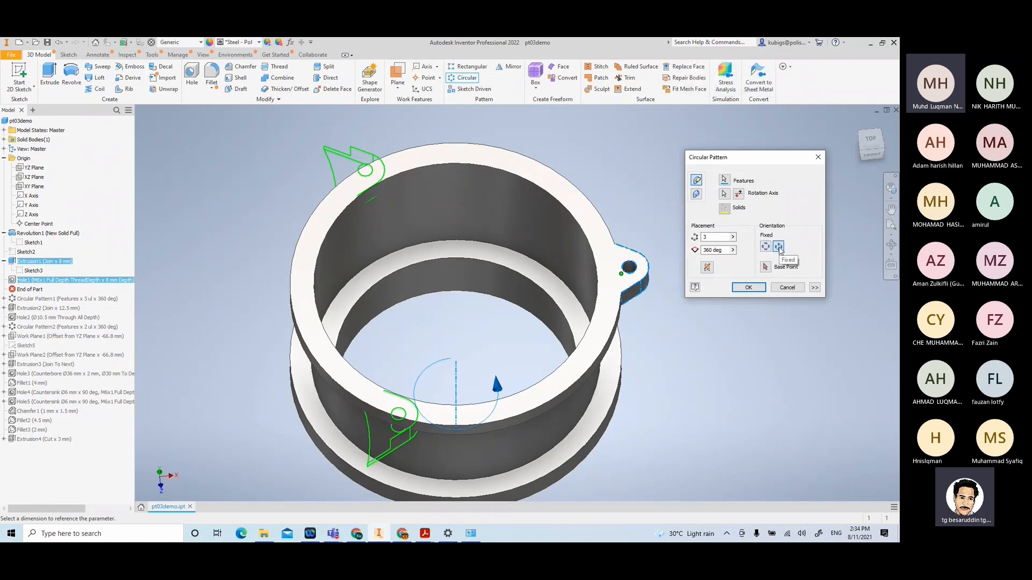
left_click(767, 249)
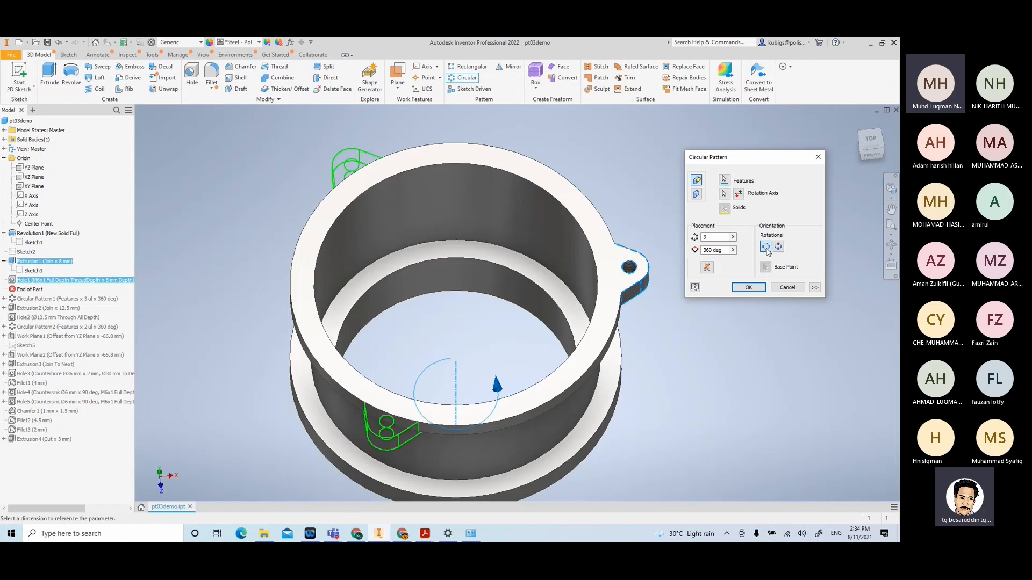
left_click(786, 288)
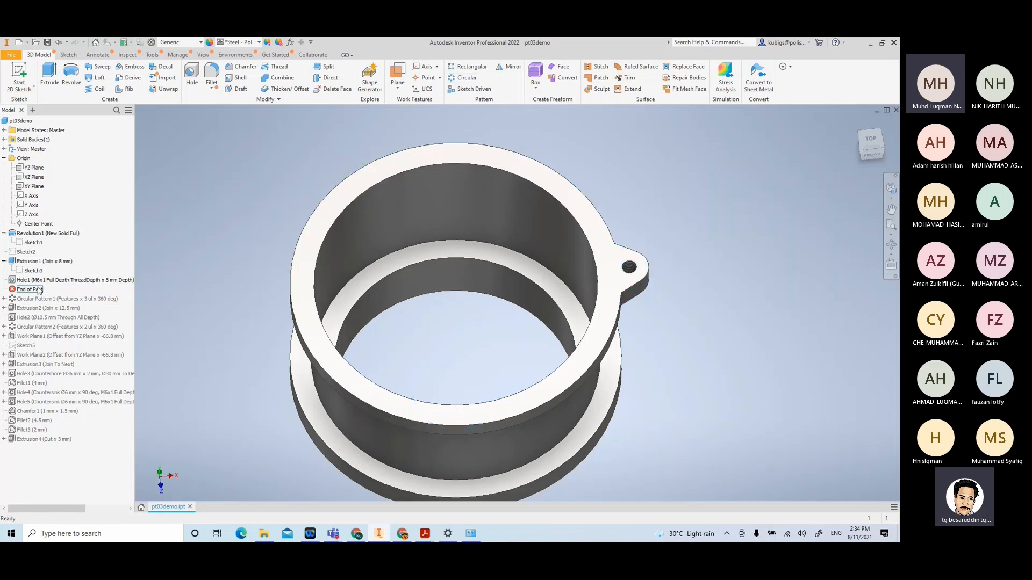
Roll End of Part below Circular Pattern1 and Extrusion2, and reorient to a front view
left_click_drag(29, 290, 33, 302)
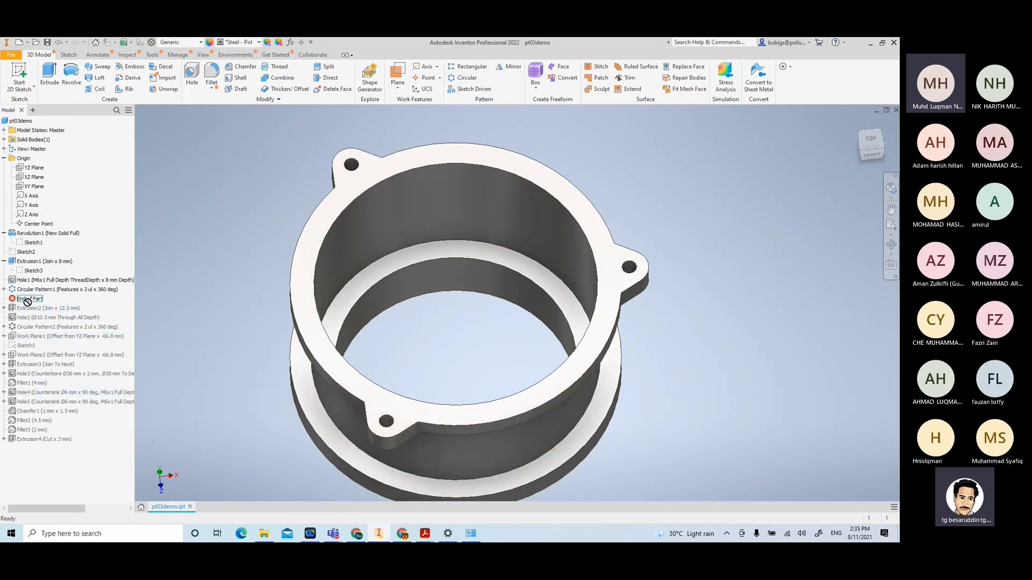
left_click_drag(29, 299, 28, 312)
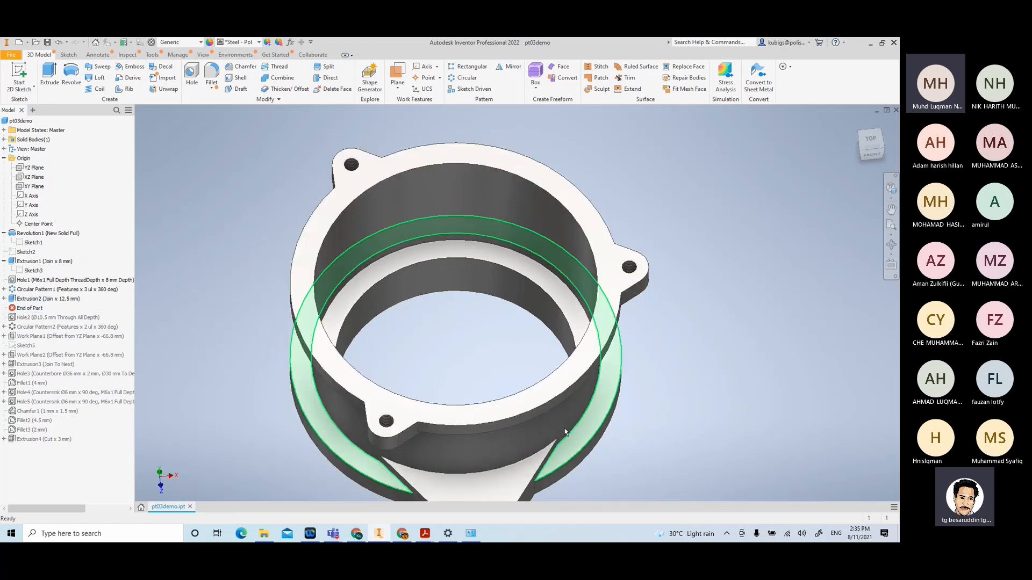
middle_click_drag(546, 370, 539, 314)
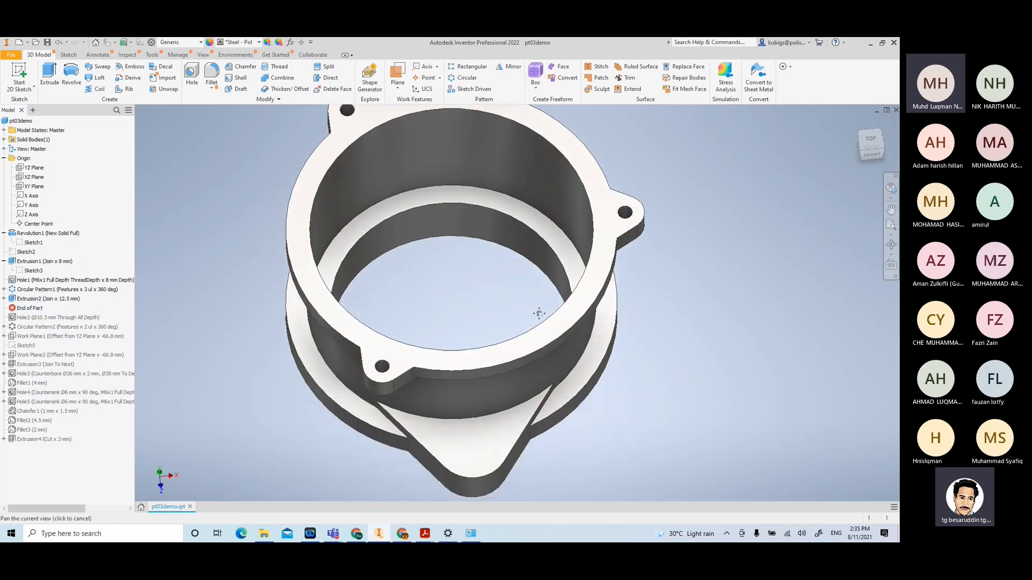
middle_click_drag(559, 454, 568, 384, "shift")
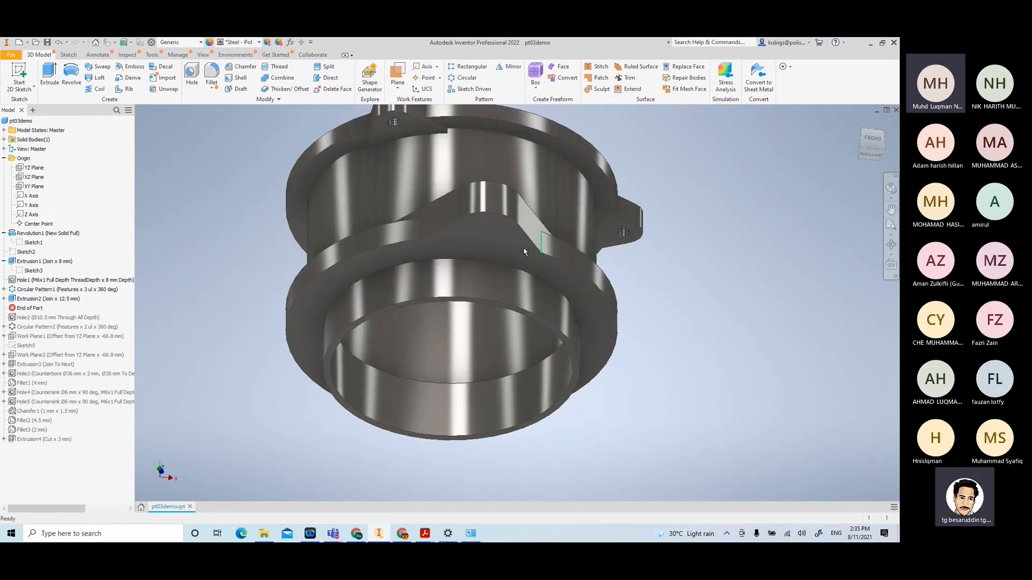
Expand Extrusion2 and open Sketch4 for editing
left_click(5, 299)
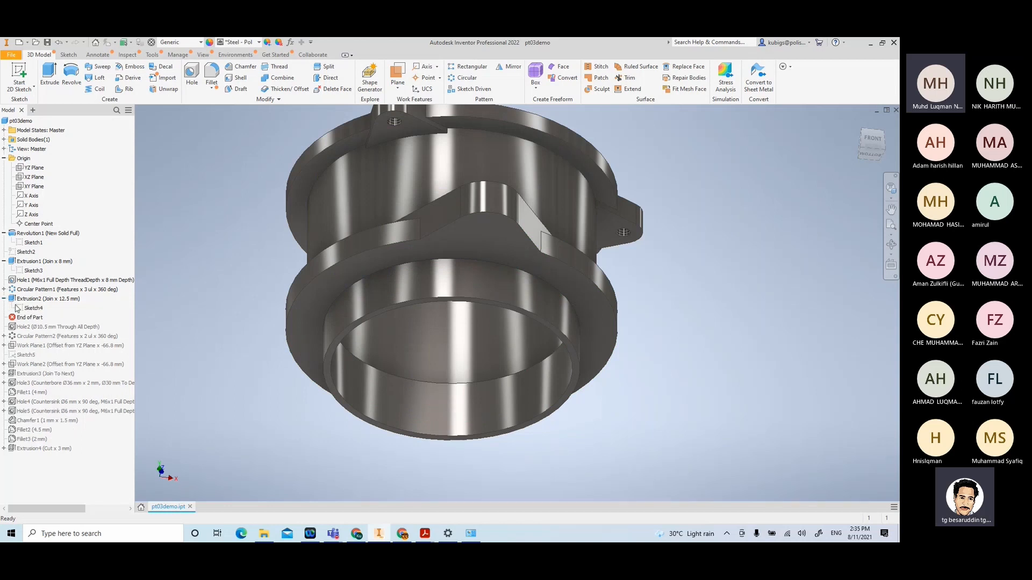
left_click(23, 309)
double_click(22, 309)
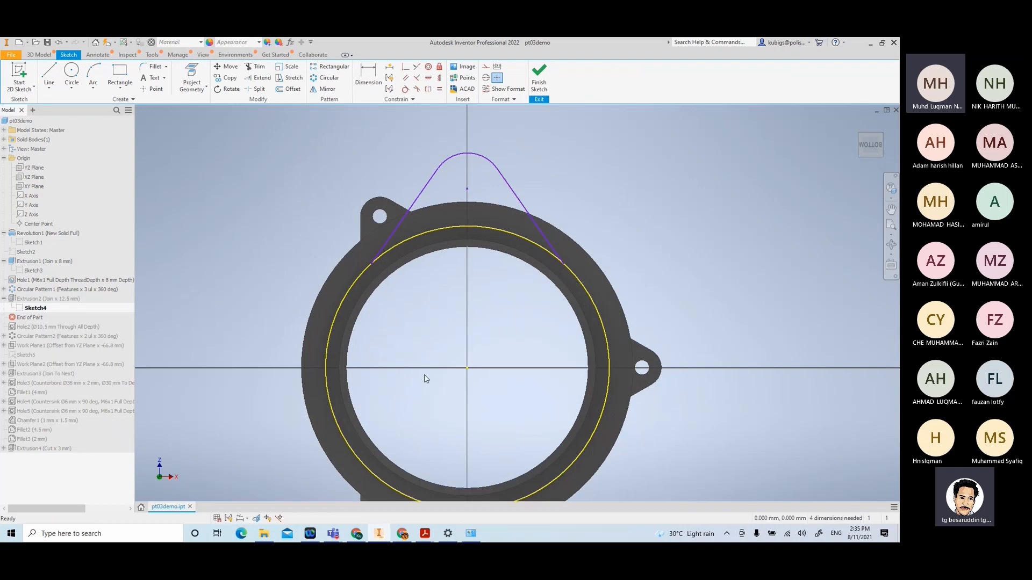
Bring the flange drawing PDF forward and scroll to the 60° lug spacing
mouse_move(425, 536)
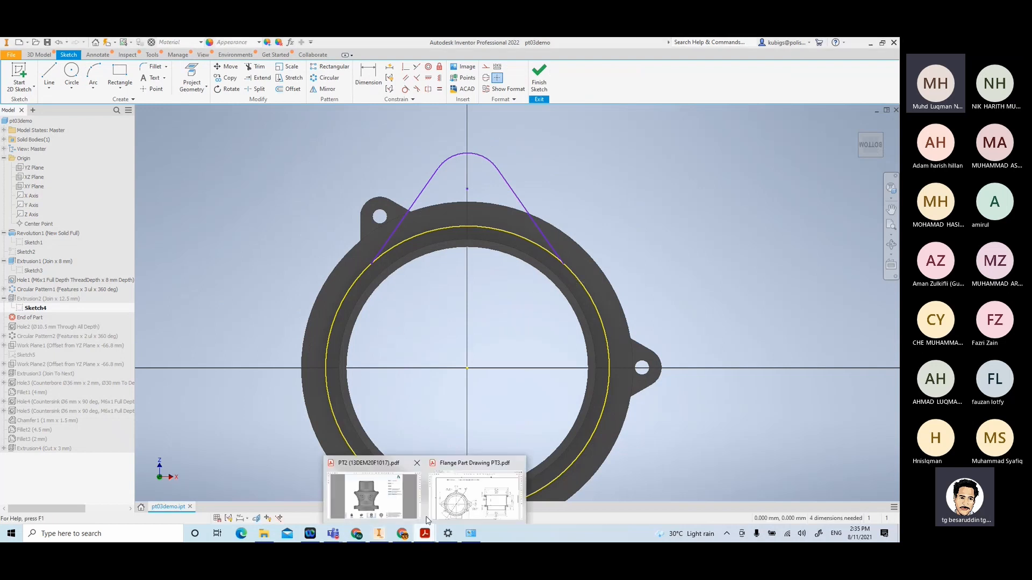
left_click(476, 496)
scroll(398, 288, "down", 3)
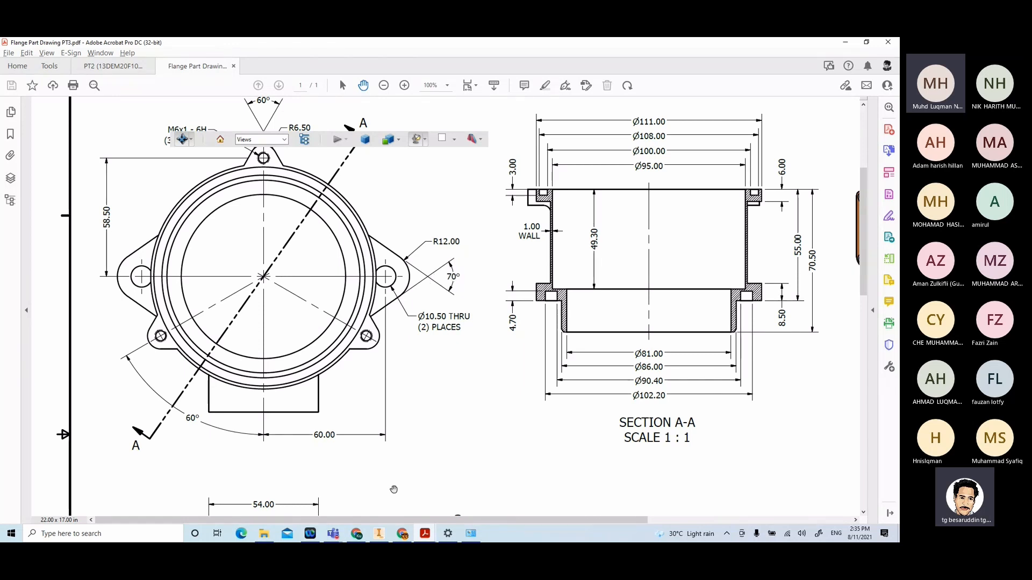
Return to Inventor's Sketch4 lug outline after checking the R12.00 and 70° lug dimensions
left_click(379, 535)
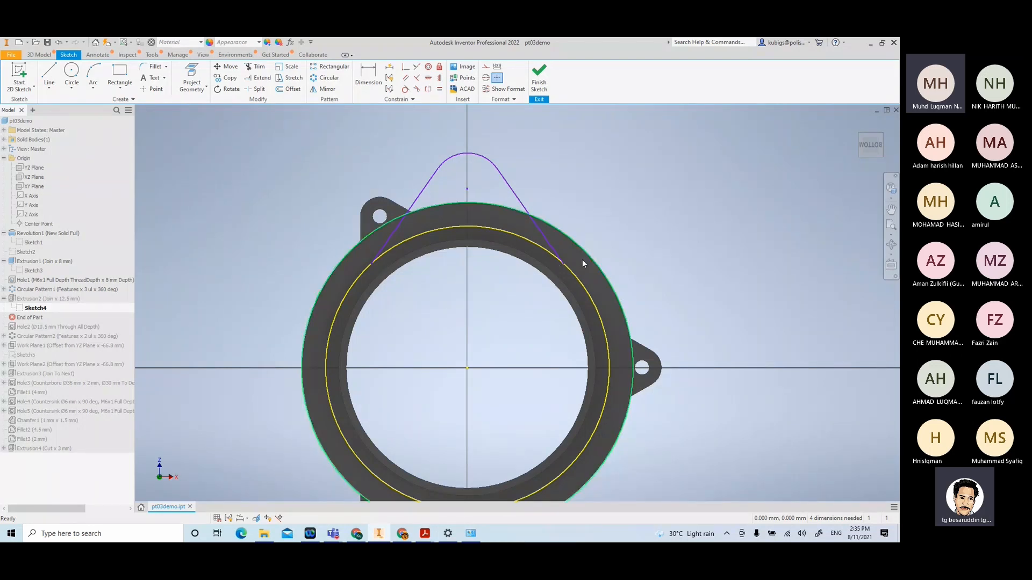
Rotate the sketch view 90°, centre the flange, then bring up the Flange Part Drawing PT3 PDF
middle_click_drag(587, 259, 588, 260)
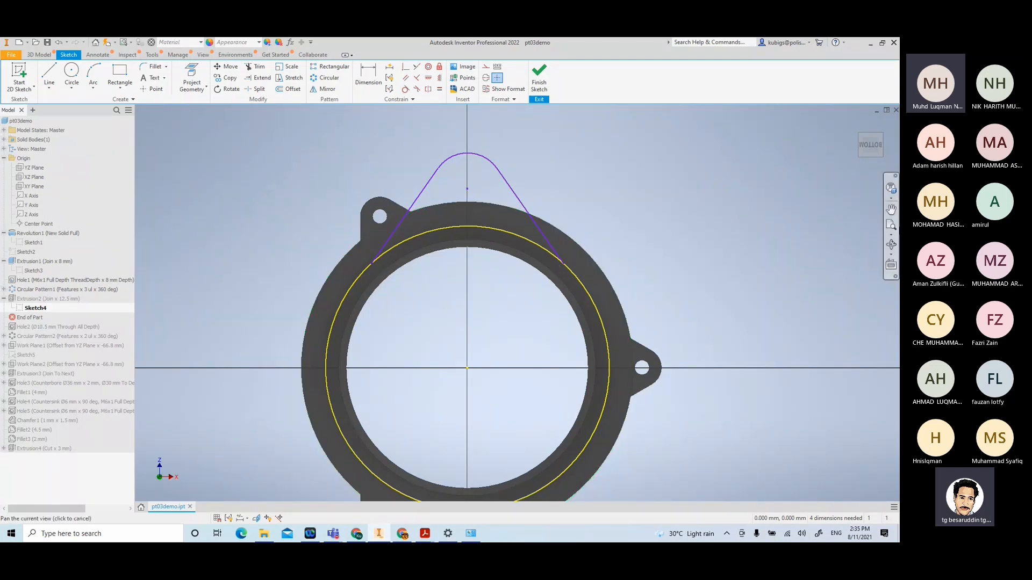
left_click(884, 127)
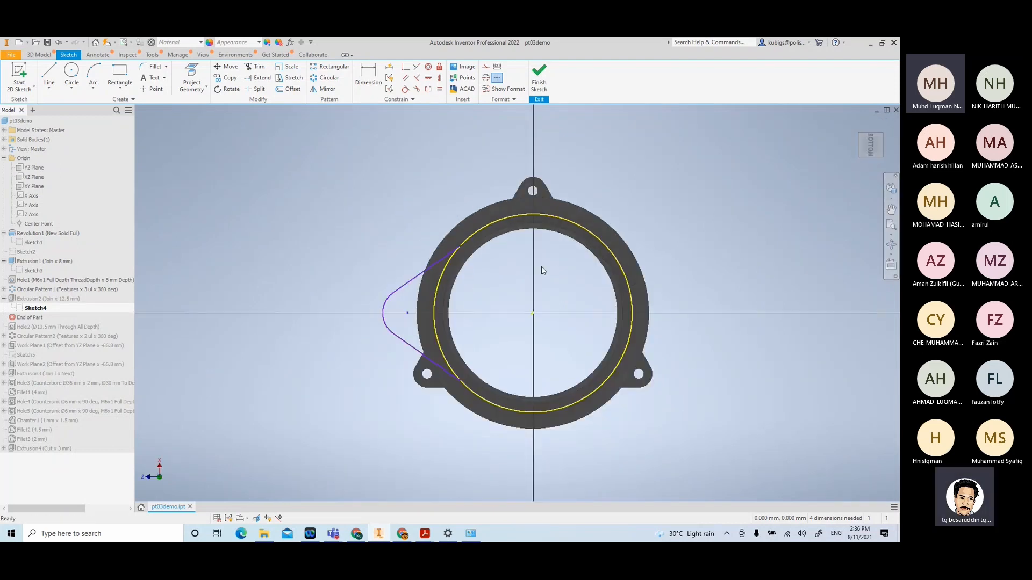
middle_click_drag(541, 270, 484, 260)
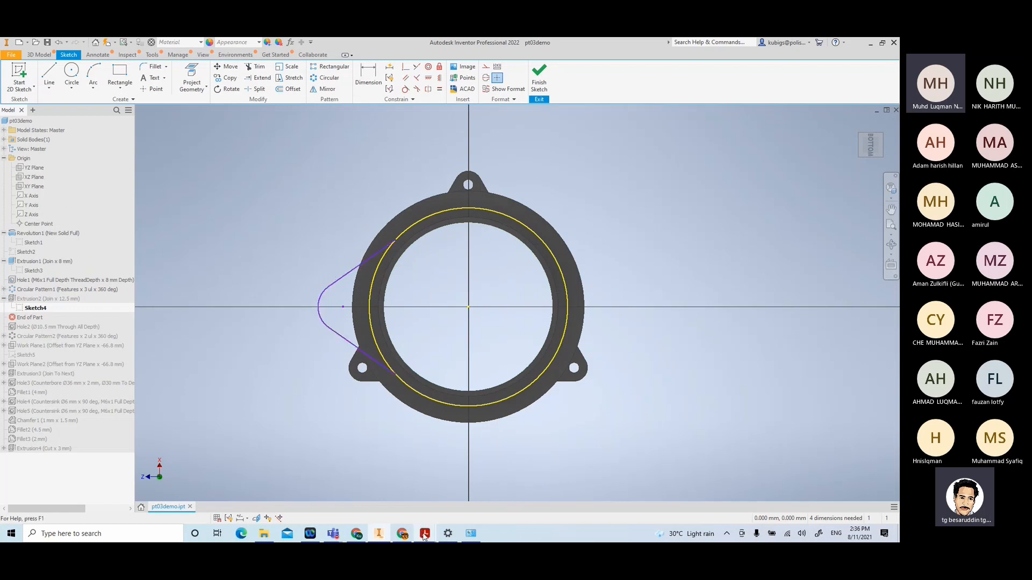
mouse_move(424, 536)
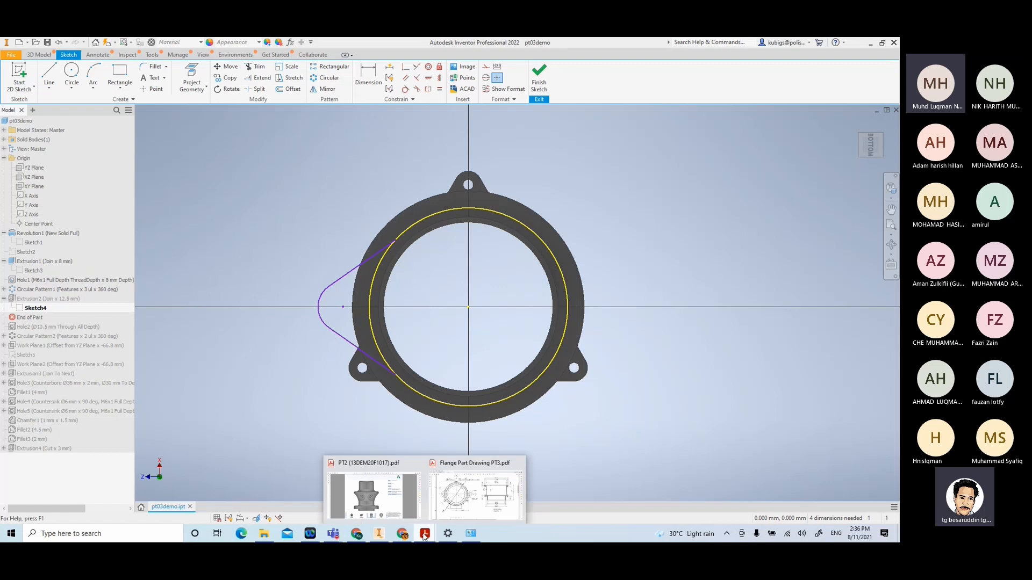
left_click(471, 498)
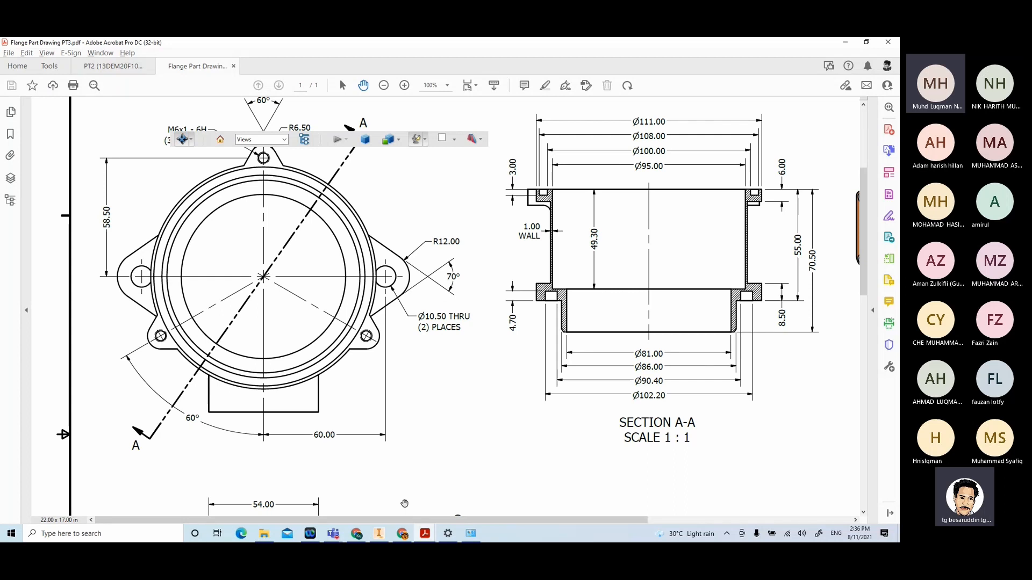
Go back to Inventor's flange sketch after reading the R12.00 and 70° callouts
left_click(379, 533)
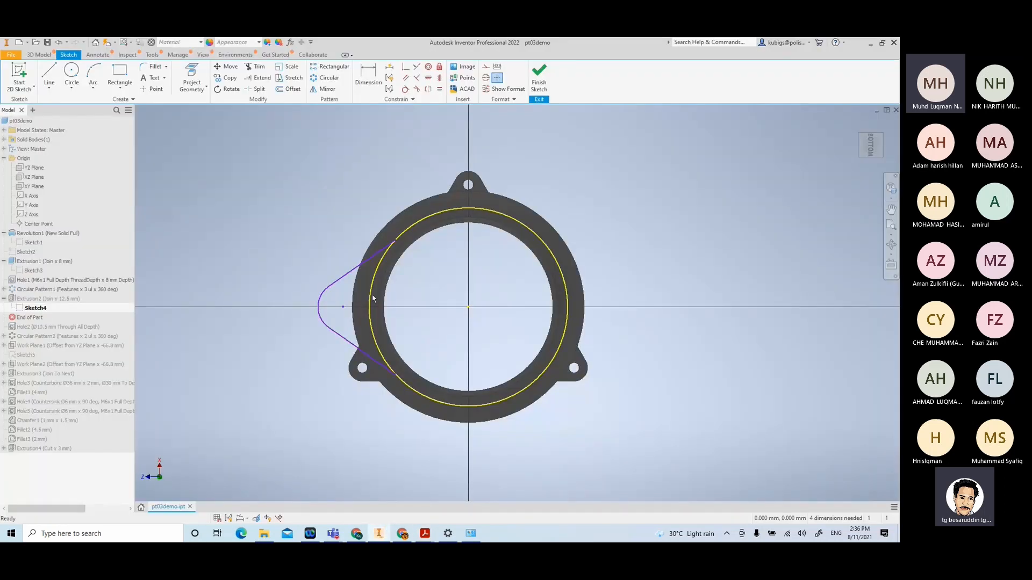
scroll(341, 297, "up", 3)
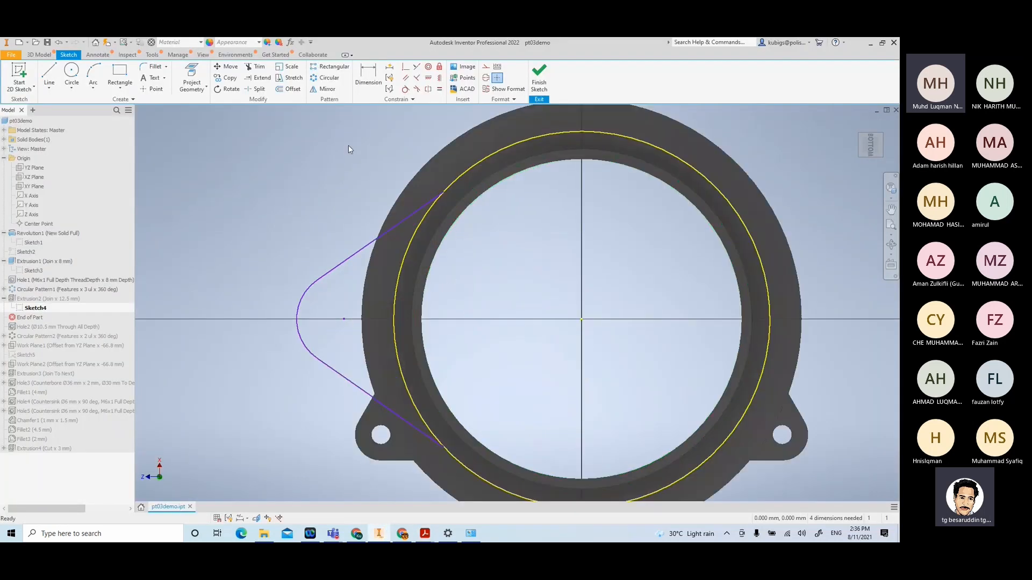
left_click(370, 81)
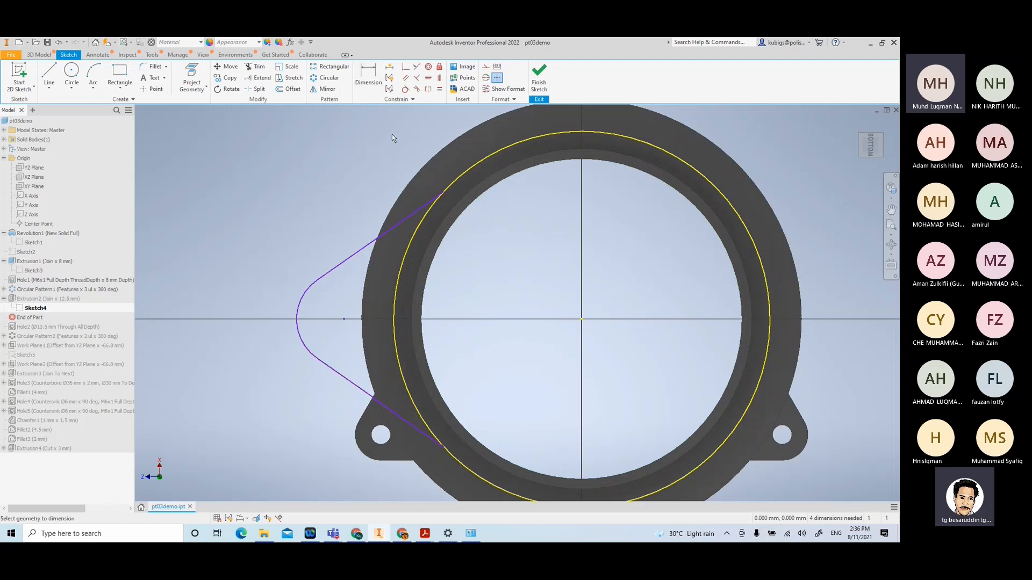
left_click(408, 244)
left_click(369, 158)
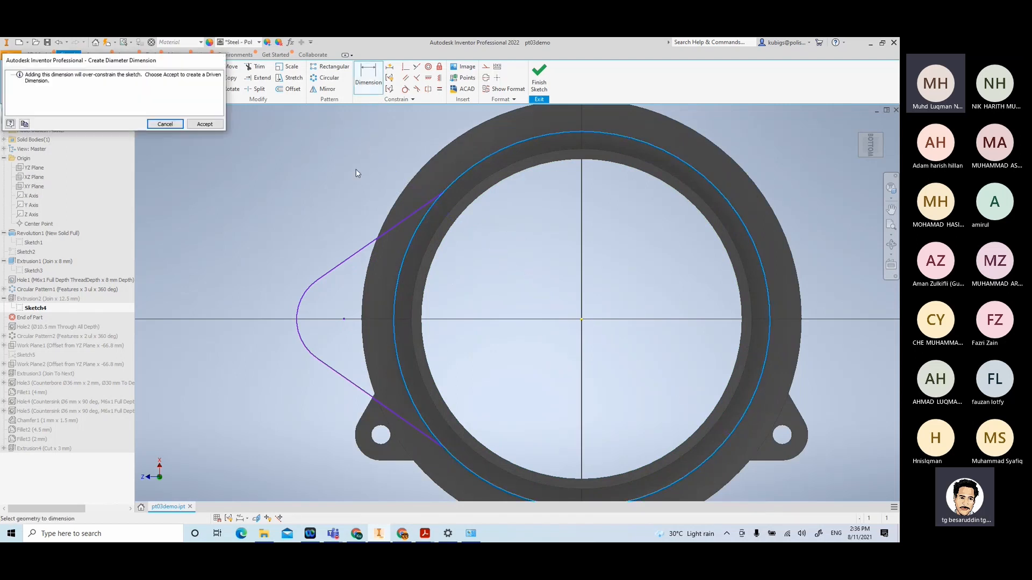
key("Escape")
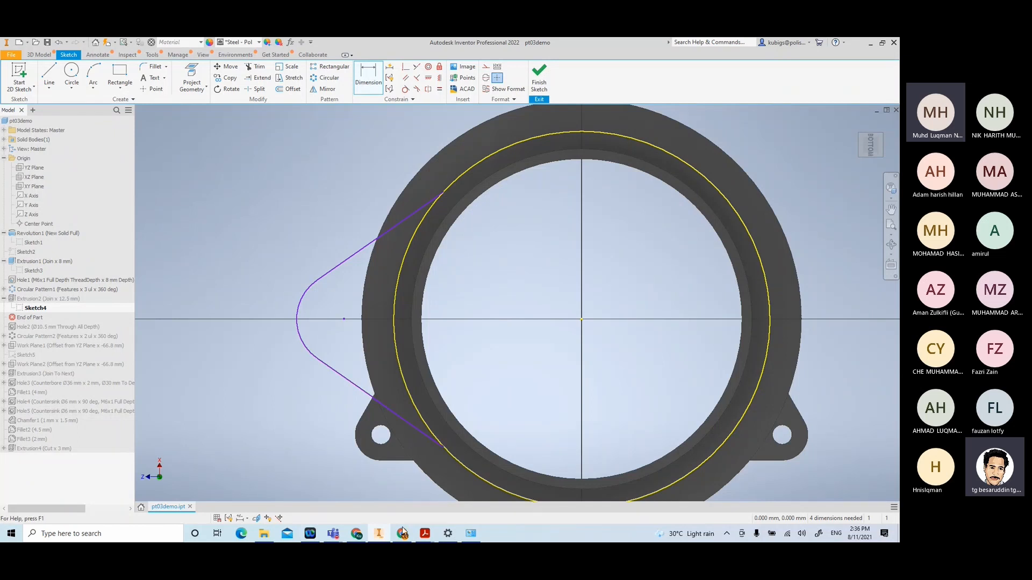
mouse_move(424, 533)
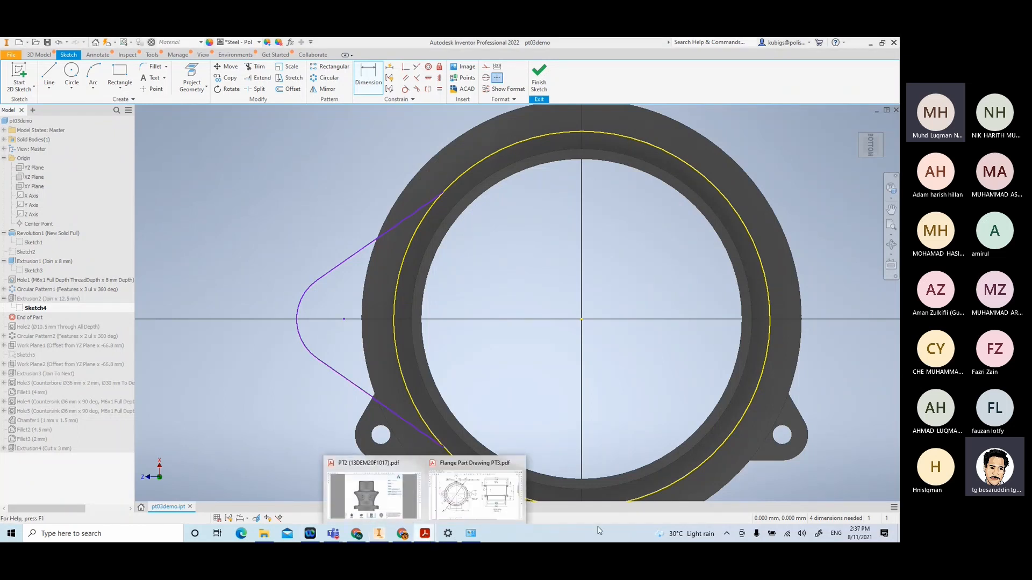
left_click(475, 463)
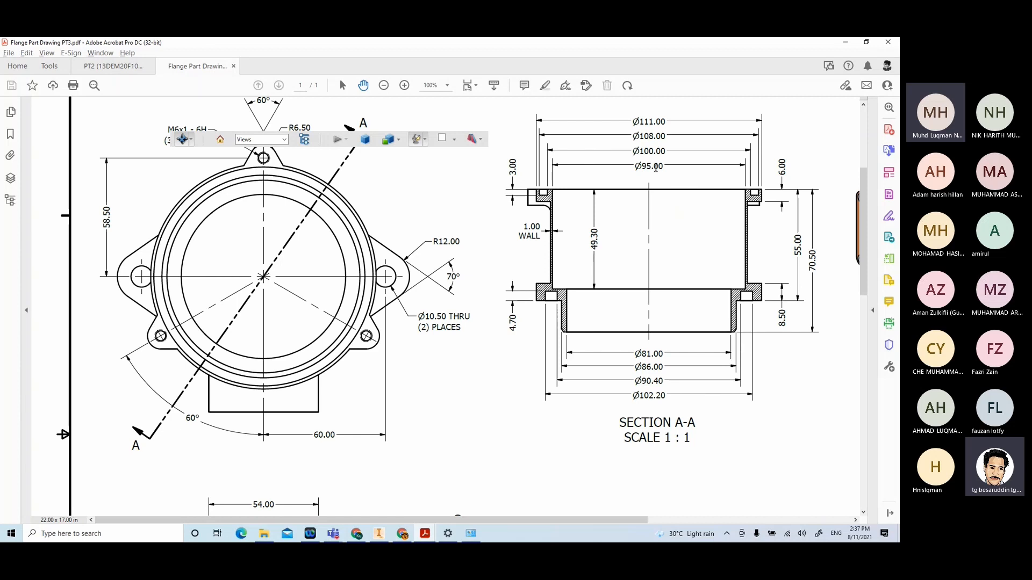
left_click_drag(634, 167, 663, 168)
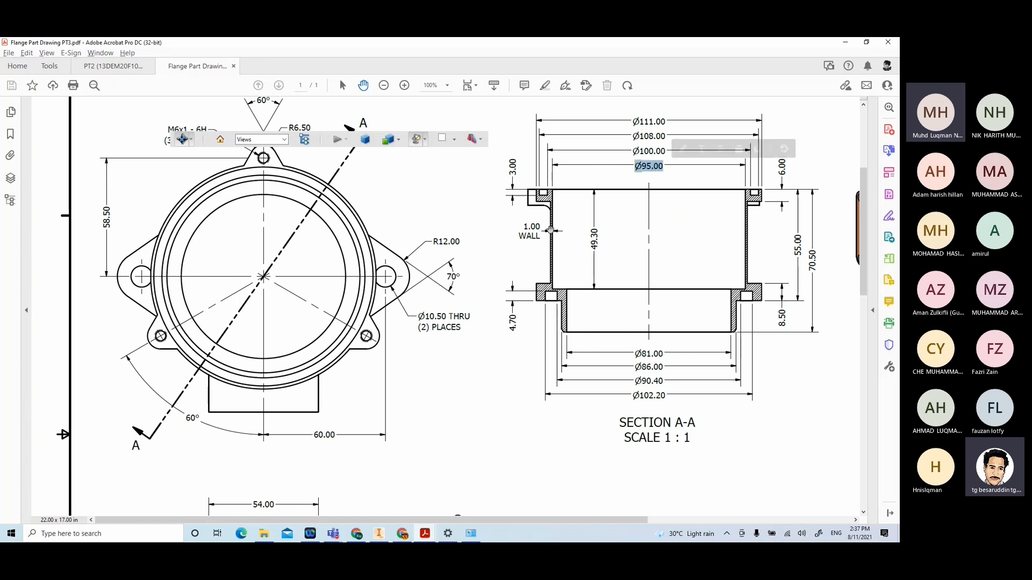
scroll(545, 237, "down", 1)
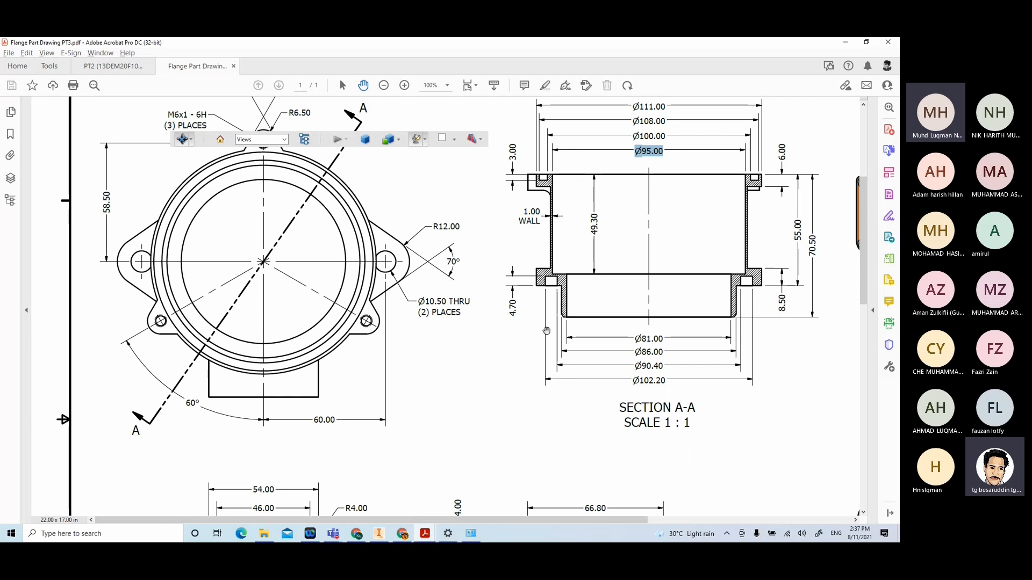
left_click(379, 533)
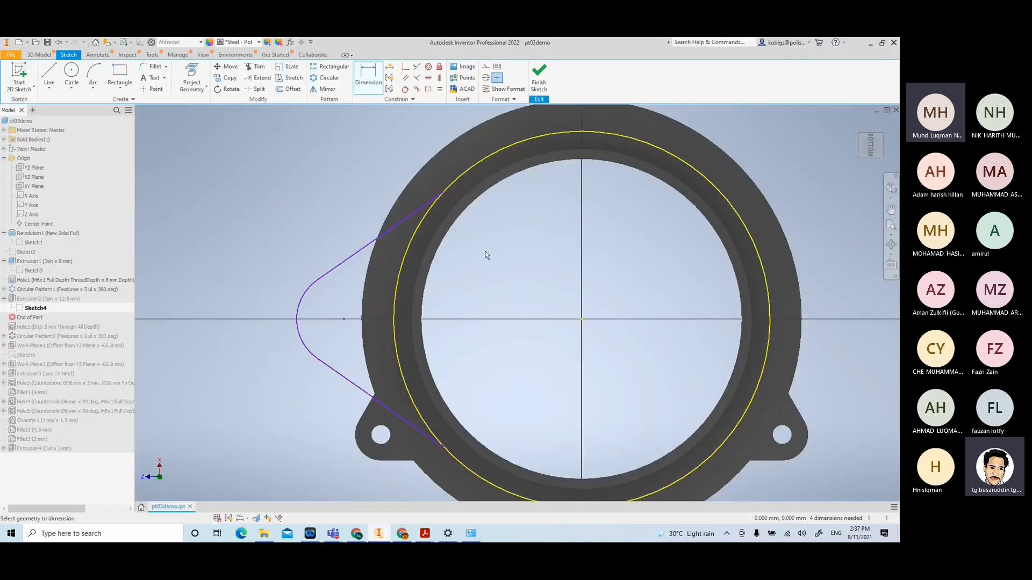
Dimension the angle between the lug's upper and lower tangent lines as 70.00°
left_click(362, 69)
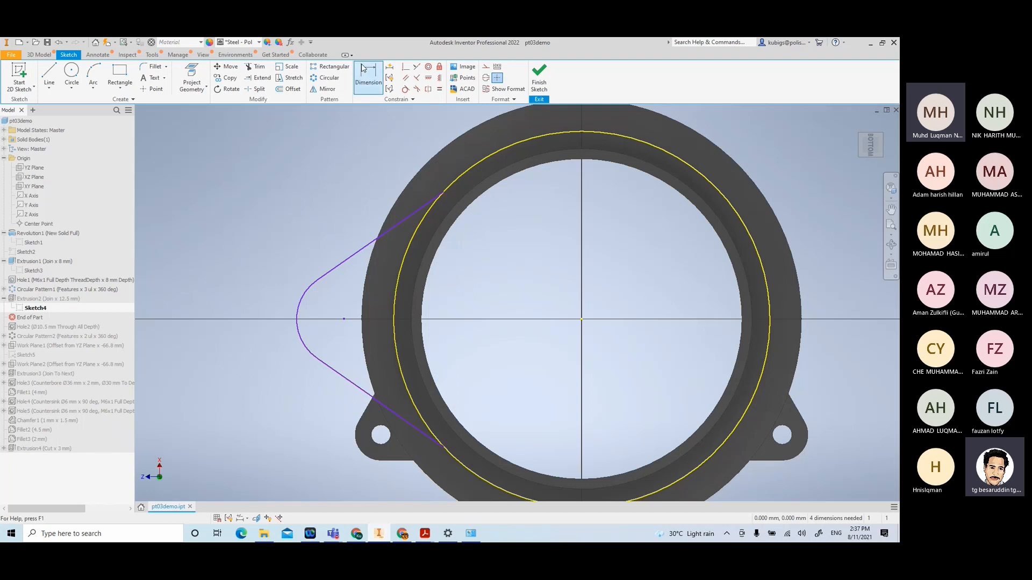
left_click(348, 256)
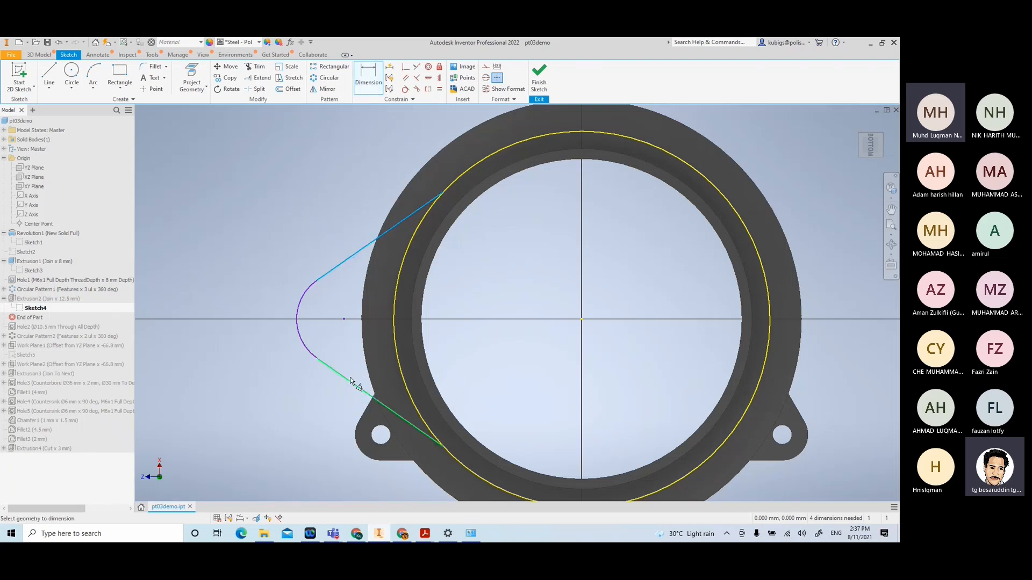
left_click(350, 381)
left_click(172, 306)
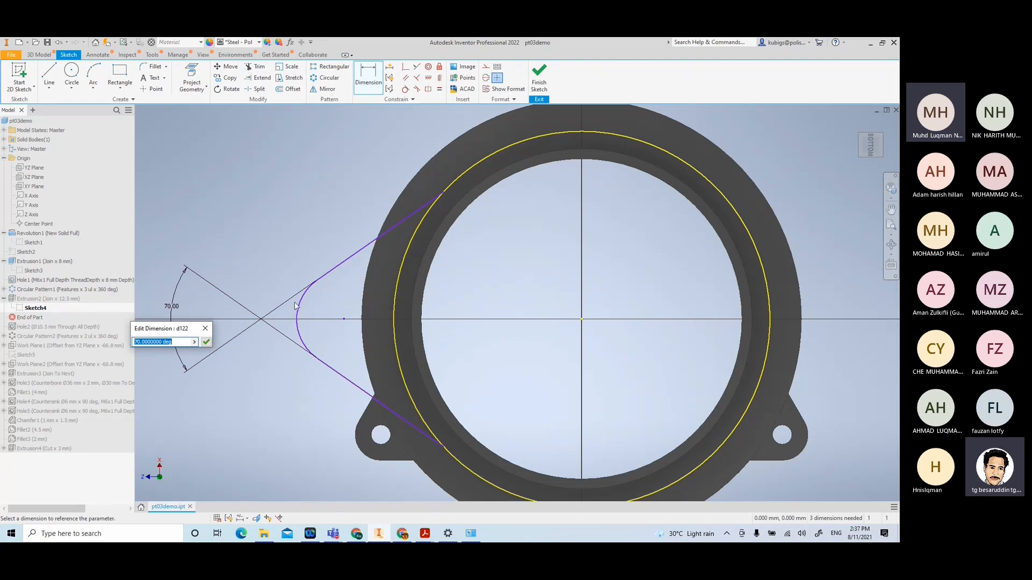
left_click(206, 342)
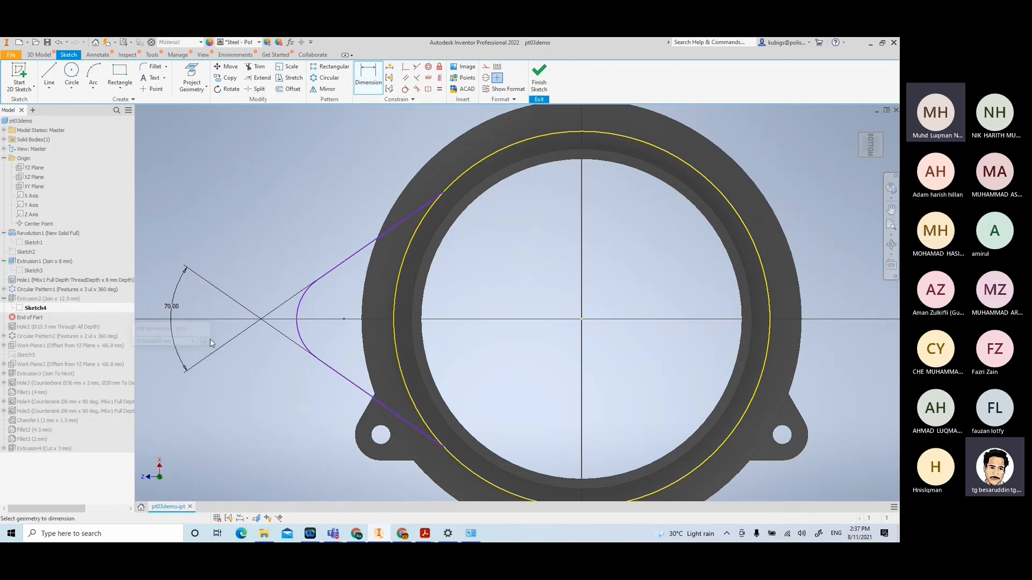
Give the lug arc a 12 mm radius dimension, then orbit to an oblique view
left_click(298, 317)
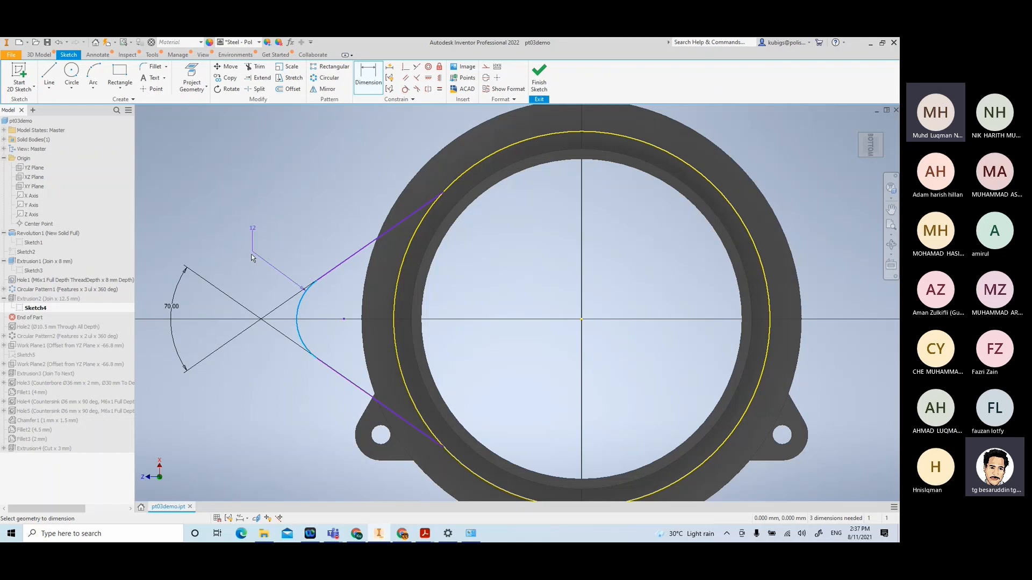
left_click(259, 269)
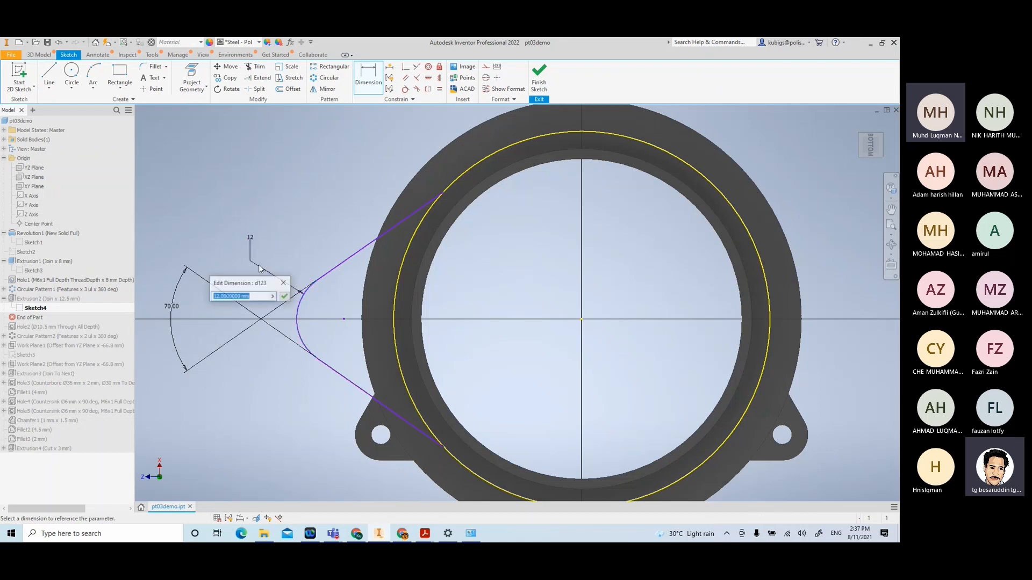
left_click(284, 296)
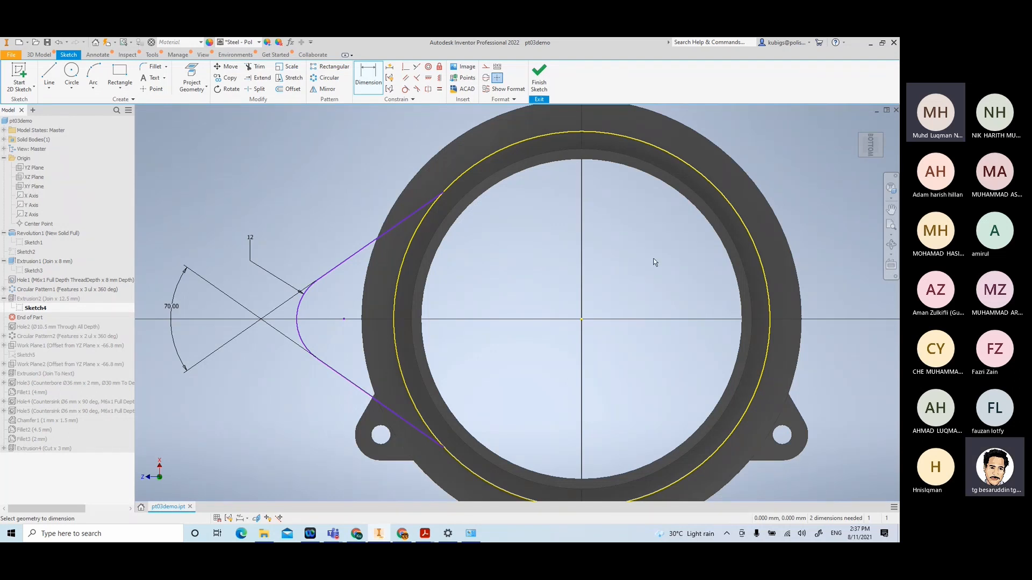
key("F4")
left_click_drag(690, 213, 493, 233)
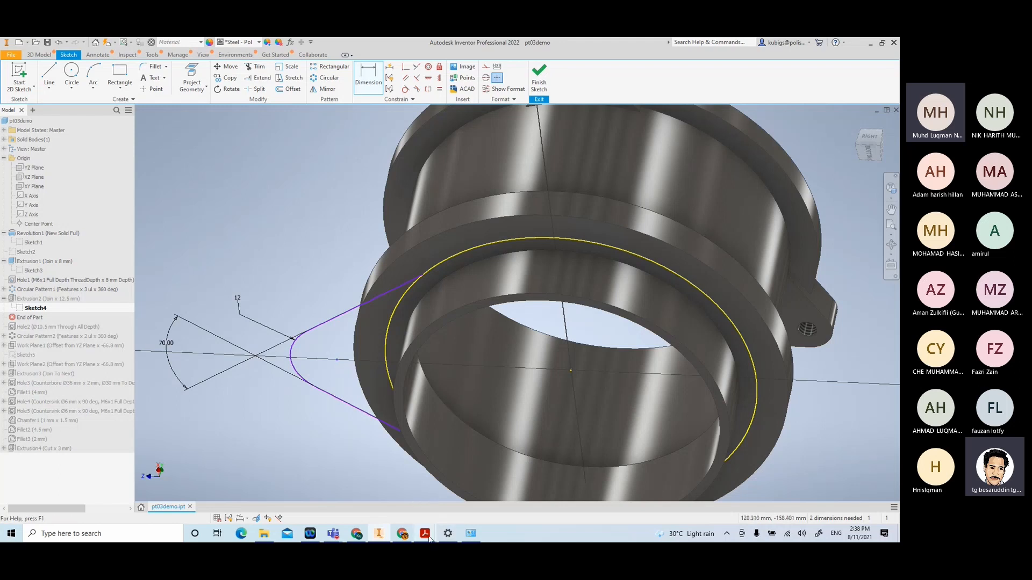
left_click(475, 491)
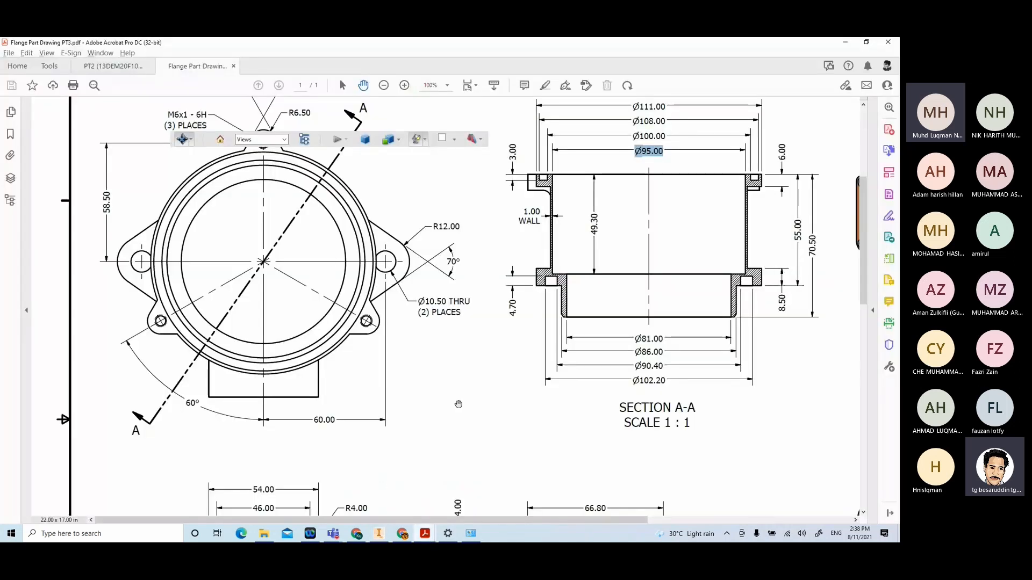
left_click_drag(436, 285, 427, 293)
middle_click_drag(427, 294, 131, 400)
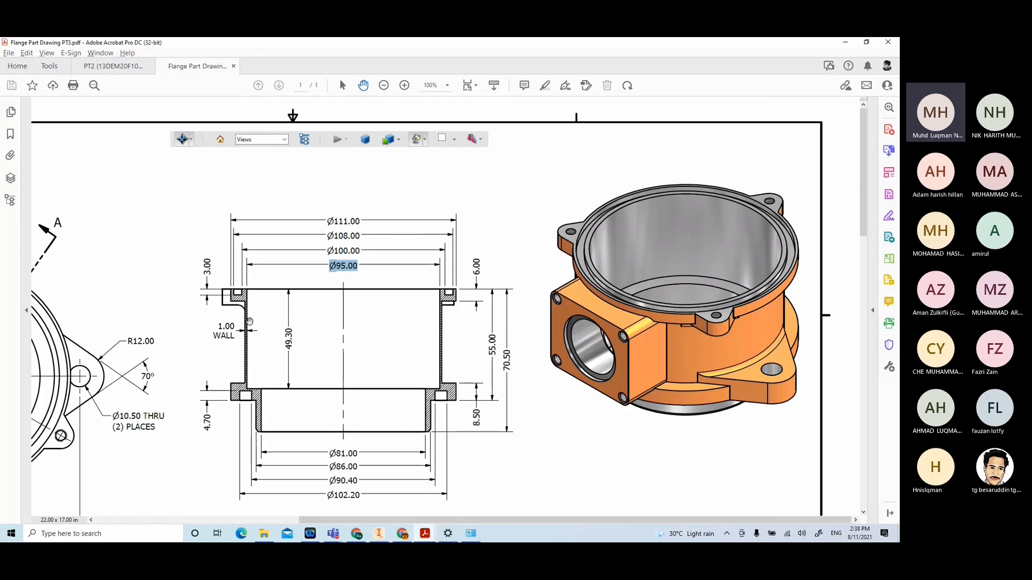
left_click_drag(248, 320, 420, 315)
left_click_drag(94, 252, 339, 238)
left_click(123, 213)
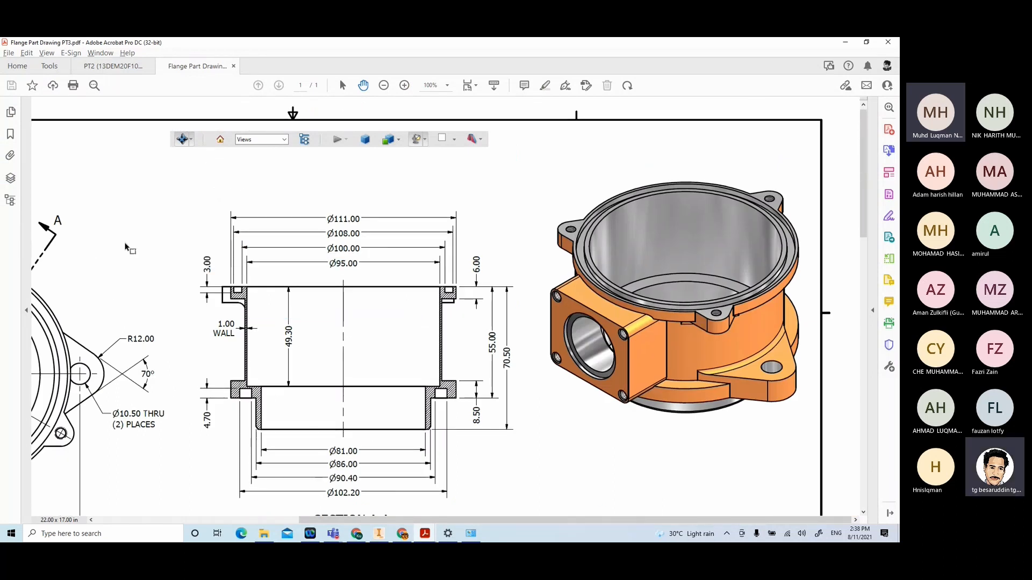
left_click_drag(127, 243, 150, 234)
left_click(155, 207)
right_click(155, 206)
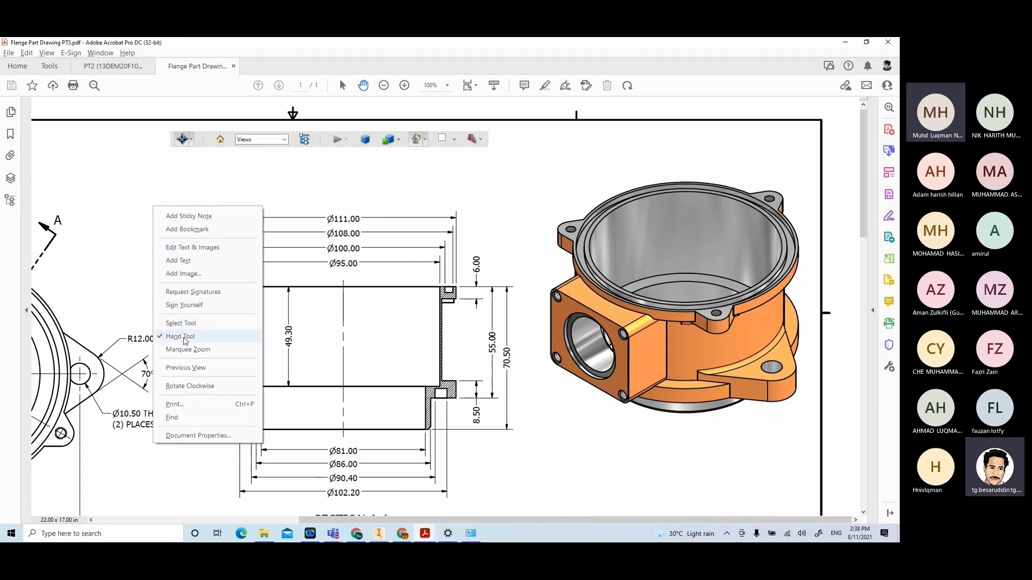
left_click(180, 336)
left_click_drag(146, 278, 446, 195)
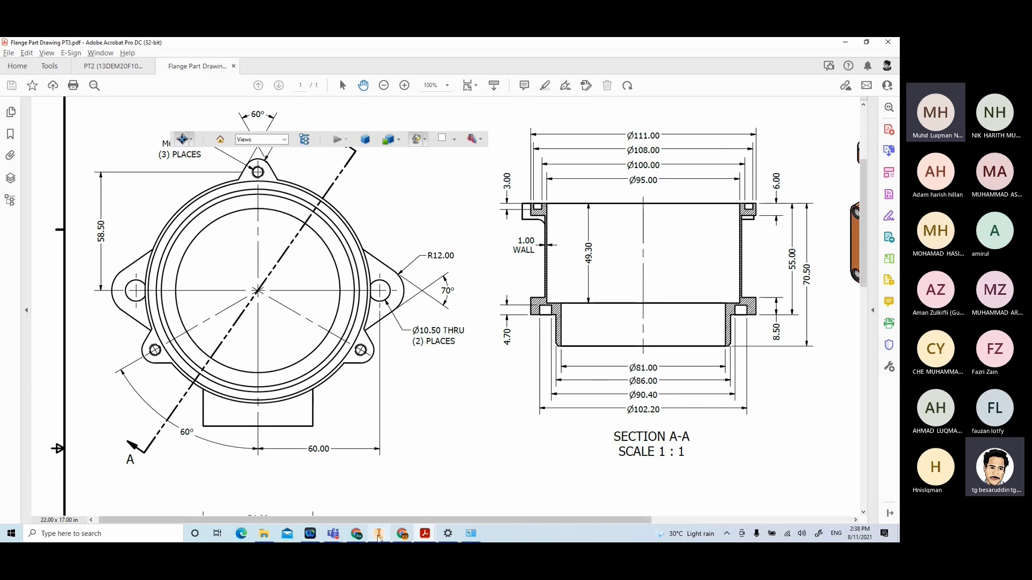
left_click(378, 534)
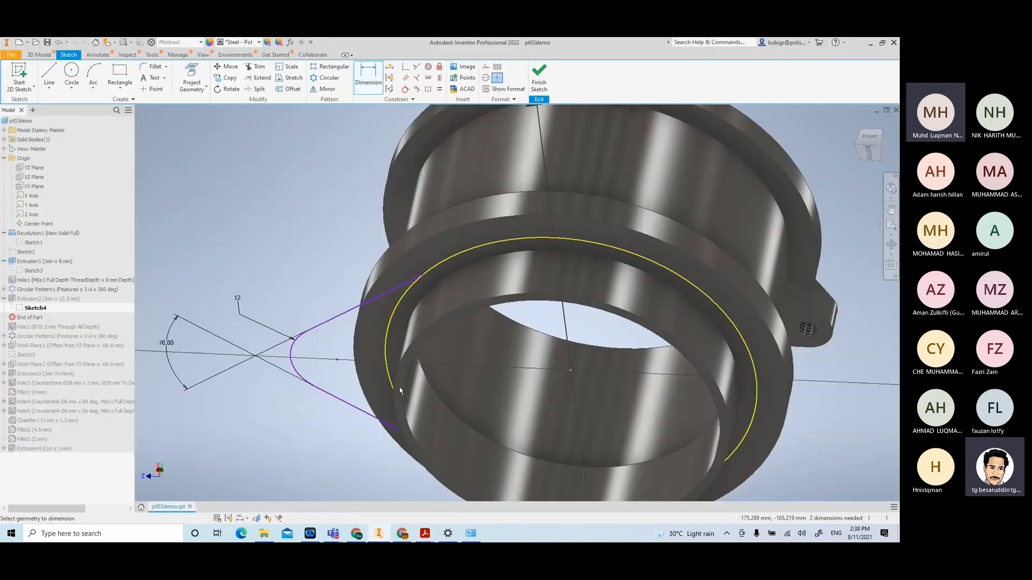
Return to the bottom view and dimension the lug arc's centre 60 mm from the origin
left_click(867, 154)
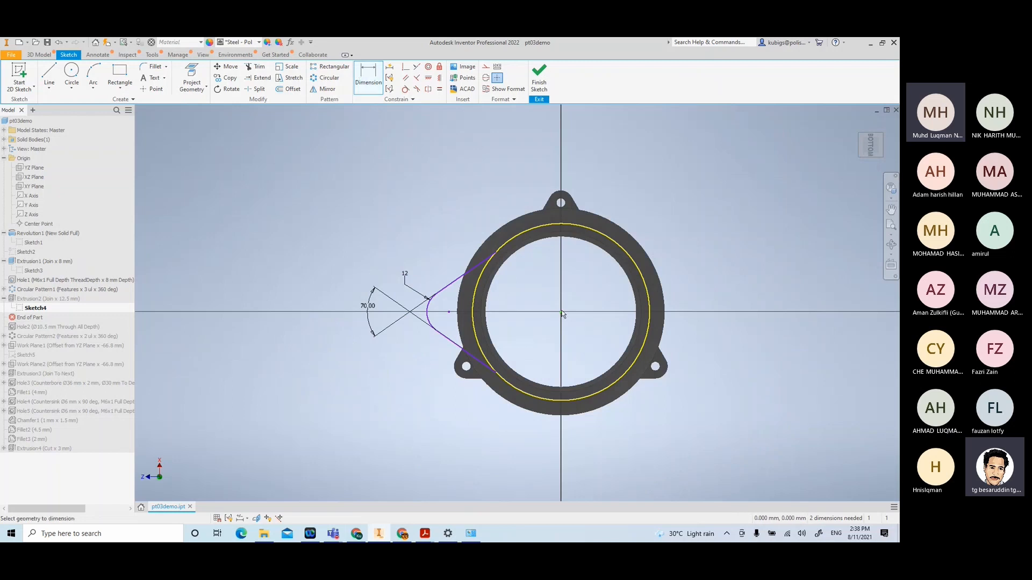
left_click(449, 311)
left_click(517, 298)
left_click(552, 334)
scroll(546, 329, "up", 4)
scroll(539, 320, "down", 5)
middle_click_drag(513, 314, 525, 325)
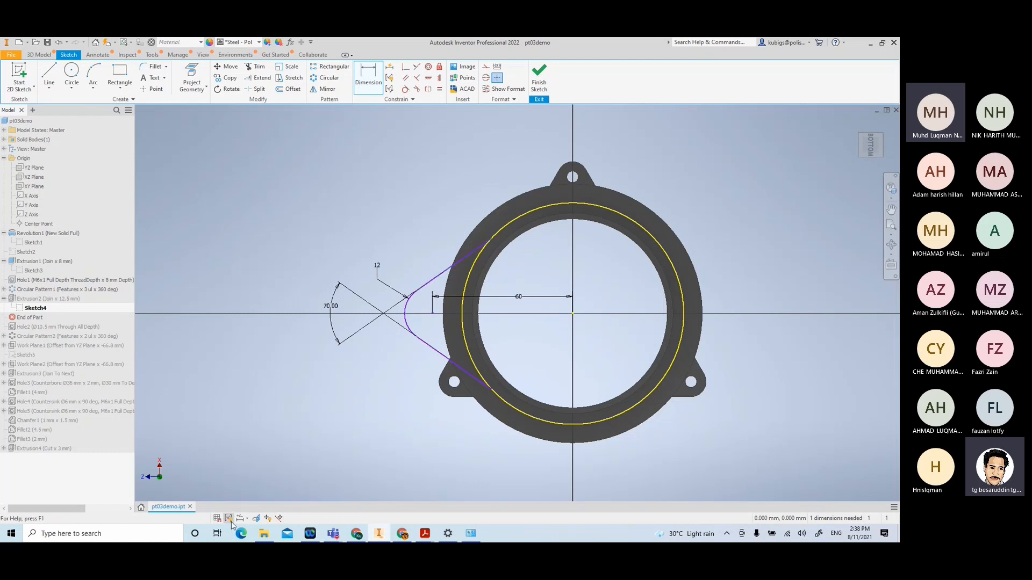
key("Escape")
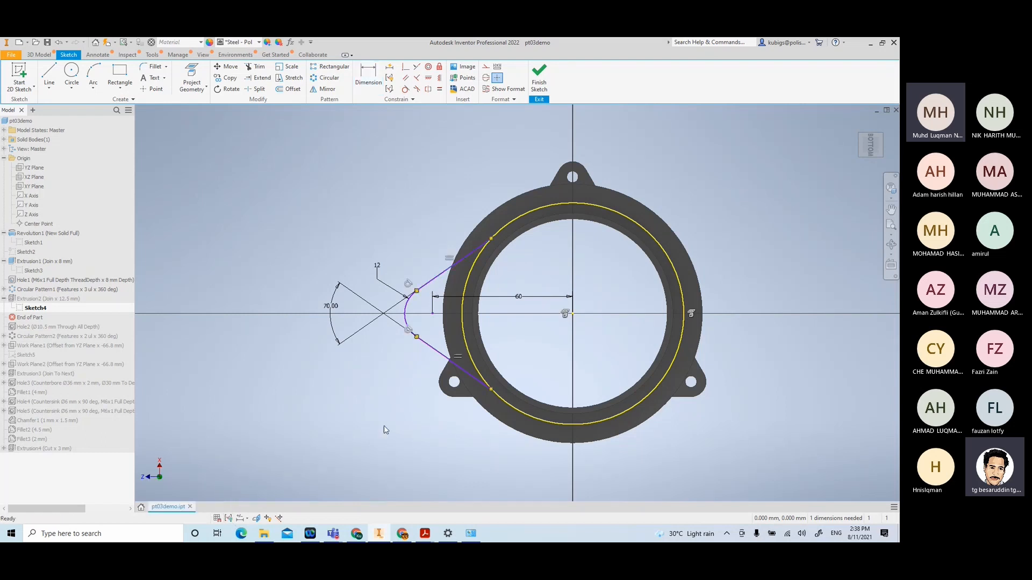
Zoom and pan so the whole flange ring and left lug sketch are visible
scroll(384, 417, "up", 3)
middle_click_drag(390, 315, 378, 434)
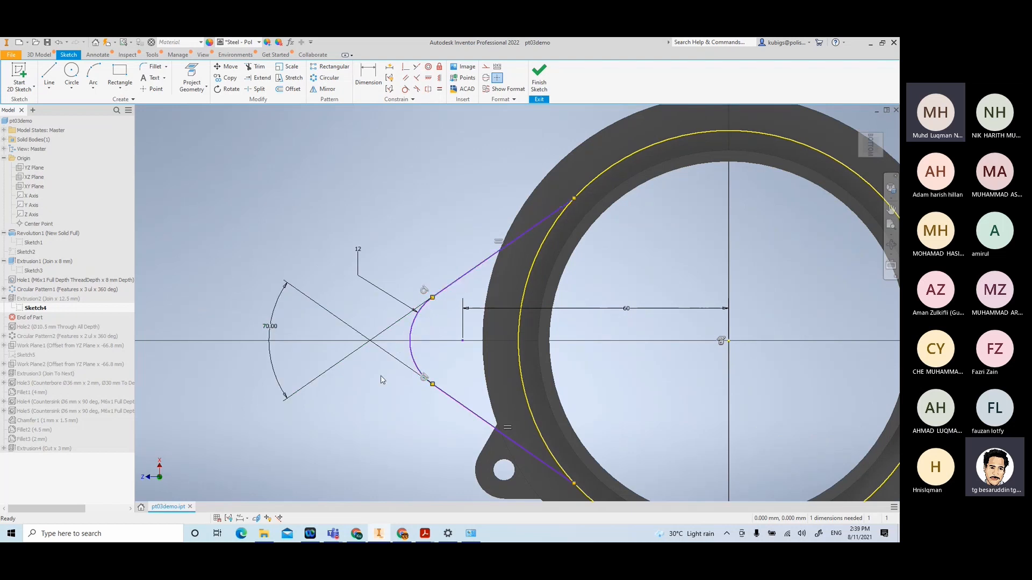
scroll(387, 371, "up", 3)
middle_click_drag(401, 399, 371, 328)
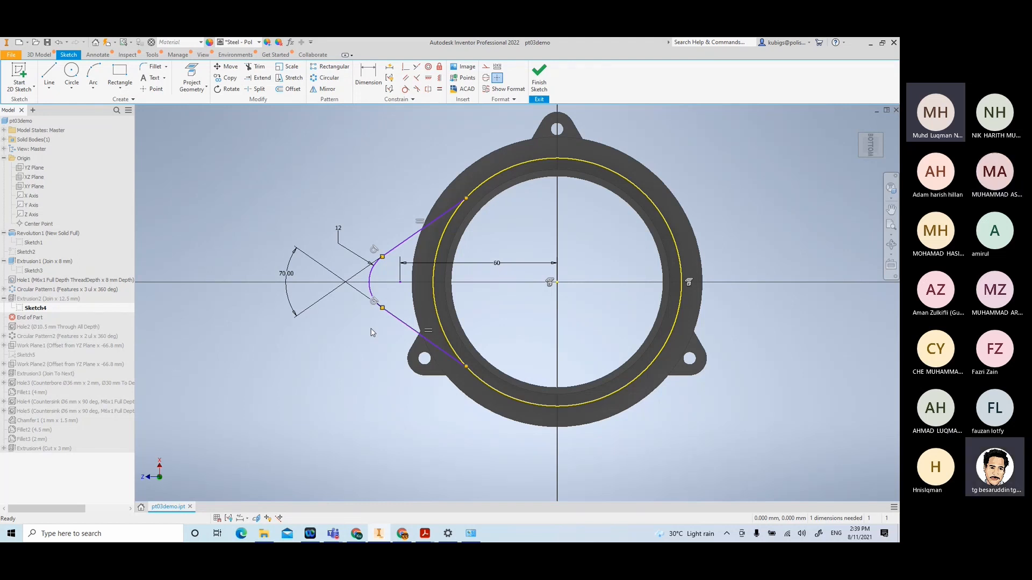
middle_click_drag(594, 292, 478, 310)
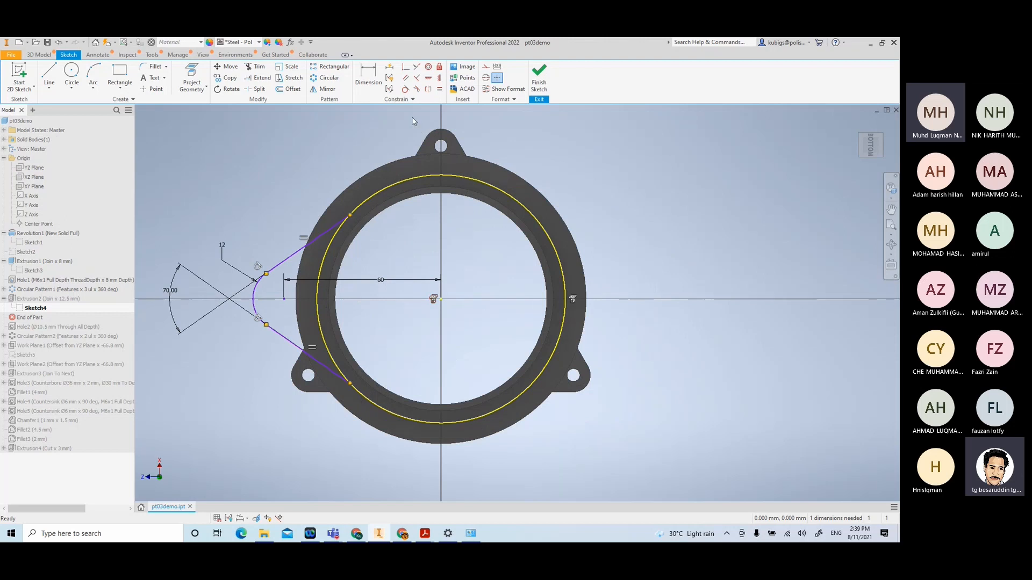
Draw a 24 mm circle centred on the horizontal axis right of the ring
left_click(72, 71)
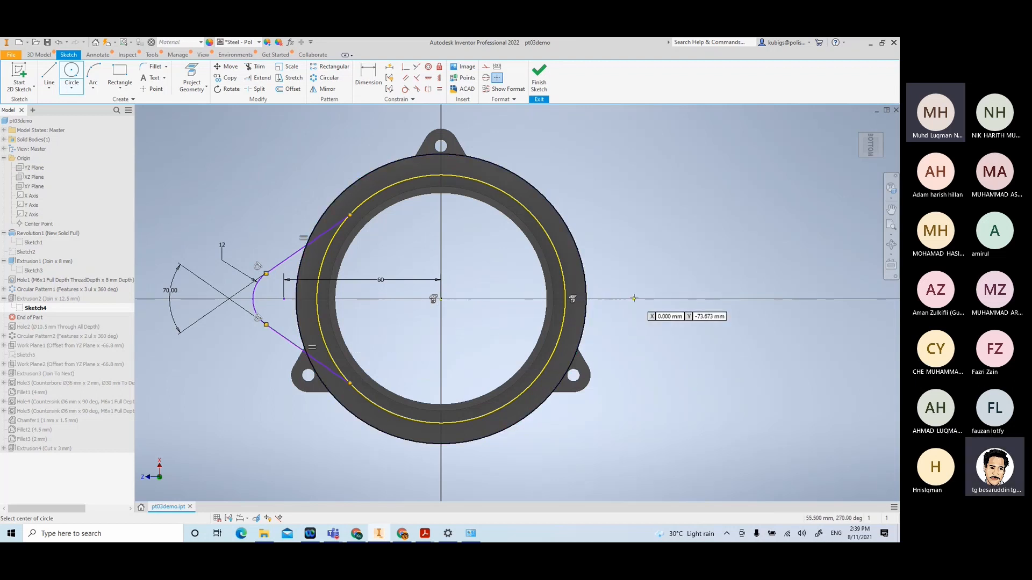
left_click(673, 299)
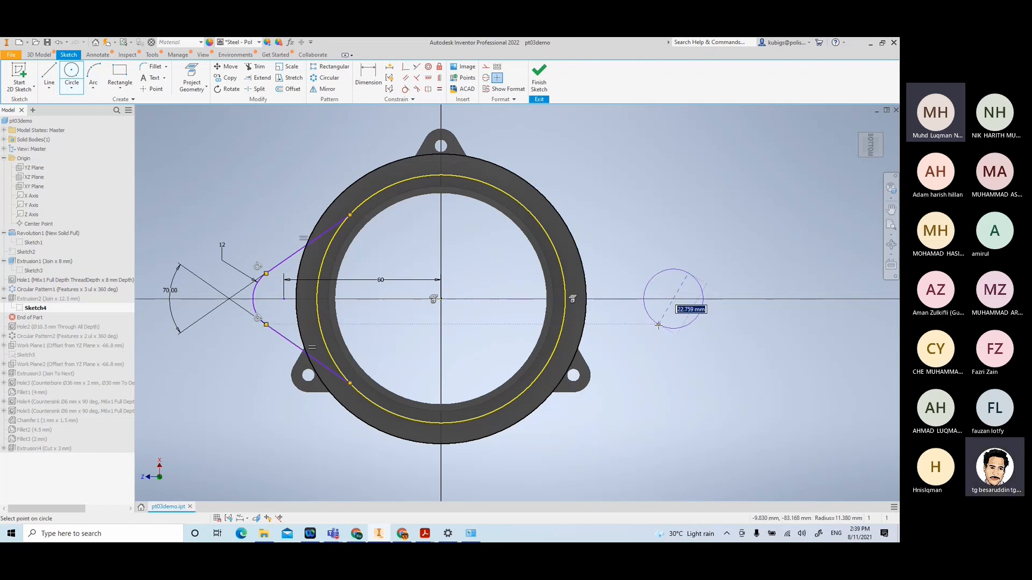
type("24")
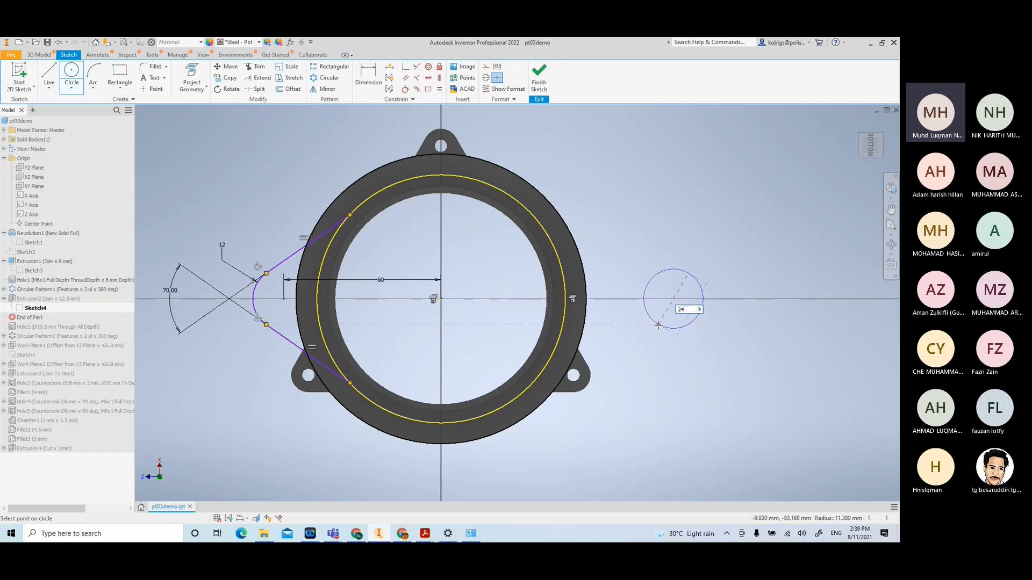
key("Return")
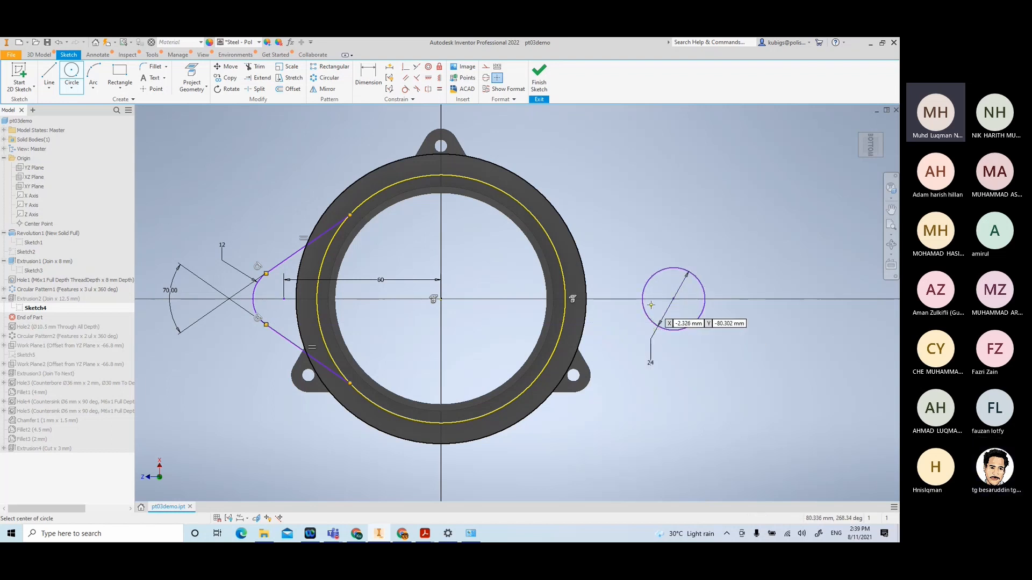
Dimension the small circle's centre 60 mm horizontally from the ring's centre
key("d")
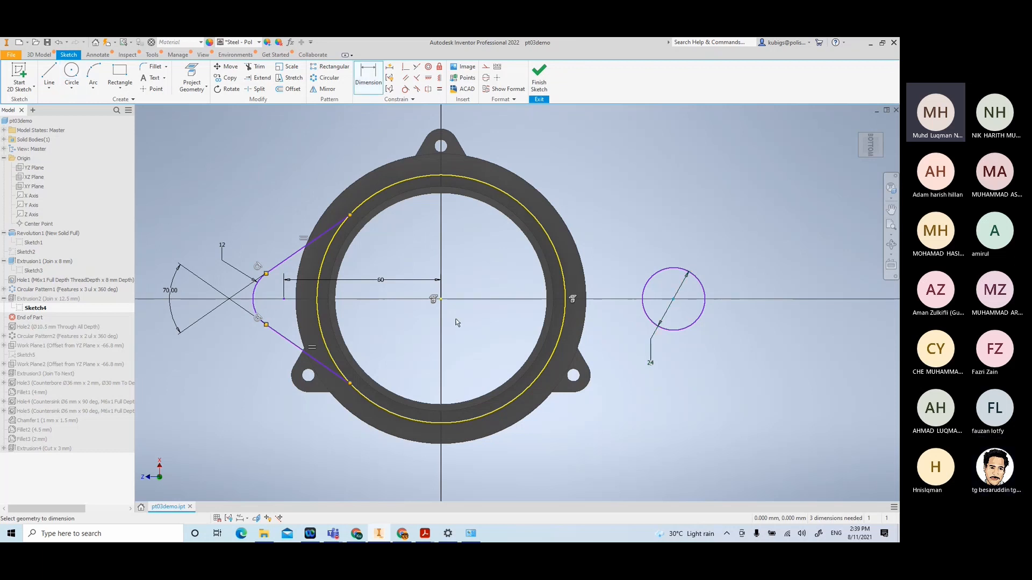
left_click(440, 301)
left_click(673, 299)
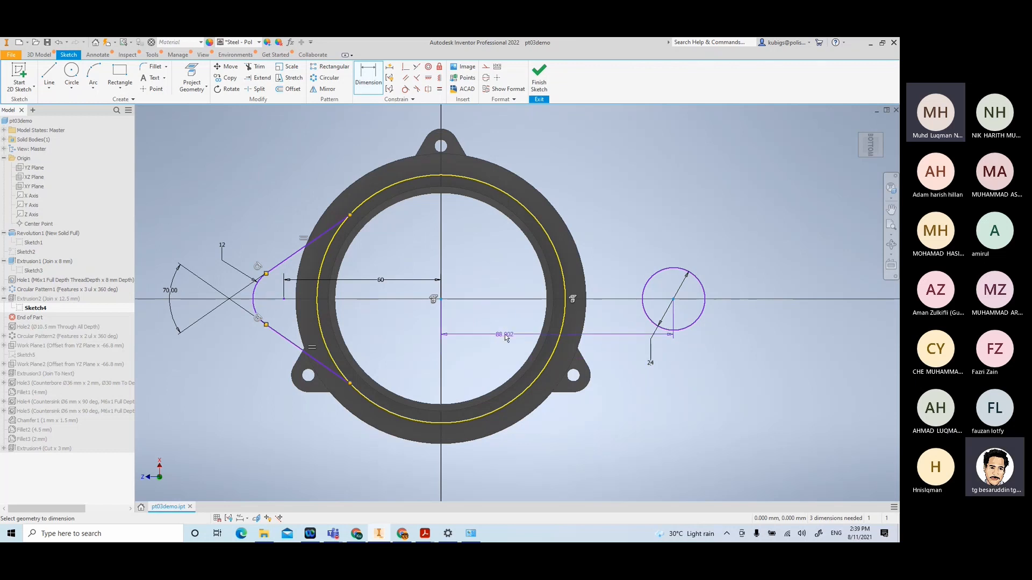
left_click(523, 346)
type("60")
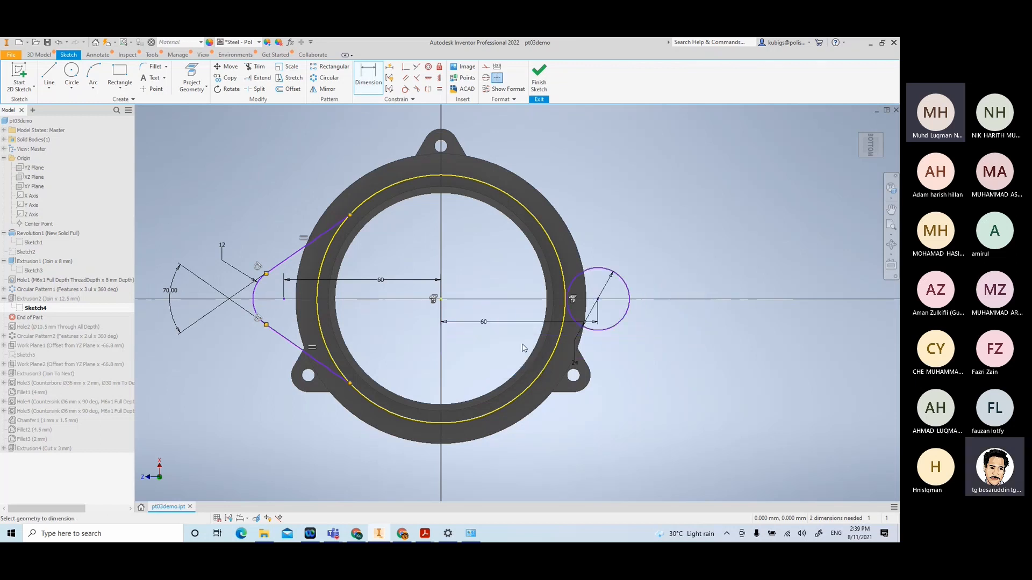
key("Return")
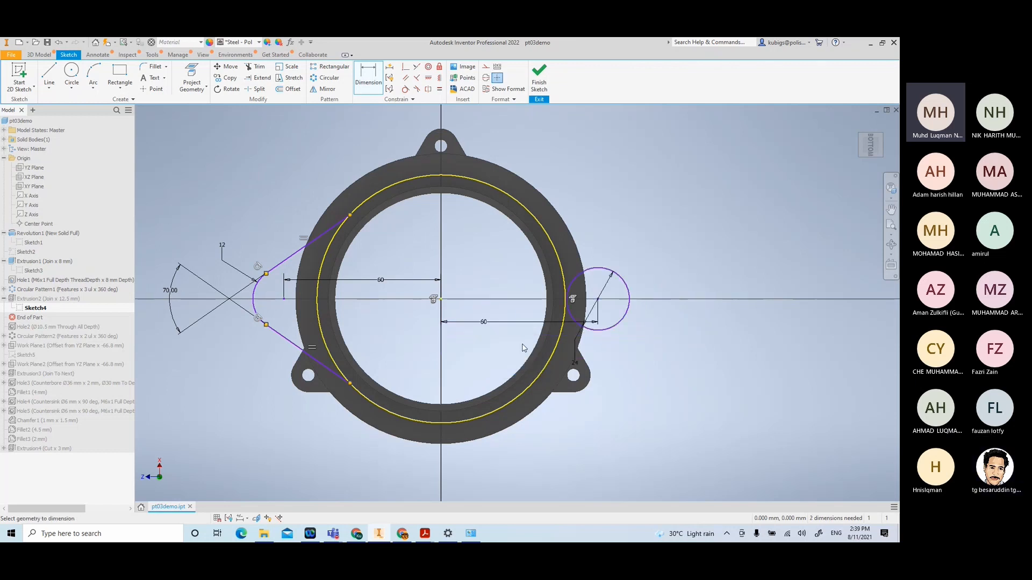
scroll(775, 389, "up", 3)
middle_click_drag(474, 267, 678, 365)
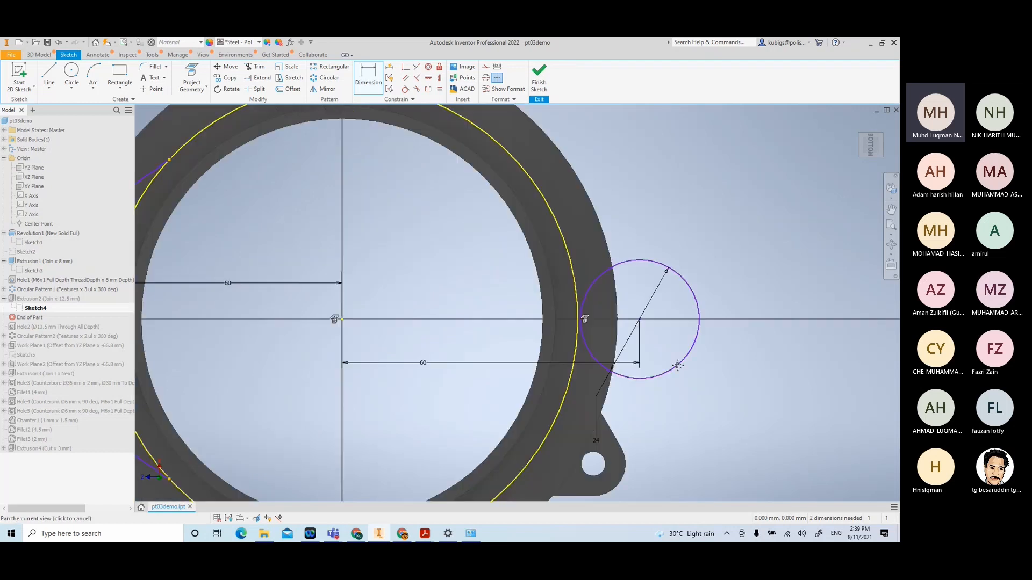
scroll(678, 362, "down", 3)
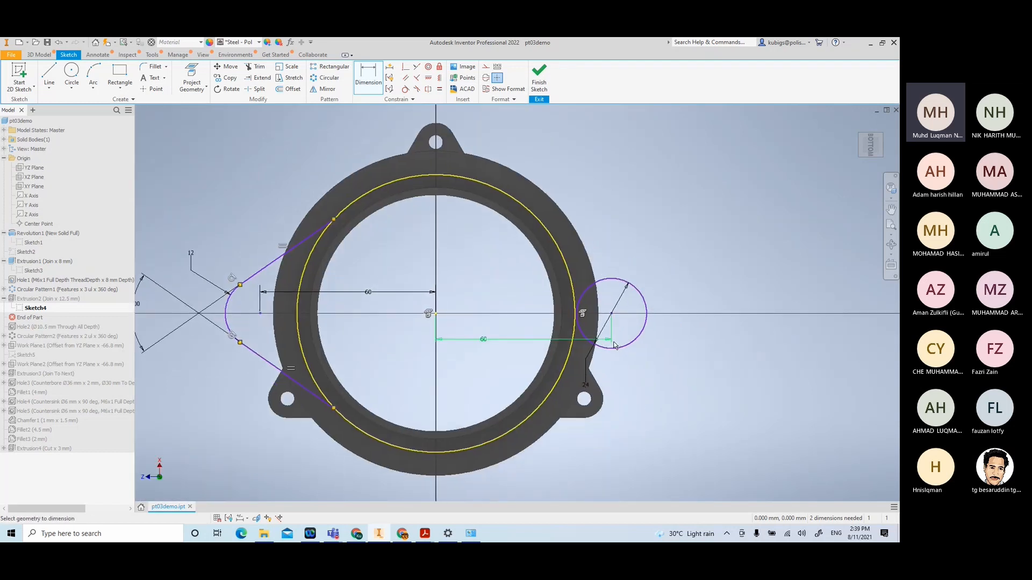
left_click(49, 75)
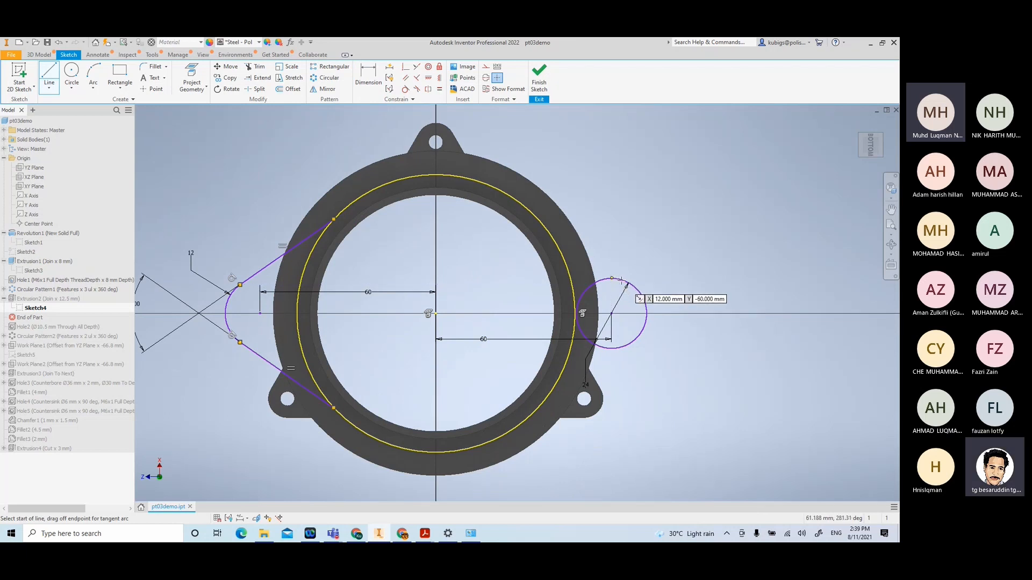
Draw a line from the ring to the top of the 24 mm circle and make it tangent
left_click(559, 248)
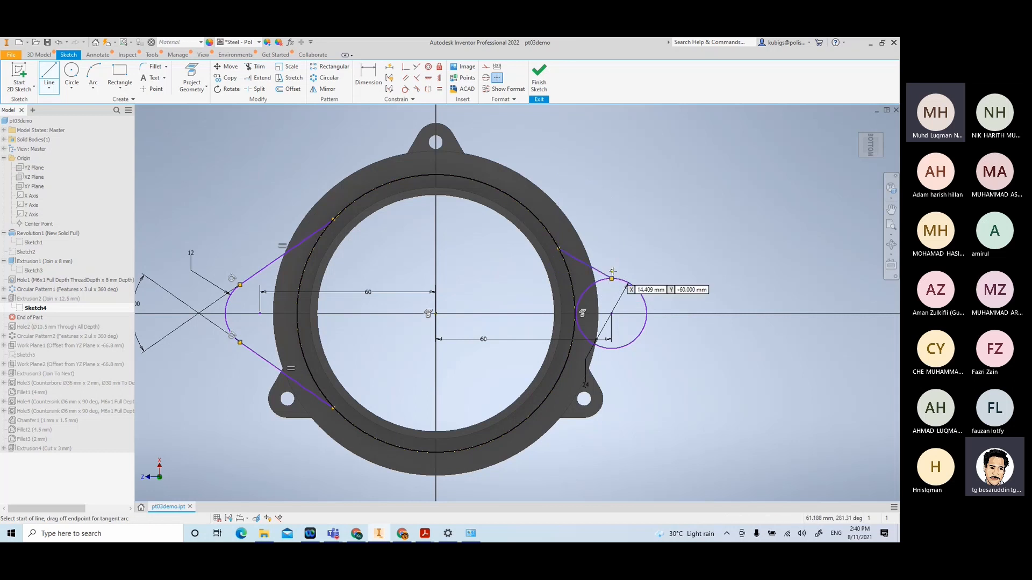
left_click(611, 278)
right_click(739, 231)
left_click(741, 214)
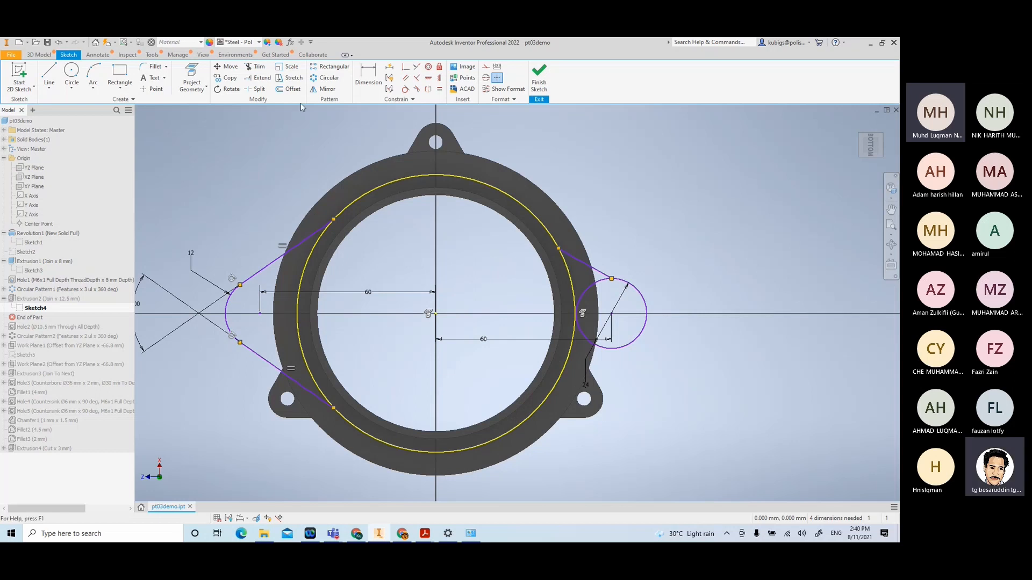
left_click(405, 89)
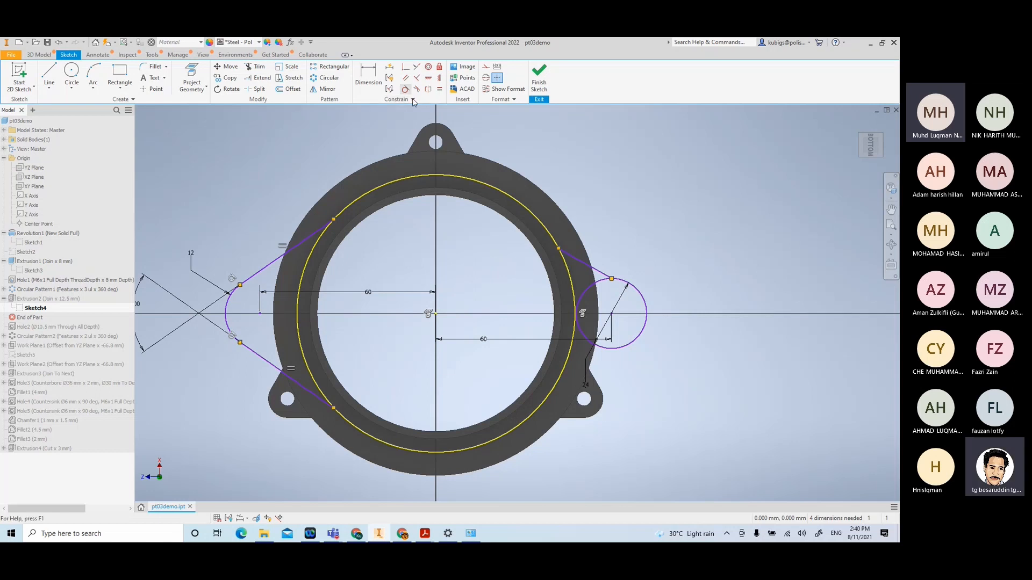
left_click(600, 272)
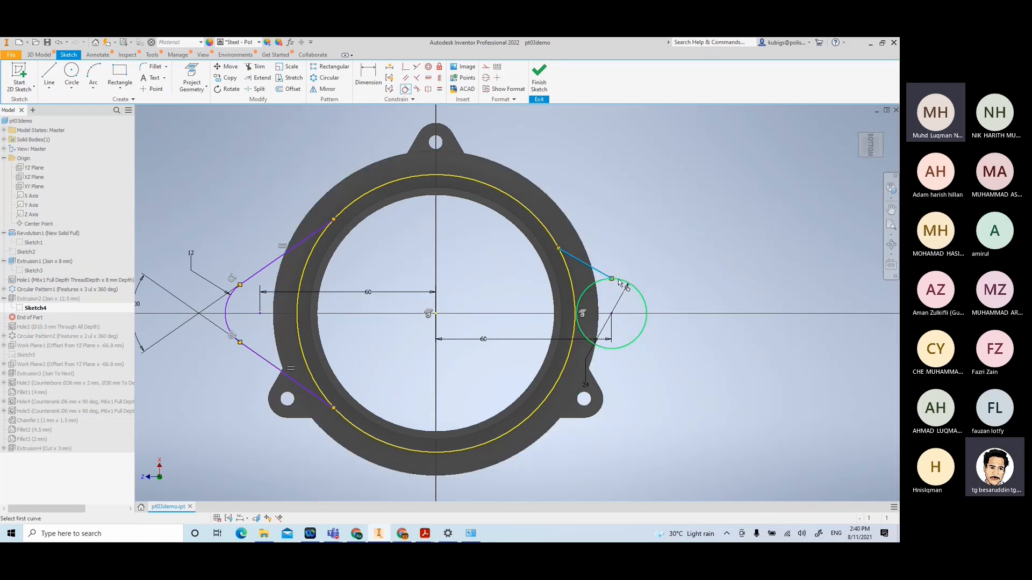
left_click(618, 279)
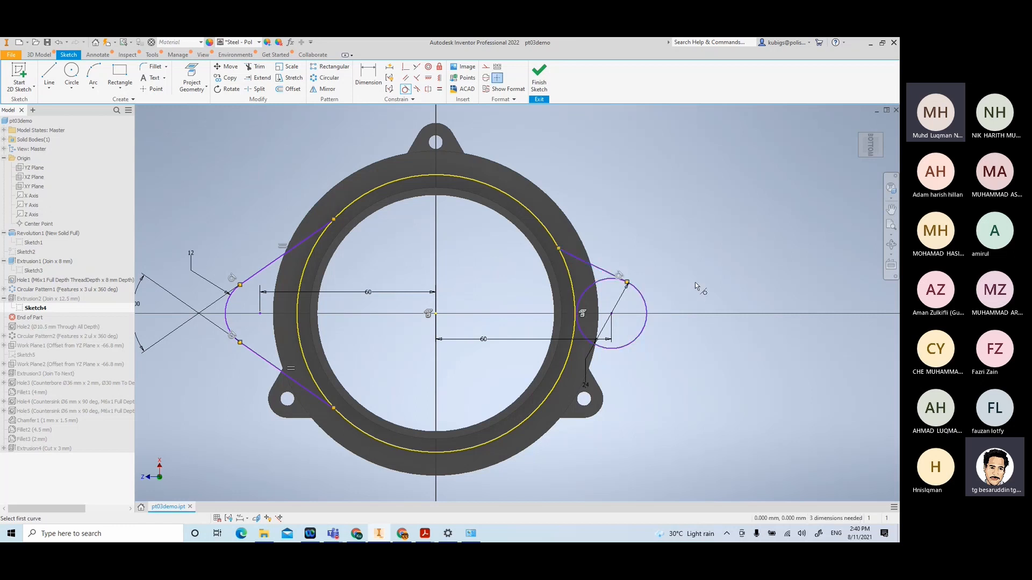
scroll(685, 284, "up", 3)
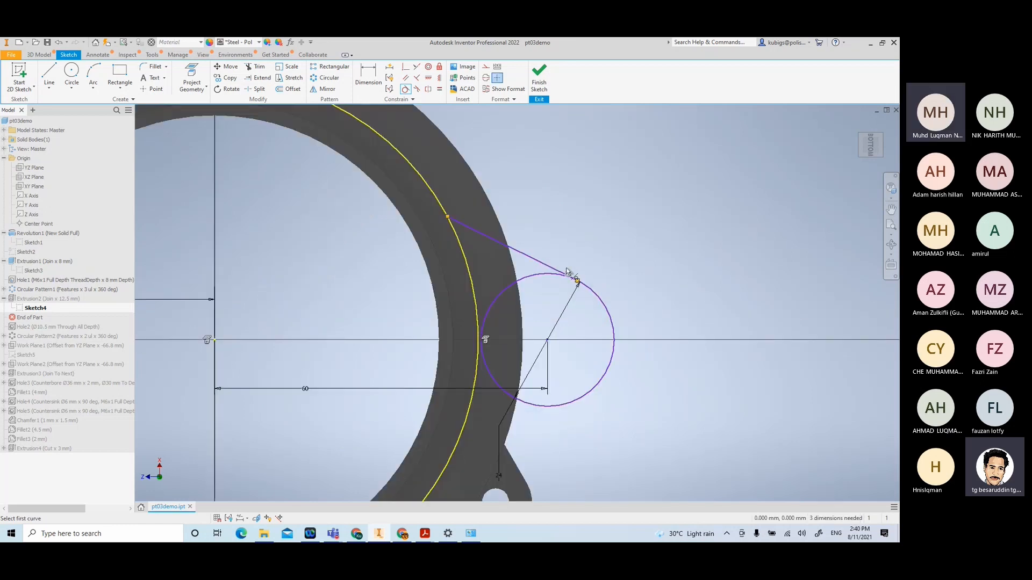
right_click(756, 279)
left_click(730, 292)
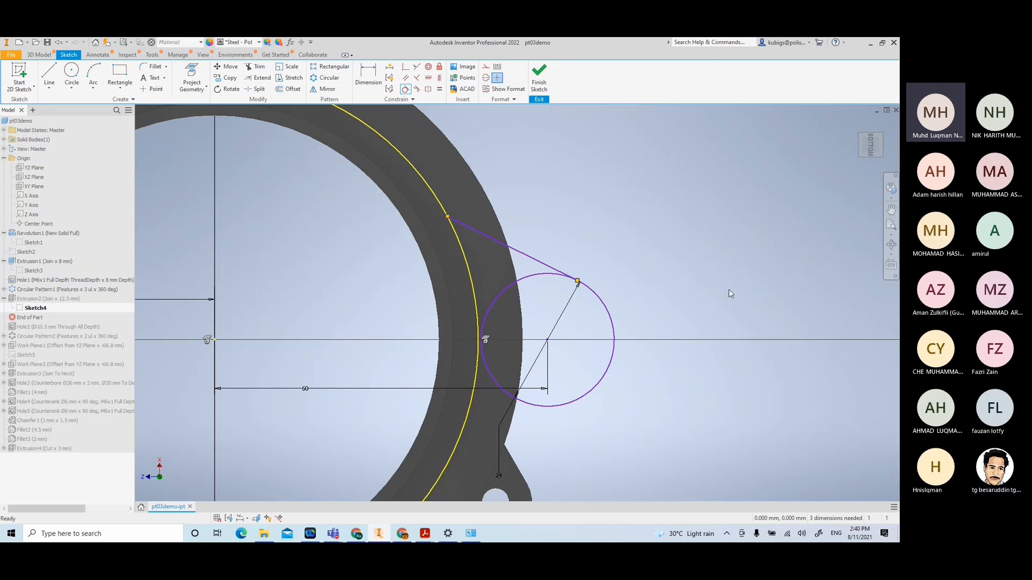
scroll(658, 358, "down", 3)
mouse_move(660, 387)
middle_mouse_down()
mouse_move(643, 271)
mouse_move(622, 310)
middle_mouse_up()
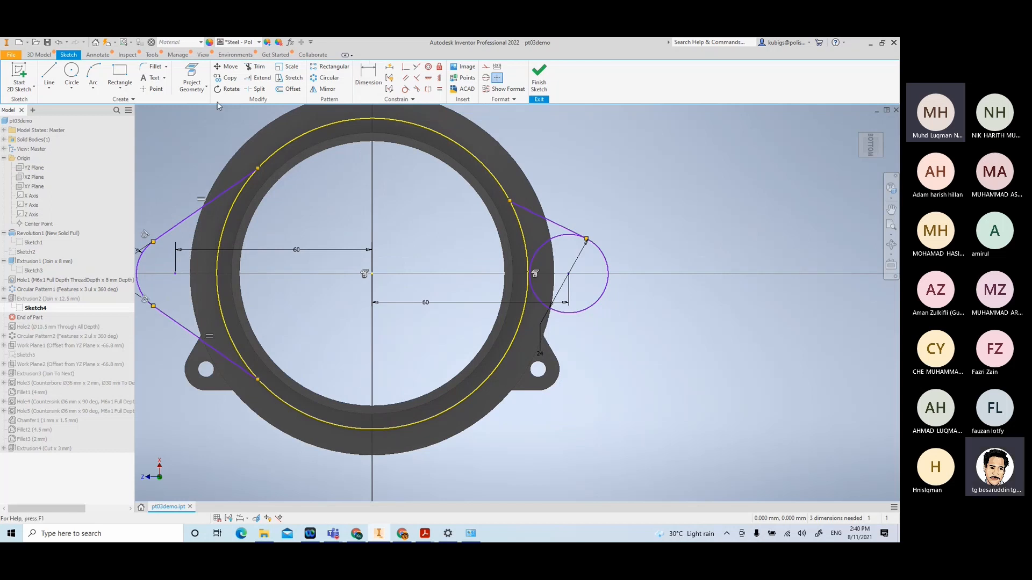
Draw a lower line from the ring and constrain it tangent to the circle
left_click(49, 75)
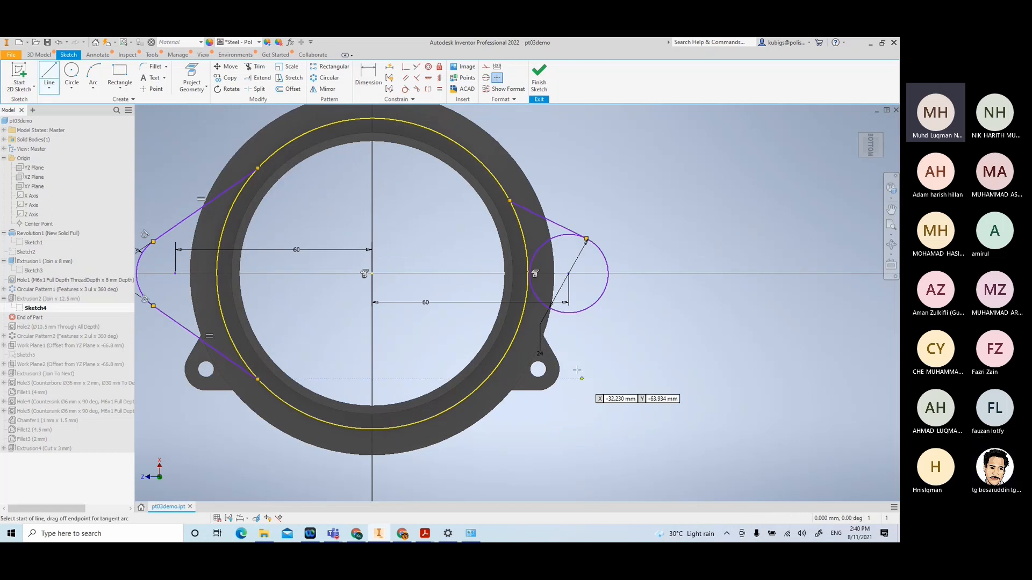
left_click(516, 334)
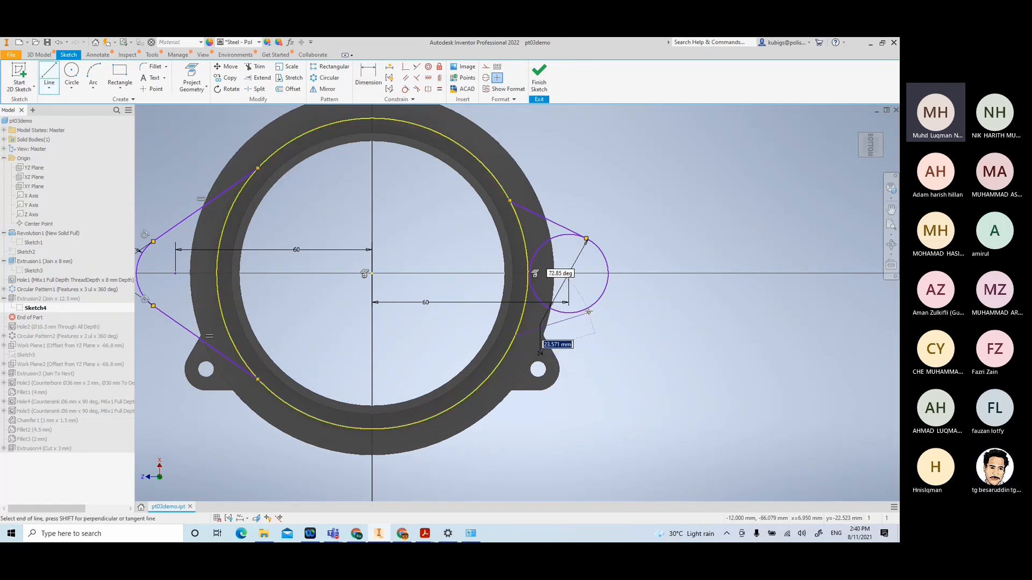
right_click(650, 323)
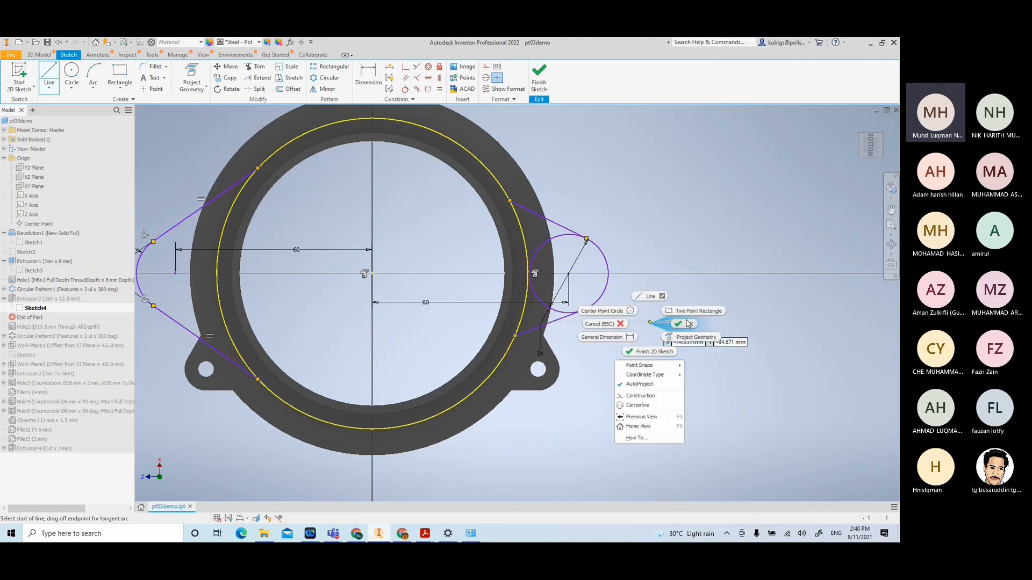
left_click(687, 323)
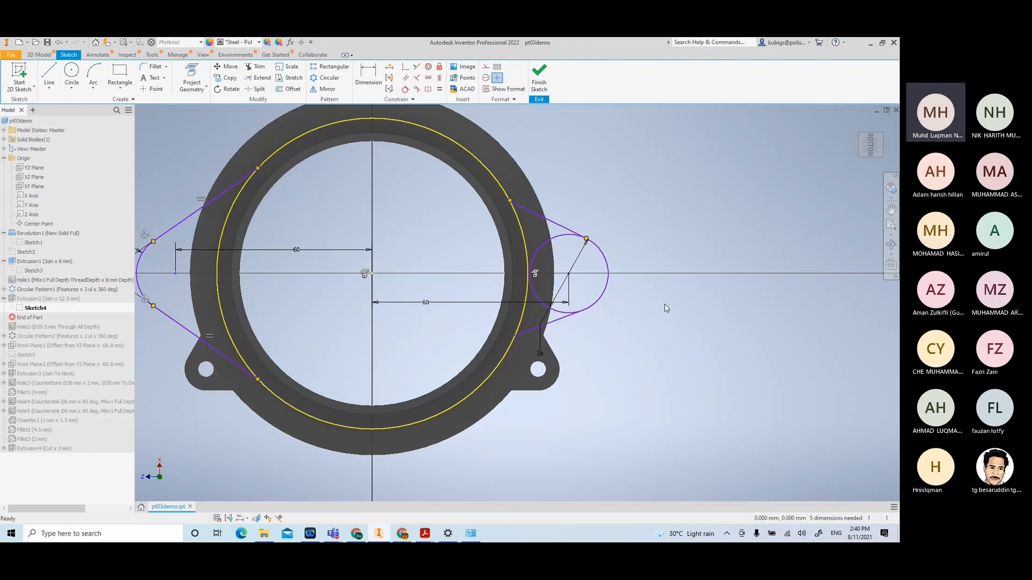
left_click(406, 89)
left_click(591, 307)
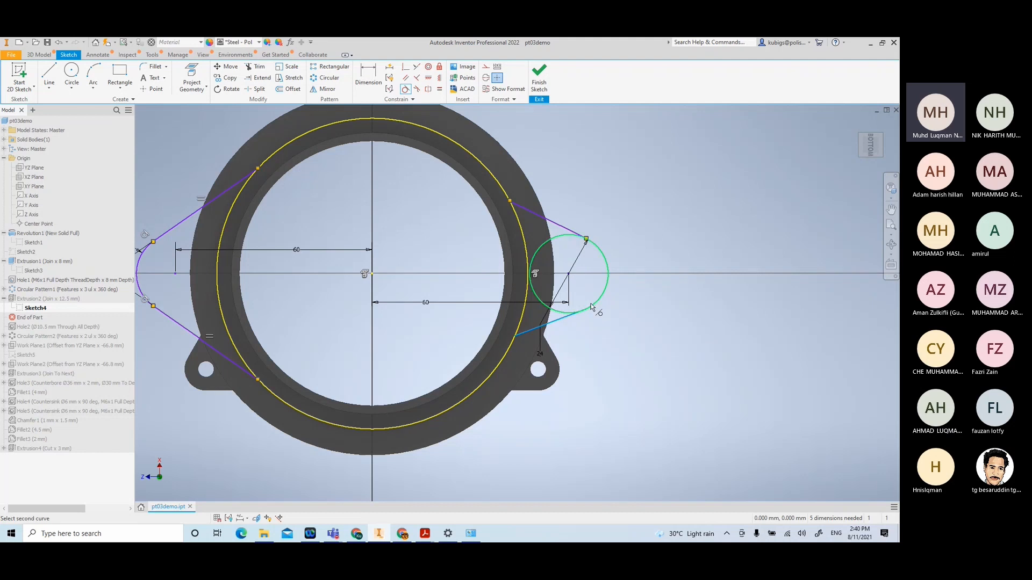
left_click(591, 307)
right_click(648, 340)
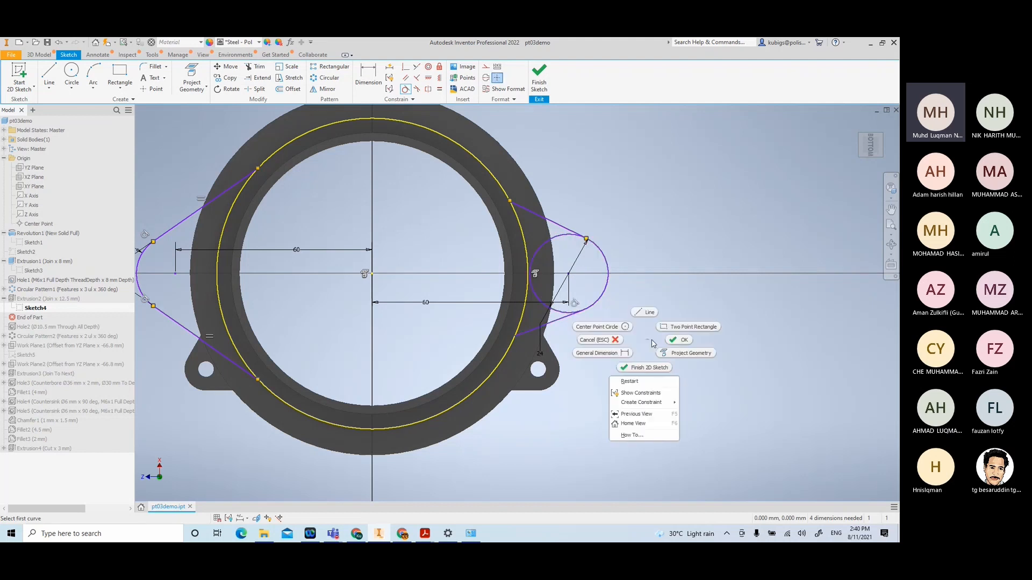
left_click(680, 340)
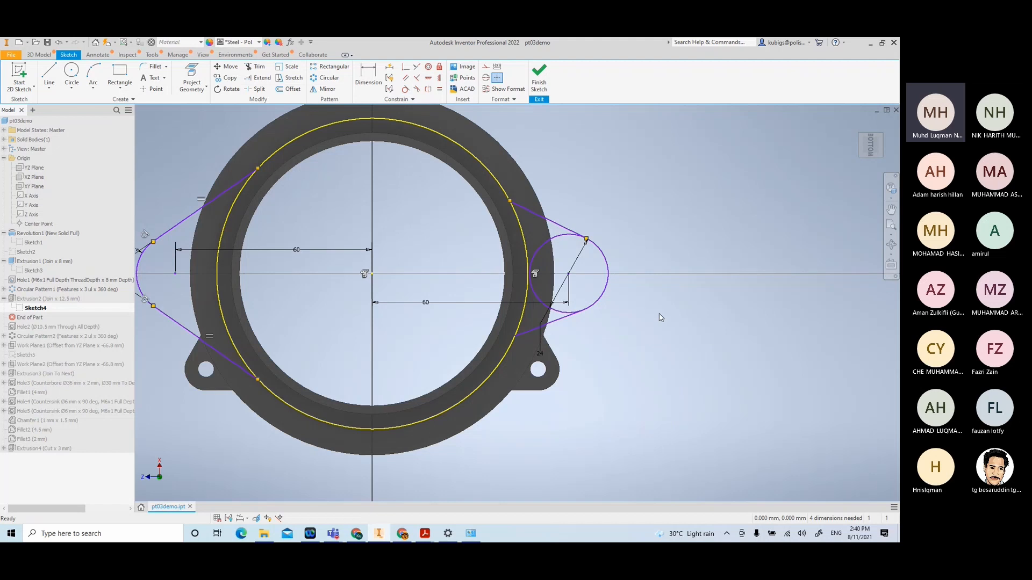
scroll(612, 331, "up", 3)
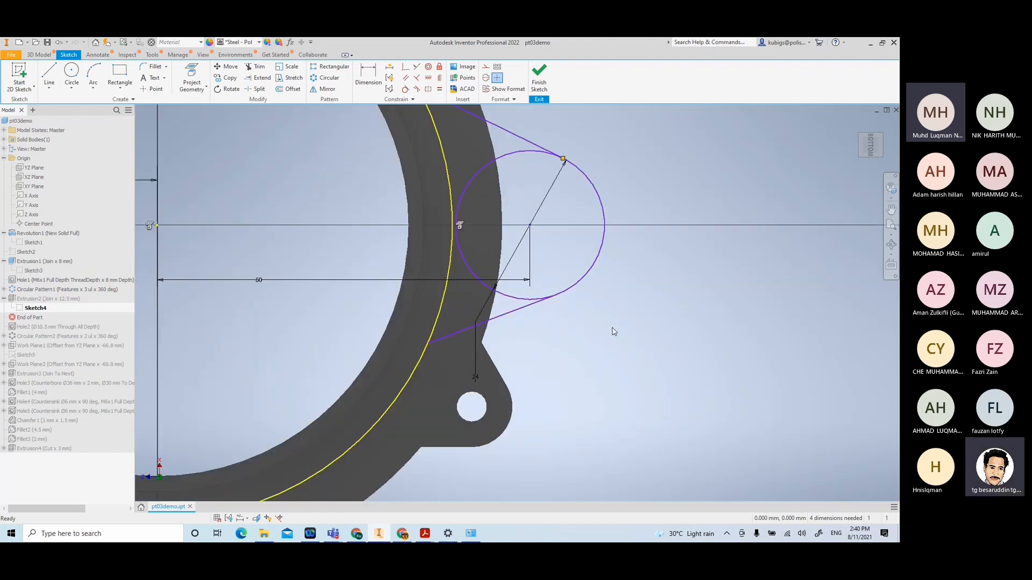
scroll(613, 331, "down", 4)
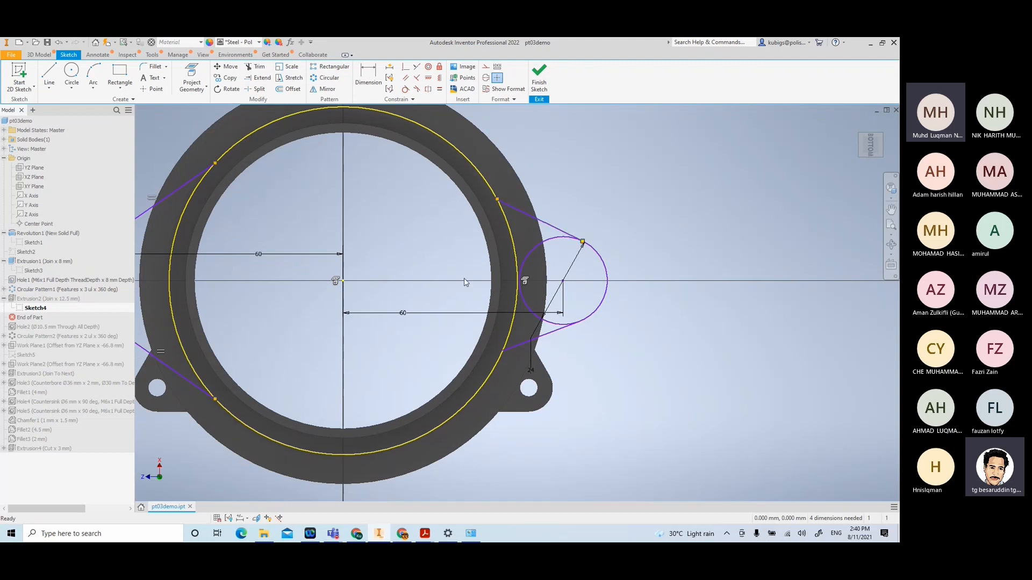
Delete the lower tangent line
right_click(664, 404)
key("Escape")
left_click(551, 334)
key("Delete")
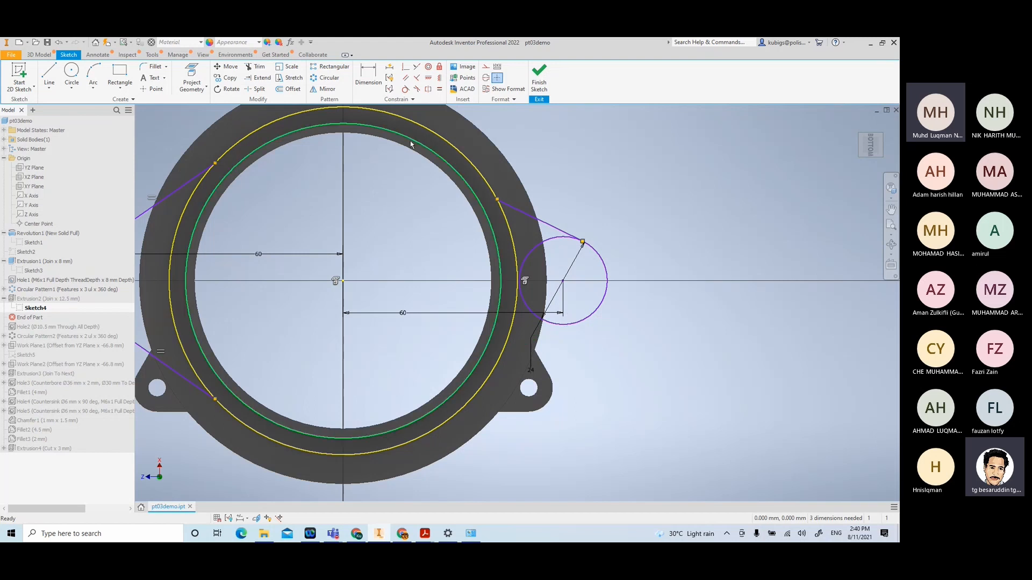
Begin mirroring the upper tangent line, then cancel the mirror
left_click(324, 88)
left_click(553, 230)
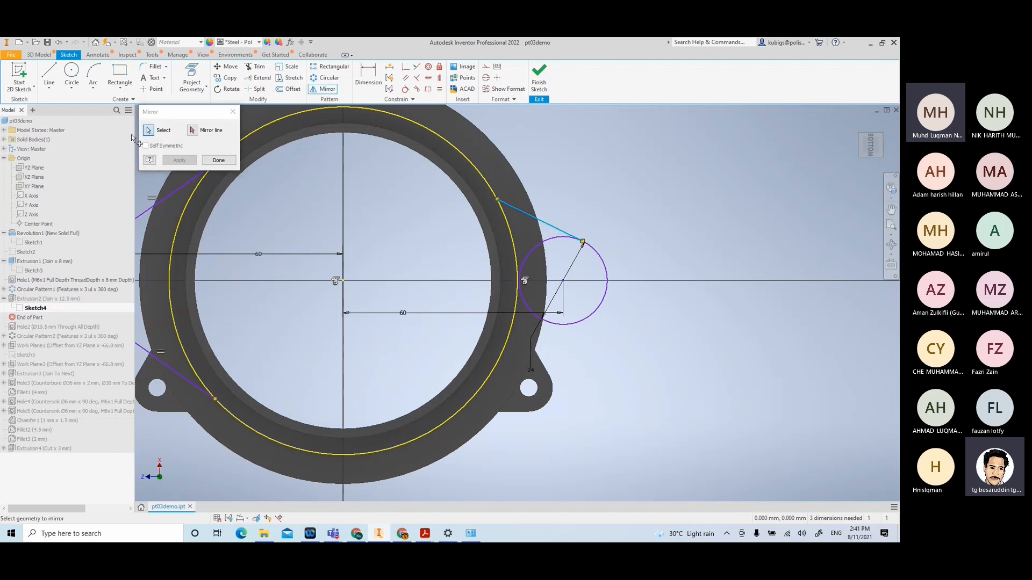
left_click(192, 131)
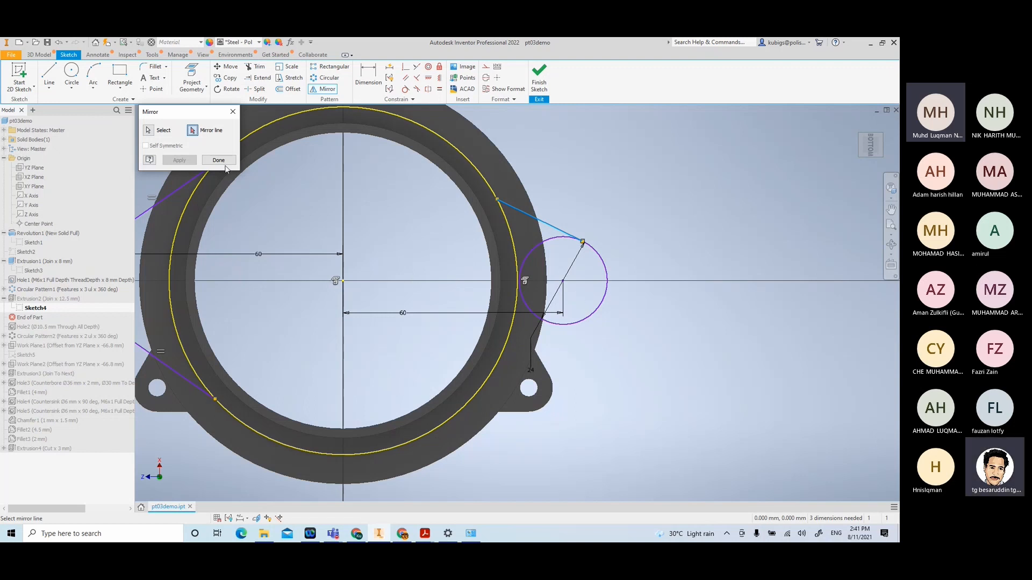
left_click(232, 111)
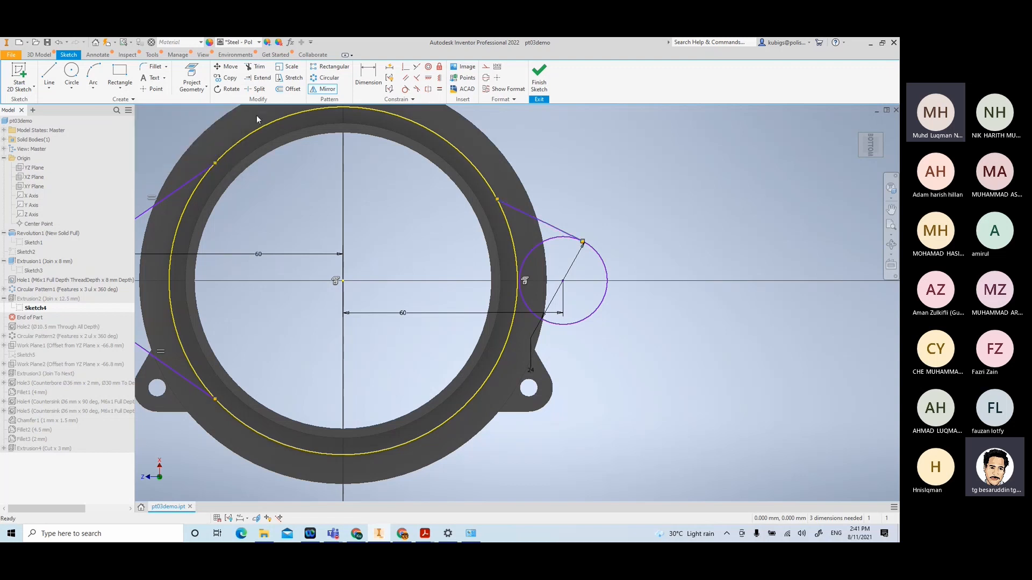
Draw a horizontal line from the sketch centre to the right and make it construction geometry
left_click(48, 75)
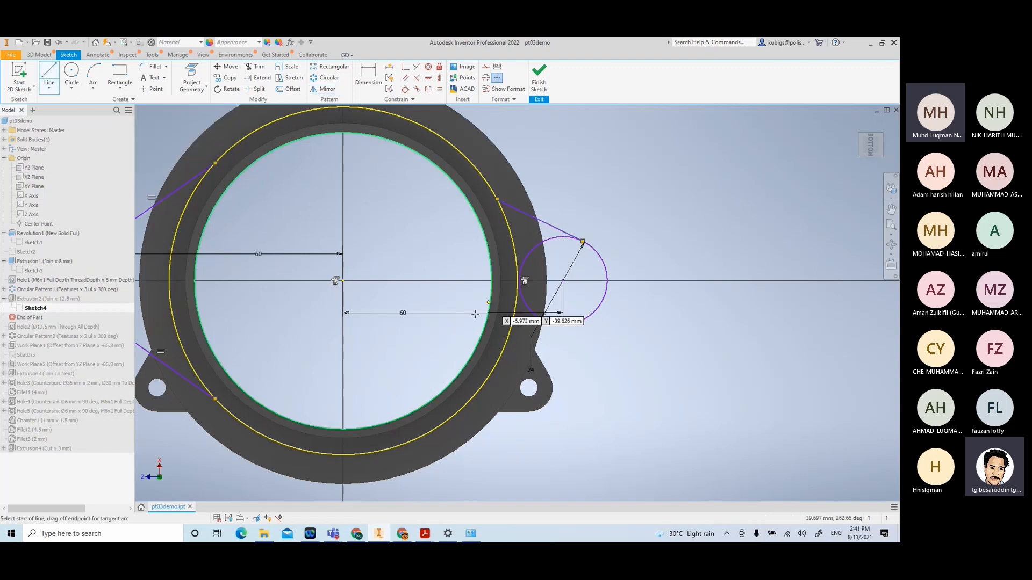
left_click(344, 280)
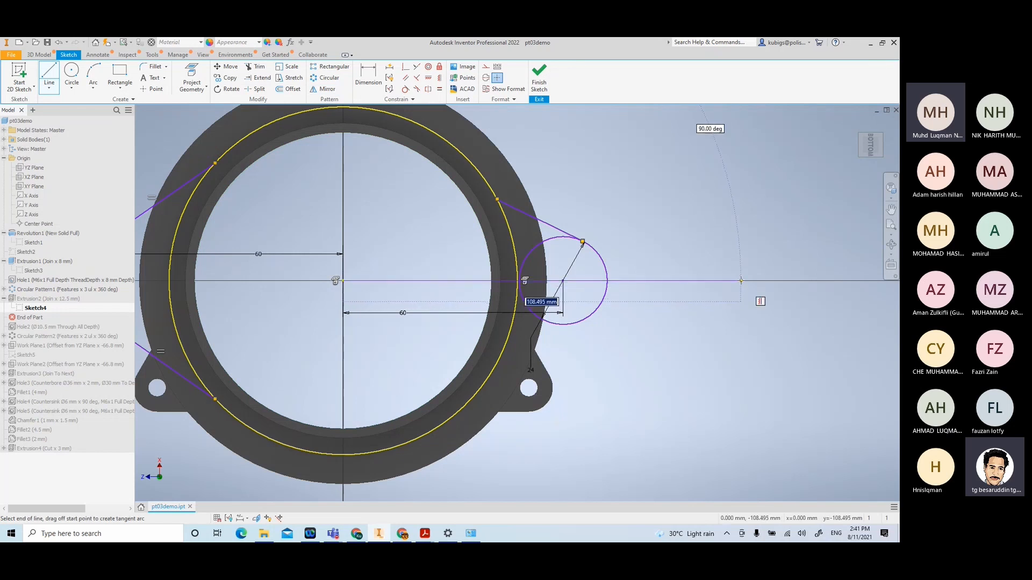
left_click(741, 281)
right_click(744, 315)
left_click(777, 316)
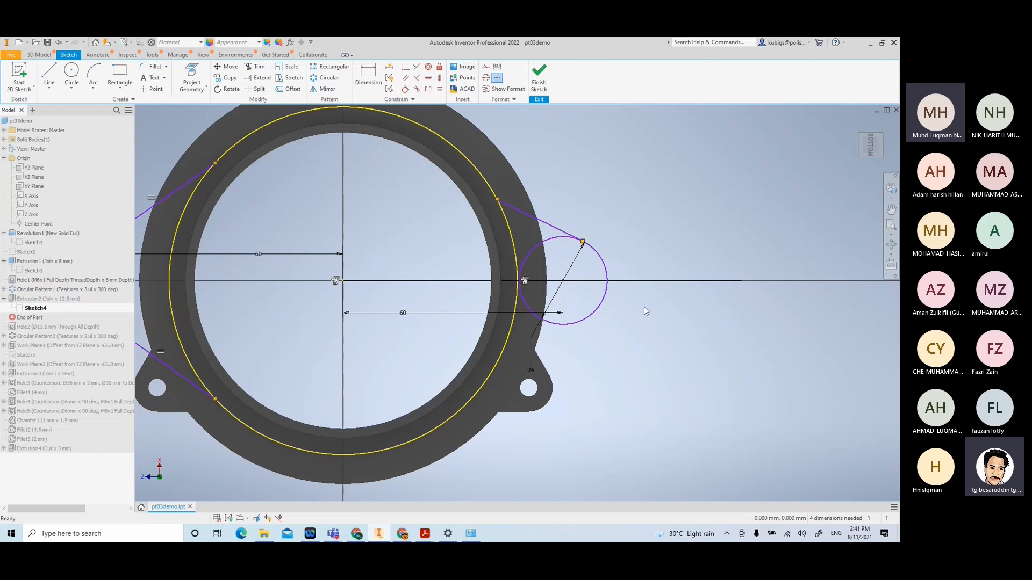
left_click_drag(724, 245, 683, 301)
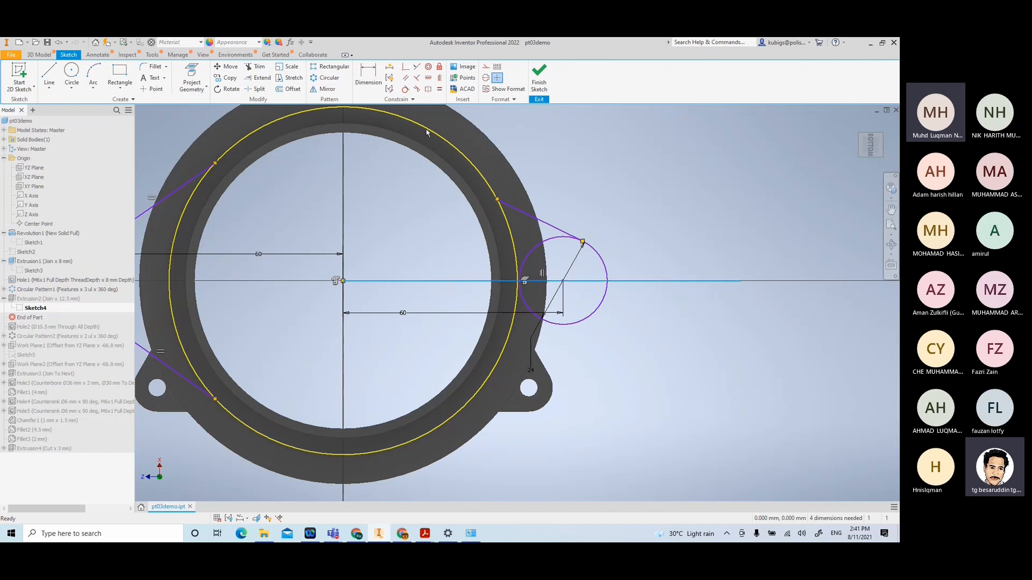
left_click(485, 67)
left_click(709, 327)
Mirror the upper tangent line across the horizontal construction line
left_click(328, 91)
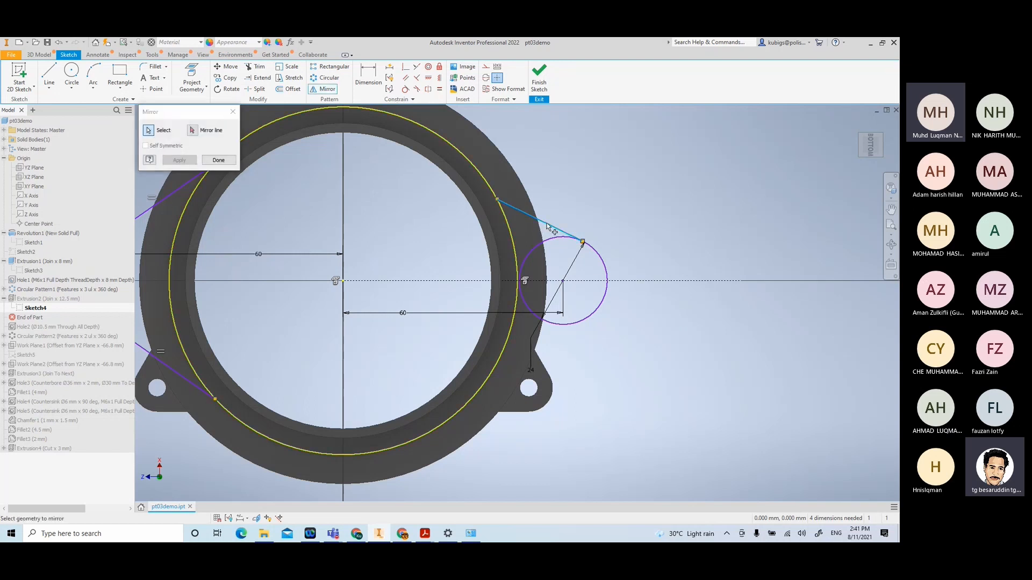
left_click(549, 227)
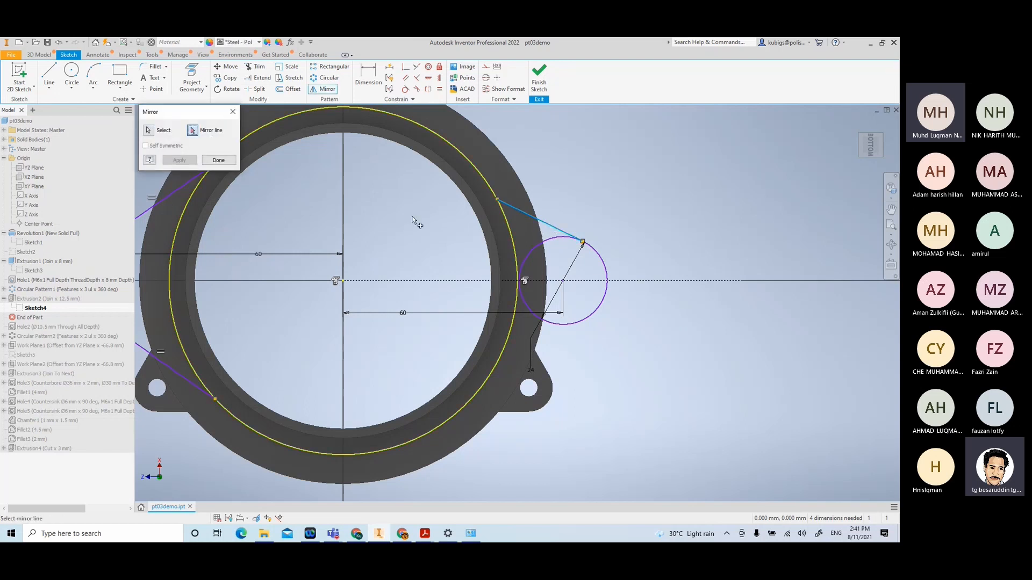
left_click(697, 283)
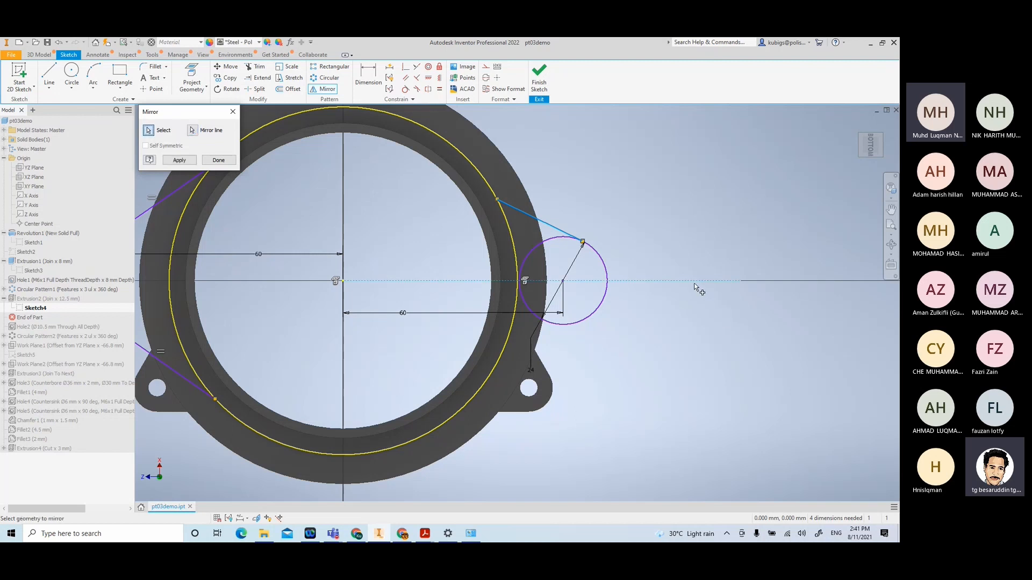
left_click(179, 160)
Finish the mirror, then dimension the right lug's tangent lines at a 70° angle
left_click(219, 160)
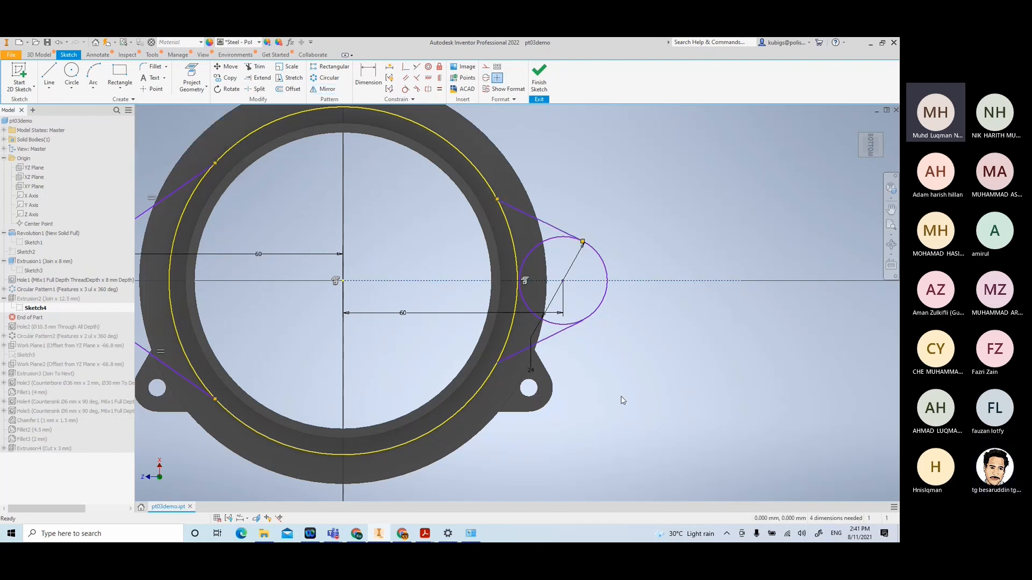
scroll(624, 375, "up", 3)
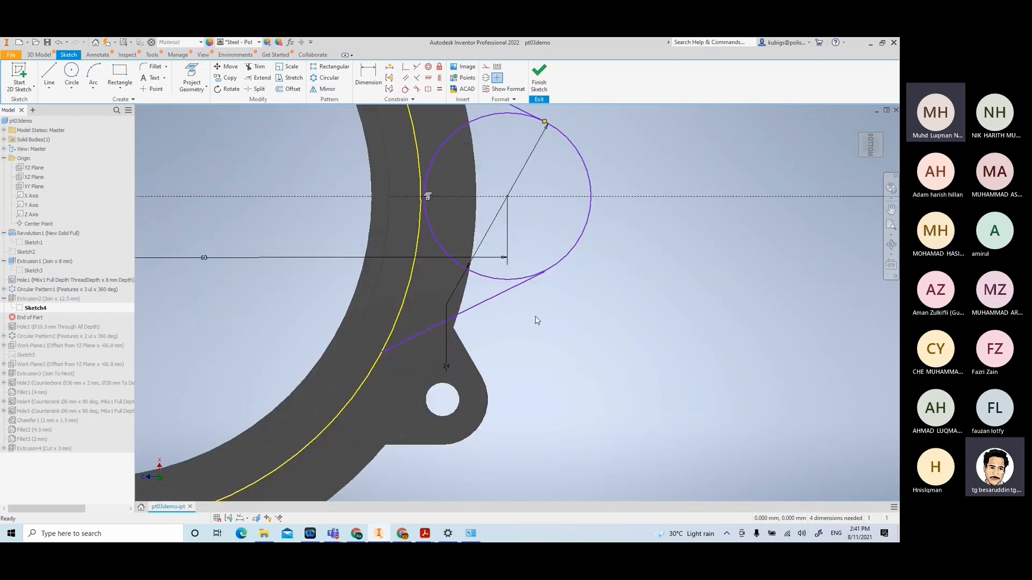
scroll(536, 320, "down", 2)
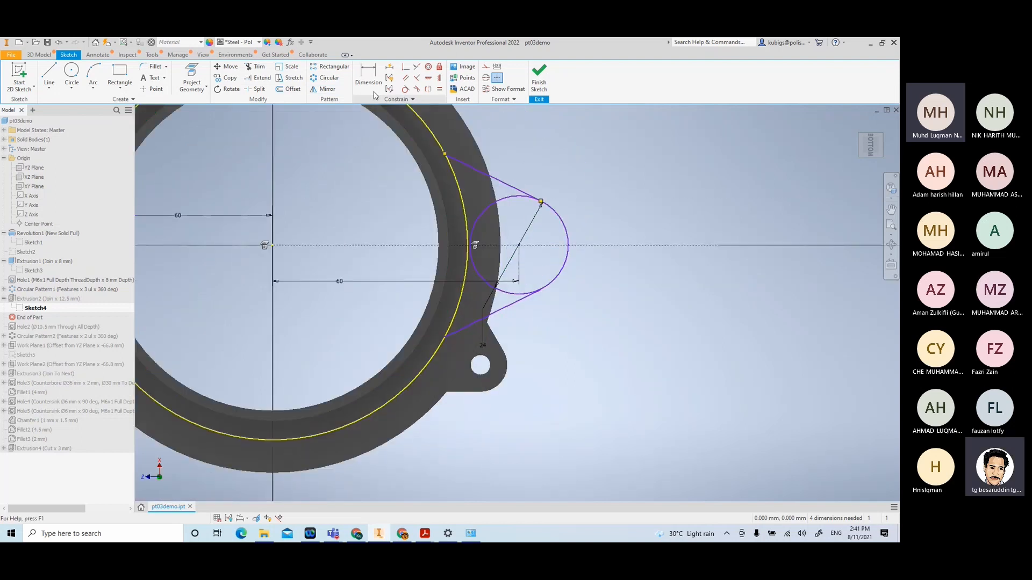
key("d")
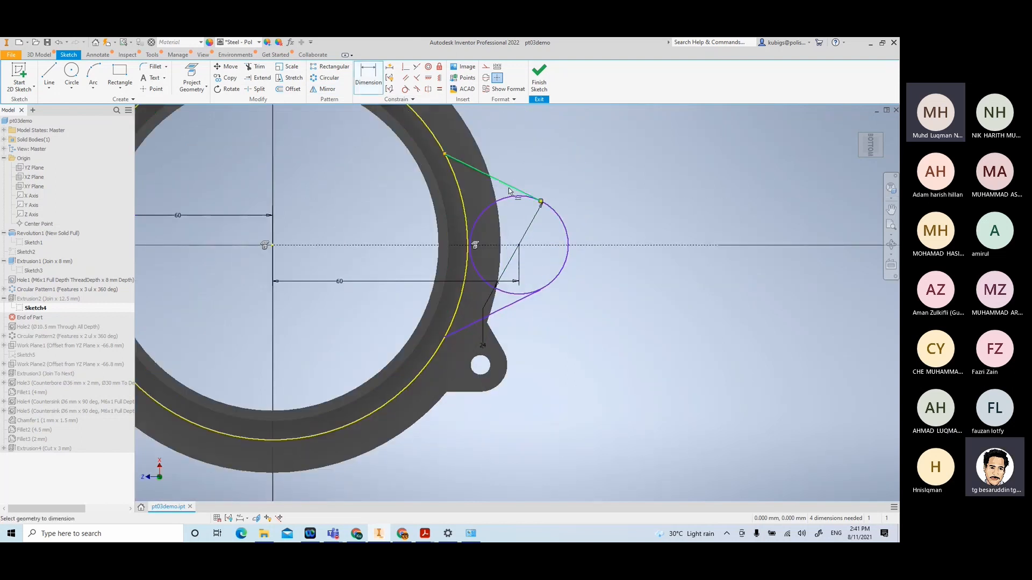
left_click(505, 310)
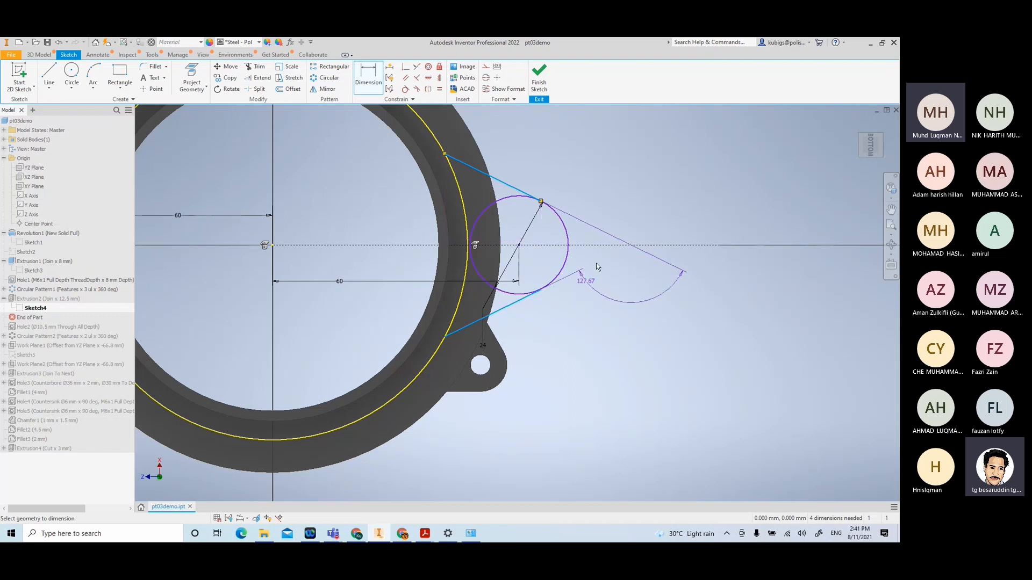
left_click(712, 258)
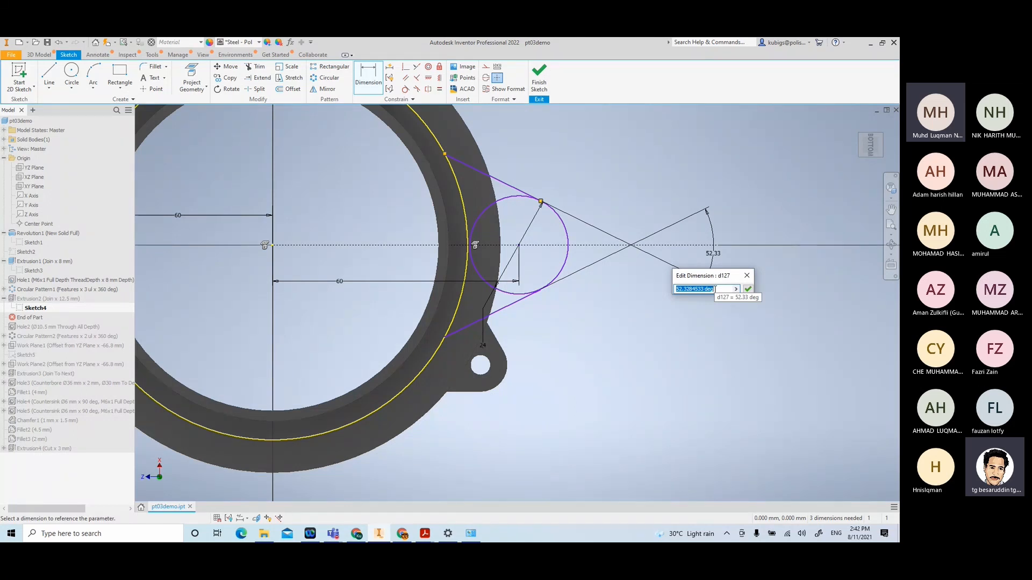
type("70")
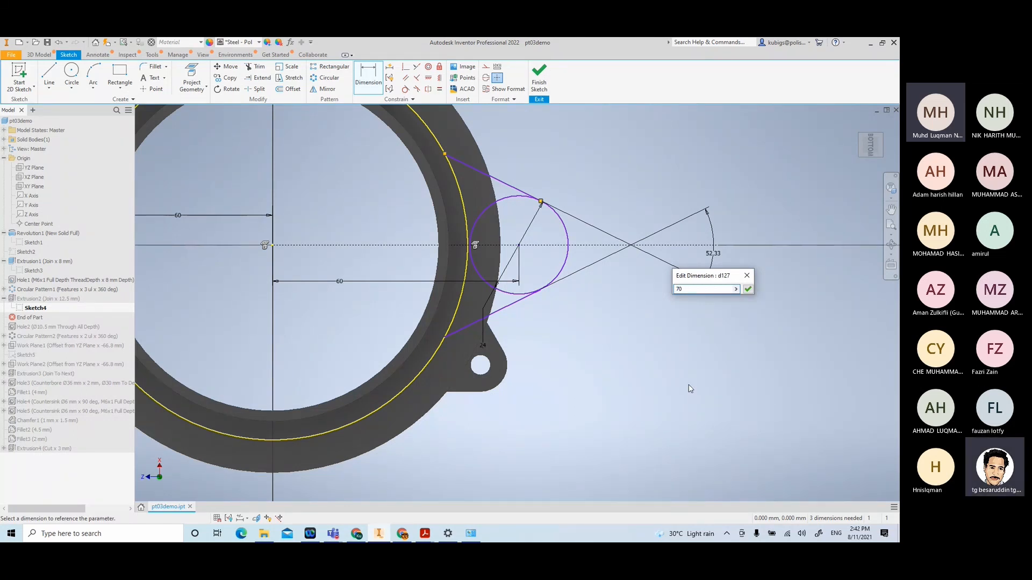
key("Return")
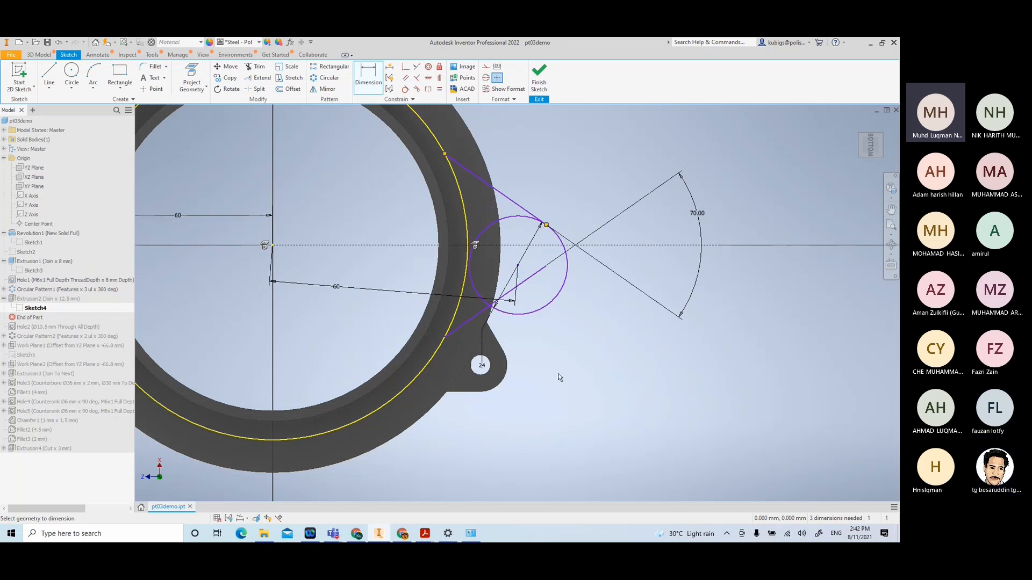
right_click(631, 365)
left_click(573, 366)
scroll(560, 392, "down", 3)
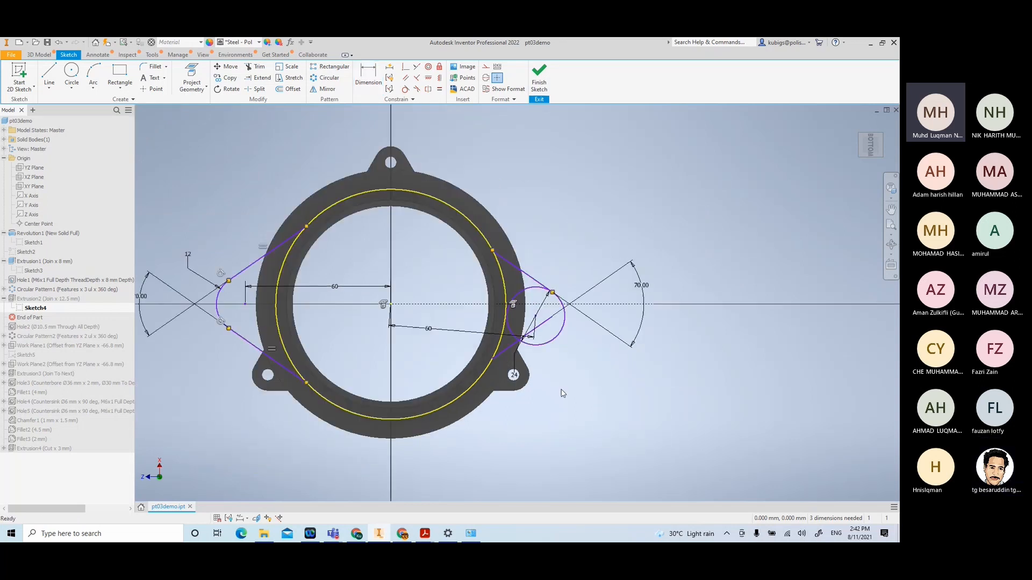
scroll(549, 293, "up", 1)
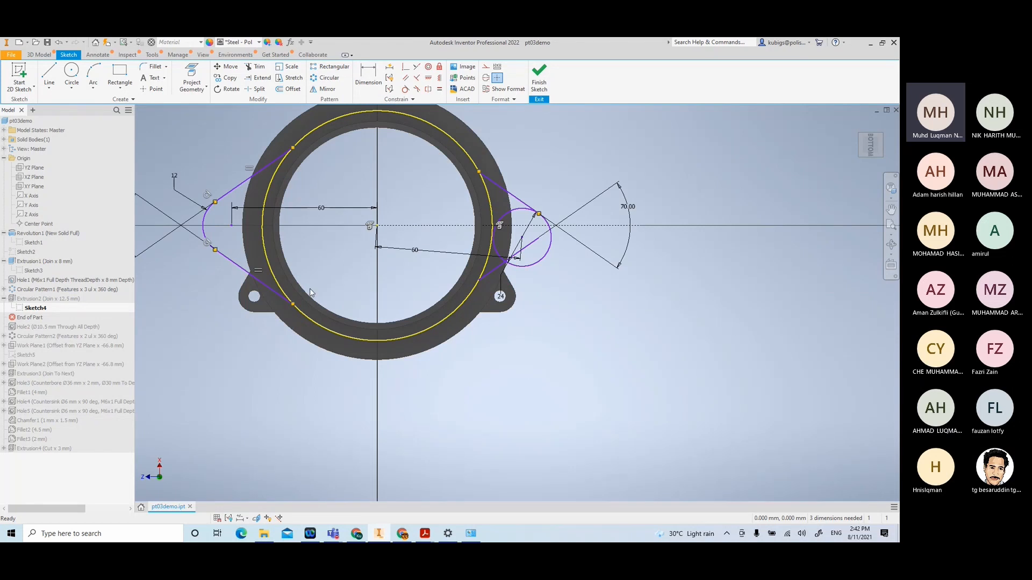
left_click(425, 533)
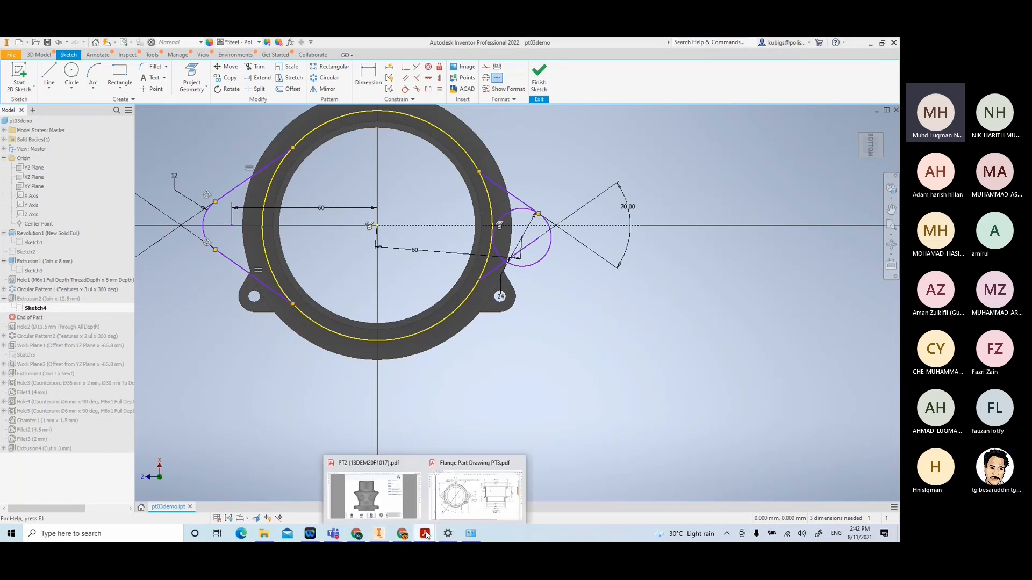
left_click(453, 505)
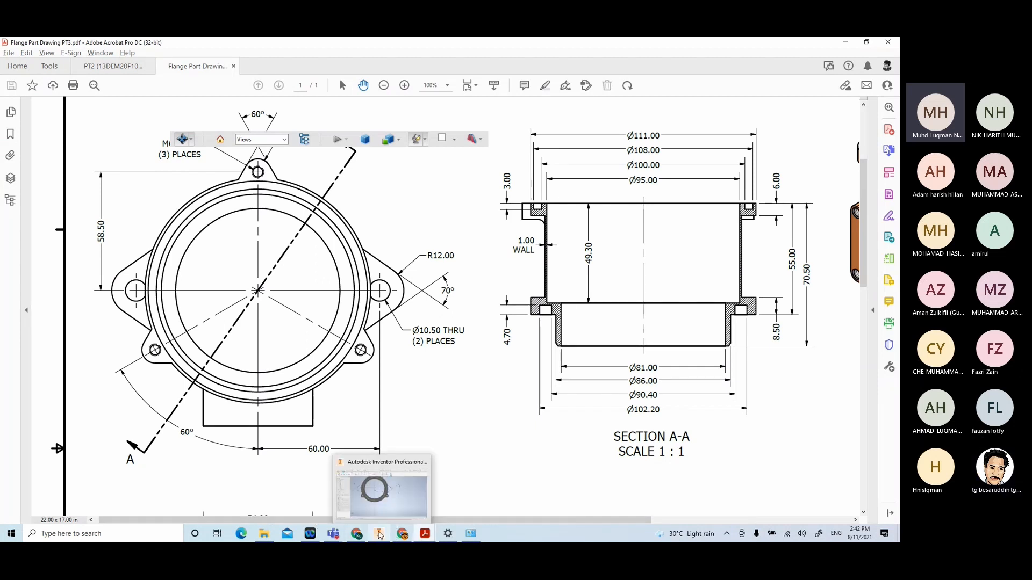
left_click(393, 491)
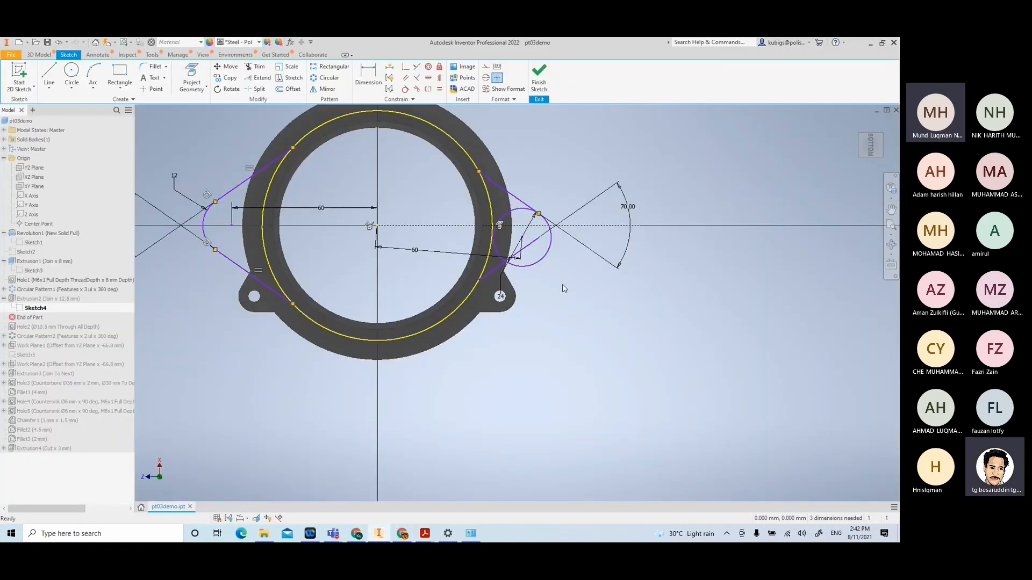
Delete the leftover offset lines and the 70.00 angle dimension
scroll(562, 285, "up", 3)
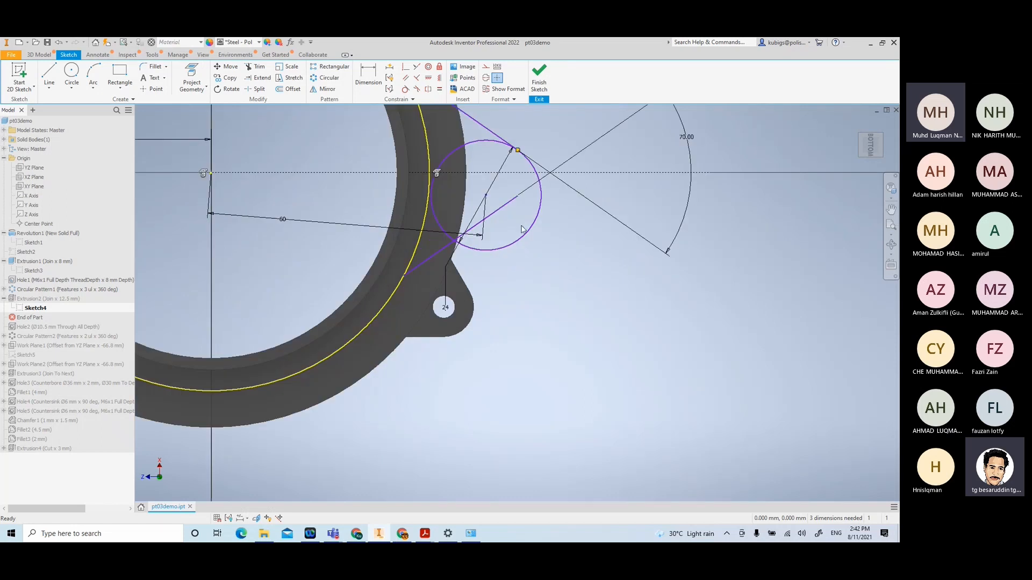
mouse_move(508, 202)
left_mouse_down()
mouse_move(510, 224)
mouse_move(512, 214)
left_mouse_up()
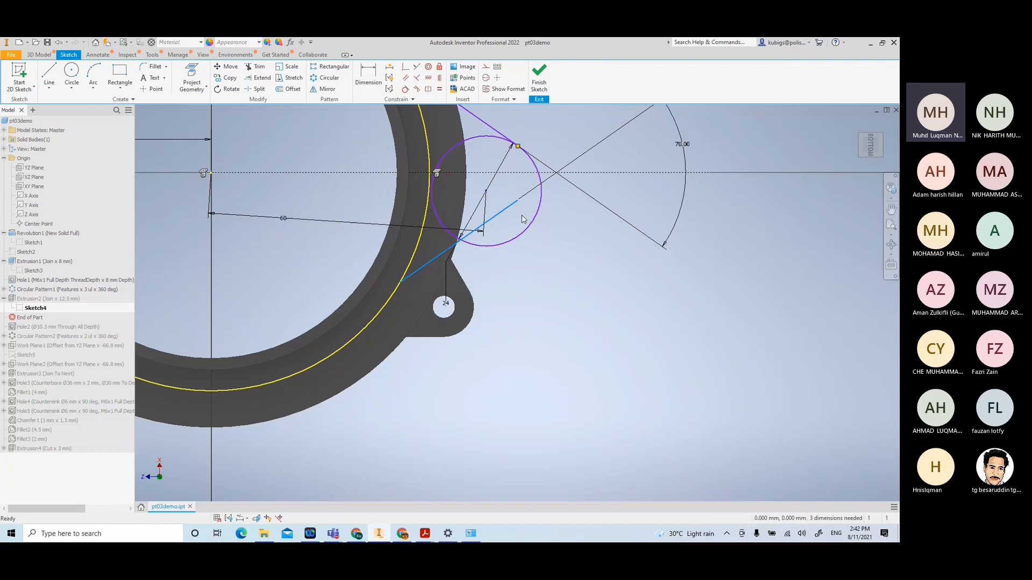
right_click(522, 219)
left_click(586, 279)
left_click(677, 213)
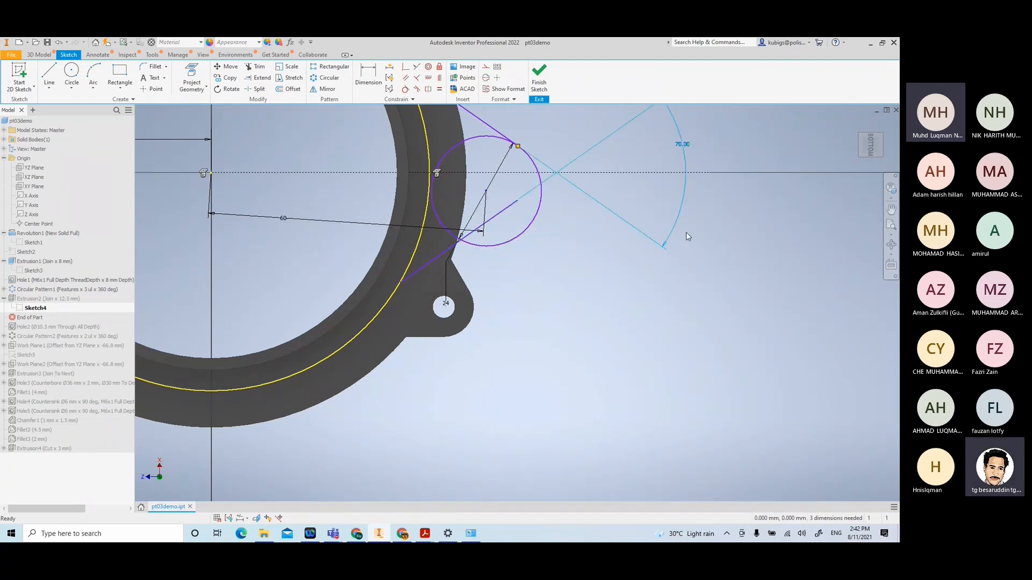
key("Delete")
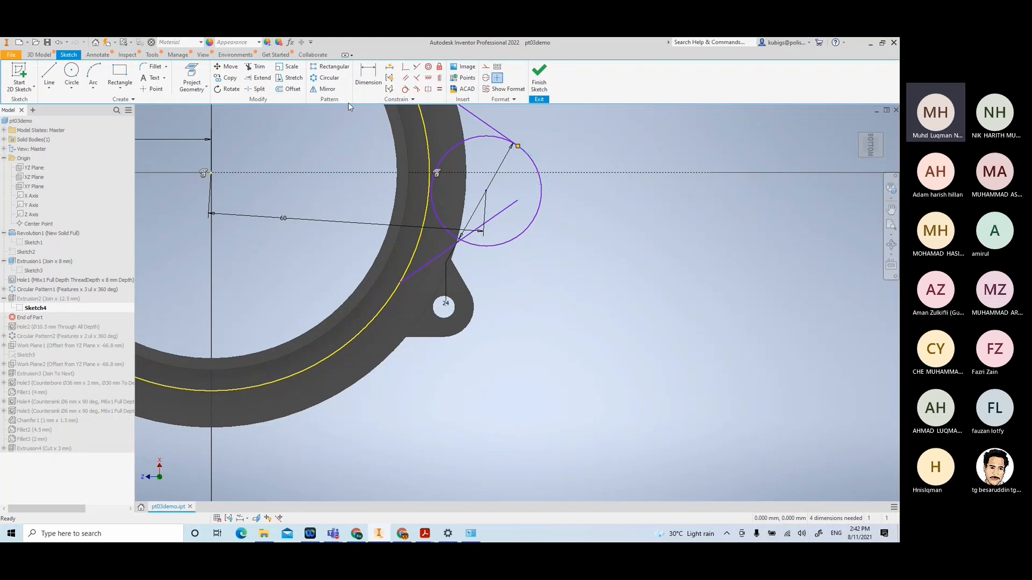
Make the lower line tangent to the circle, then start and abandon an angle dimension
left_click(405, 89)
left_click(503, 244)
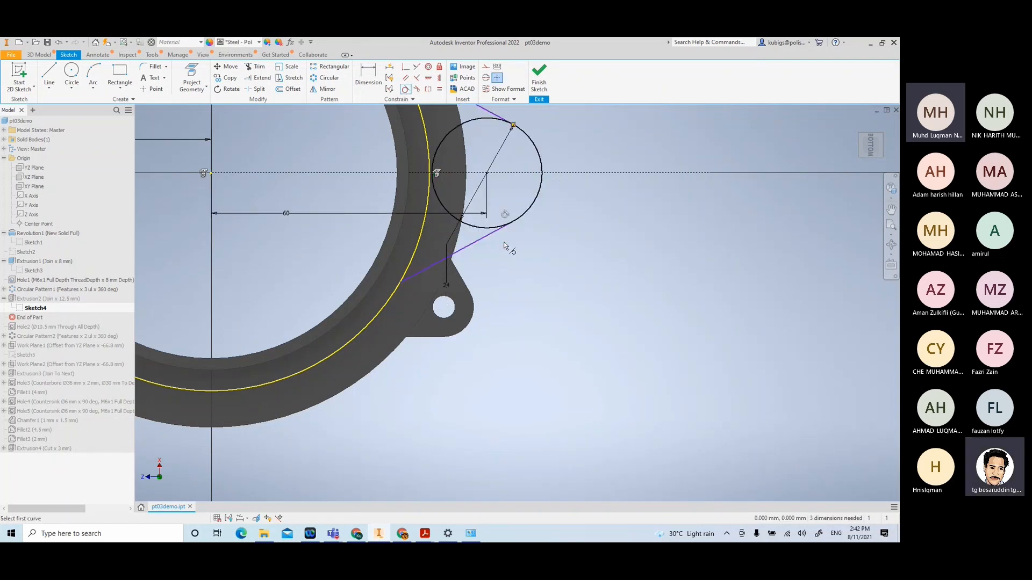
scroll(535, 239, "down", 3)
middle_click_drag(550, 251, 555, 265)
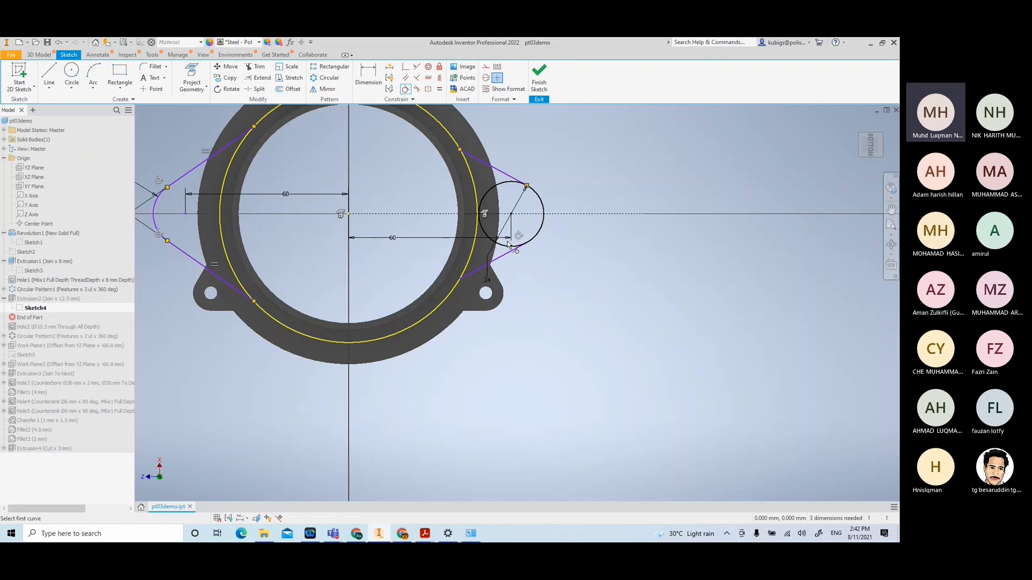
left_click(370, 78)
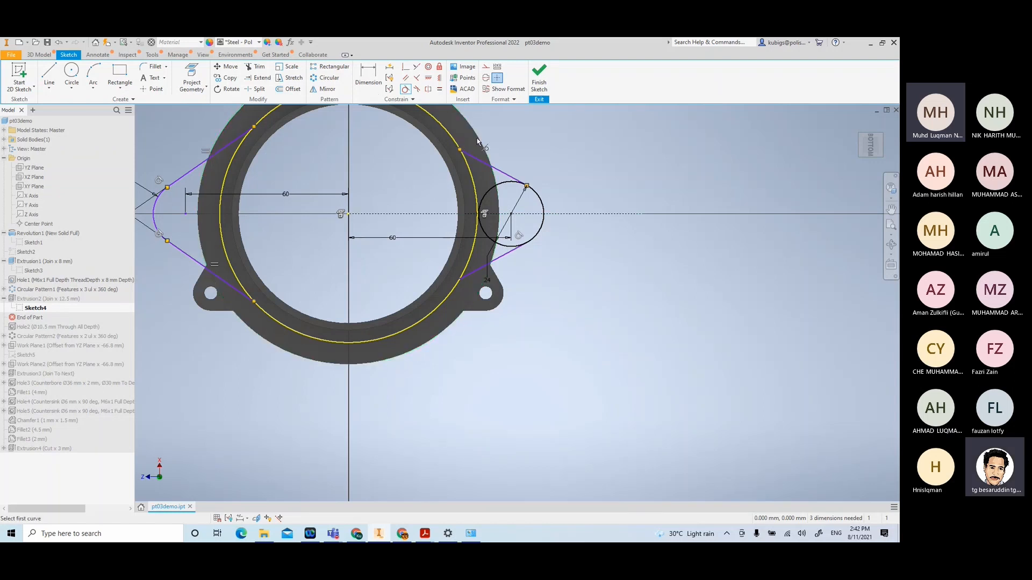
key("d")
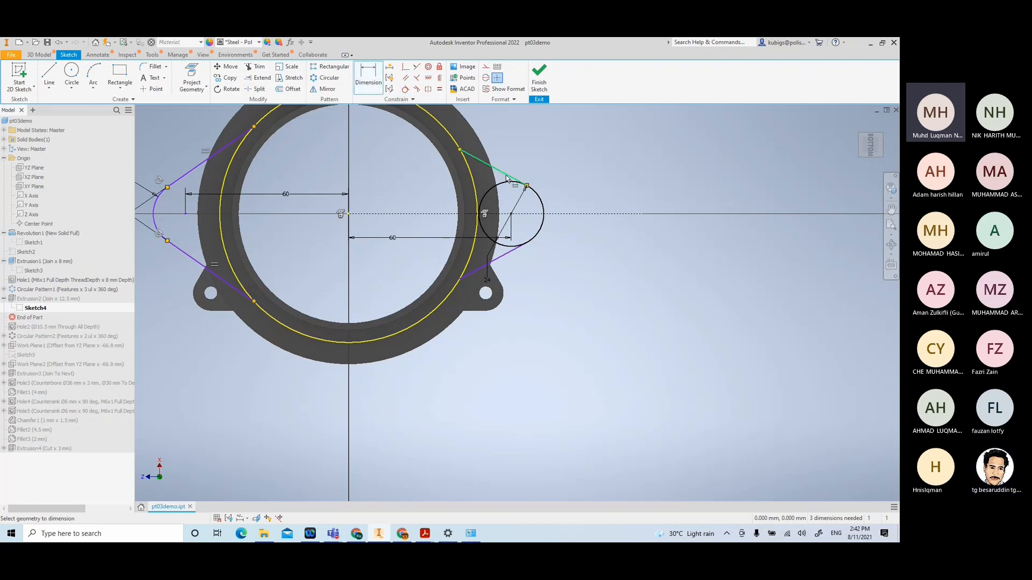
left_click(500, 257)
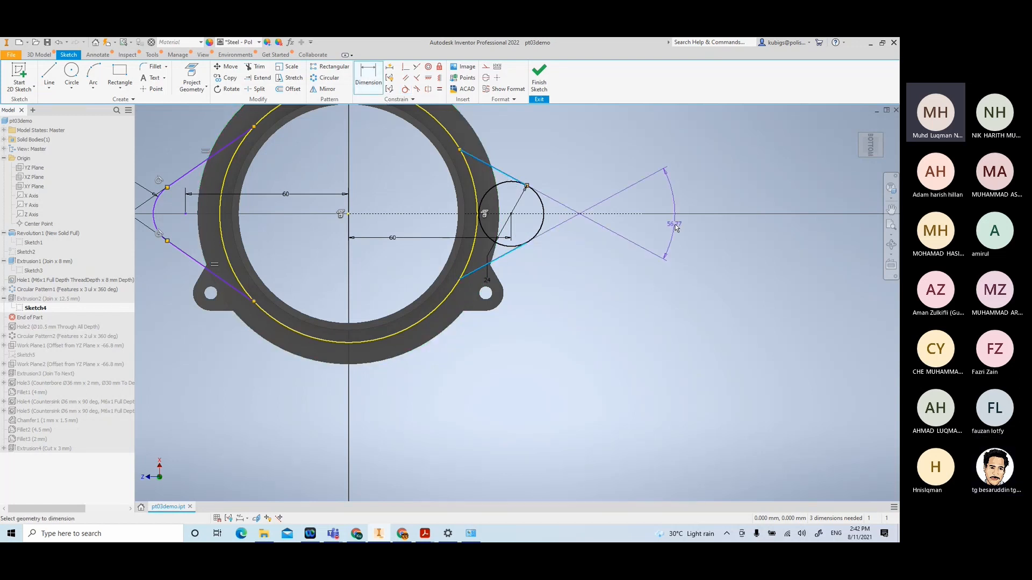
right_click(655, 235)
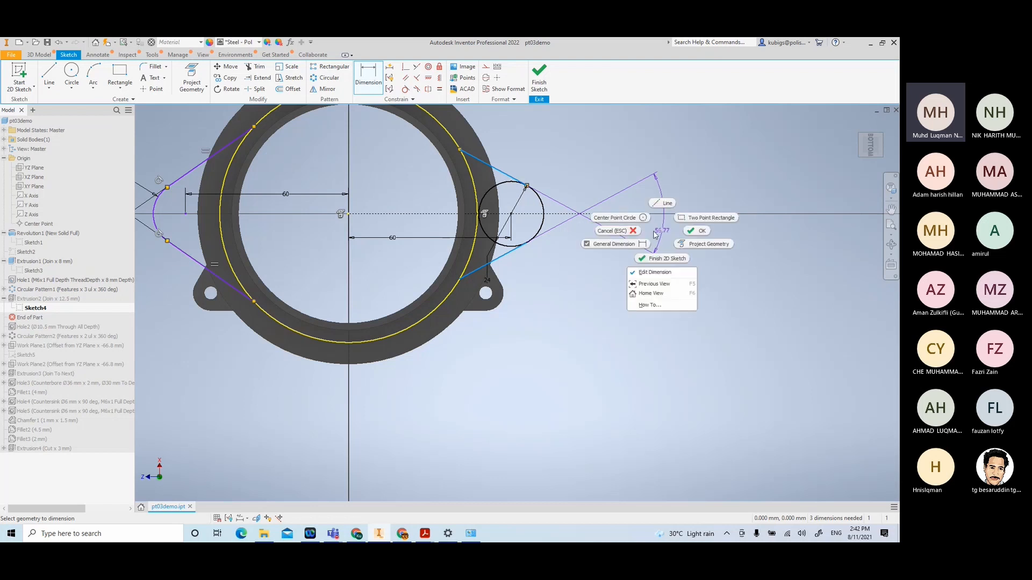
left_click(617, 230)
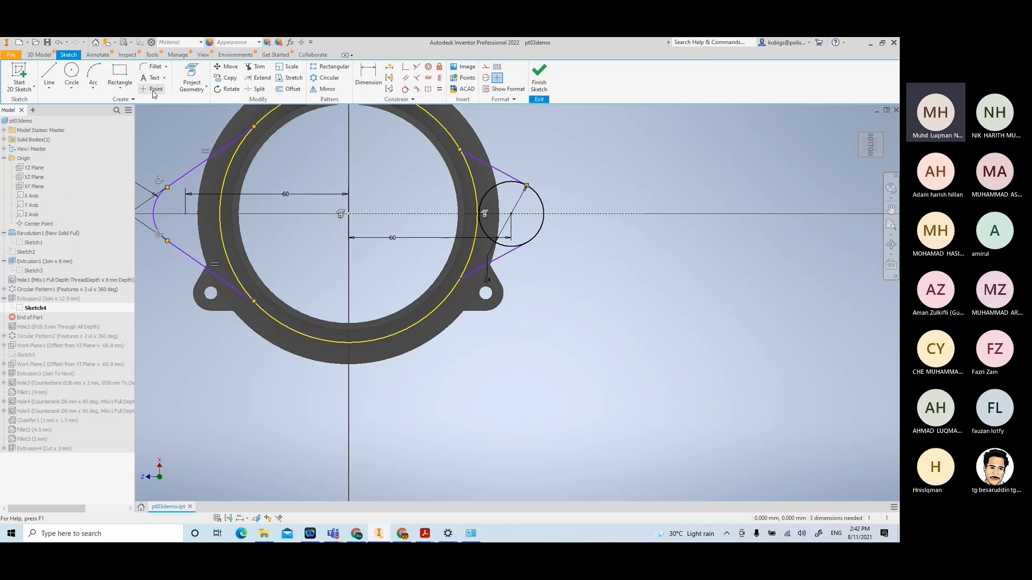
Trim away the inner part of the right lug circle, leaving the outer arc
left_click(255, 66)
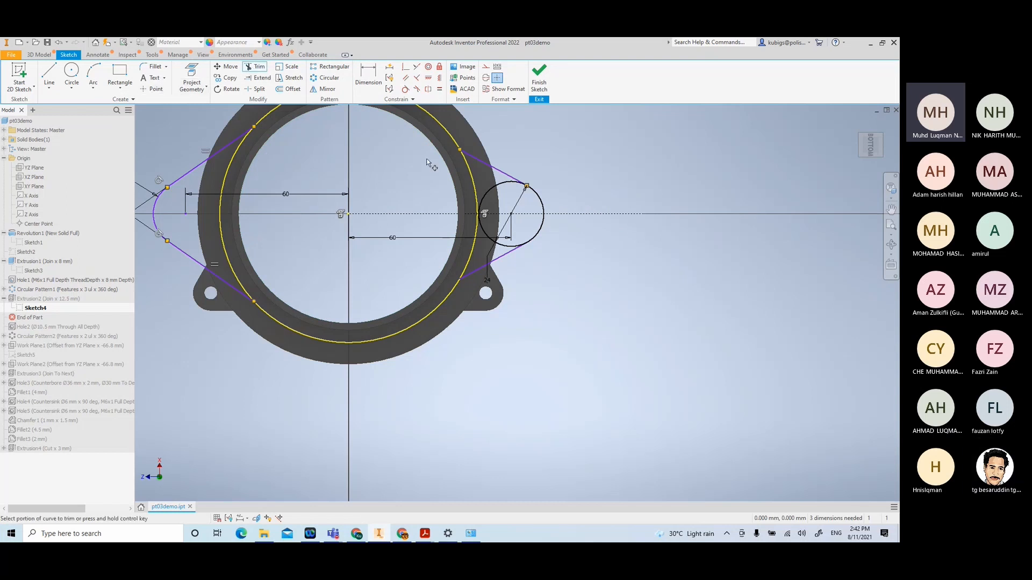
left_click(501, 182)
scroll(559, 268, "up", 4)
middle_click_drag(520, 246, 569, 326)
scroll(581, 339, "down", 3)
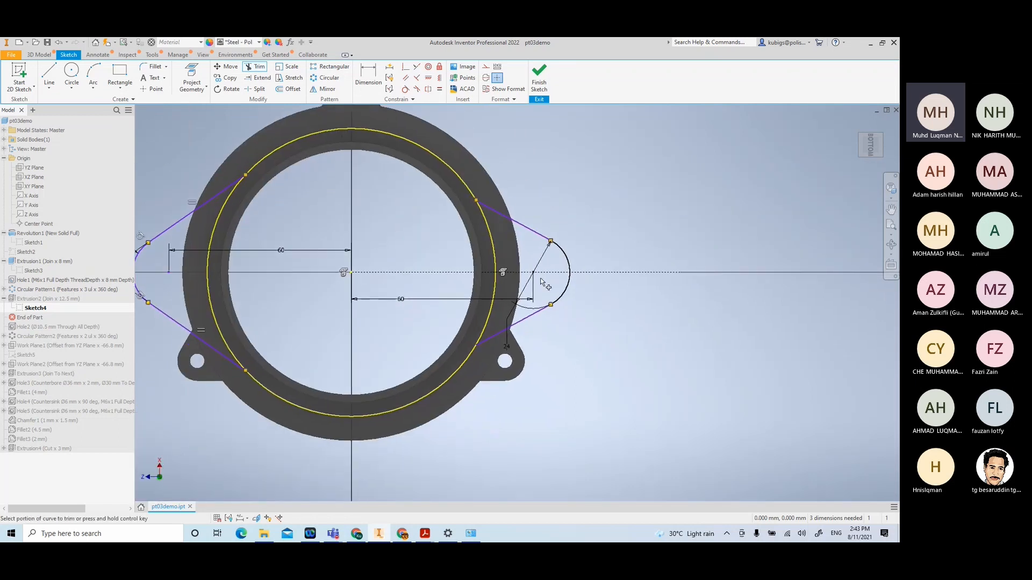
Make the two right tangent lines parallel, then undo that constraint
left_click(406, 78)
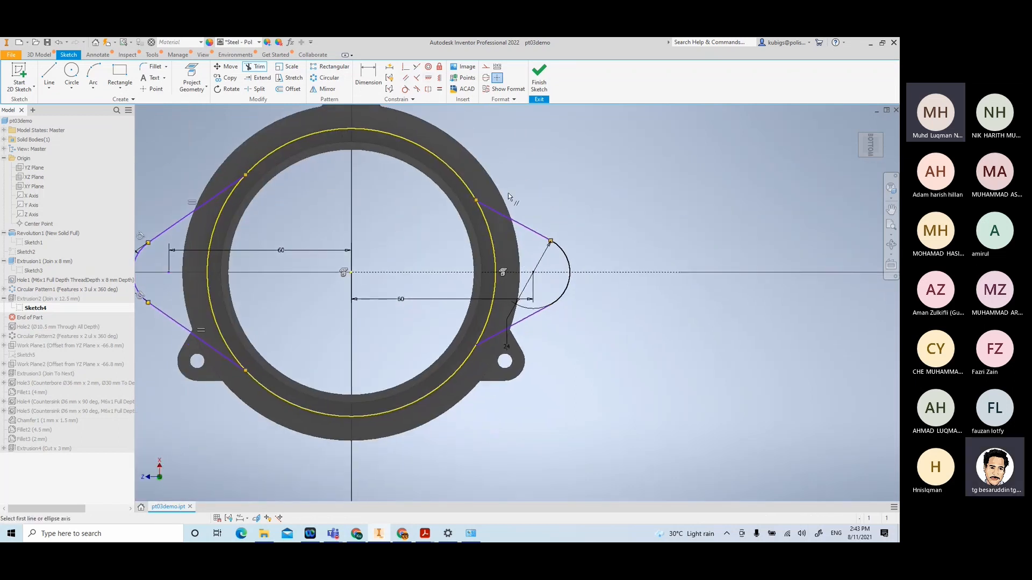
left_click(510, 219)
left_click(521, 319)
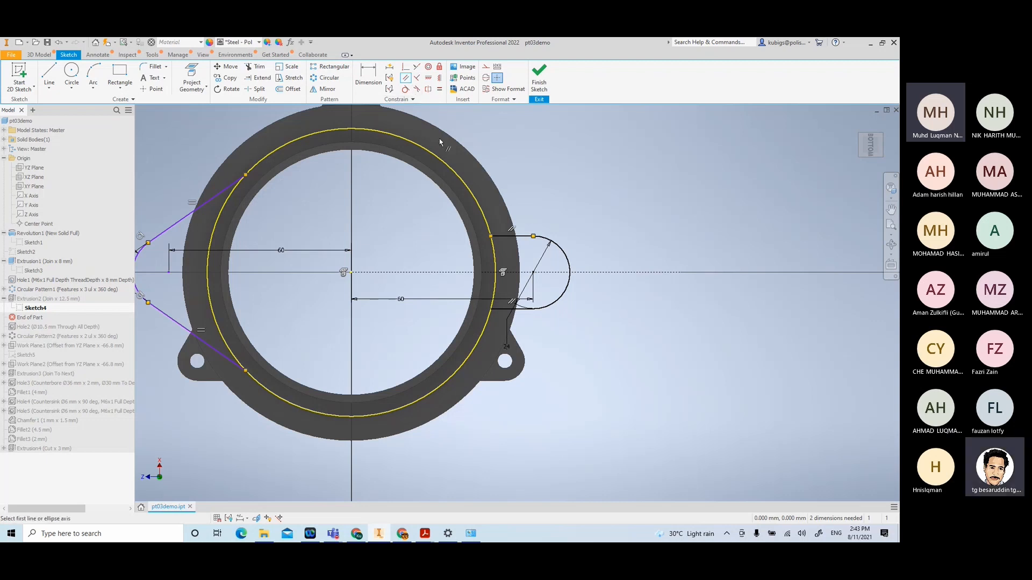
key("ctrl+z")
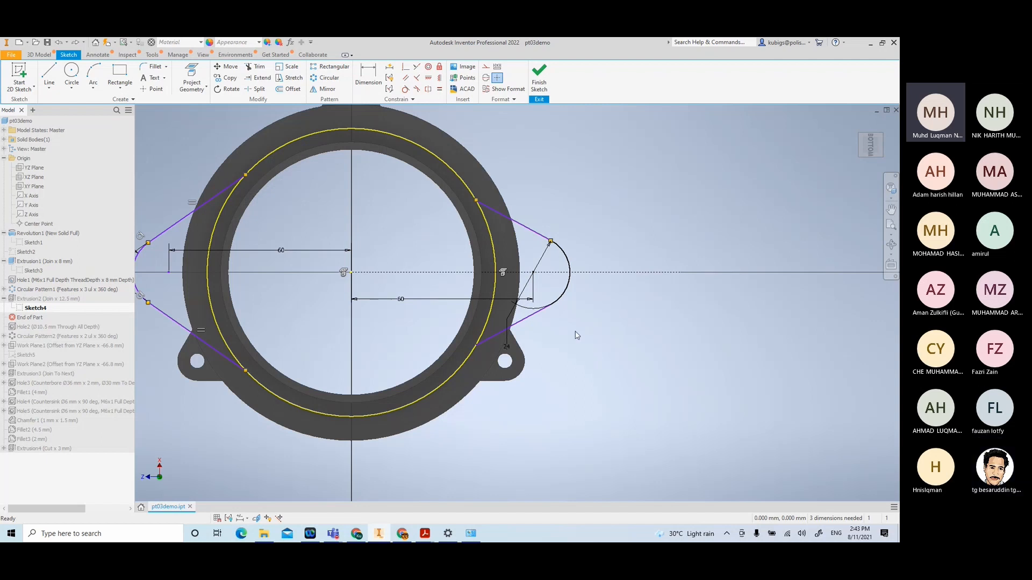
middle_click_drag(574, 333, 575, 316)
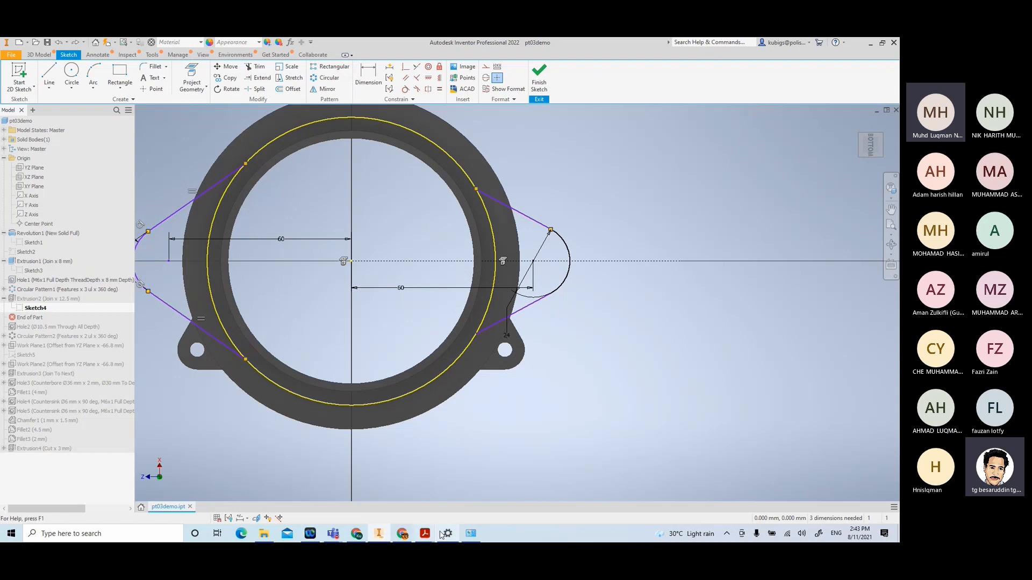
mouse_move(424, 534)
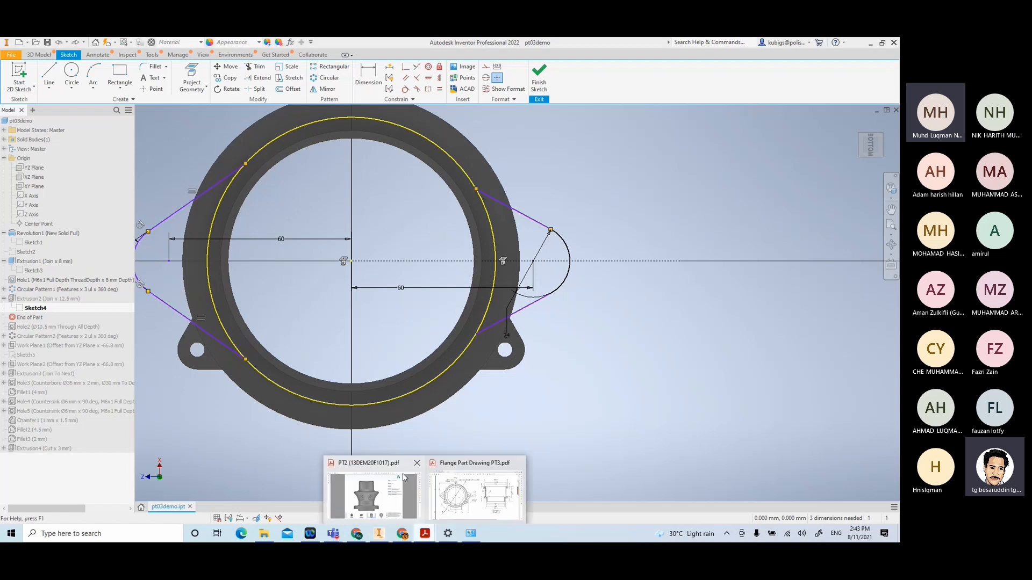
left_click(460, 507)
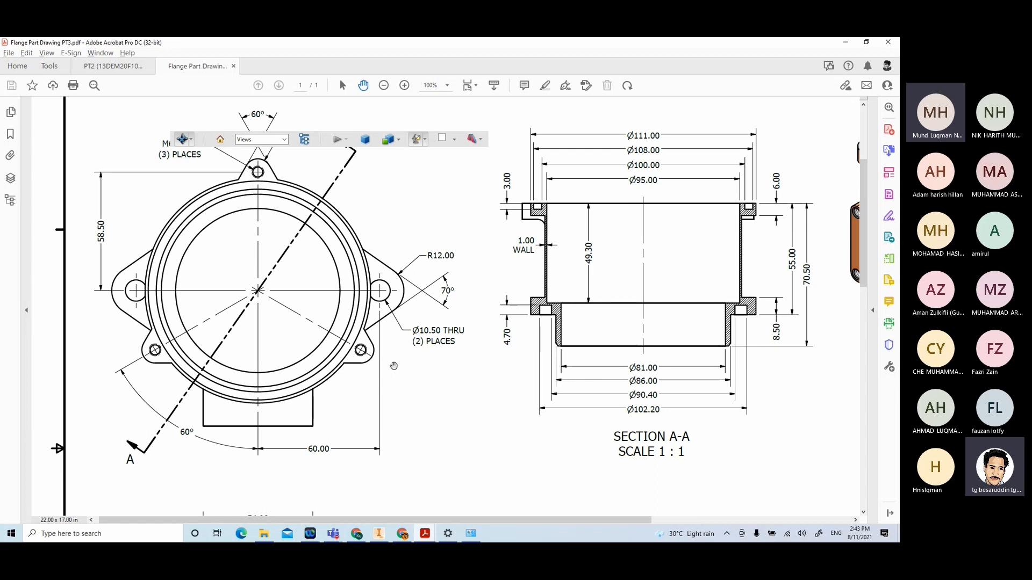
scroll(338, 352, "up", 2)
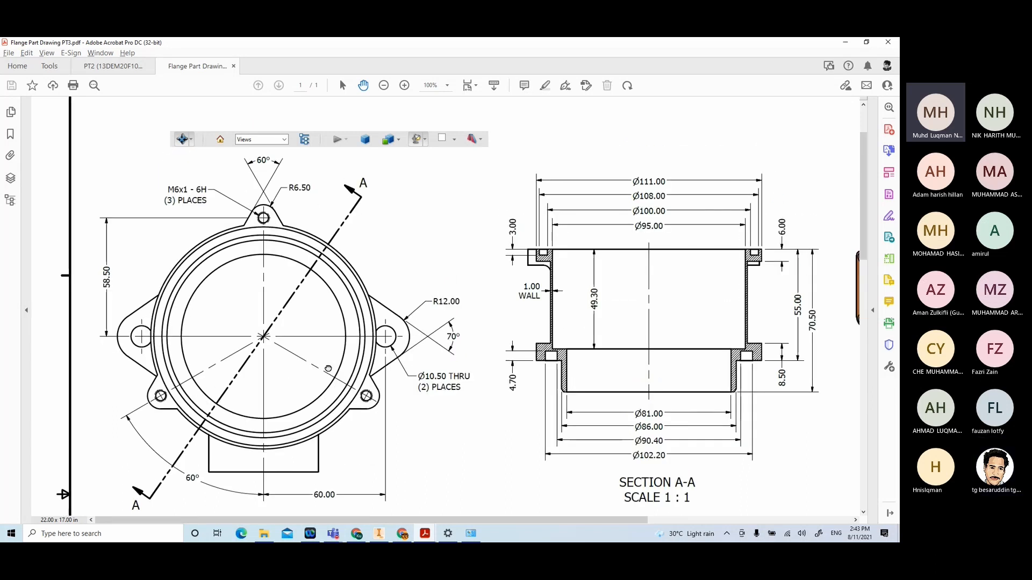
scroll(331, 349, "down", 1)
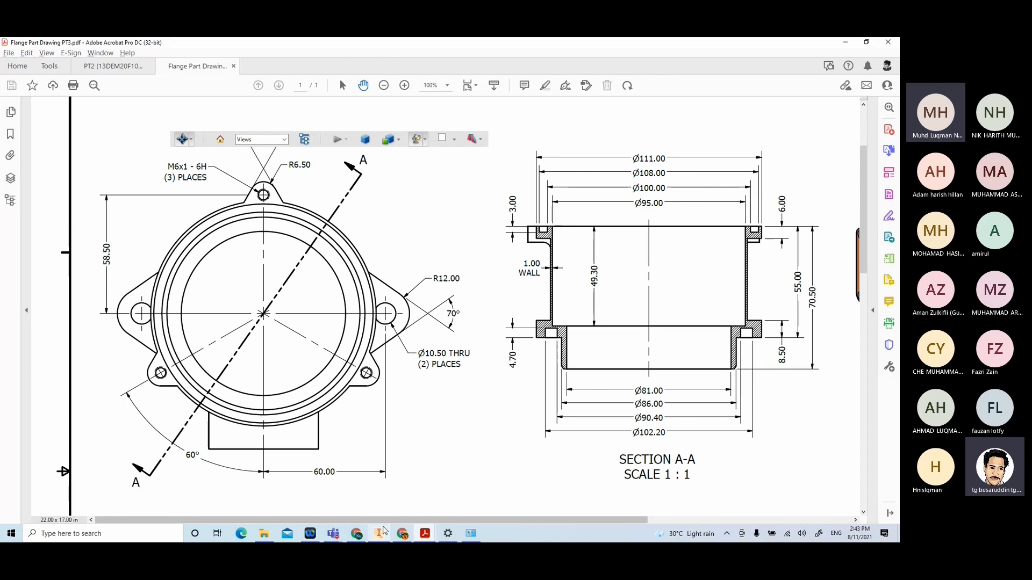
left_click(383, 532)
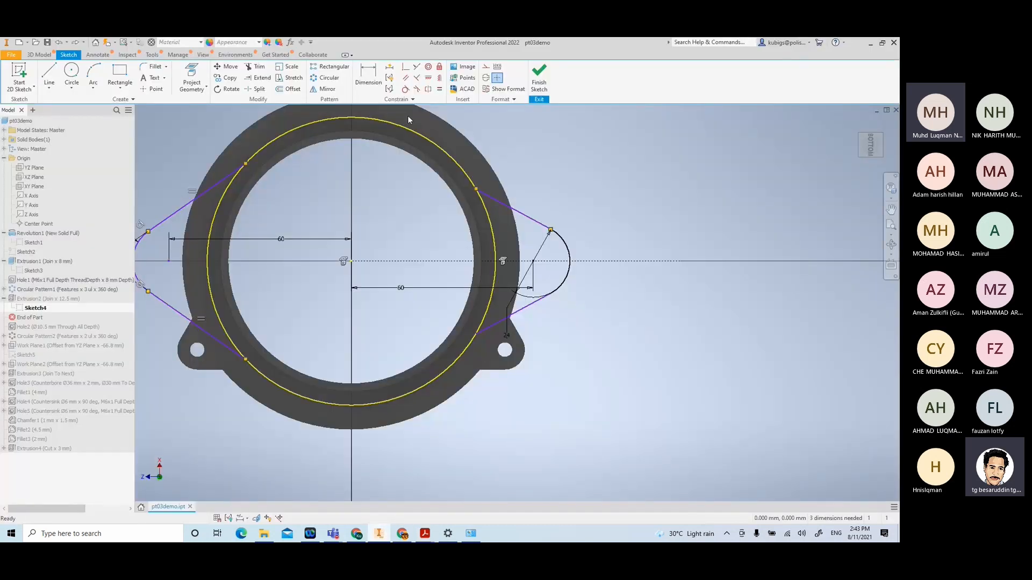
Dimension the angle between the lug's two tangent lines as 70°
key("d")
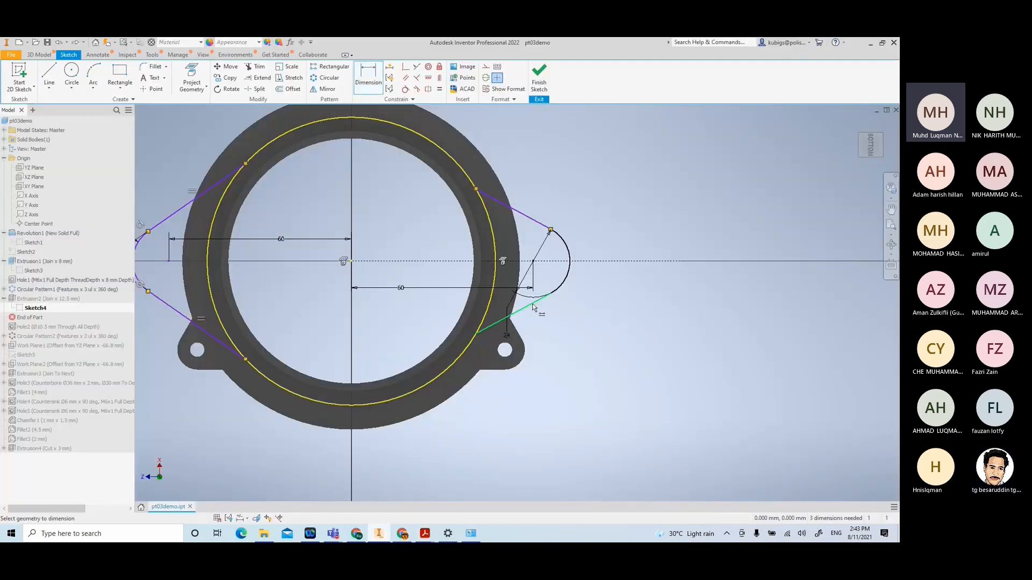
left_click(535, 303)
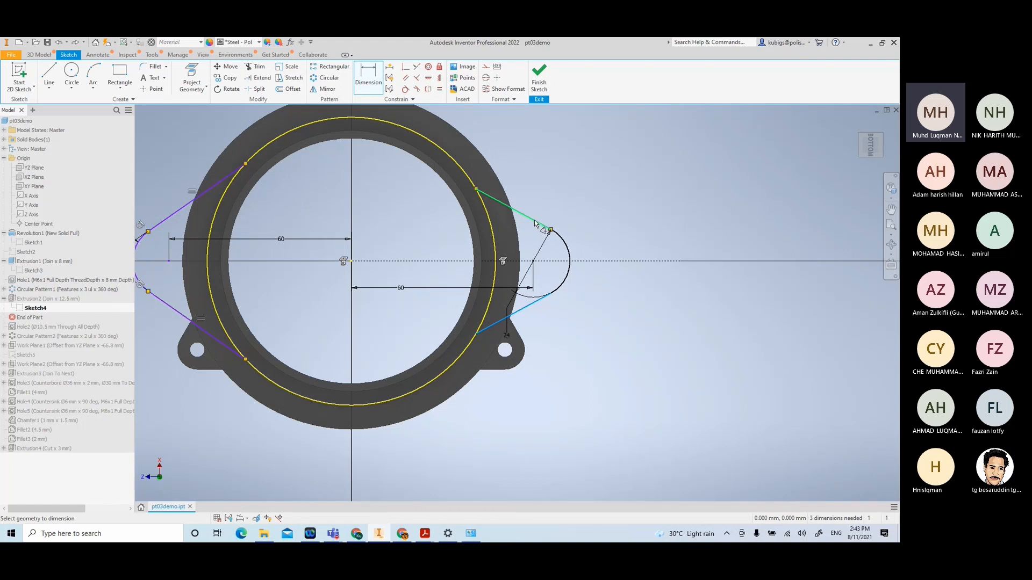
left_click(540, 223)
left_click(724, 272)
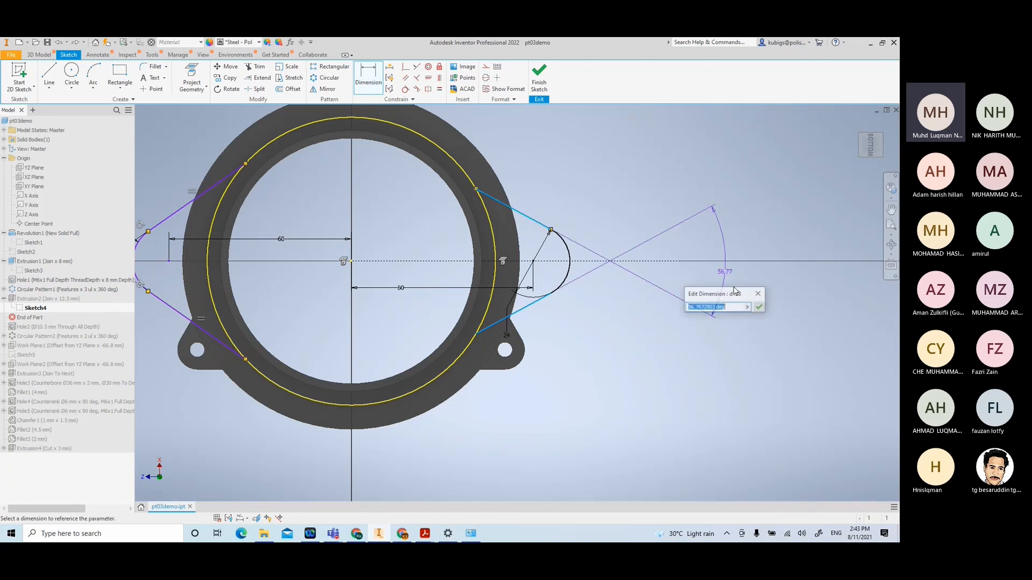
type("70")
key("Return")
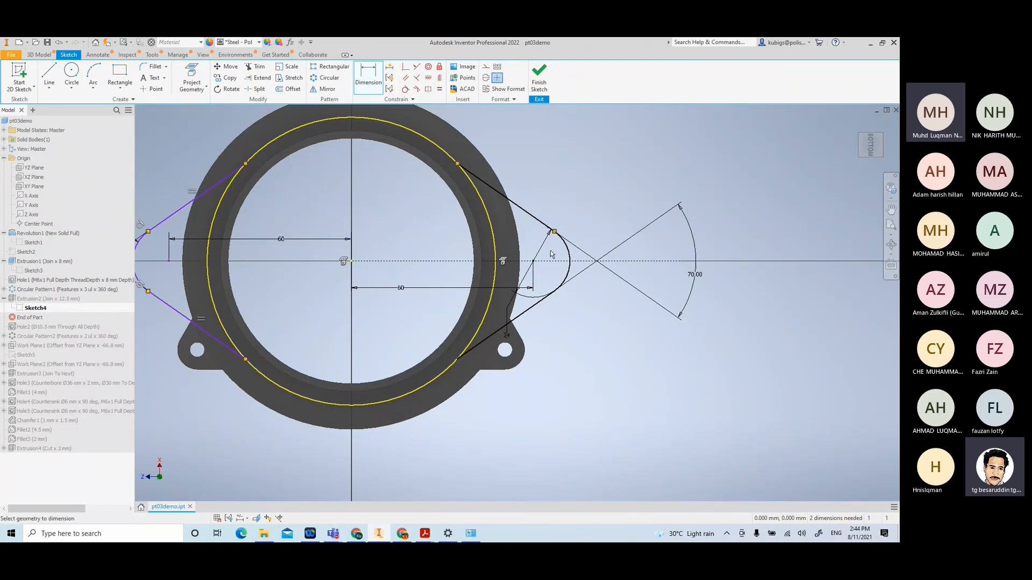
Cancel the over-constraining arc radius and delete the helper lines
left_click(568, 258)
left_click(585, 260)
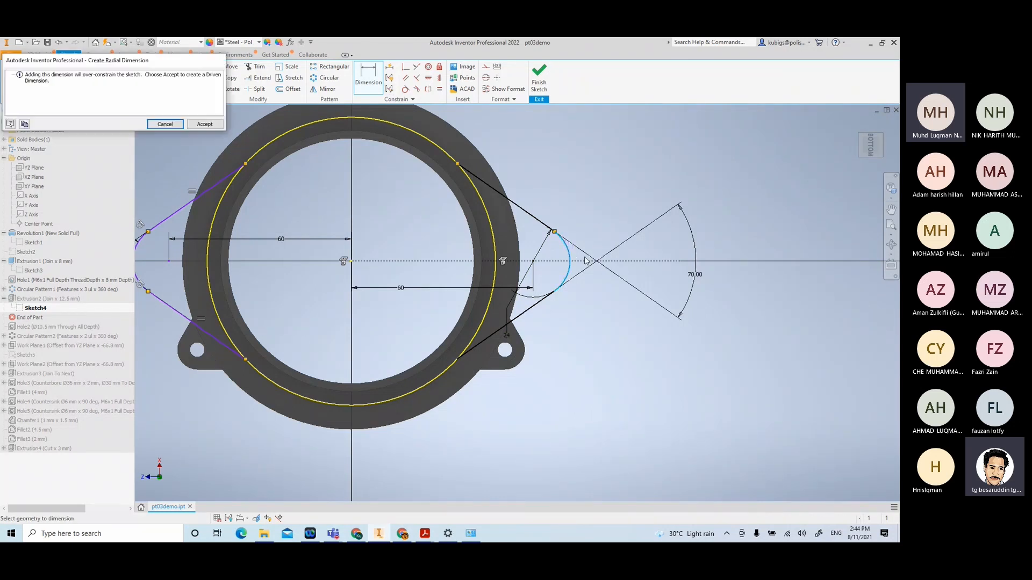
left_click(163, 124)
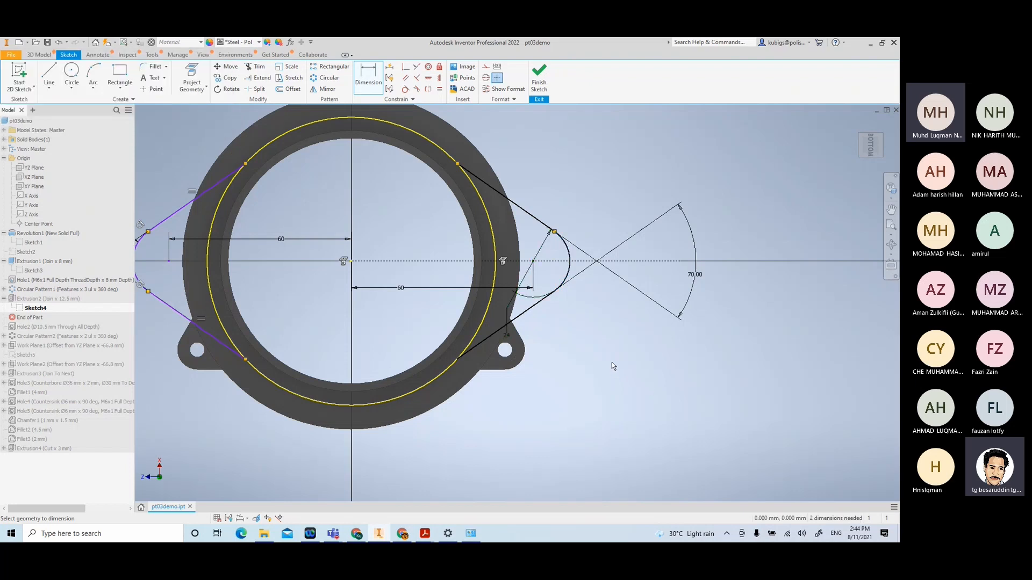
left_click(507, 337)
left_click(507, 335)
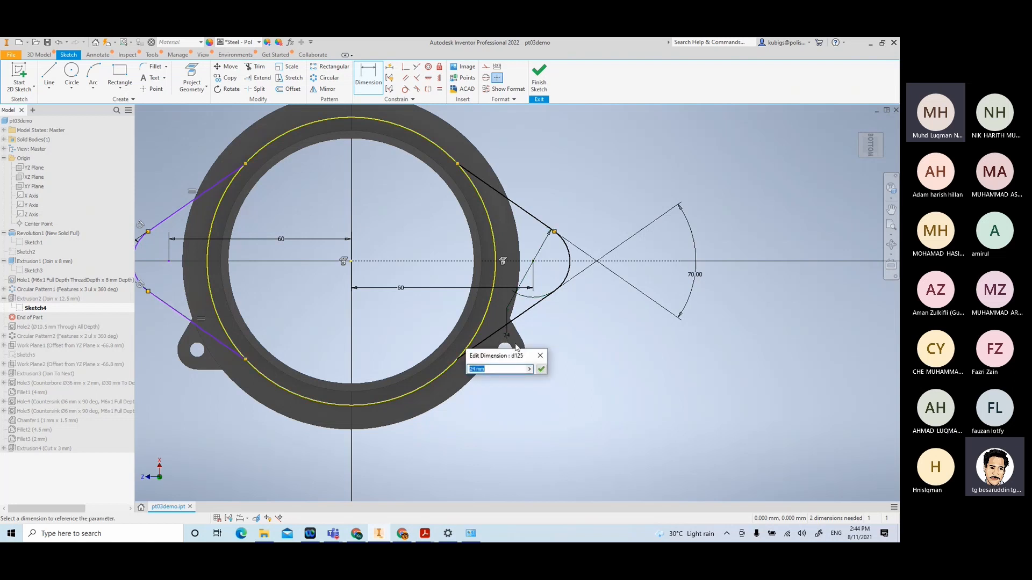
left_click(541, 356)
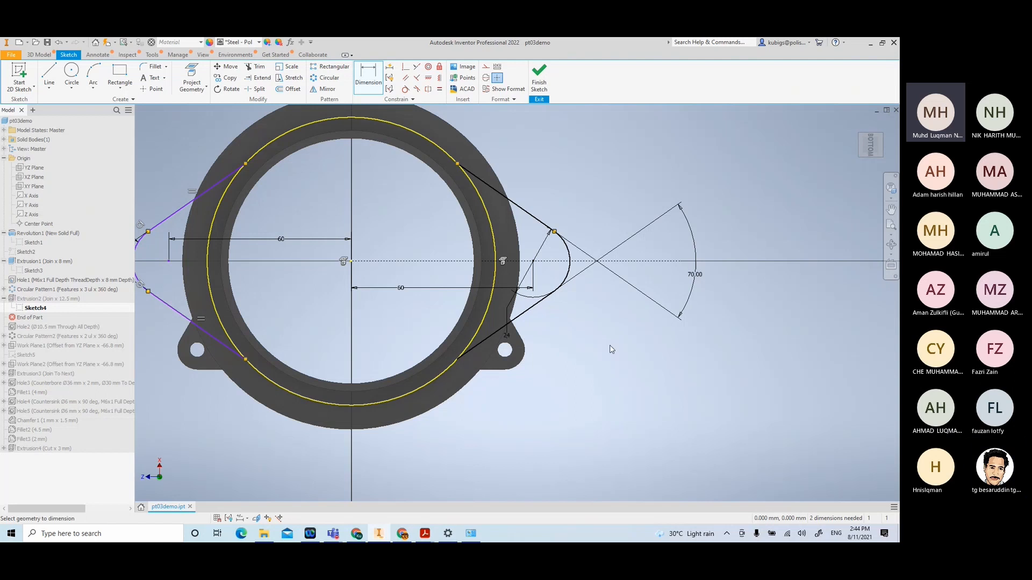
key("Escape")
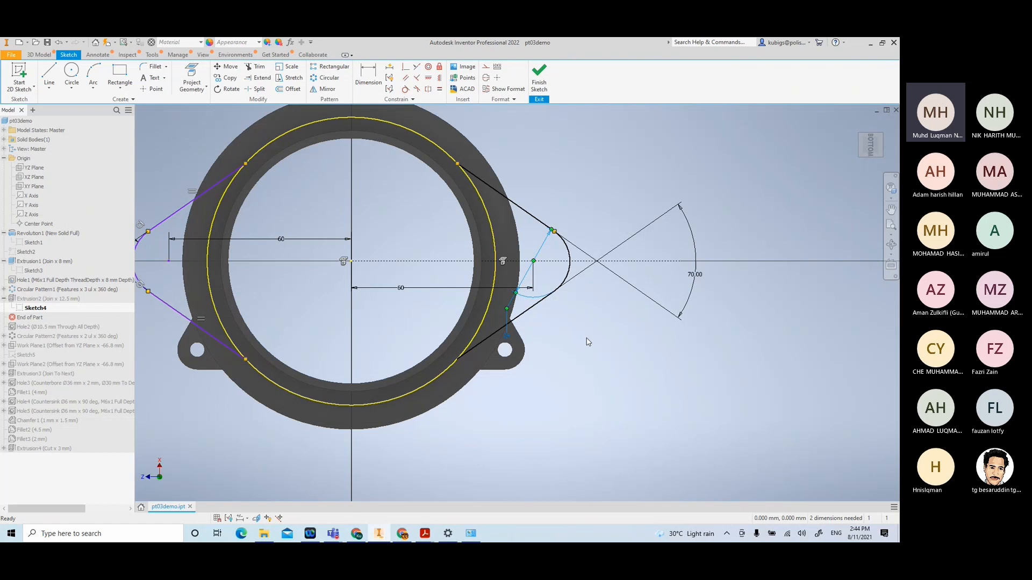
key("Delete")
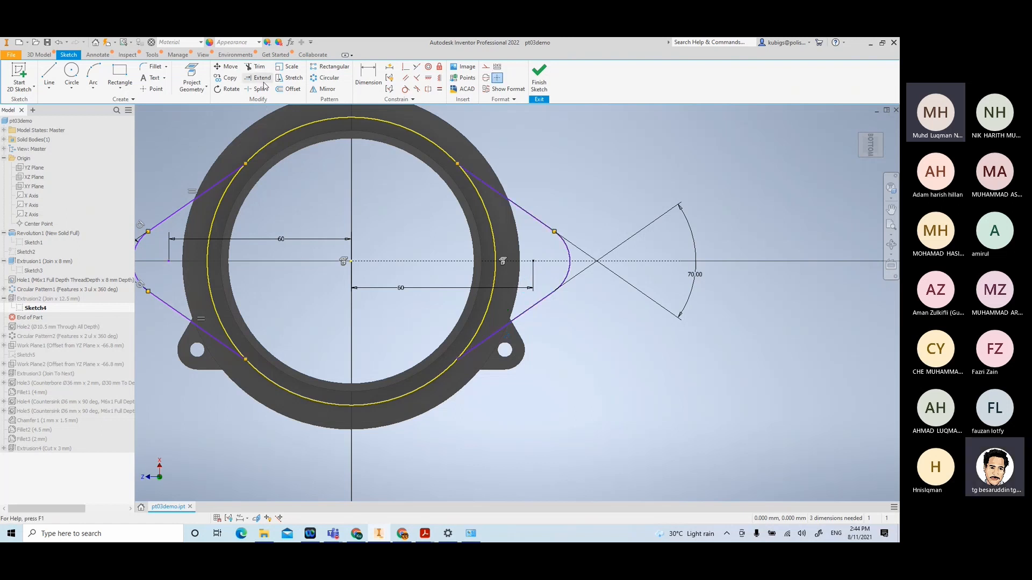
Give the right lug arc a 12 mm radius dimension
left_click(368, 78)
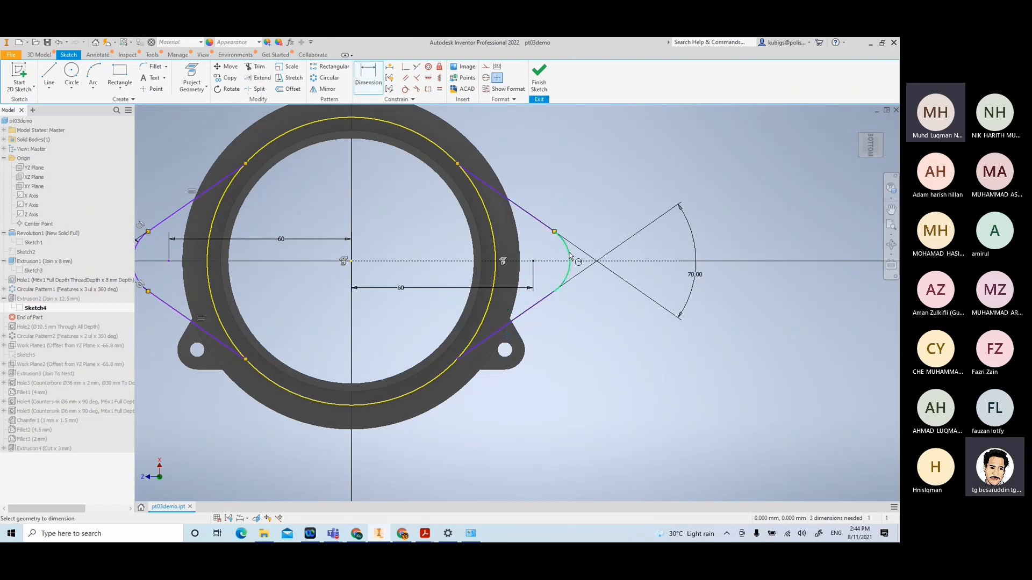
left_click(569, 255)
left_click(598, 207)
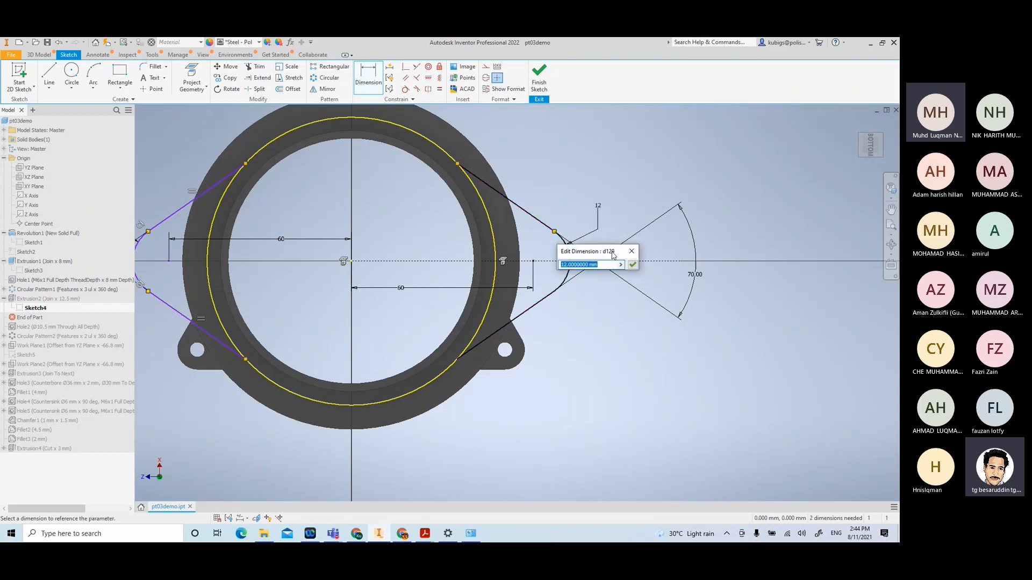
left_click(633, 264)
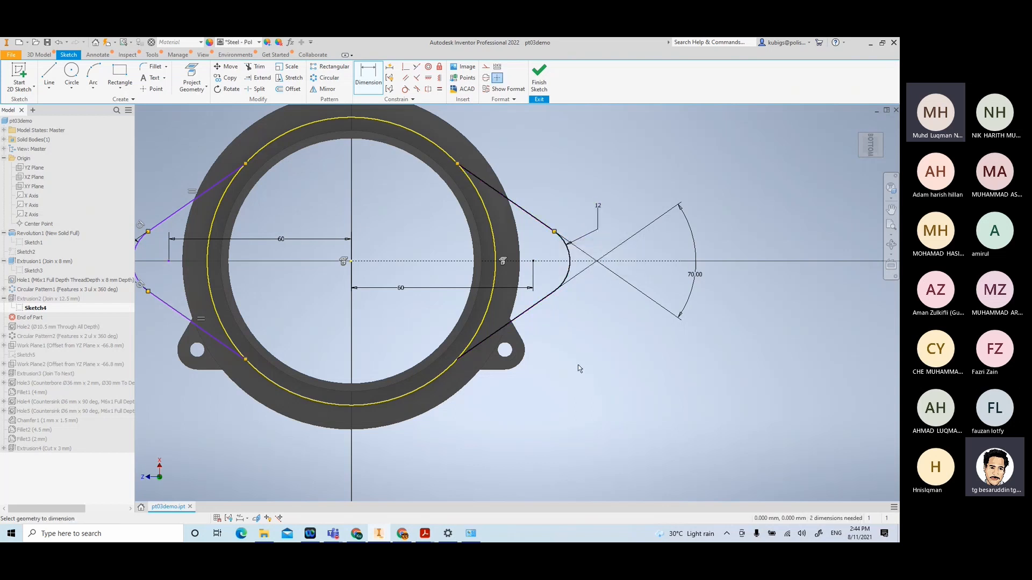
scroll(559, 365, "down", 3)
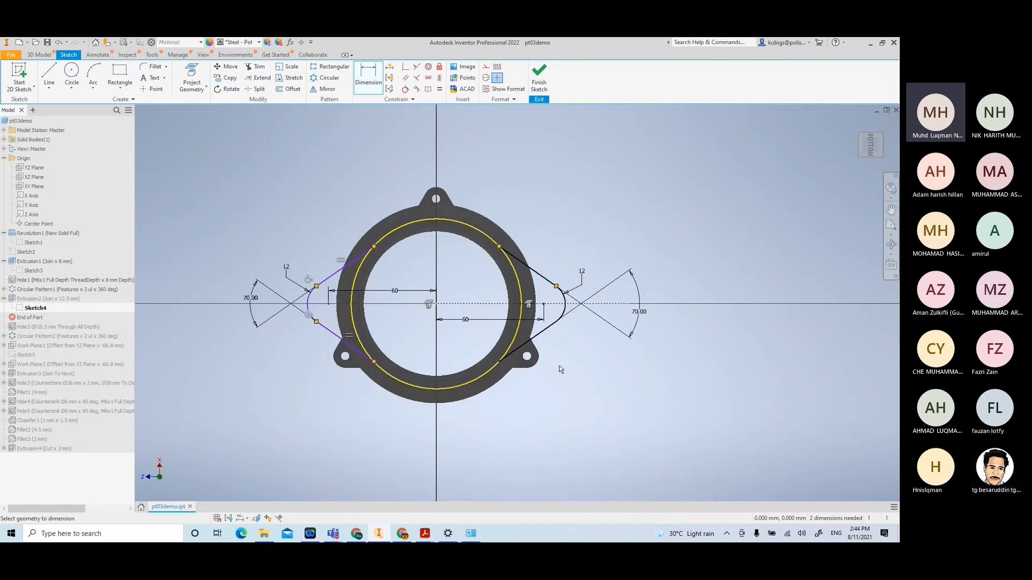
middle_click_drag(517, 408, 520, 370)
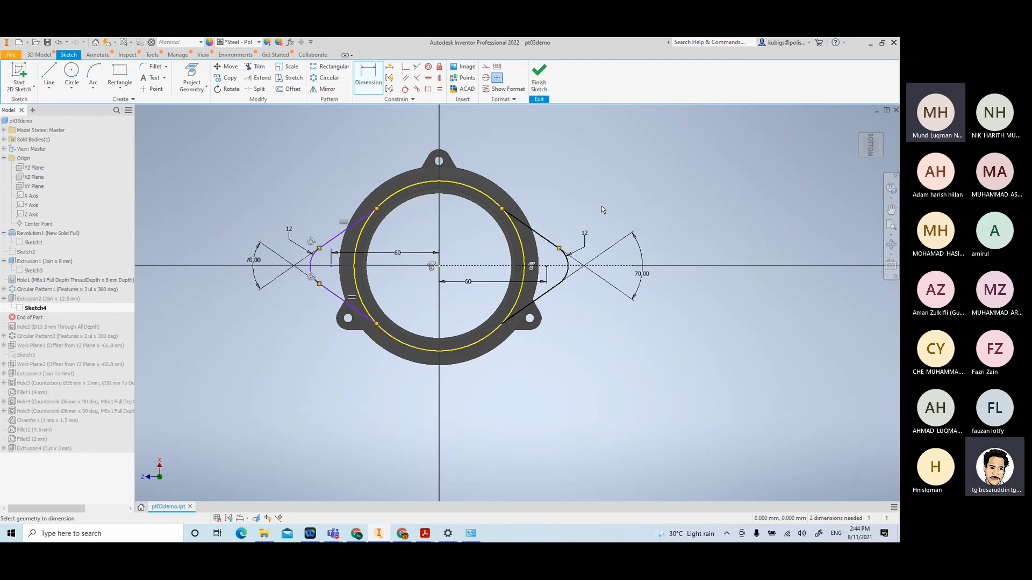
Try an equal constraint on the two right tab lines, then cancel it as over-constraining
scroll(602, 205, "down", 3)
mouse_move(581, 311)
middle_mouse_down()
mouse_move(660, 362)
mouse_move(626, 341)
middle_mouse_up()
scroll(650, 353, "up", 3)
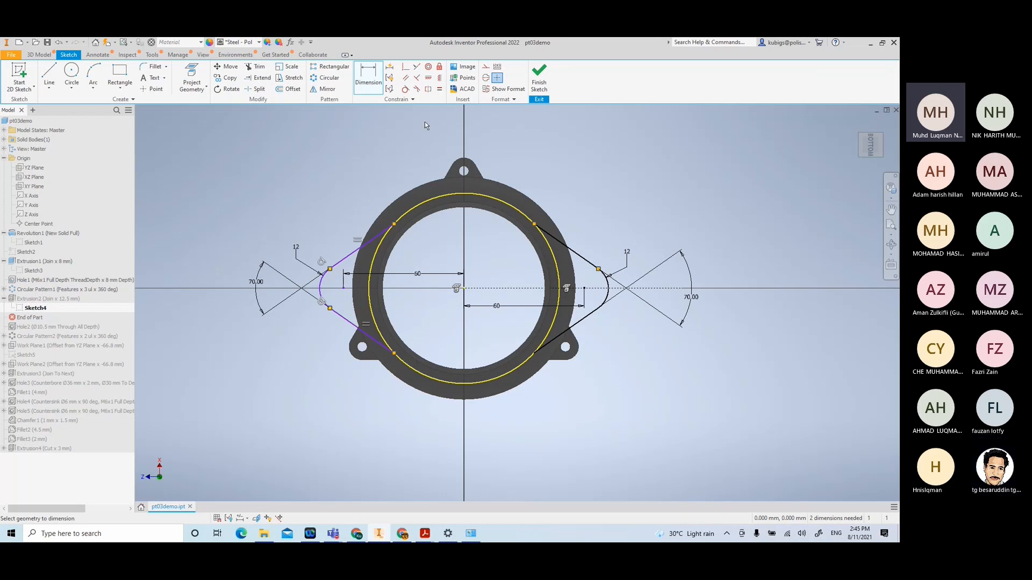
left_click(406, 78)
left_click(440, 89)
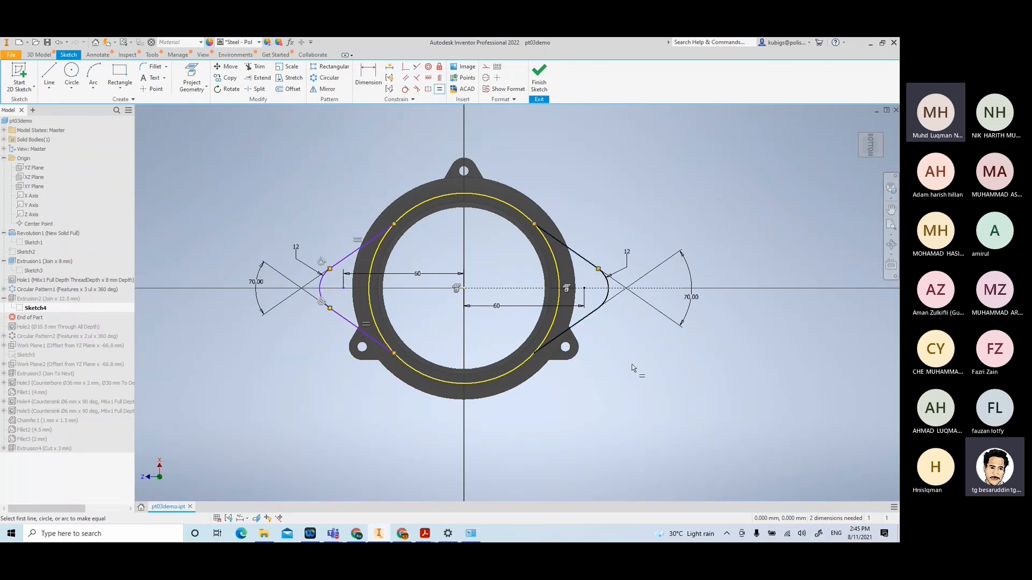
key("Escape")
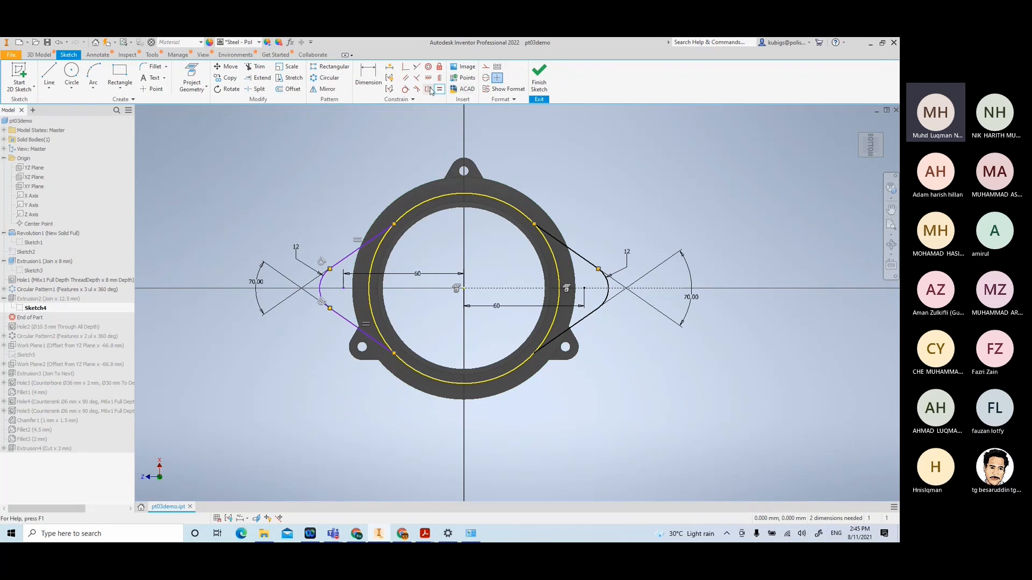
left_click(440, 90)
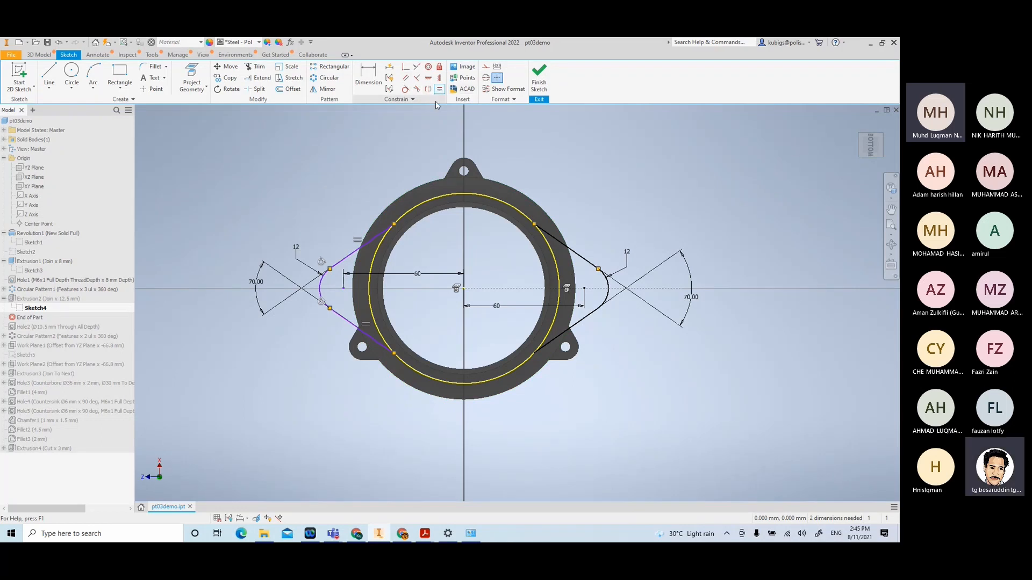
left_click(578, 259)
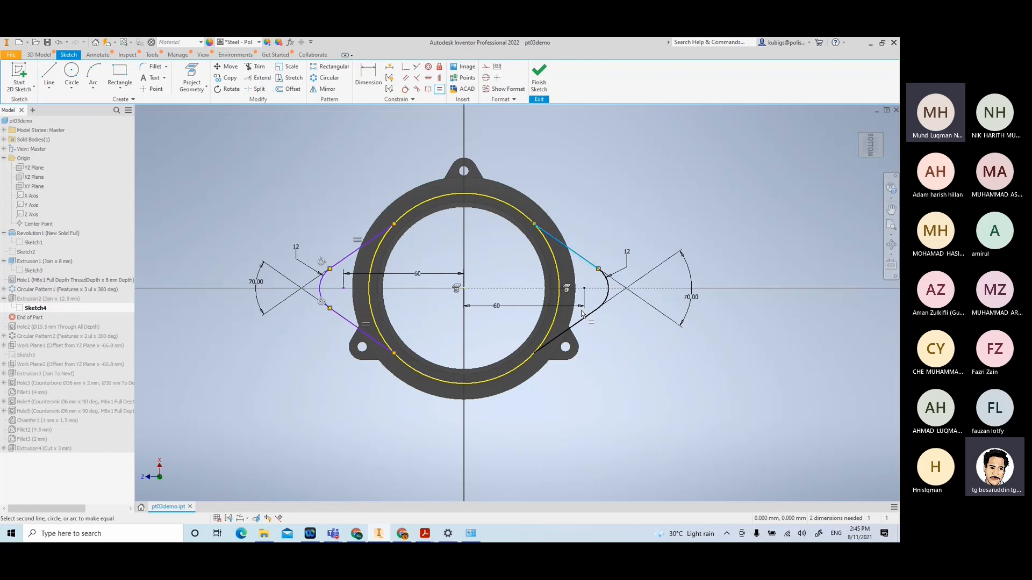
left_click(587, 316)
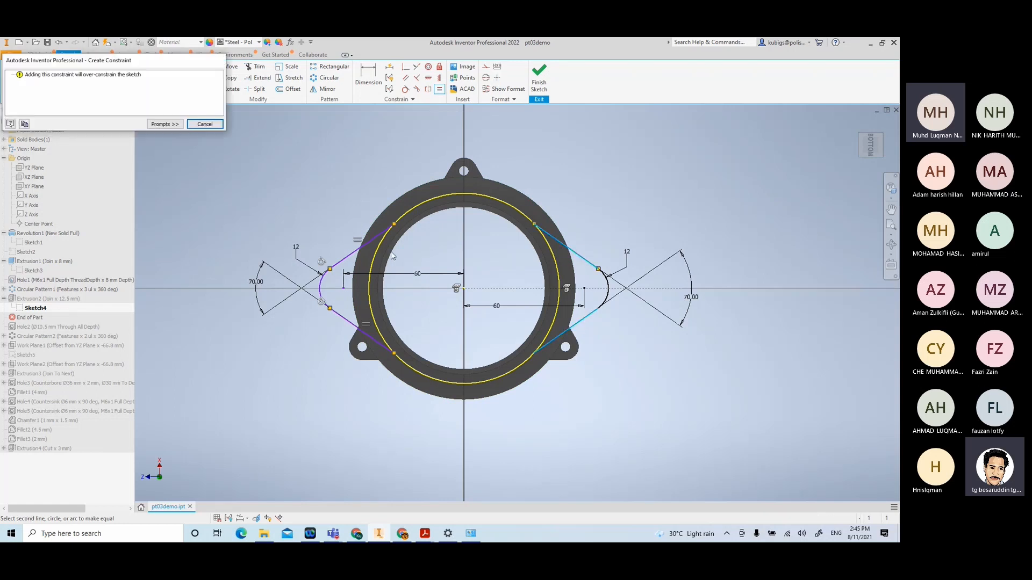
left_click(204, 124)
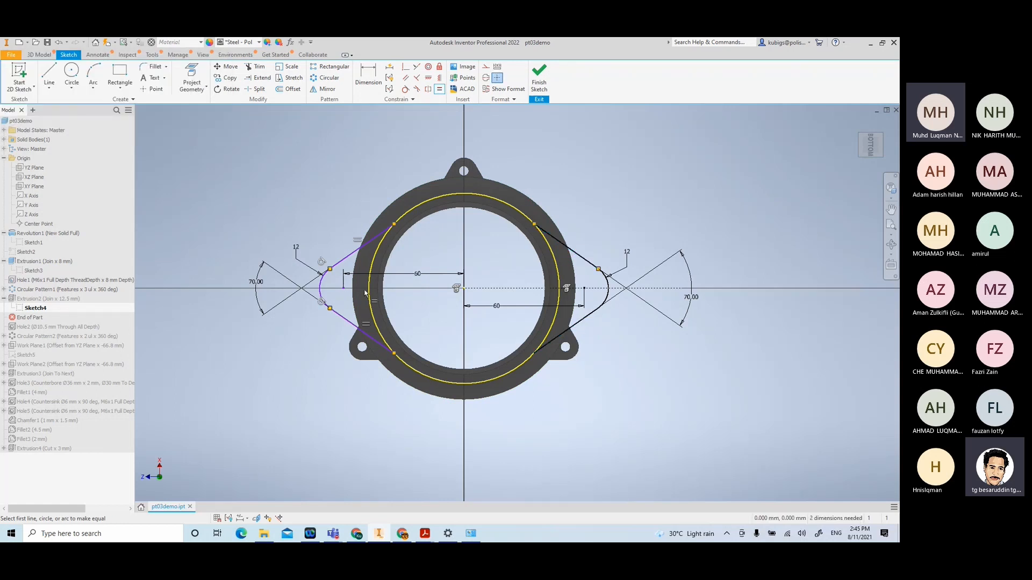
Hide all the sketch's constraint symbols
left_click(229, 520)
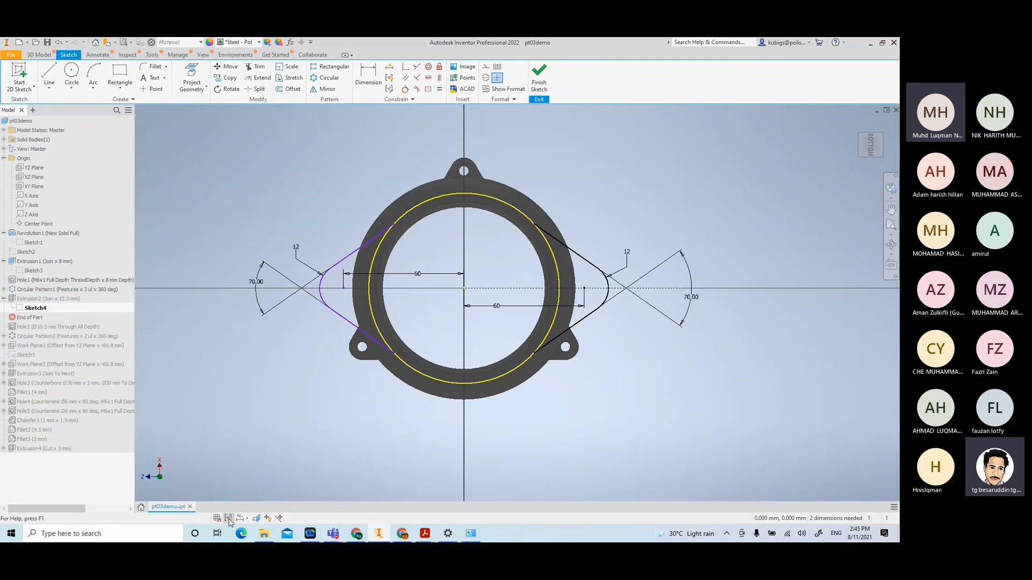
left_click(231, 522)
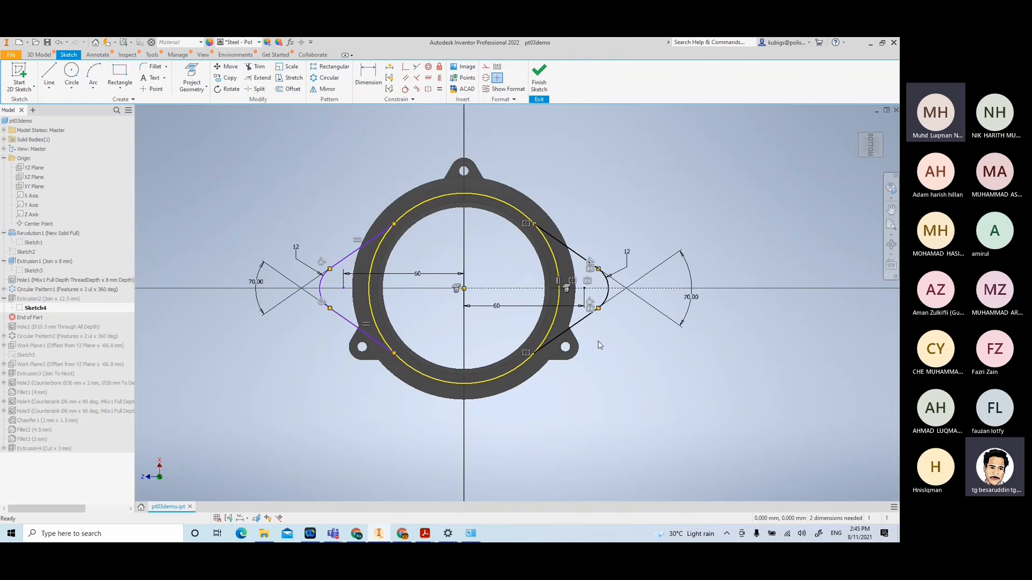
left_click(237, 522)
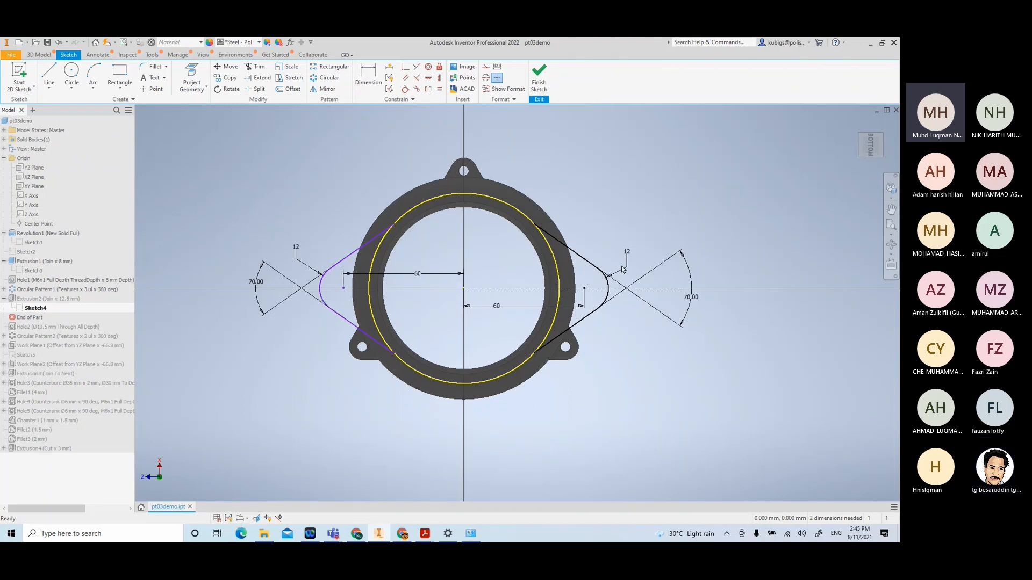
Delete the right tab's sketch lines and dimensions, then finish Sketch4
scroll(615, 350, "up", 4)
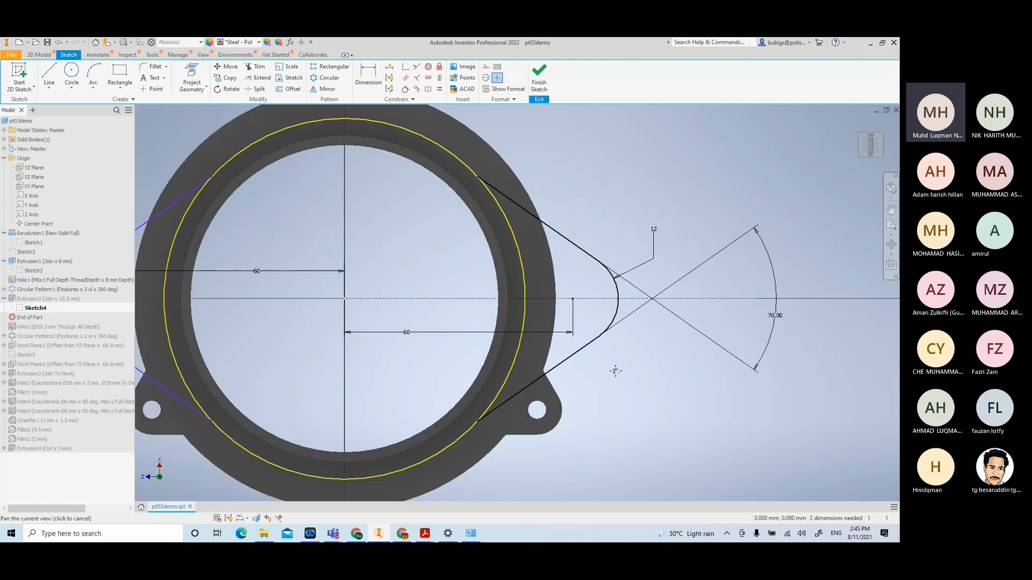
middle_click_drag(615, 371, 616, 369)
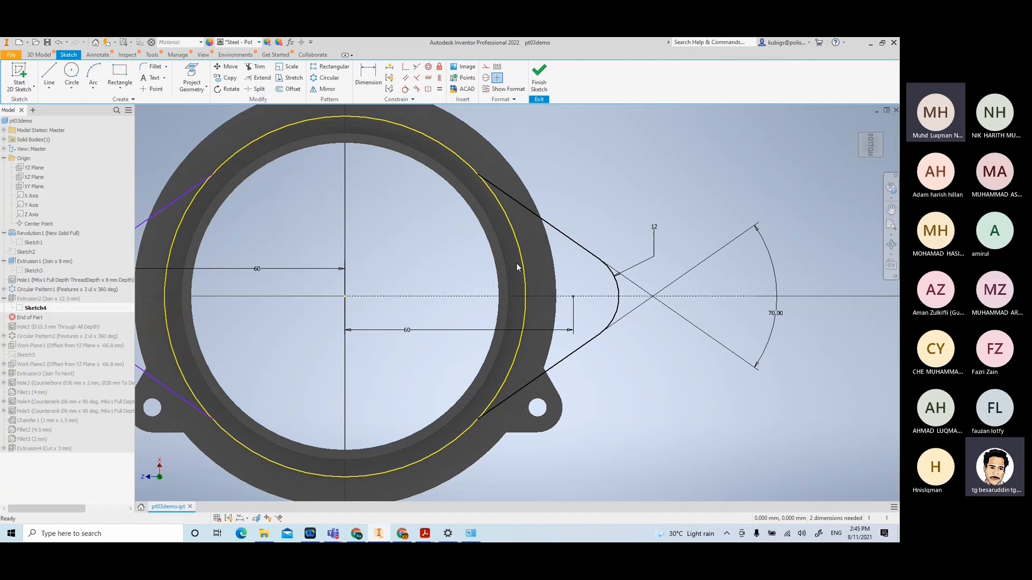
scroll(609, 263, "up", 3)
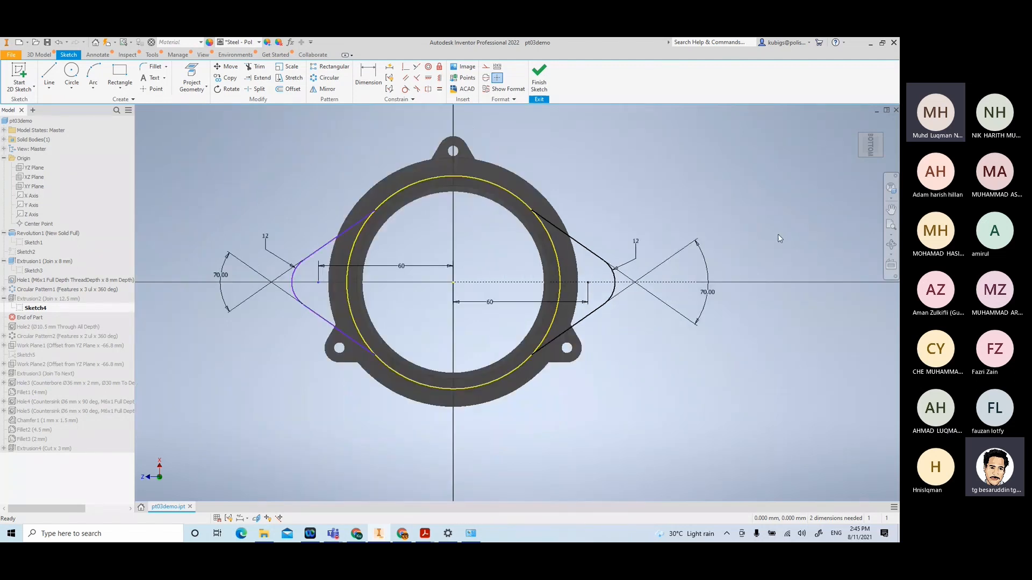
mouse_move(753, 194)
left_mouse_down()
mouse_move(626, 357)
mouse_move(615, 356)
left_mouse_up()
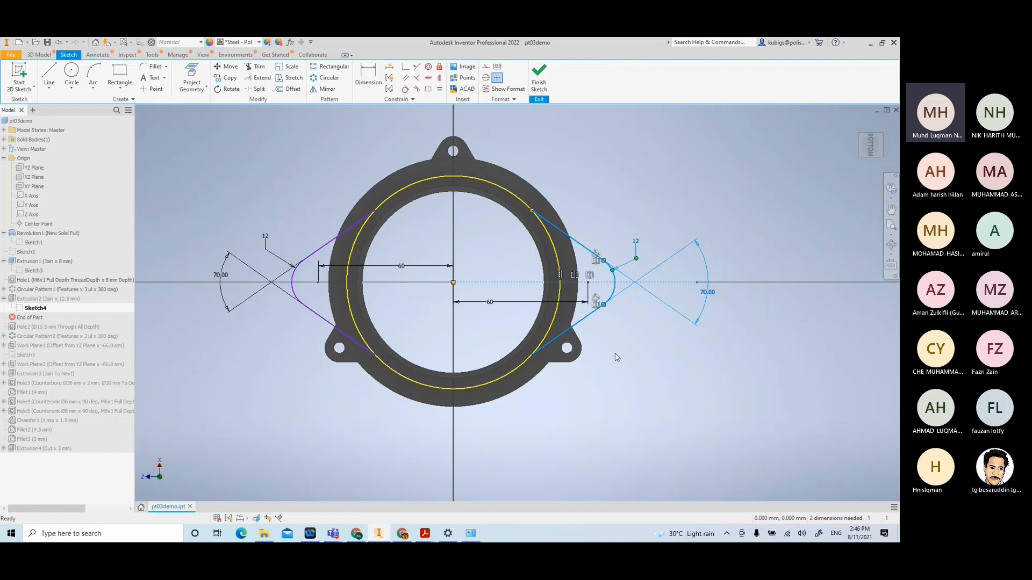
key("Delete")
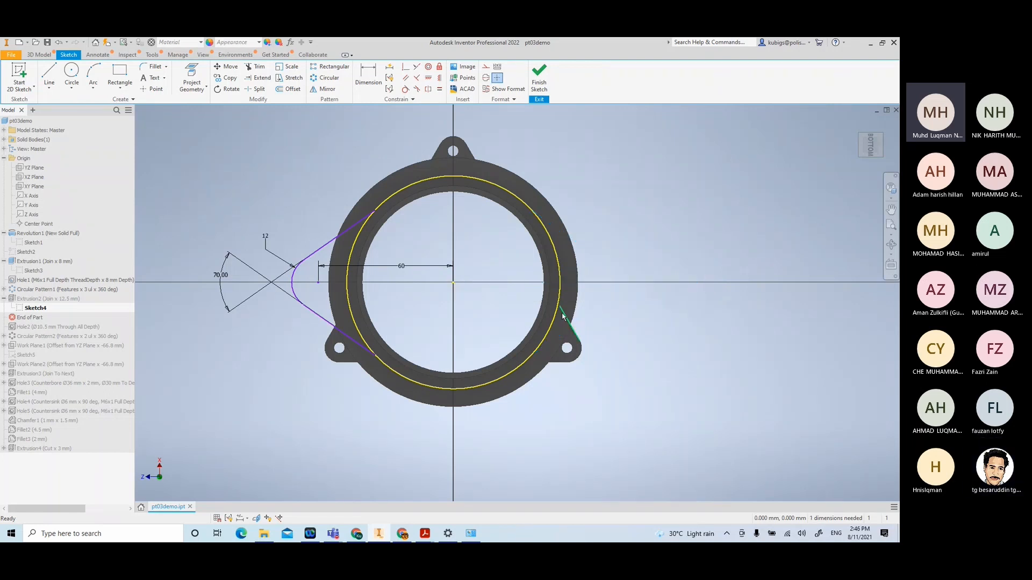
left_click(539, 79)
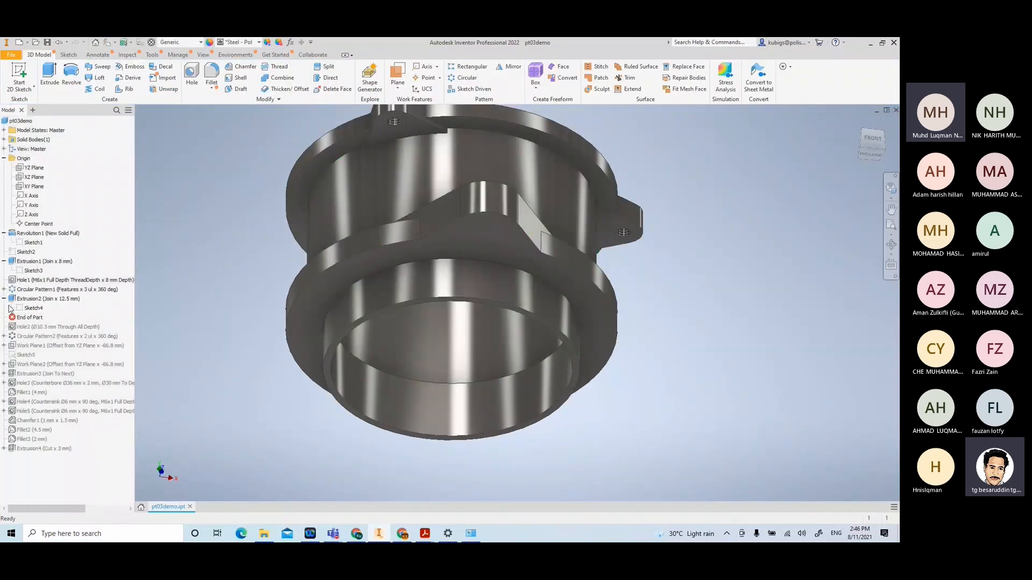
mouse_move(425, 533)
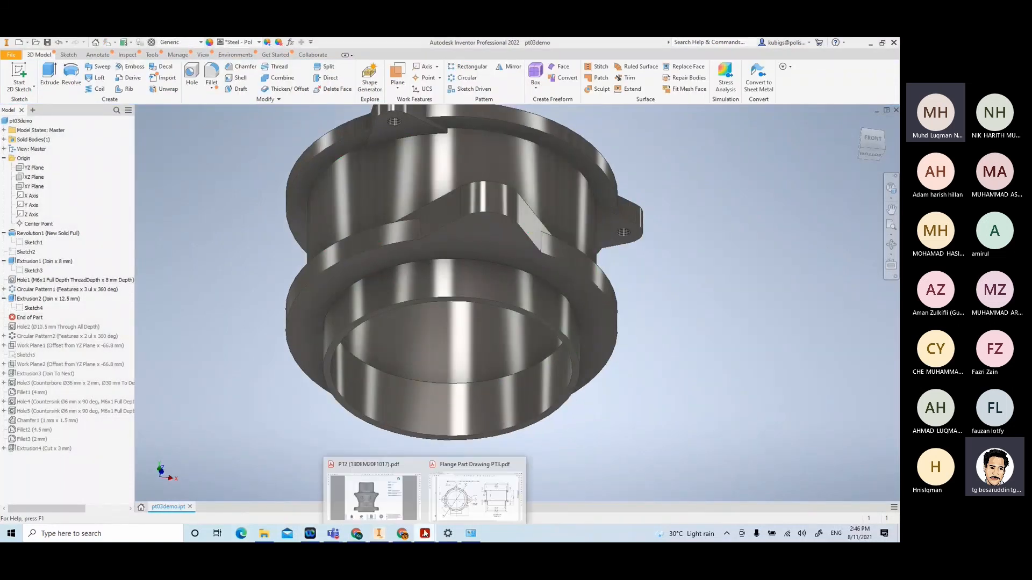
left_click(488, 506)
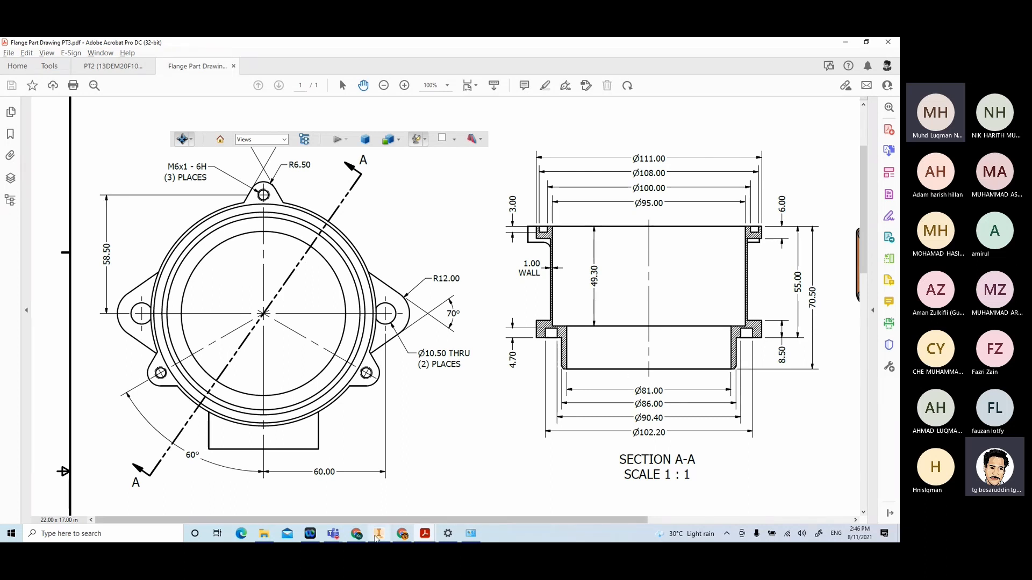
left_click(379, 533)
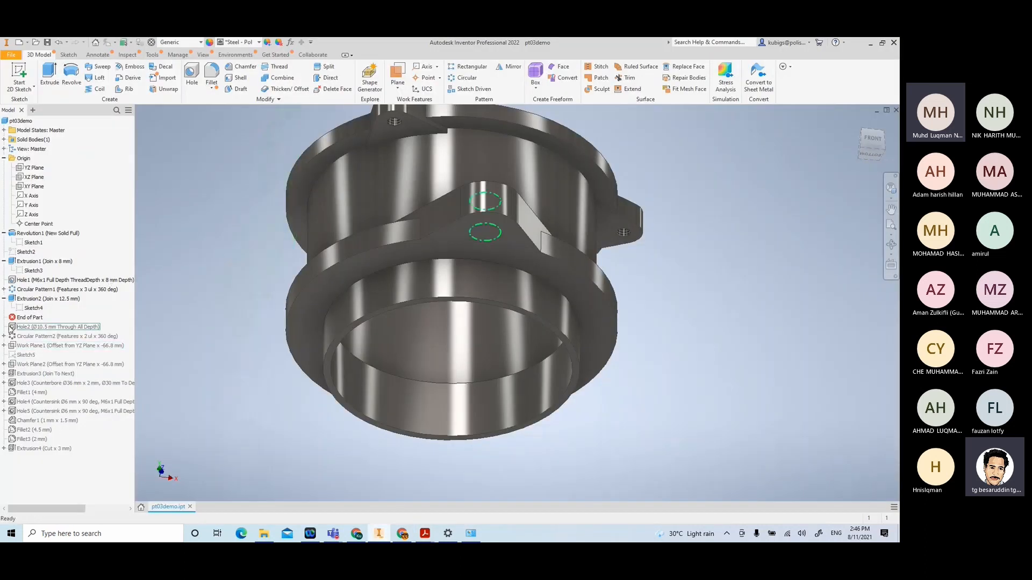
double_click(14, 299)
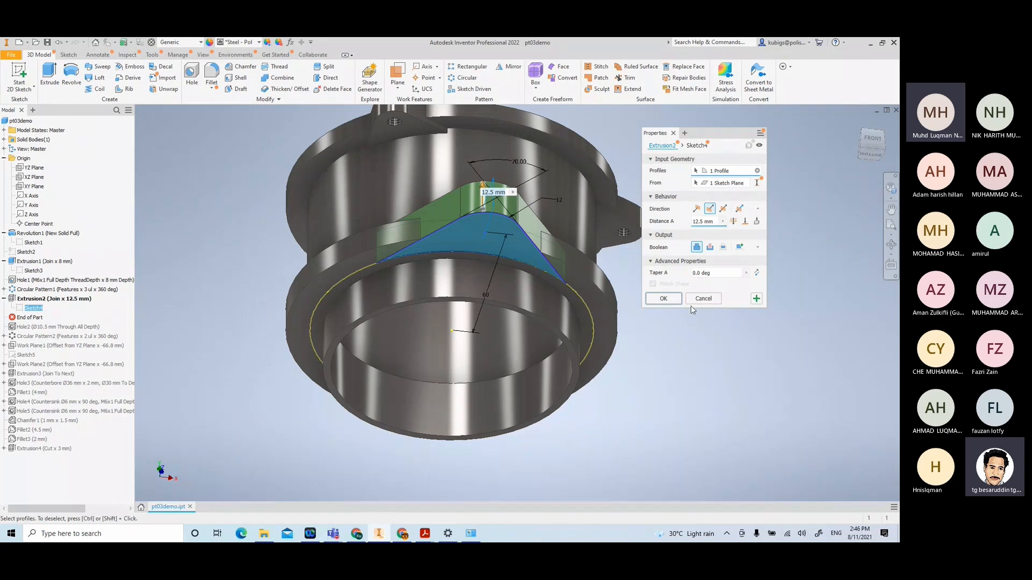
left_click(704, 299)
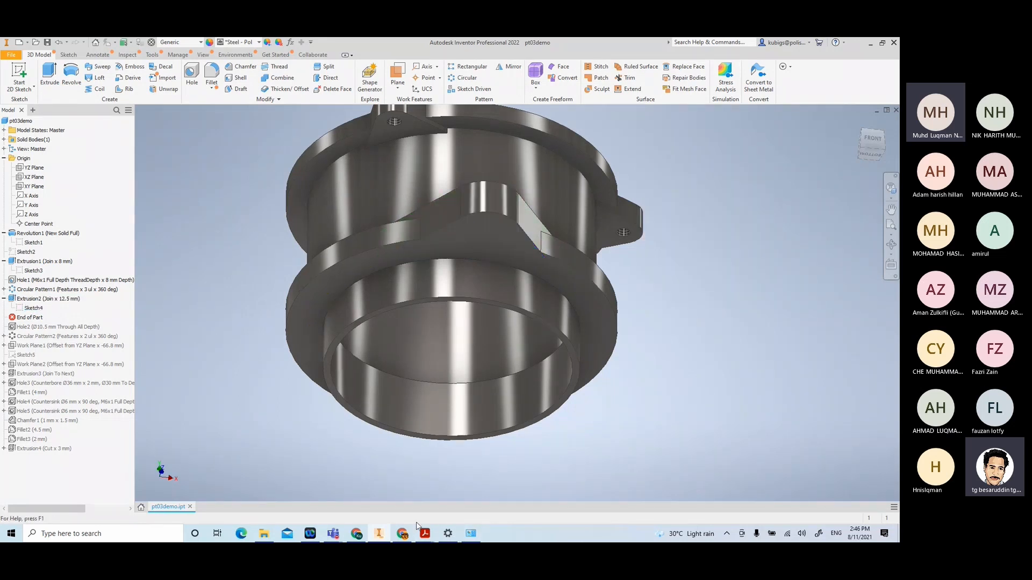
mouse_move(424, 533)
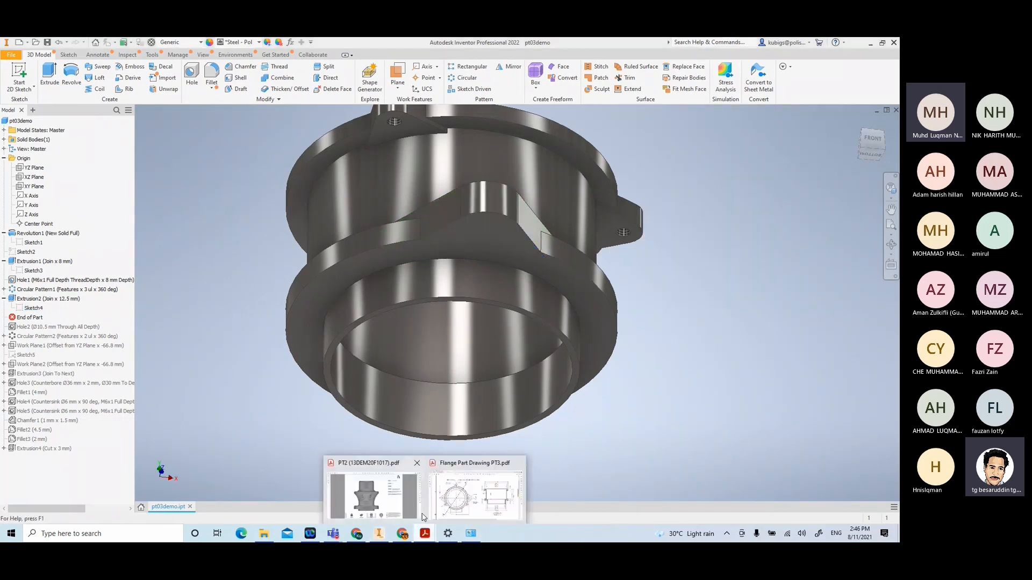
left_click(468, 501)
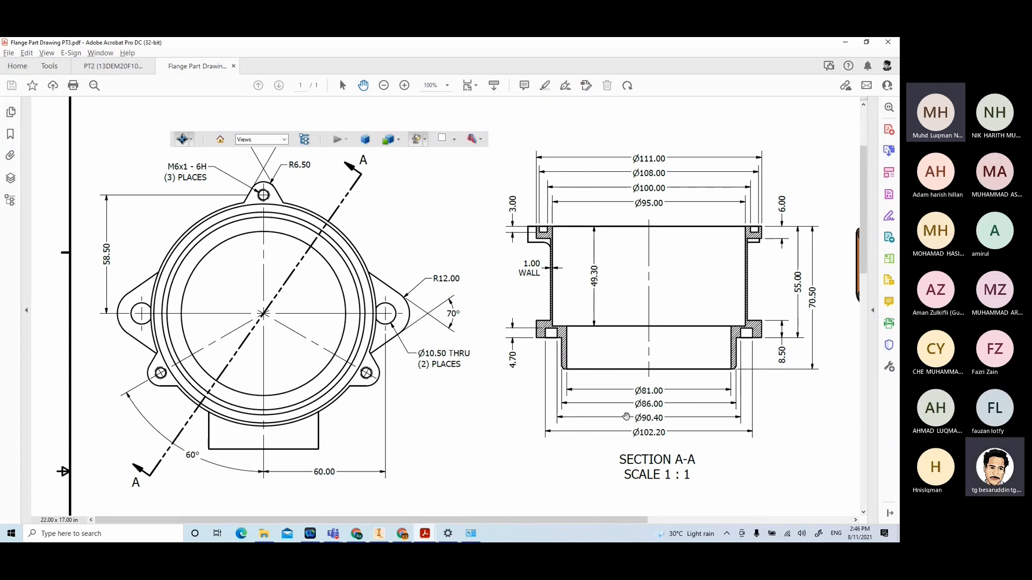
left_click_drag(576, 401, 566, 387)
scroll(335, 404, "down", 5)
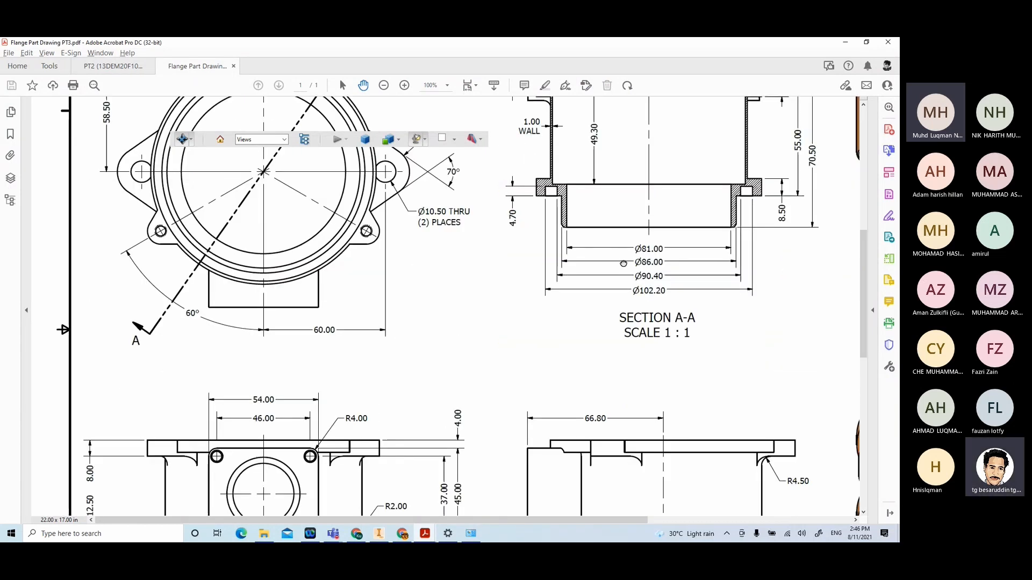
scroll(336, 404, "down", 5)
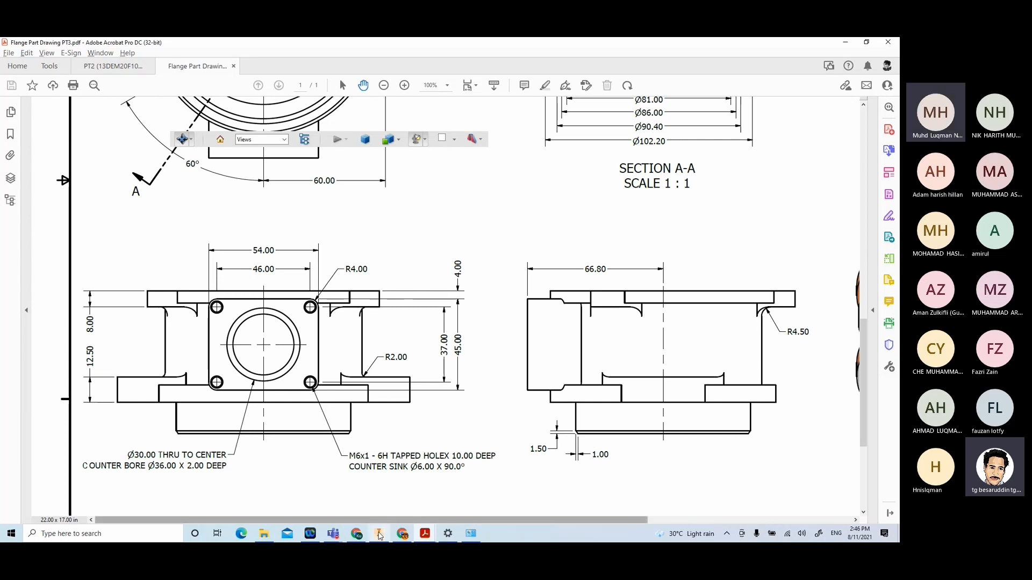
left_click(379, 534)
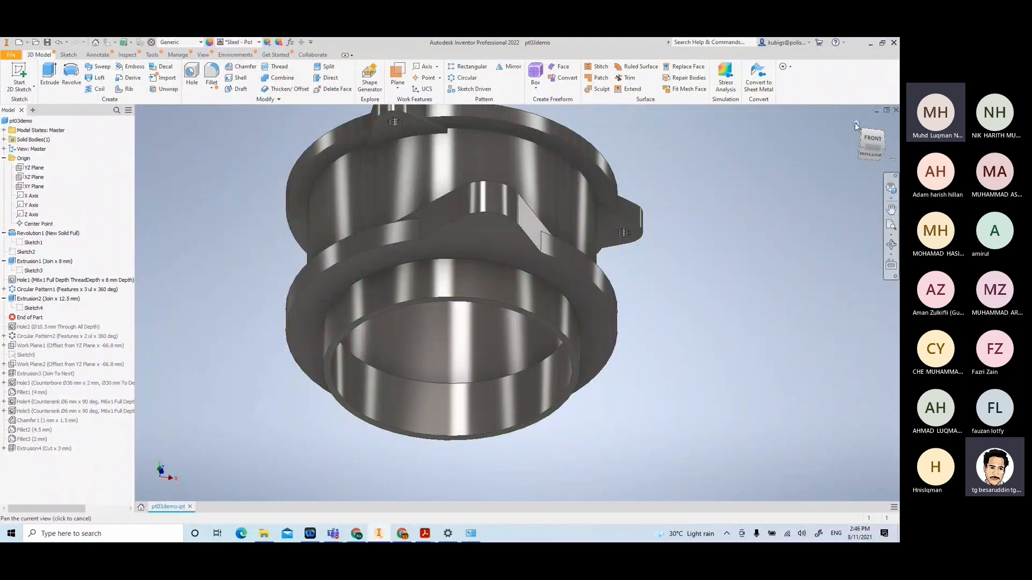
left_click(855, 125)
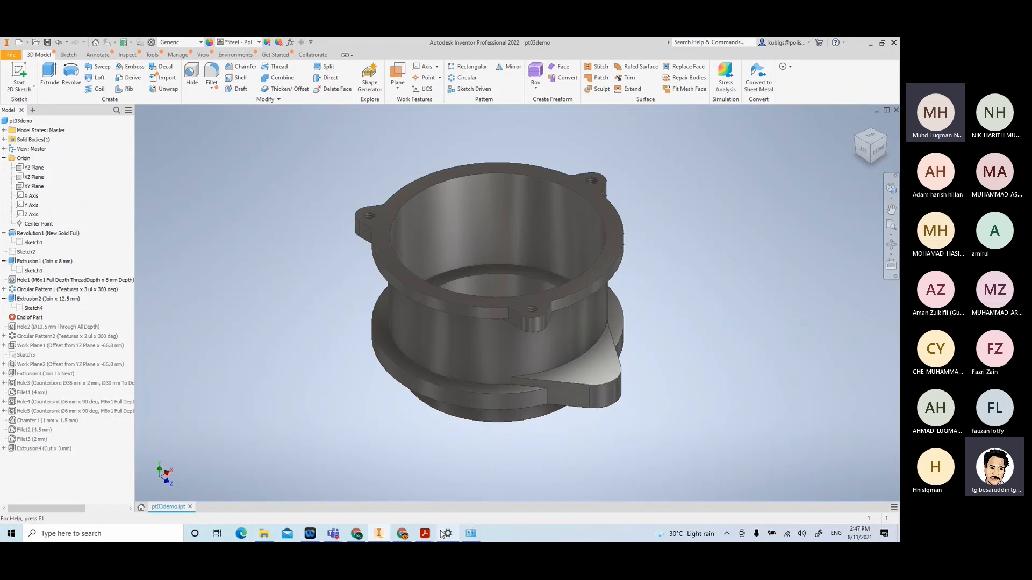
mouse_move(436, 521)
left_click(458, 506)
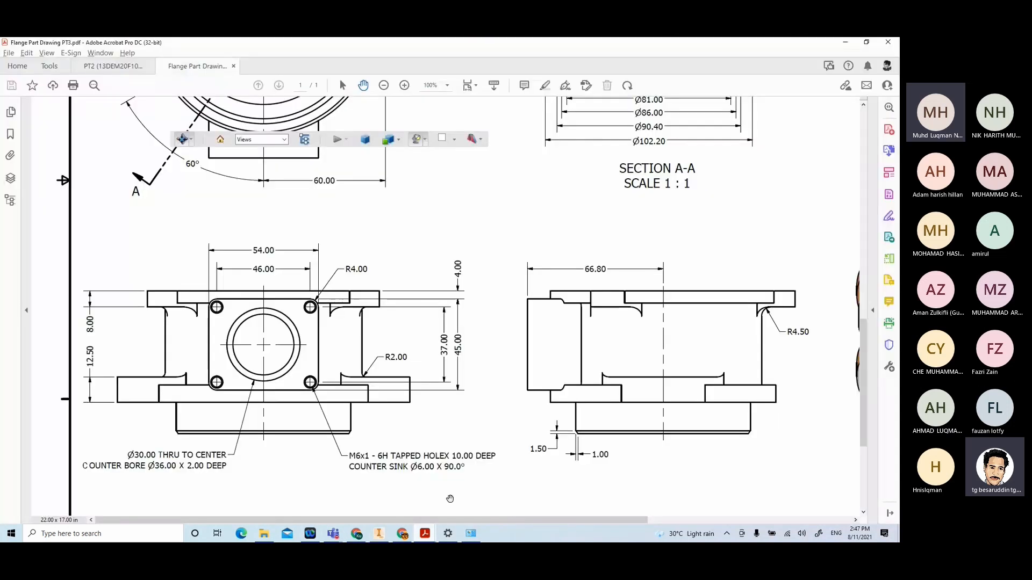
scroll(374, 328, "up", 3)
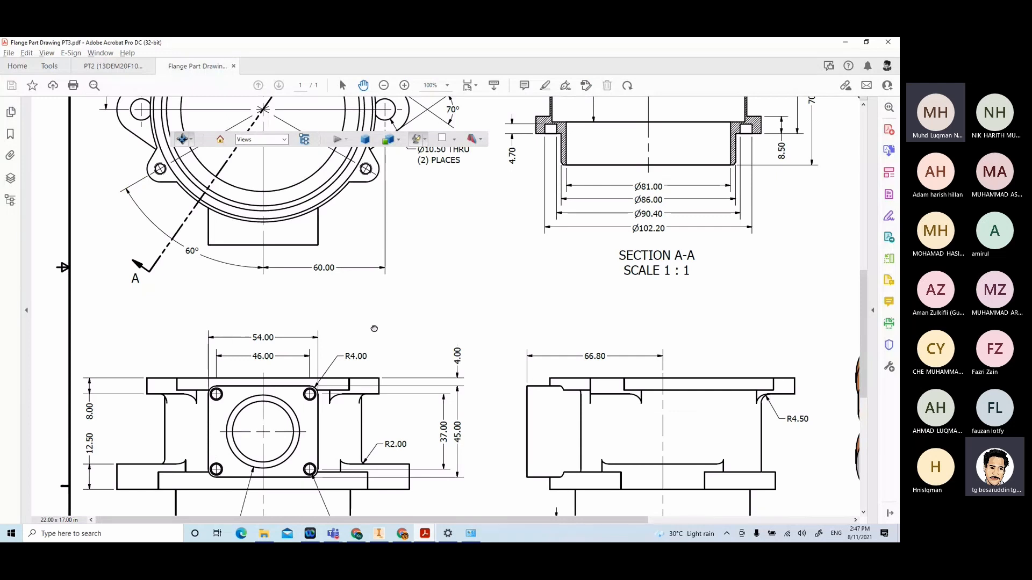
scroll(374, 328, "up", 4)
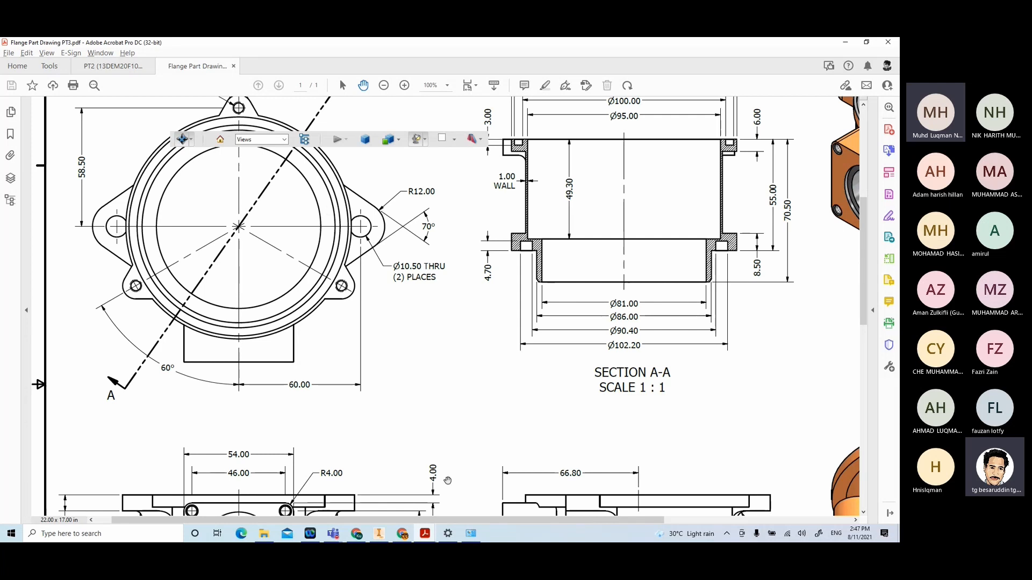
left_click(379, 534)
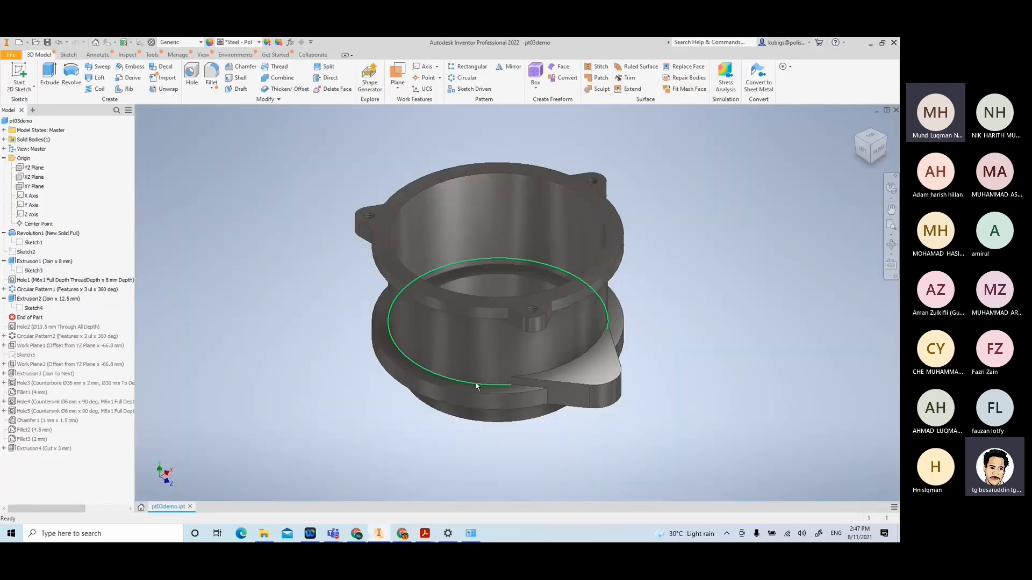
Start a hole on the lug's top face, centred on its rounded edge
scroll(646, 375, "down", 5)
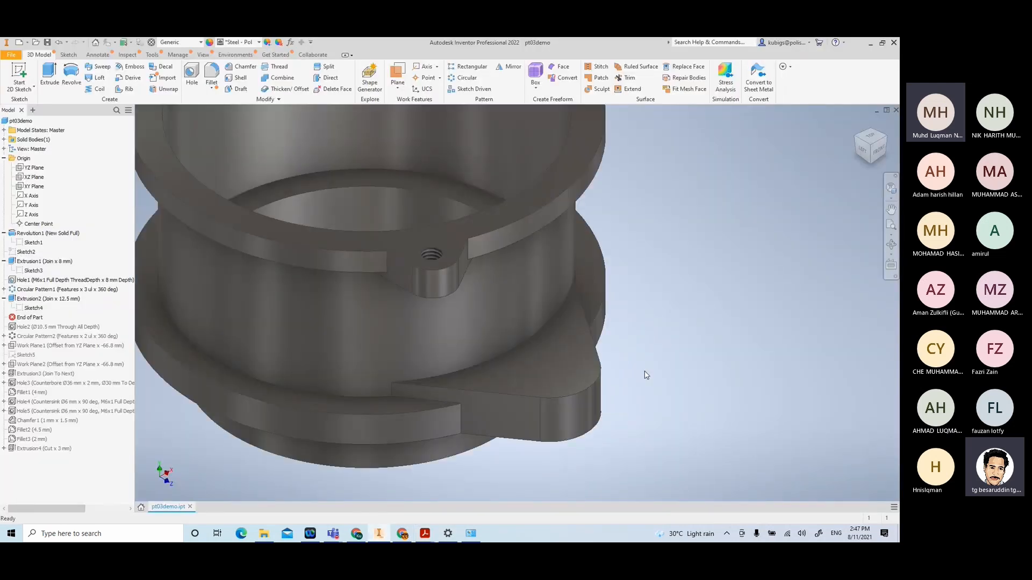
middle_click_drag(644, 372, 660, 339)
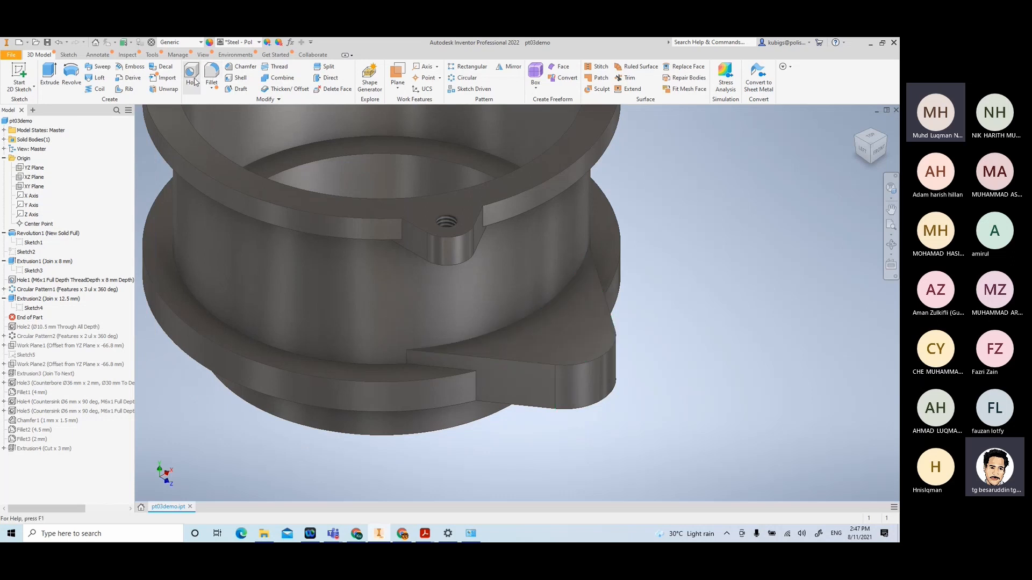
left_click(195, 74)
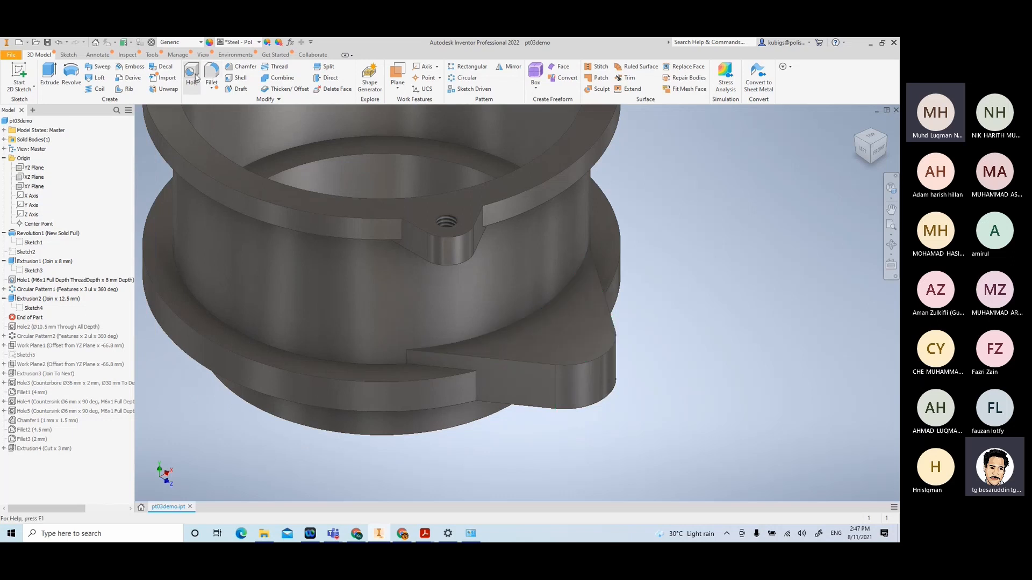
left_click(563, 335)
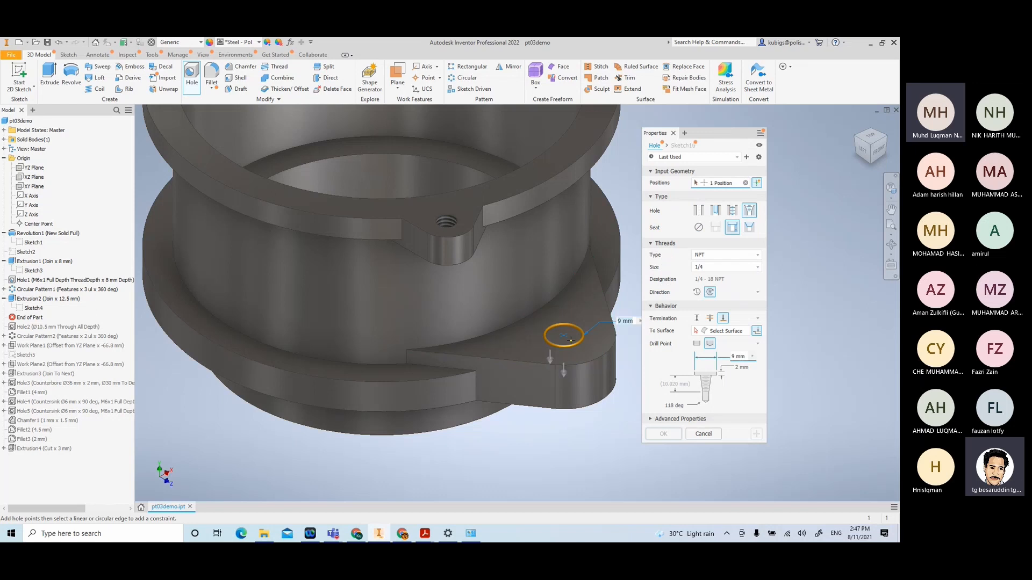
left_click(602, 361)
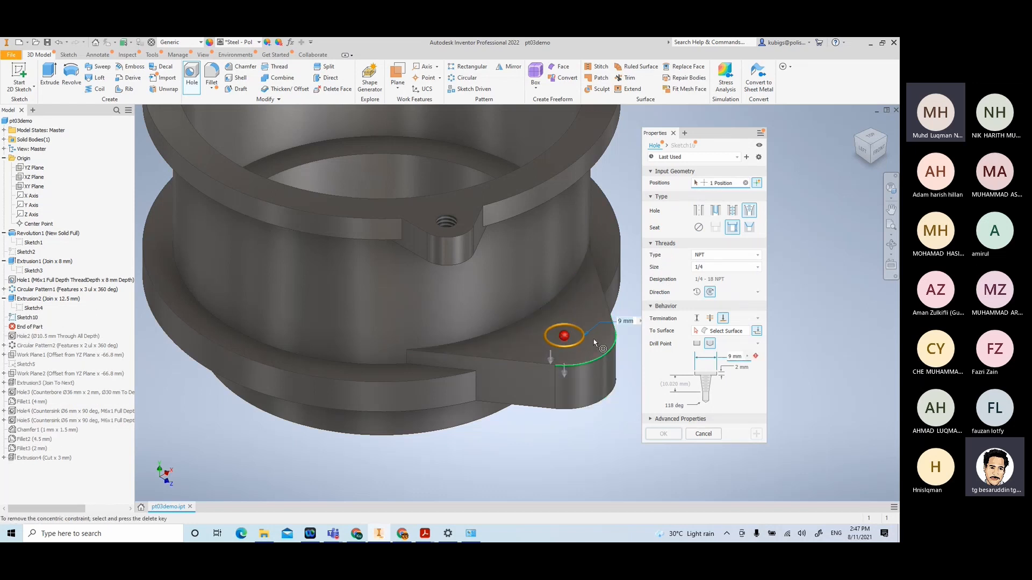
Set a simple, seatless Ø10.5 mm Through All hole, inspect the preview, then cancel
left_click(699, 210)
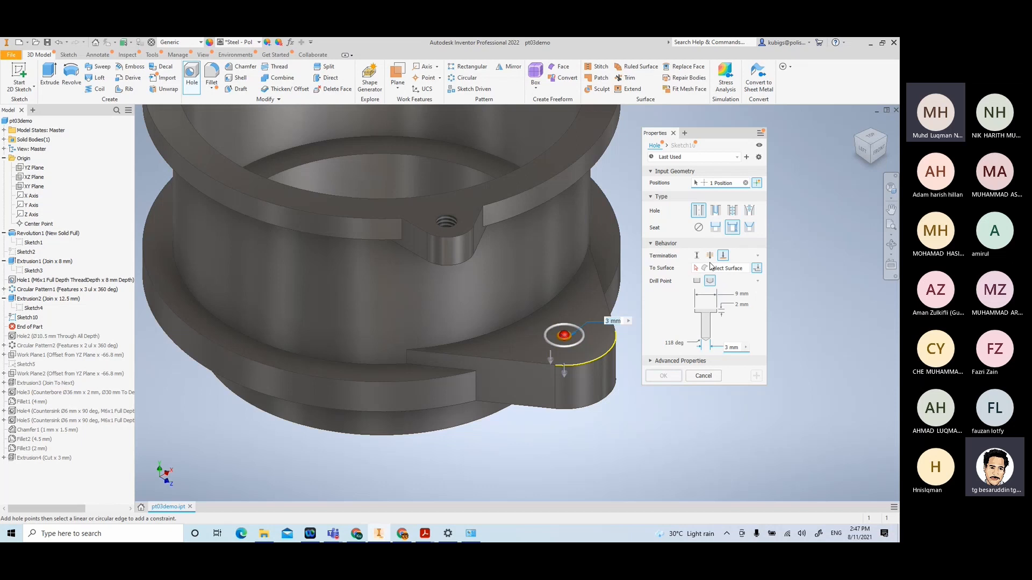
left_click(698, 228)
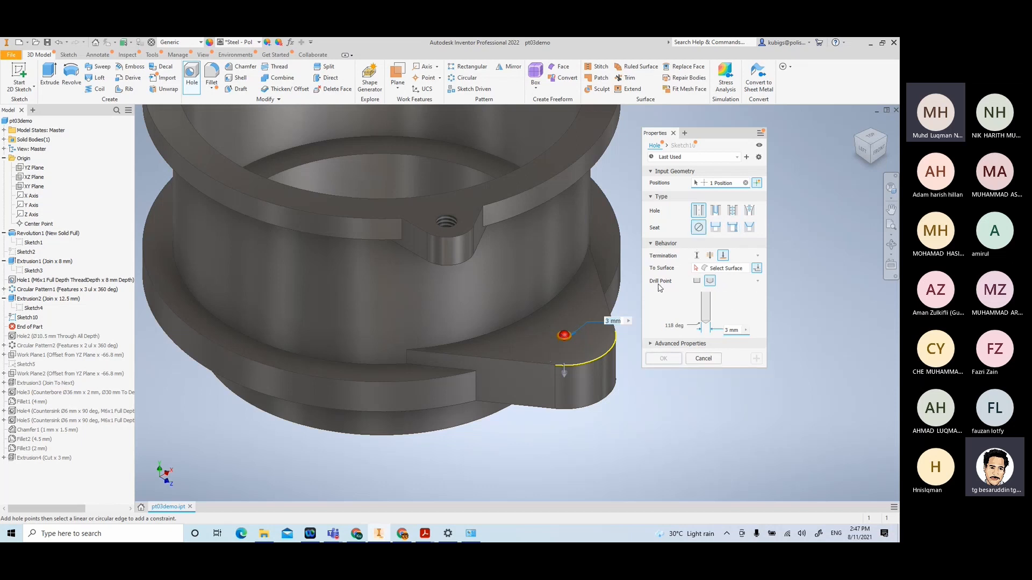
left_click(741, 333)
type("10.5")
left_click(709, 256)
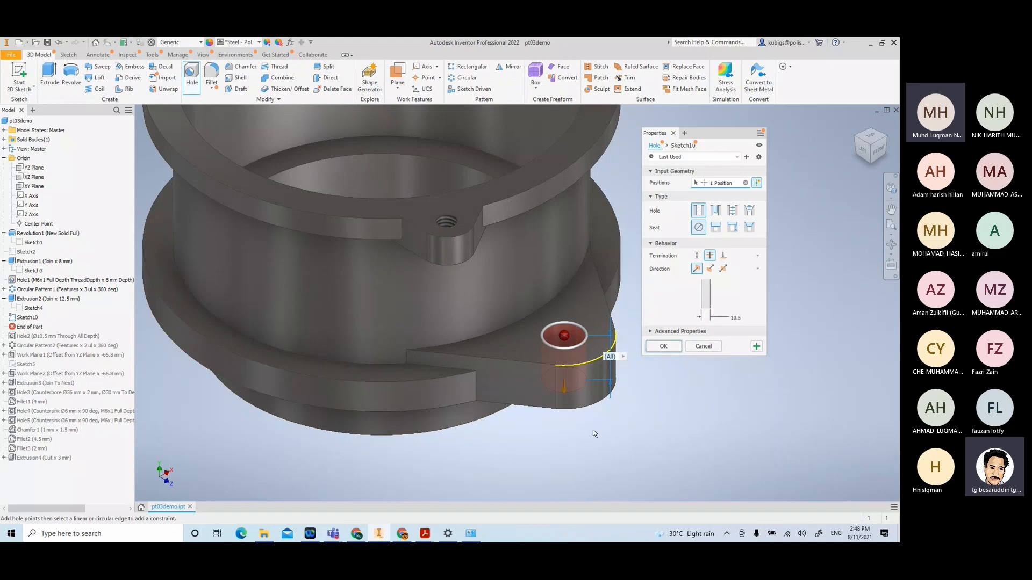
middle_click_drag(598, 433, 573, 386, "shift")
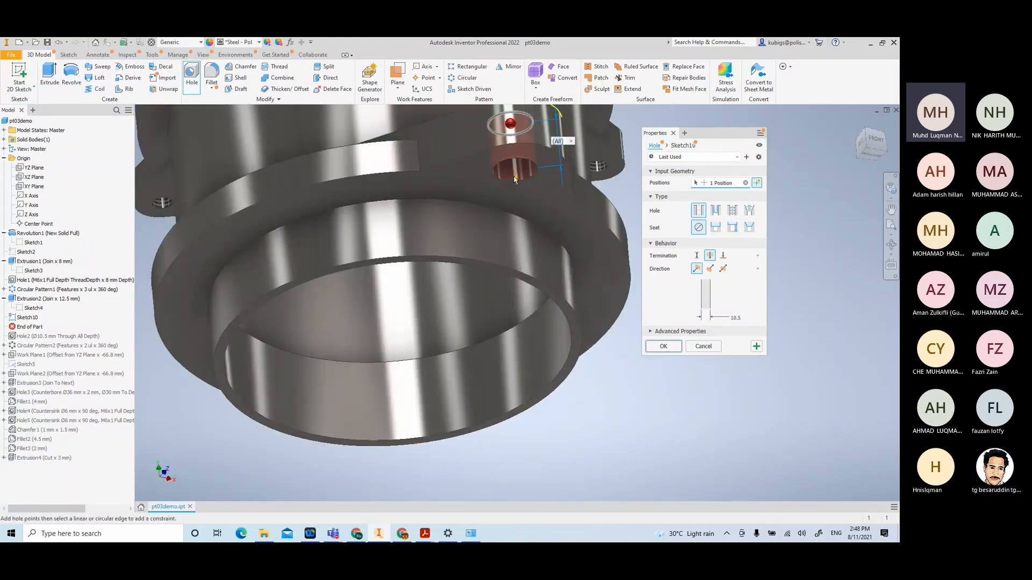
middle_click_drag(516, 180, 553, 232, "shift")
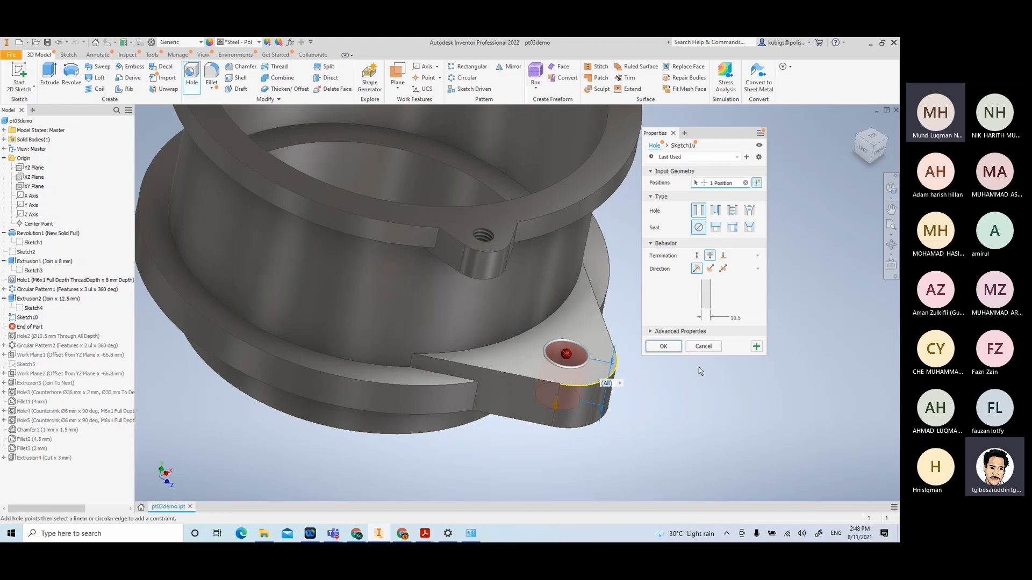
left_click(703, 346)
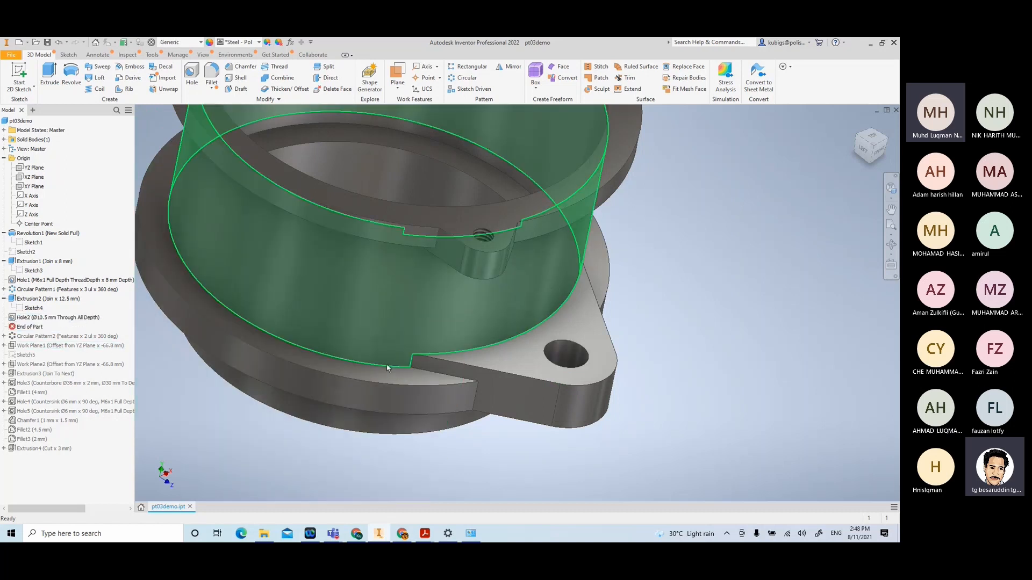
scroll(638, 440, "up", 3)
Roll the part forward past Circular Pattern2 and view both lugs from the top
middle_click_drag(625, 464, 647, 405)
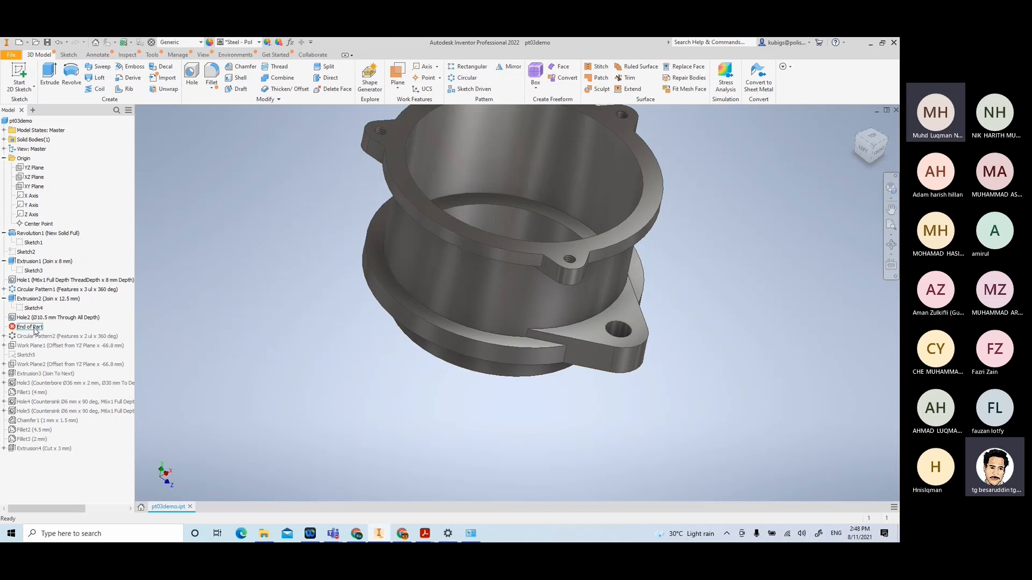
left_click_drag(34, 327, 32, 337)
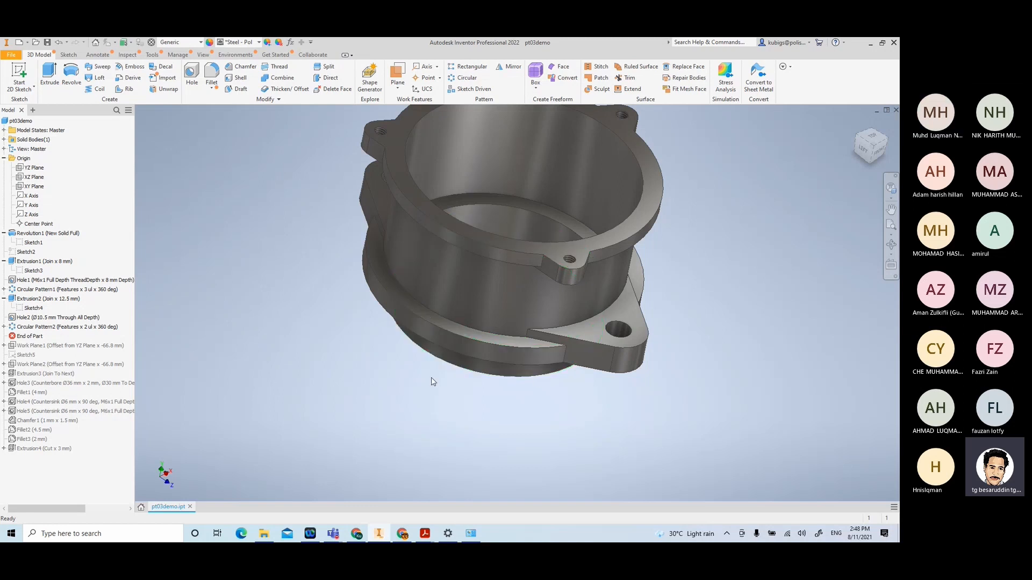
middle_click_drag(501, 377, 572, 370, "shift")
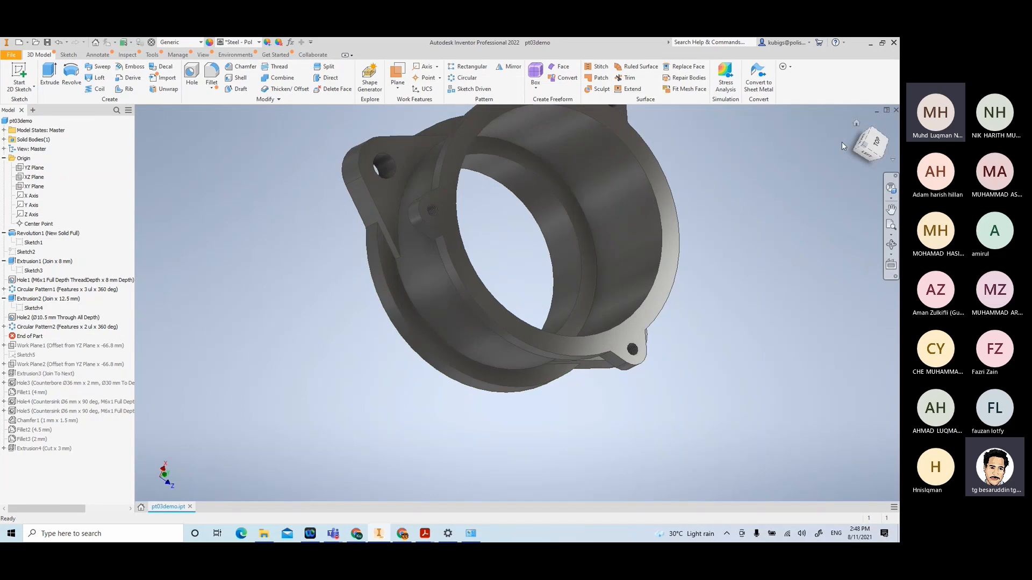
left_click(871, 144)
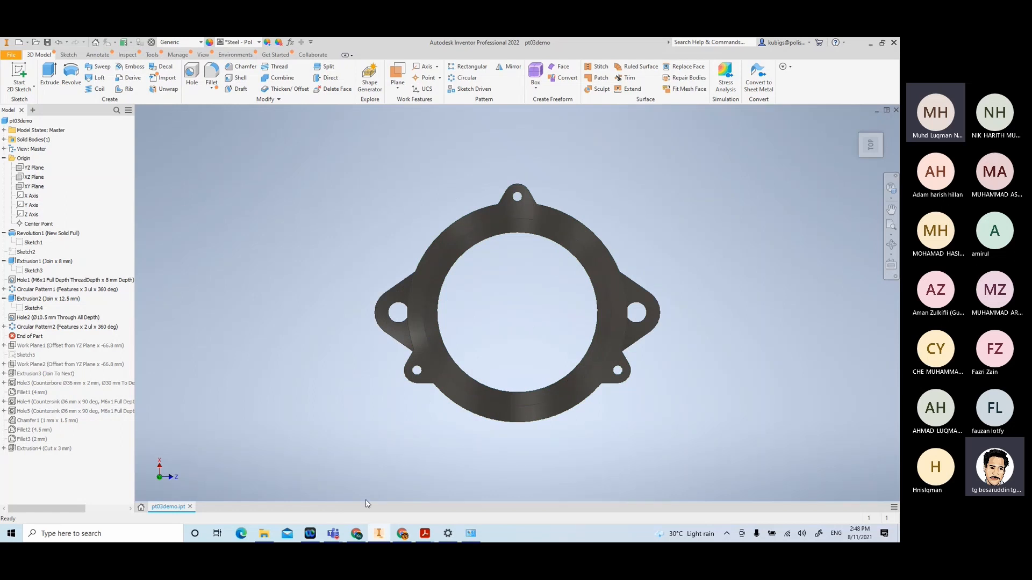
mouse_move(431, 537)
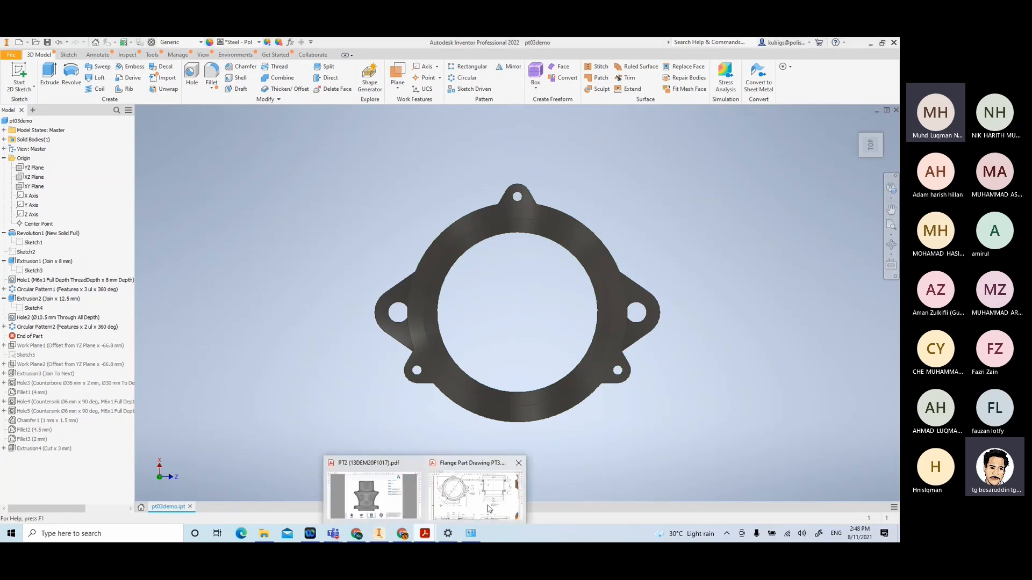
left_click(487, 469)
scroll(487, 369, "up", 4)
scroll(488, 369, "left", 1)
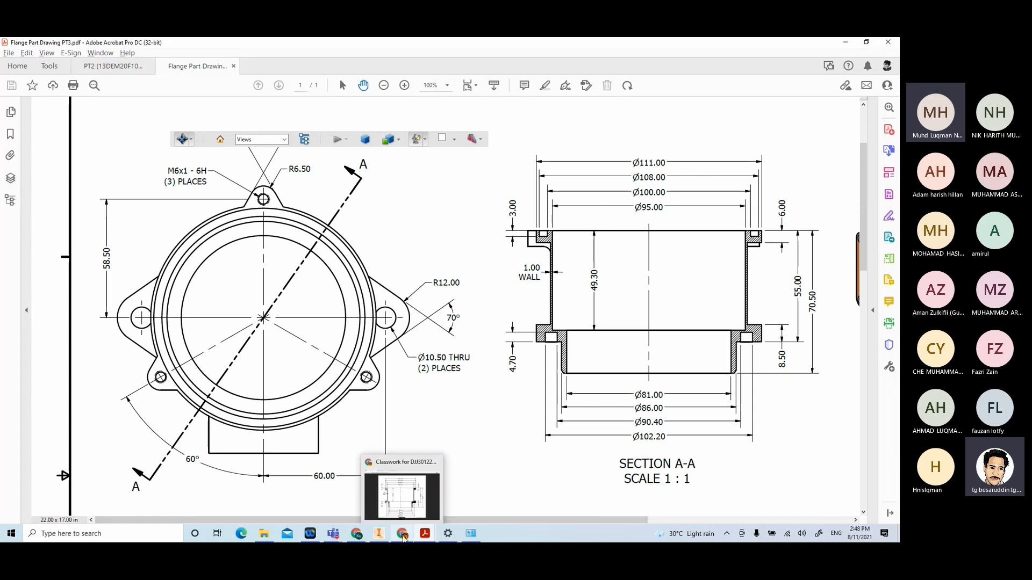
left_click(381, 535)
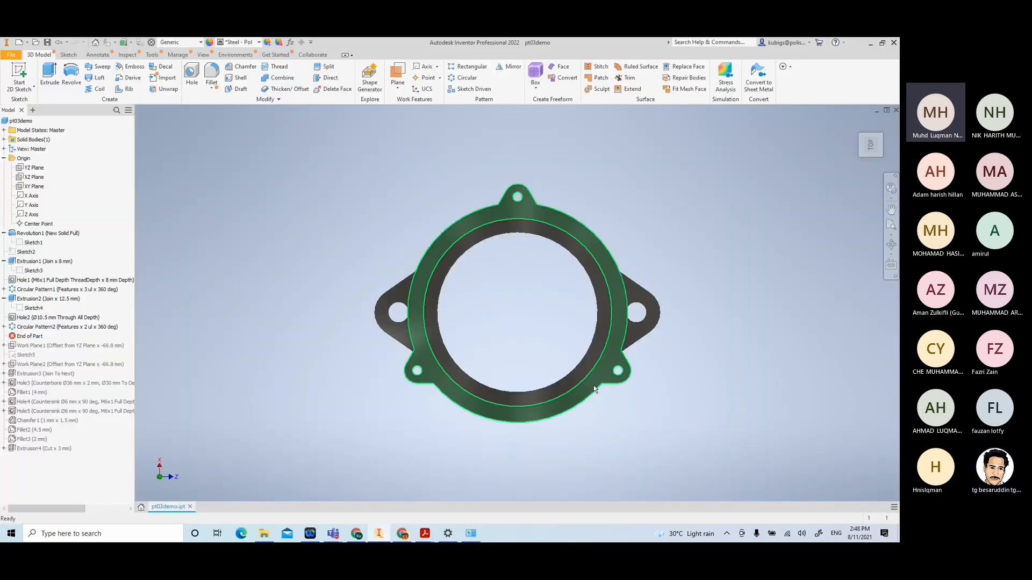
From the Home view, roll forward past Work Plane1 and turn on its visibility
left_click(856, 125)
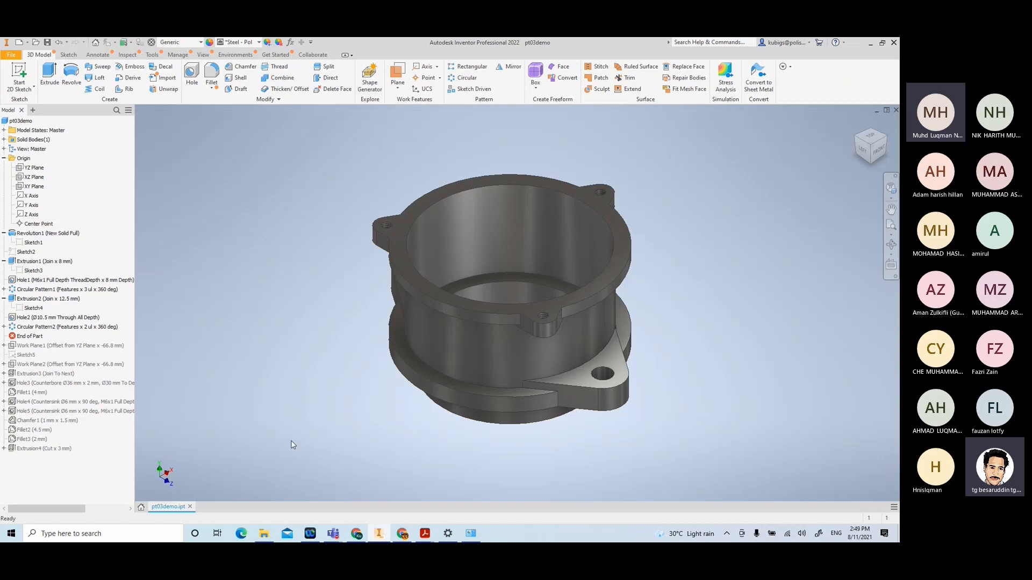
left_click_drag(27, 336, 30, 347)
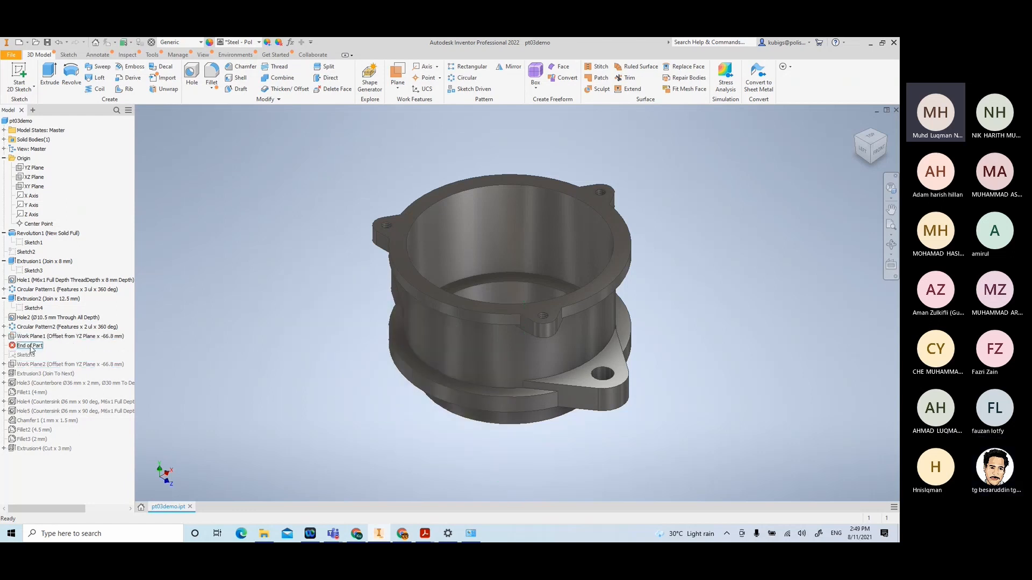
left_click(67, 338)
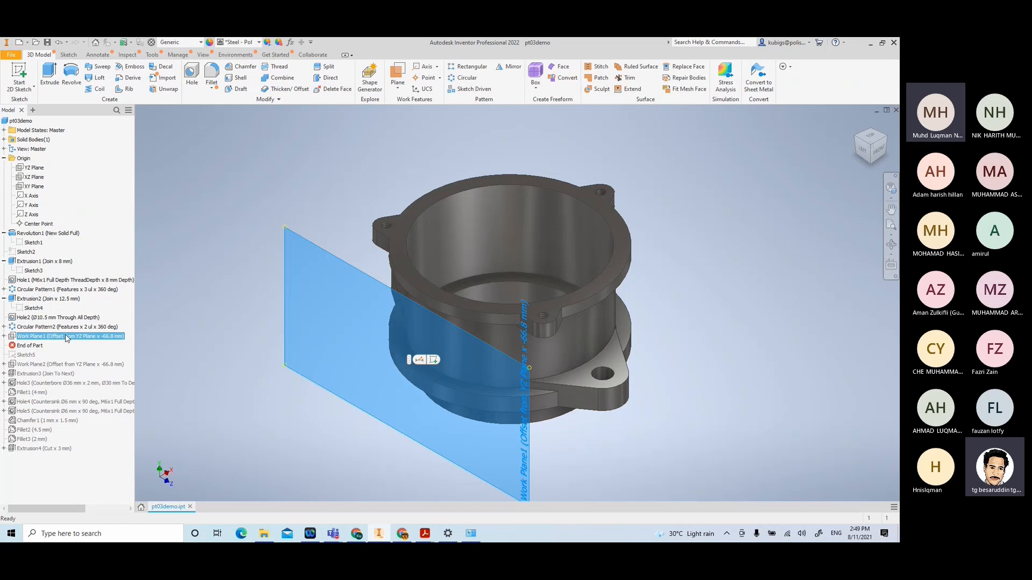
right_click(67, 338)
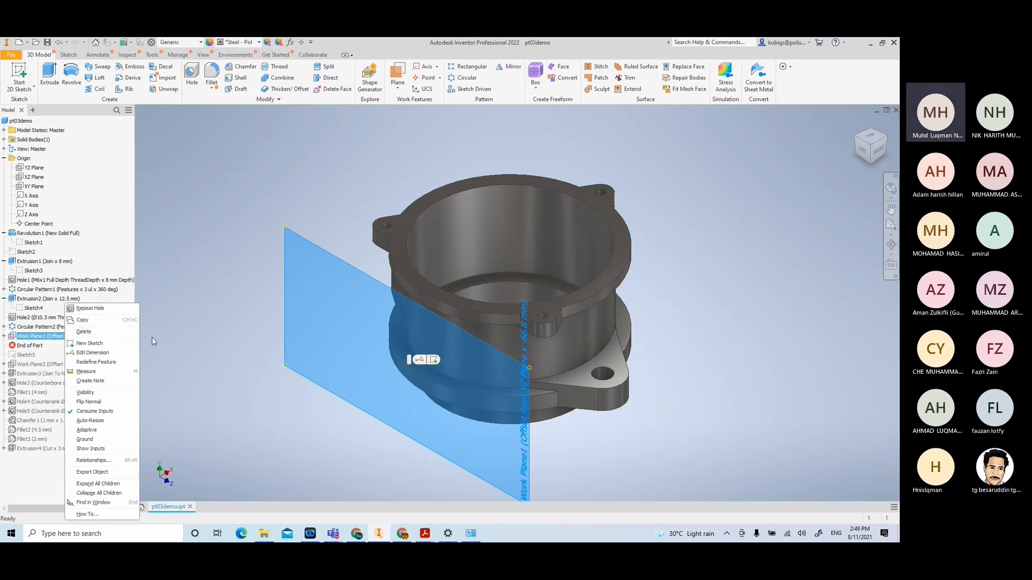
left_click(282, 410)
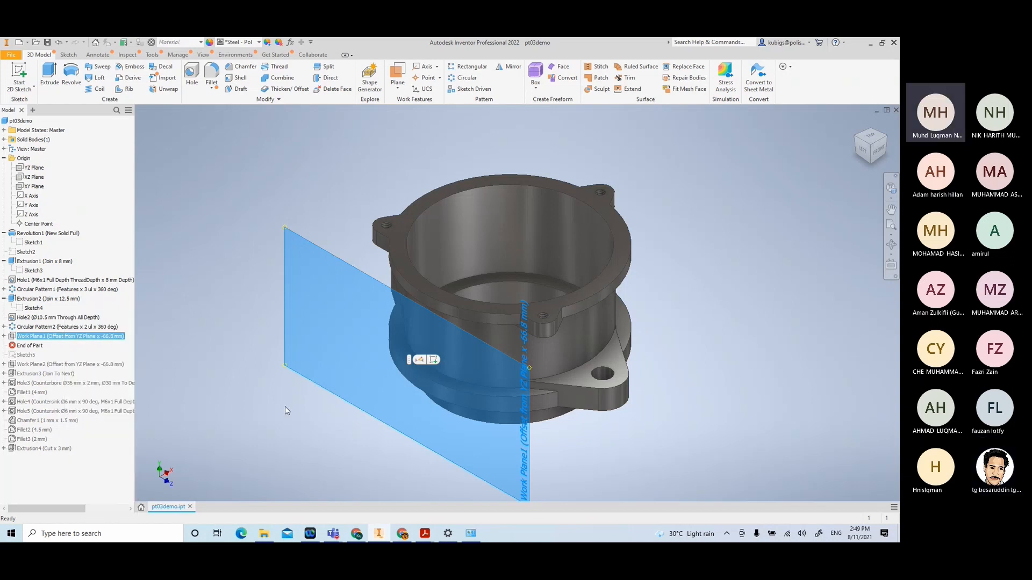
left_click(347, 407)
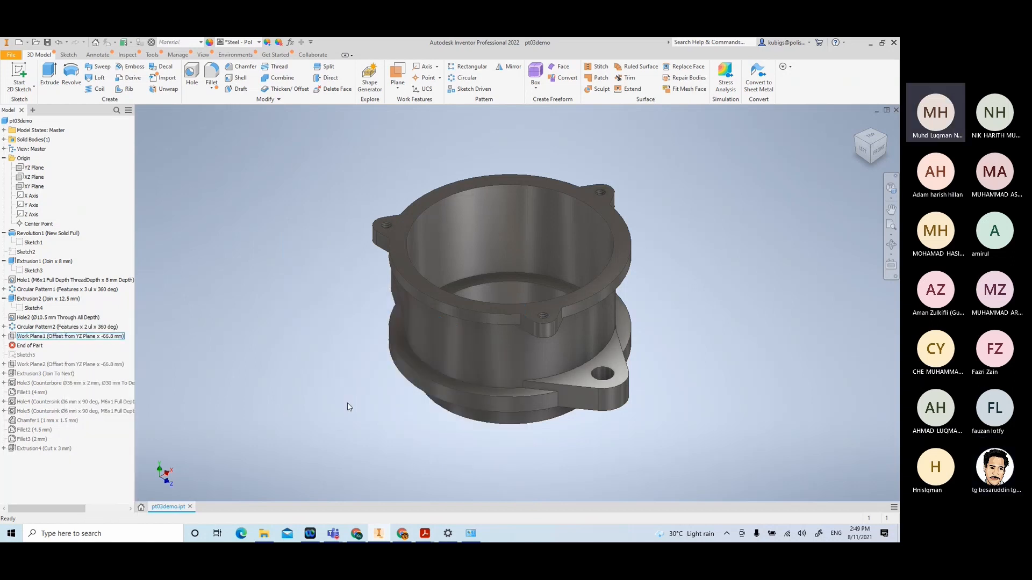
right_click(100, 336)
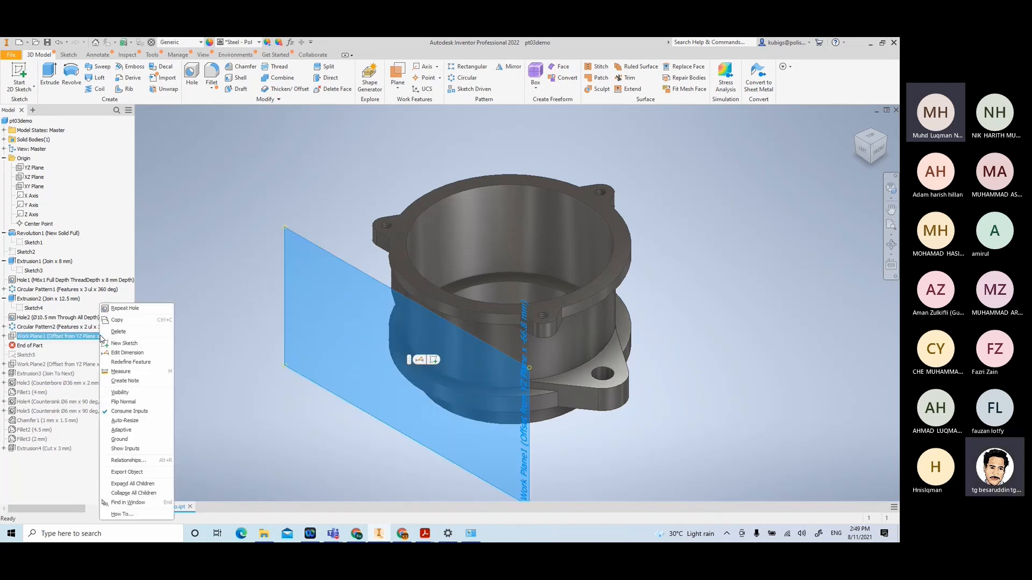
left_click(112, 392)
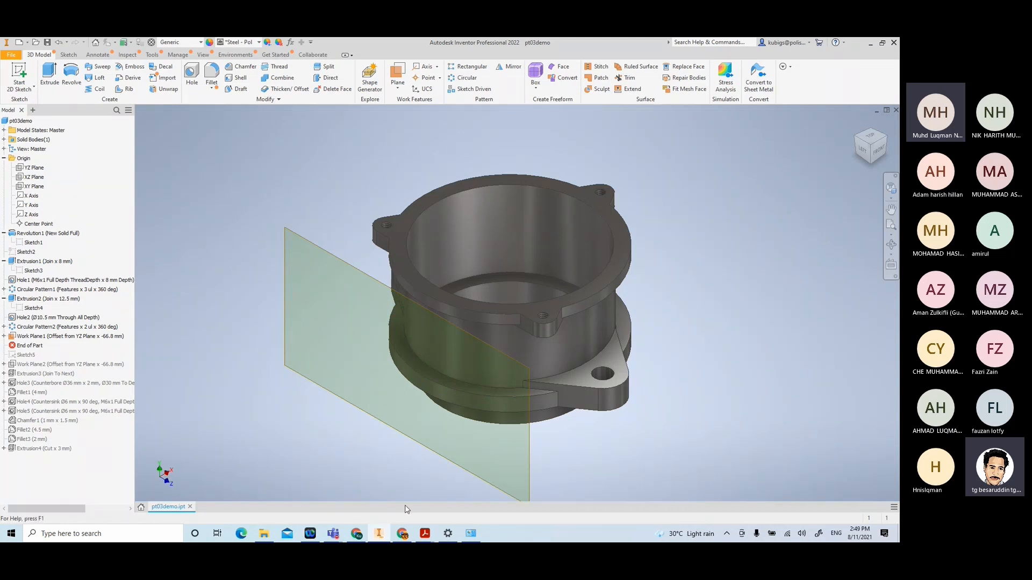
Check the side view of the PT3 flange drawing in Acrobat, then return to Inventor
mouse_move(427, 540)
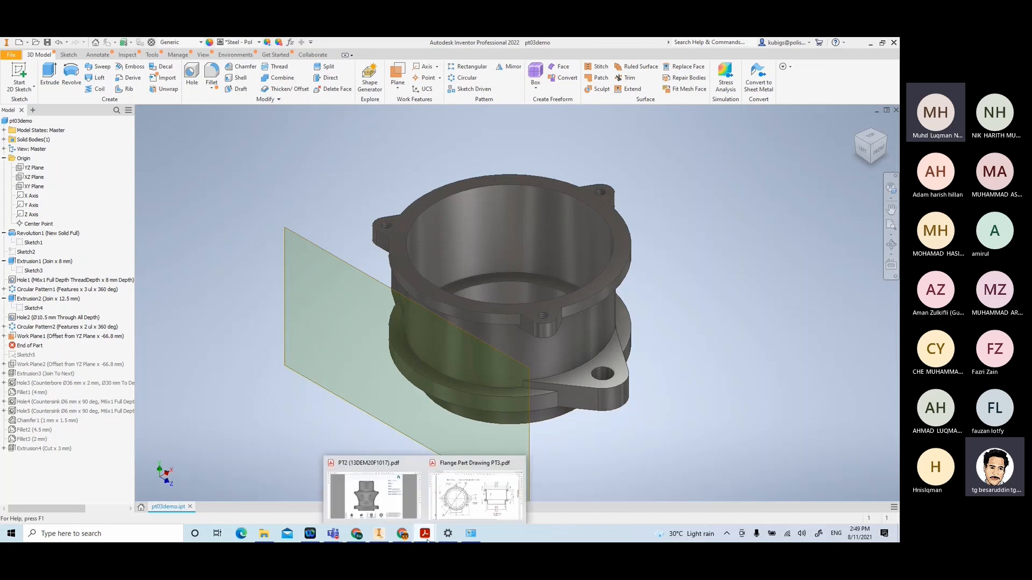
left_click(495, 503)
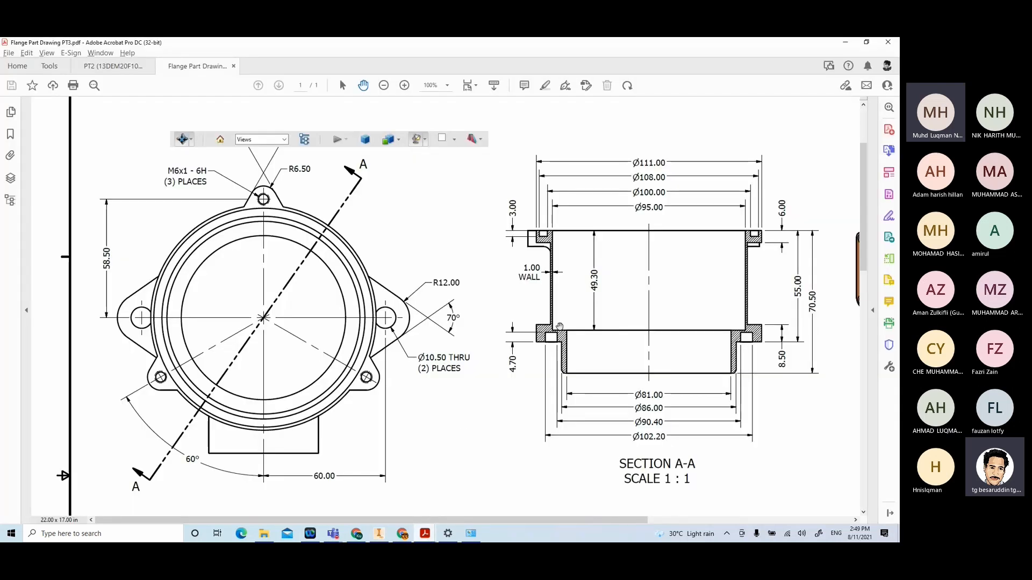
scroll(525, 332, "up", 3)
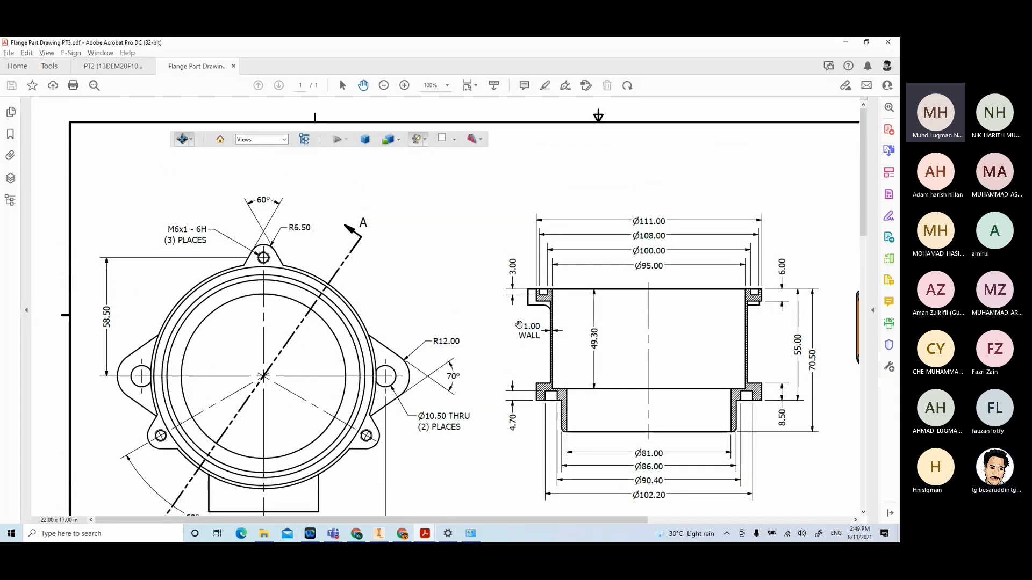
scroll(528, 395, "down", 3)
scroll(527, 394, "down", 3)
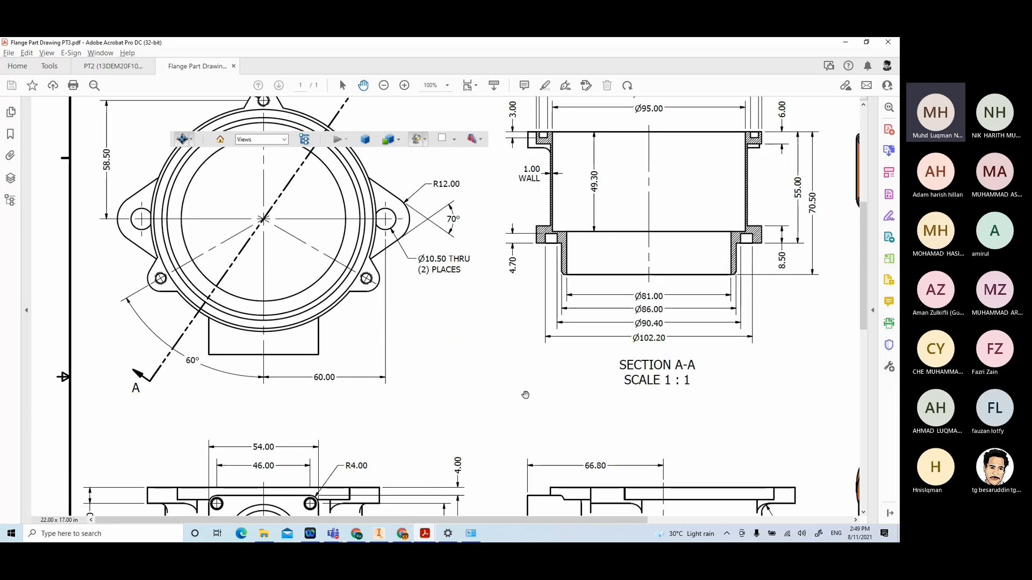
scroll(516, 205, "down", 10)
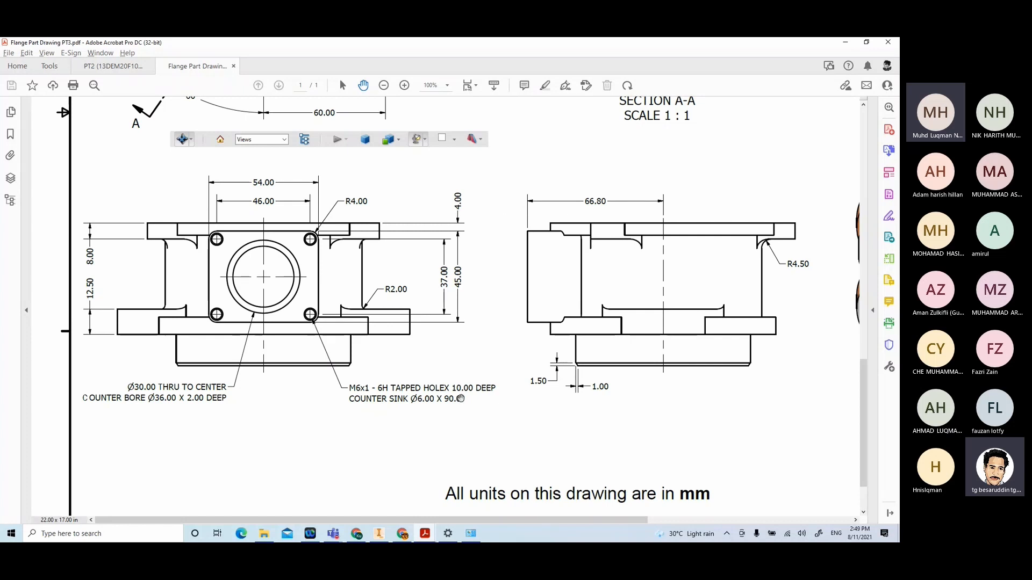
left_click(380, 533)
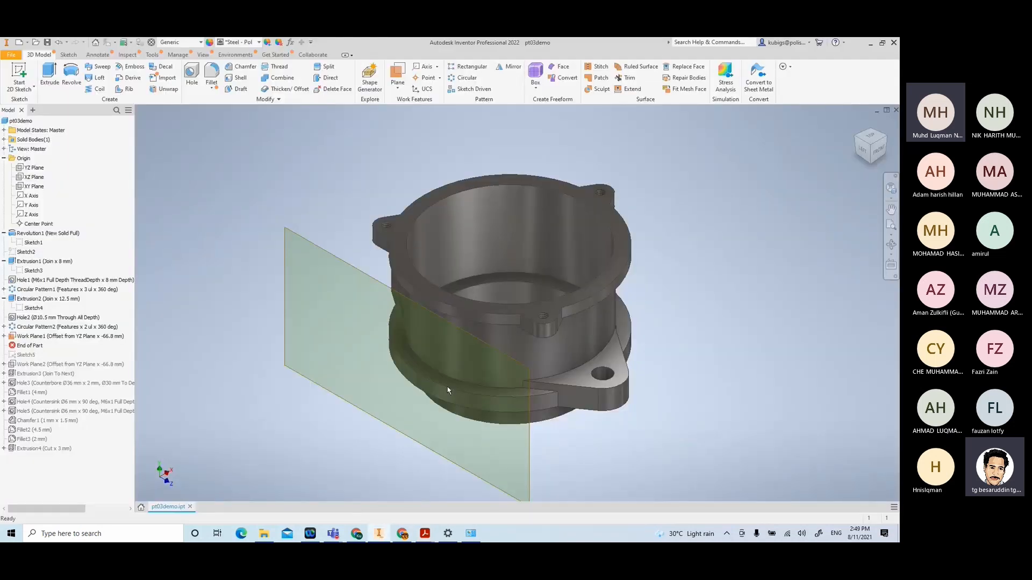
Roll the part back above Work Plane1 and drag a new plane -78 mm off the YZ Plane
left_click_drag(31, 345, 35, 335)
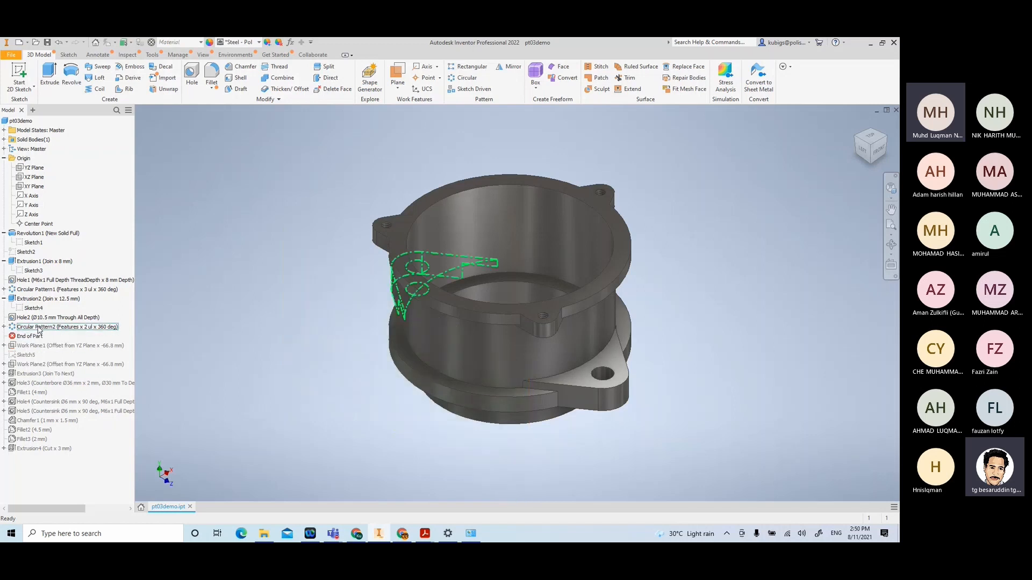
left_click(321, 370)
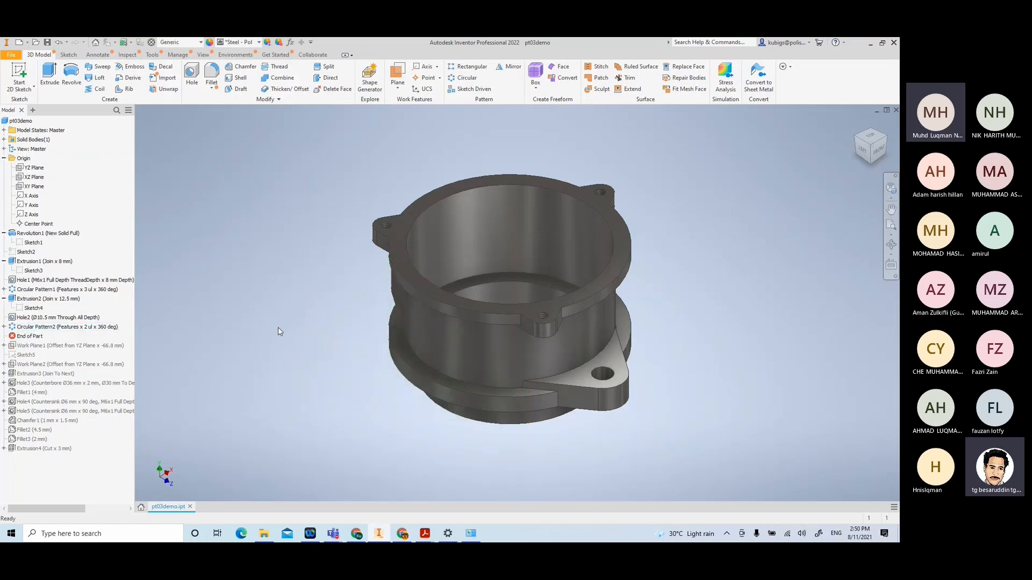
left_click(399, 73)
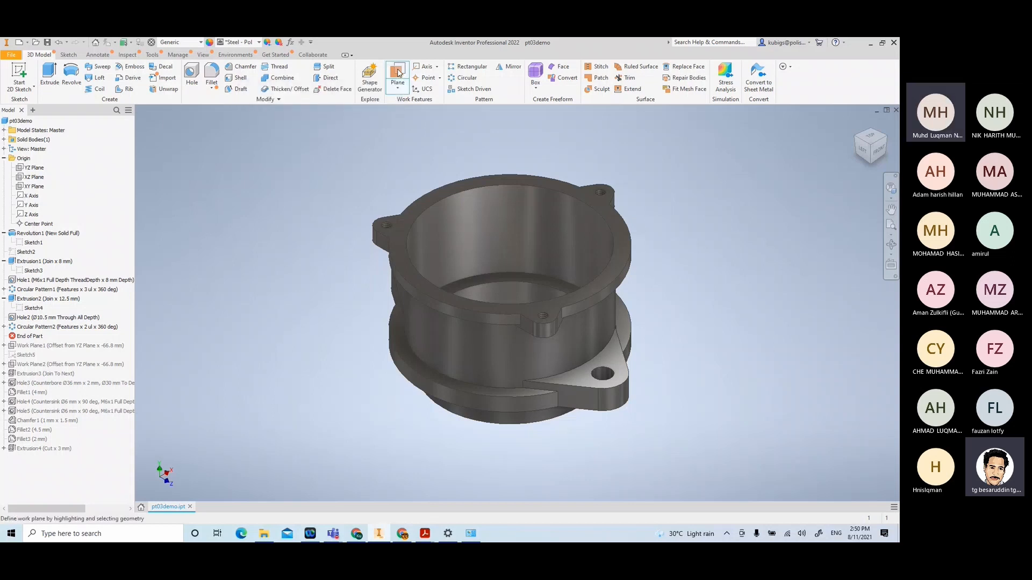
left_click(38, 170)
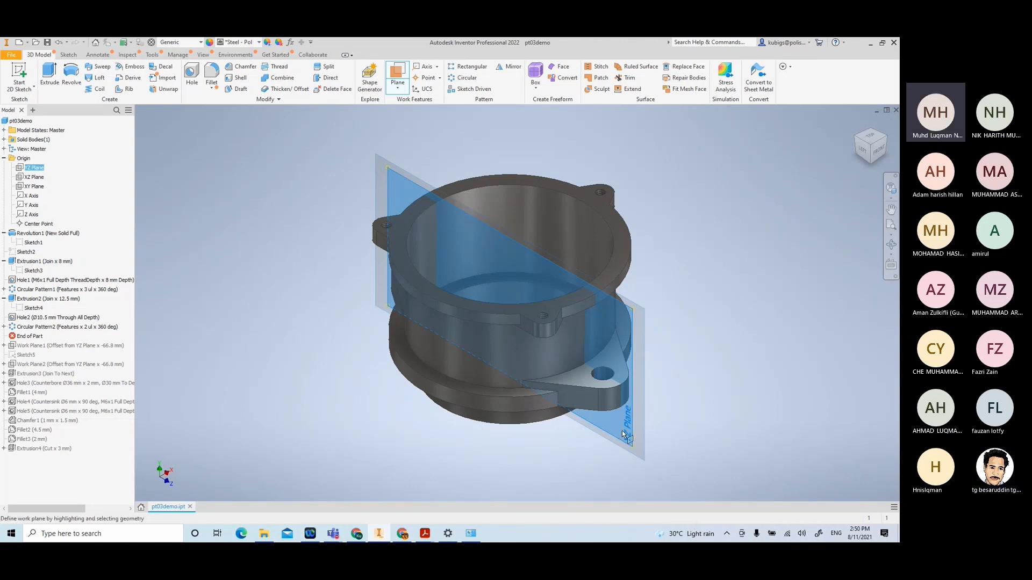
left_click_drag(622, 430, 476, 458)
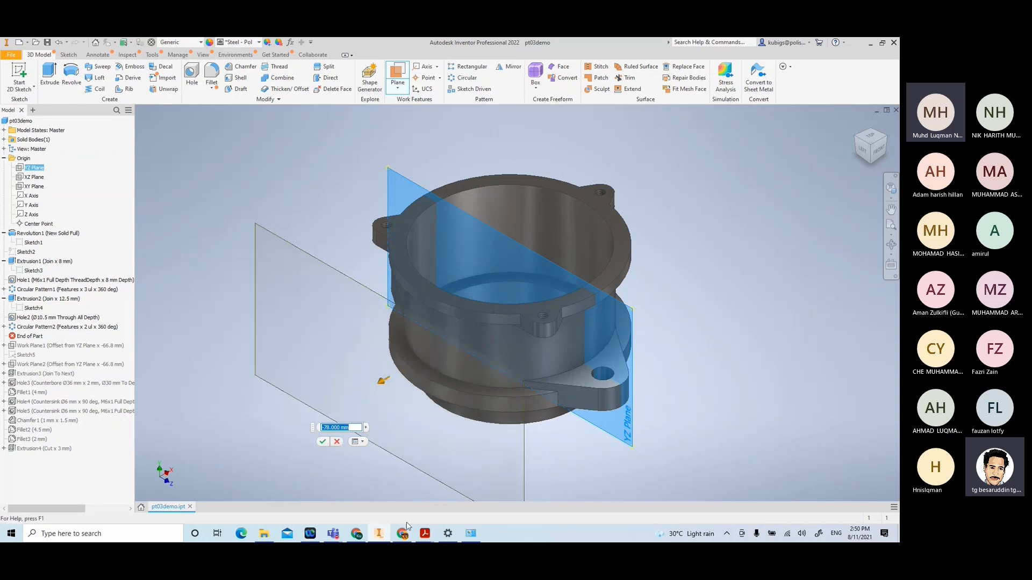
mouse_move(426, 536)
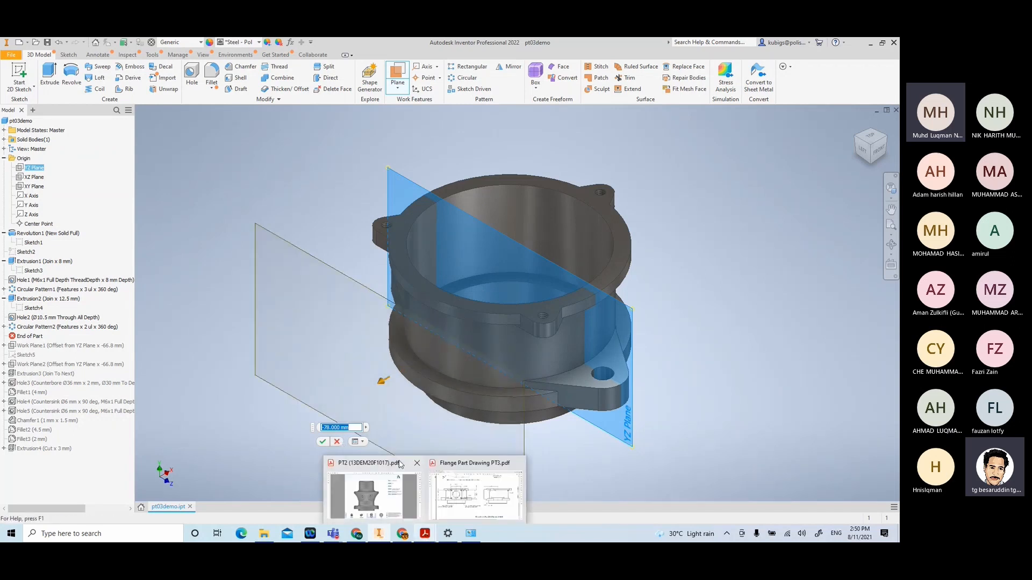
View the whole PT3 drawing sheet at 66.7% in Acrobat, then return to Inventor
left_click(463, 498)
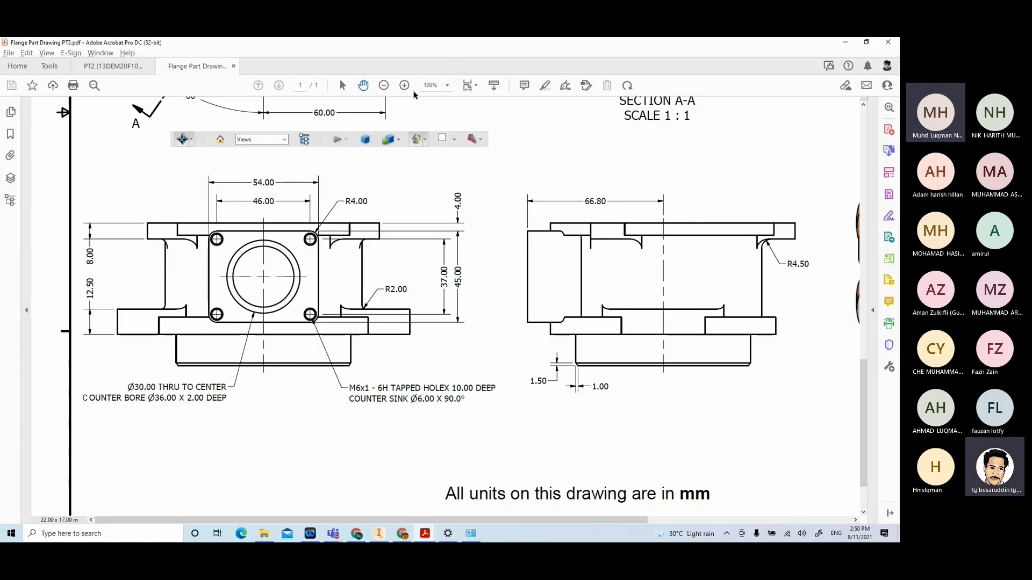
left_click(383, 85)
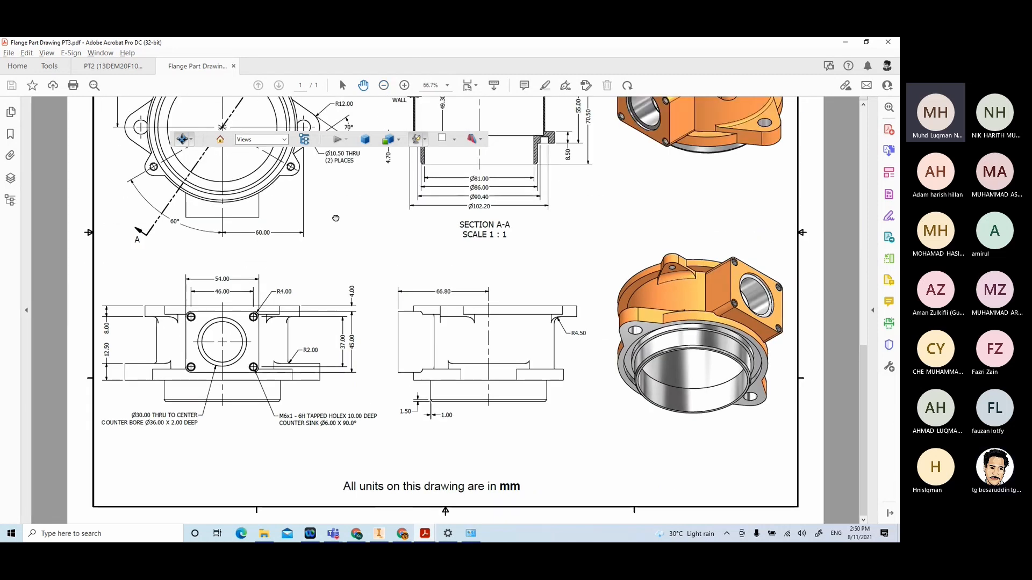
scroll(454, 383, "up", 5)
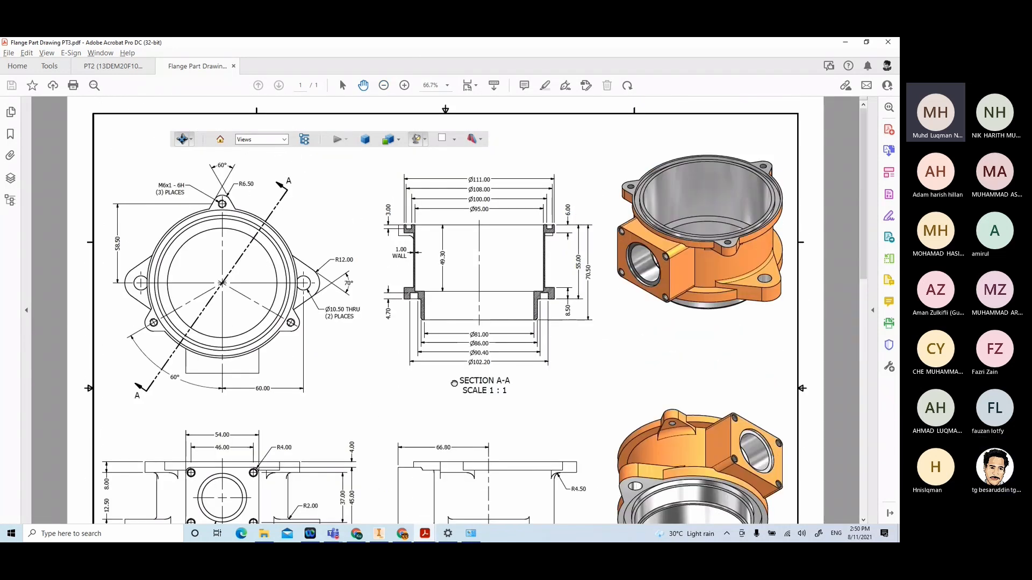
scroll(451, 370, "down", 1)
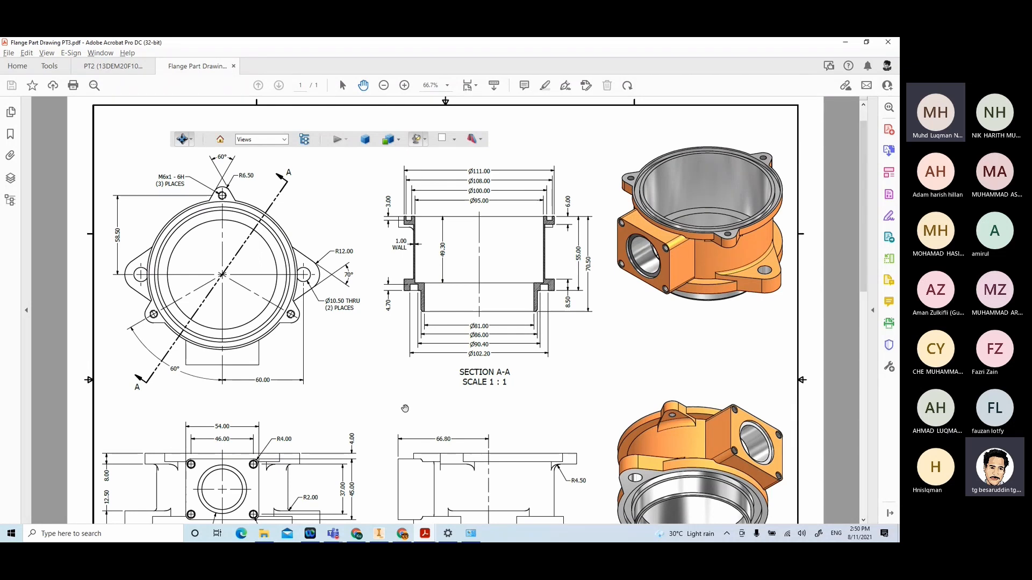
scroll(405, 408, "down", 2)
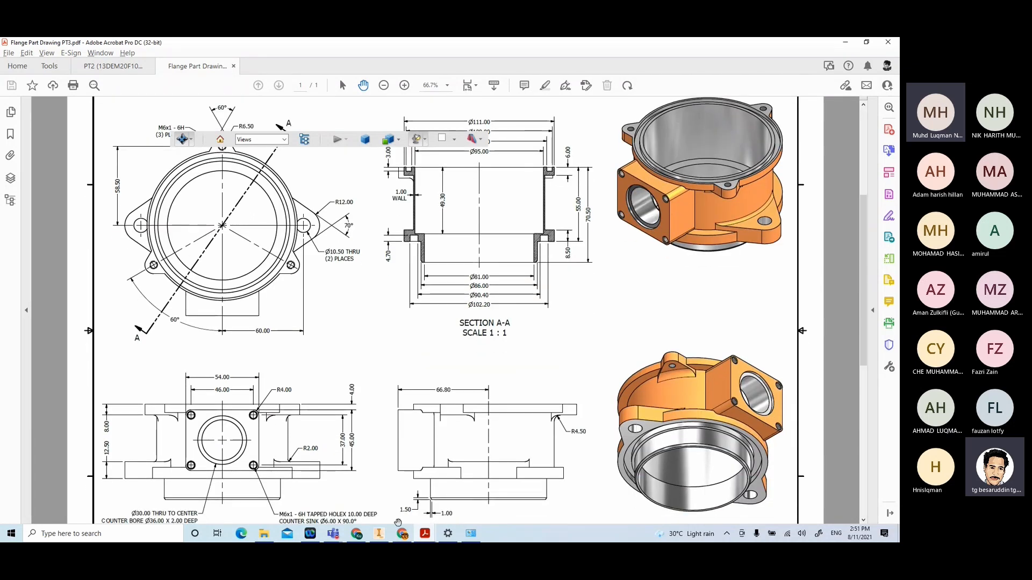
left_click(379, 534)
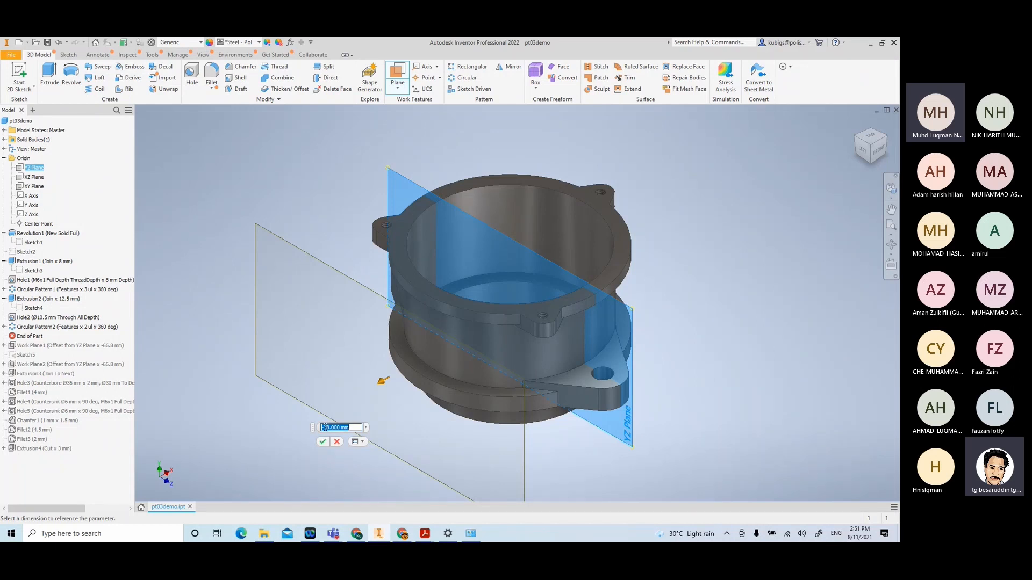
Create Work Plane3 at -66.8 mm from the YZ Plane, then delete it
key("BackSpace")
type("-66.8")
key("Return")
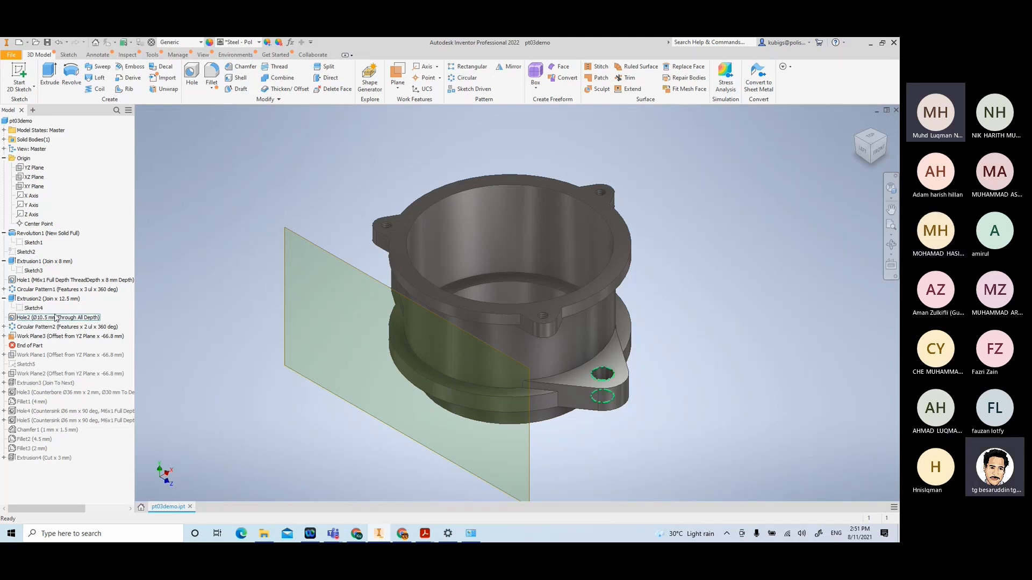
left_click(74, 337)
right_click(74, 341)
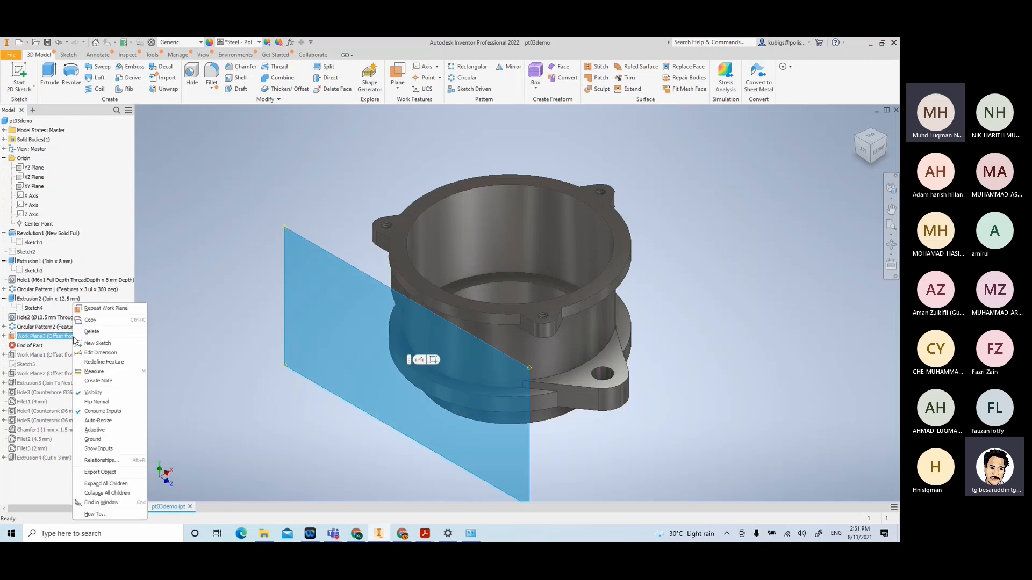
left_click(93, 331)
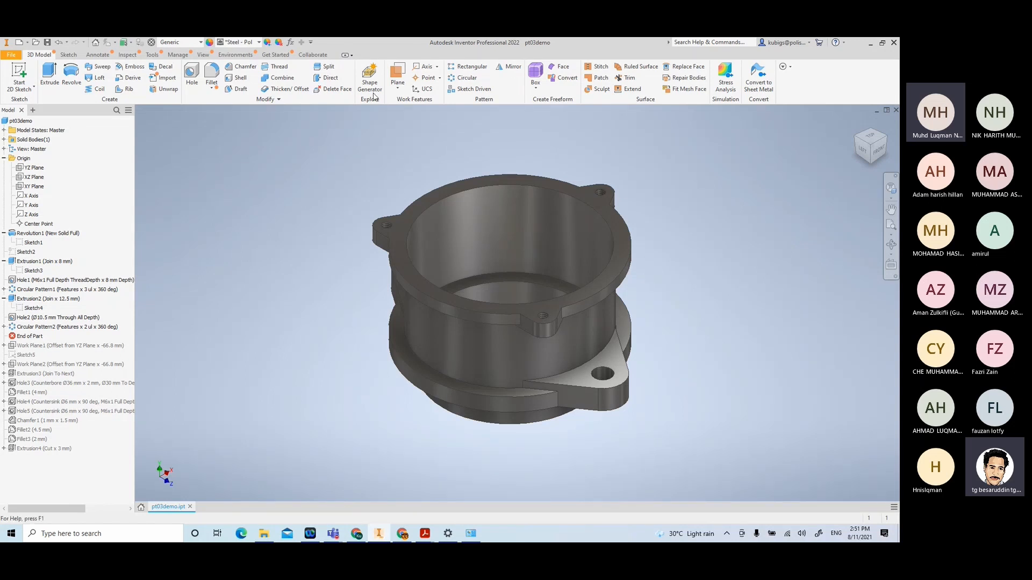
Create Work Plane4 offset -66.8 mm from the YZ Plane and select it in the browser
left_click(398, 77)
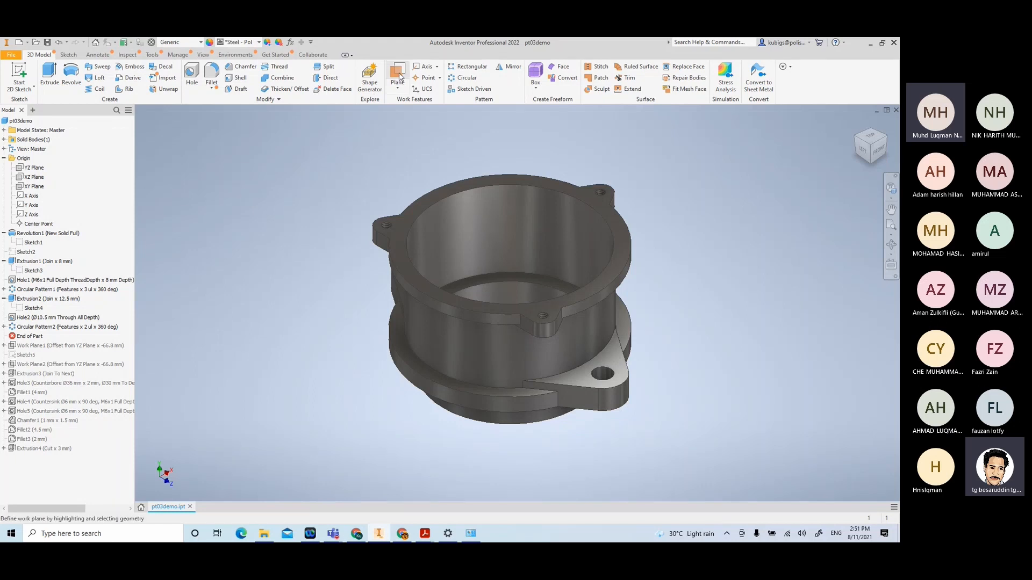
left_click(34, 168)
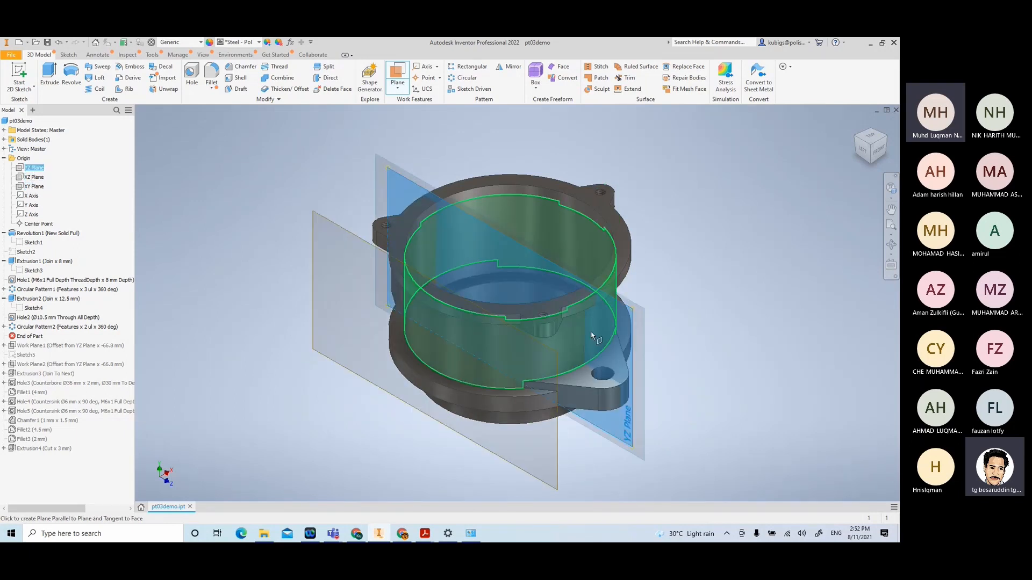
left_click_drag(621, 434, 518, 510)
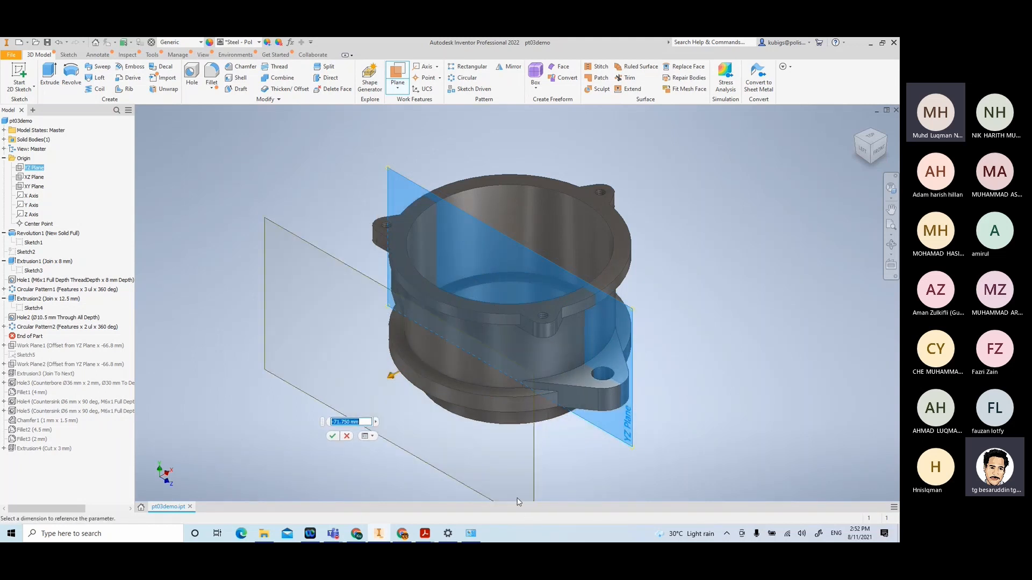
type("-66.8")
key("Return")
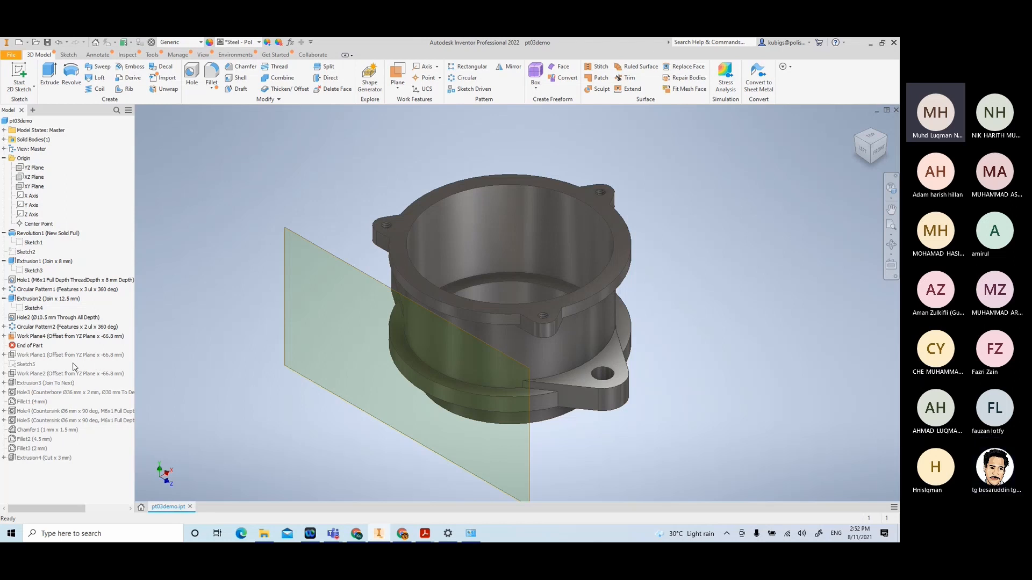
left_click(75, 337)
right_click(78, 336)
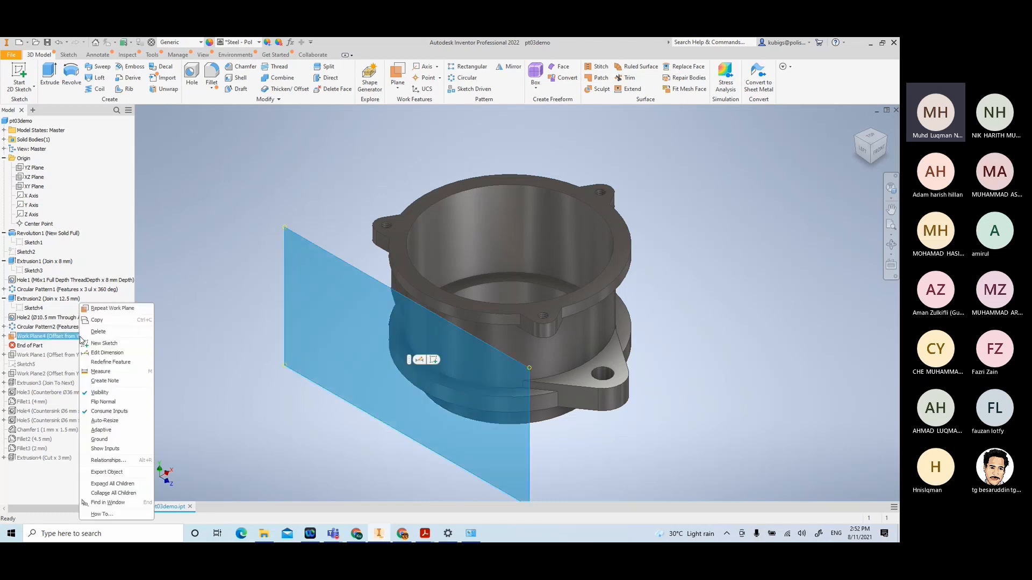
Delete Work Plane4, roll End of Part below Work Plane1 and Sketch5, and edit Sketch5
left_click(98, 332)
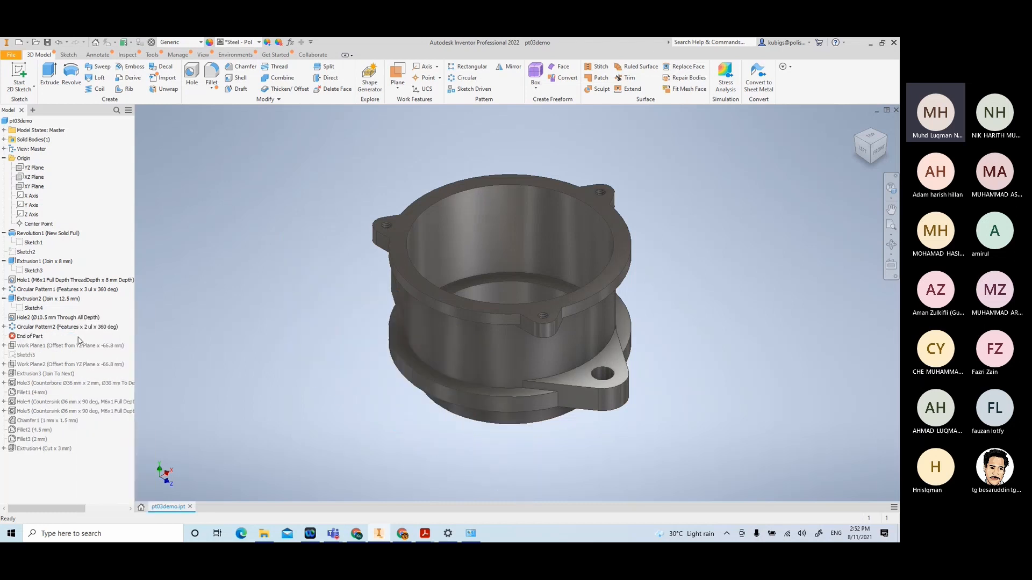
left_click_drag(29, 336, 29, 353)
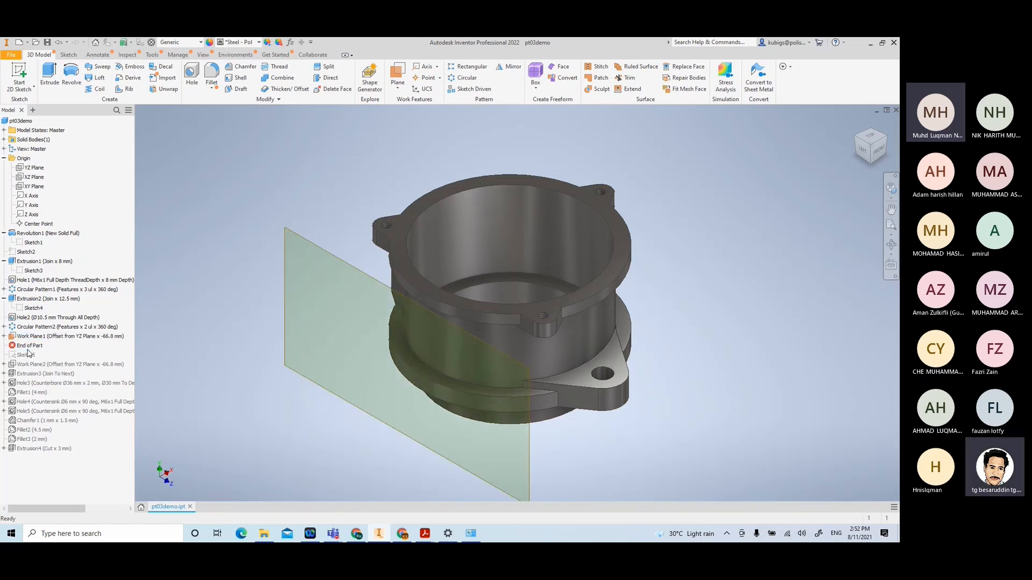
left_click(19, 354)
left_click(210, 336)
left_click_drag(23, 345, 33, 363)
double_click(26, 346)
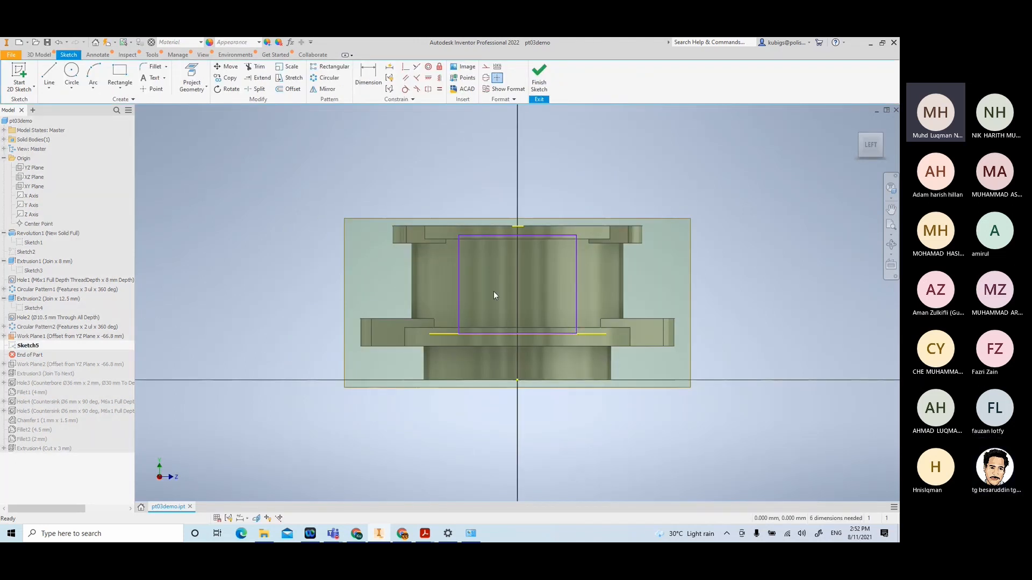
Dimension Sketch5's rectangle 54 mm wide and 45 mm tall, then bring up the PT3 drawing PDF
key("d")
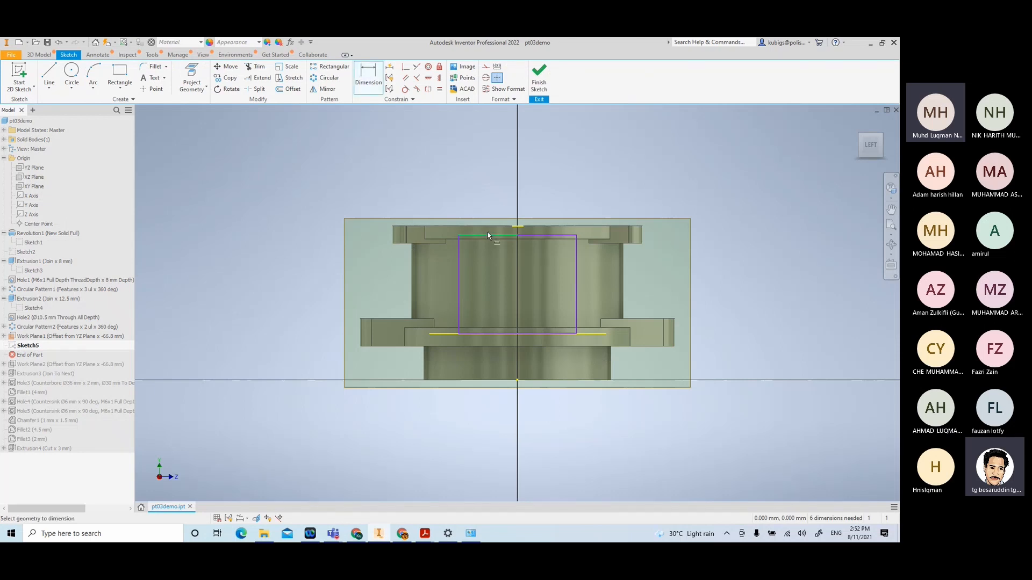
left_click(458, 259)
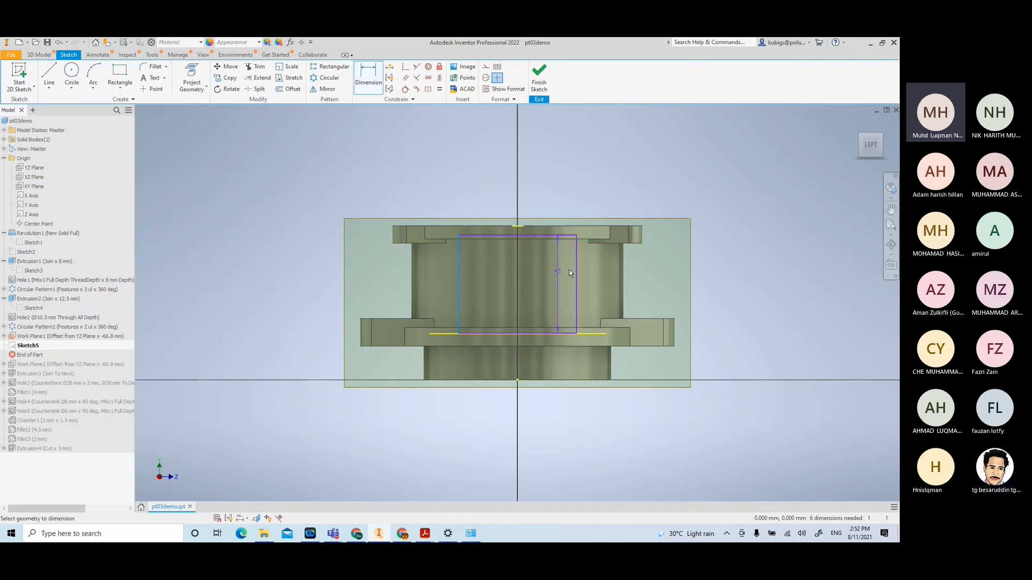
left_click(575, 265)
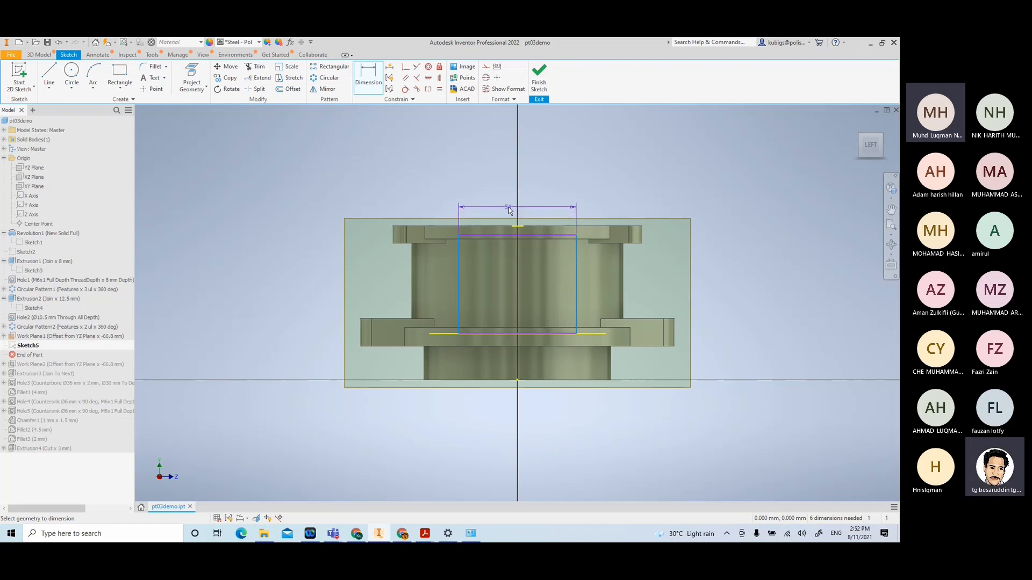
left_click(508, 207)
left_click(543, 244)
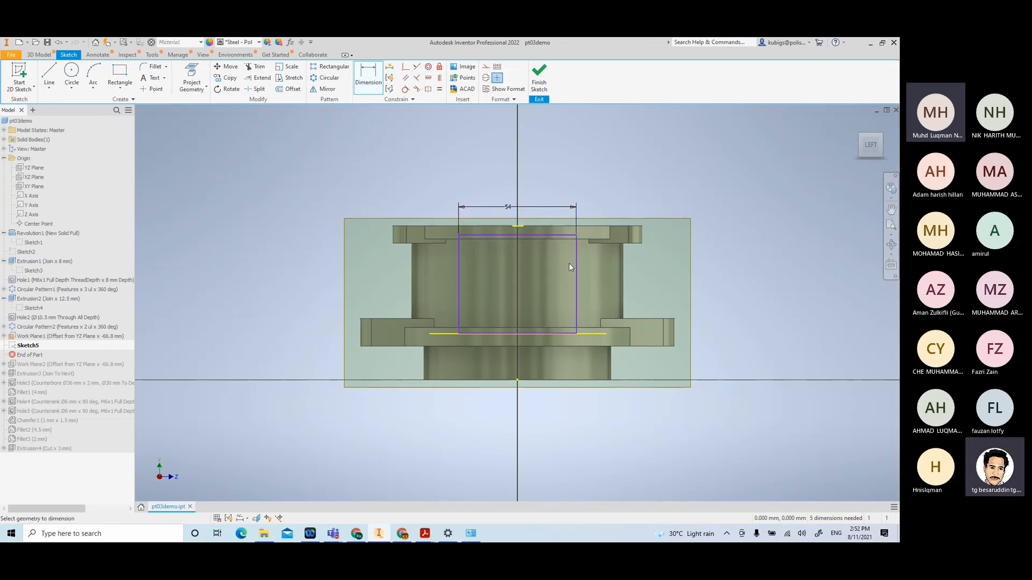
left_click(576, 270)
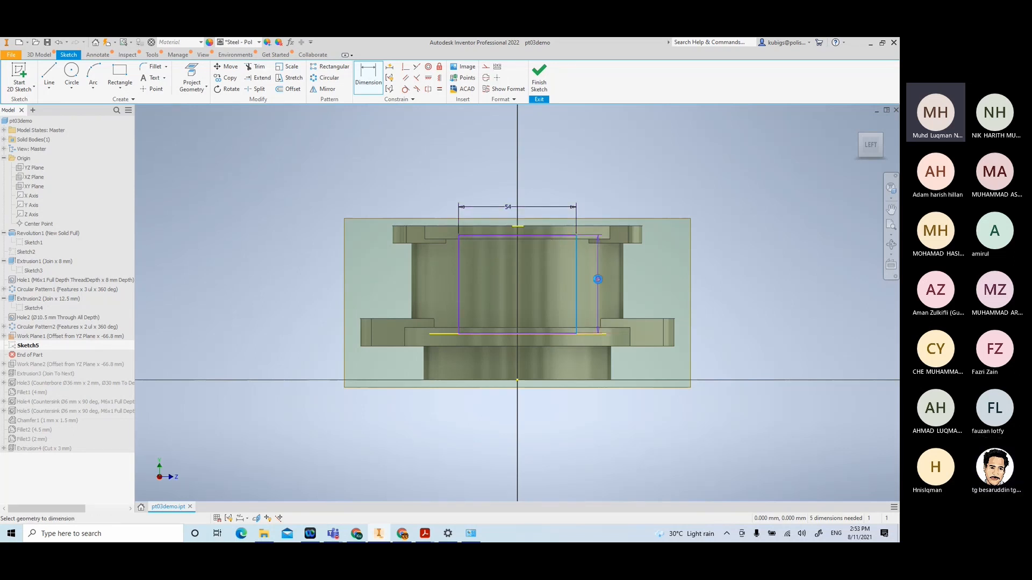
left_click(597, 279)
left_click(633, 315)
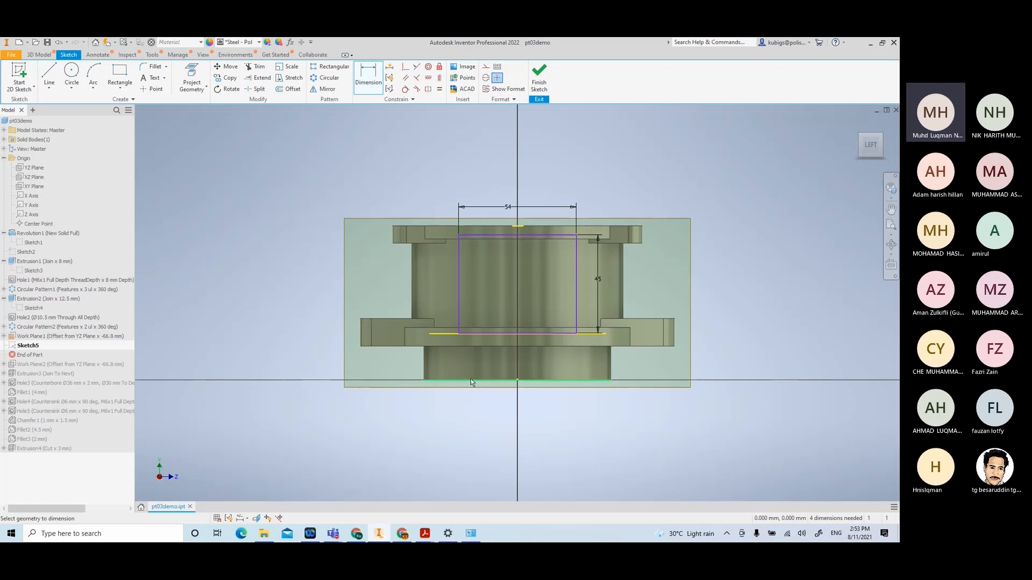
mouse_move(426, 533)
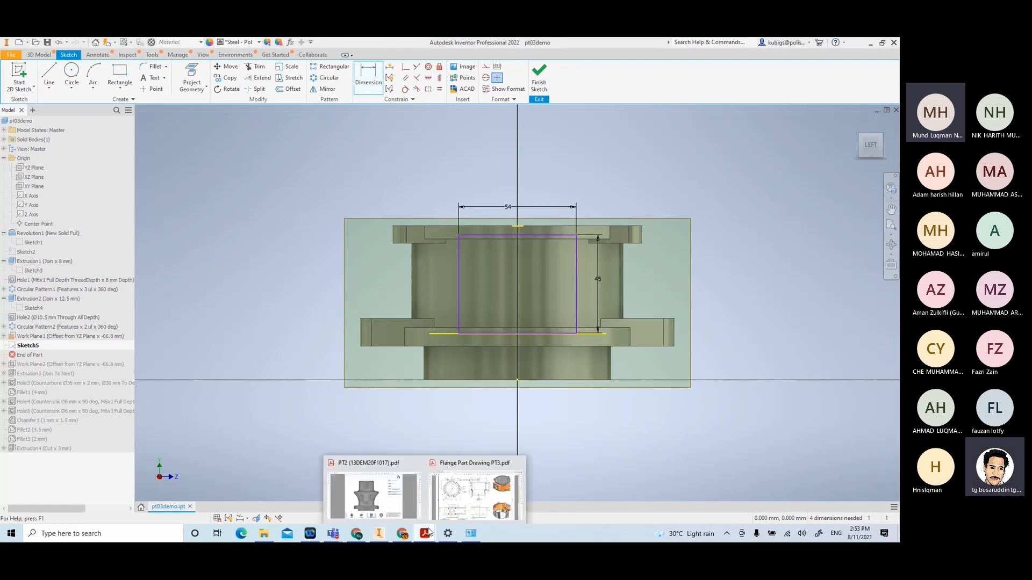
left_click(476, 492)
Zoom into the PT3 drawing to read the boss, counterbore and M6x1 hole views
scroll(386, 396, "down", 3)
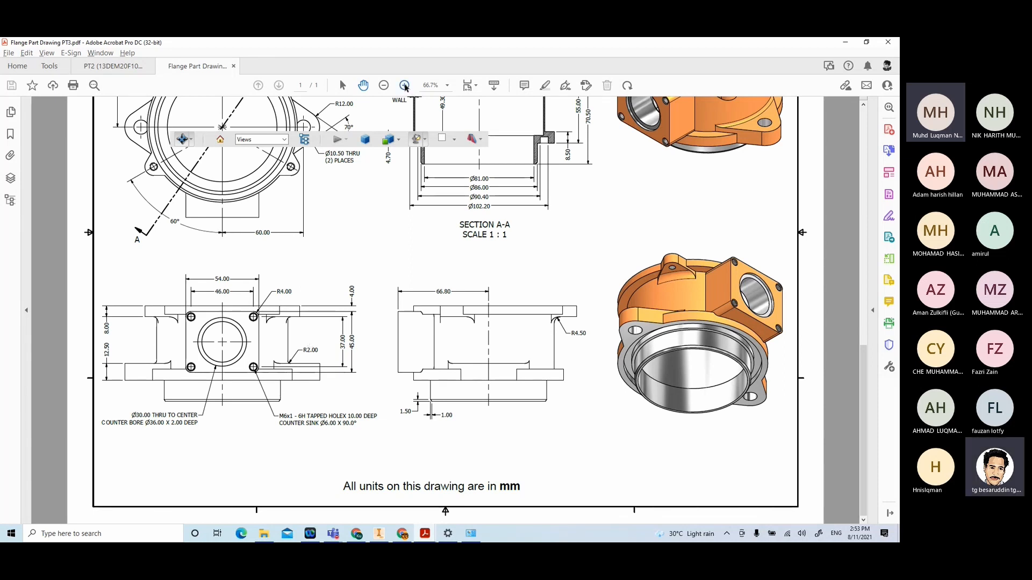
left_click(404, 85)
scroll(329, 293, "down", 1)
scroll(329, 294, "down", 1)
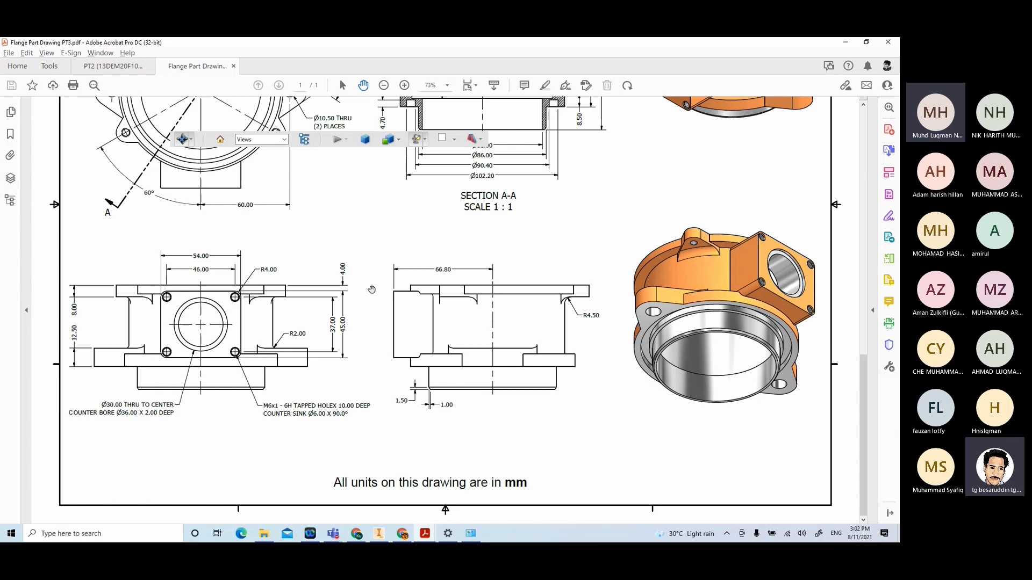
left_click(404, 86)
left_click(404, 86)
scroll(422, 230, "down", 4)
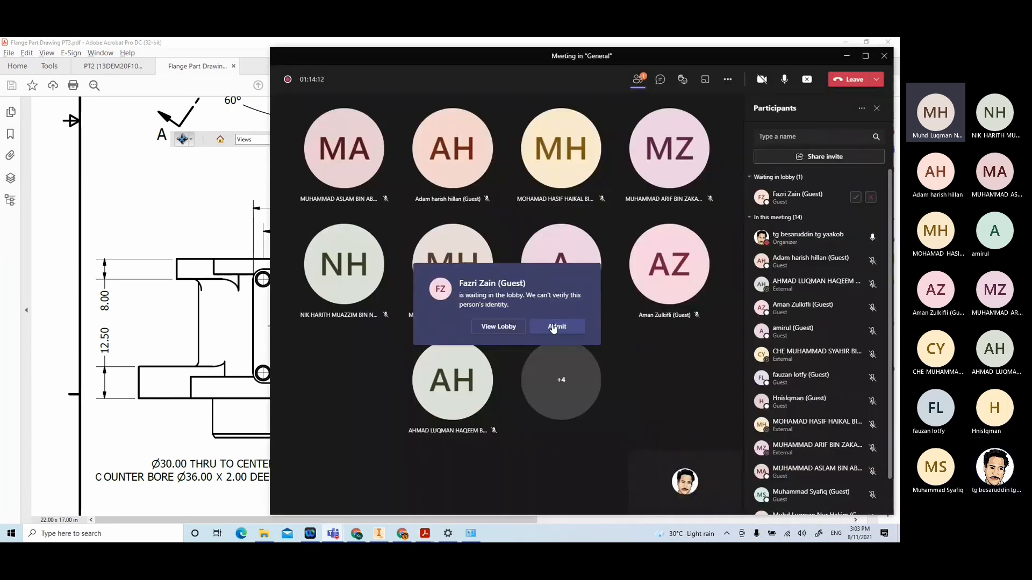
Admit the waiting Teams participant, then return to the Inventor sketch
left_click(554, 326)
left_click(139, 241)
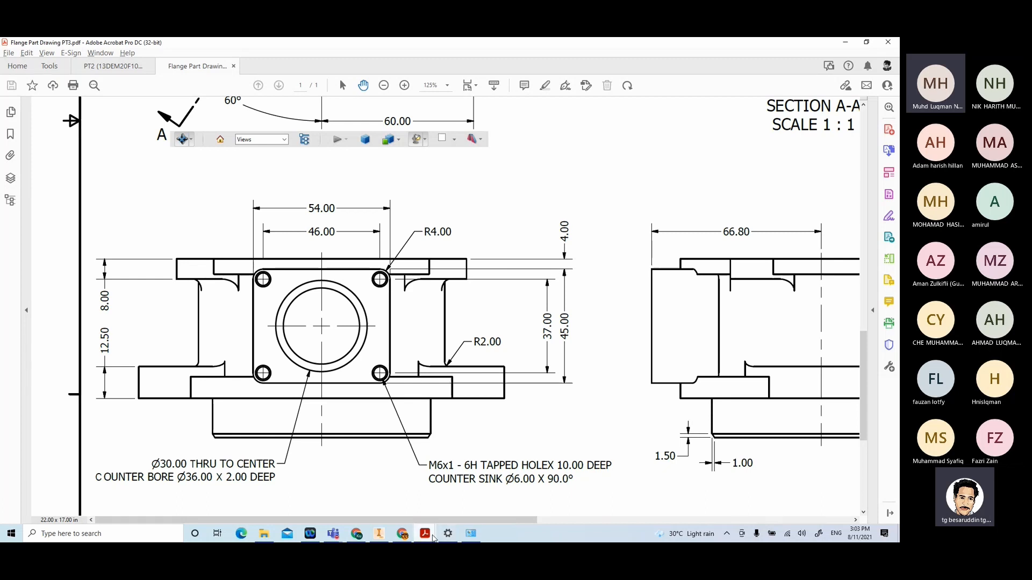
left_click(379, 533)
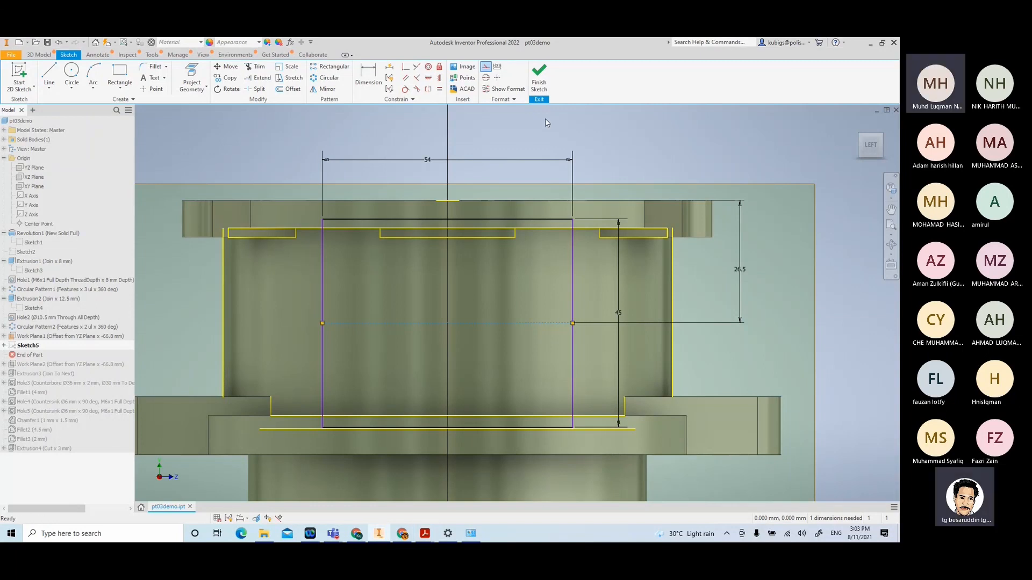
Finish Sketch5, roll End of Part back below Work Plane1, and start a sketch on Work Plane1
left_click(540, 85)
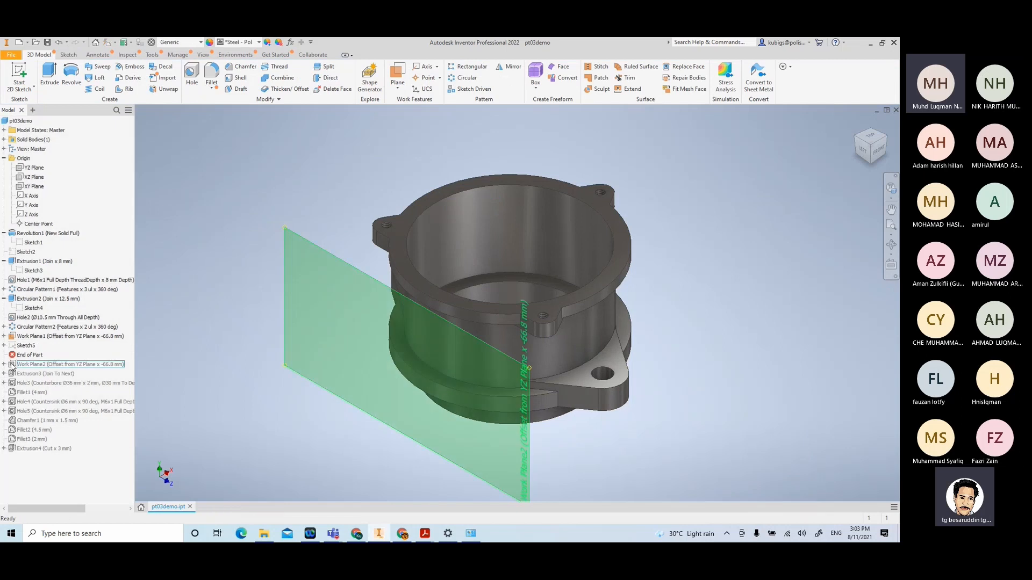
left_click_drag(26, 363, 31, 349)
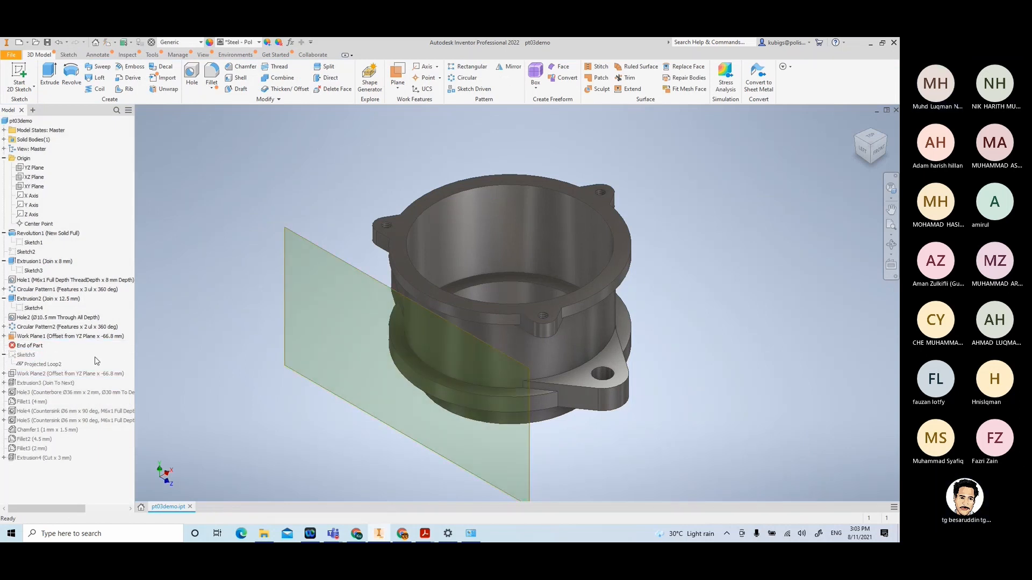
left_click(441, 455)
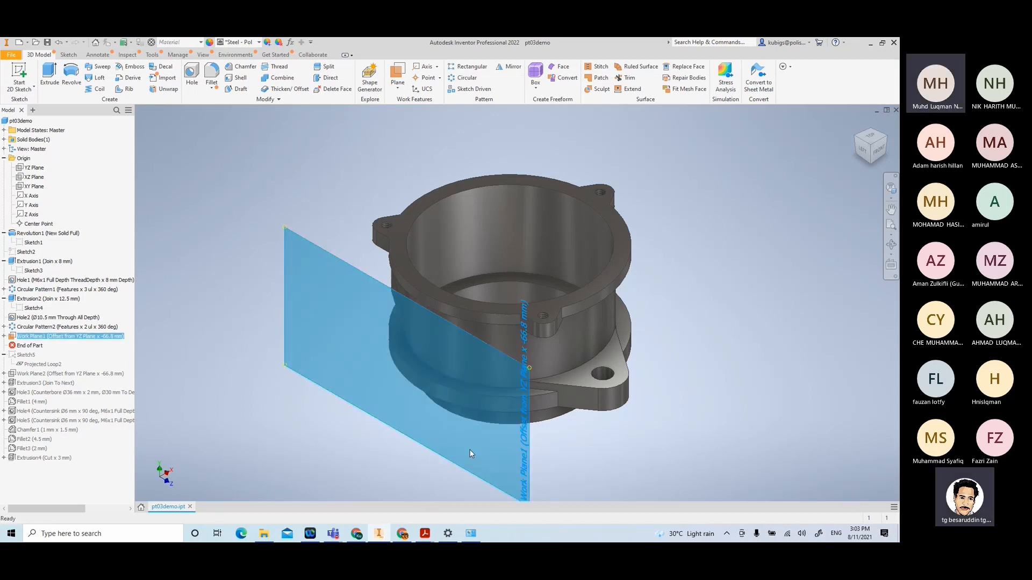
key("Page_Up")
Create Sketch11 on Work Plane1; Project Cut Edges fails, so switch to Project Geometry
key("s")
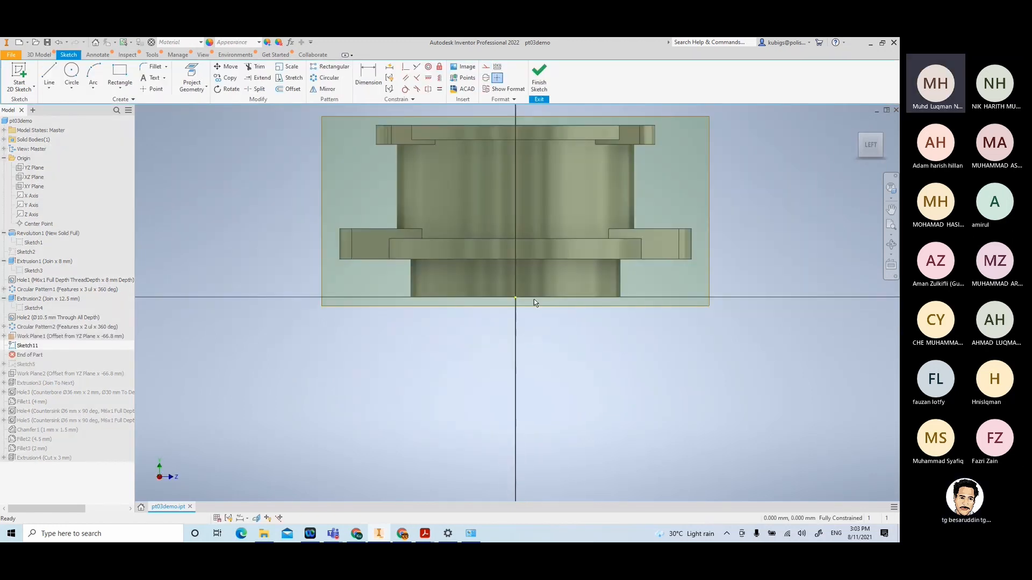
middle_click_drag(543, 269, 515, 374)
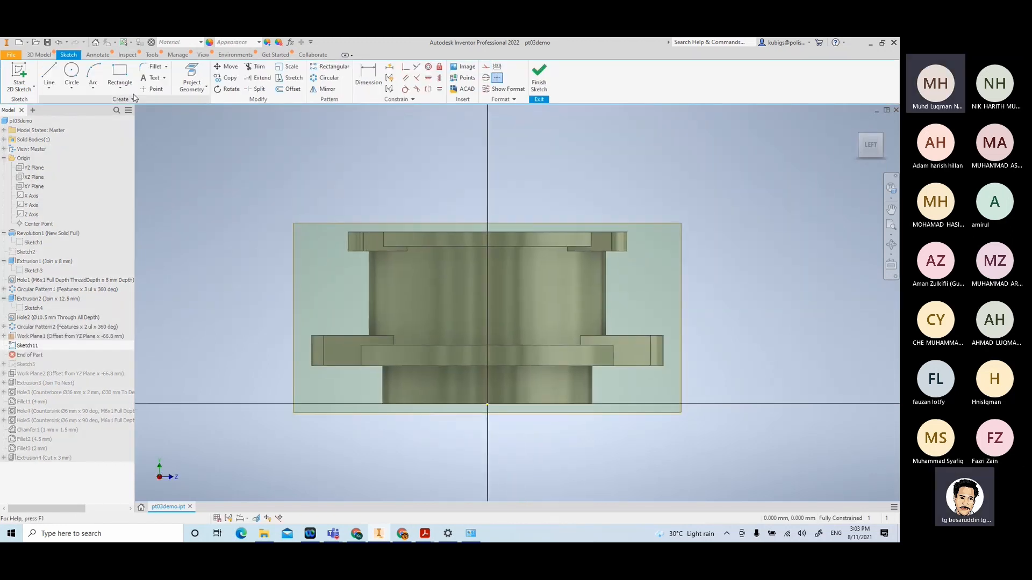
left_click(196, 88)
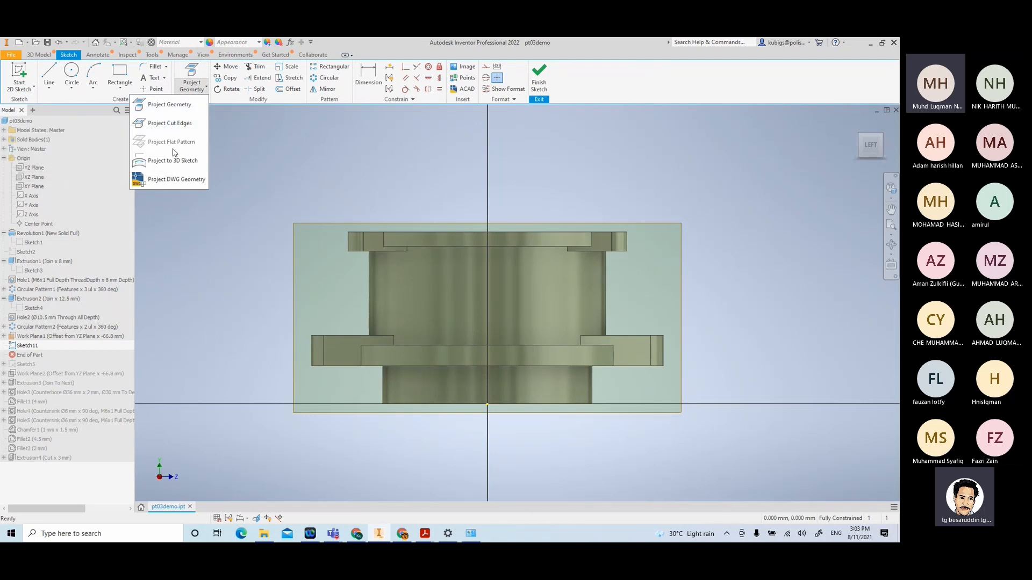
left_click(170, 123)
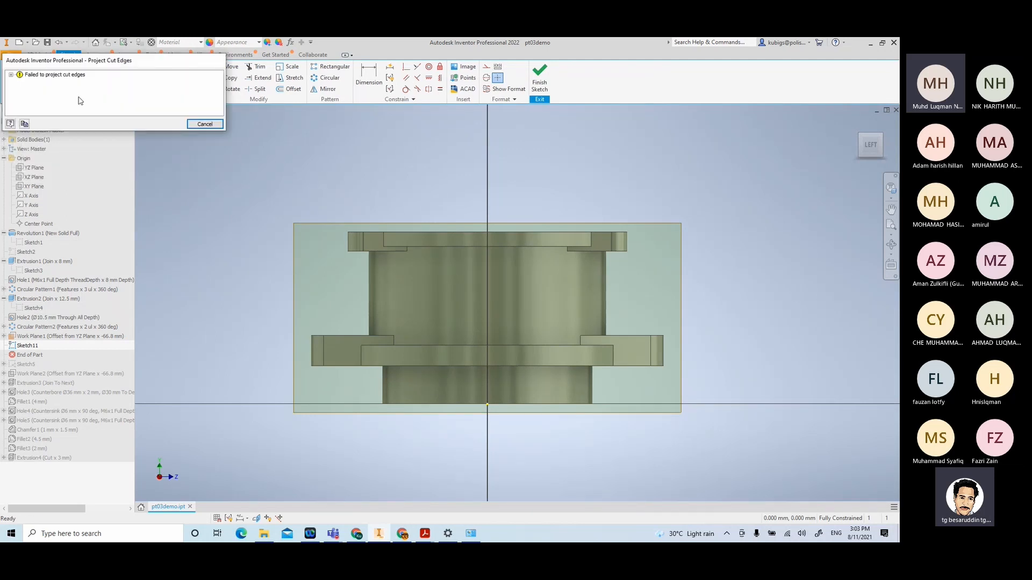
left_click(204, 125)
left_click(189, 94)
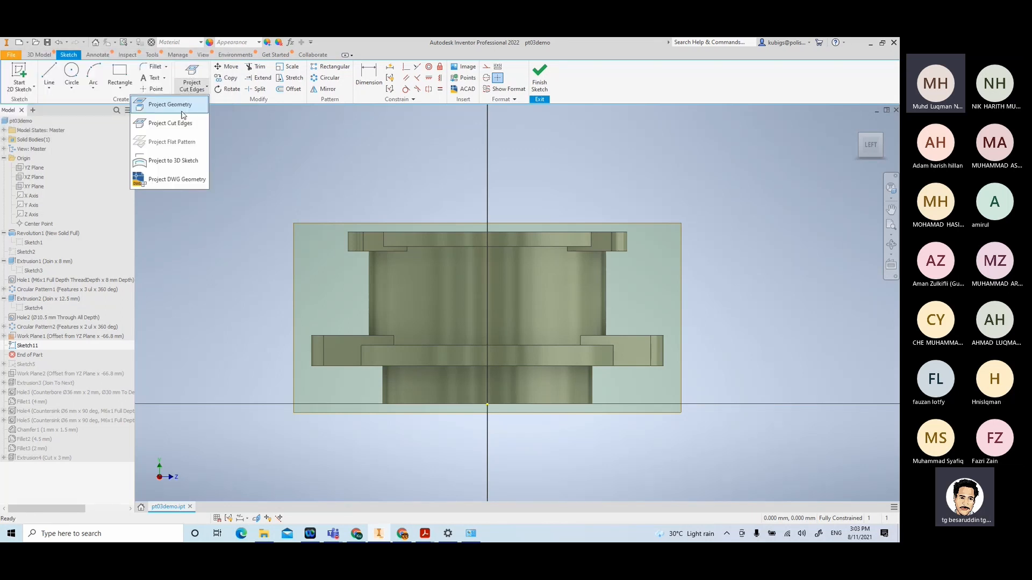
left_click(189, 115)
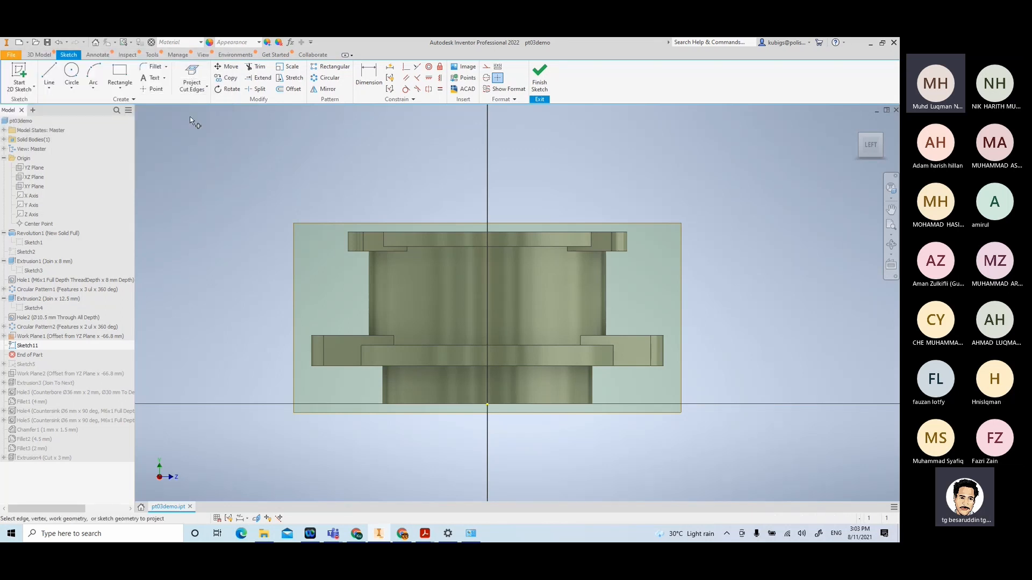
Project the top, lower flange and both vertical body edges into Sketch11
left_click(494, 231)
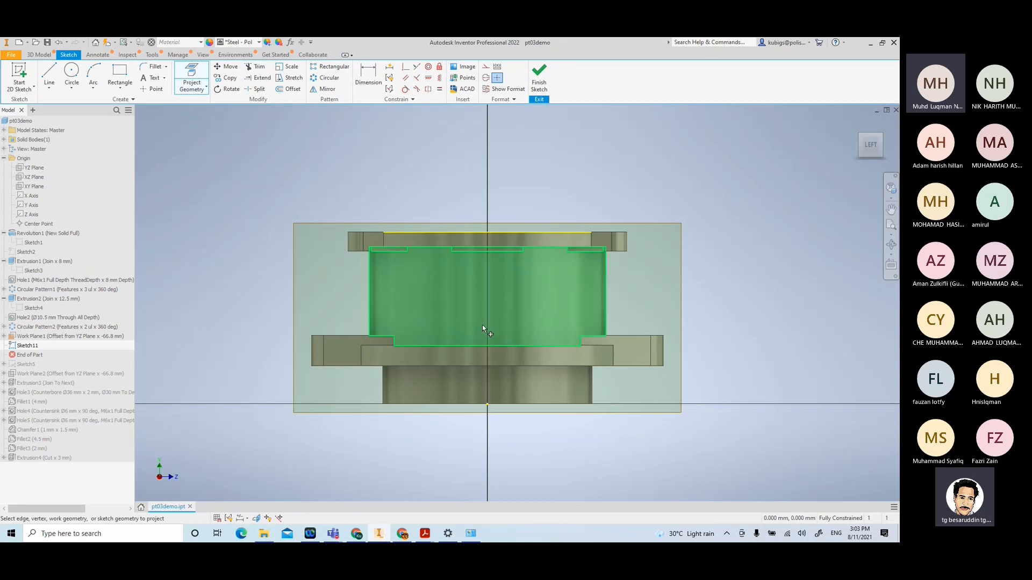
left_click(498, 366)
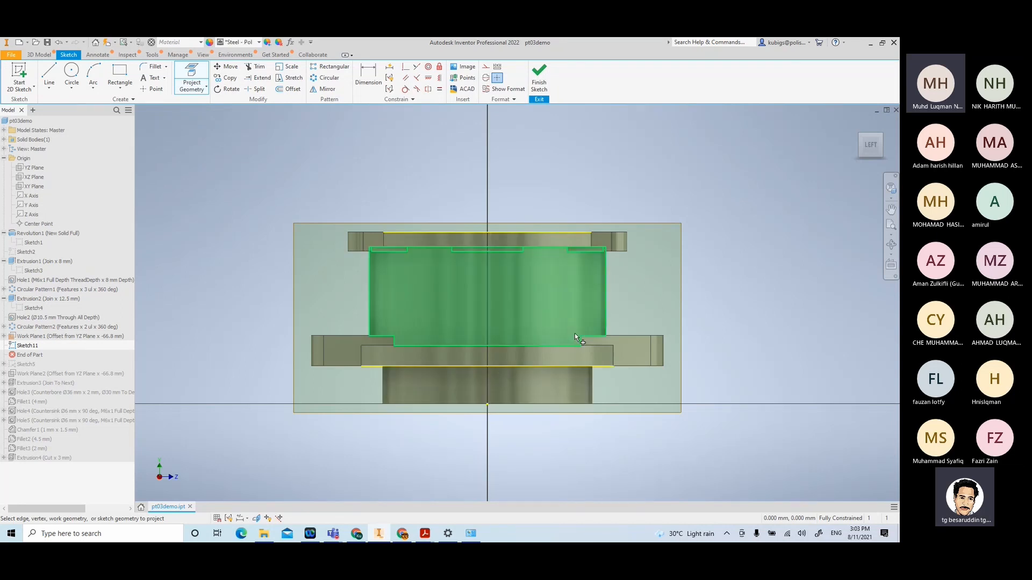
left_click(606, 291)
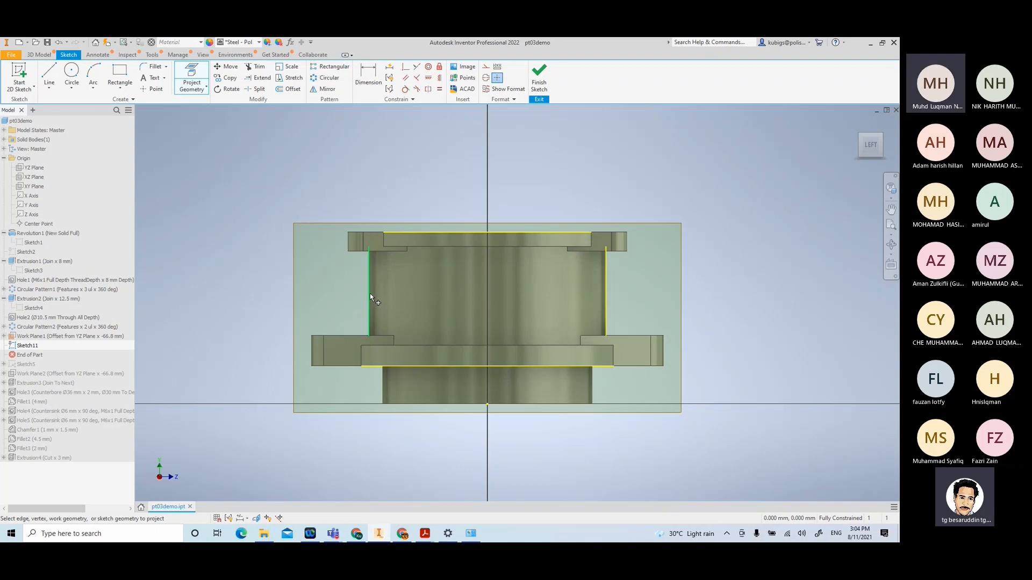
left_click(369, 294)
right_click(702, 202)
left_click(658, 206)
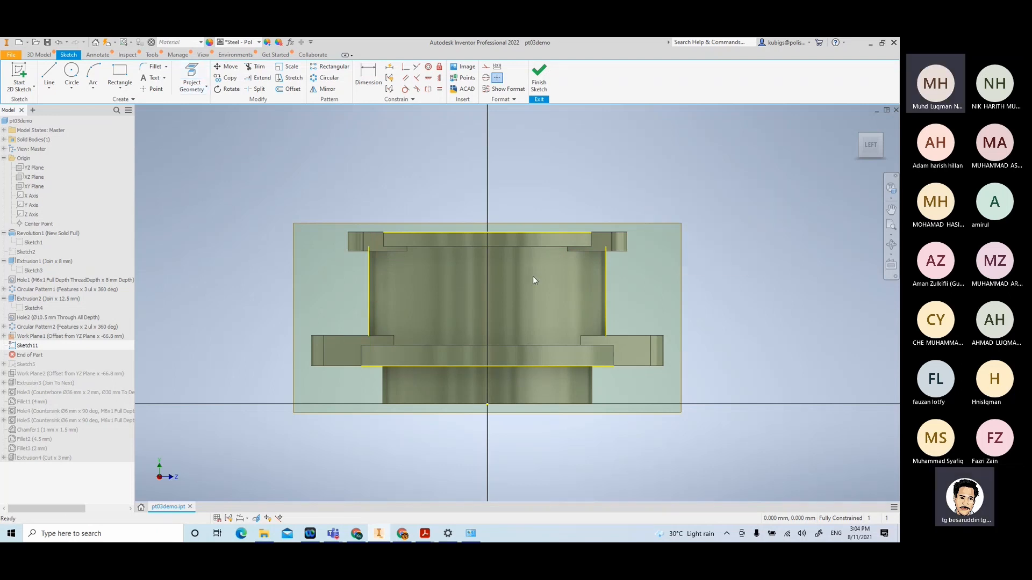
scroll(533, 276, "up", 3)
Draw a two-point rectangle over the middle of the part in Sketch11
middle_click_drag(527, 266, 442, 231)
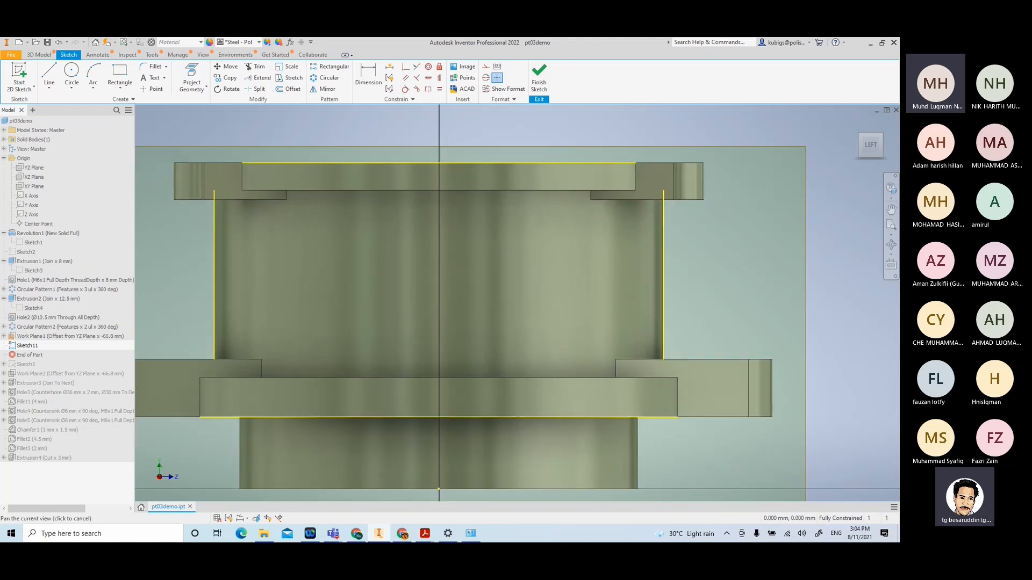
left_click(121, 74)
left_click(363, 174)
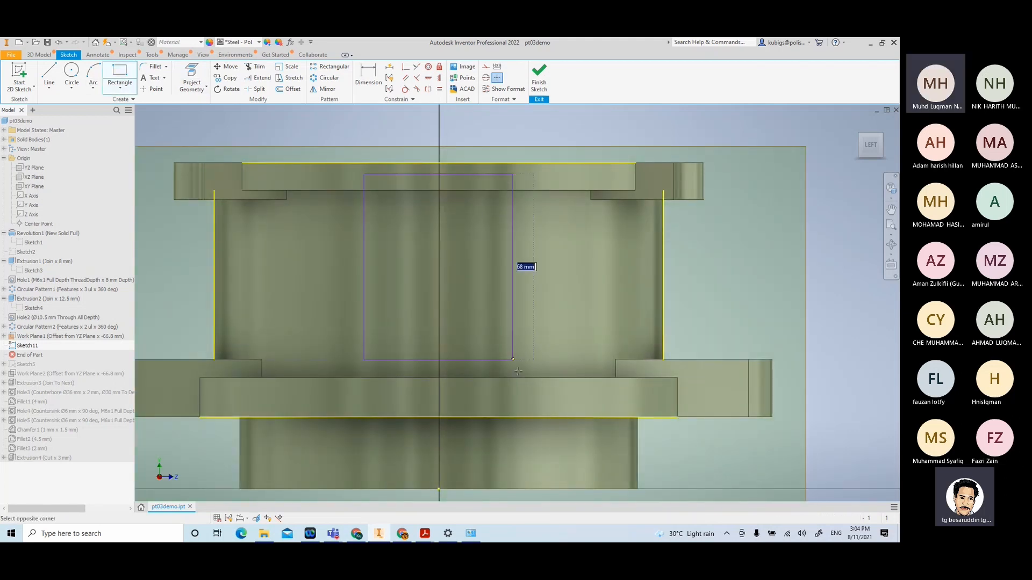
key("Escape")
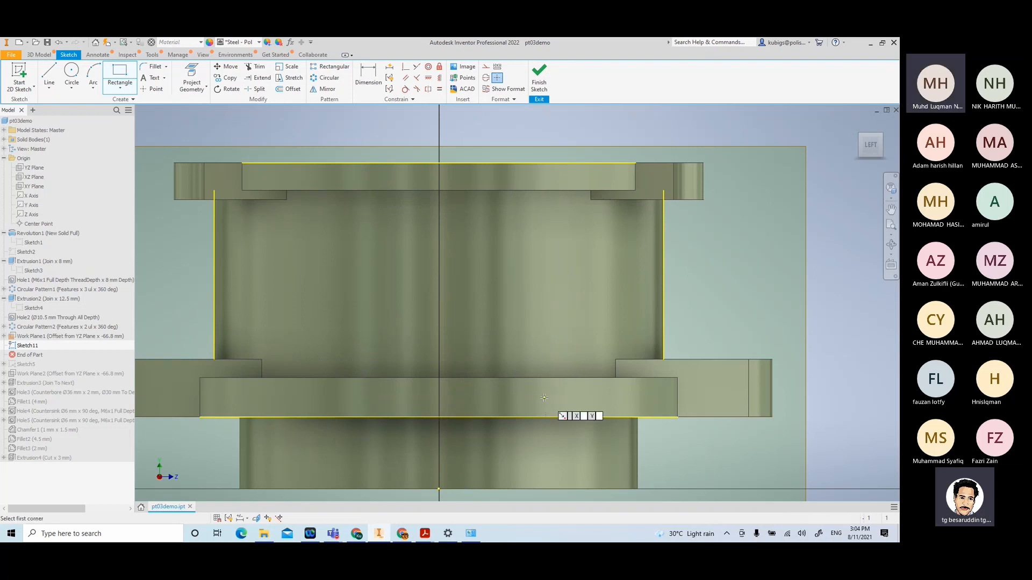
right_click(770, 258)
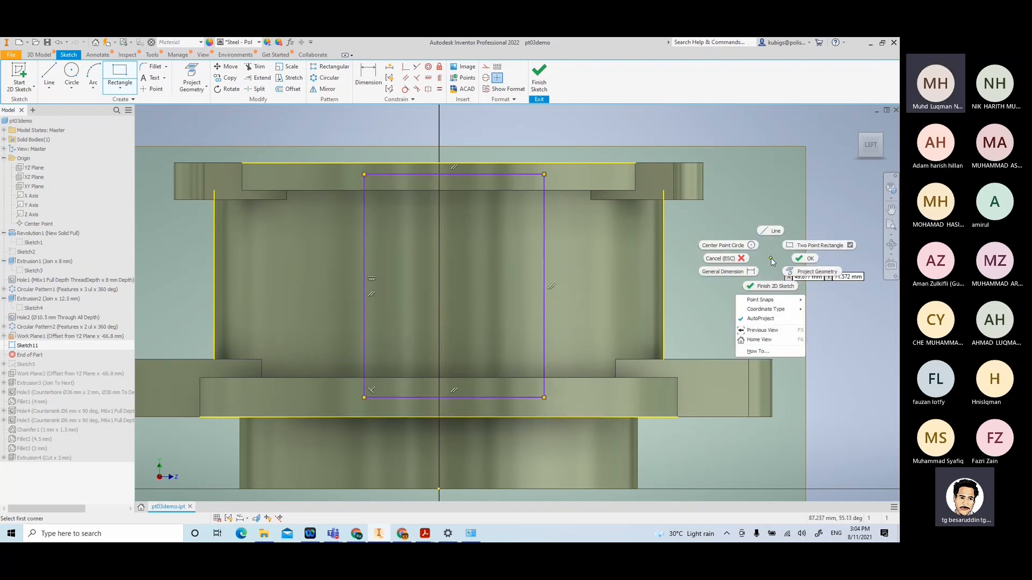
left_click(805, 258)
Check the flange drawing PDF, then return to Inventor
left_click(425, 533)
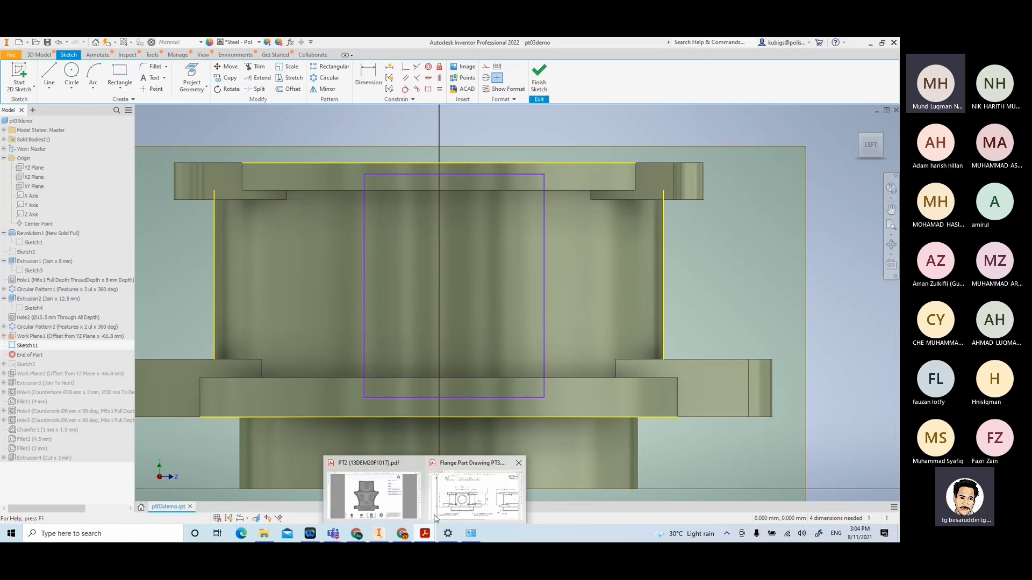
left_click(462, 498)
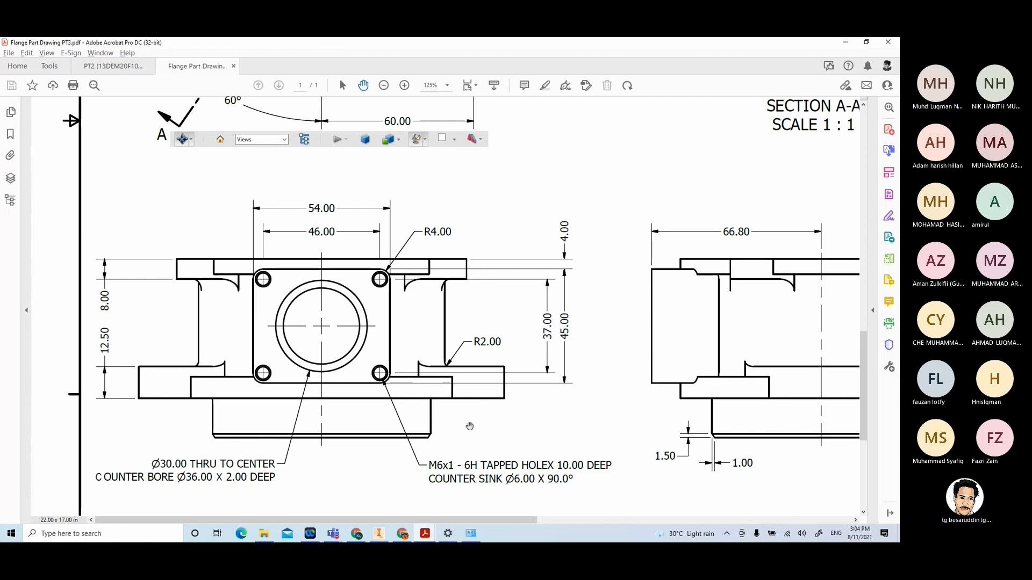
left_click(379, 534)
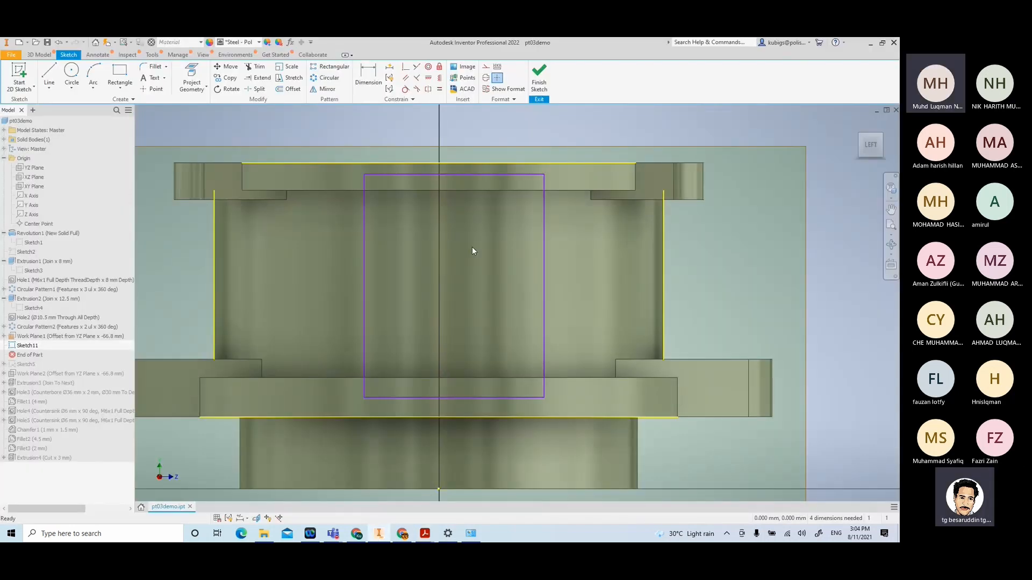
Dimension the sketch rectangle 54 mm wide and 45 mm tall
key("d")
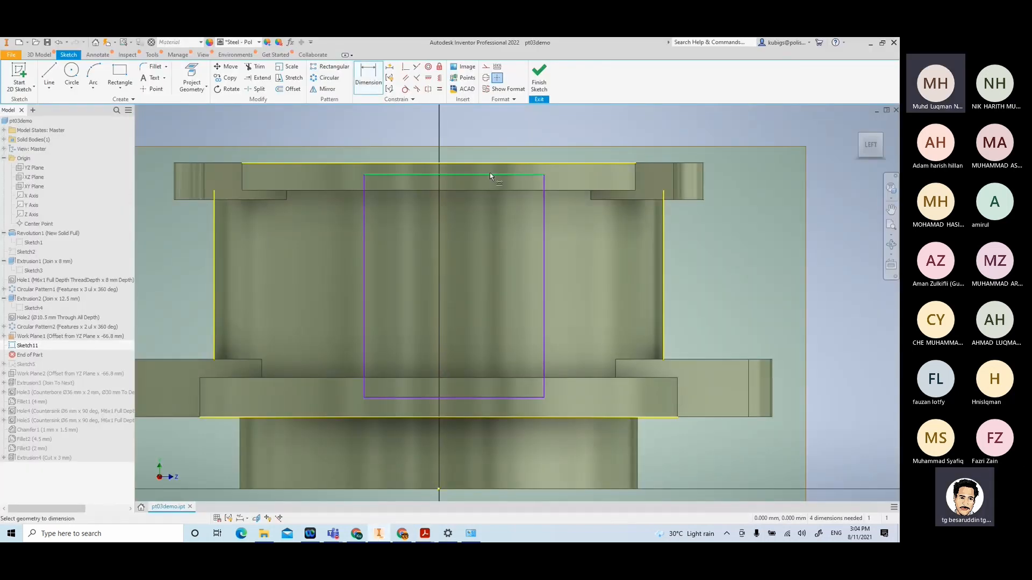
left_click(490, 174)
left_click(483, 135)
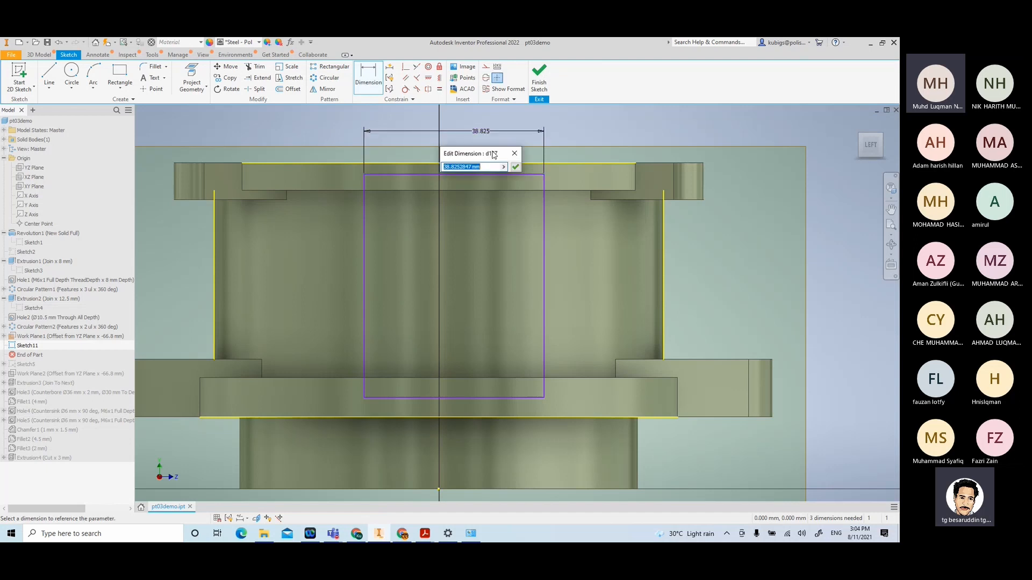
type("54")
key("Return")
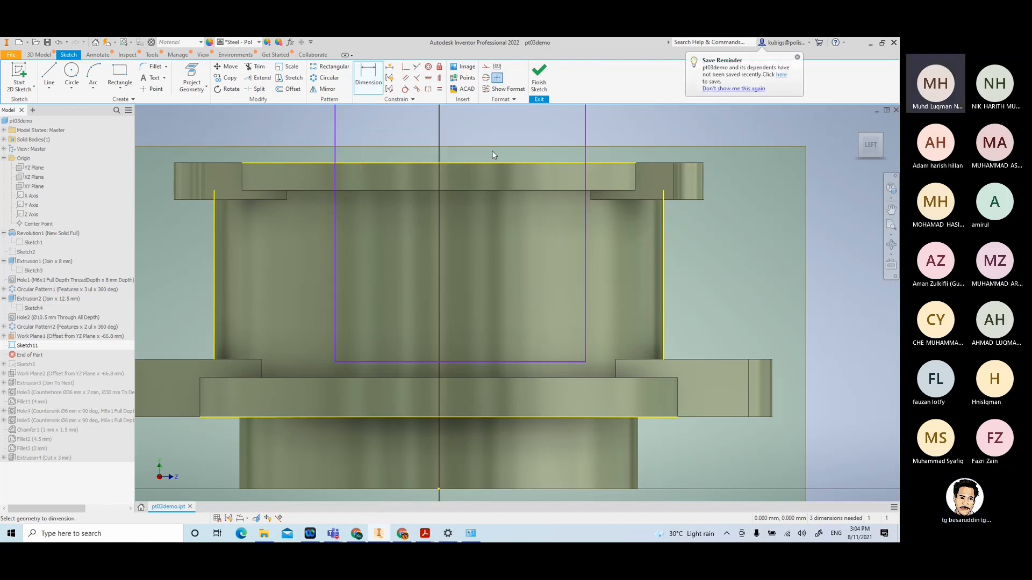
left_click(586, 240)
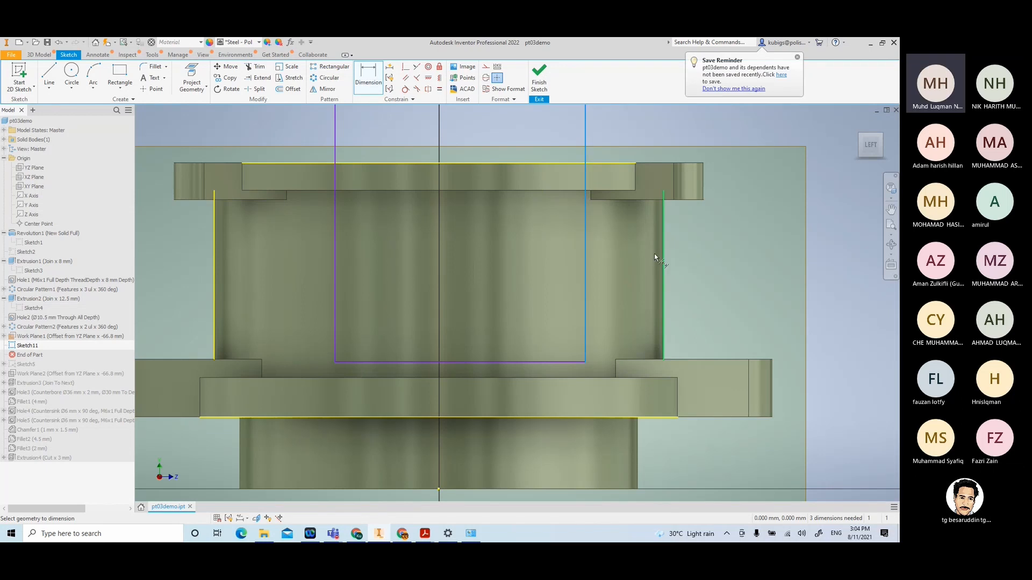
left_click(626, 244)
type("45")
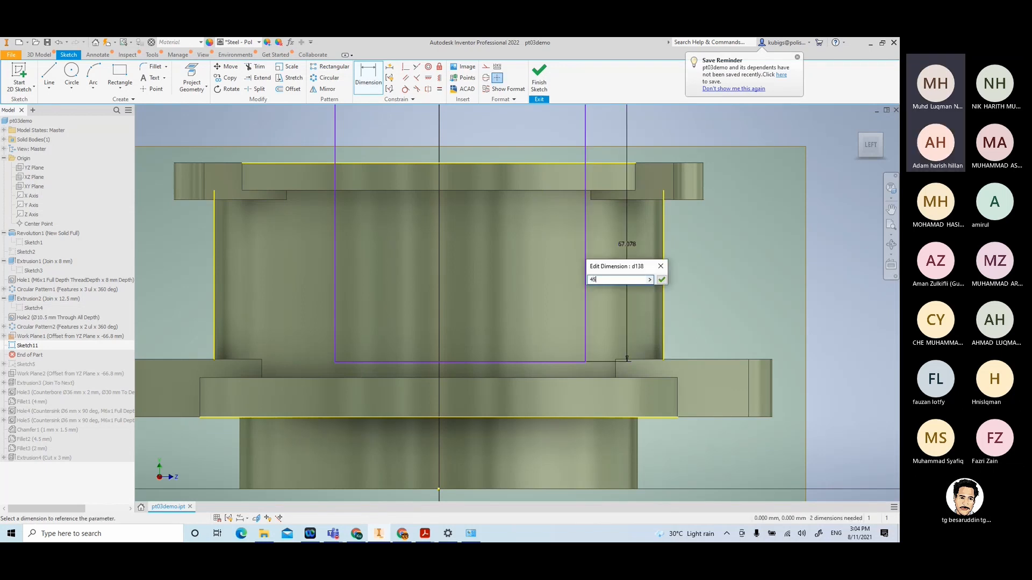
key("Return")
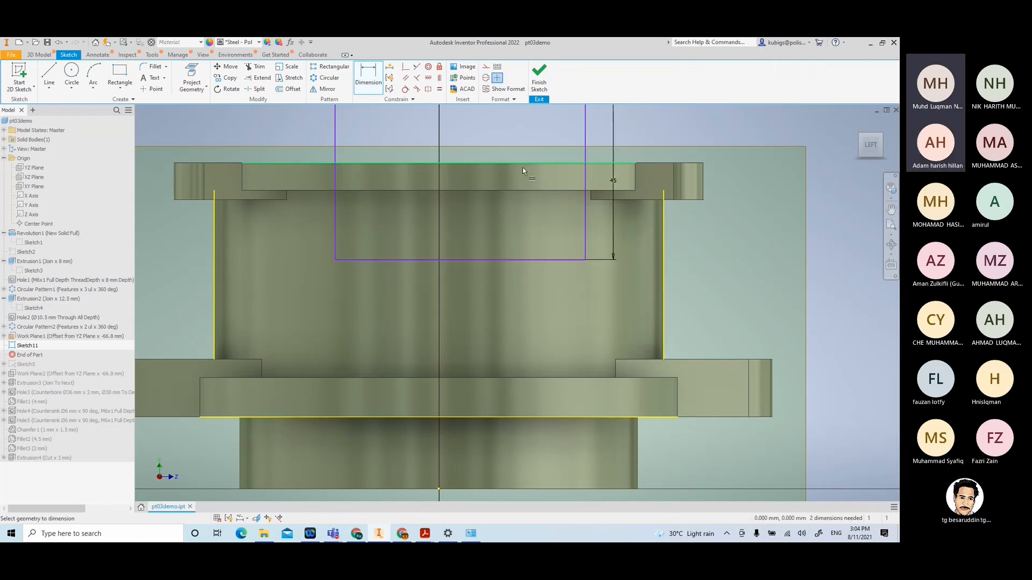
Drag the sketch rectangle down inside the part
scroll(521, 181, "down", 5)
middle_click_drag(522, 181, 489, 235)
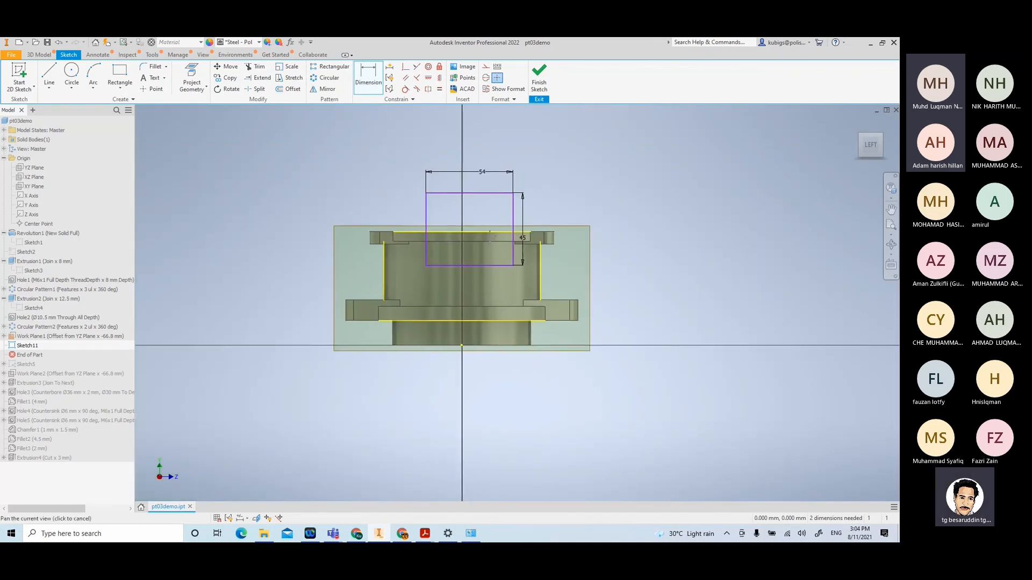
scroll(492, 234, "up", 3)
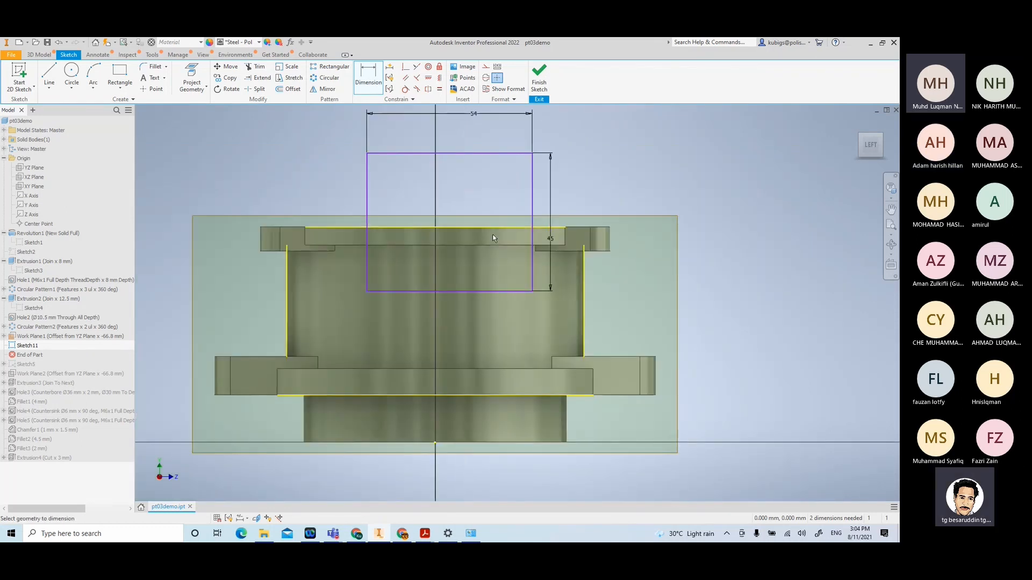
left_click(472, 153)
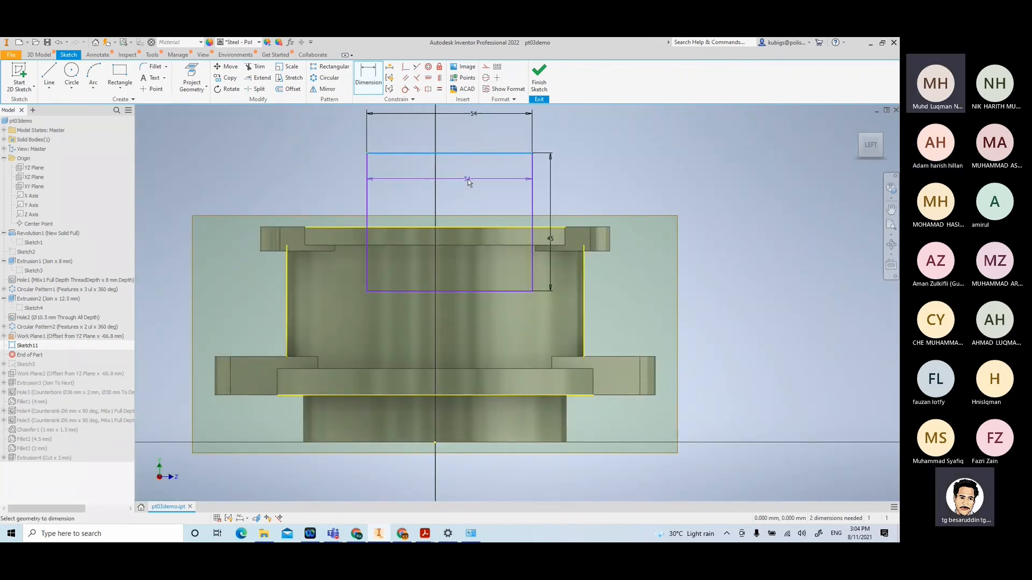
key("Escape")
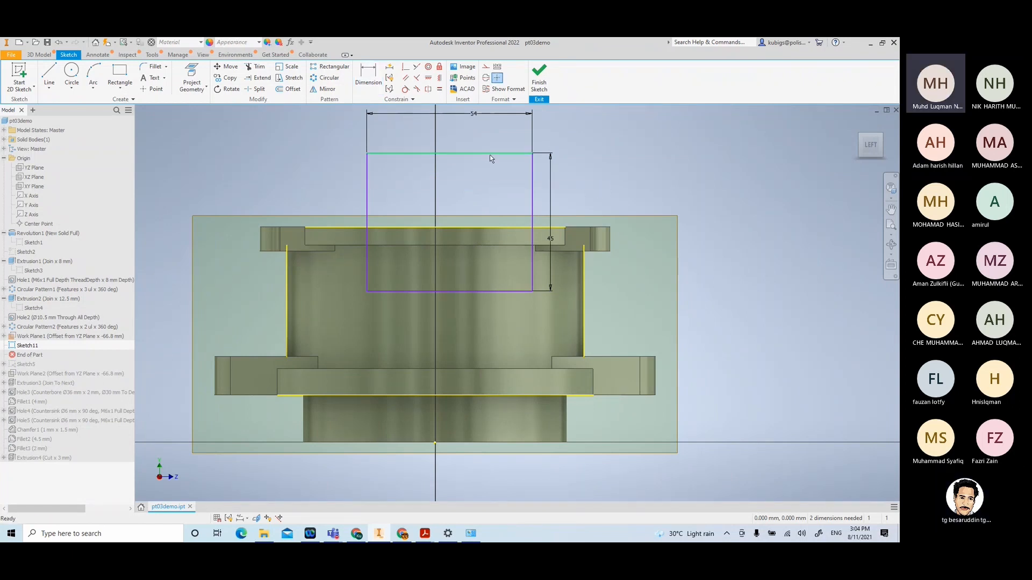
left_click_drag(489, 155, 462, 189)
mouse_move(448, 237)
left_mouse_down()
mouse_move(414, 257)
mouse_move(424, 258)
left_mouse_up()
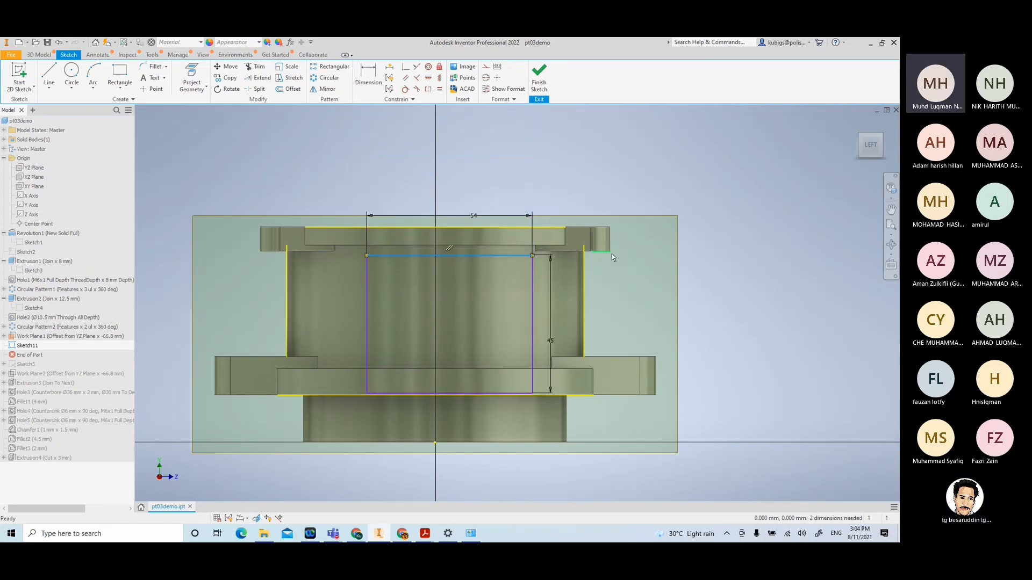
right_click(692, 172)
left_click(559, 185)
scroll(559, 182, "up", 4)
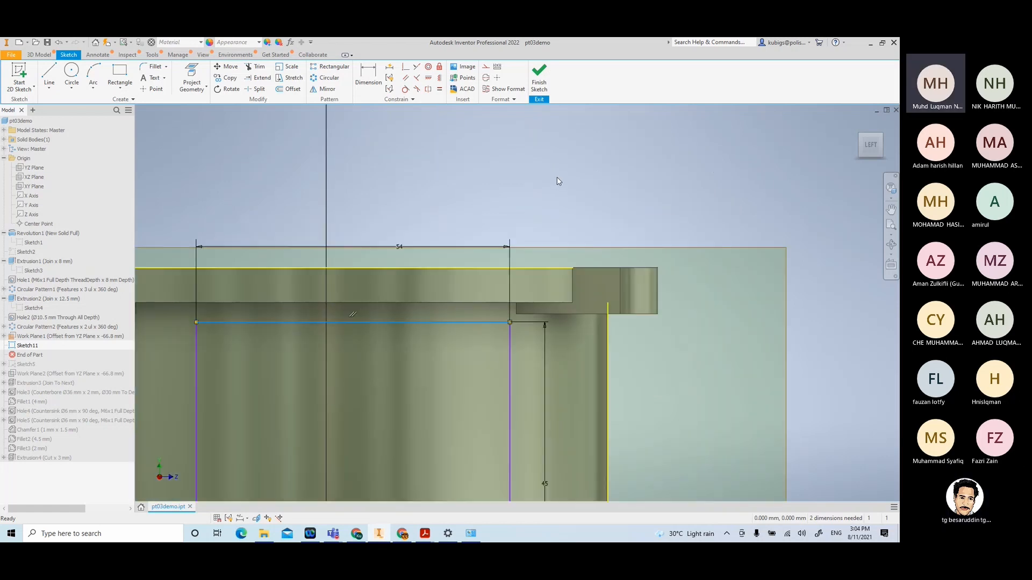
scroll(518, 297, "down", 3)
middle_click_drag(527, 269, 523, 200)
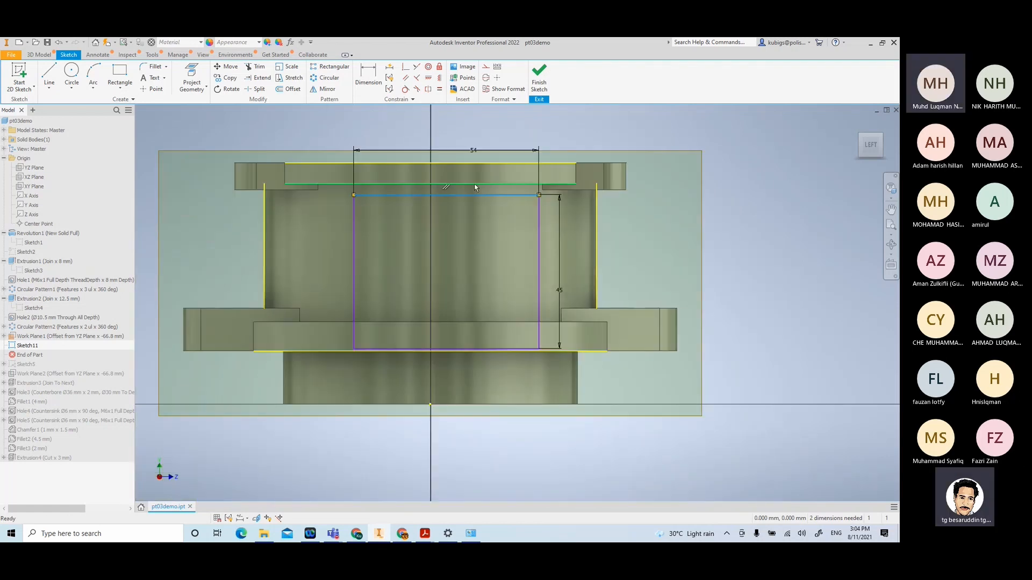
Dimension the rectangle's top edge 4 mm below the part's top
left_click(369, 78)
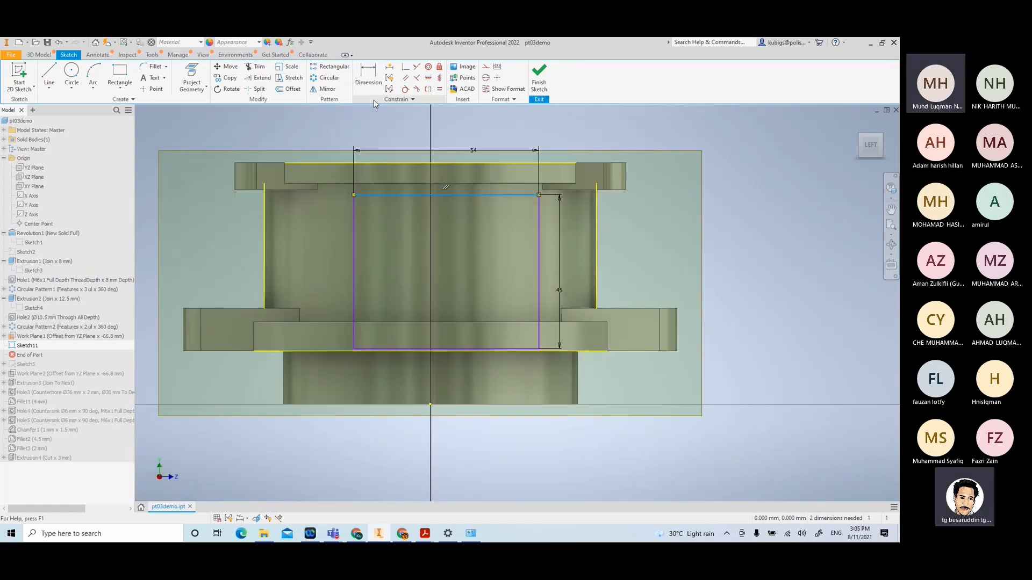
left_click(469, 163)
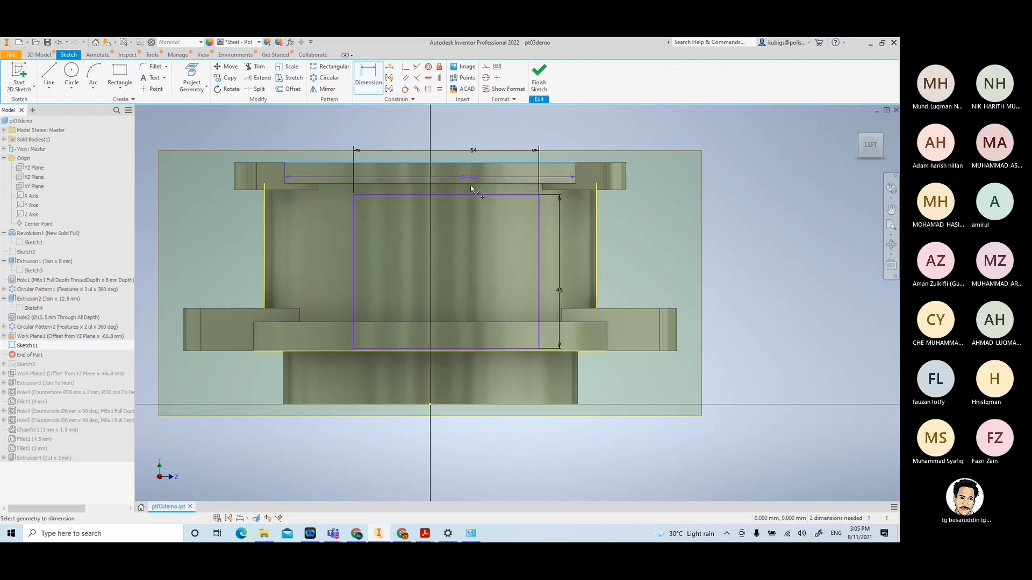
left_click(471, 195)
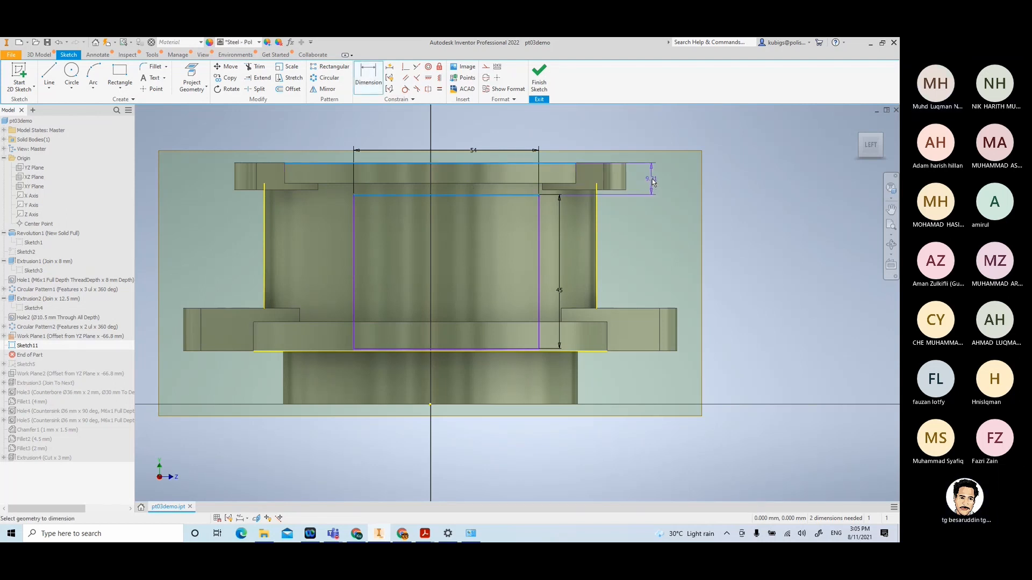
left_click(651, 180)
type("4")
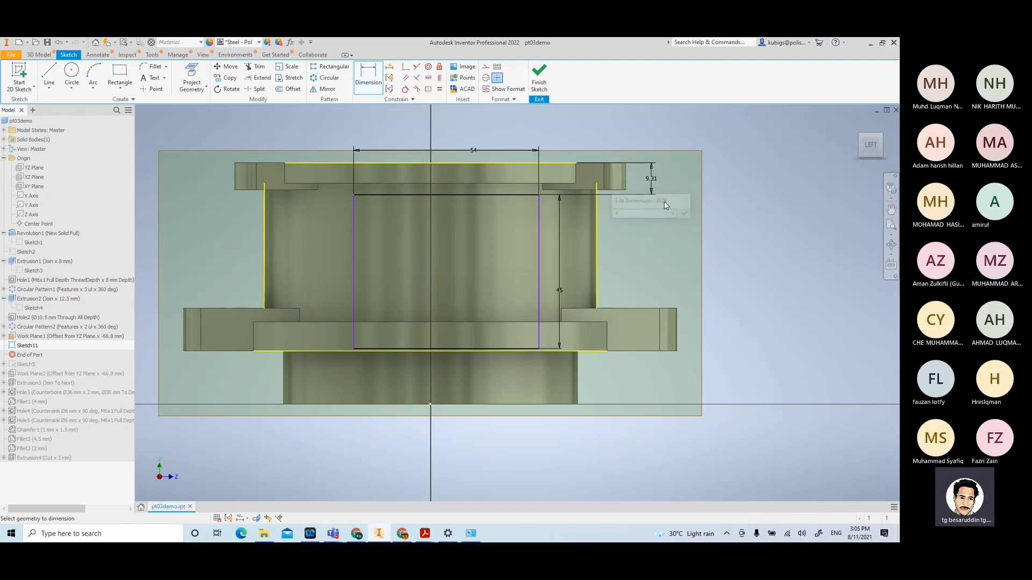
key("Return")
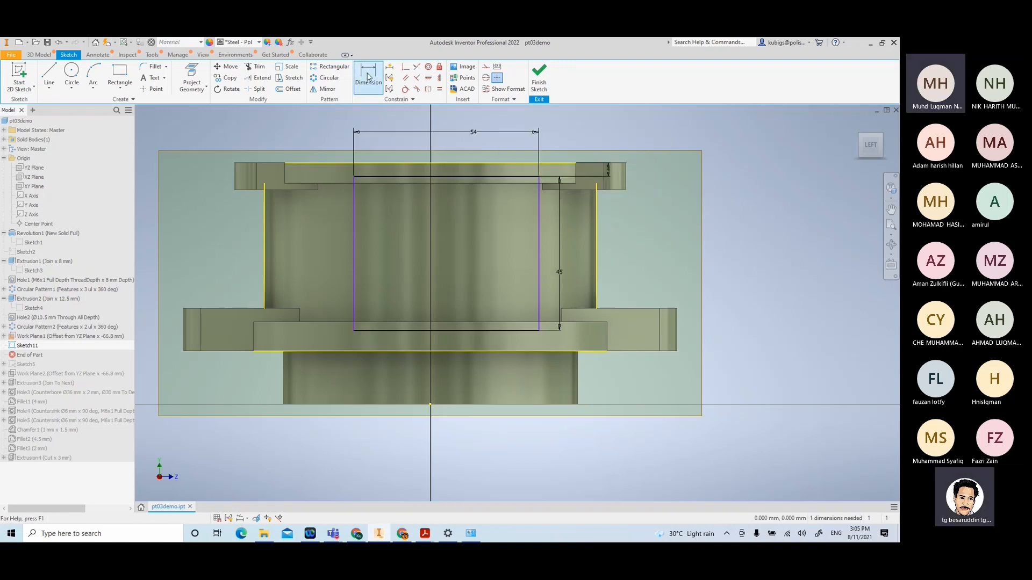
Try a symmetric constraint, dismiss the over-constrain warnings, and delete the 54 width dimension
left_click(428, 90)
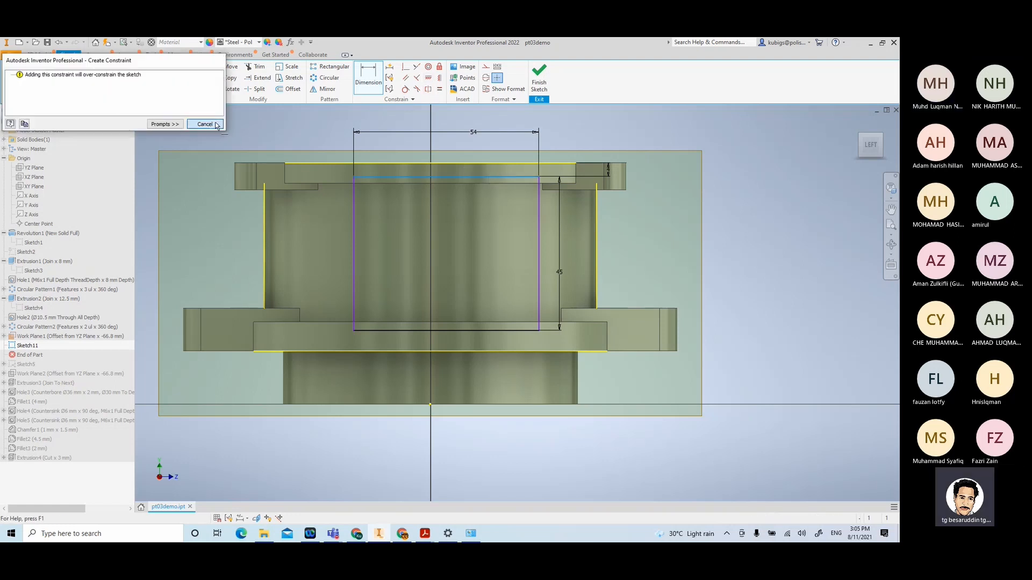
left_click(216, 125)
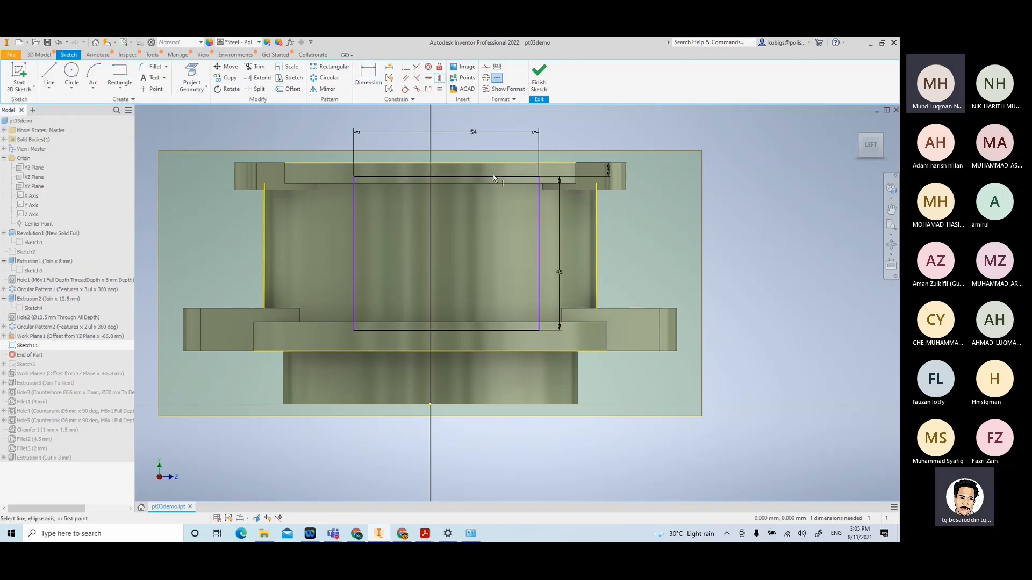
left_click(446, 176)
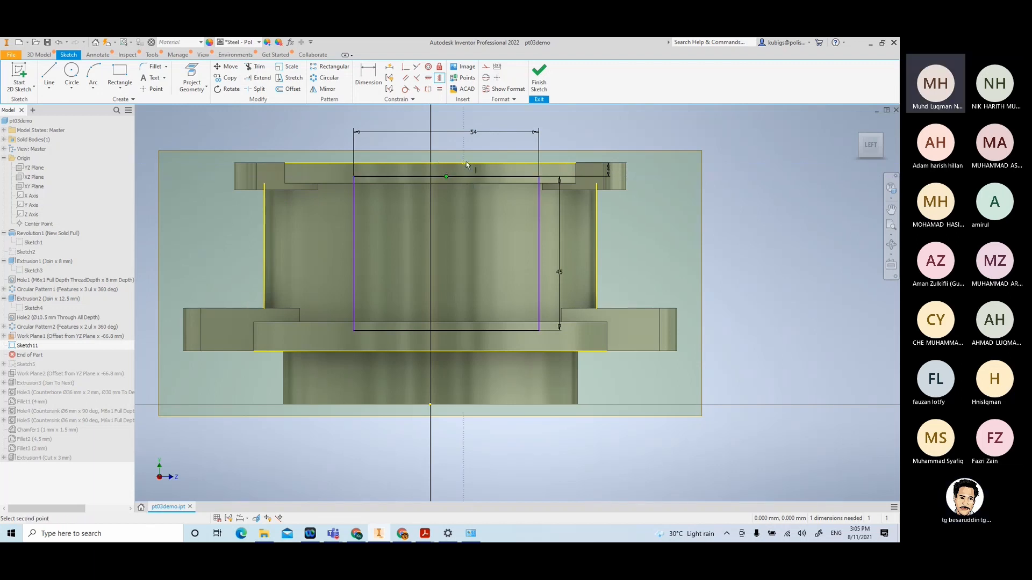
left_click(429, 162)
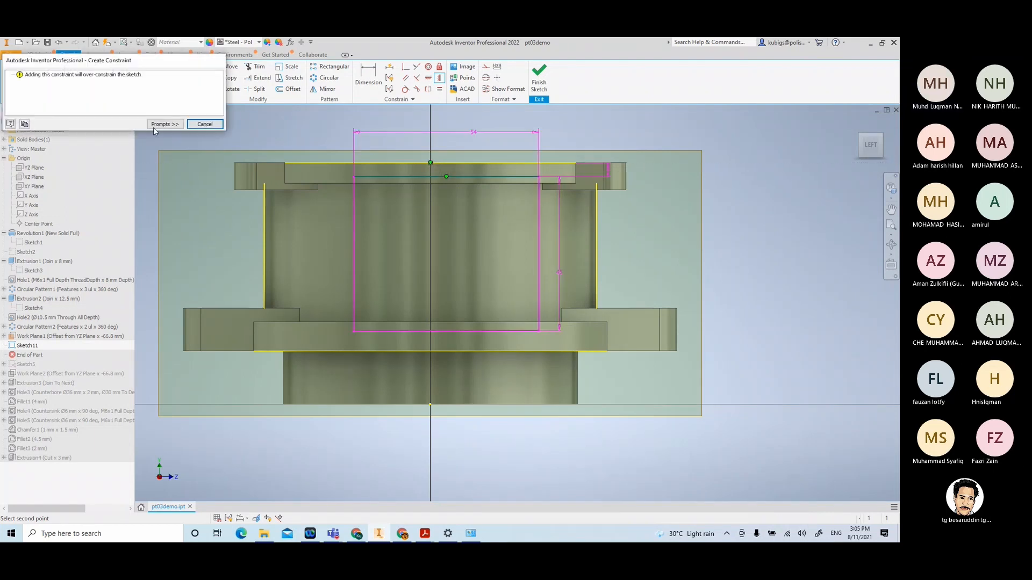
left_click(205, 124)
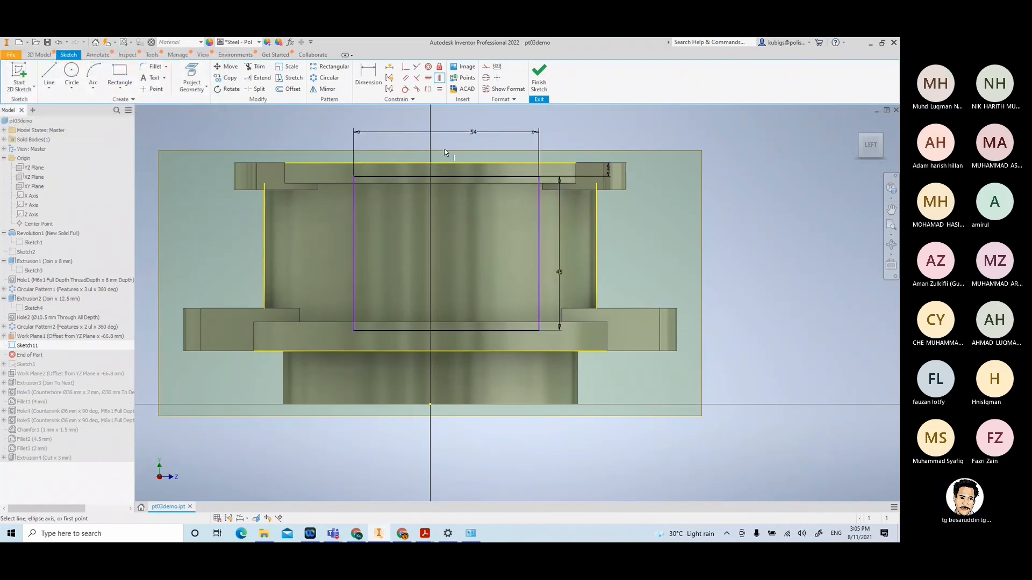
right_click(585, 142)
left_click(560, 140)
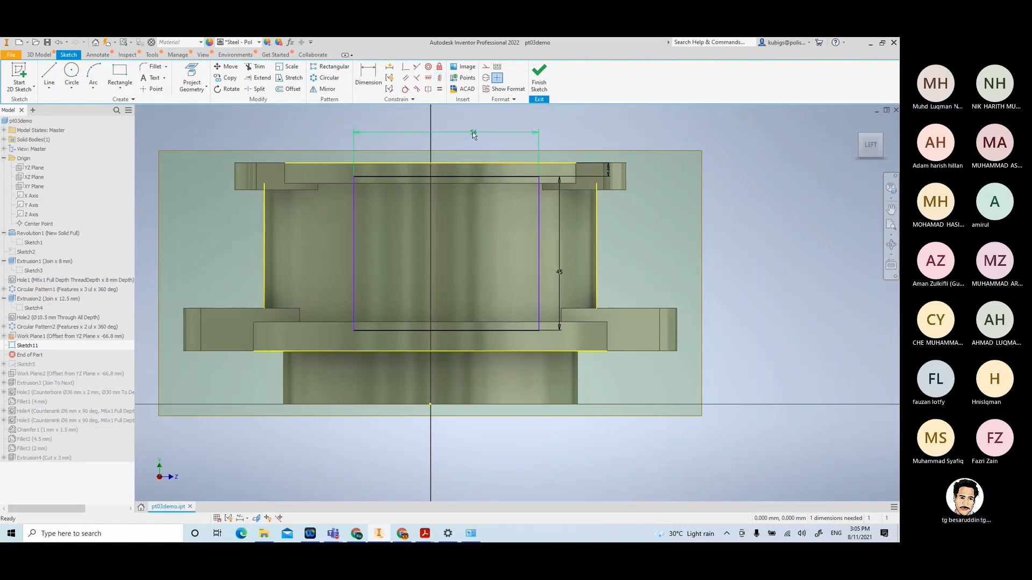
left_click(473, 131)
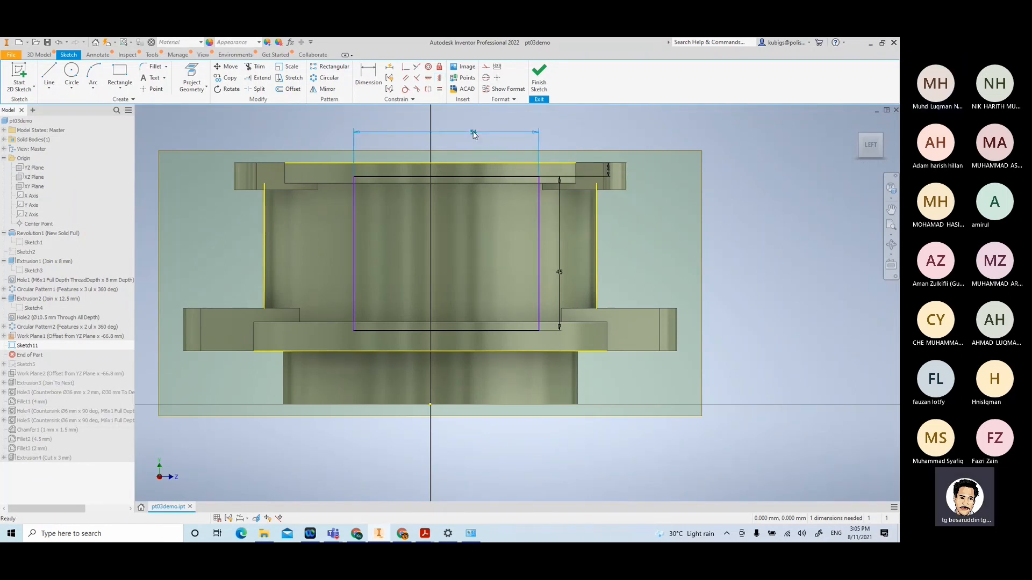
key("Delete")
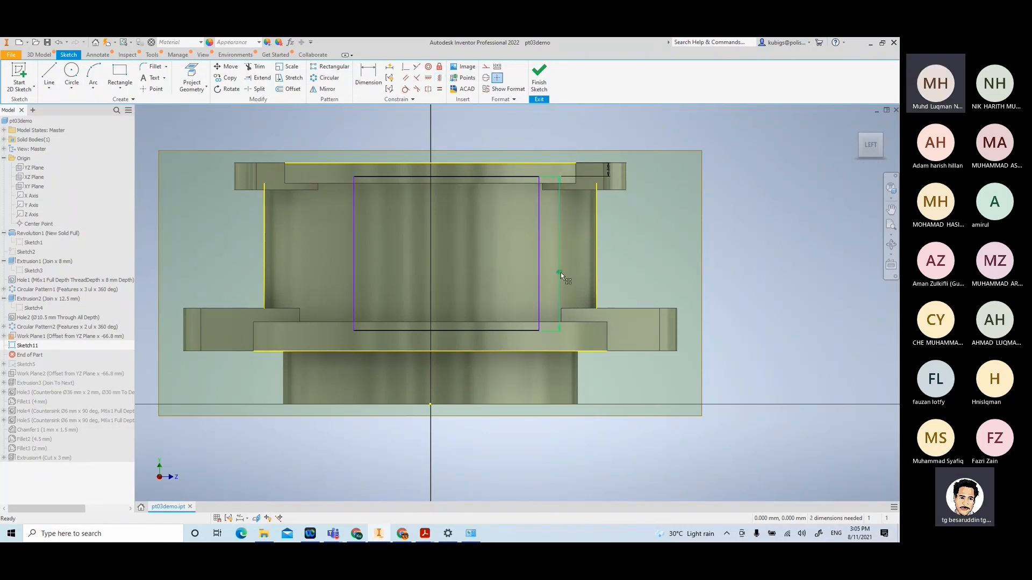
Delete the 45 height dimension and make the rectangle symmetric about the vertical axis
left_click(560, 273)
key("Delete")
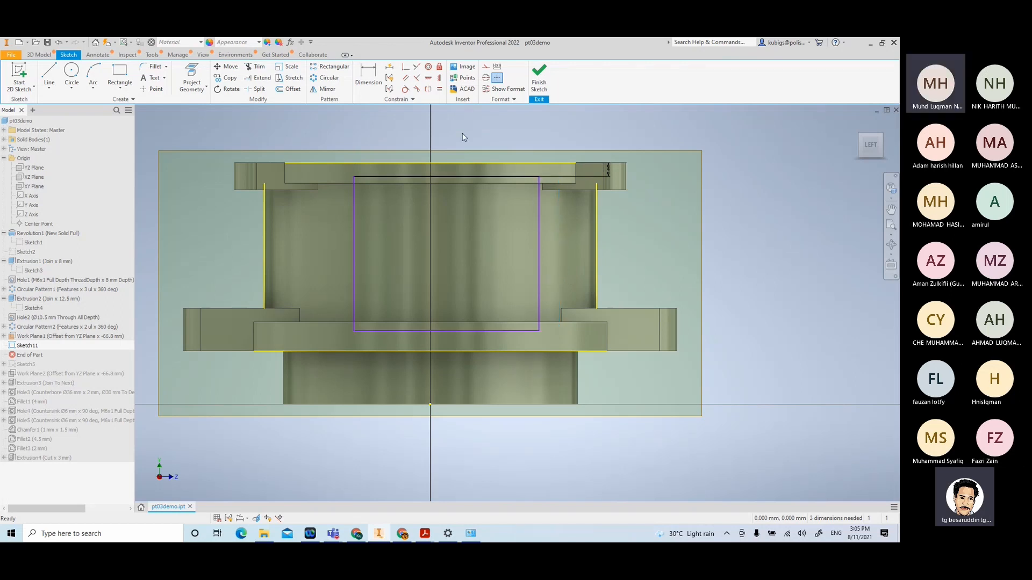
left_click(428, 79)
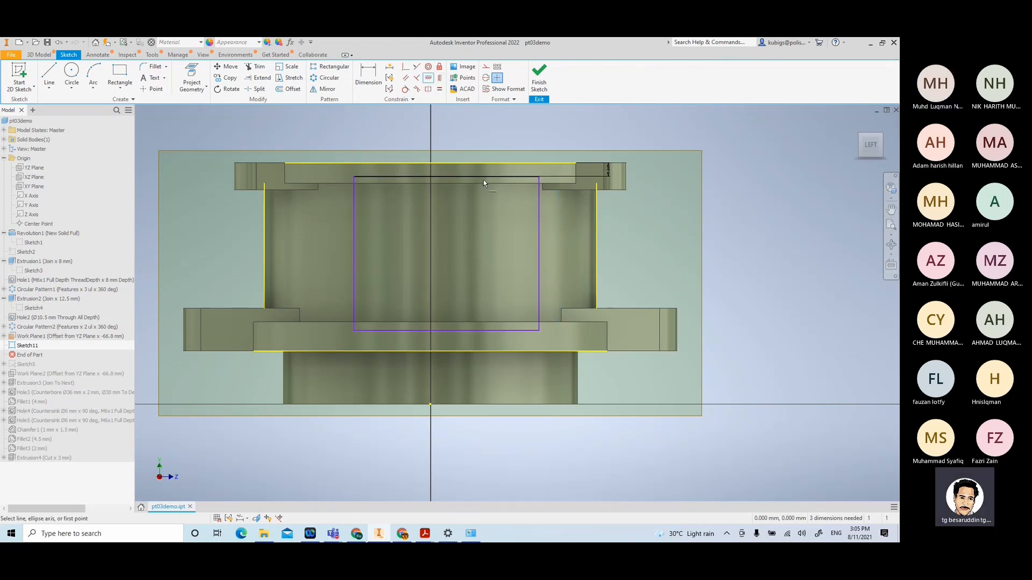
left_click(446, 177)
left_click(431, 162)
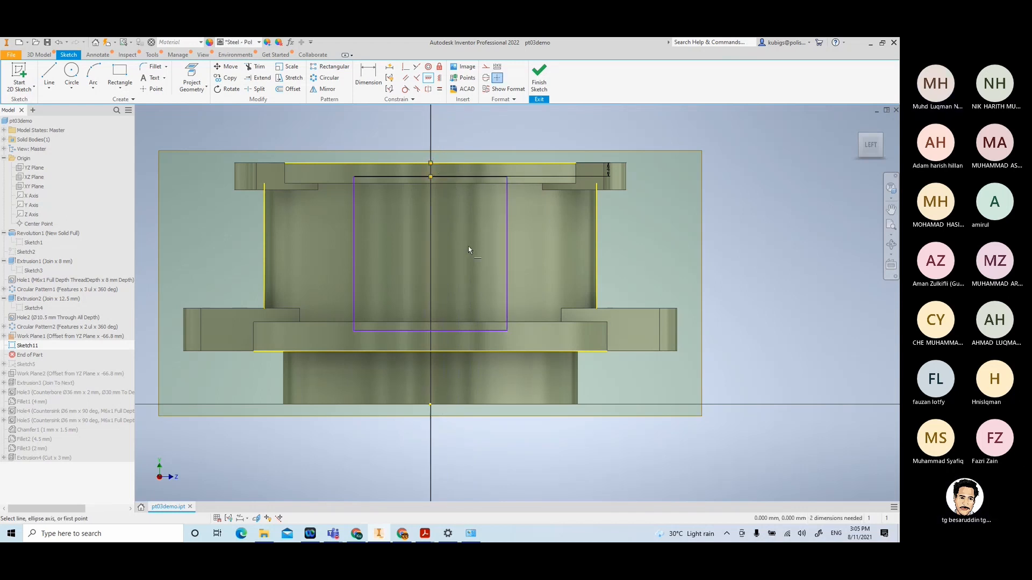
Re-dimension the rectangle 54 mm wide, correcting a mistyped 45, and 45 mm tall
left_click(368, 77)
left_click(478, 176)
left_click(464, 142)
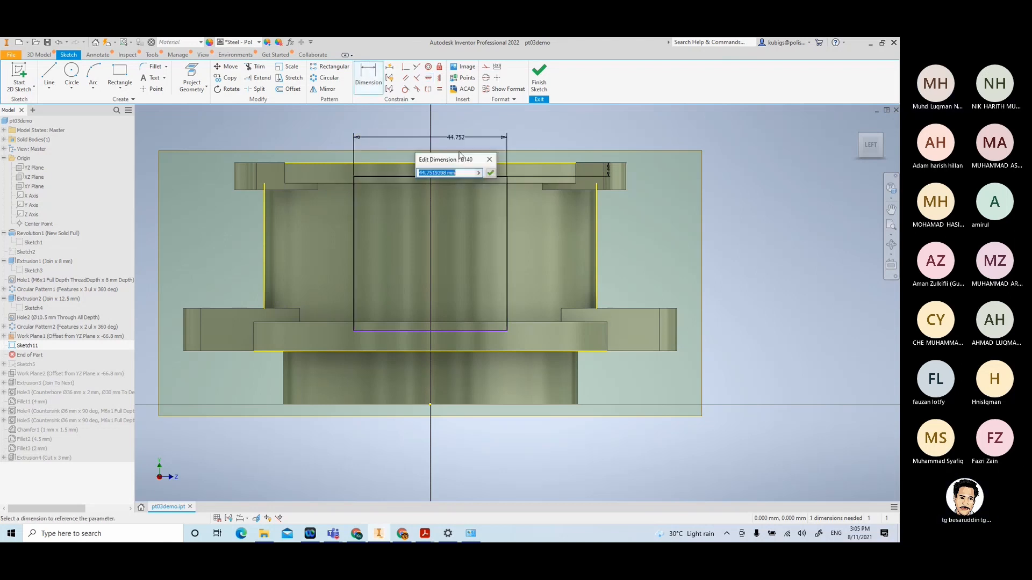
type("45")
key("Return")
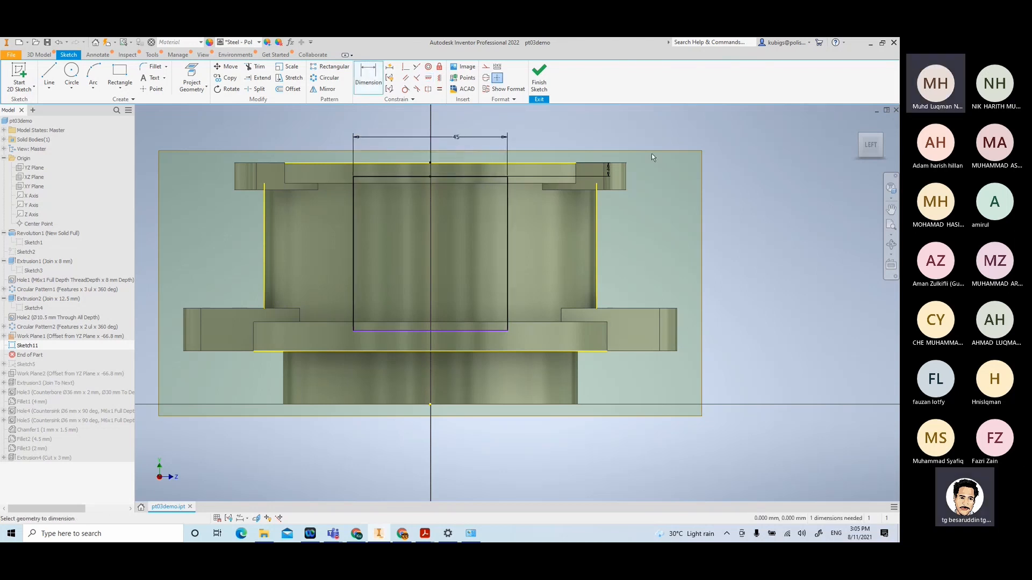
left_click(456, 137)
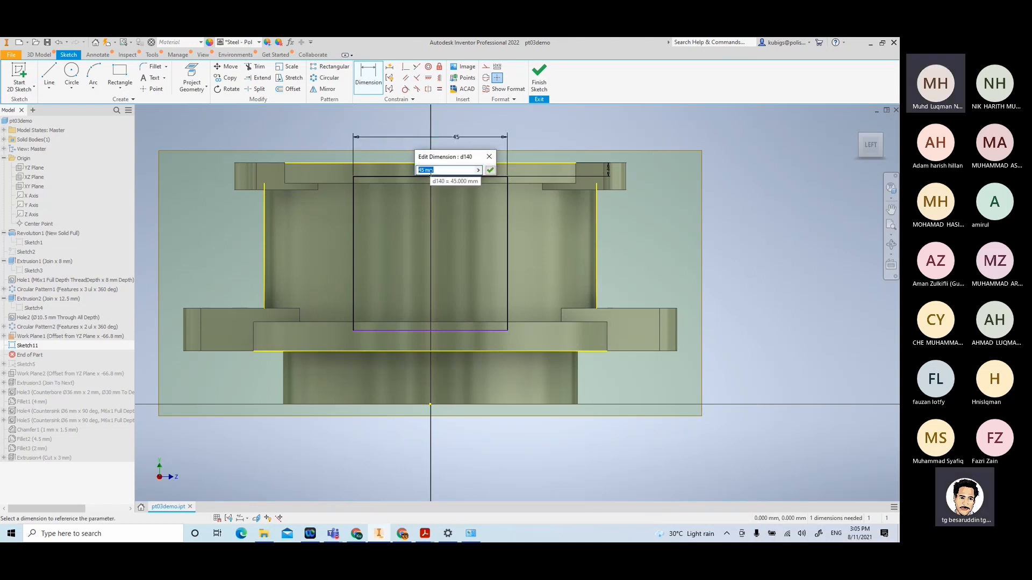
key("BackSpace")
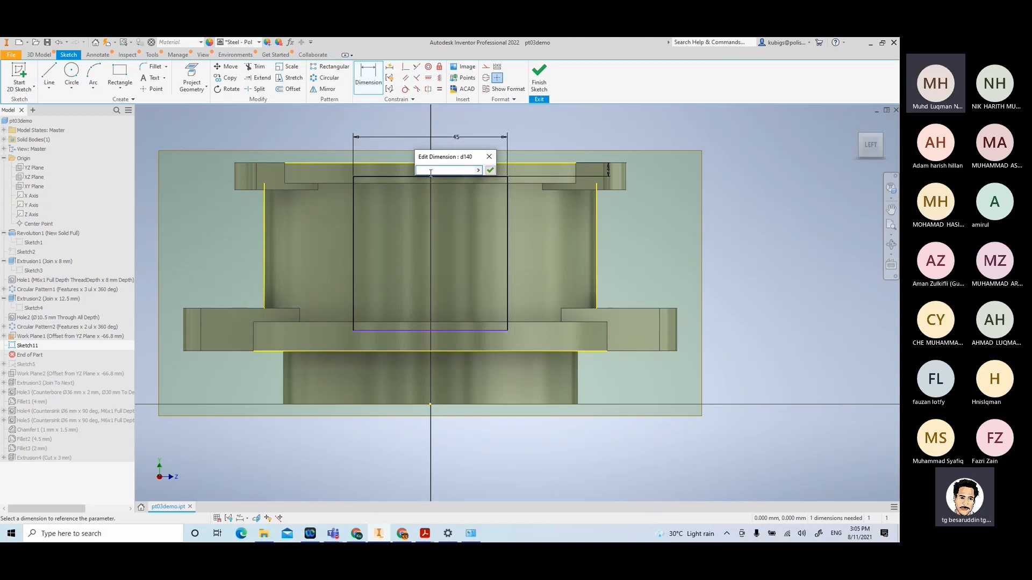
type("54")
key("Return")
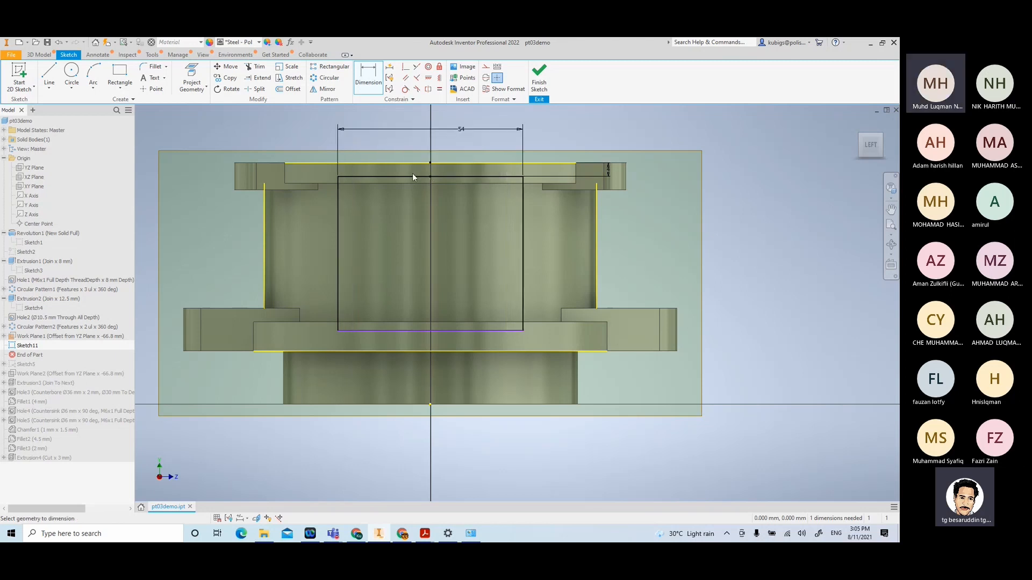
left_click(520, 247)
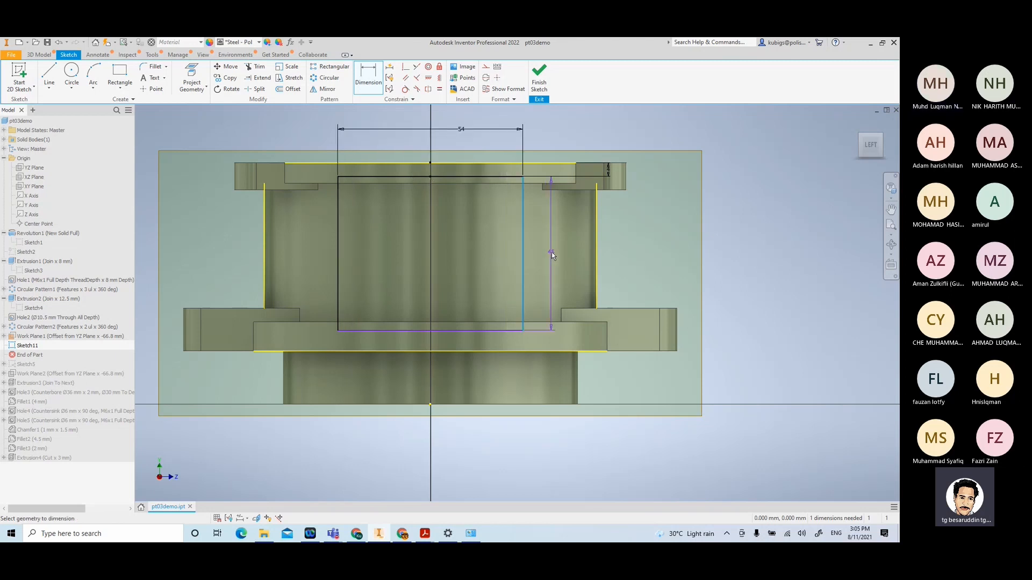
left_click(550, 253)
left_click(585, 288)
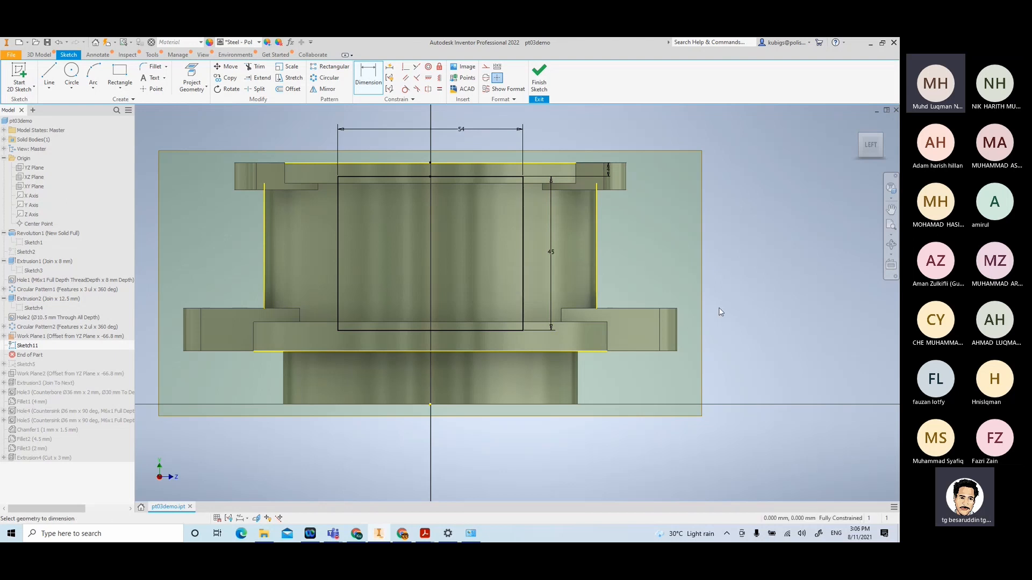
Re-edit the 4 mm top-offset dimension, keeping 4 mm, and move it further left
scroll(519, 306, "down", 3)
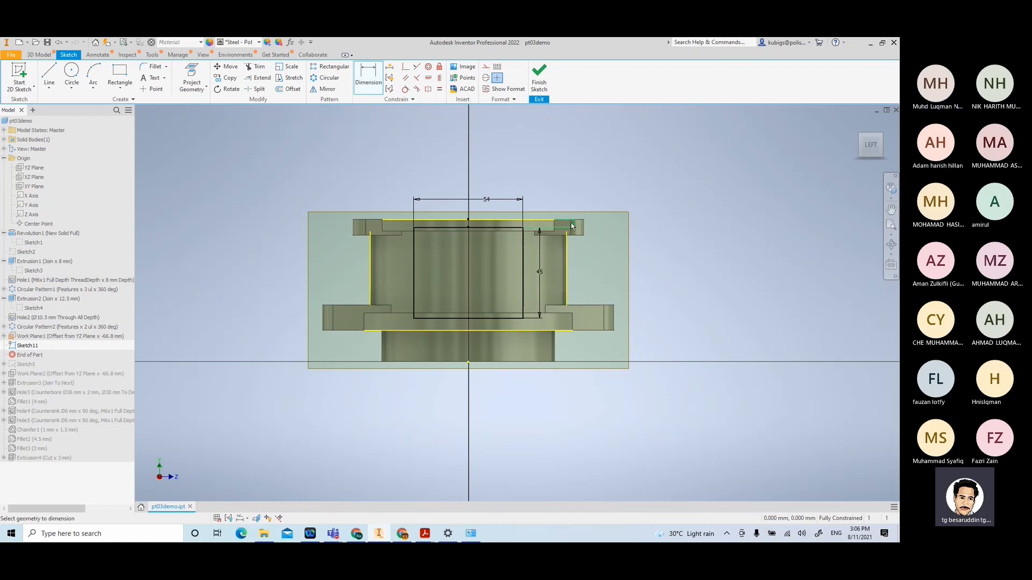
scroll(570, 224, "up", 2)
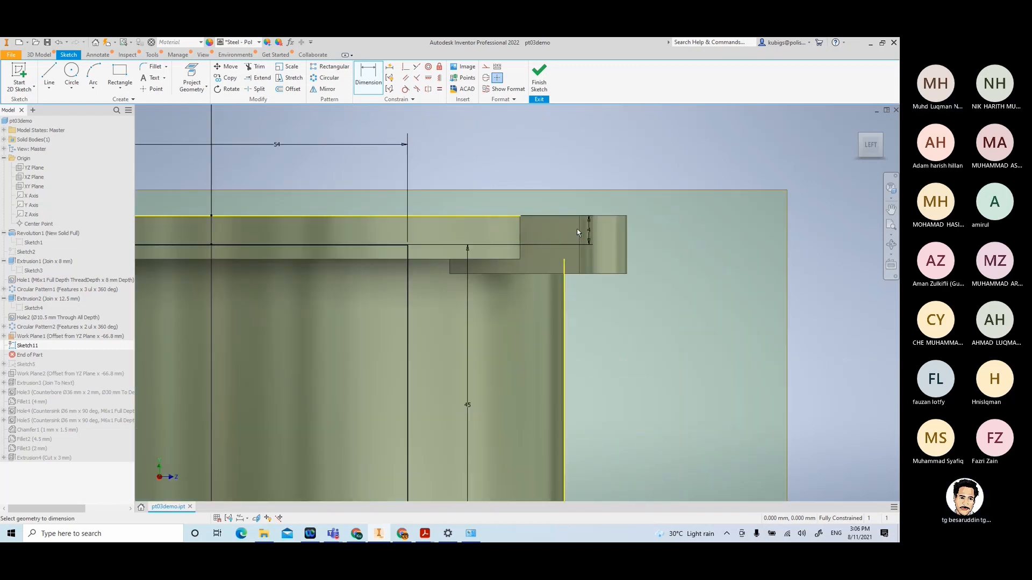
scroll(574, 227, "up", 2)
double_click(589, 235)
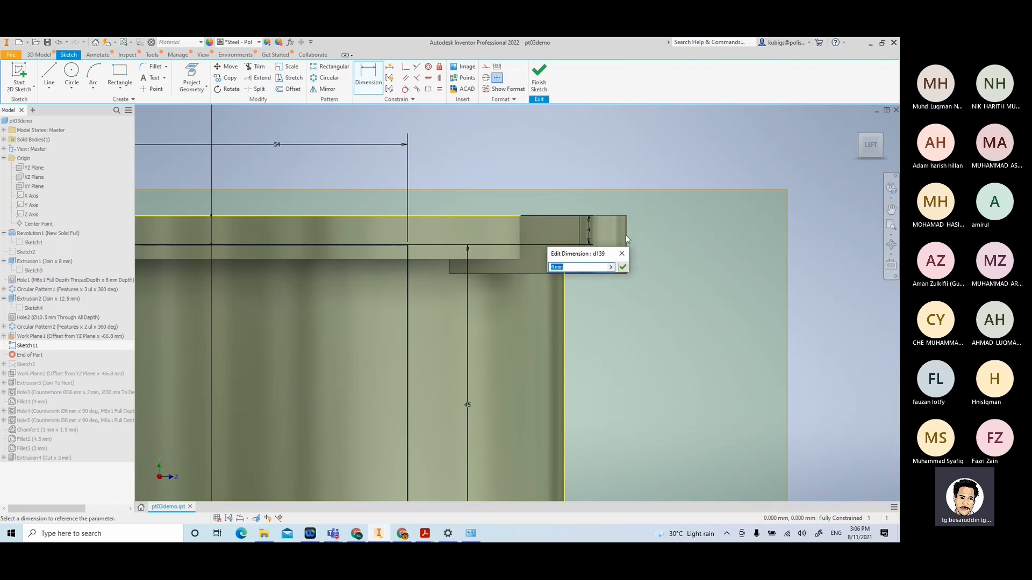
left_click(620, 254)
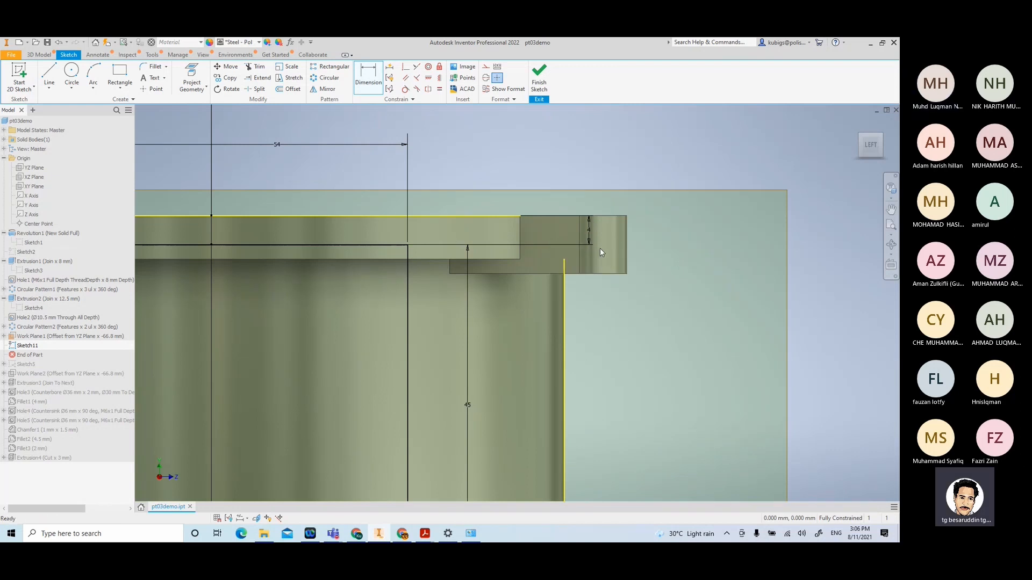
key("Escape")
left_click_drag(589, 228, 434, 234)
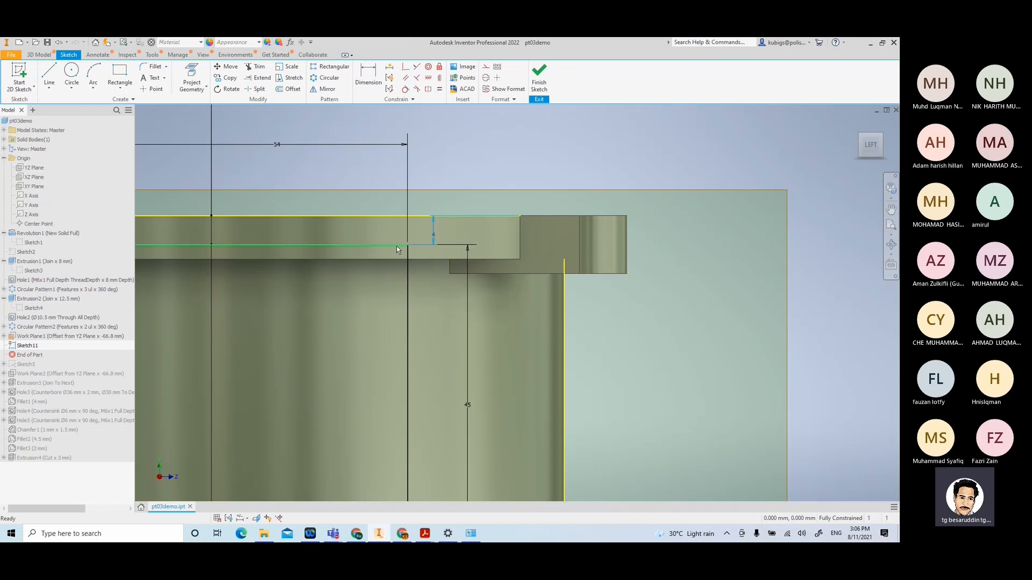
scroll(480, 245, "down", 5)
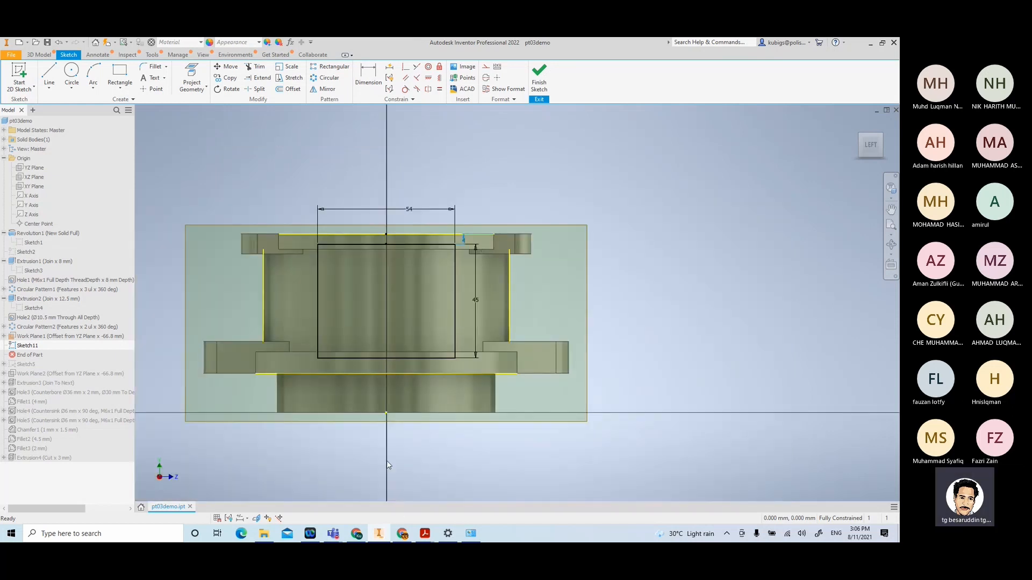
mouse_move(425, 534)
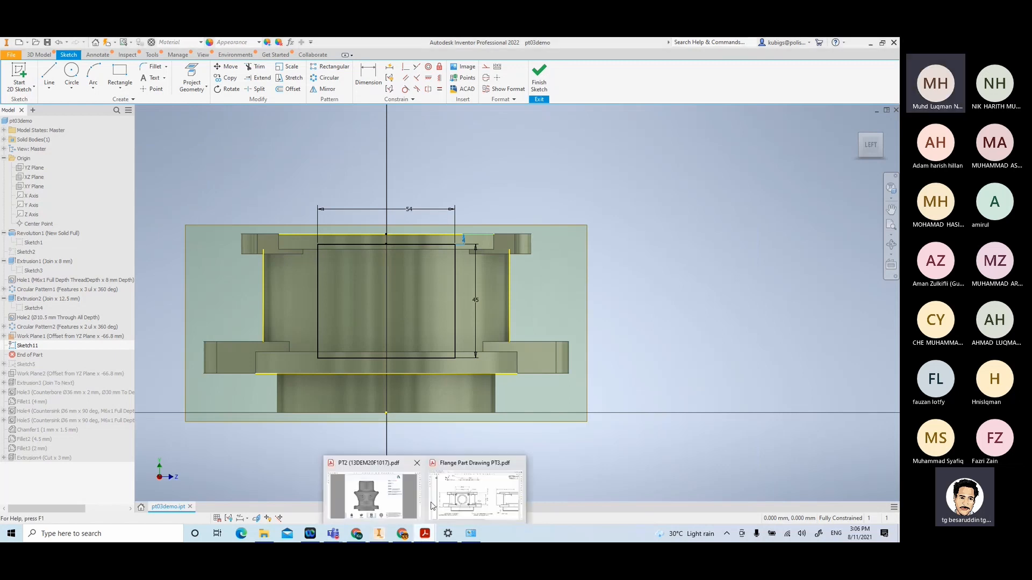
left_click(480, 498)
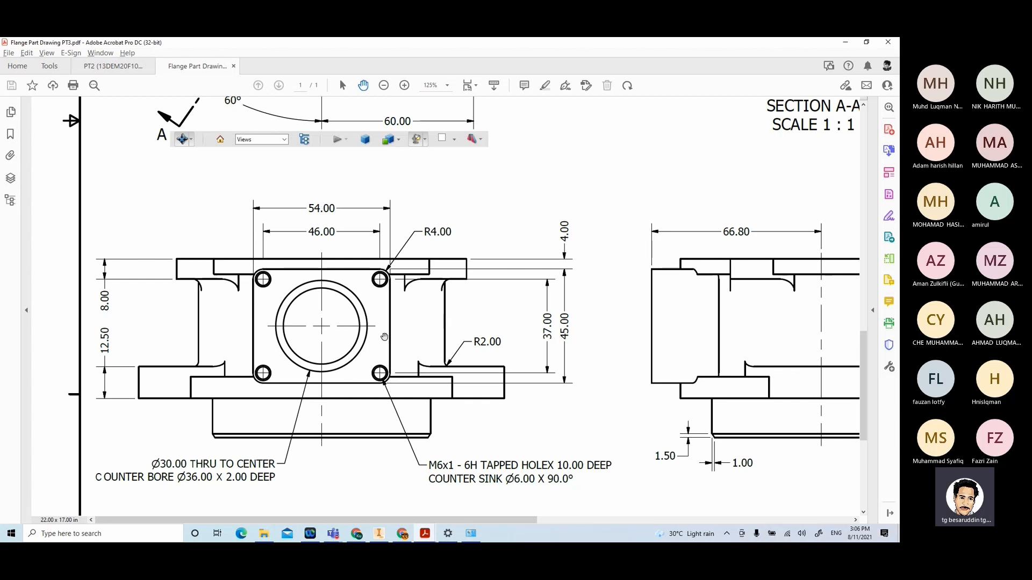
scroll(345, 156, "up", 4)
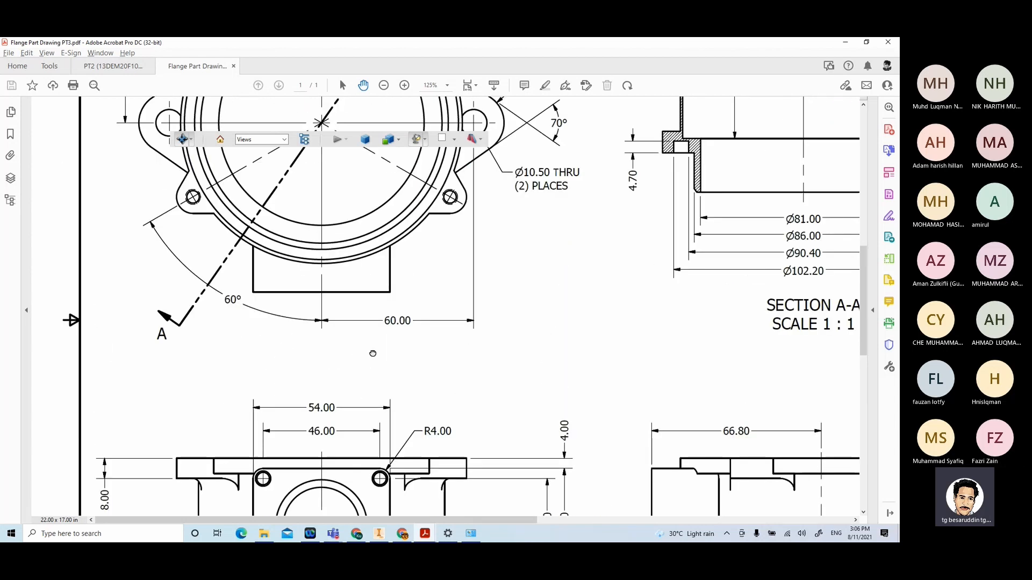
scroll(376, 472, "down", 4)
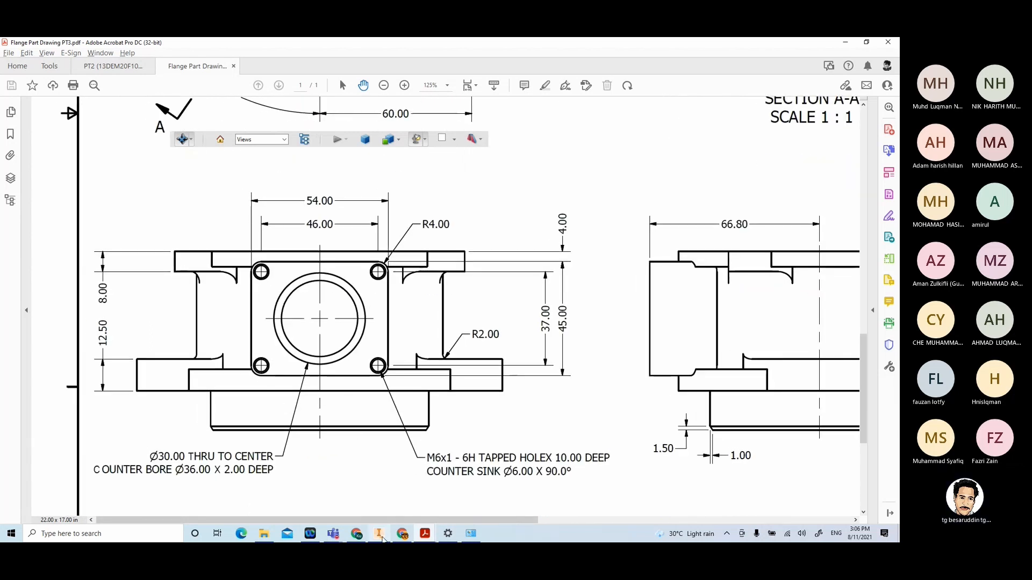
left_click(378, 533)
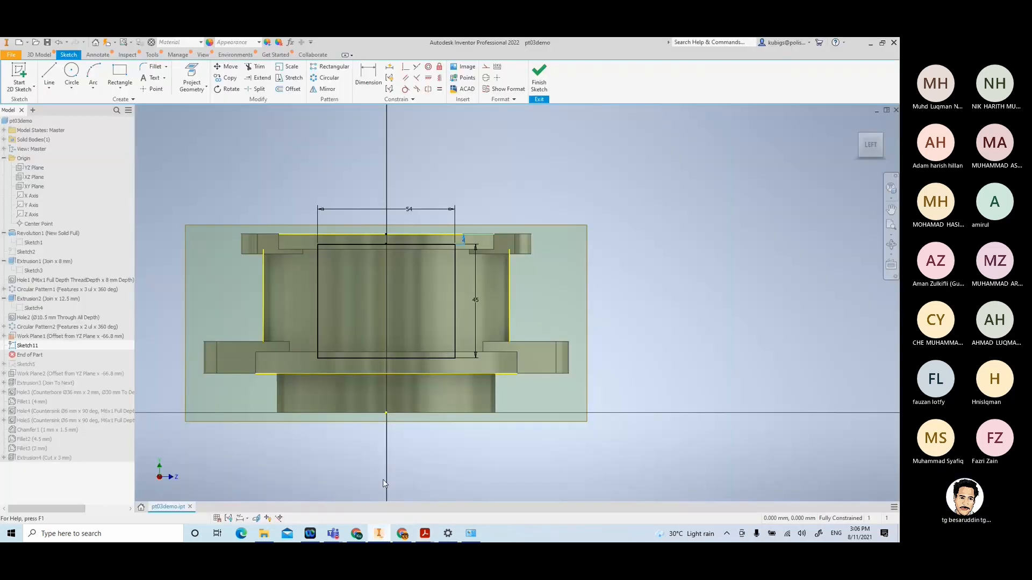
Finish Sketch11 and roll End of Part forward past Sketch5 to include Extrusion3
left_click(539, 75)
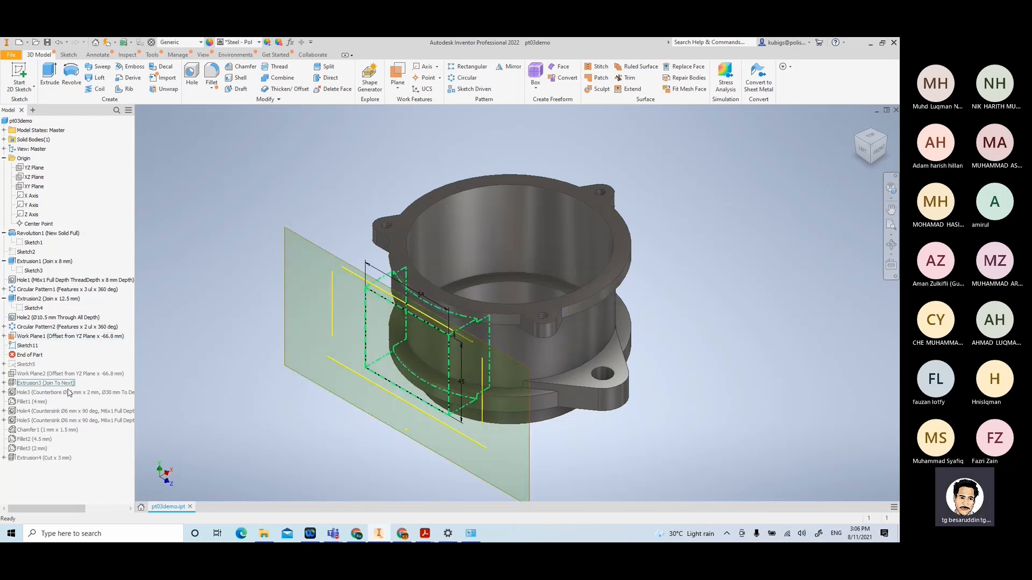
left_click(36, 347)
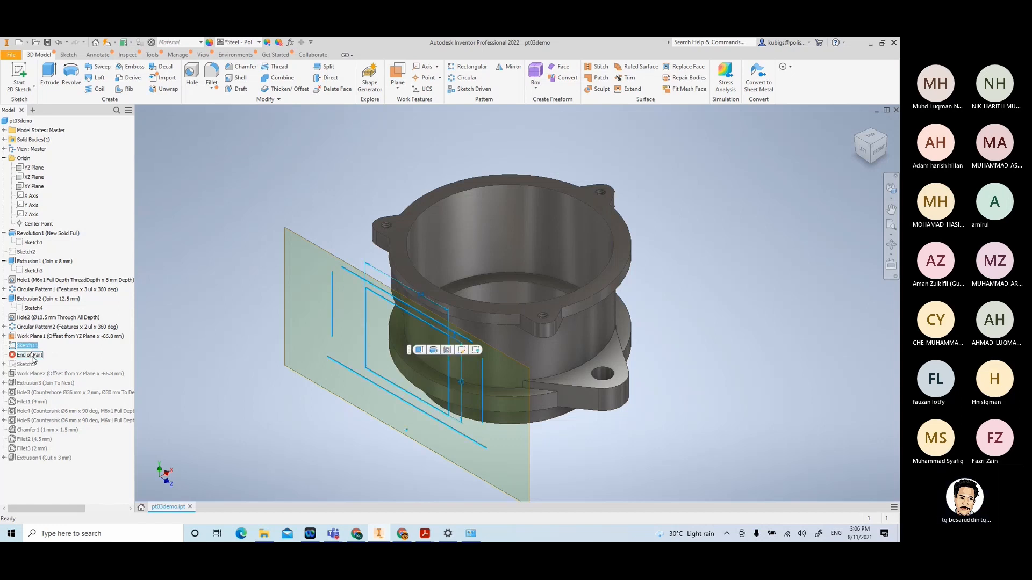
left_click_drag(32, 357, 36, 377)
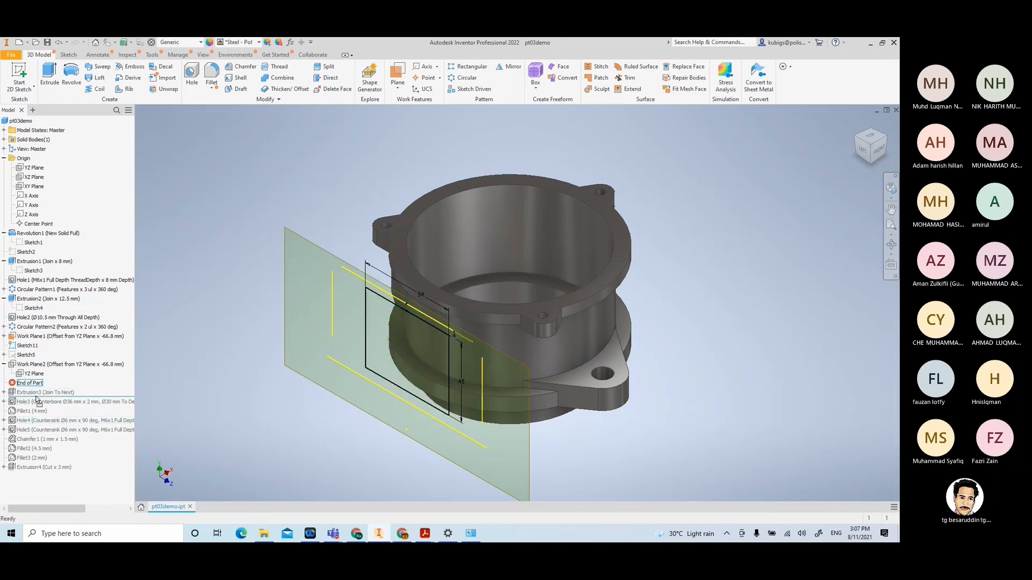
left_click_drag(37, 399, 37, 398)
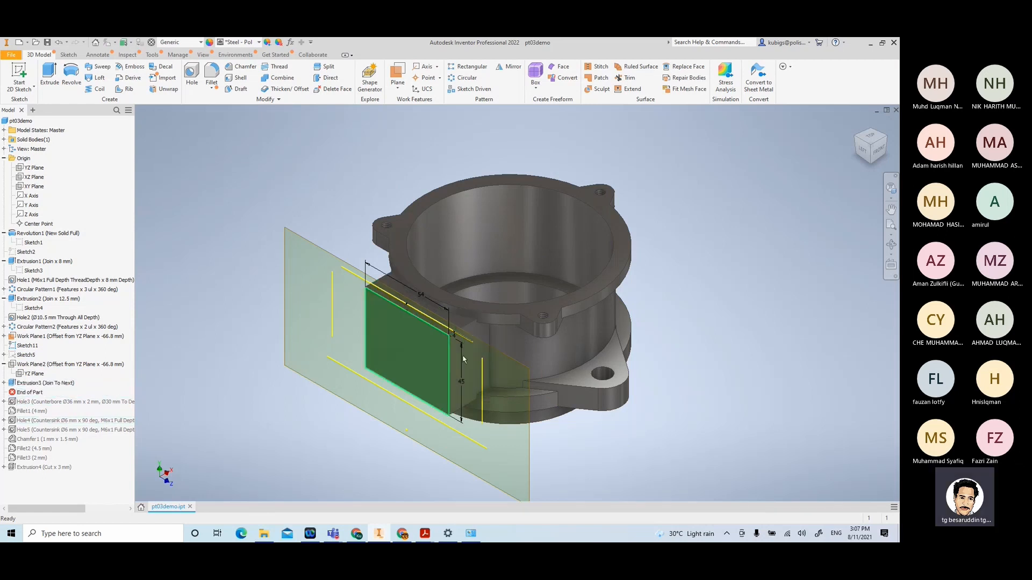
Hide Work Plane1 and Sketch5
right_click(433, 449)
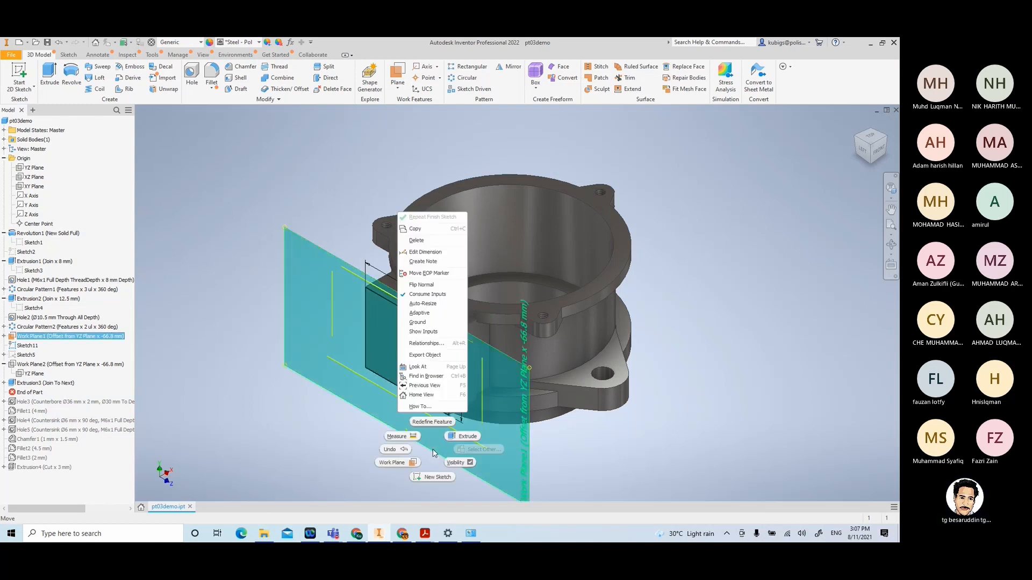
left_click(465, 463)
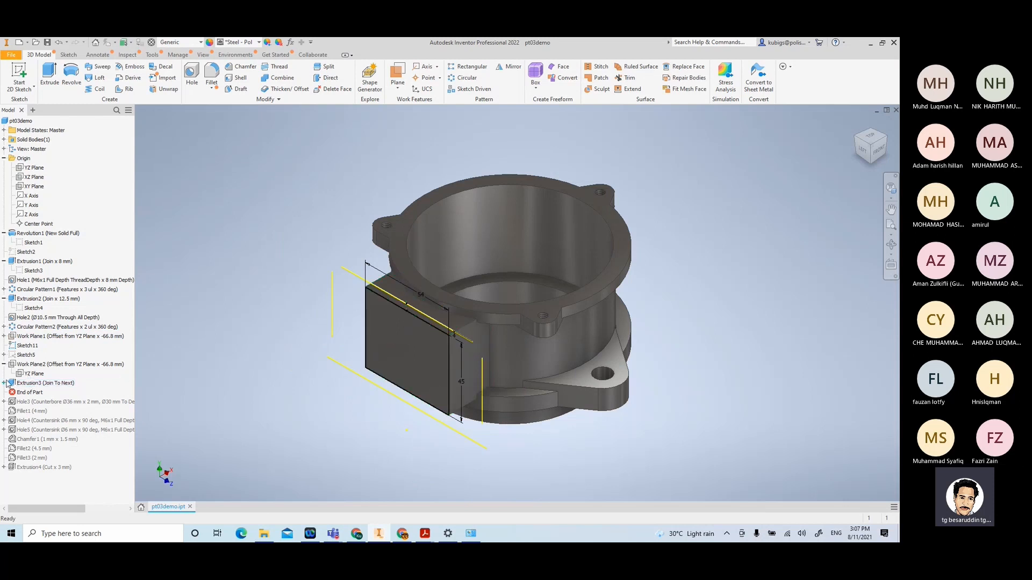
left_click(26, 355)
right_click(27, 355)
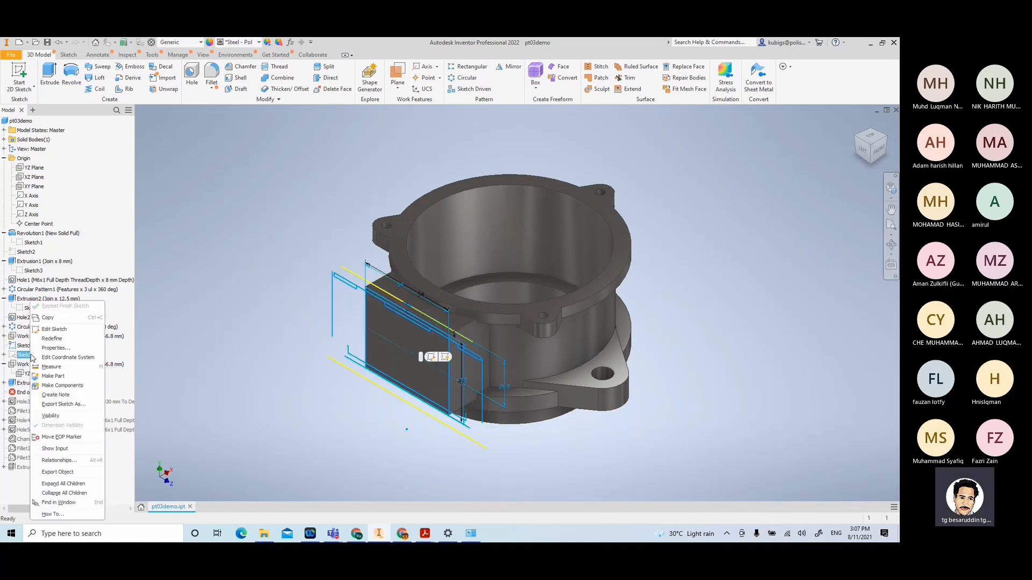
left_click(51, 416)
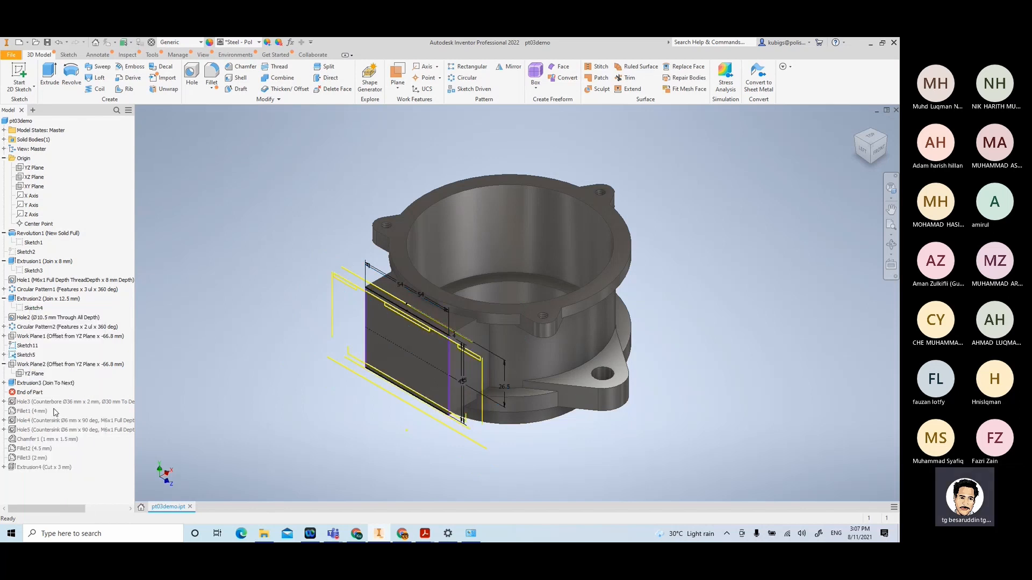
left_click(27, 355)
right_click(27, 355)
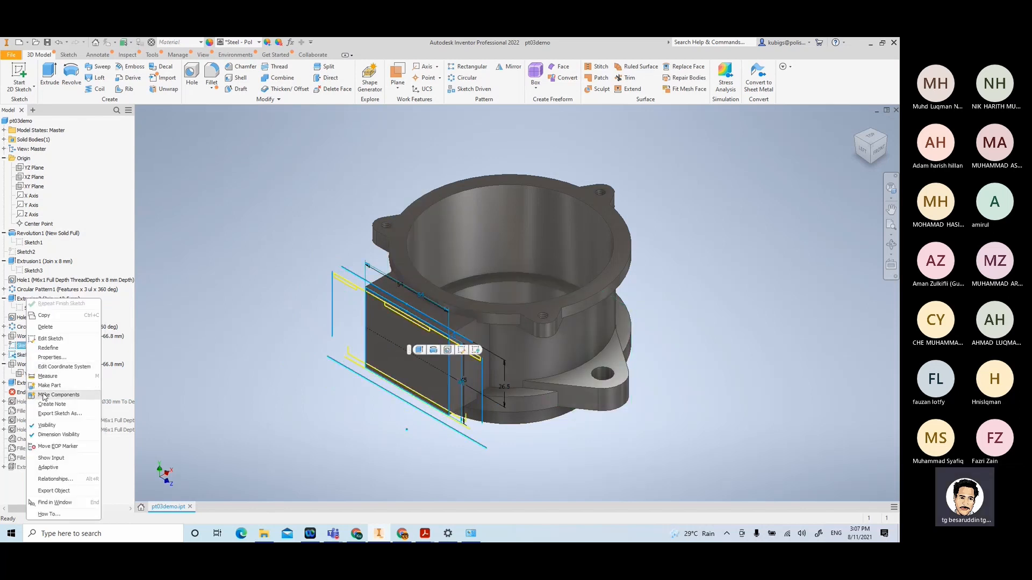
left_click(60, 426)
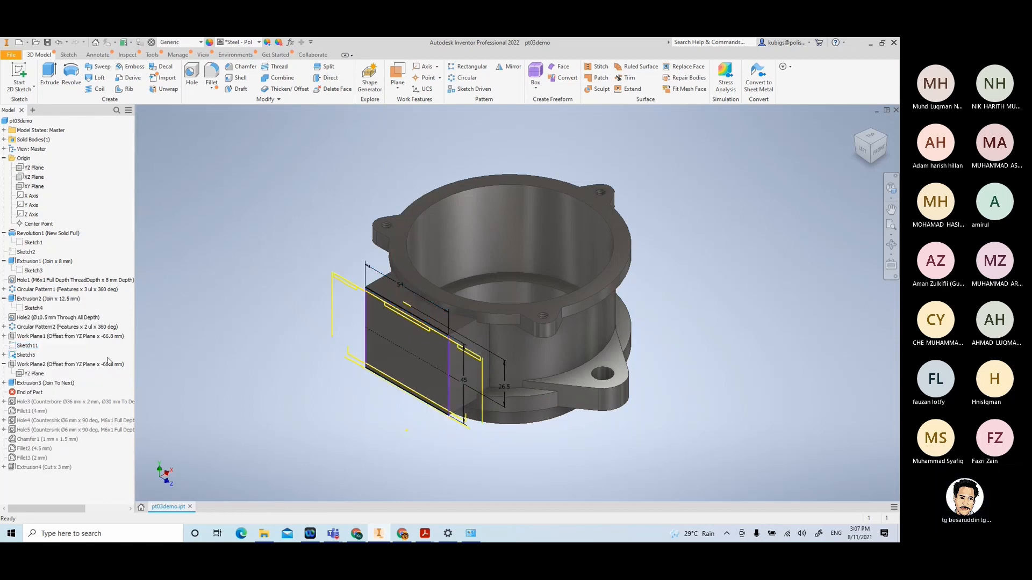
left_click(30, 356)
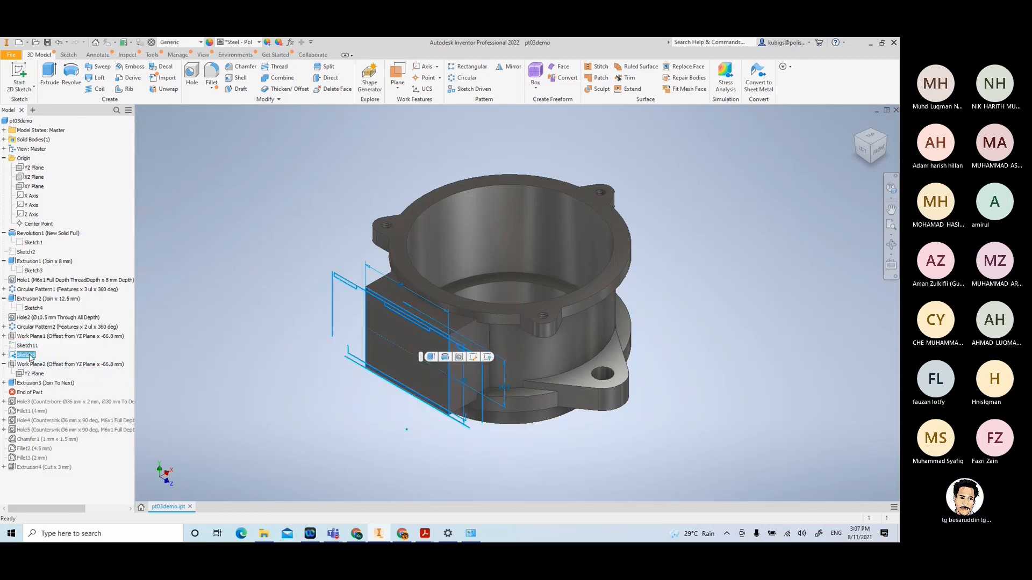
right_click(30, 357)
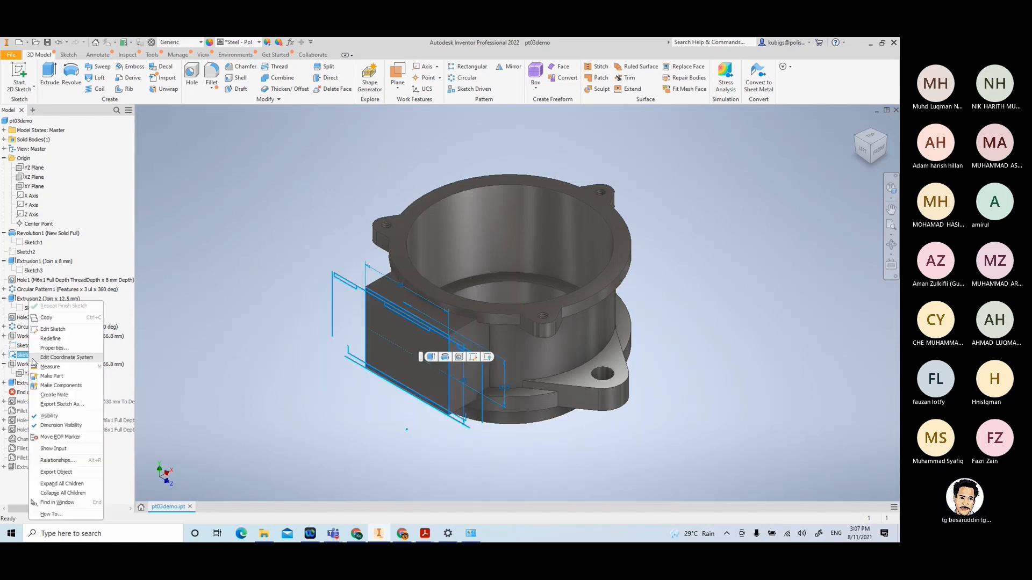
left_click(54, 419)
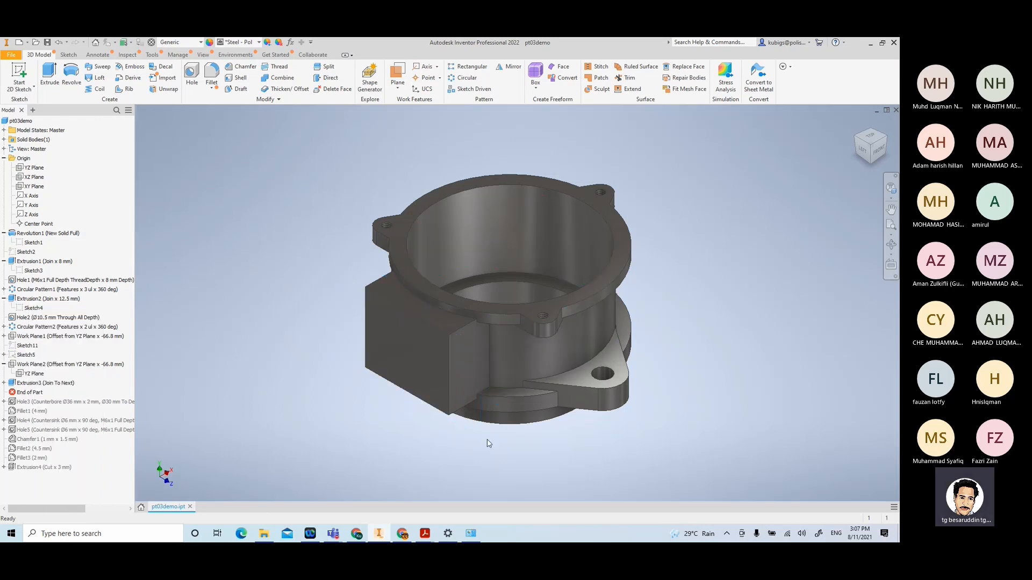
Frame the new side boss in the view
scroll(489, 437, "up", 3)
left_click(359, 303)
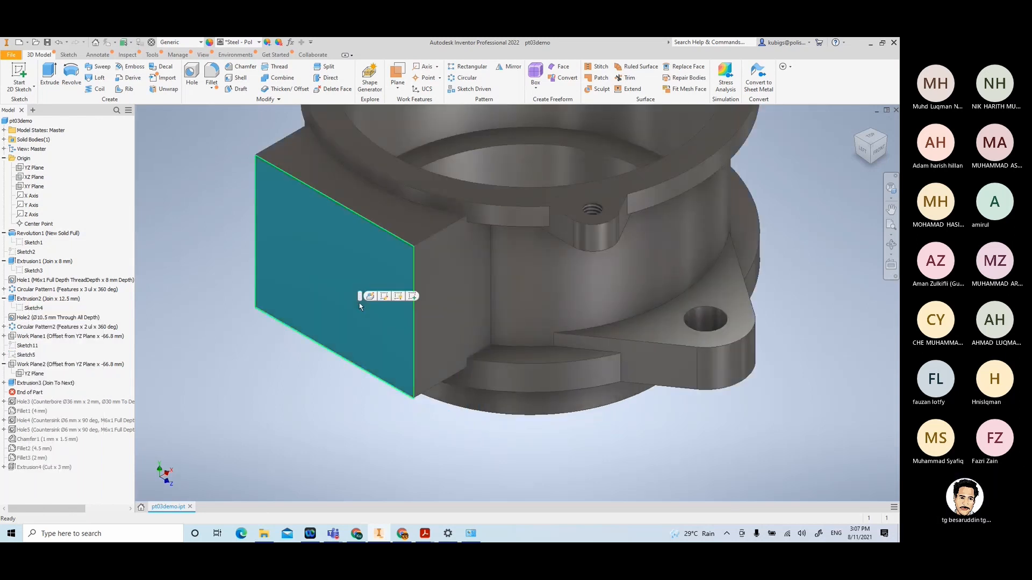
left_click(258, 343)
middle_click_drag(311, 293, 364, 344)
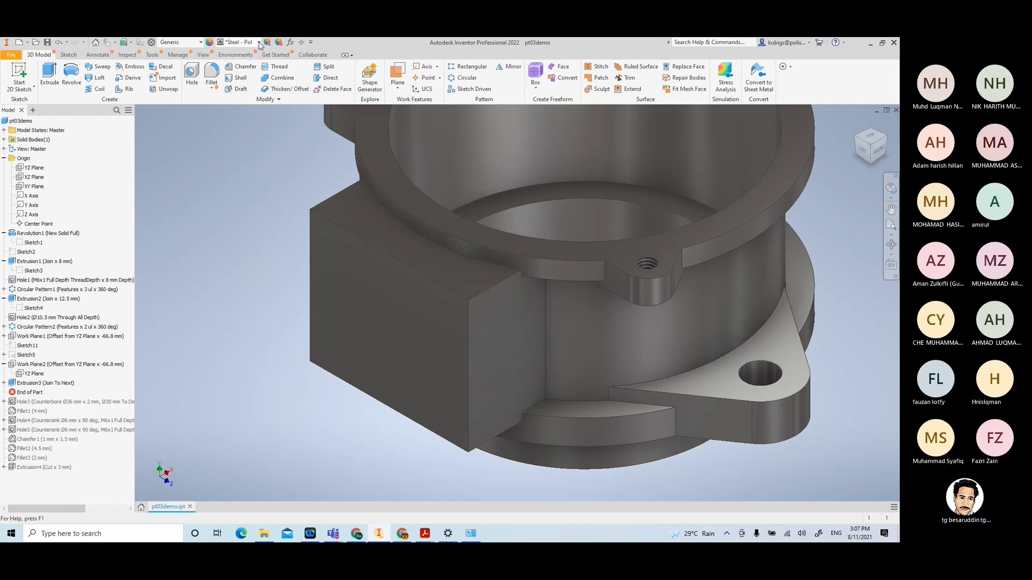
Try the Titanium - Polished appearance on the flange, then switch it to Steel Blue
left_click(259, 42)
scroll(187, 192, "down", 15)
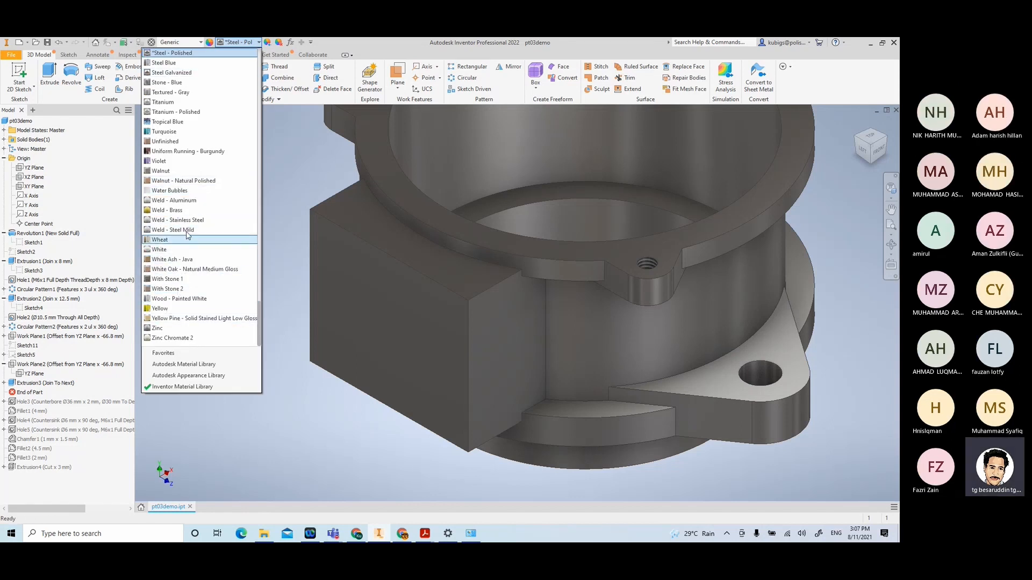
left_click(197, 113)
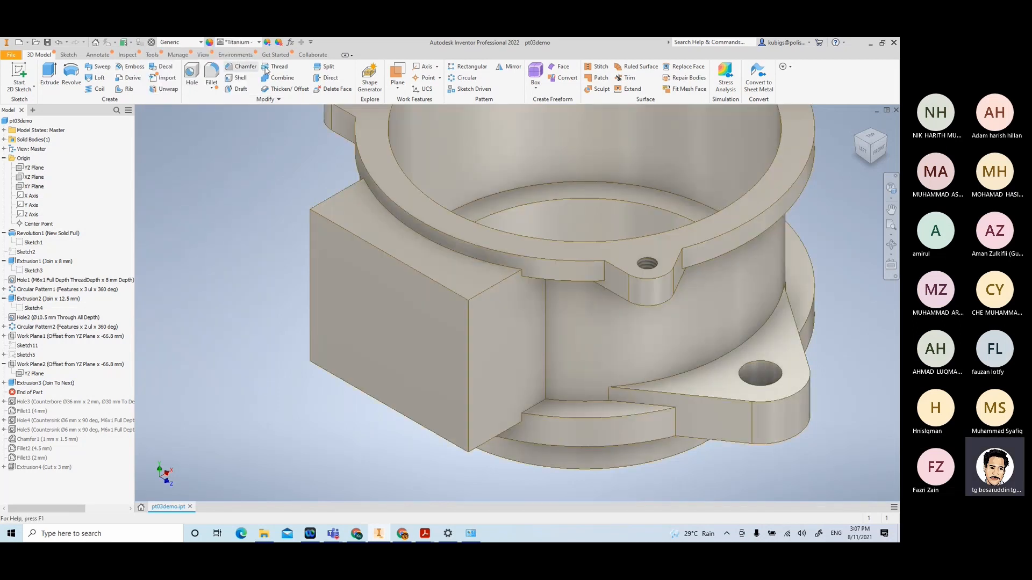
left_click(259, 43)
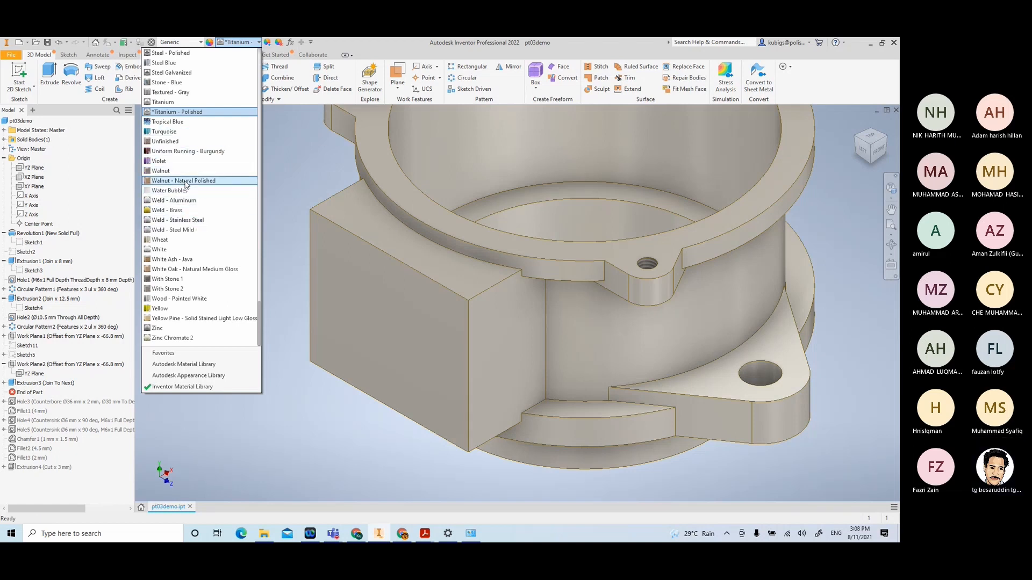
scroll(180, 131, "up", 2)
left_click(180, 121)
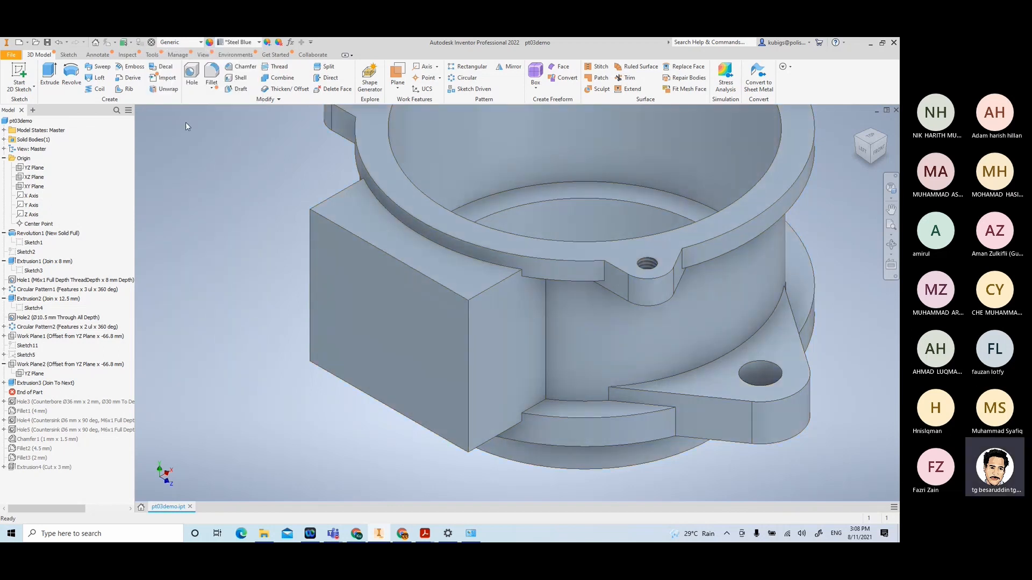
left_click(353, 353)
Review Extrusion3 without changes, then roll the part back to above Work Plane2
left_click(268, 346)
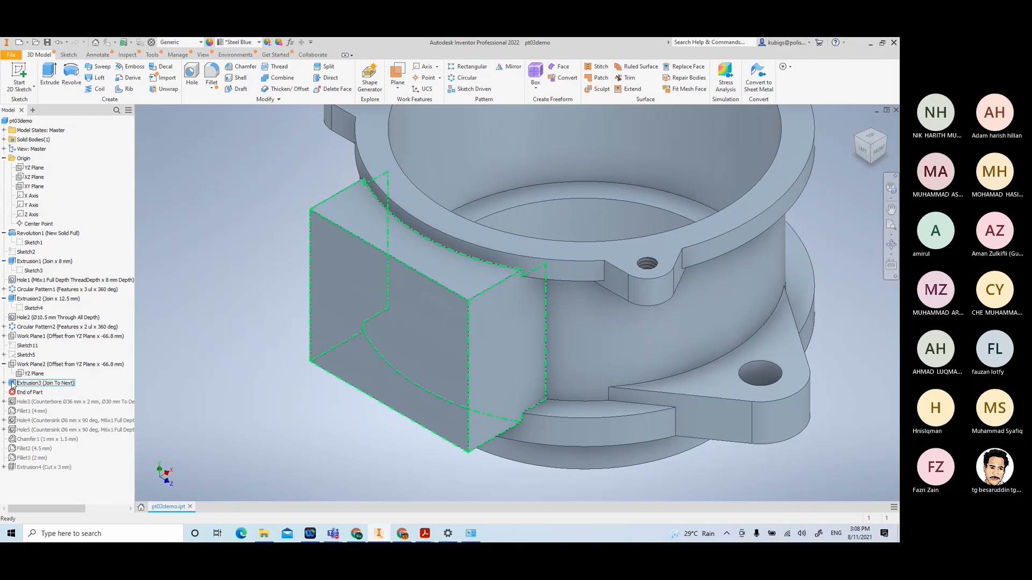
left_click(13, 384)
double_click(13, 383)
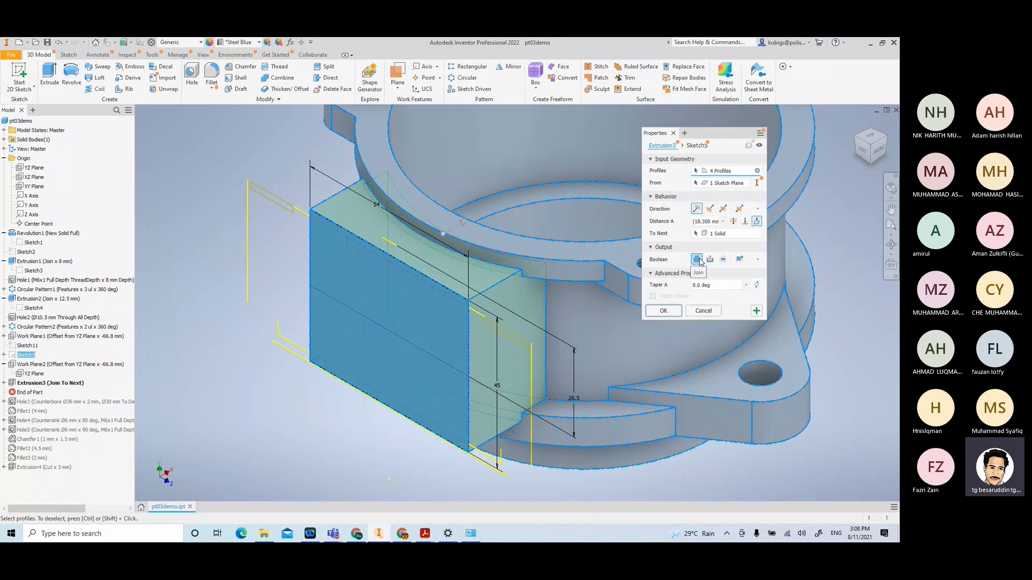
left_click(708, 312)
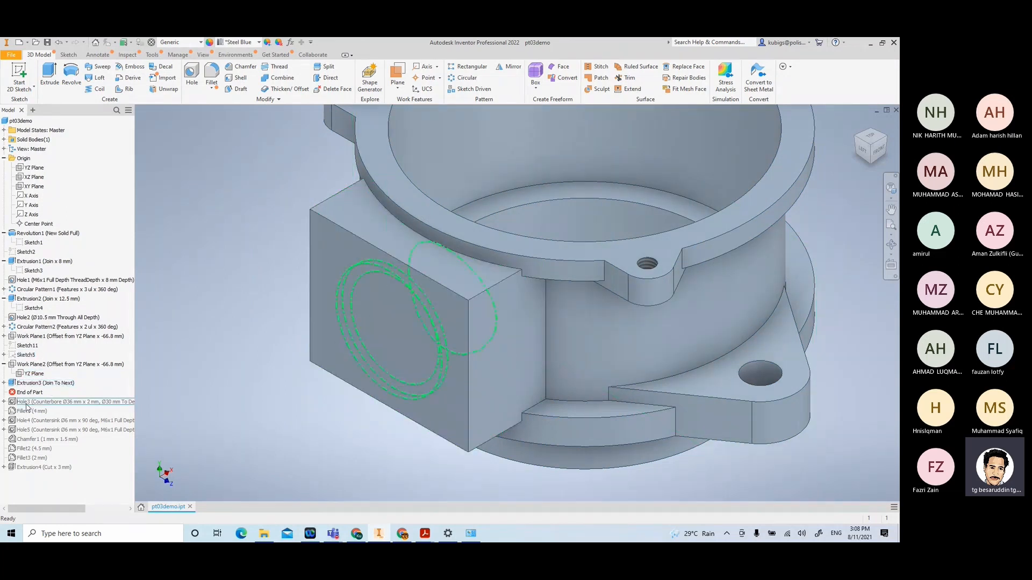
left_click_drag(31, 396, 44, 365)
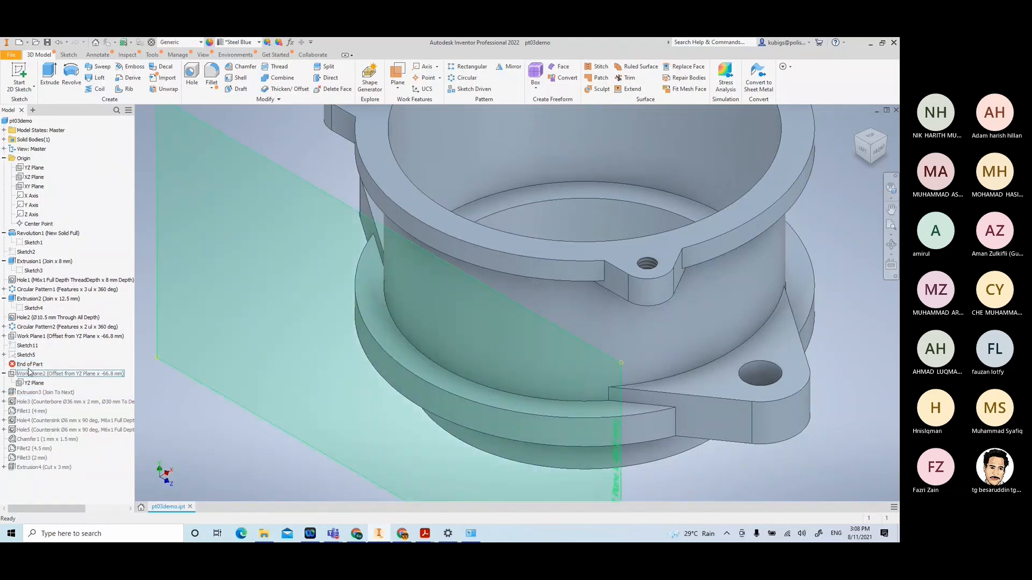
Start redefining Sketch5 onto another plane, then cancel the redefine with Esc
left_click(25, 355)
right_click(25, 355)
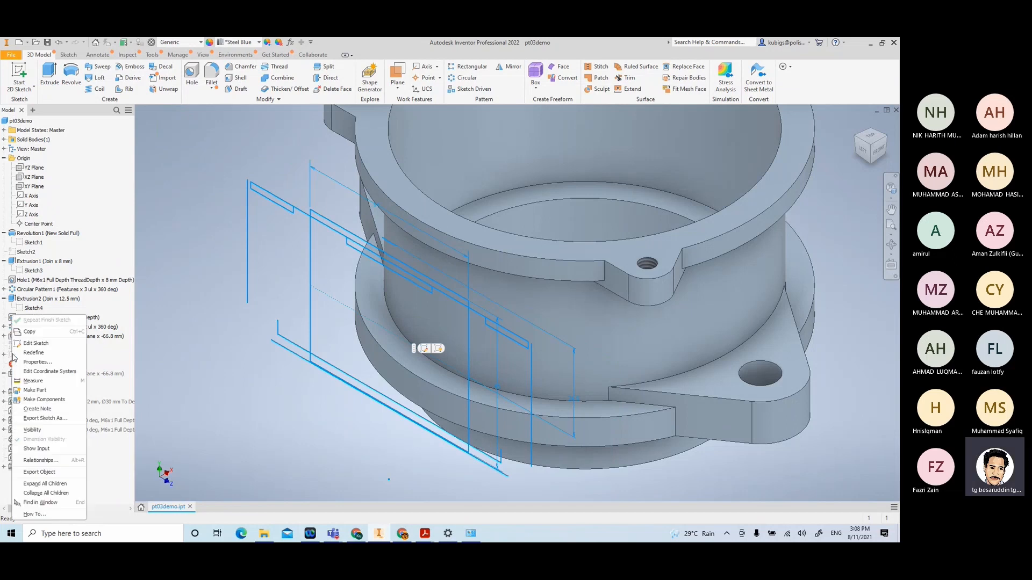
left_click(21, 370)
right_click(29, 370)
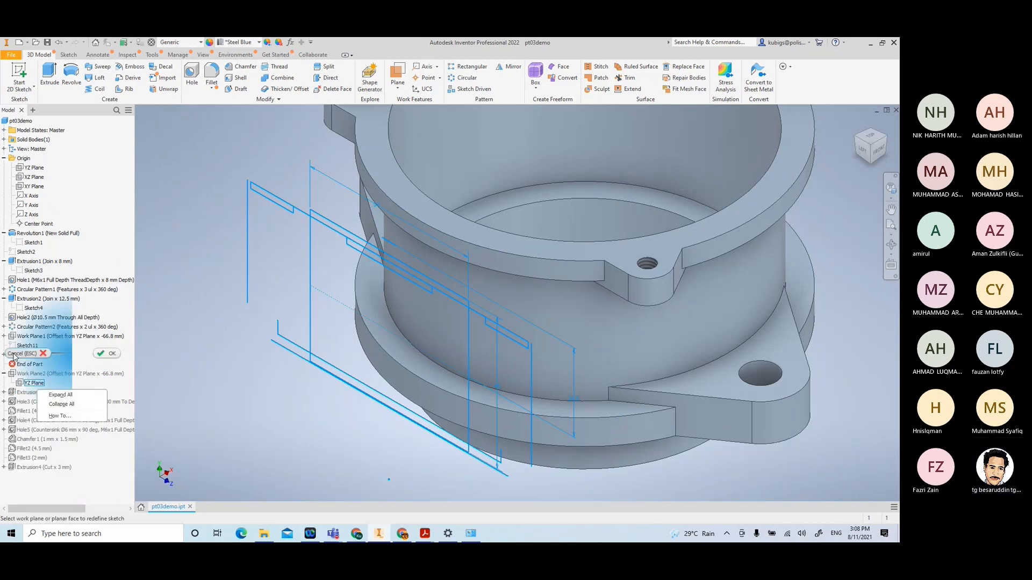
left_click(196, 367)
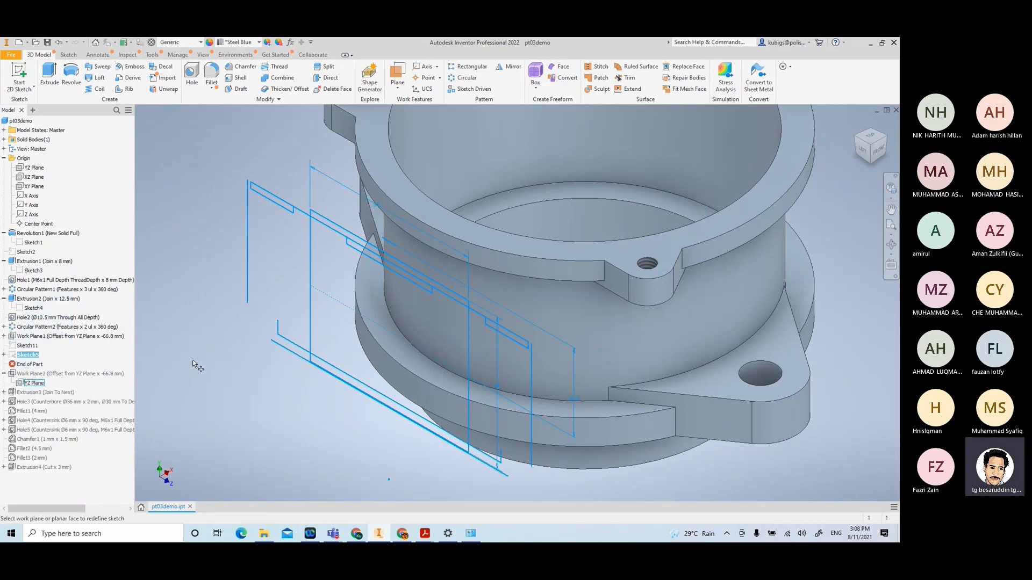
right_click(34, 357)
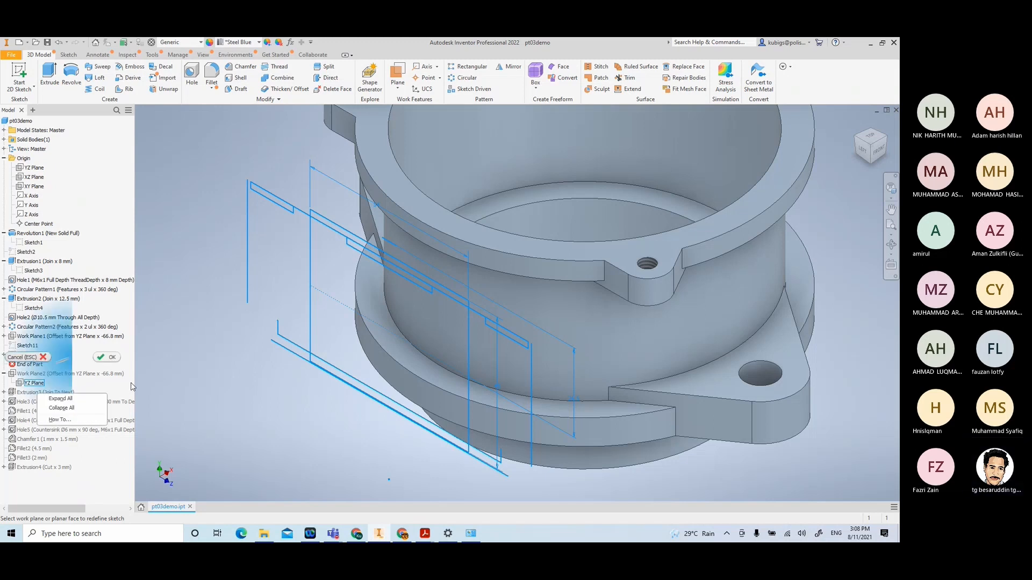
left_click(236, 383)
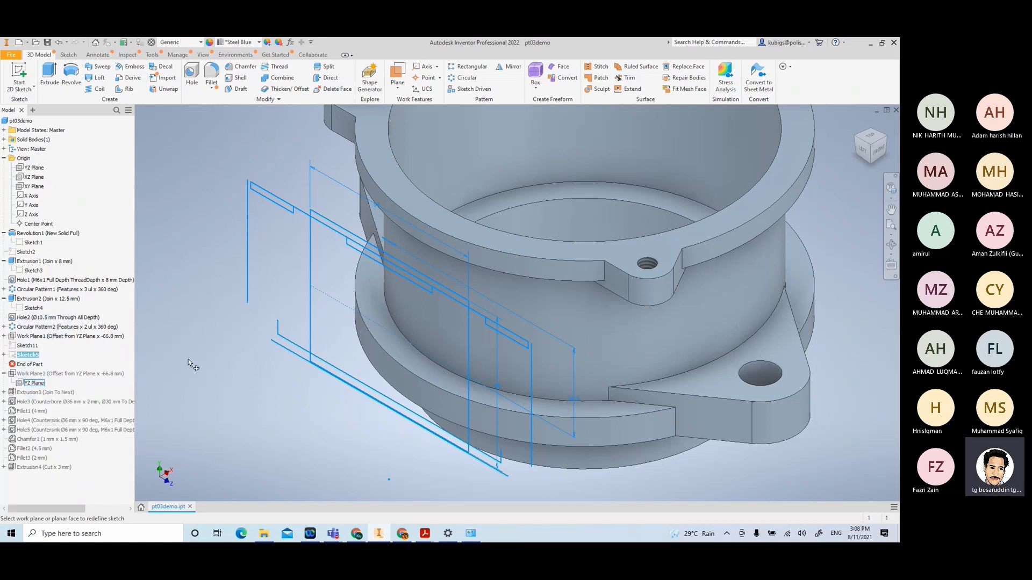
key("Escape")
Make Sketch5 visible, showing its 54, 45 and 26.5 dimensions
left_click(30, 358)
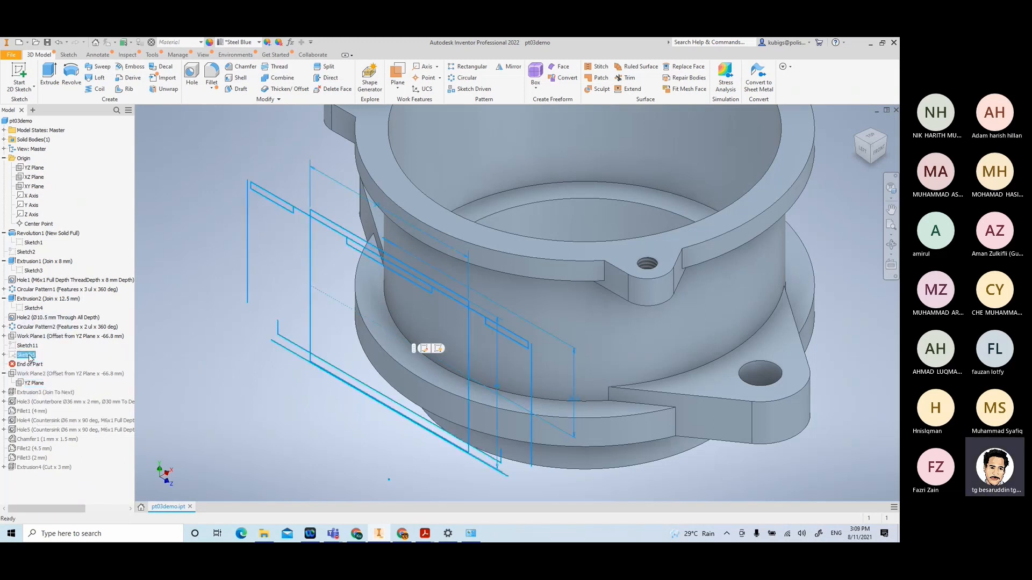
right_click(31, 357)
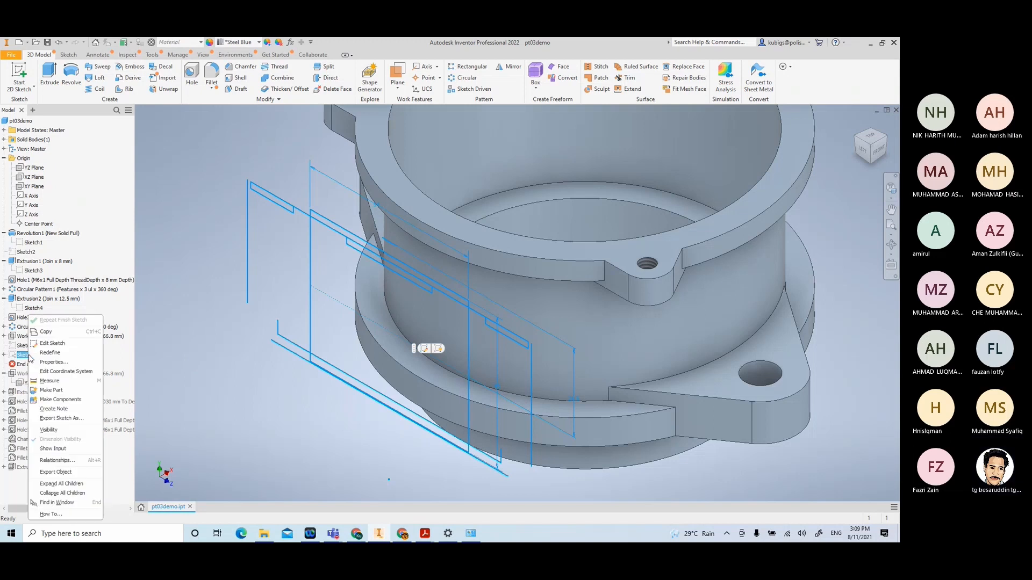
left_click(45, 428)
scroll(387, 352, "up", 3)
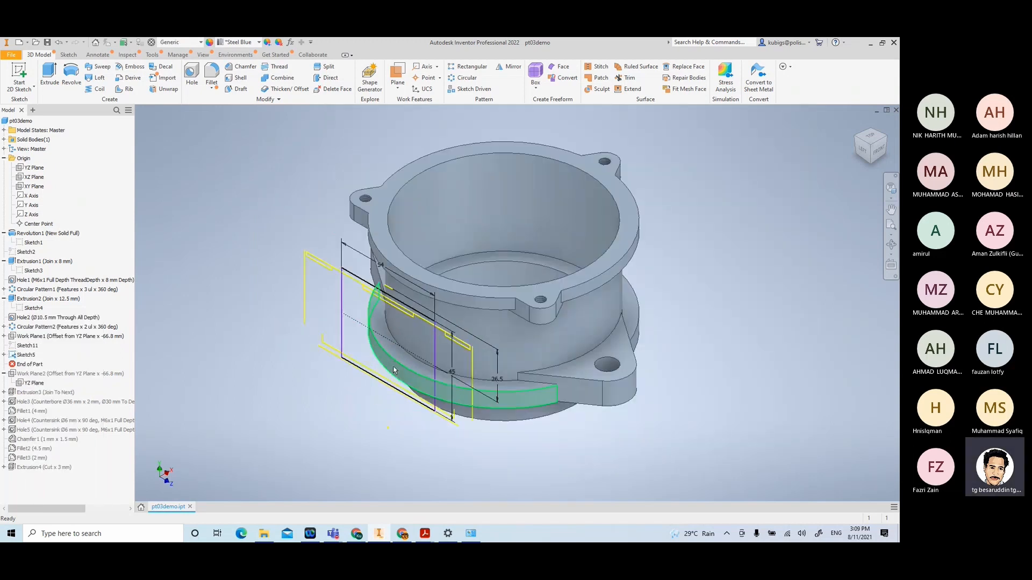
scroll(397, 344, "down", 5)
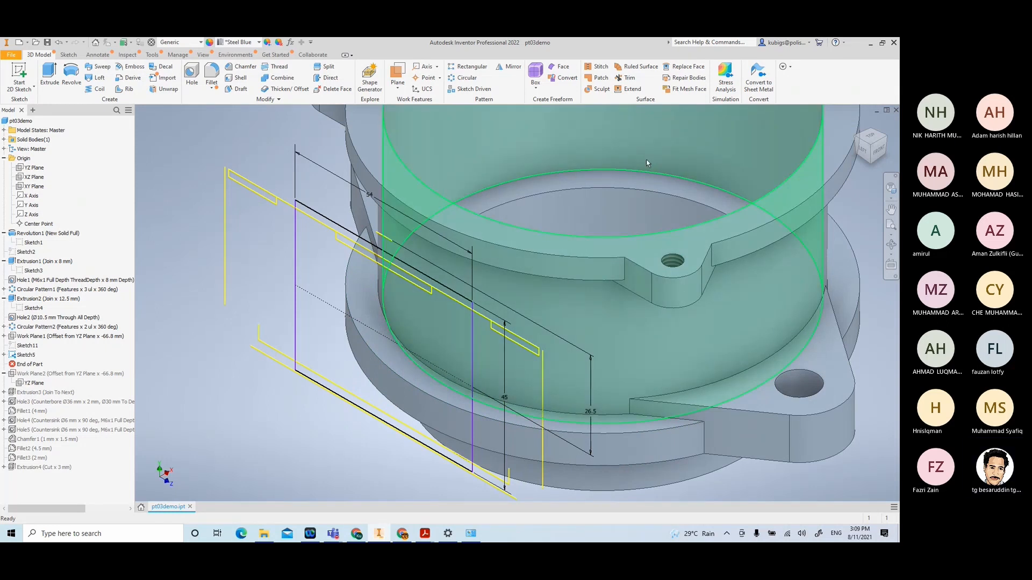
left_click(49, 75)
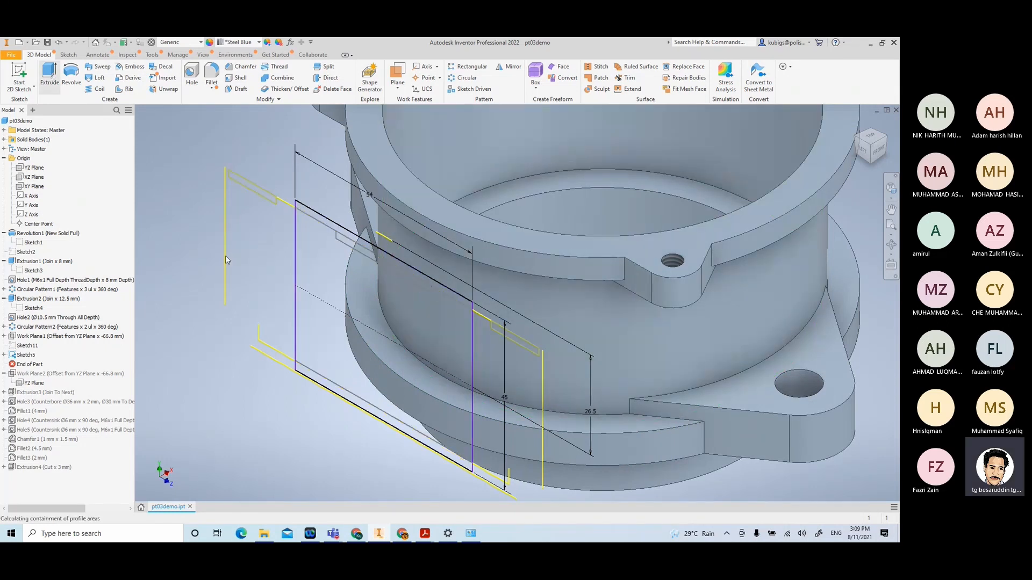
left_click(440, 285)
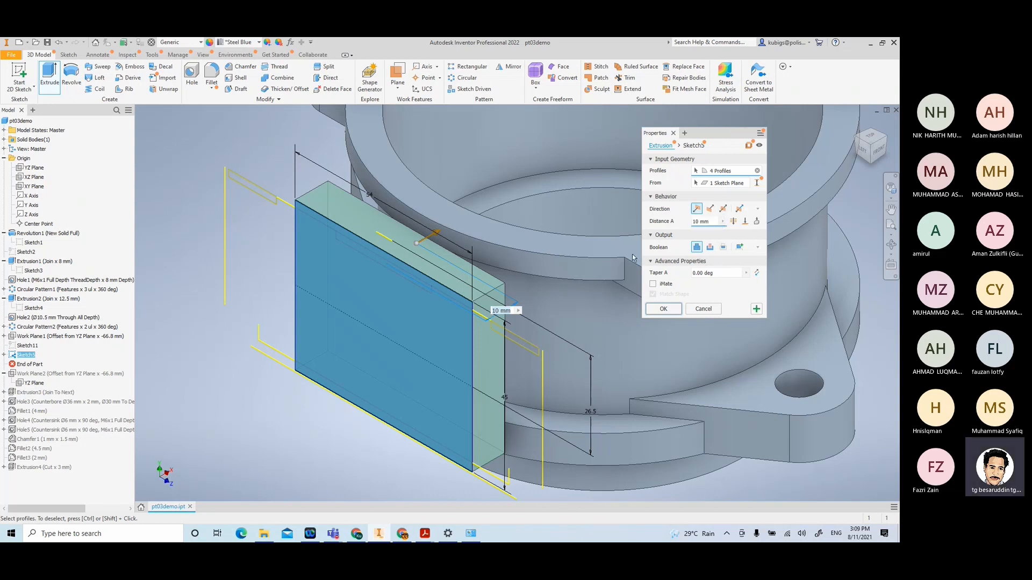
left_click(756, 222)
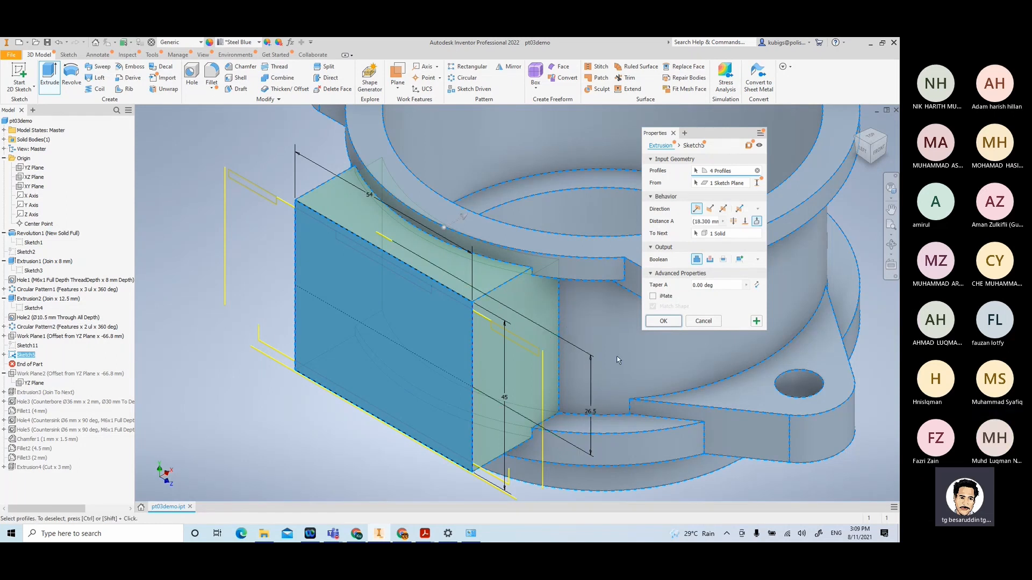
left_click(745, 220)
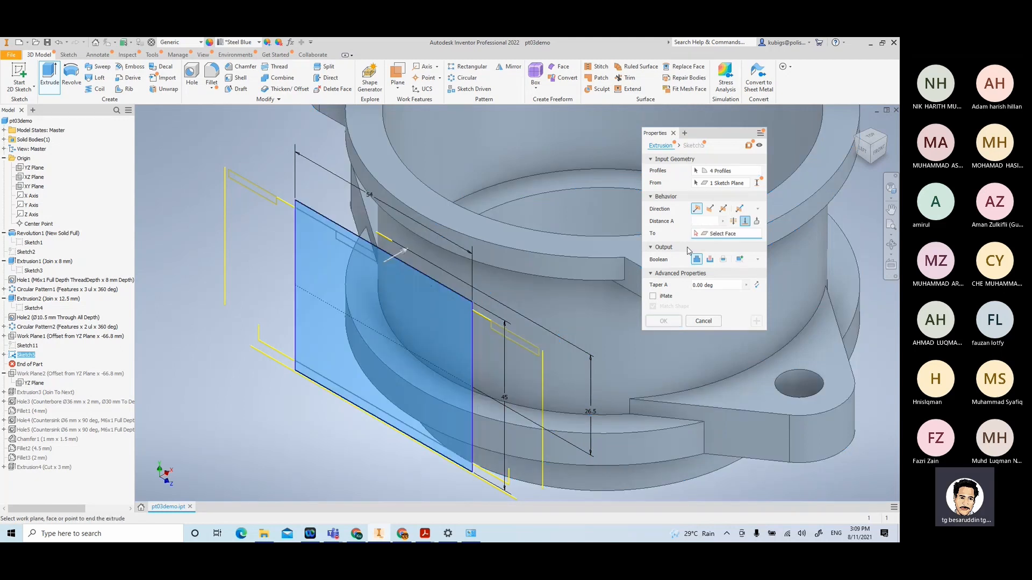
left_click(565, 306)
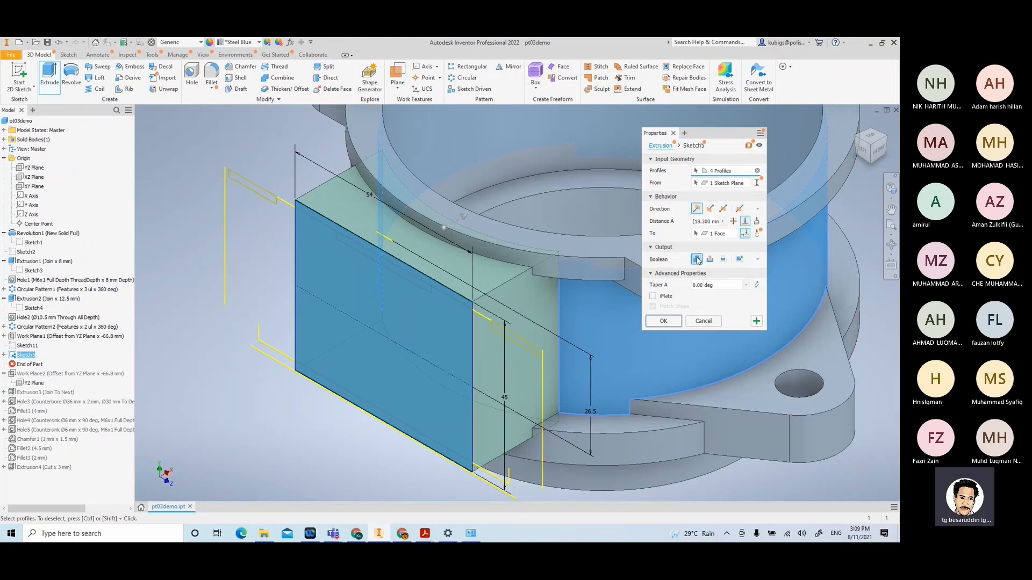
left_click(711, 320)
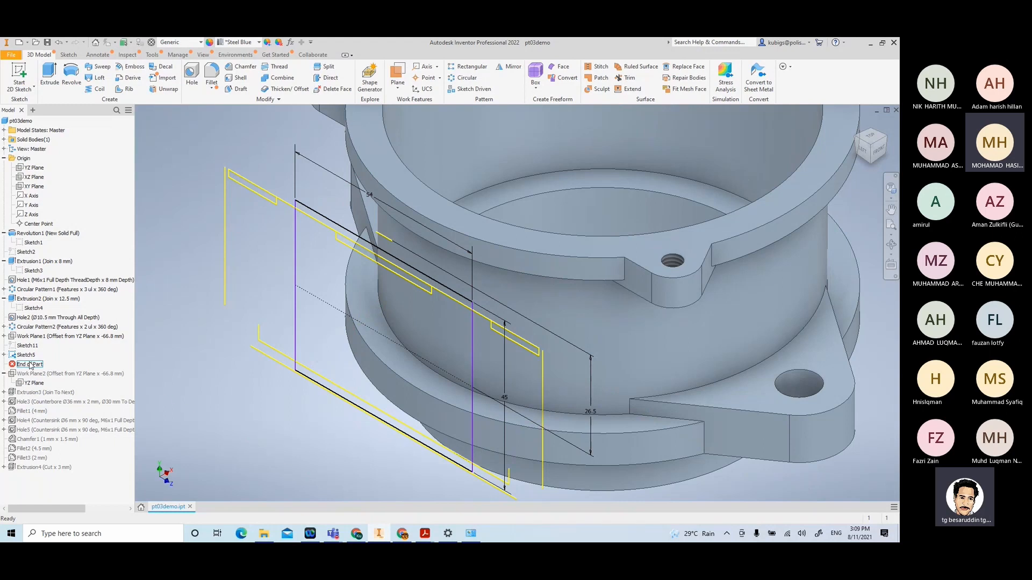
Roll the model forward through Extrusion3 and hide Sketch5
left_click(43, 373)
left_click_drag(30, 398, 30, 398)
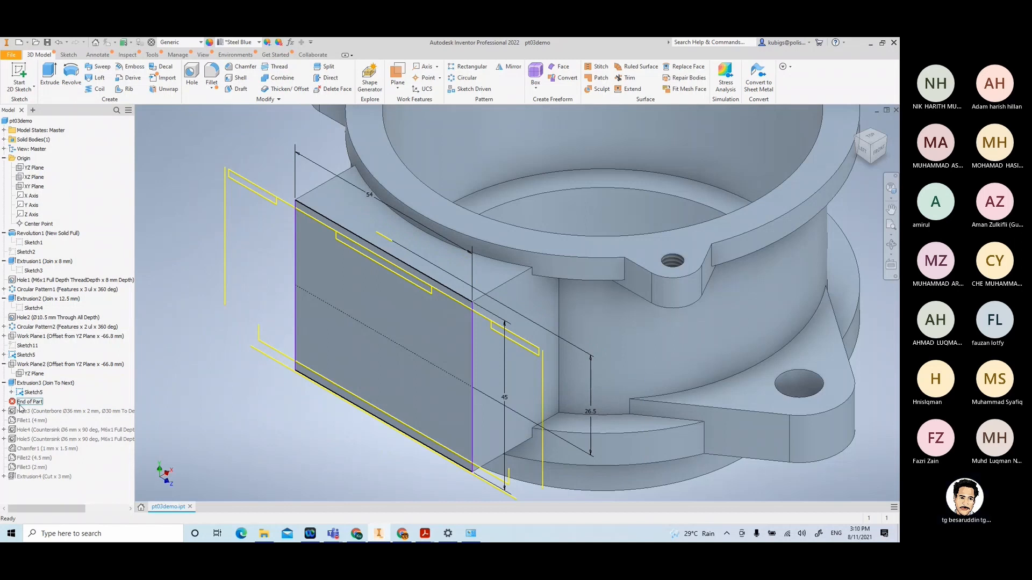
left_click(32, 393)
right_click(31, 393)
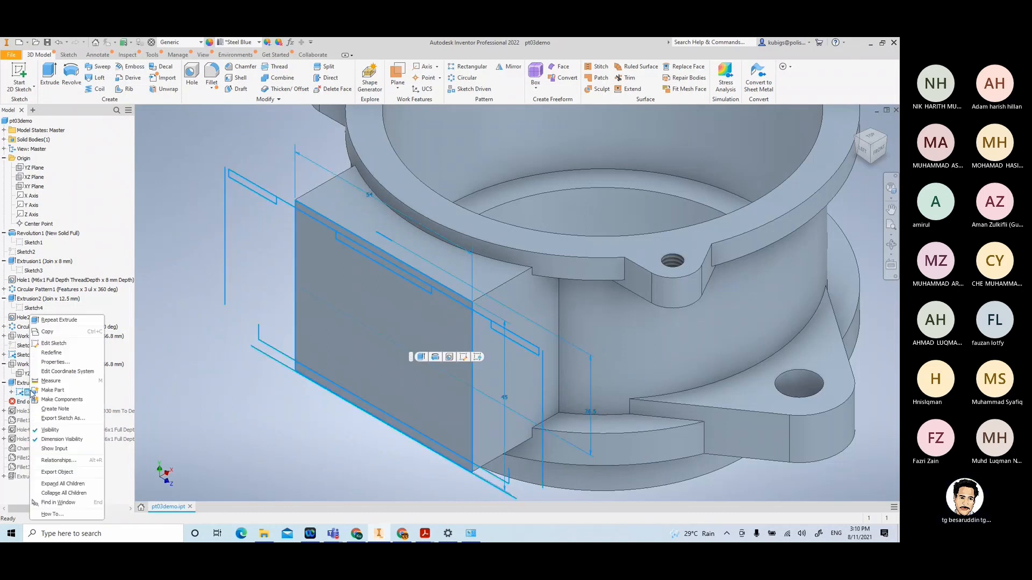
left_click(50, 432)
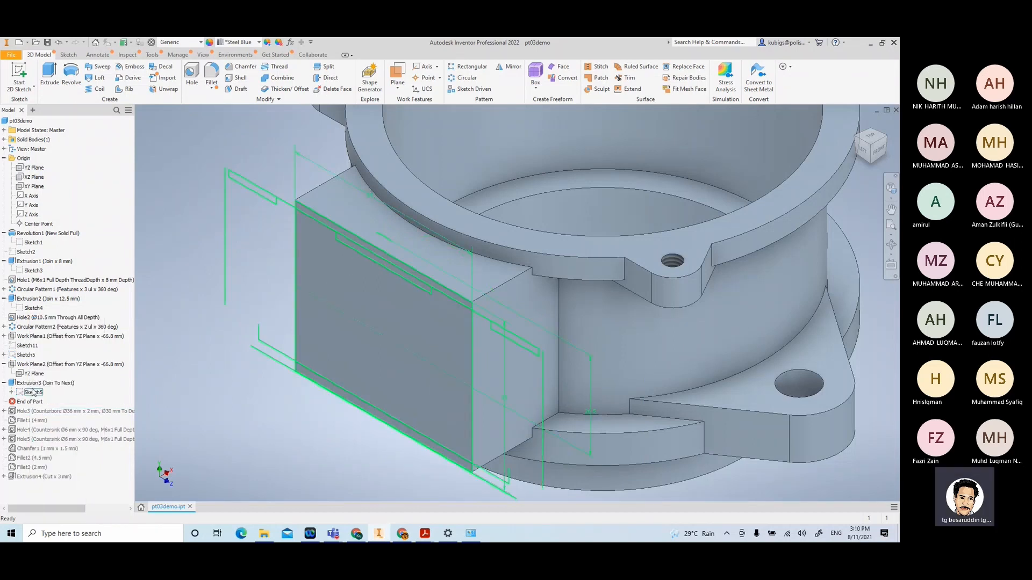
Show Sketch5 once more, then hide it again
right_click(28, 356)
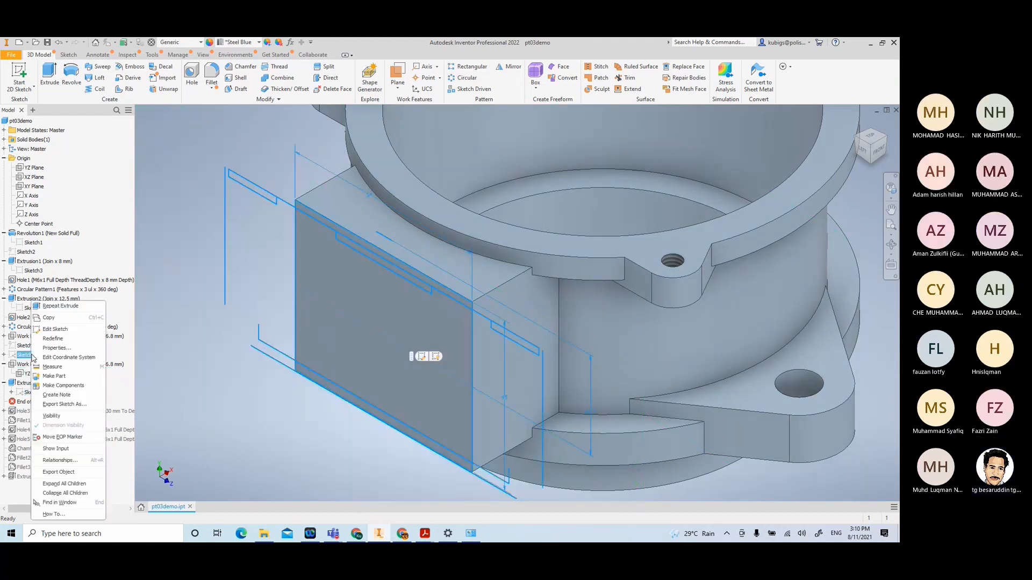
left_click(53, 416)
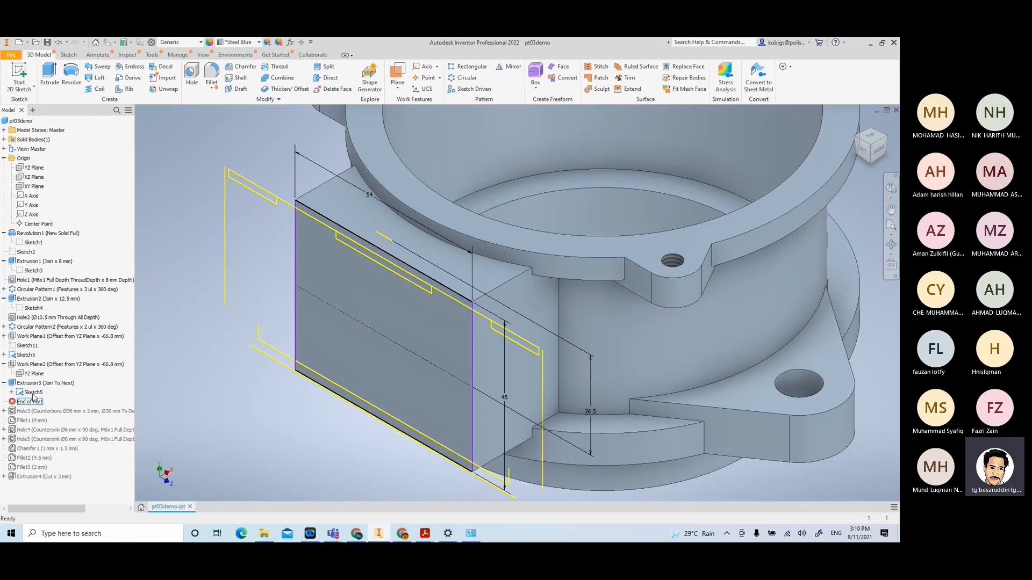
left_click(28, 354)
right_click(28, 354)
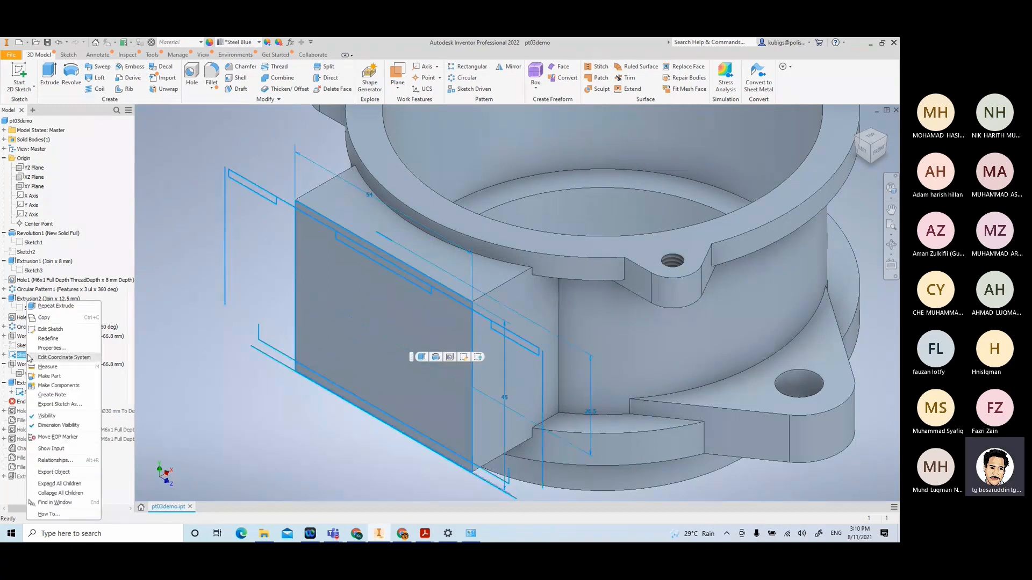
left_click(45, 415)
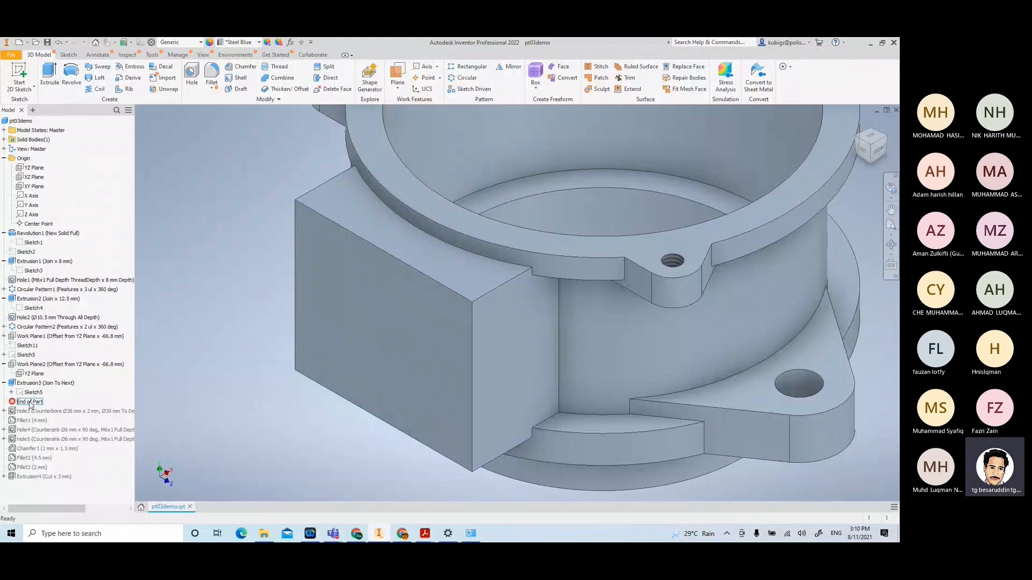
Roll the model forward to include Hole3 and edit the counterbore feature
left_click_drag(46, 418, 46, 419)
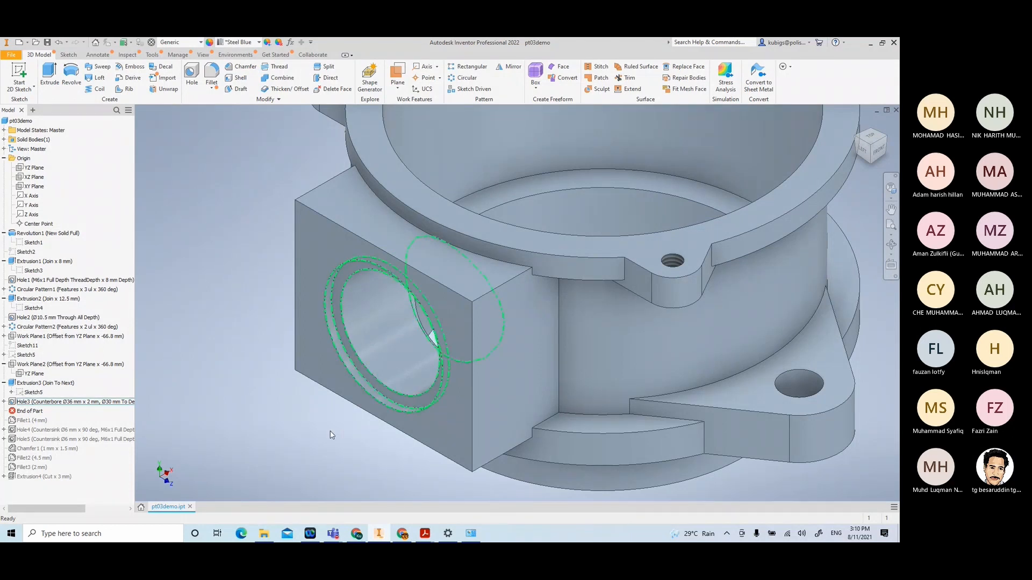
middle_click_drag(330, 435, 414, 419)
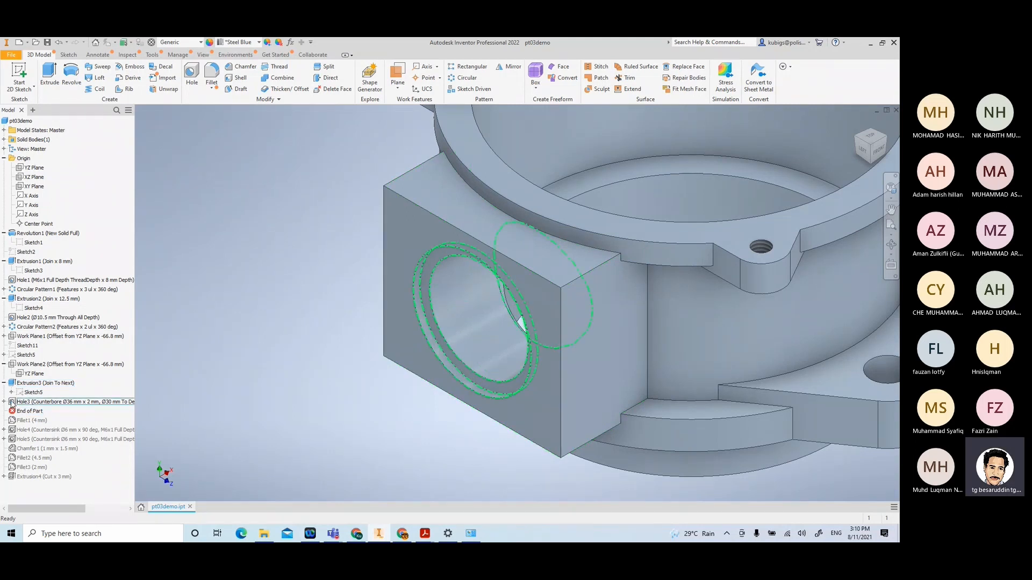
double_click(12, 404)
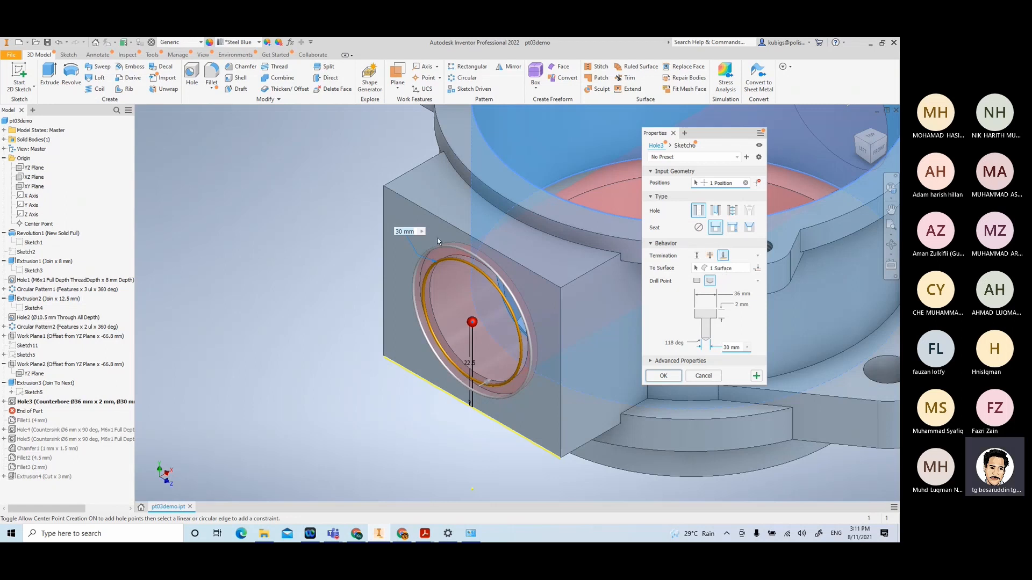
middle_click_drag(449, 236, 210, 250)
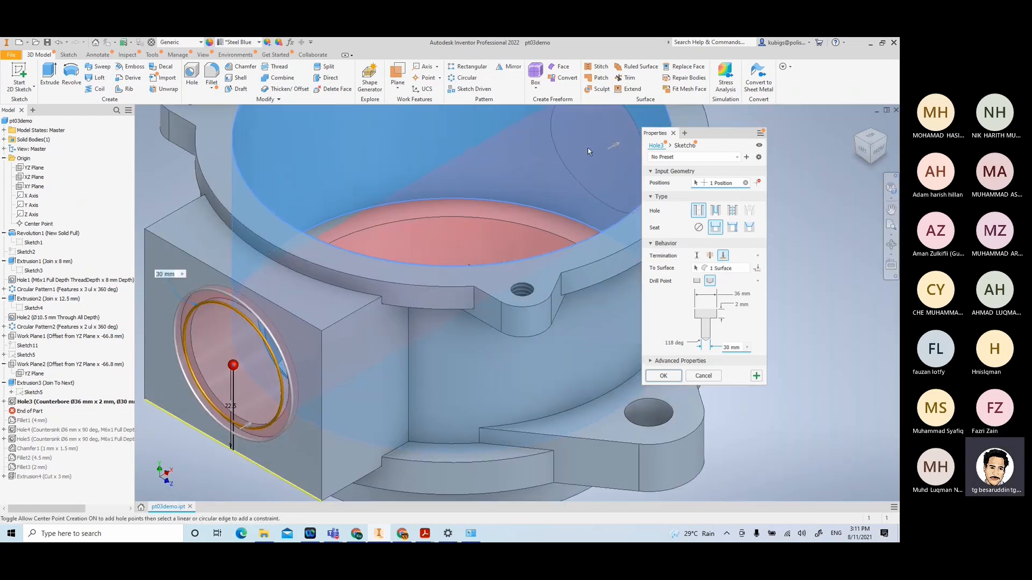
middle_click_drag(588, 152, 513, 241)
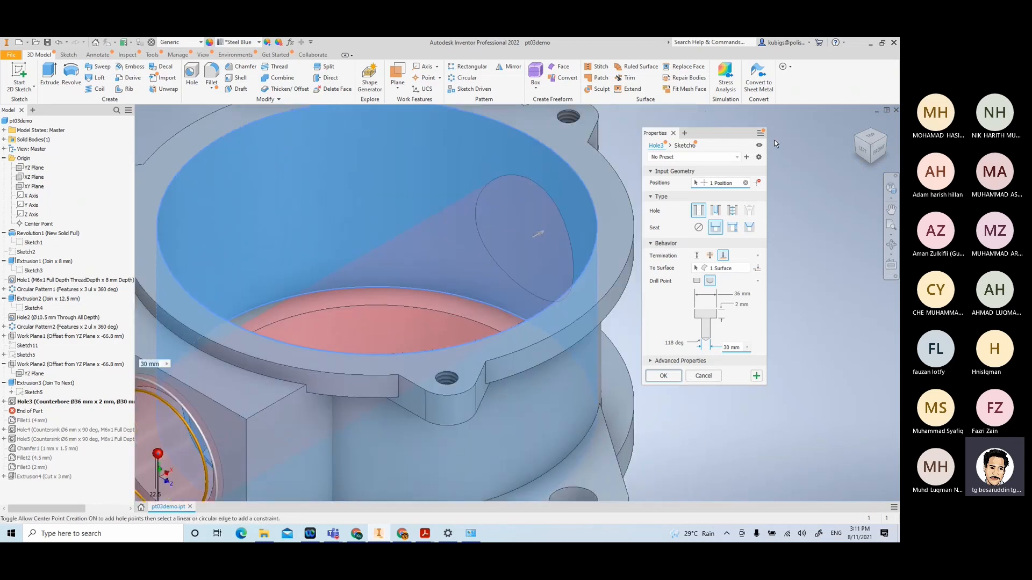
End Hole3 at the bore's inner cylinder face, then bring up the PT3 drawing PDF
left_click(708, 255)
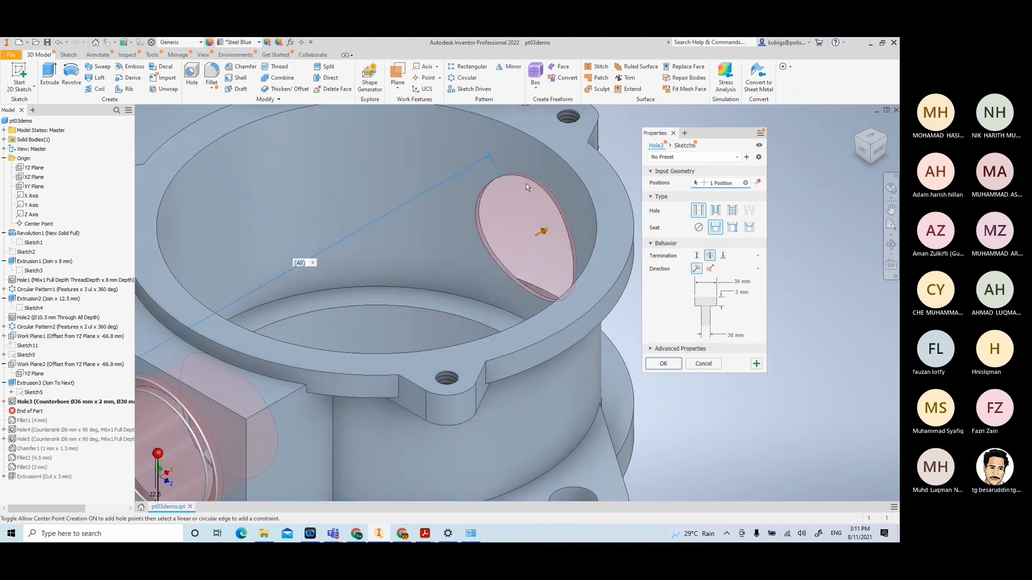
left_click(723, 255)
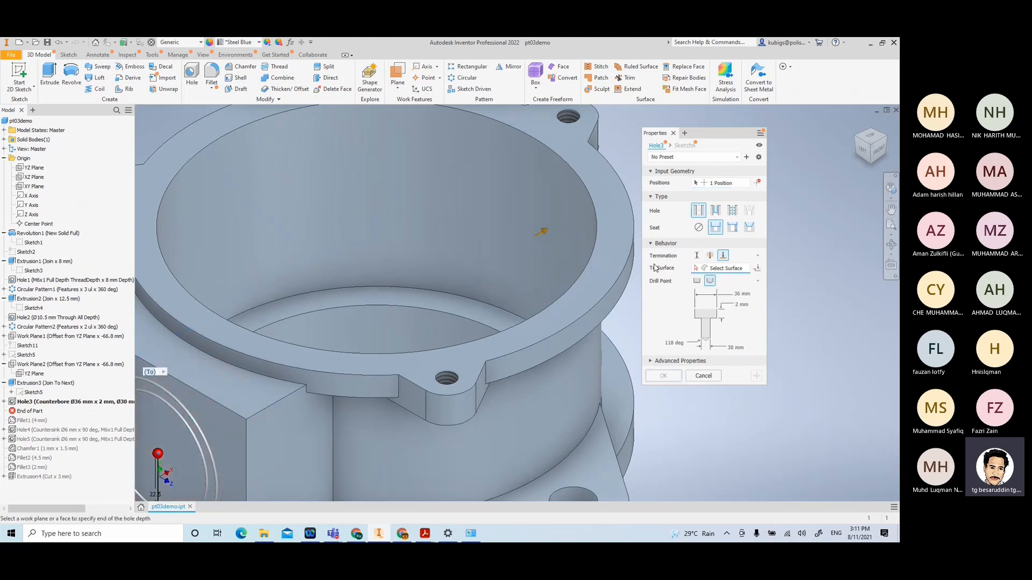
left_click(543, 193)
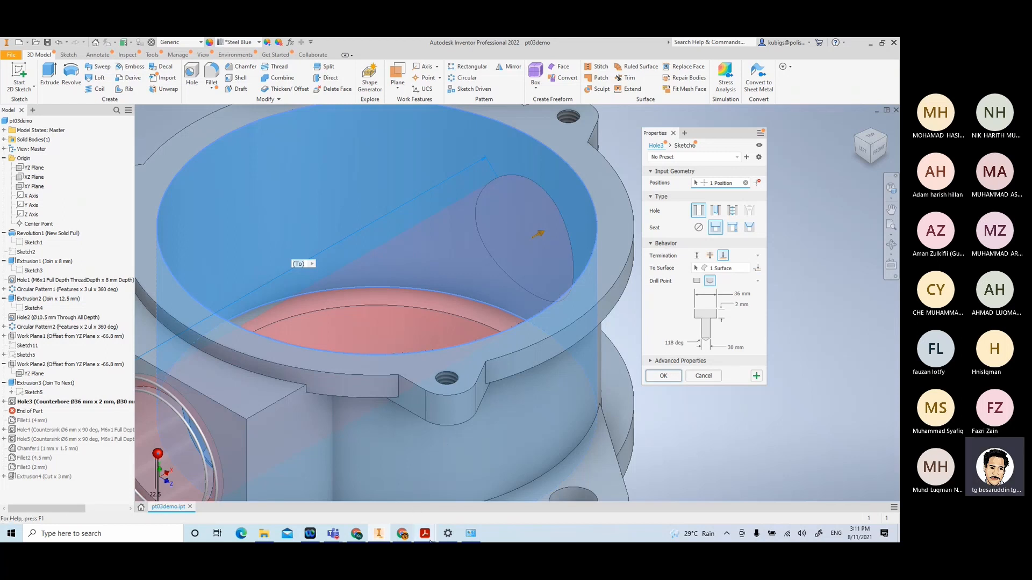
mouse_move(430, 541)
left_click(486, 495)
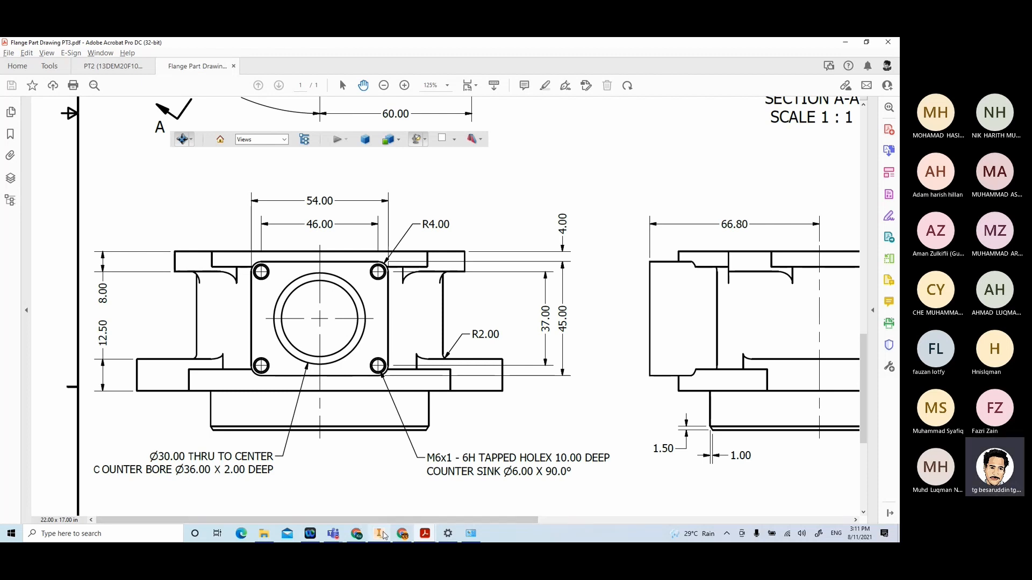
Switch from Acrobat back to the Hole3 edit in Inventor
left_click(379, 533)
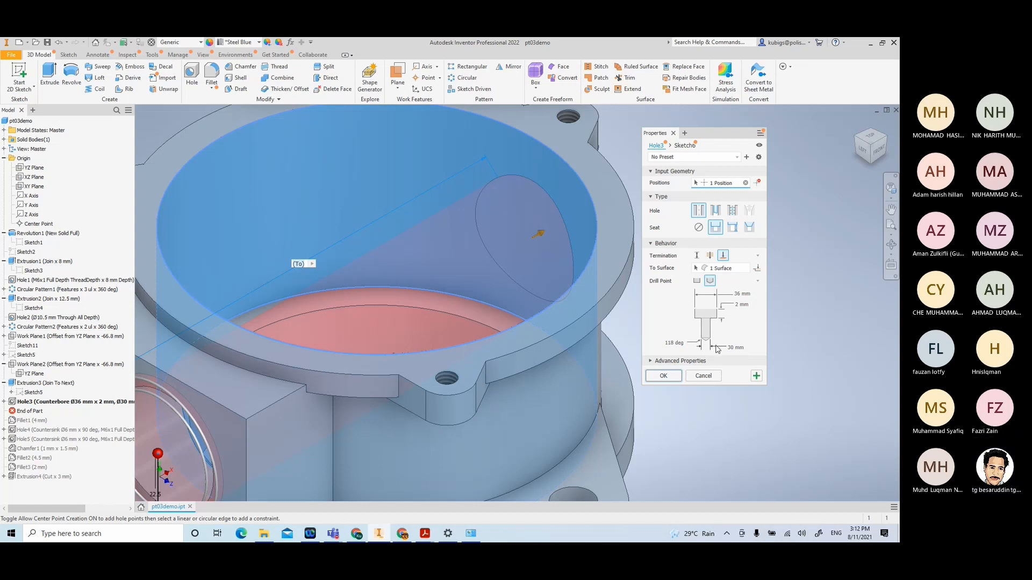
Cancel the Hole3 edit and roll the part forward to include the 4 mm Fillet1
left_click(704, 376)
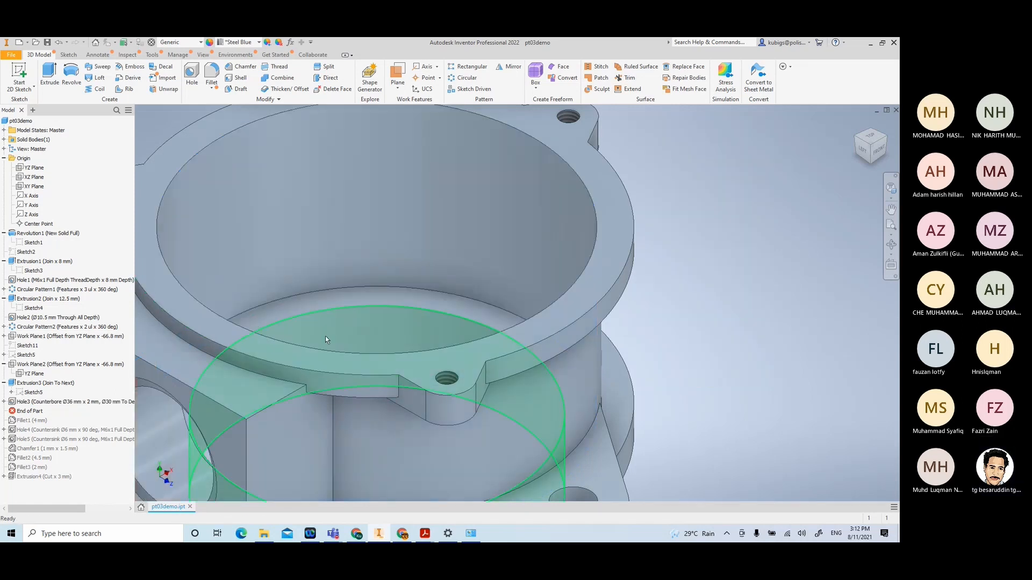
middle_click_drag(471, 235, 774, 134)
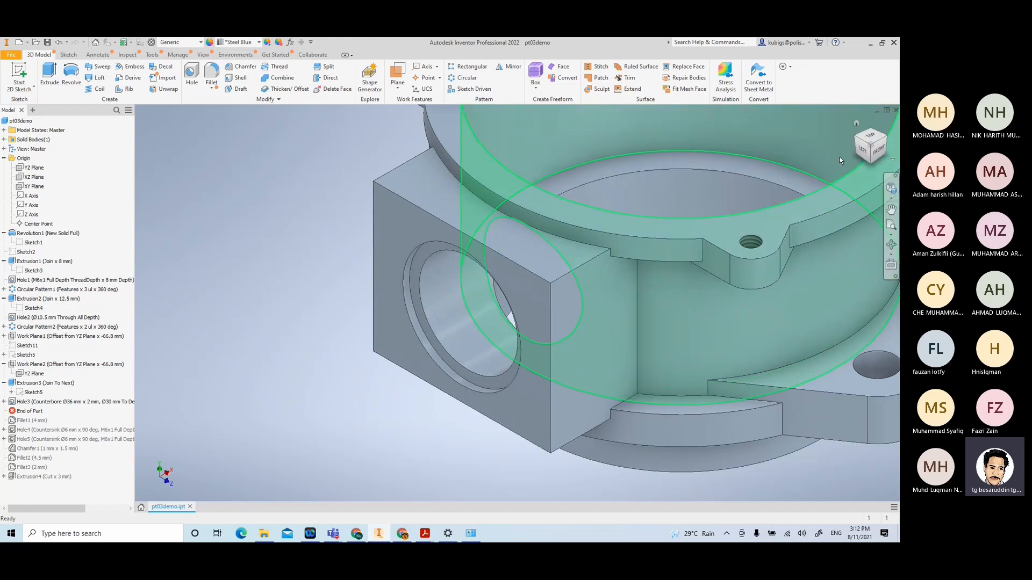
left_click(862, 150)
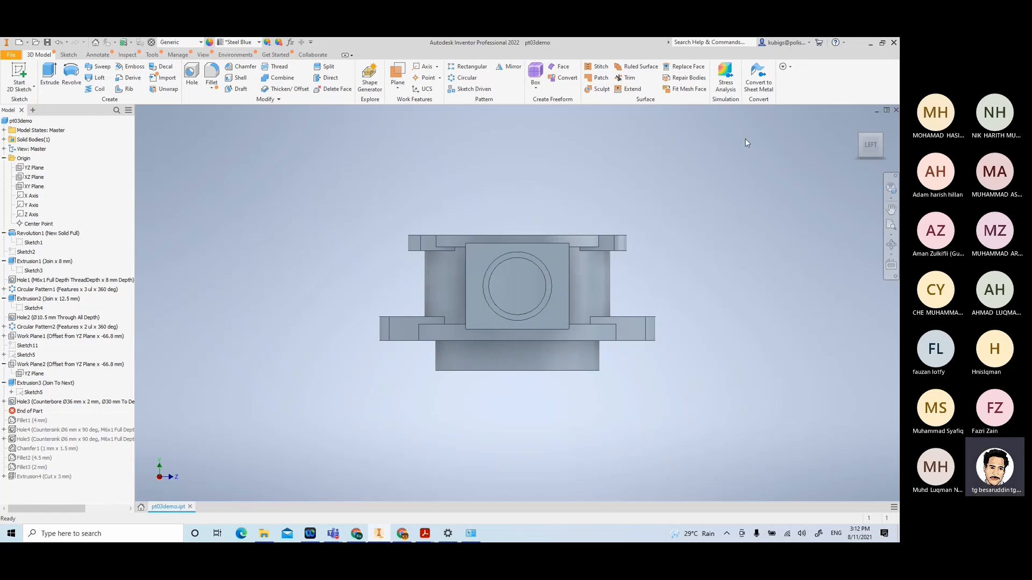
left_click(853, 141)
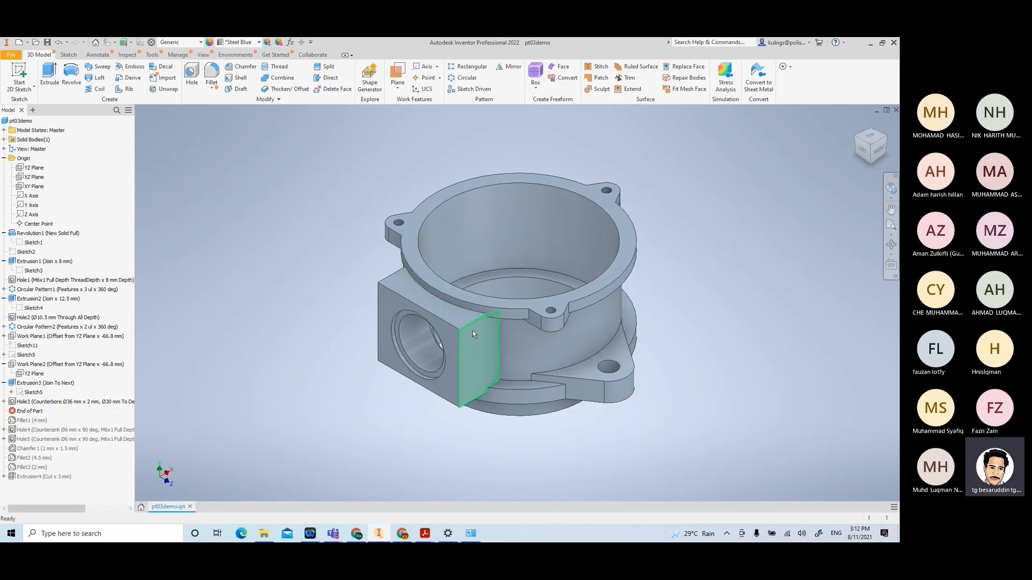
left_click(28, 412)
left_click_drag(26, 413, 27, 422)
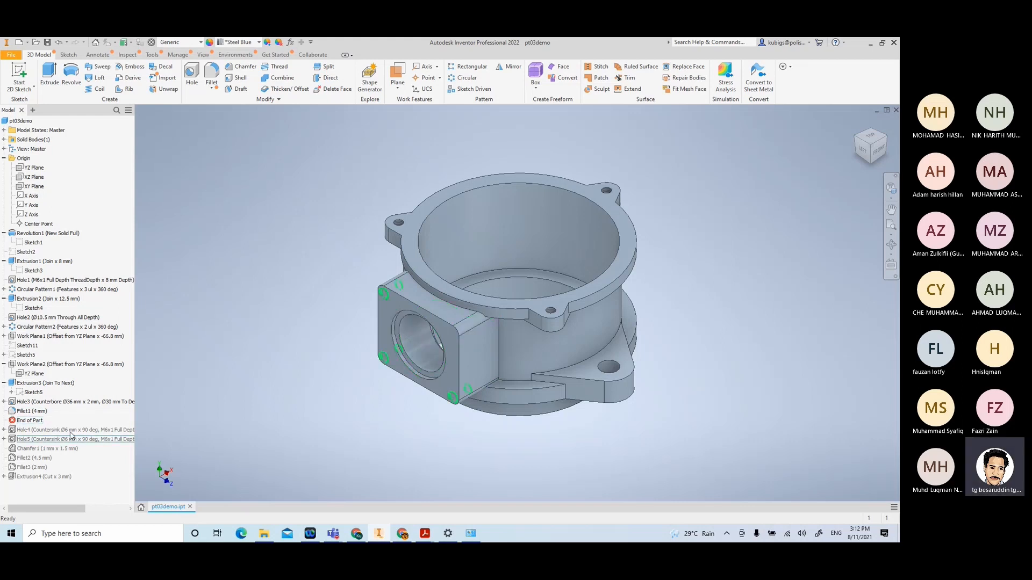
left_click(33, 421)
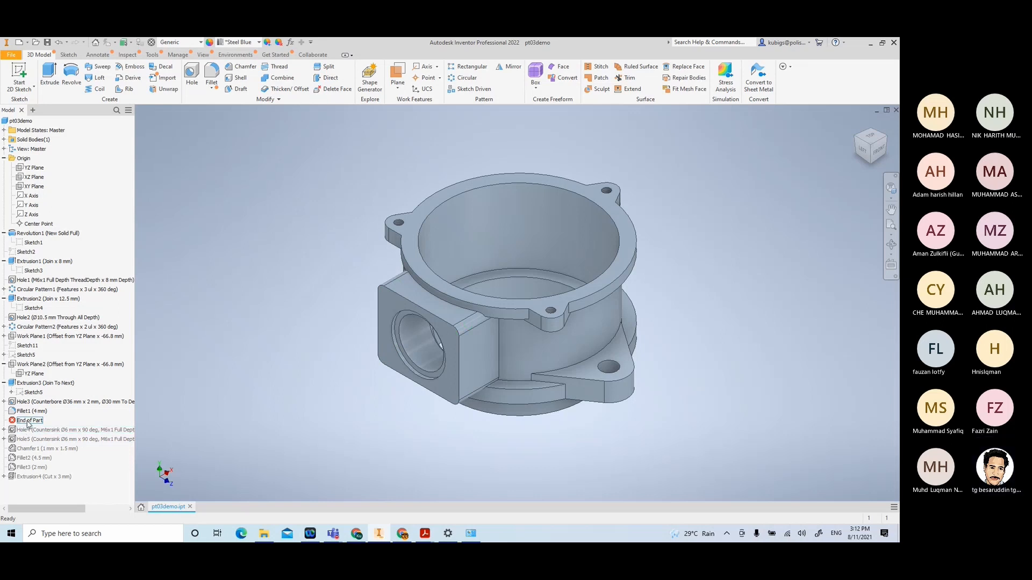
left_click_drag(27, 420, 28, 433)
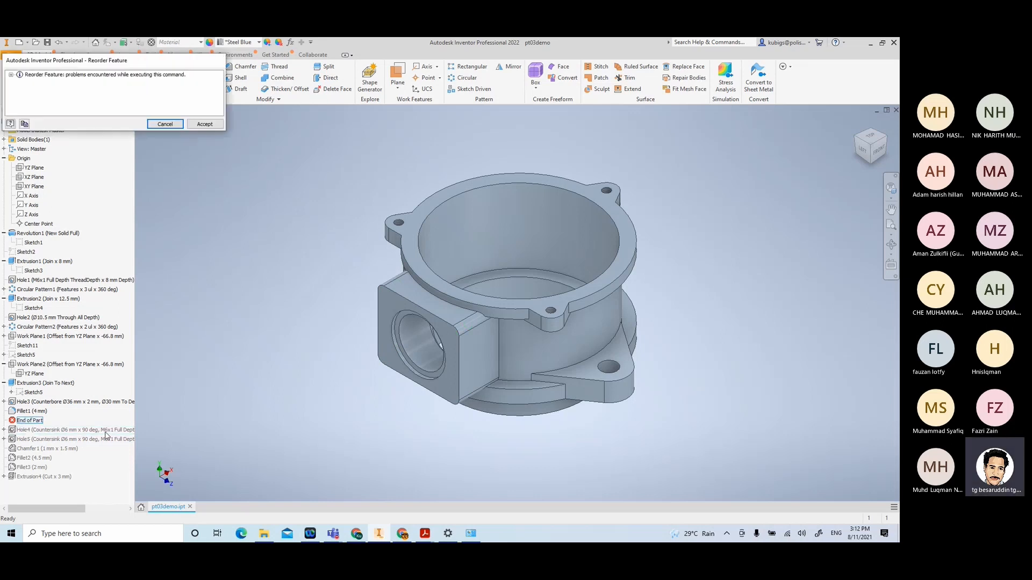
left_click(166, 125)
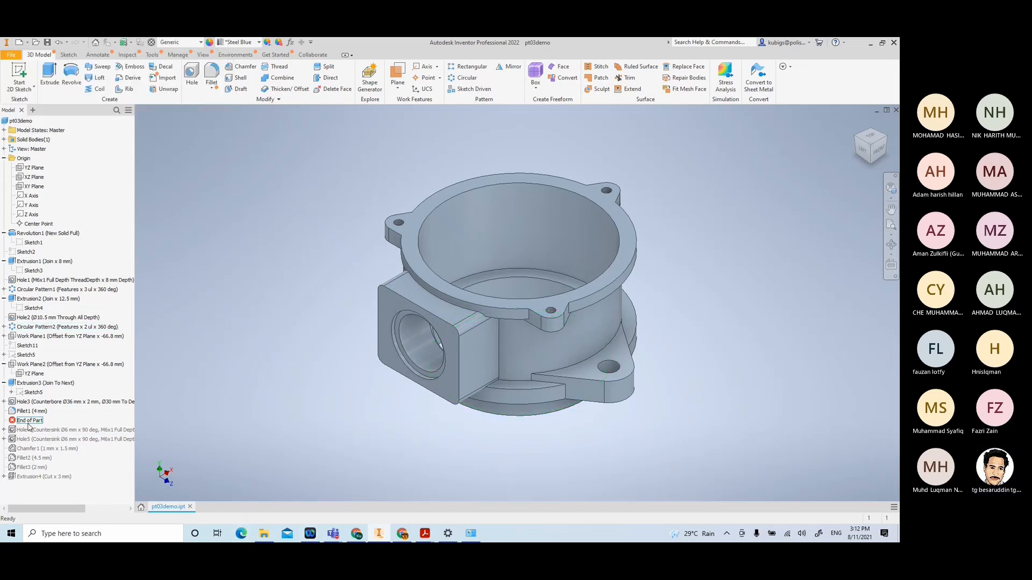
left_click_drag(28, 425, 29, 431)
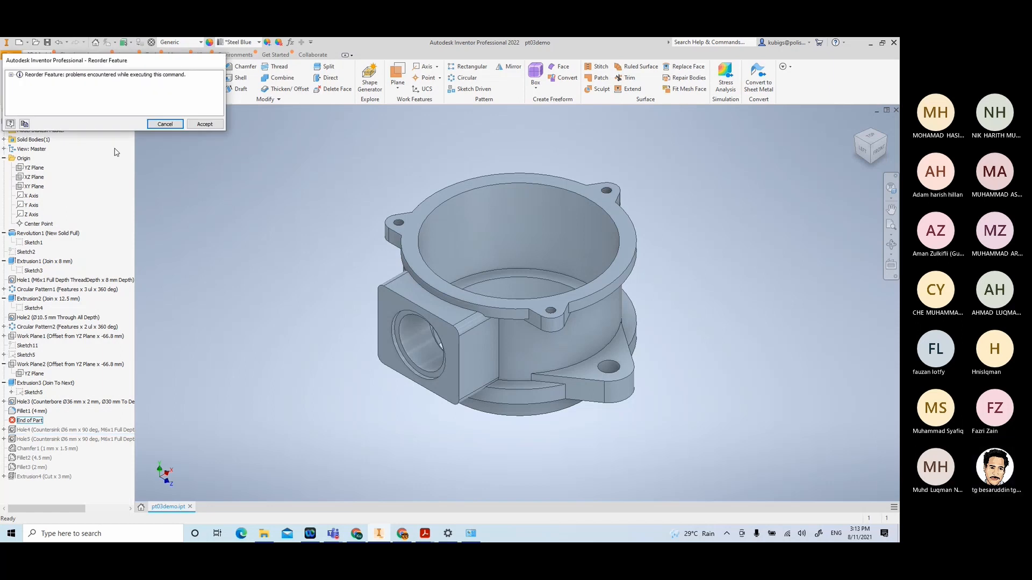
left_click(164, 124)
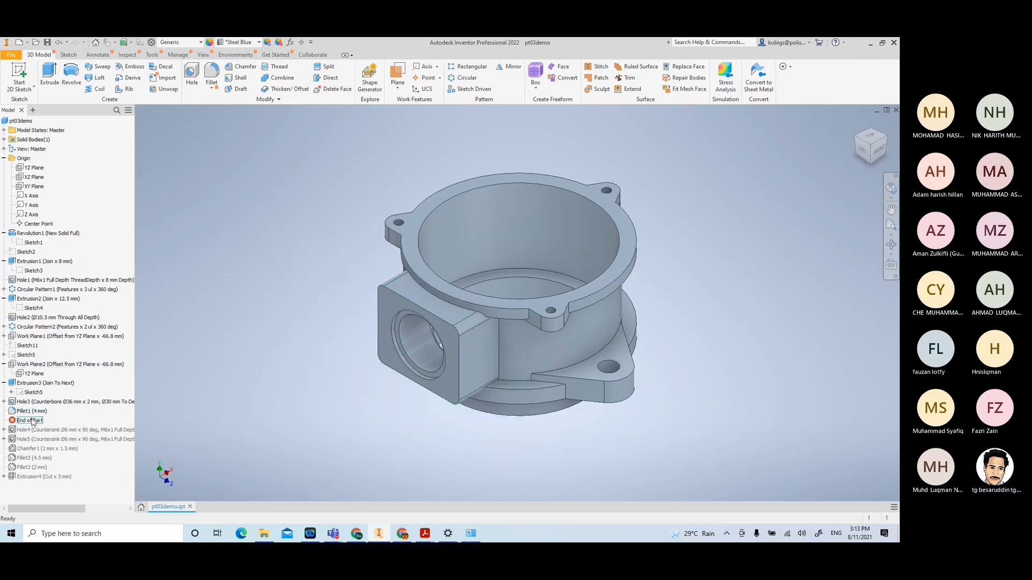
mouse_move(32, 420)
left_mouse_down()
mouse_move(43, 440)
mouse_move(47, 432)
left_mouse_up()
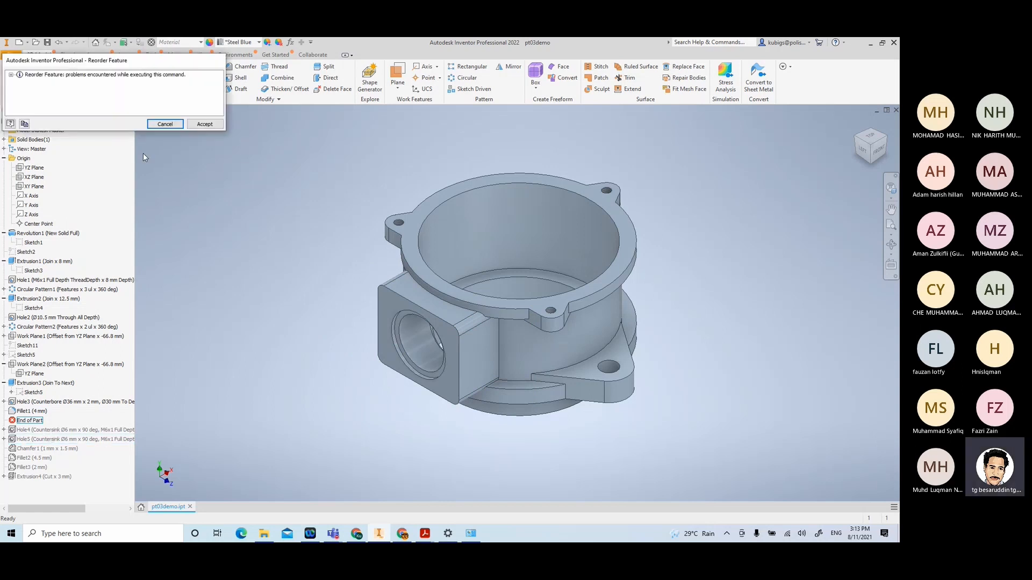
left_click(165, 124)
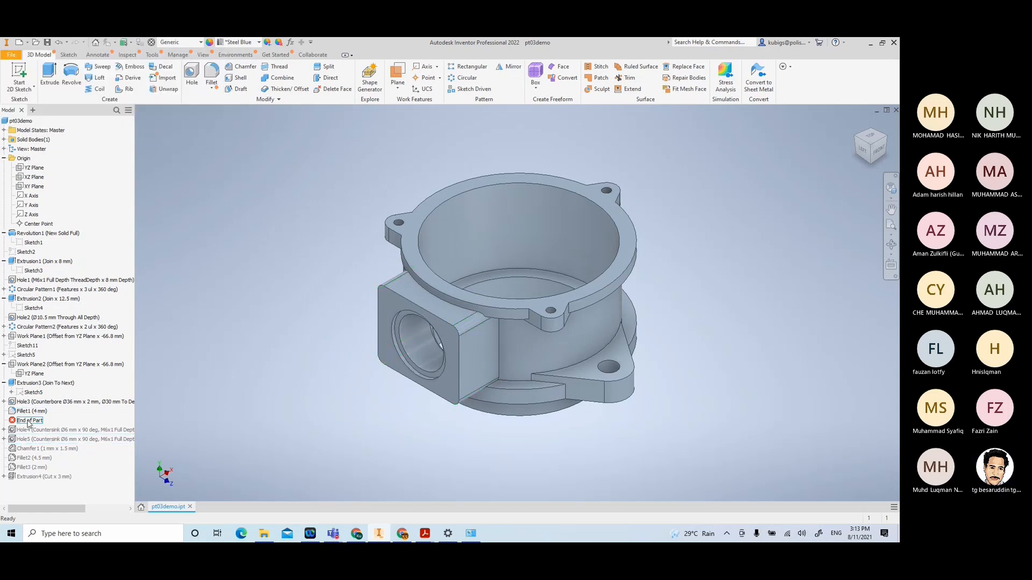
left_click_drag(31, 441, 31, 440)
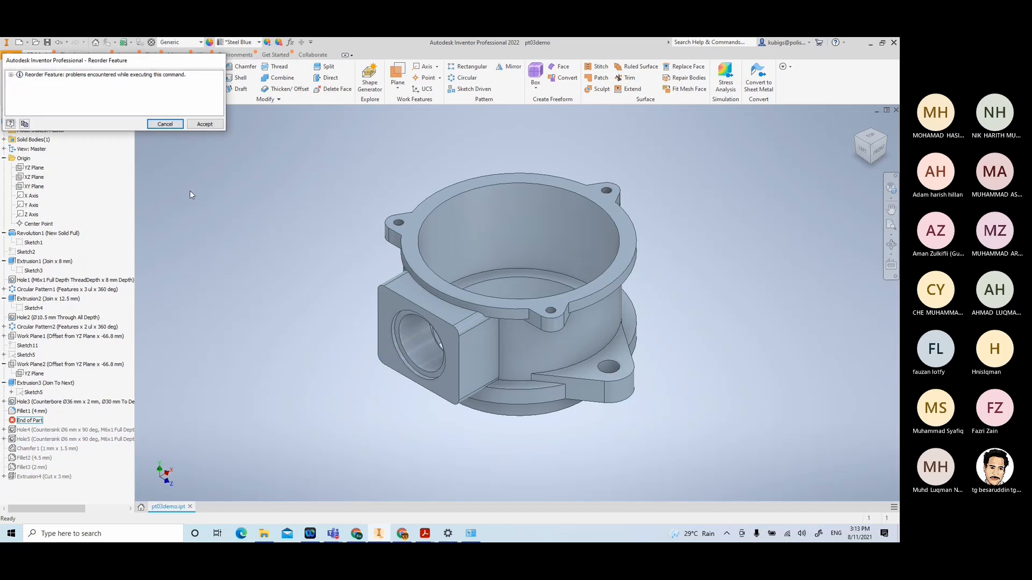
left_click(169, 125)
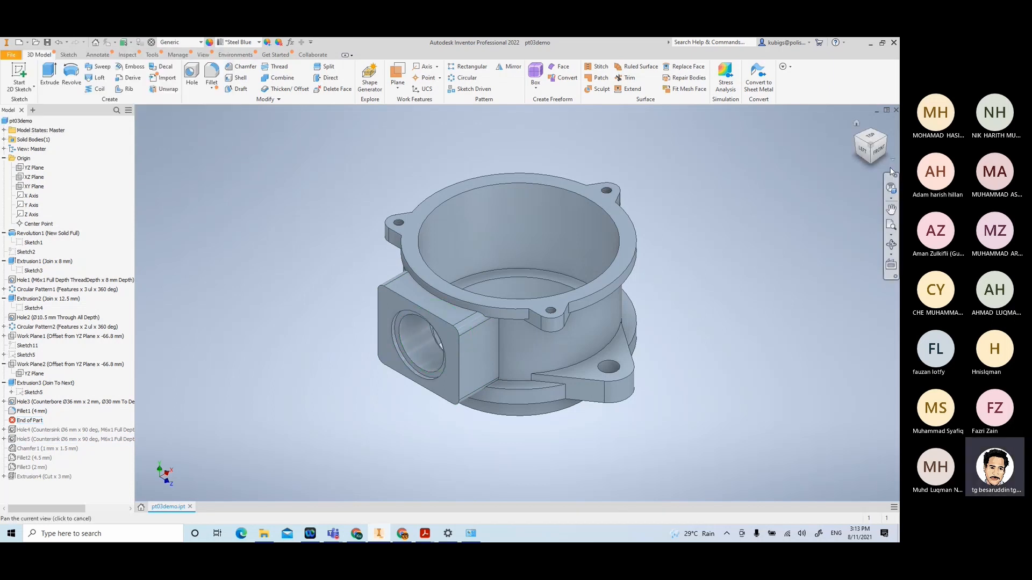
View the side boss square-on from the left, then bring up the PT3 drawing PDF
left_click(863, 151)
scroll(534, 312, "down", 4)
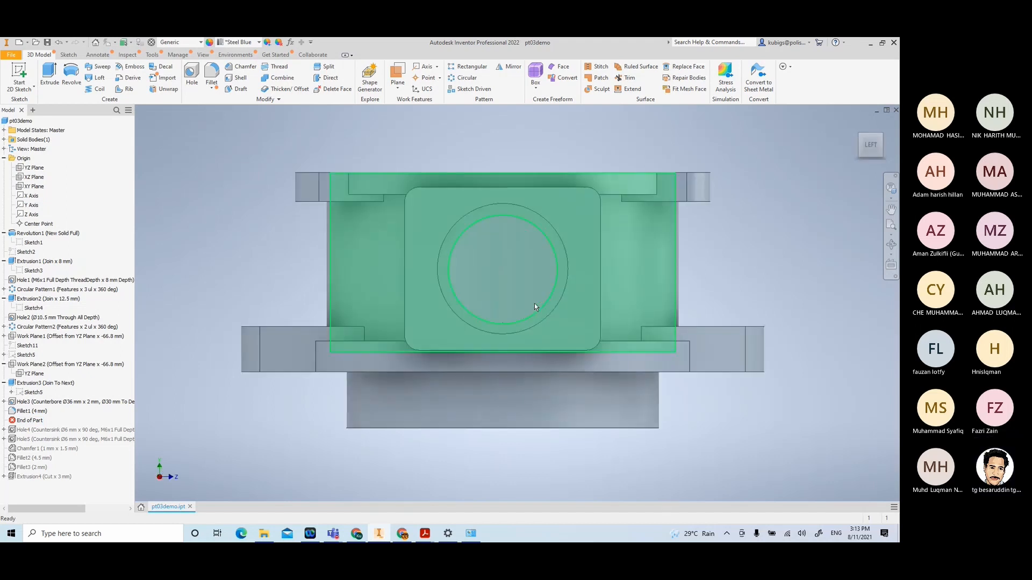
middle_click_drag(549, 237, 496, 254)
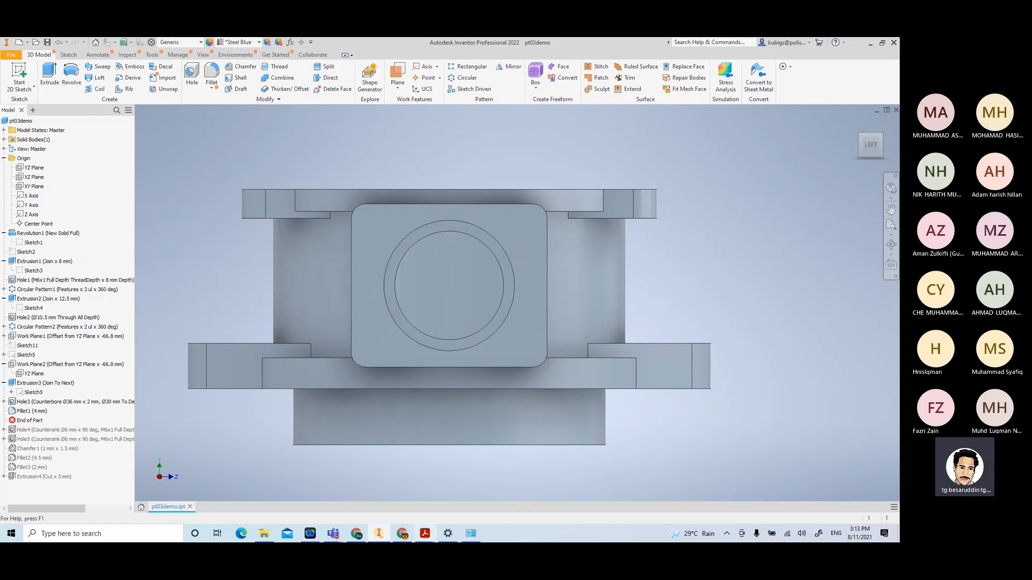
mouse_move(424, 533)
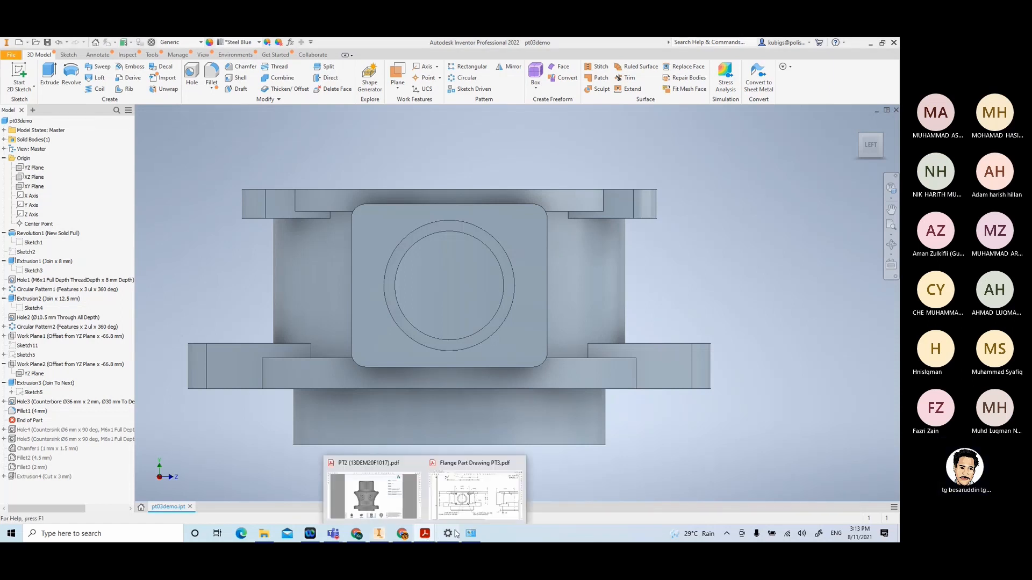
left_click(495, 505)
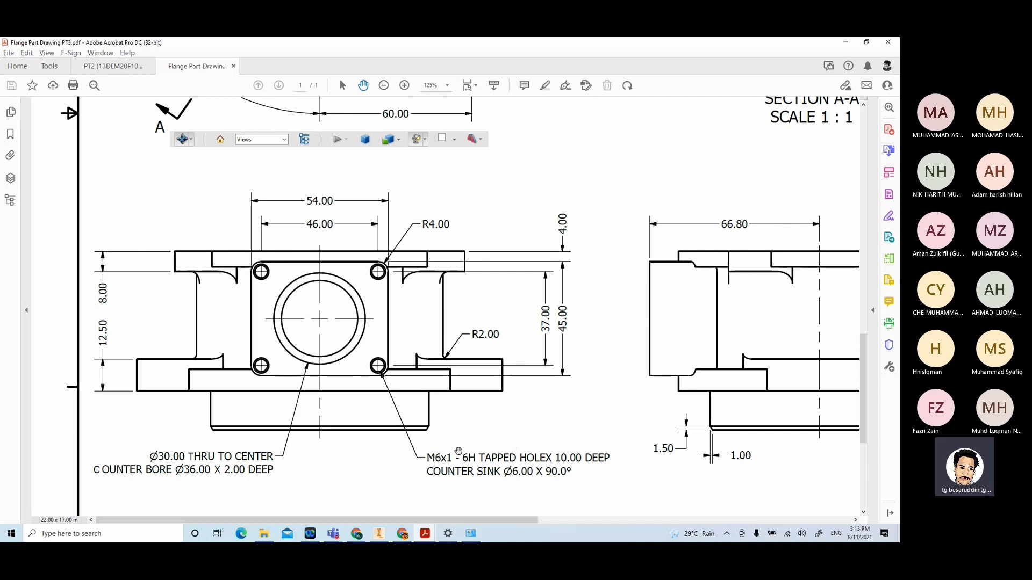
Switch from Acrobat back to Inventor
left_click(379, 538)
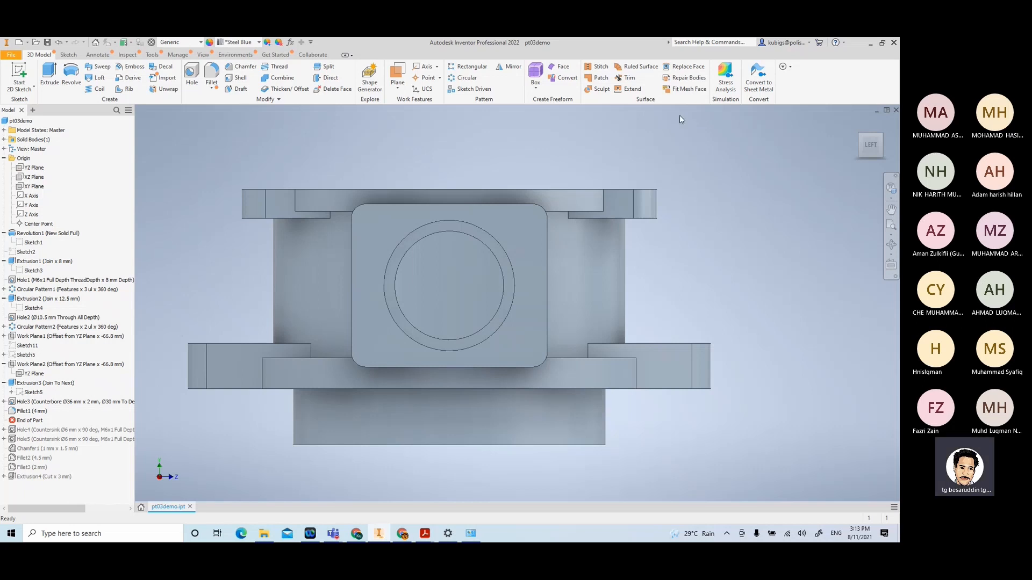
Place a hole concentric with the boss's corner fillet as an ANSI Metric M6x1 6H tapped hole
left_click(528, 230)
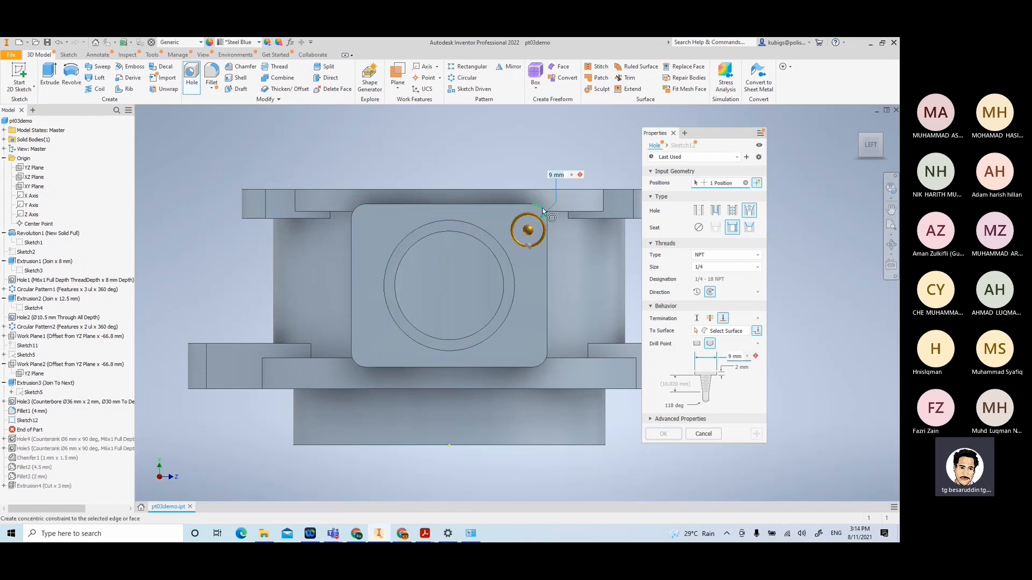
left_click(542, 208)
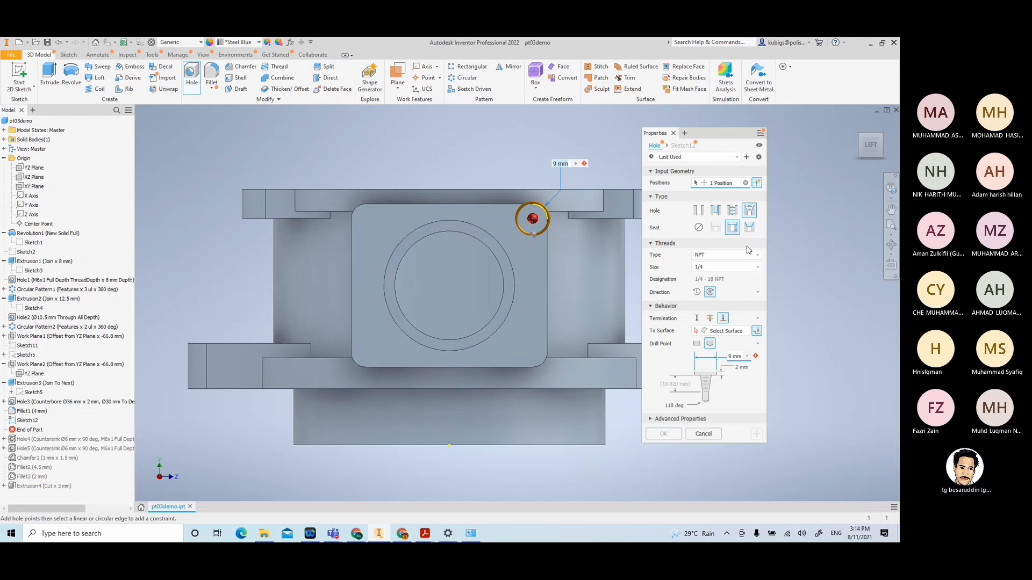
left_click(732, 211)
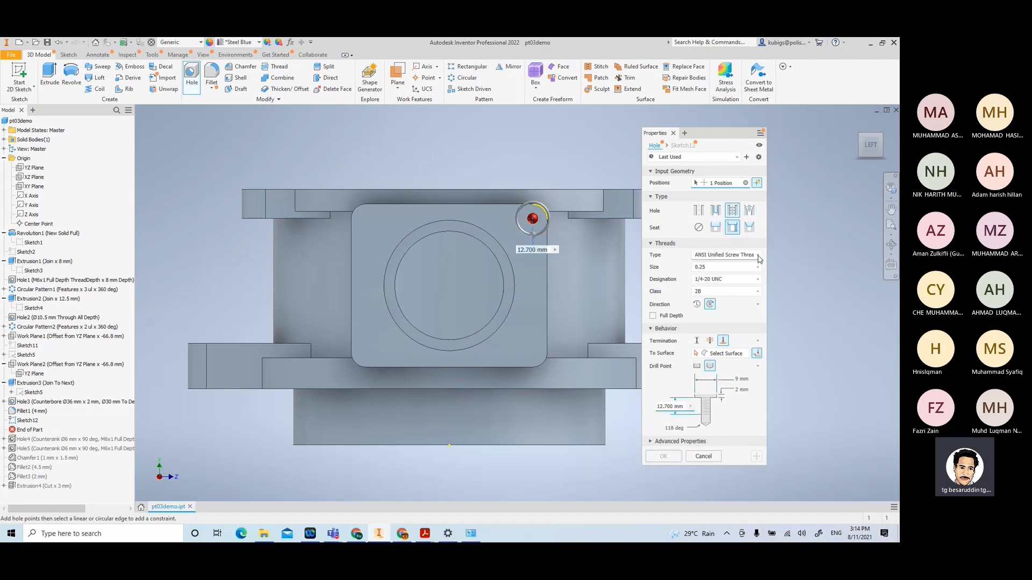
left_click(756, 255)
left_click(735, 275)
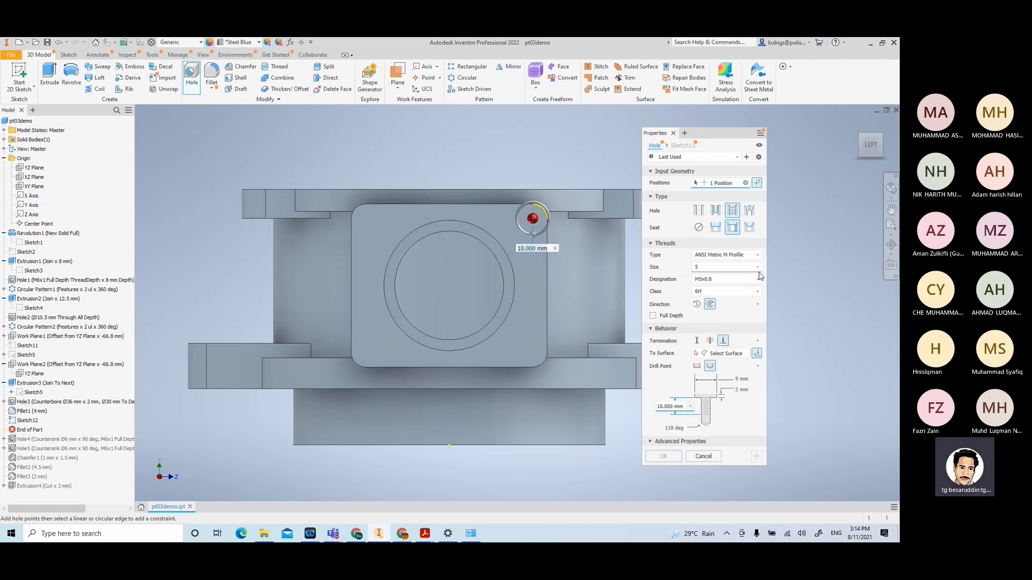
left_click(758, 268)
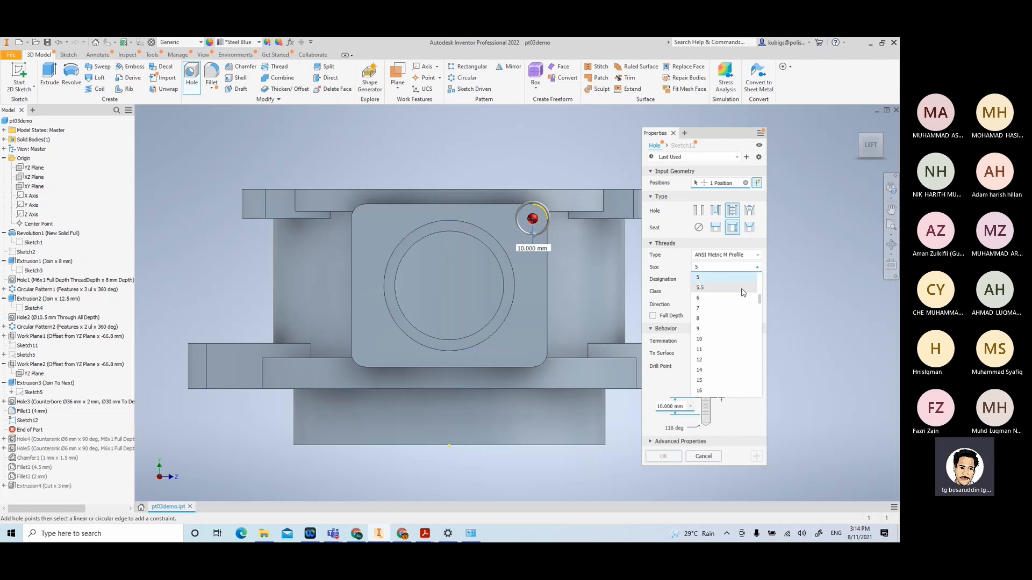
left_click(726, 299)
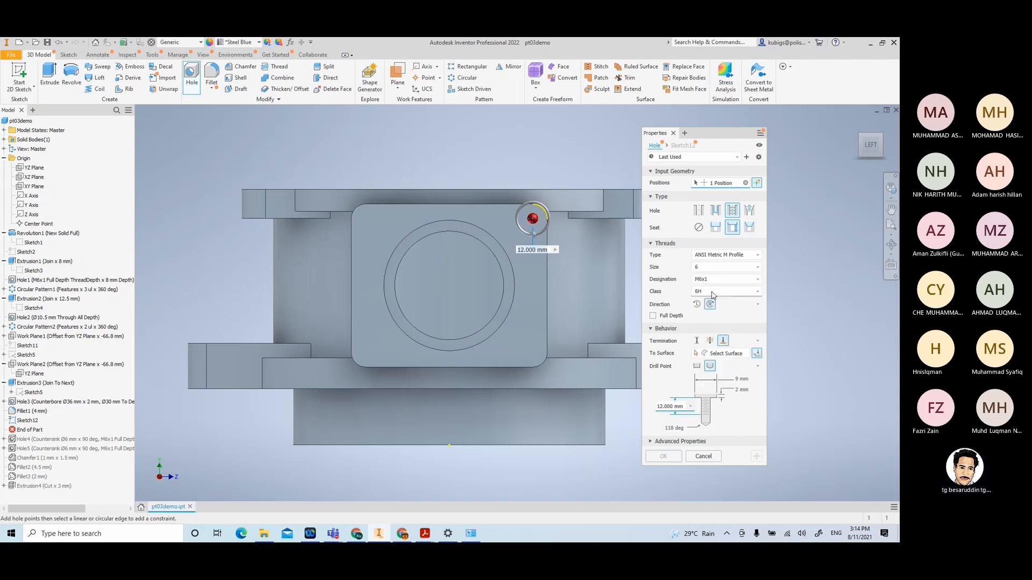
left_click(712, 293)
left_click(714, 302)
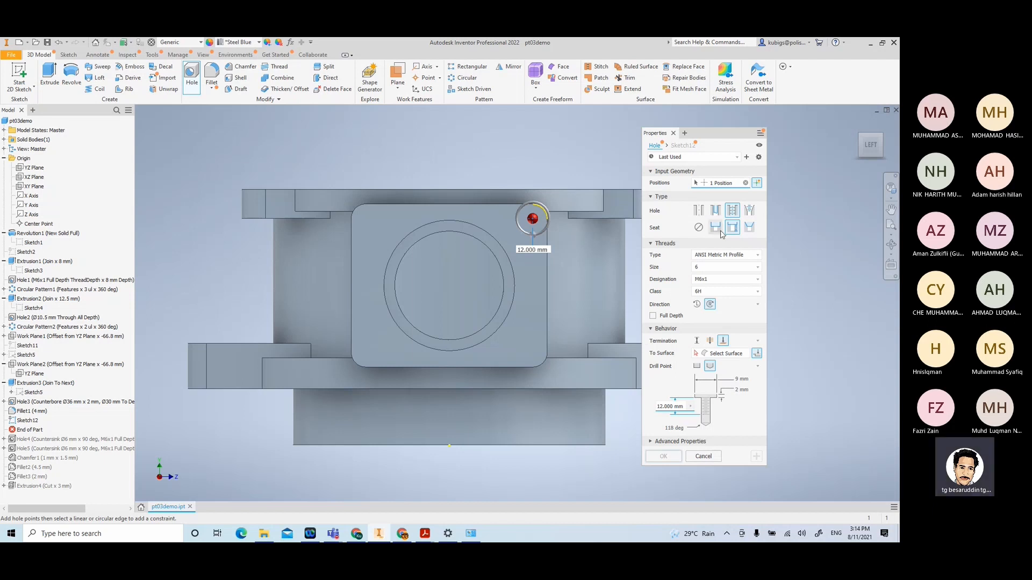
Add a 90° countersink seat of diameter 6 and set the thread depth to 10
left_click(747, 228)
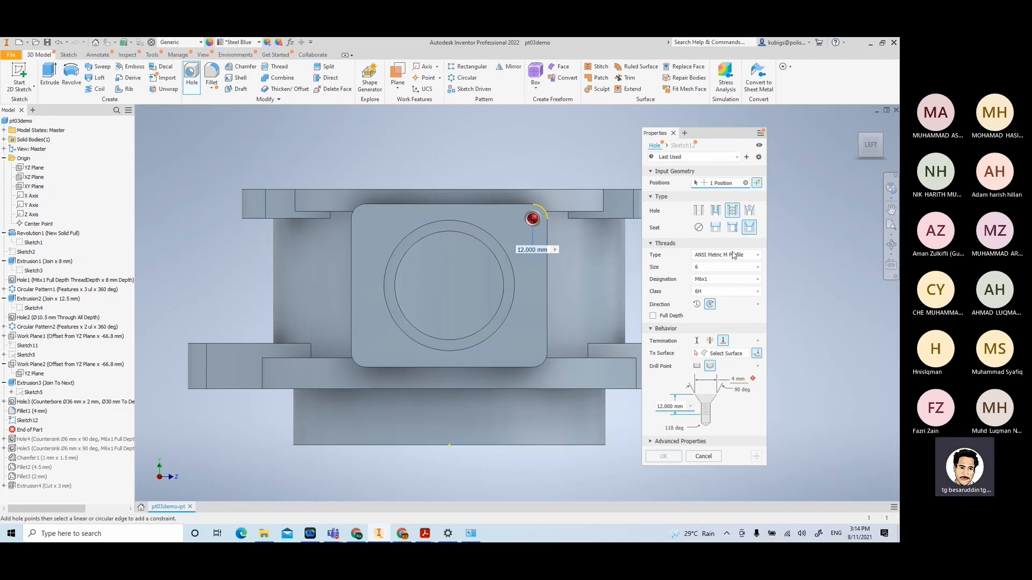
left_click(735, 379)
type("6")
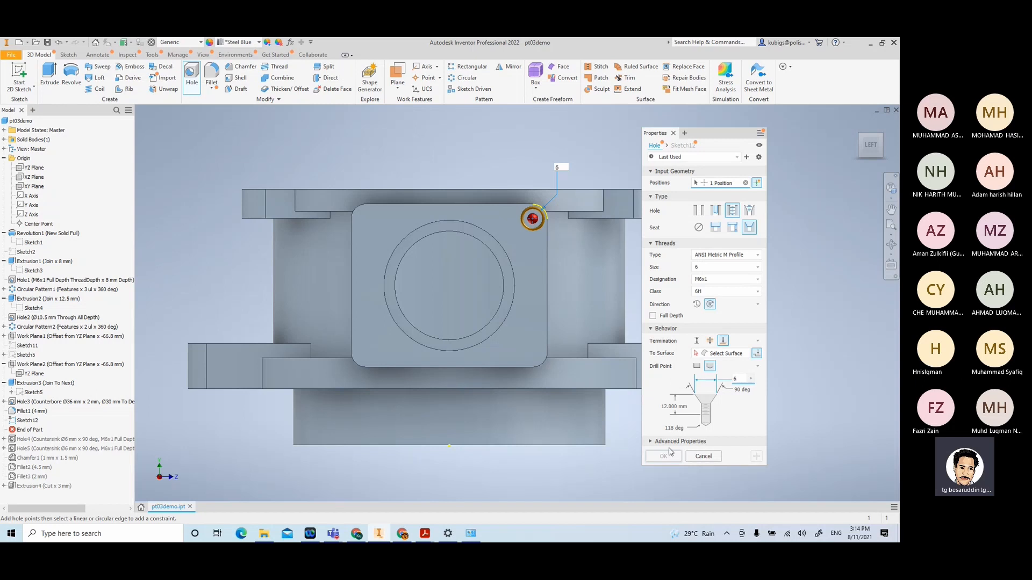
left_click(670, 406)
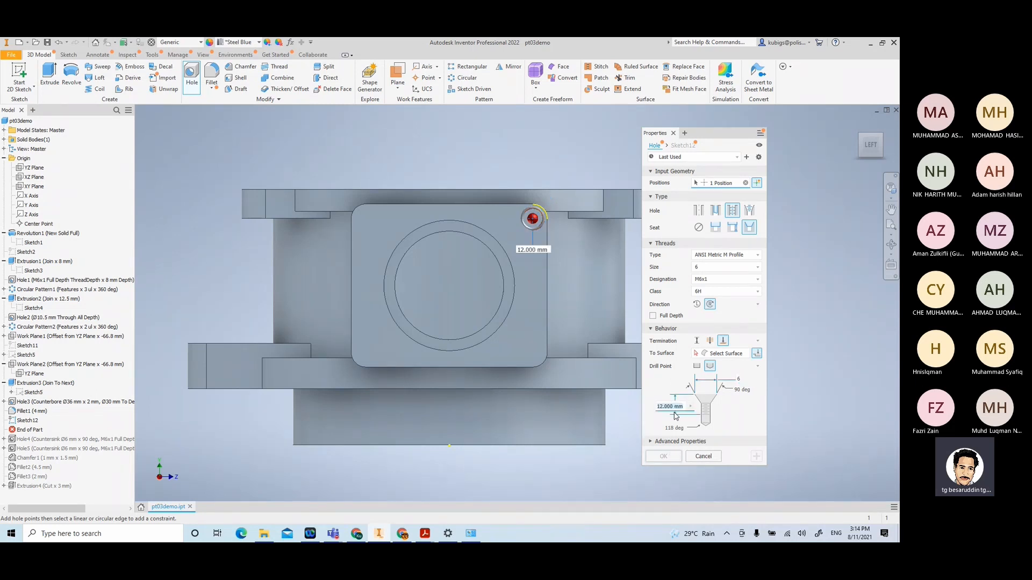
type("10")
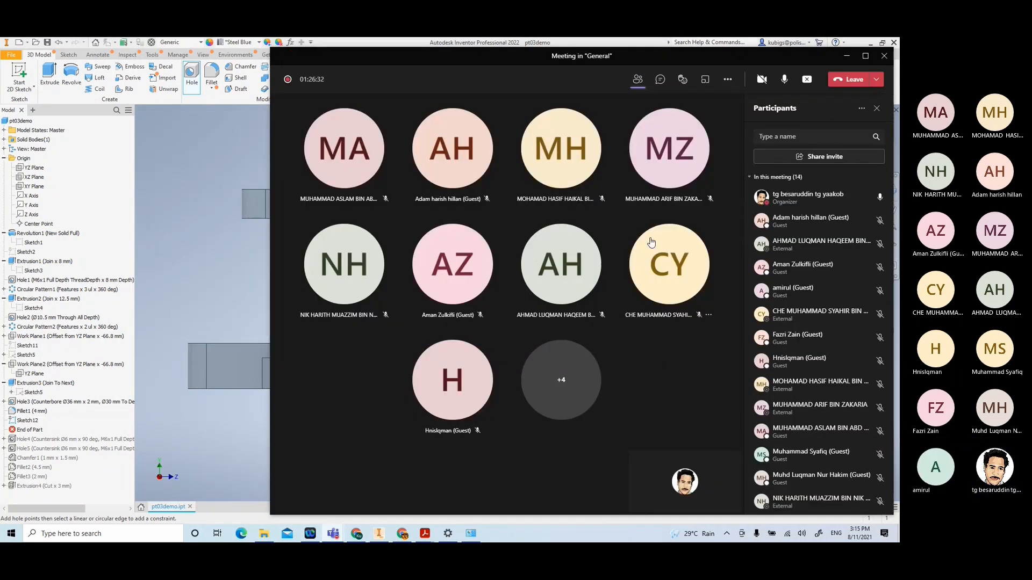
Minimize the Teams meeting and bring up the Flange Part Drawing PT3 PDF in Acrobat
left_click(853, 58)
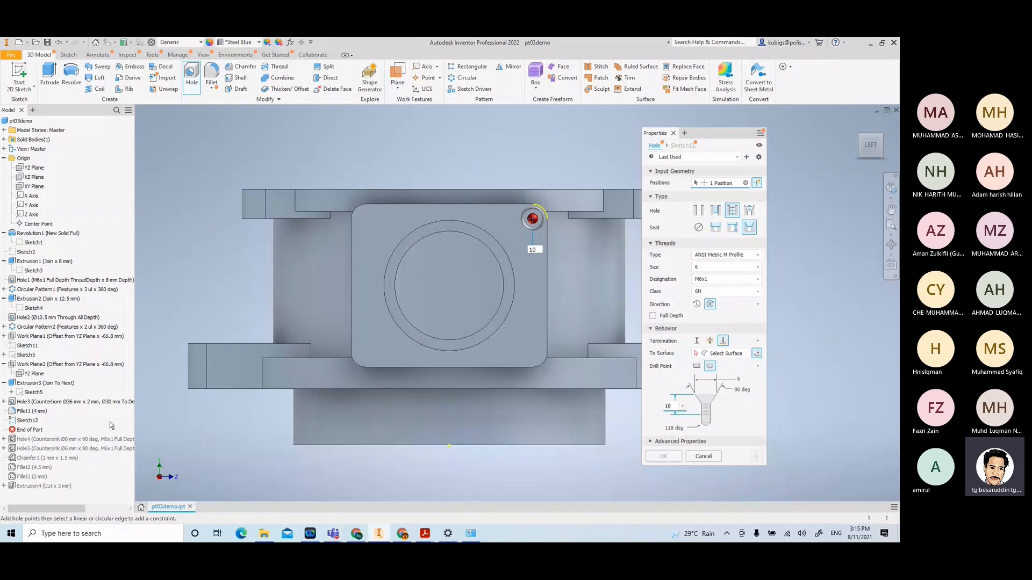
left_click(423, 535)
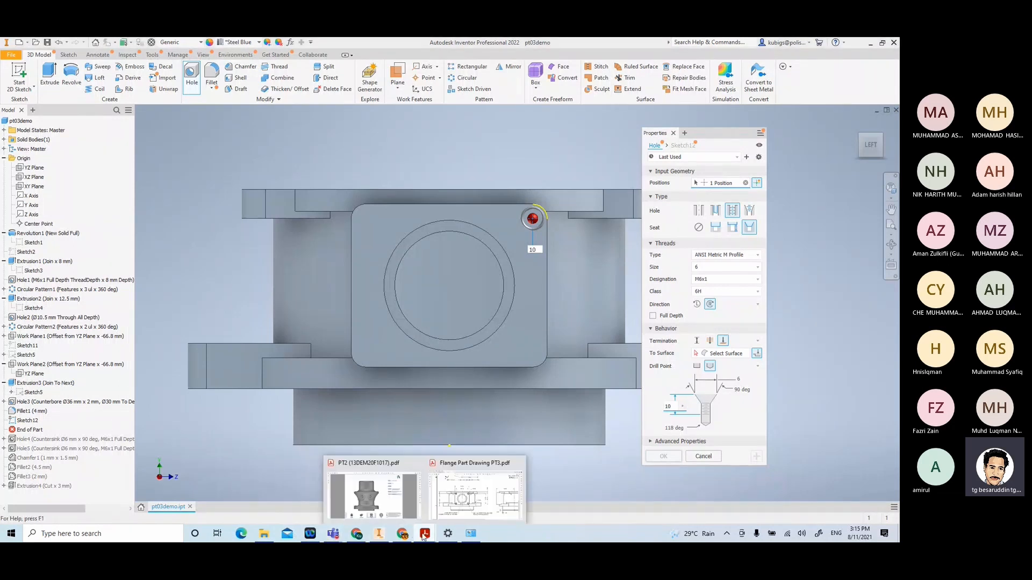
left_click(436, 472)
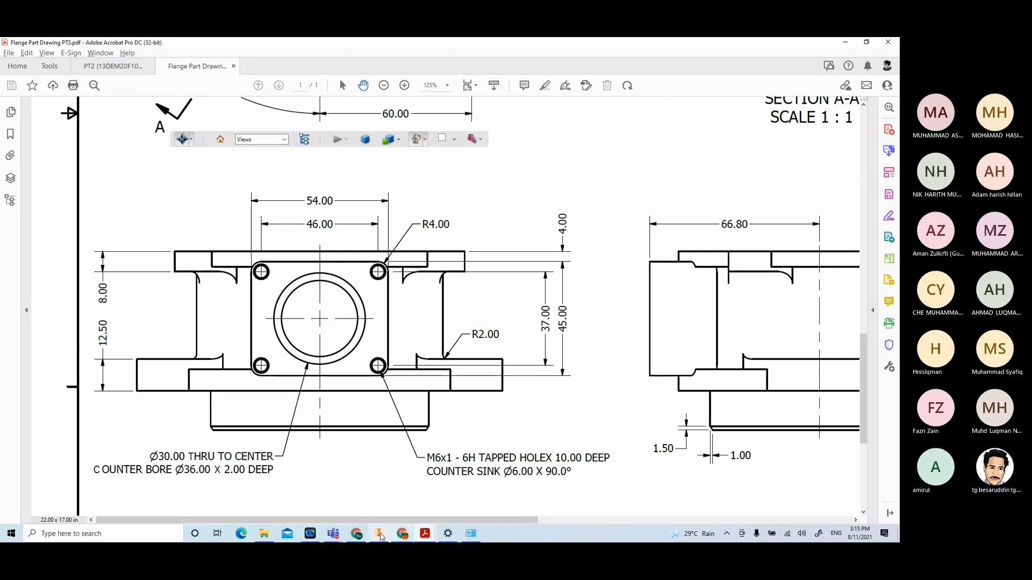
After checking the M6x1 hole callout, return to Inventor's hole setup
left_click(379, 533)
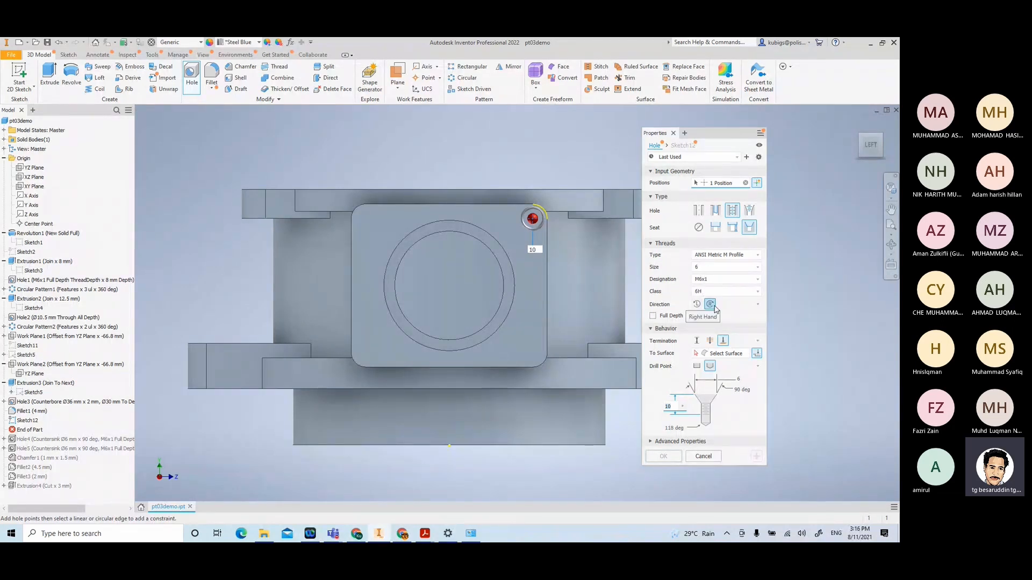
left_click(653, 317)
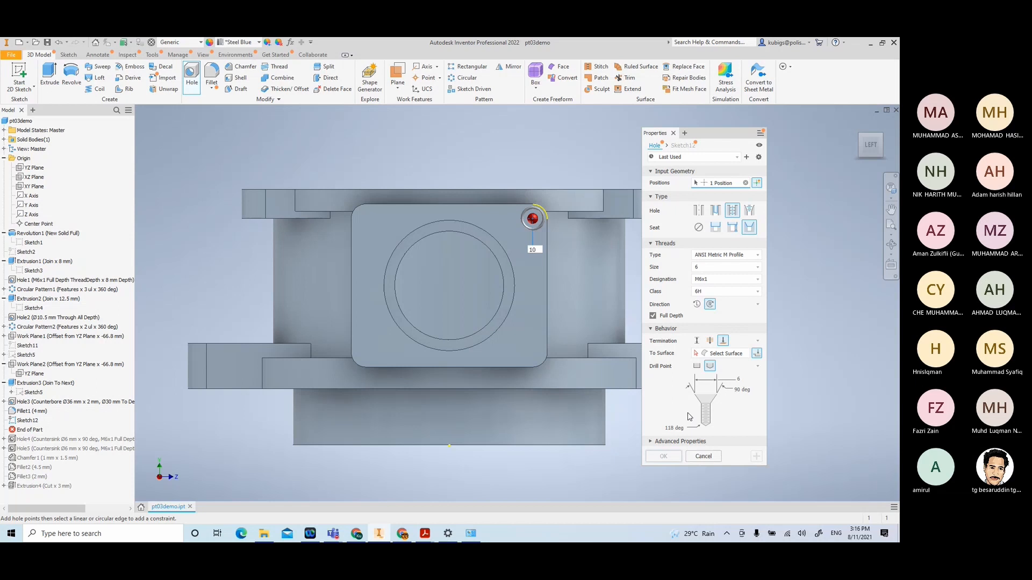
left_click(653, 315)
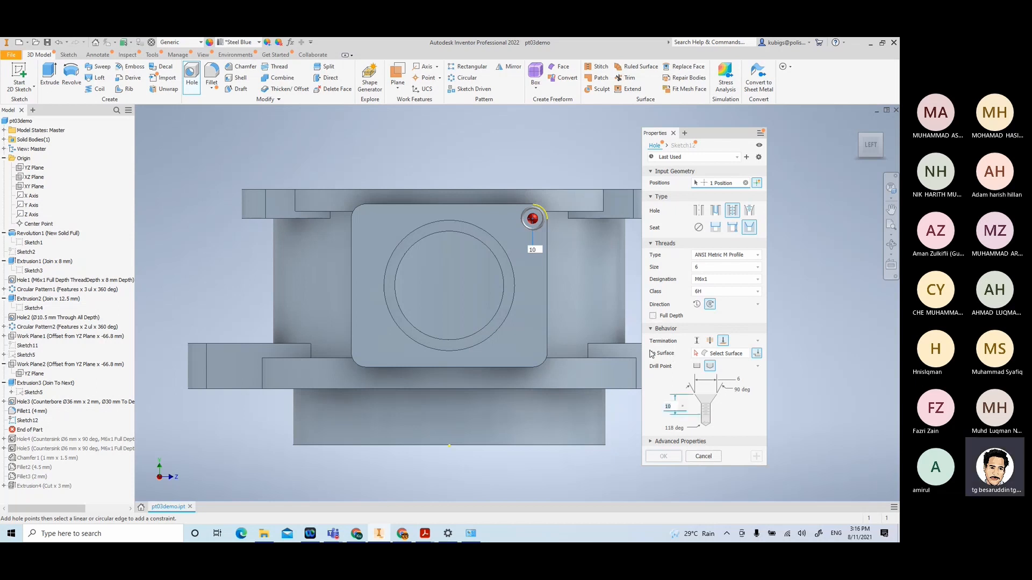
left_click(653, 315)
left_click(653, 316)
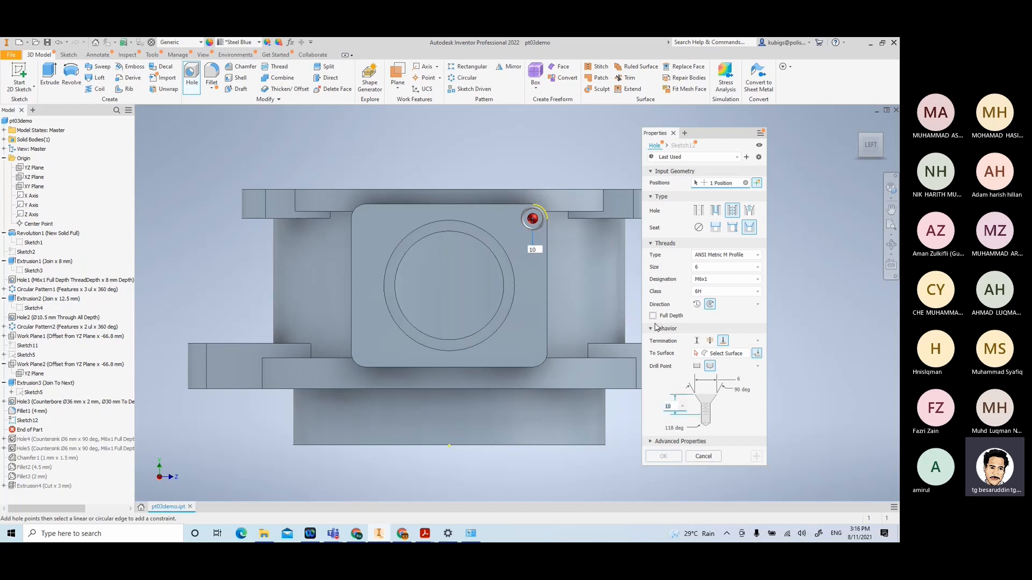
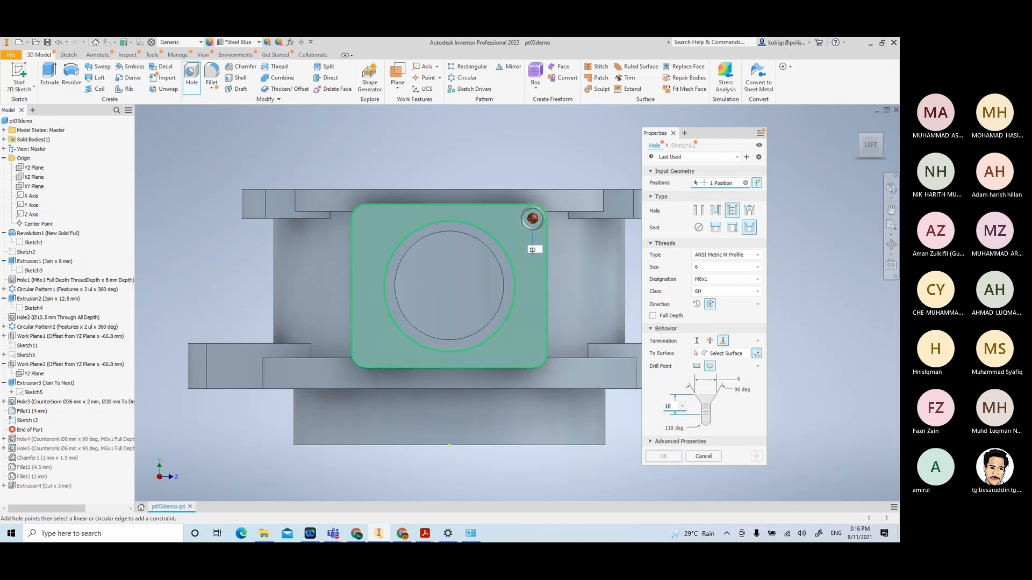
Place the M6x1 hole points, snapping one to the corner arc centre at the face's upper-right
left_click(537, 250)
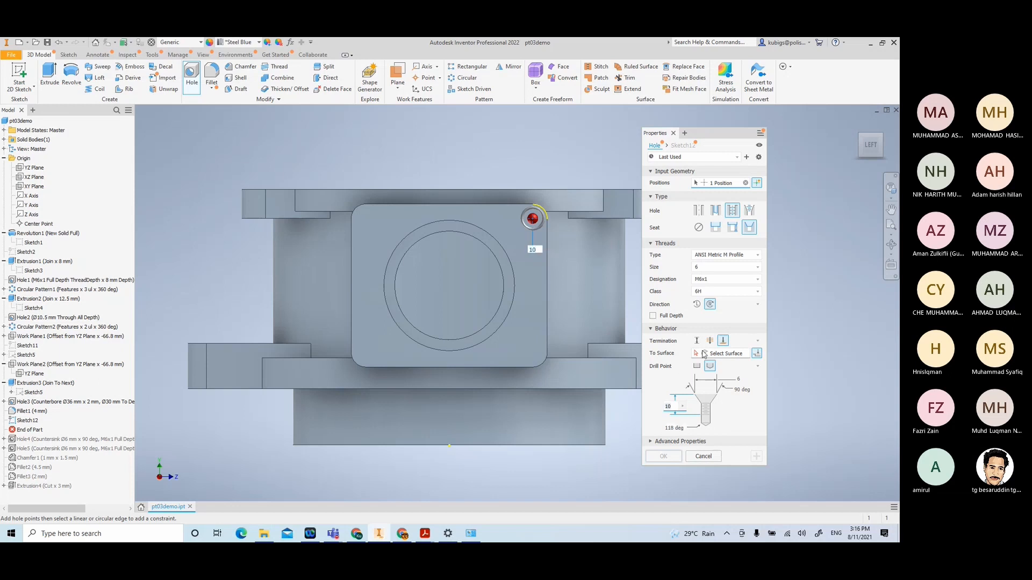
left_click(528, 238)
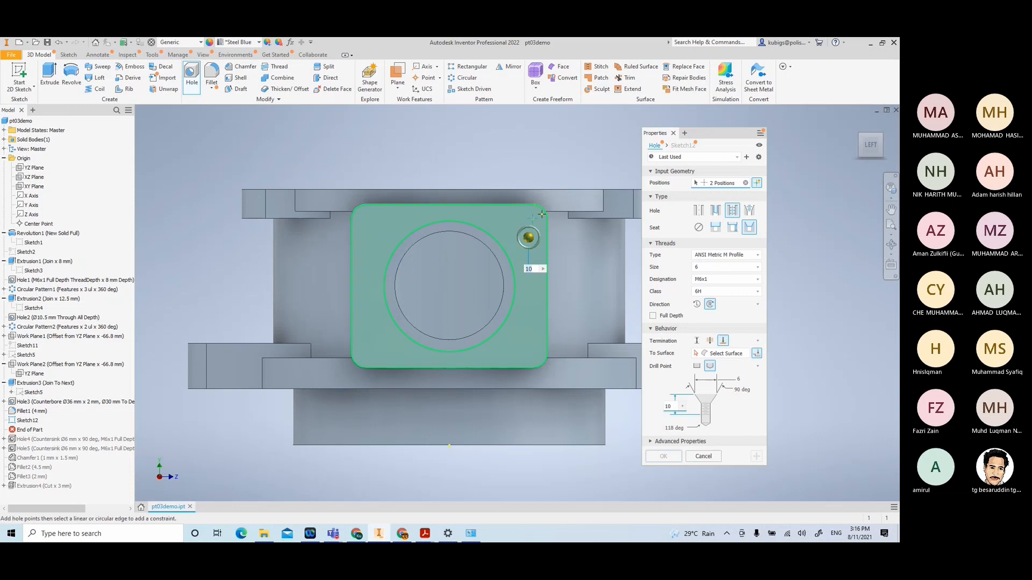
left_click(541, 214)
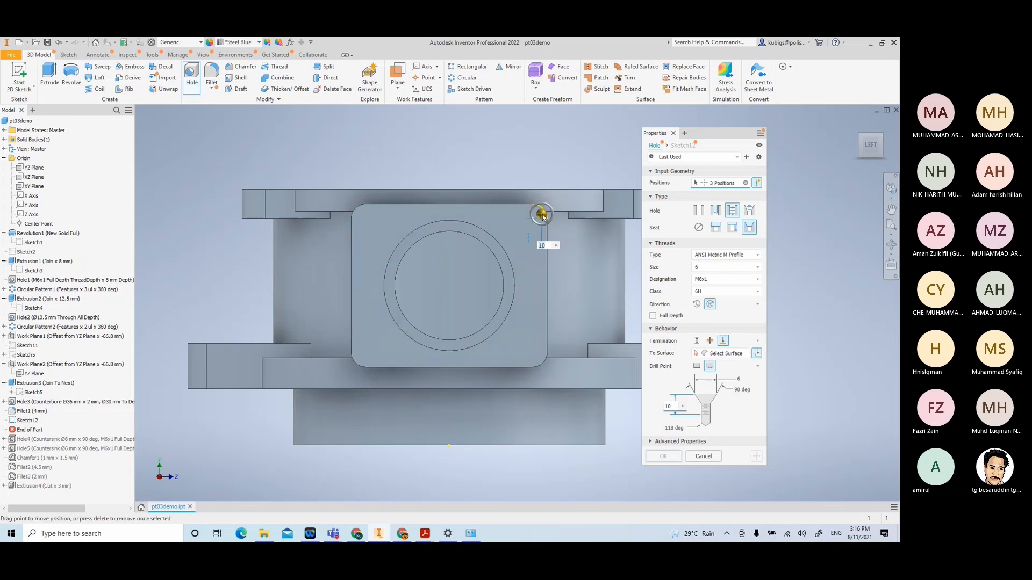
left_click(528, 239)
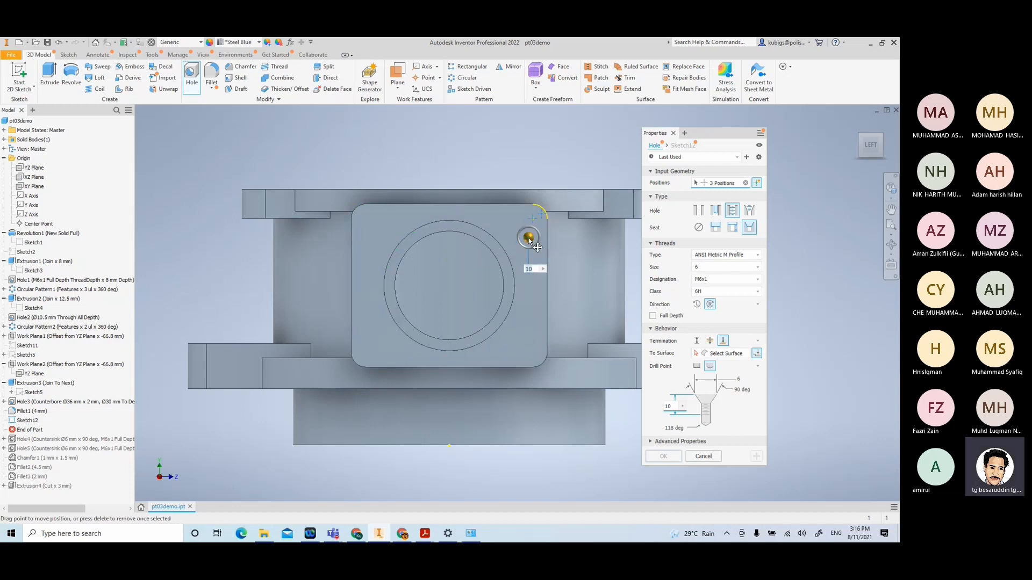
left_click(540, 211)
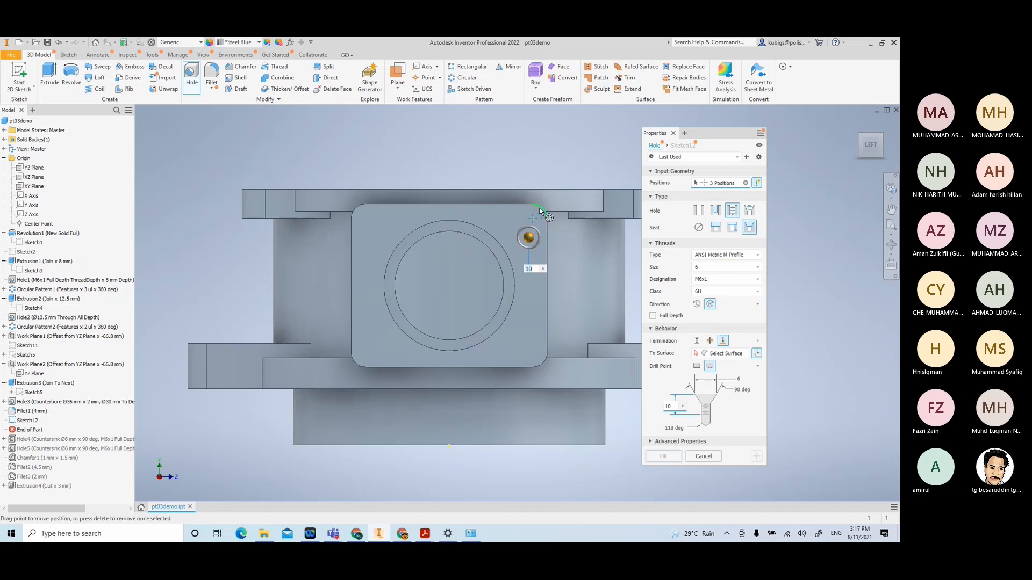
Keep the 118° drill point and set Distance termination with 10 mm hole and thread depth
left_click(697, 367)
left_click(709, 366)
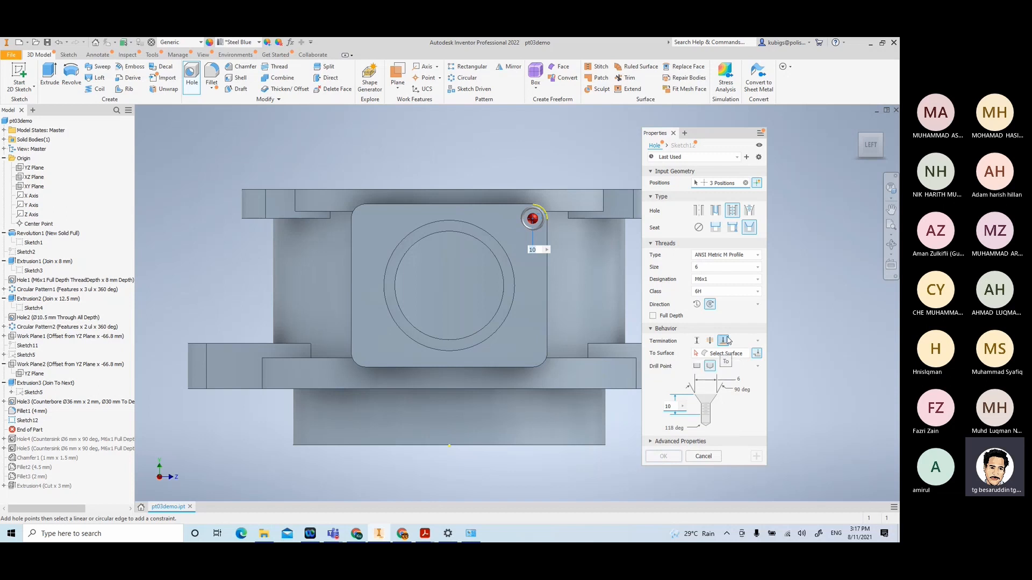
left_click(698, 341)
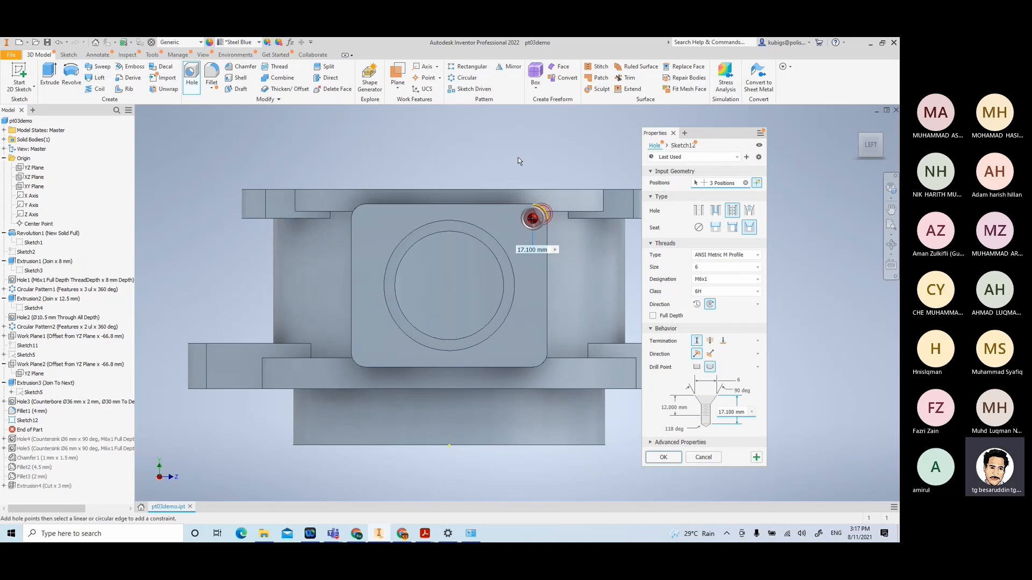
left_click(534, 249)
type("10")
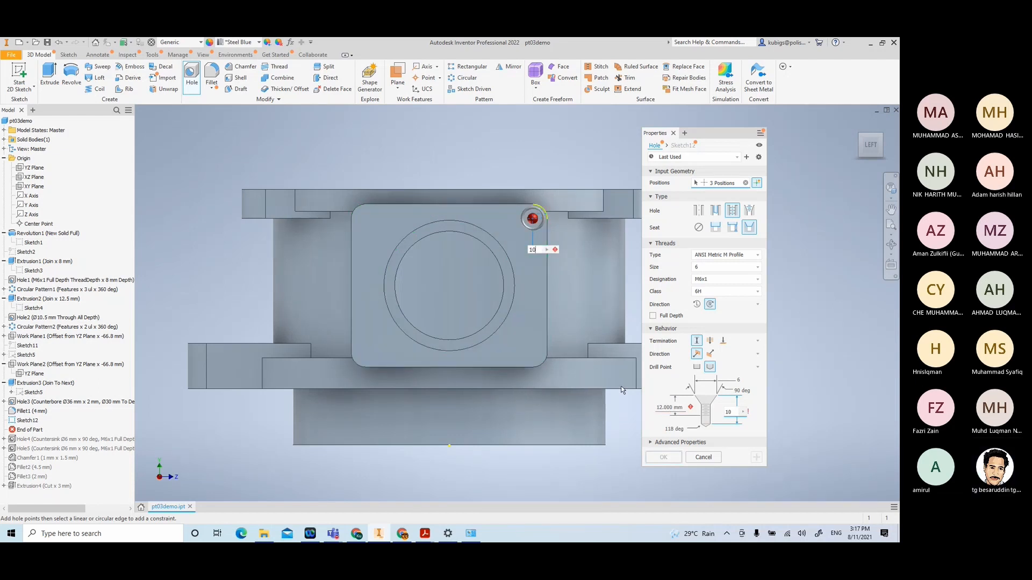
left_click(670, 407)
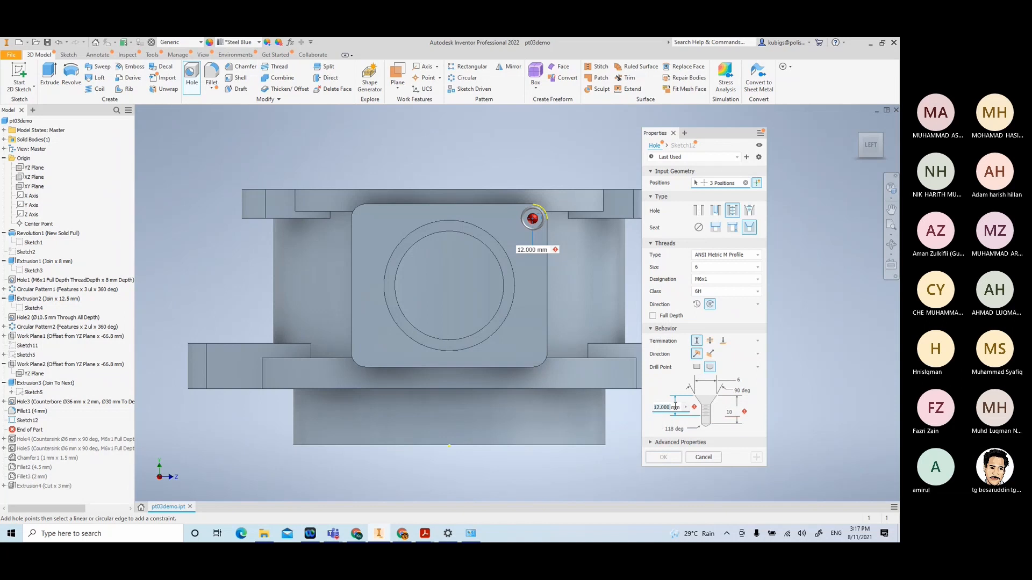
double_click(672, 407)
type("10")
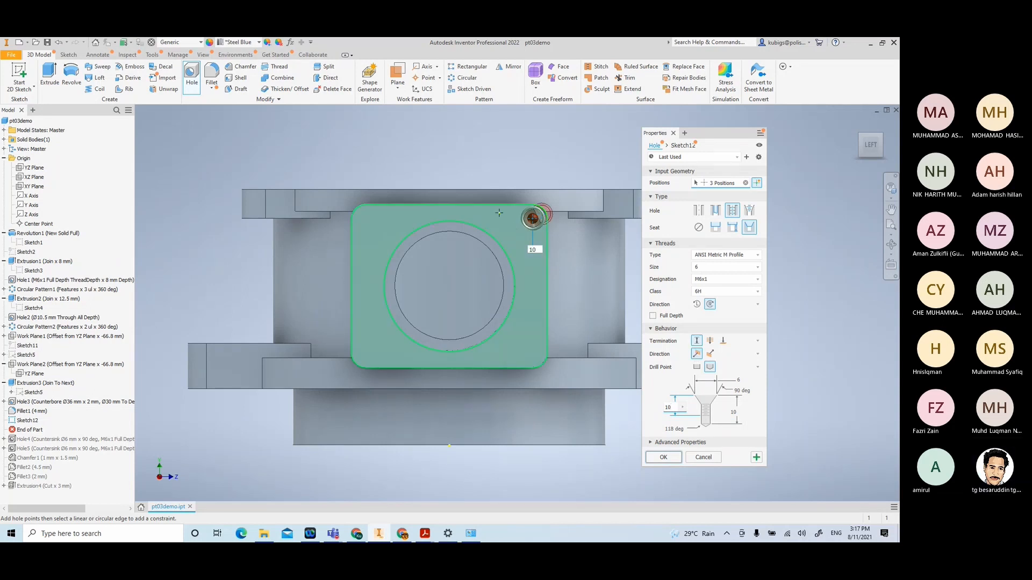
middle_click_drag(597, 188, 461, 314, "shift")
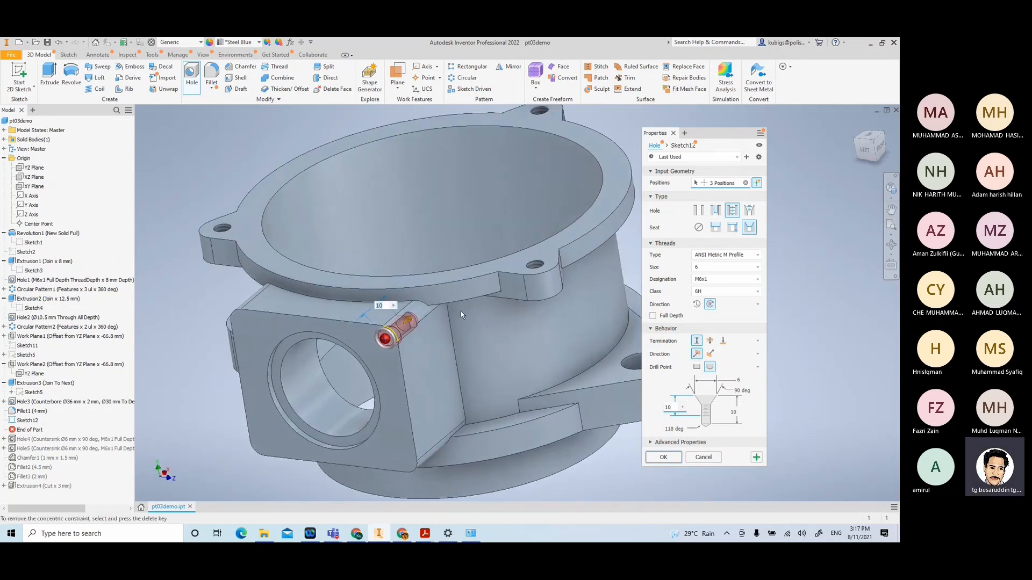
Zoom in on the hole, thread it to Full Depth, and create Hole6
scroll(460, 312, "up", 5)
middle_click_drag(367, 334, 466, 287)
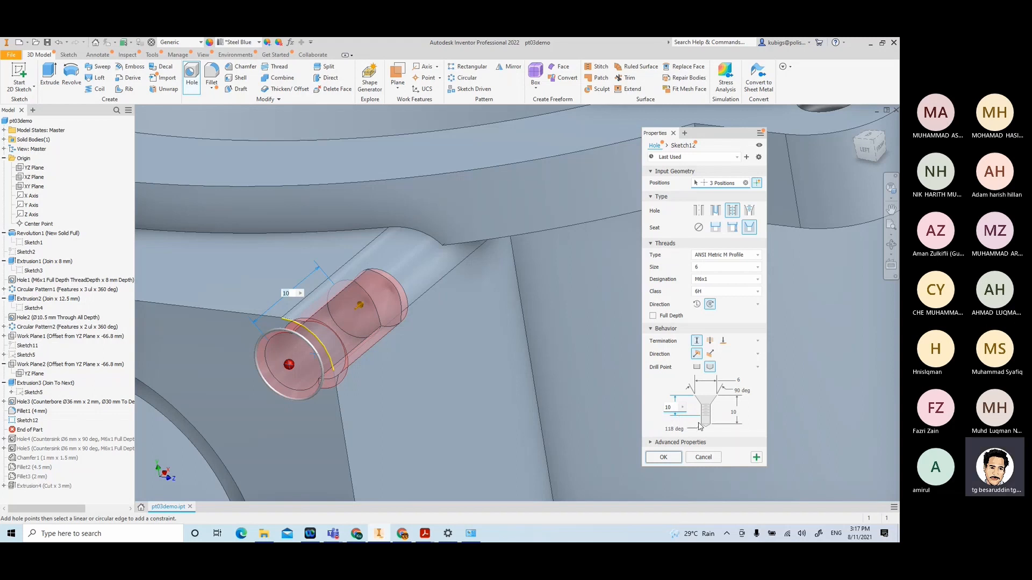
left_click(653, 316)
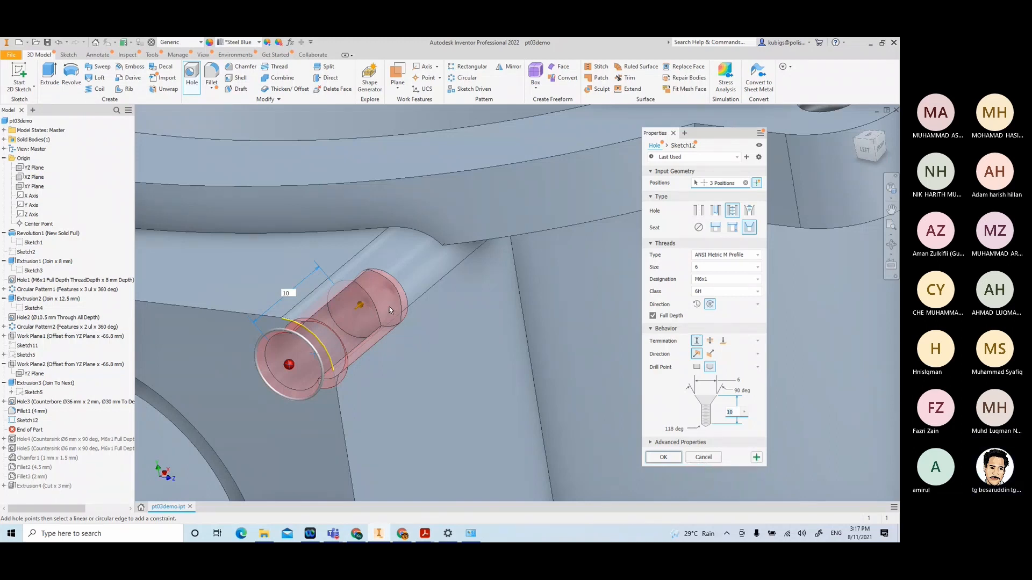
left_click(663, 457)
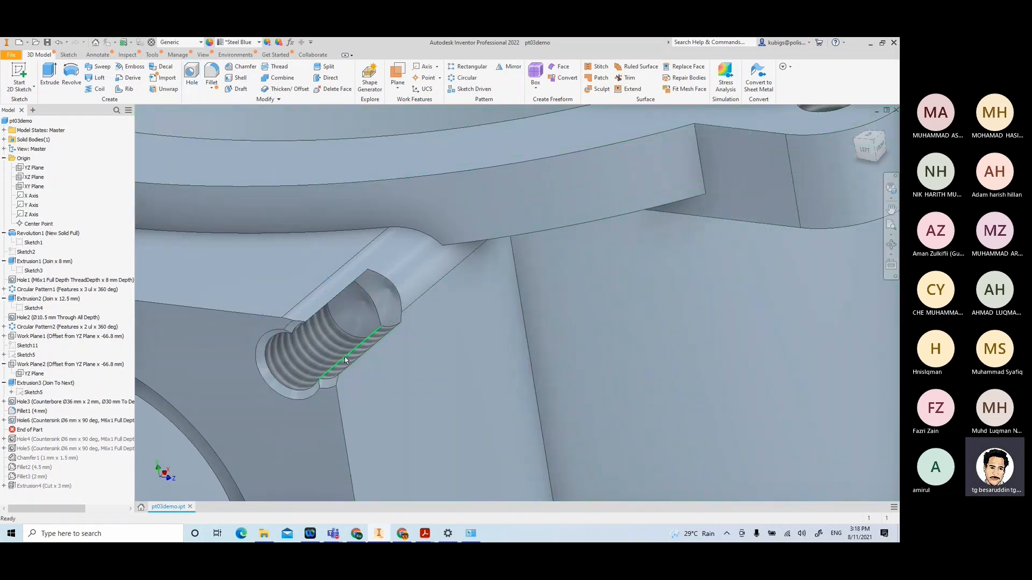
Edit Hole6 so its only position is the corner arc centre of the square face
scroll(307, 393, "up", 2)
middle_click_drag(307, 393, 346, 363)
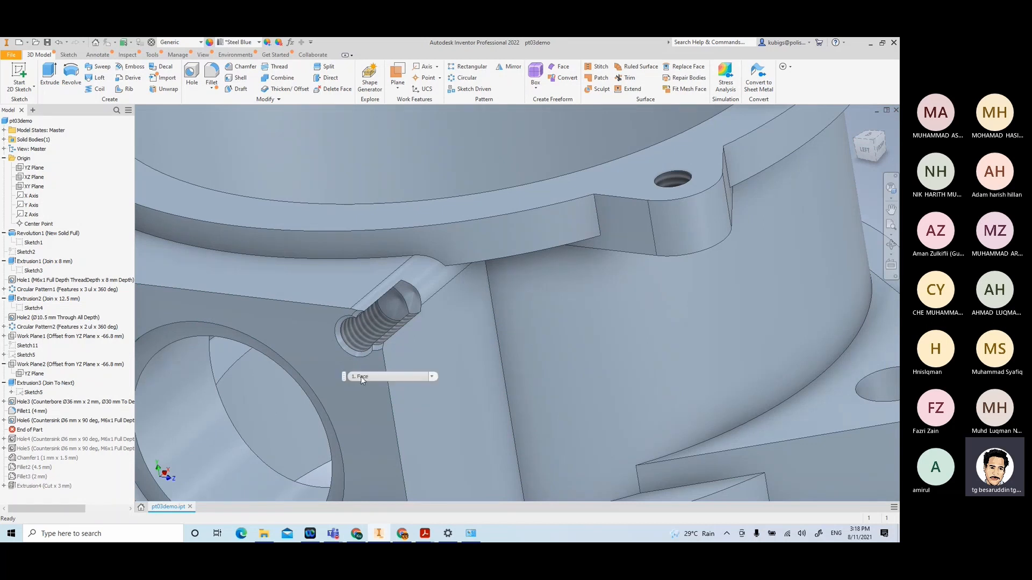
double_click(11, 421)
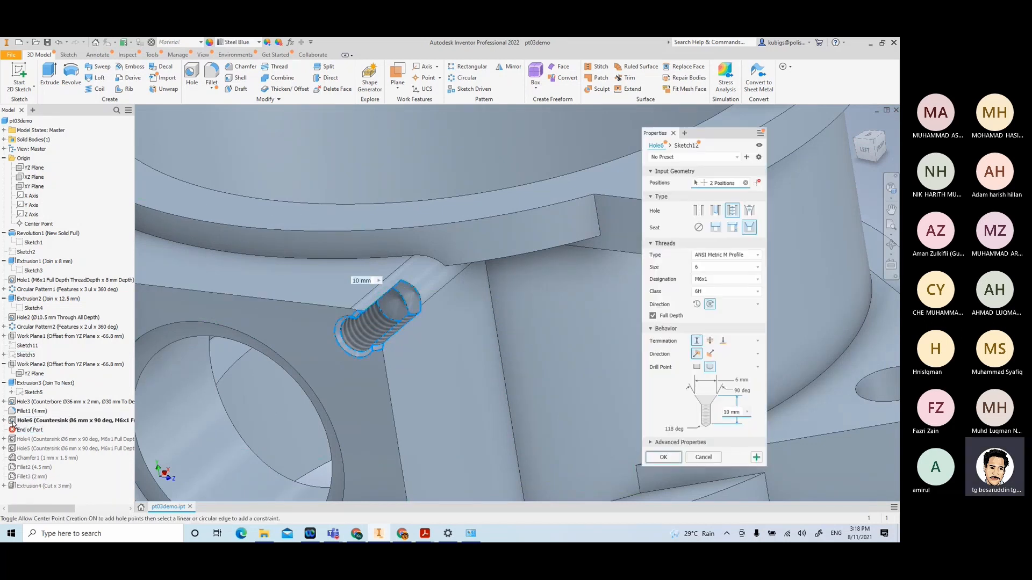
left_click(745, 183)
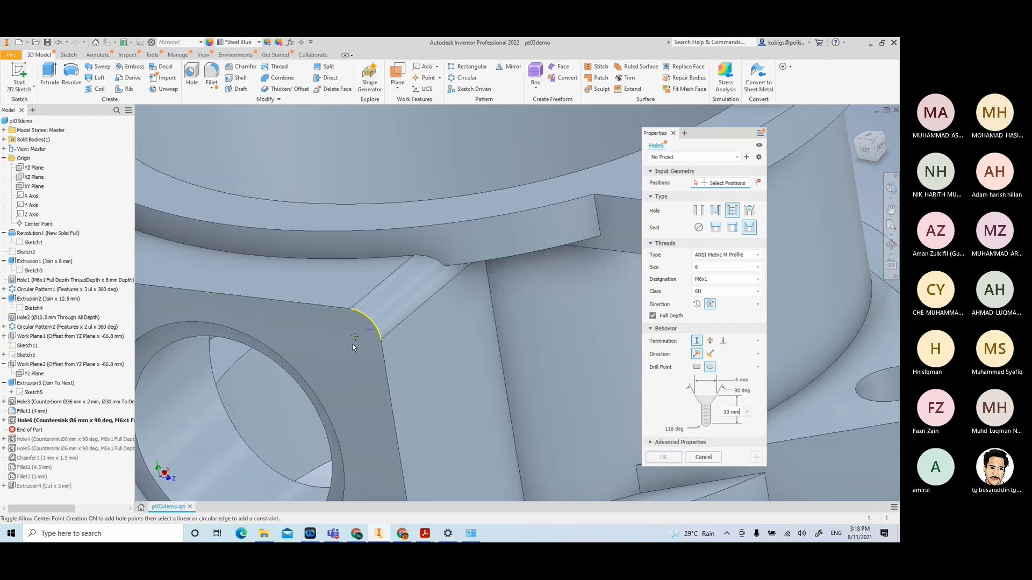
left_click(699, 183)
left_click(355, 337)
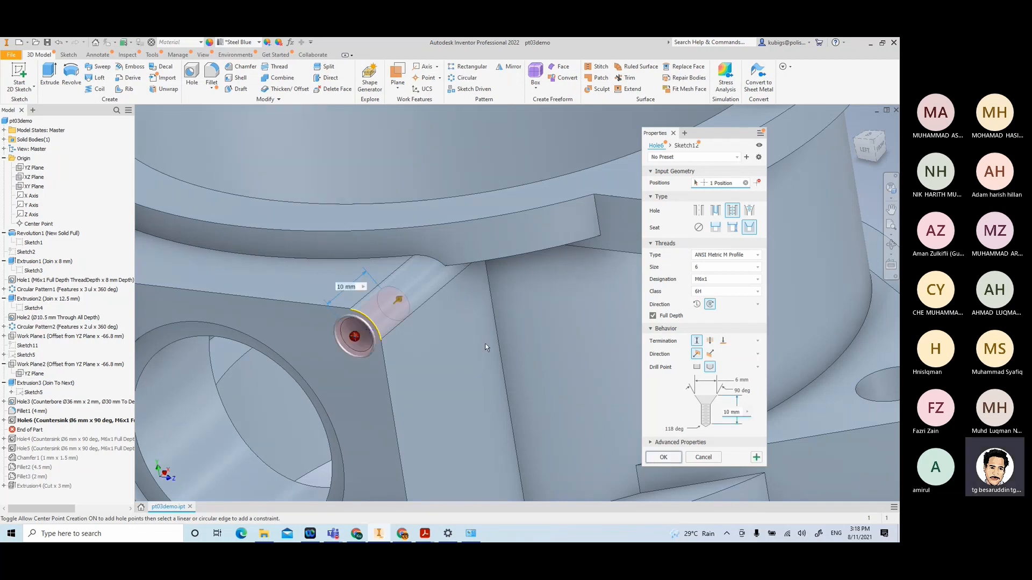
left_click(664, 457)
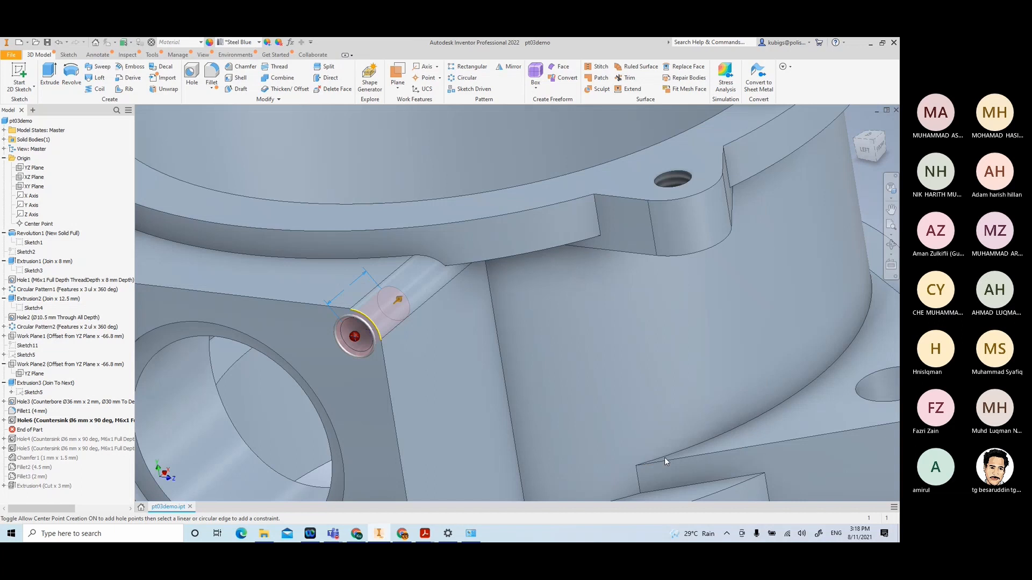
Switch to the LEFT ViewCube view and centre the part
left_click(865, 154)
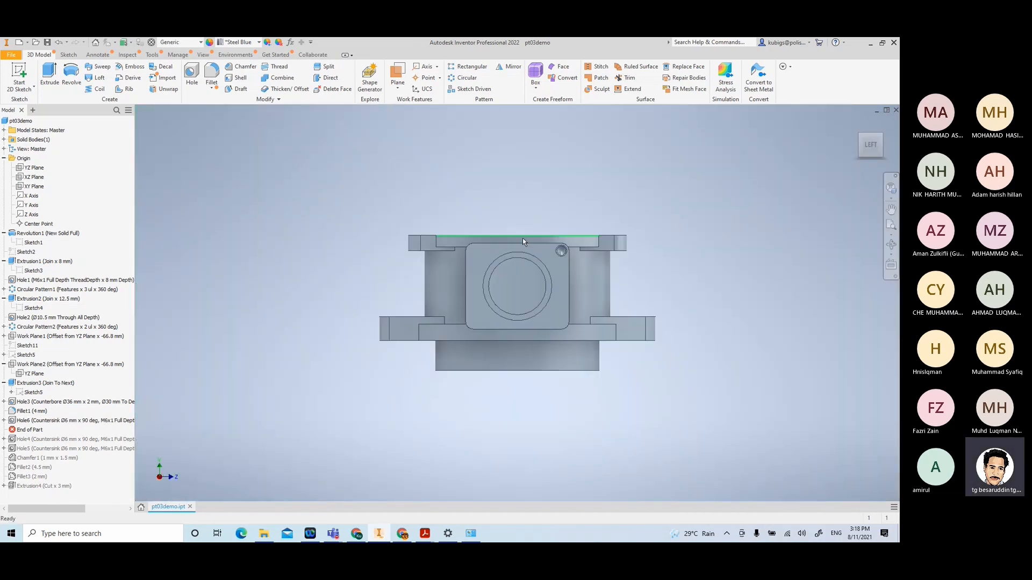
middle_click_drag(524, 247, 490, 284)
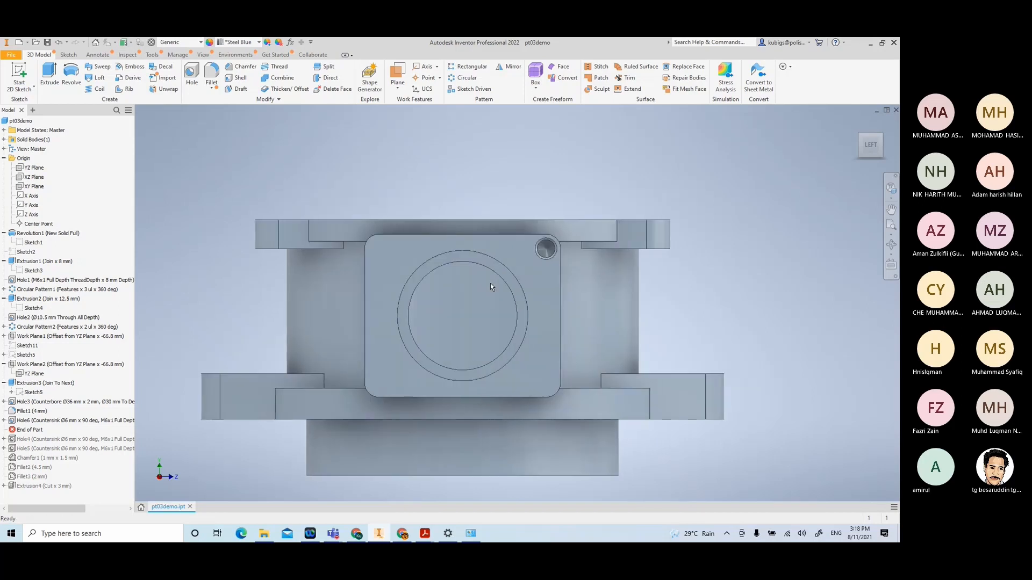
mouse_move(490, 283)
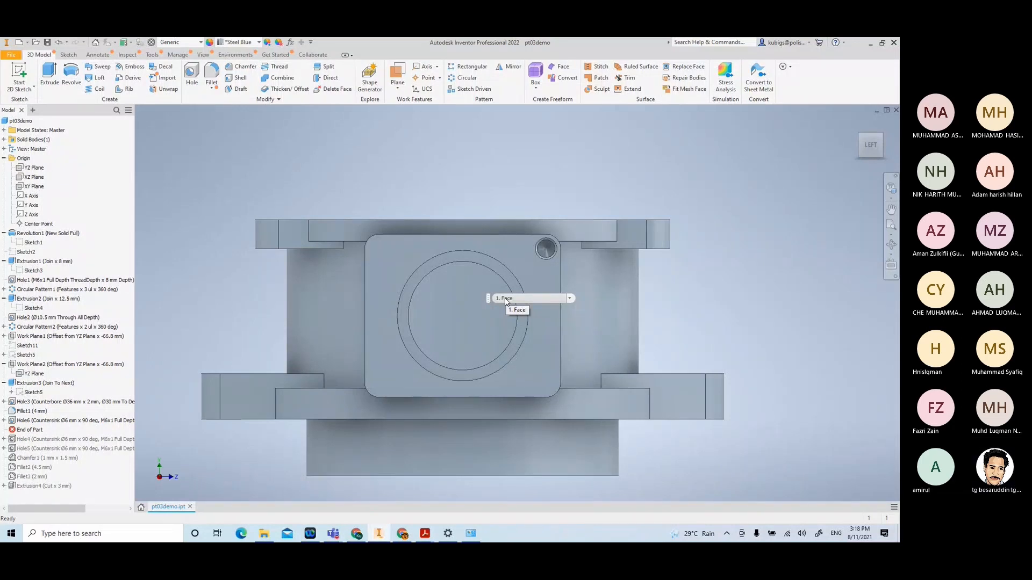
left_click(424, 539)
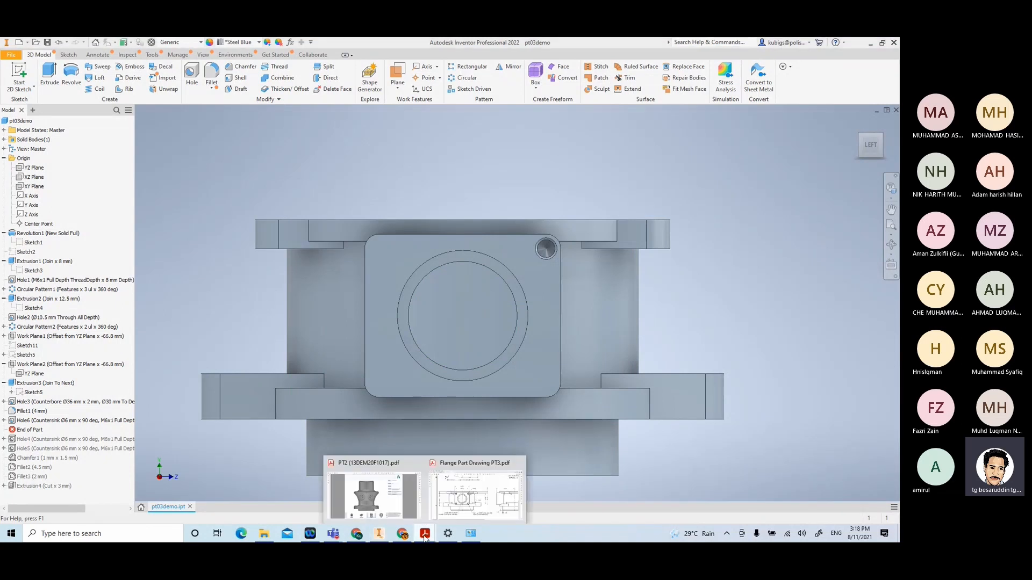
left_click(475, 494)
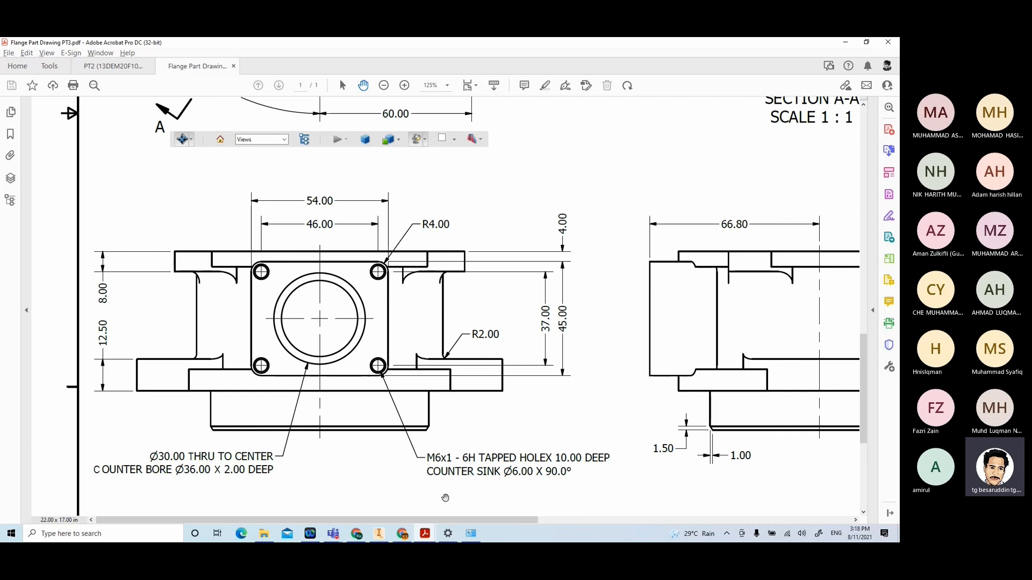
left_click(378, 533)
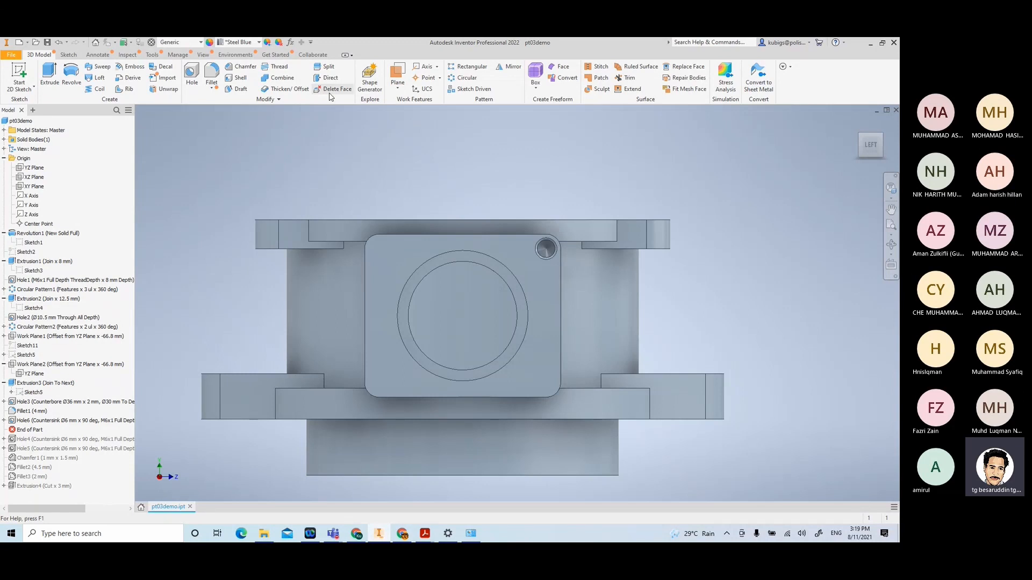
Rectangular-pattern the tapped hole along the flipped top edge with 46 mm spacing
left_click(467, 66)
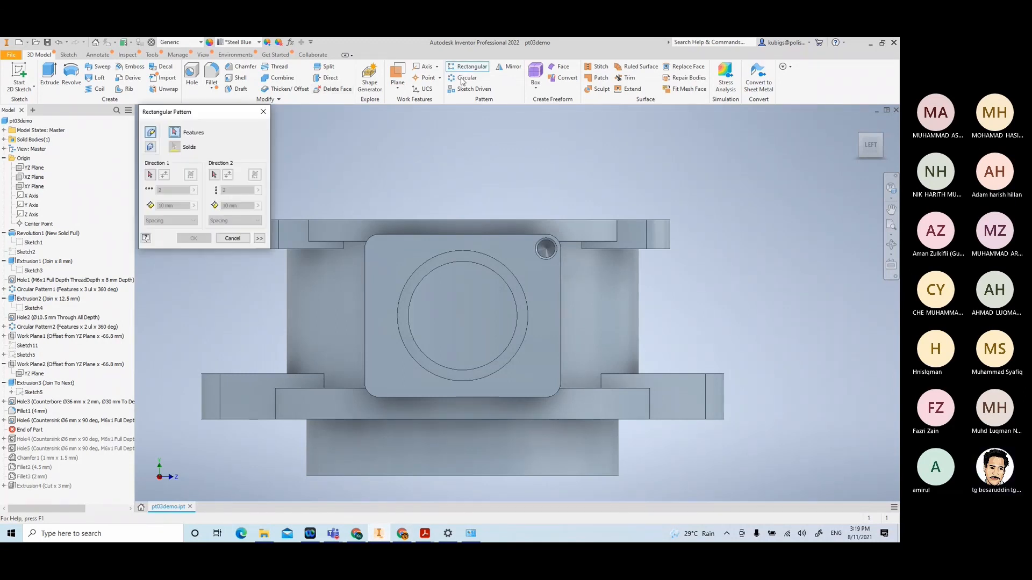
left_click(541, 249)
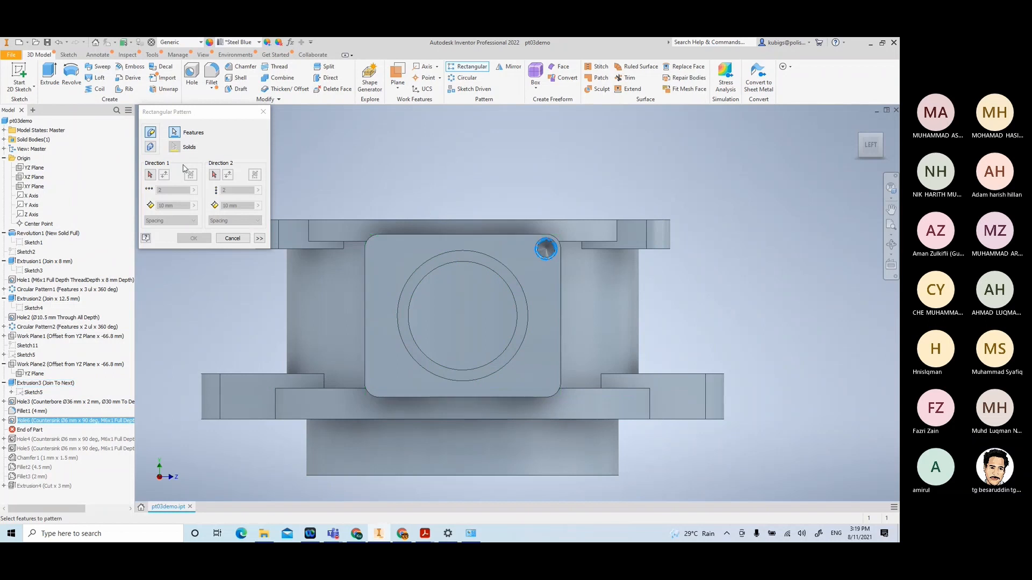
left_click(150, 177)
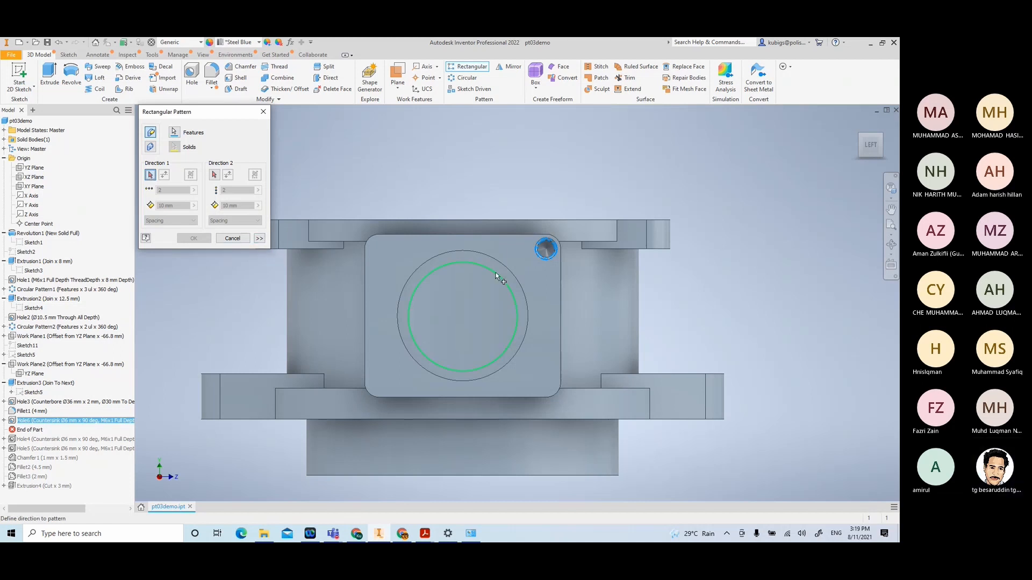
left_click(441, 234)
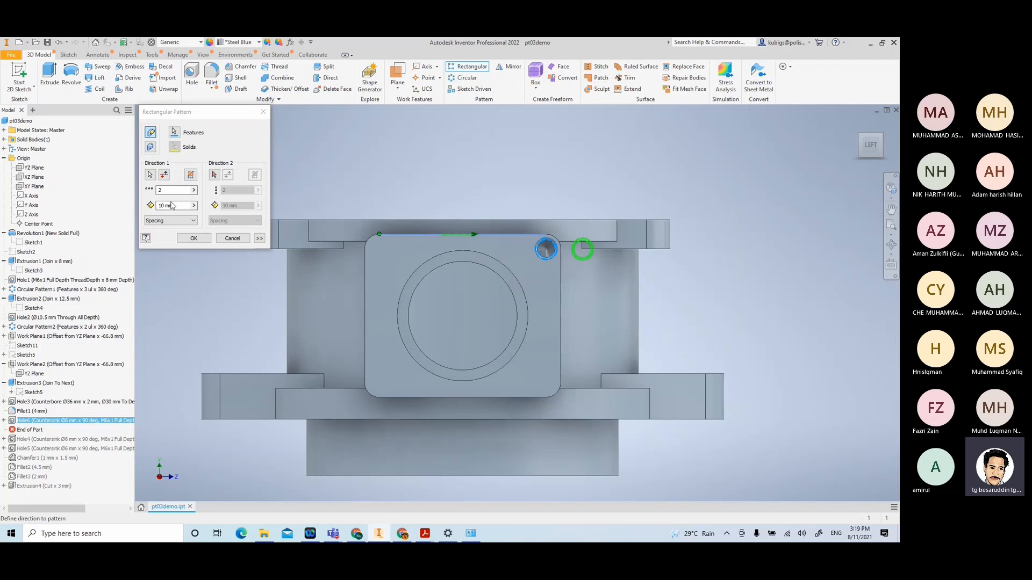
left_click(164, 174)
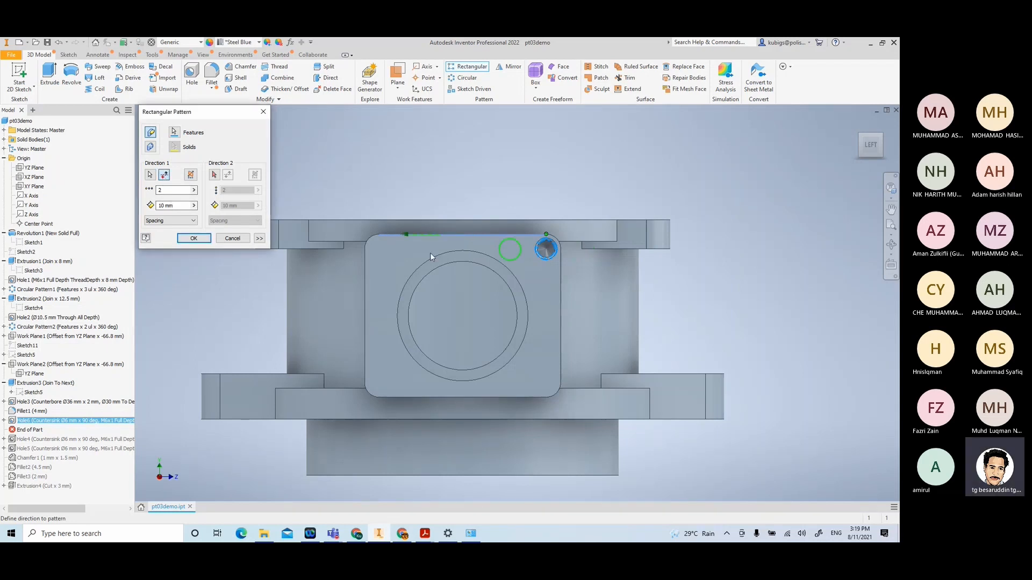
scroll(430, 253, "up", 5)
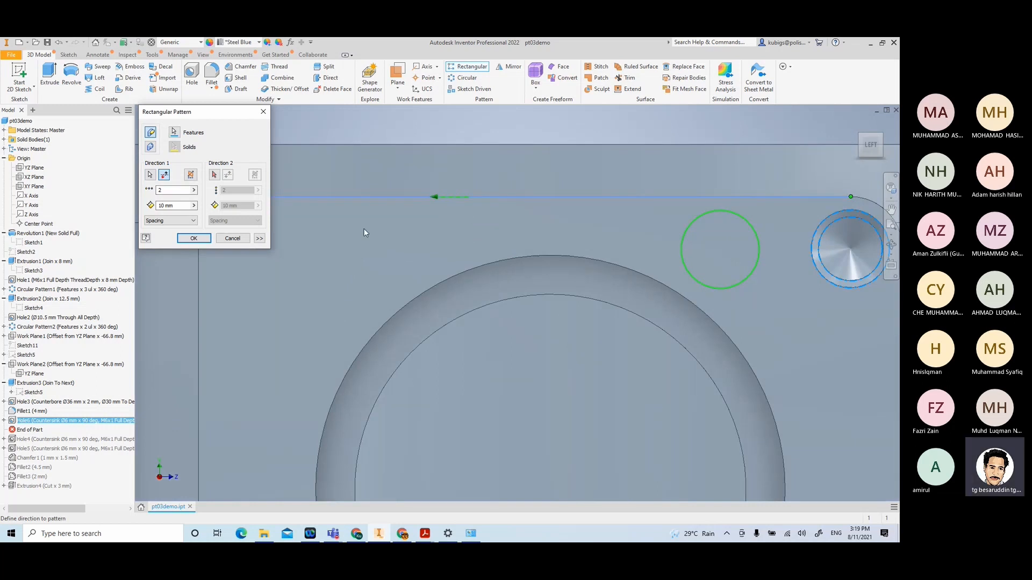
left_click(164, 176)
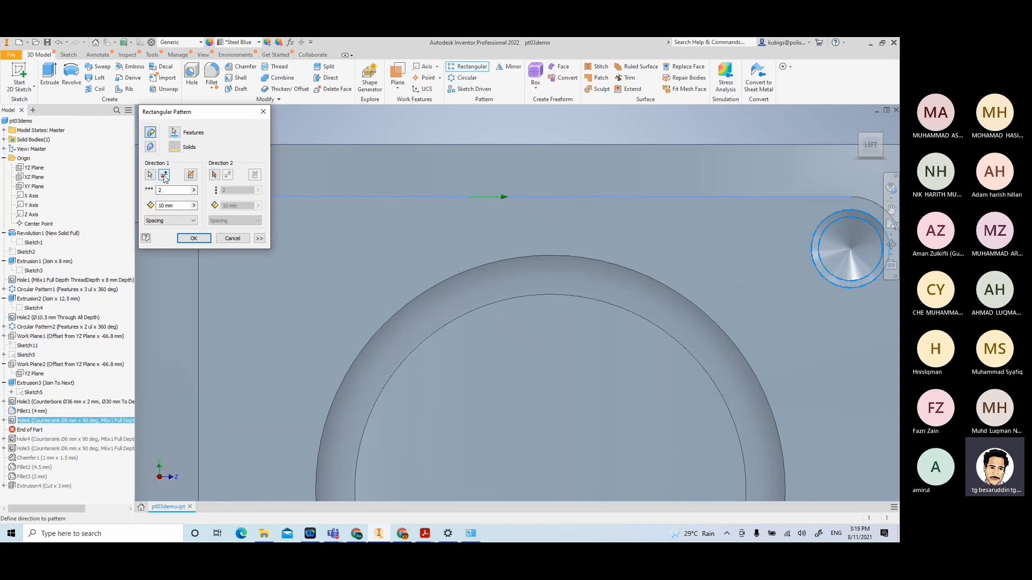
left_click(164, 177)
left_click(171, 206)
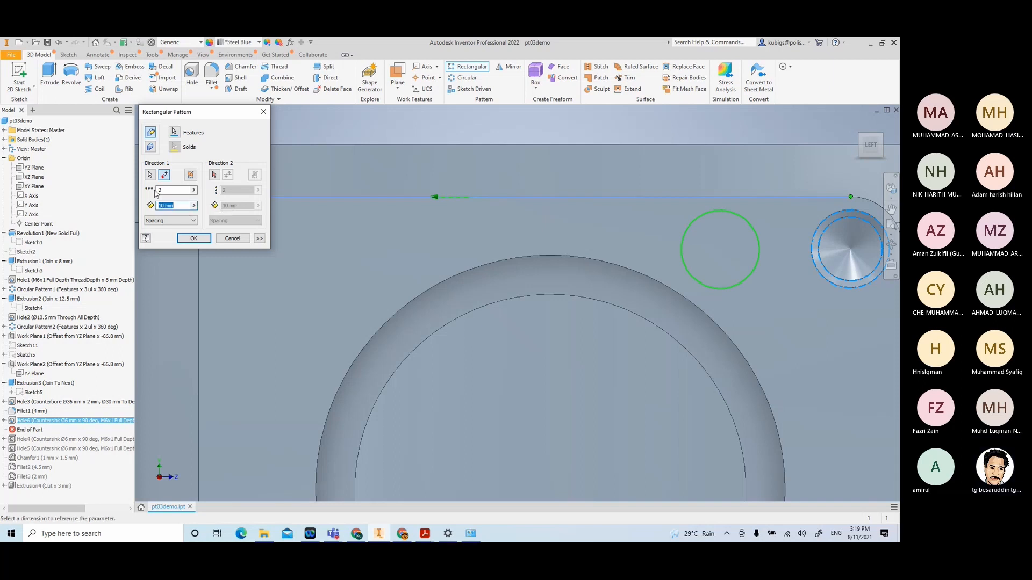
type("46")
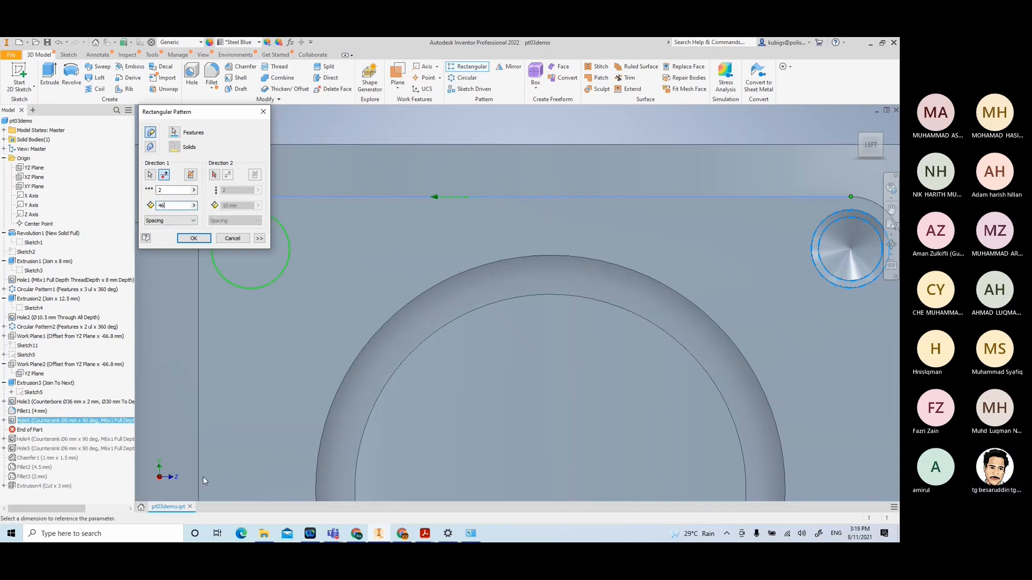
Add the vertical edge as second direction at 37 mm, checked against the drawing, and confirm
scroll(494, 317, "down", 4)
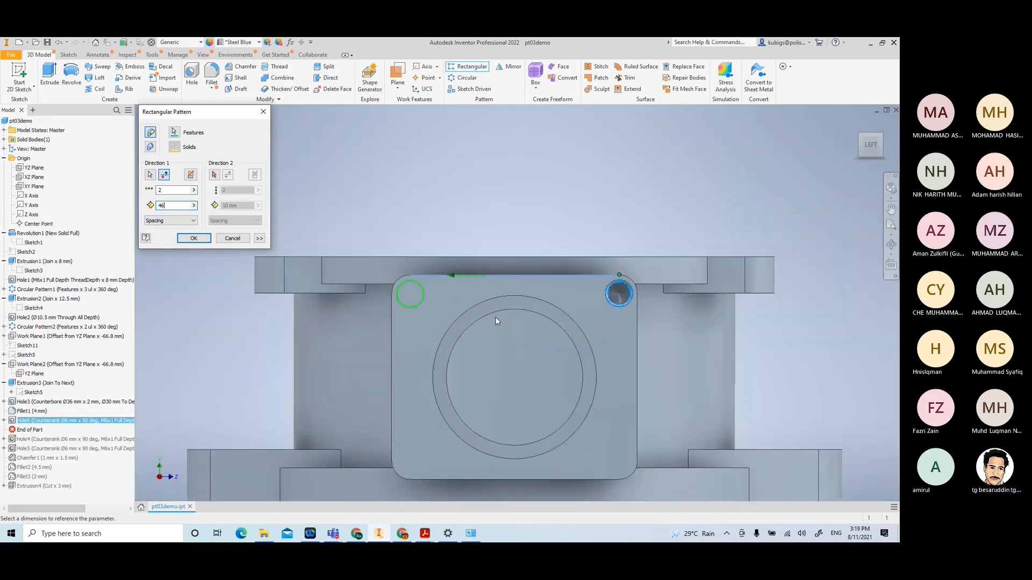
middle_click_drag(490, 327, 452, 291)
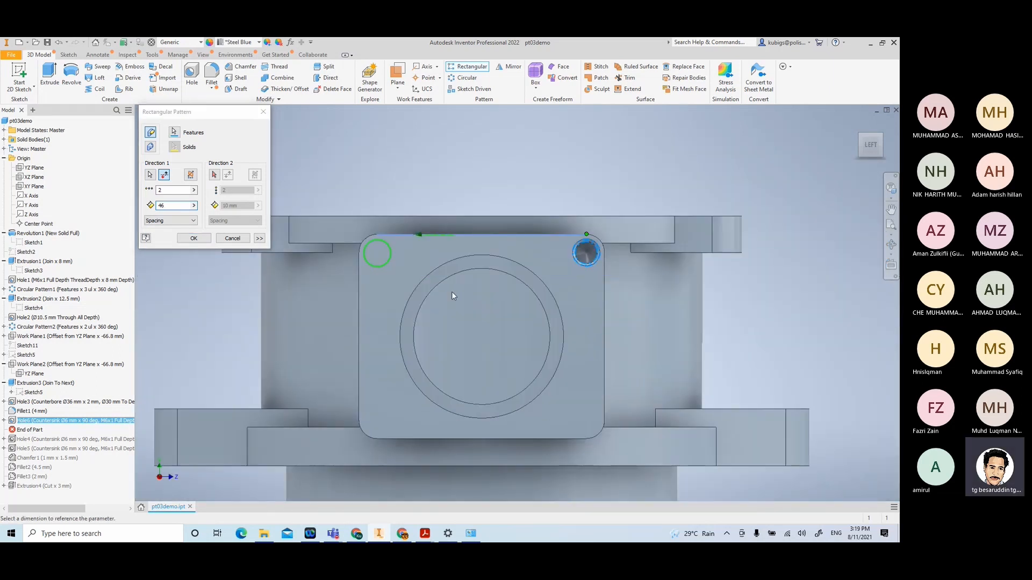
left_click(213, 176)
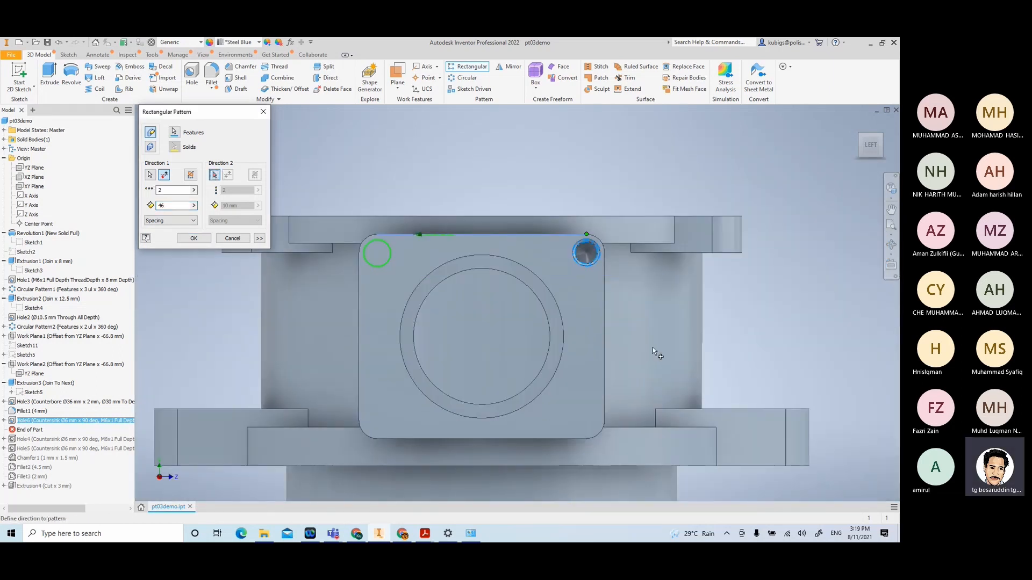
left_click(605, 337)
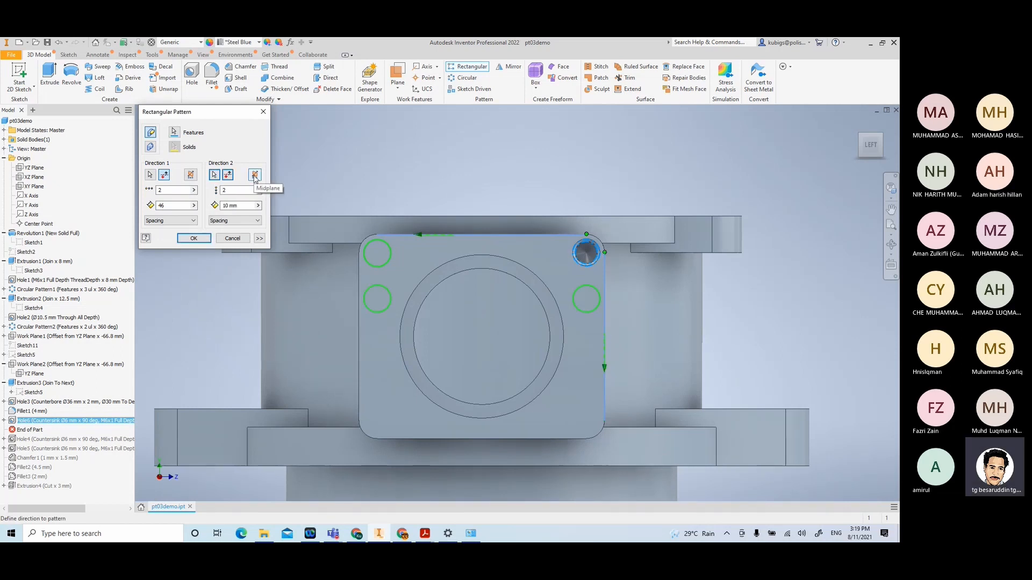
left_click(239, 206)
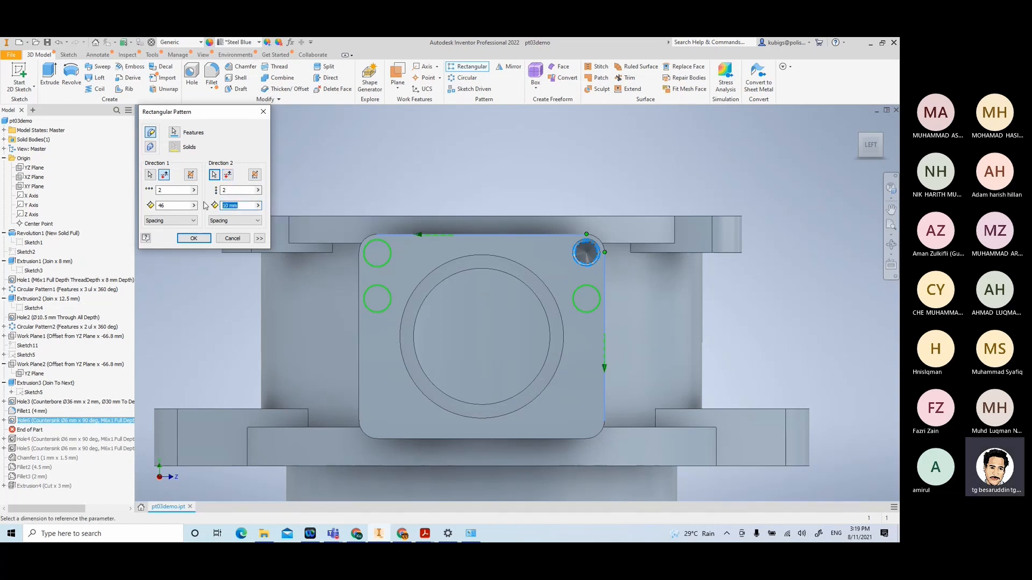
type("37.5")
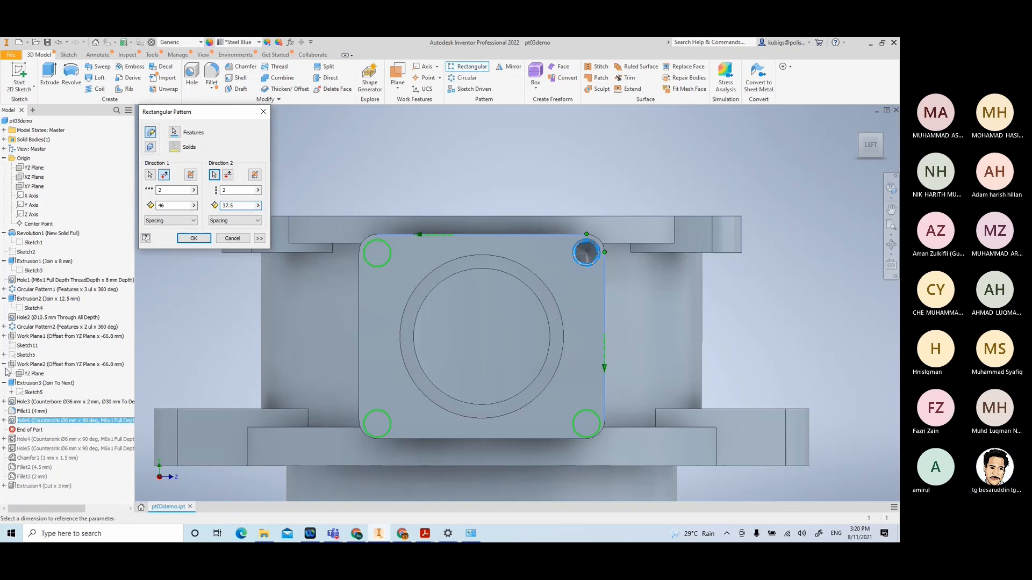
left_click(425, 535)
left_click(476, 492)
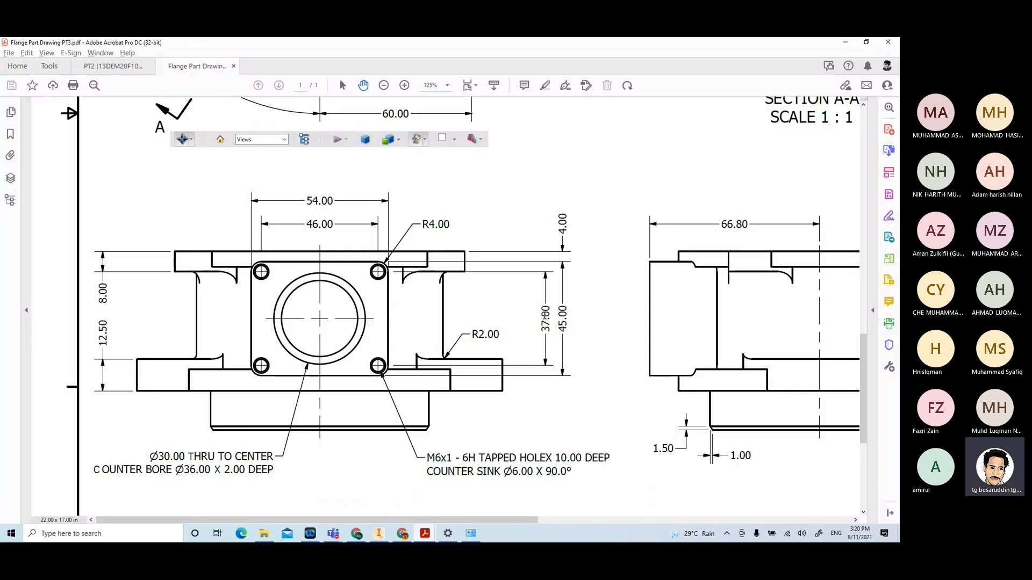
left_click(379, 533)
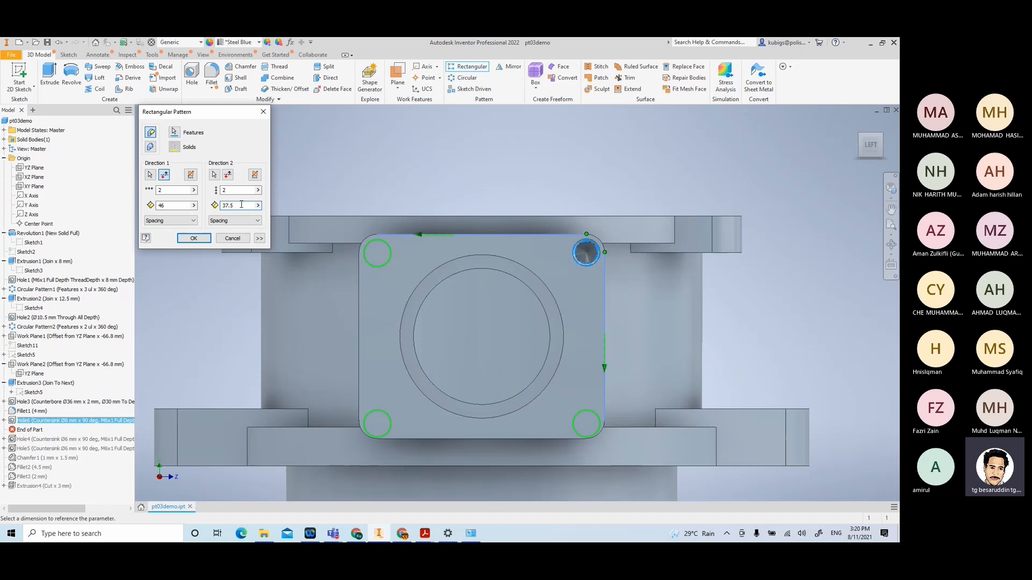
key("BackSpace")
key("BackSpace")
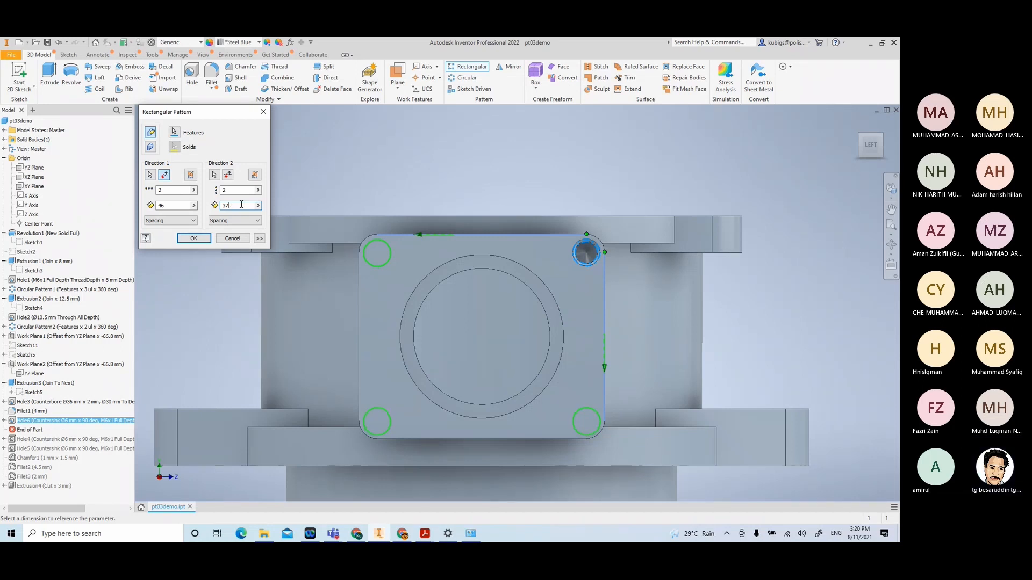
left_click(189, 239)
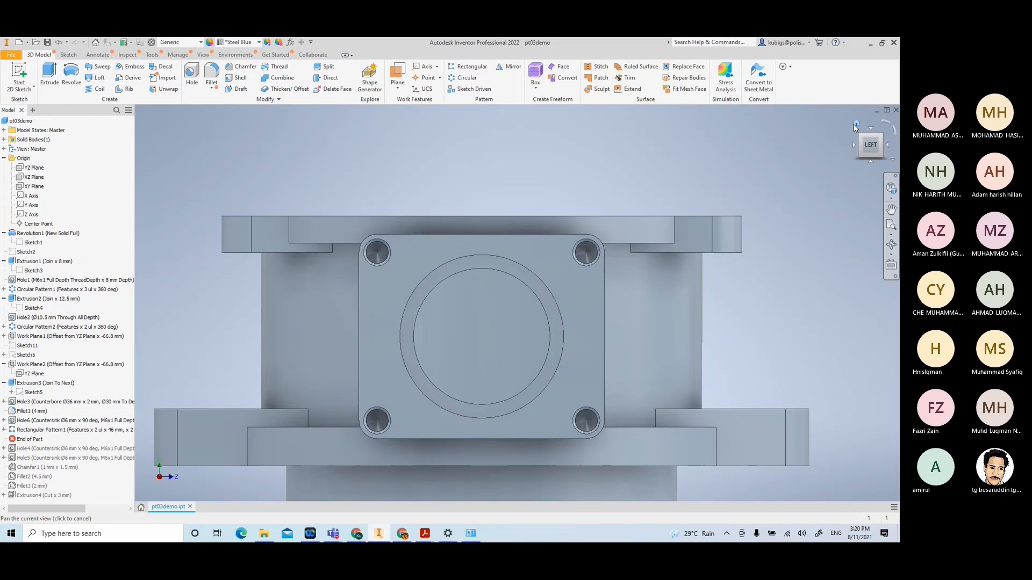
Return to the isometric Home view showing all four corner holes
left_click(854, 125)
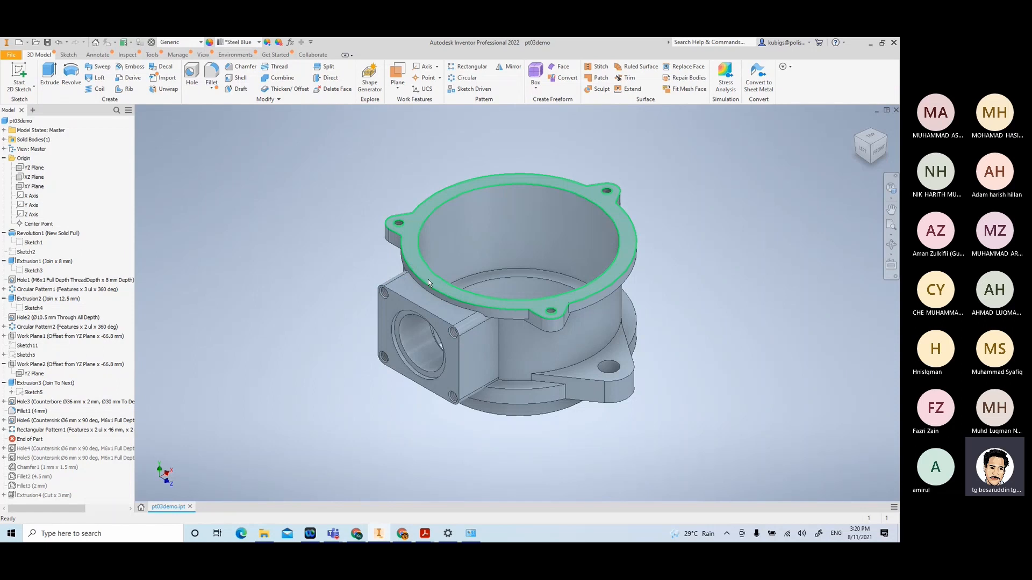
mouse_move(442, 295)
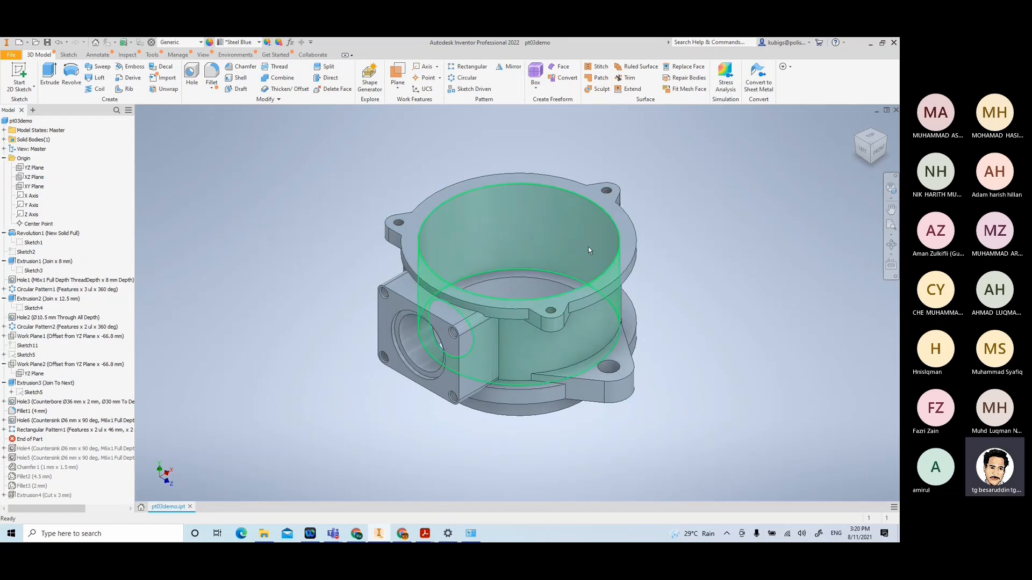
left_click(627, 226)
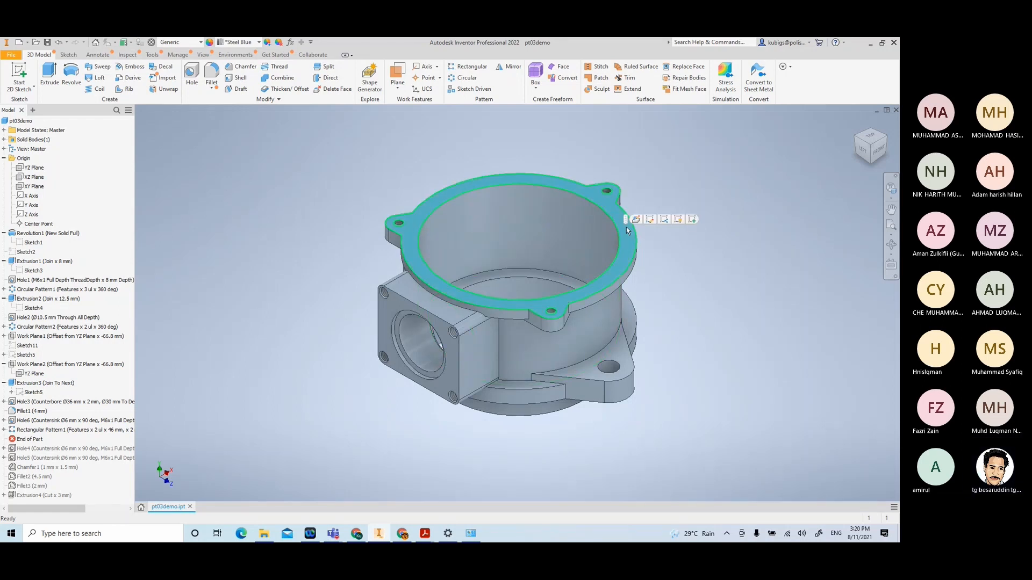
left_click(691, 221)
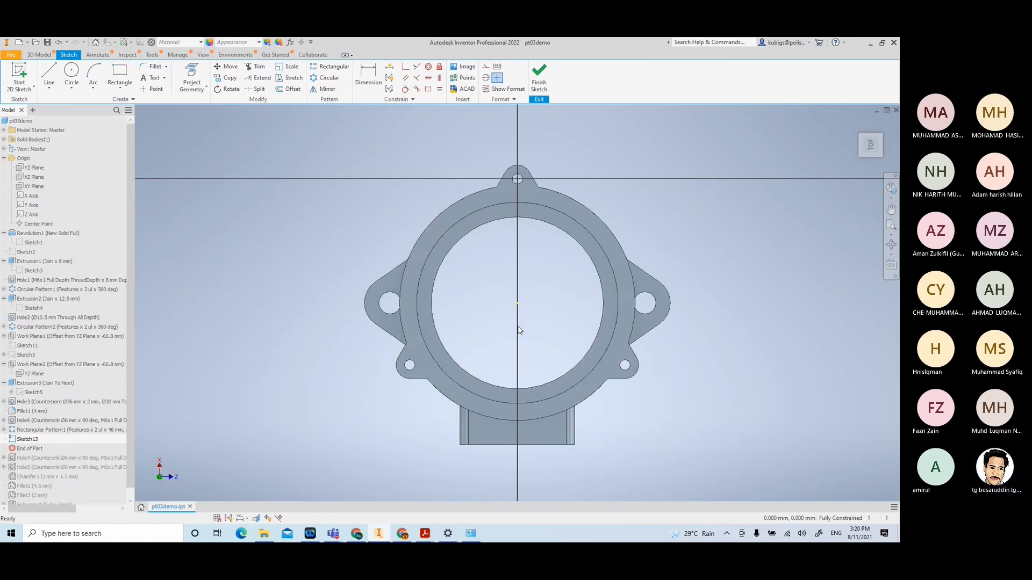
mouse_move(534, 315)
middle_mouse_down()
mouse_move(486, 304)
mouse_move(502, 322)
middle_mouse_up()
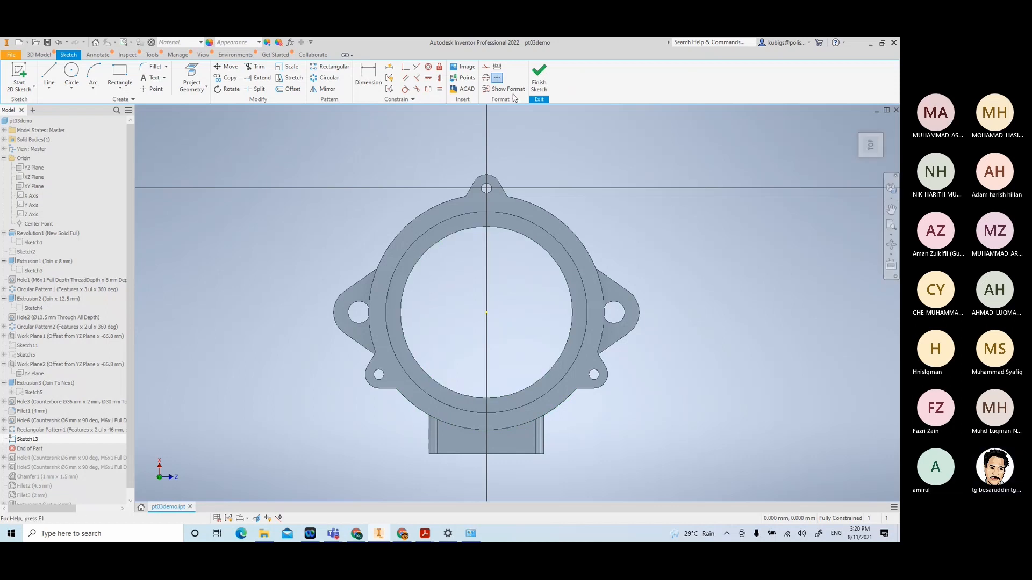
left_click(540, 79)
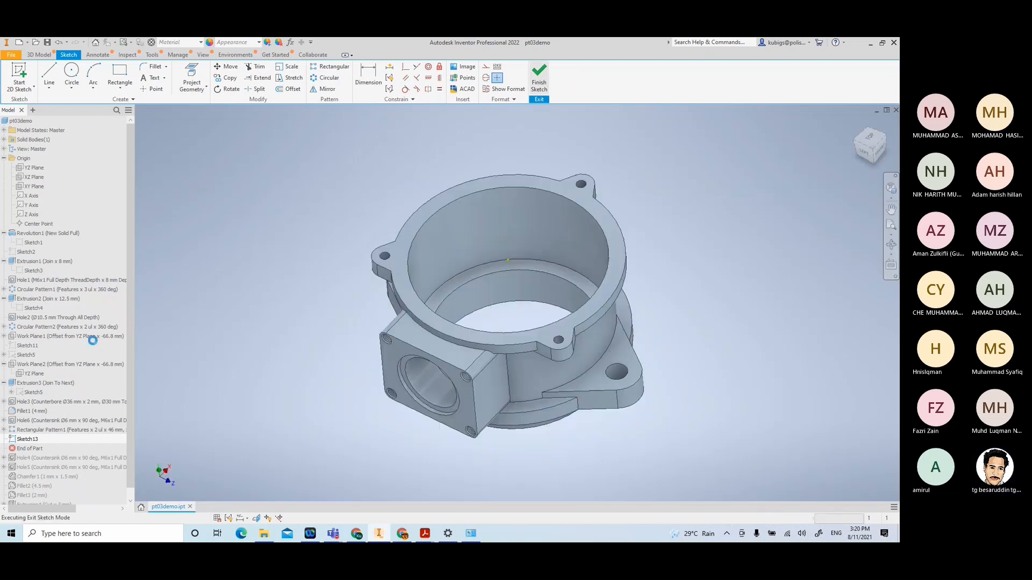
left_click(29, 440)
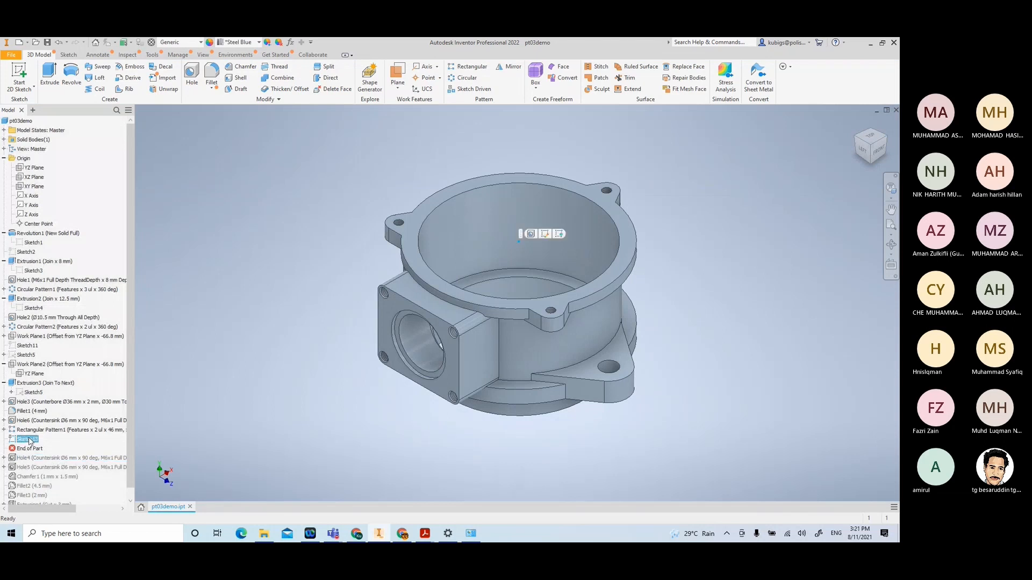
right_click(29, 441)
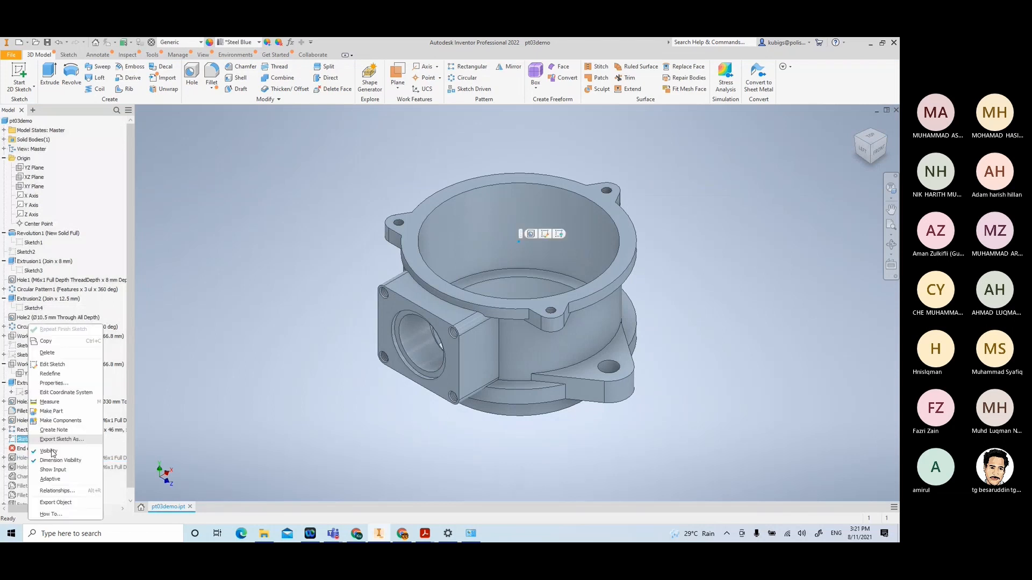
left_click(54, 353)
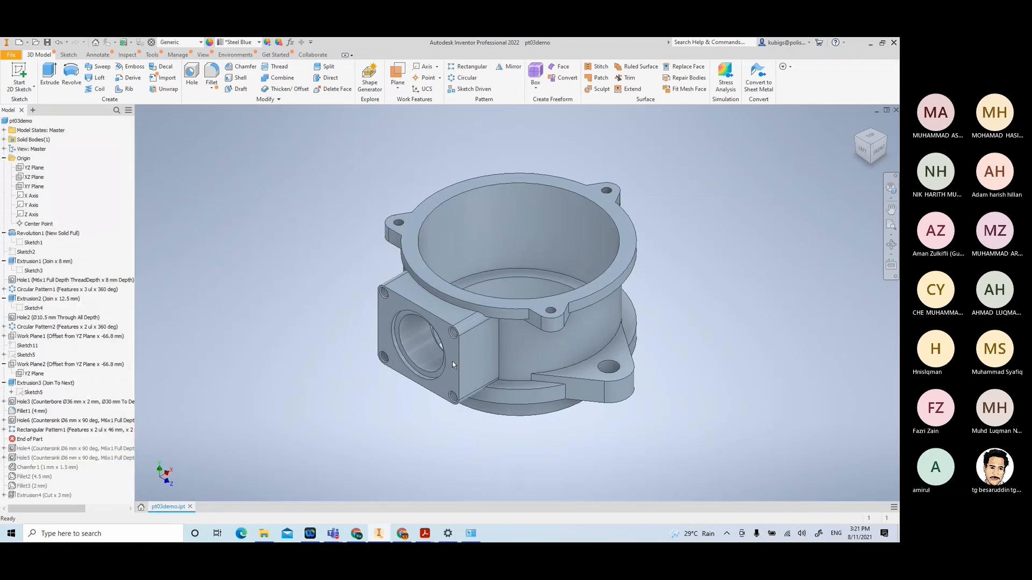
Create Sketch14 on the top flange face, cancelling an attempted Concentric constraint
left_click(595, 283)
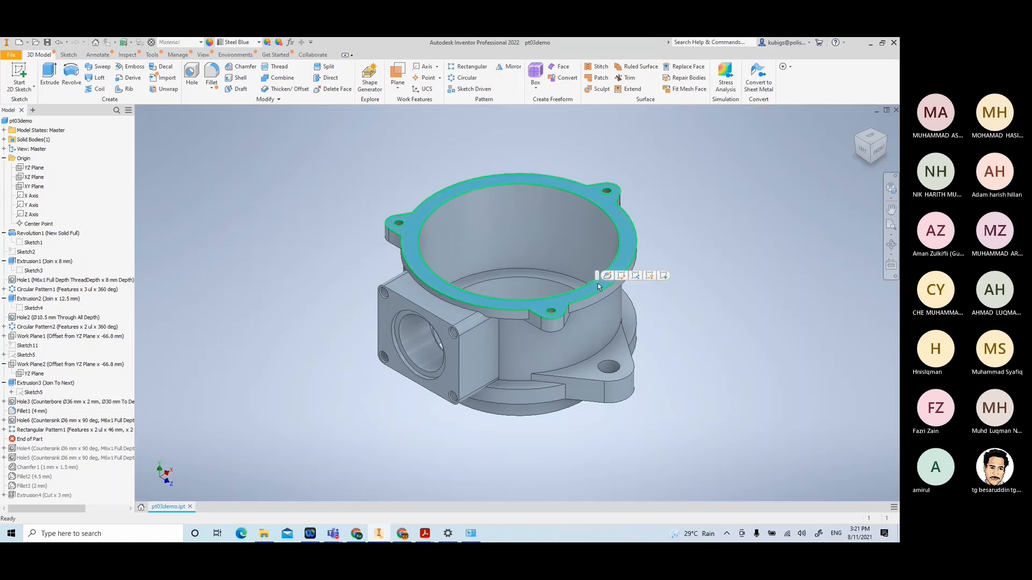
right_click(598, 283)
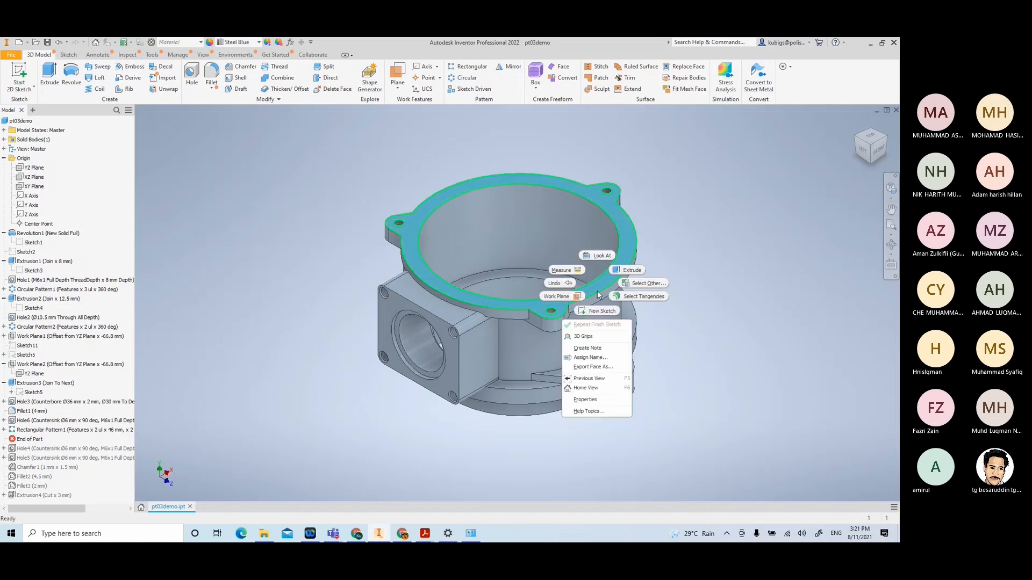
left_click(597, 311)
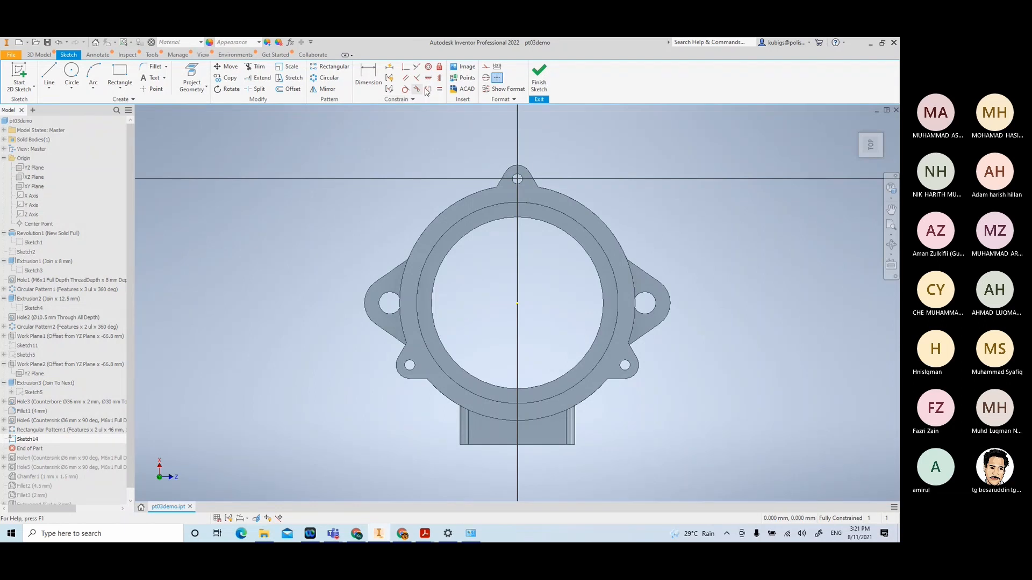
left_click(431, 71)
left_click(509, 186)
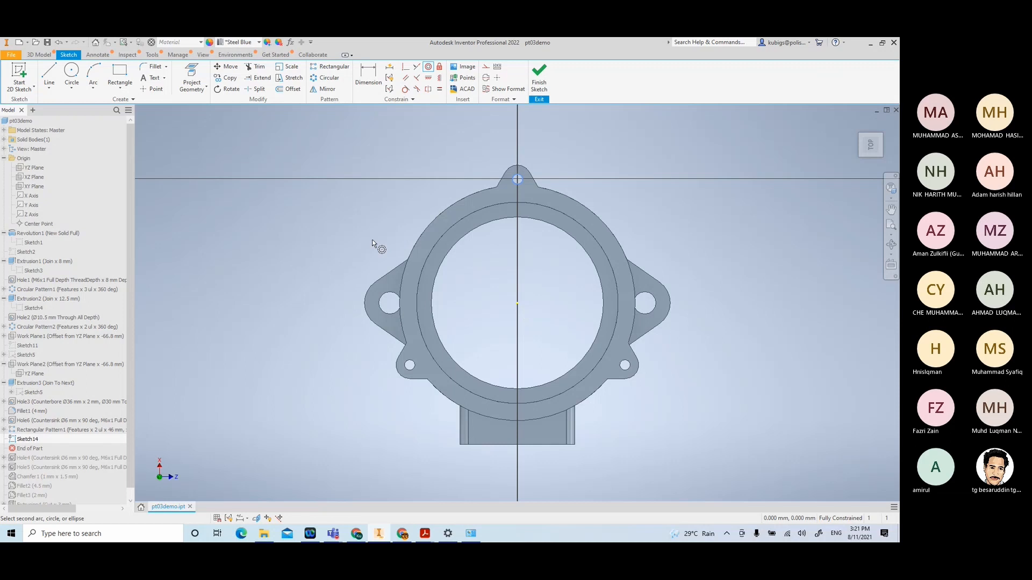
key("Escape")
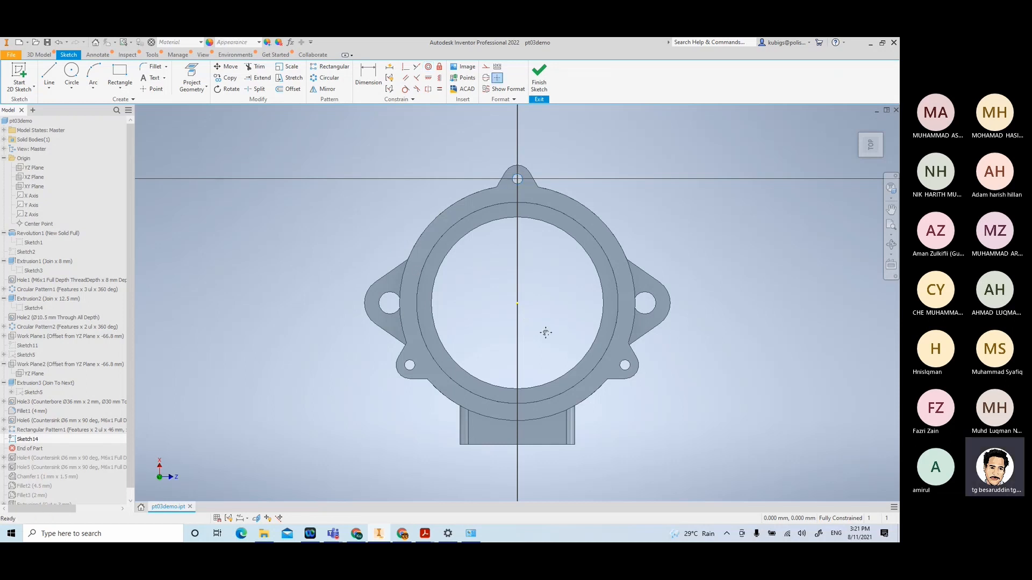
middle_click_drag(546, 334, 523, 309)
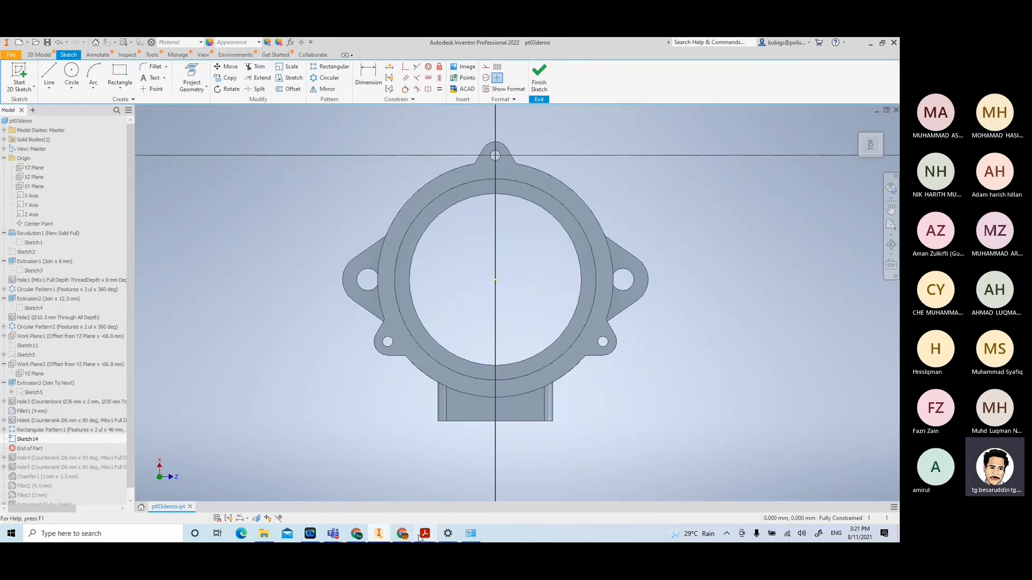
Review the Section A-A dimensions in the flange PDF, then return to Inventor
mouse_move(419, 538)
left_click(462, 483)
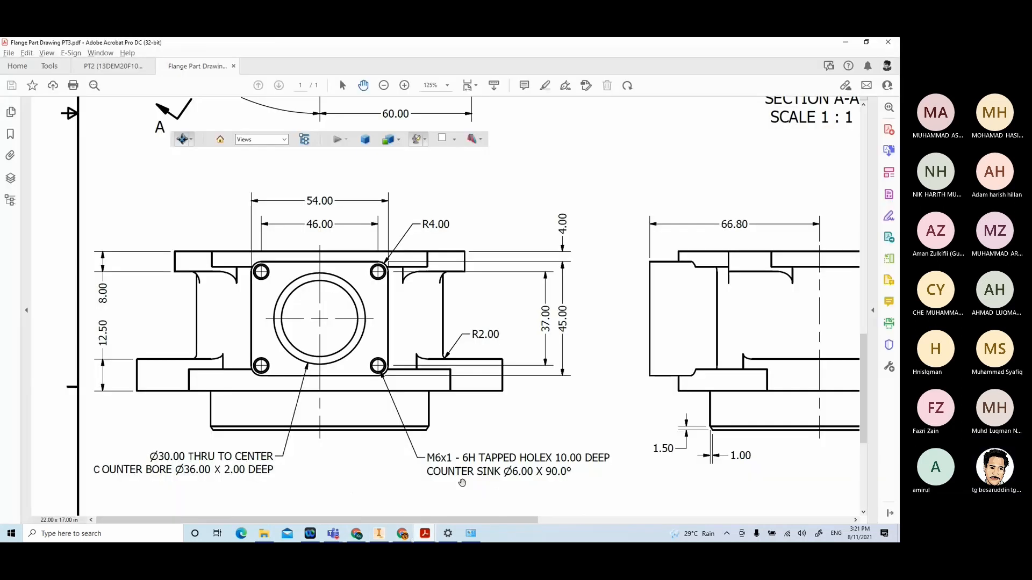
scroll(418, 388, "up", 10)
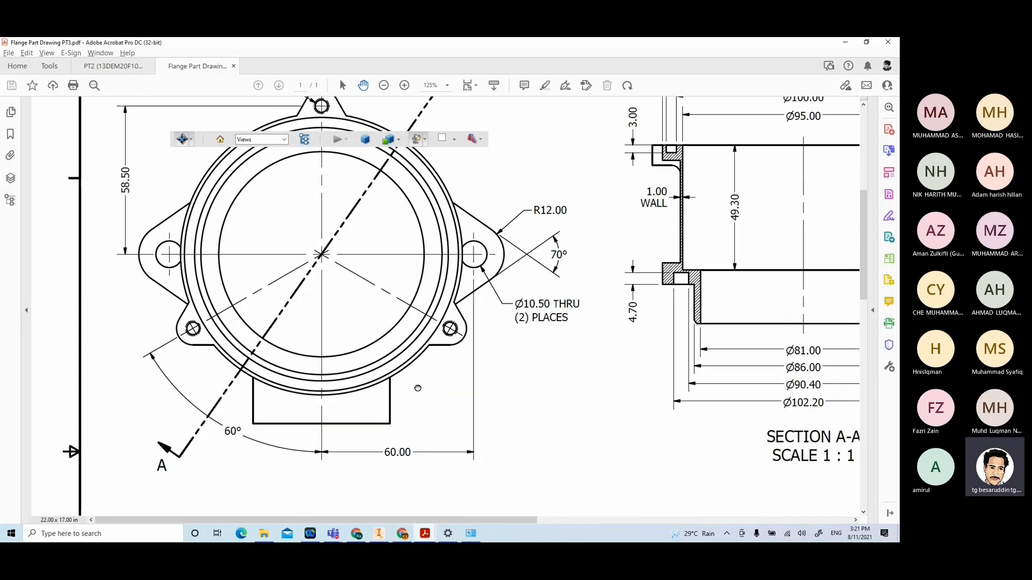
scroll(417, 388, "up", 2)
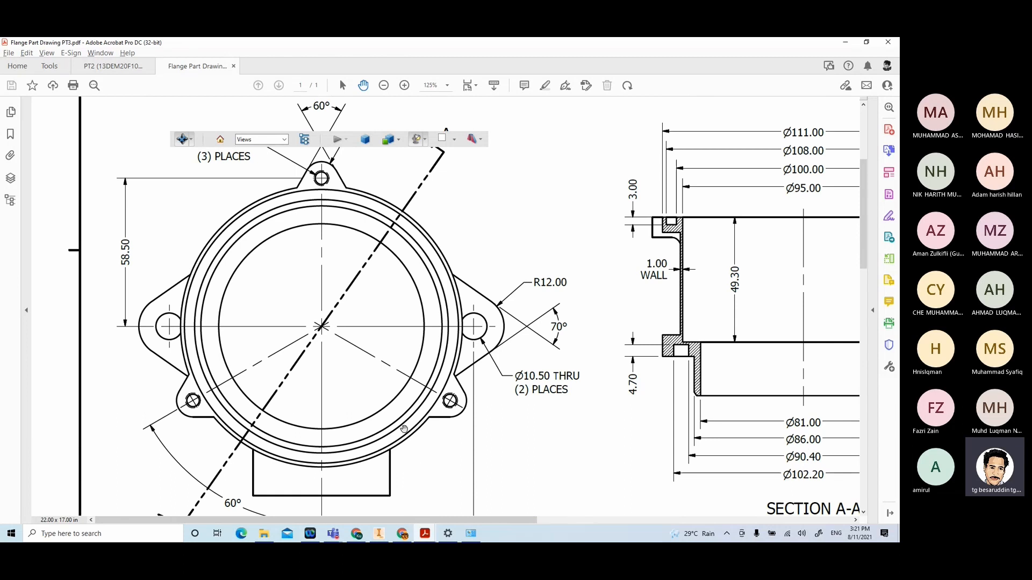
scroll(404, 428, "down", 3)
scroll(406, 419, "up", 3)
scroll(409, 399, "down", 1)
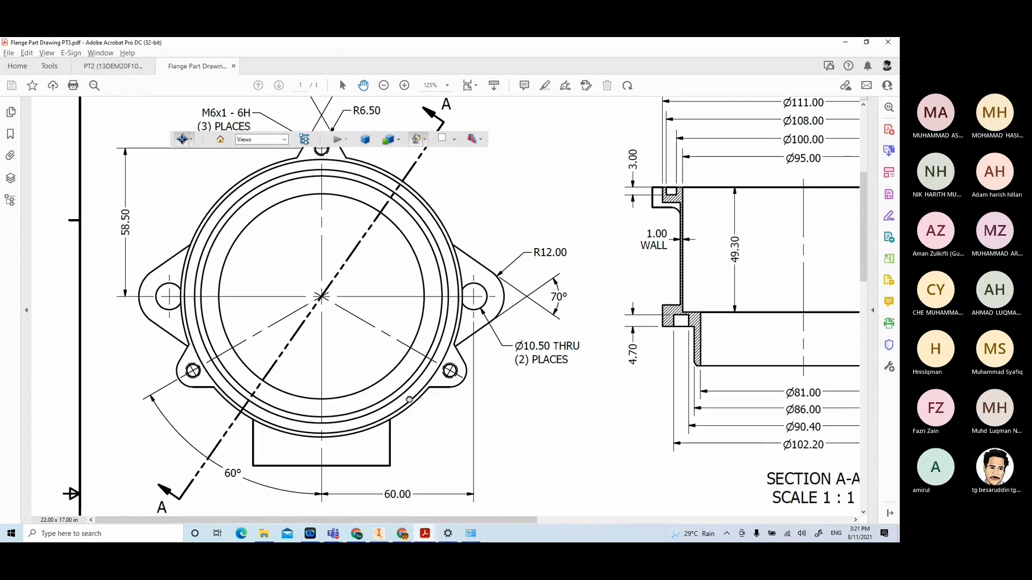
scroll(409, 399, "up", 1)
scroll(361, 341, "right", 5)
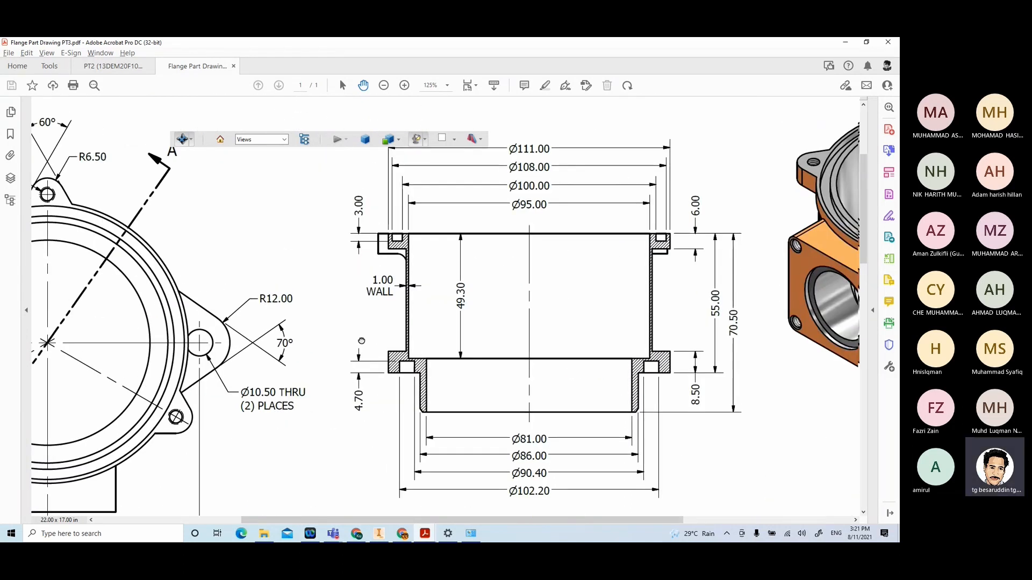
left_click_drag(362, 341, 347, 363)
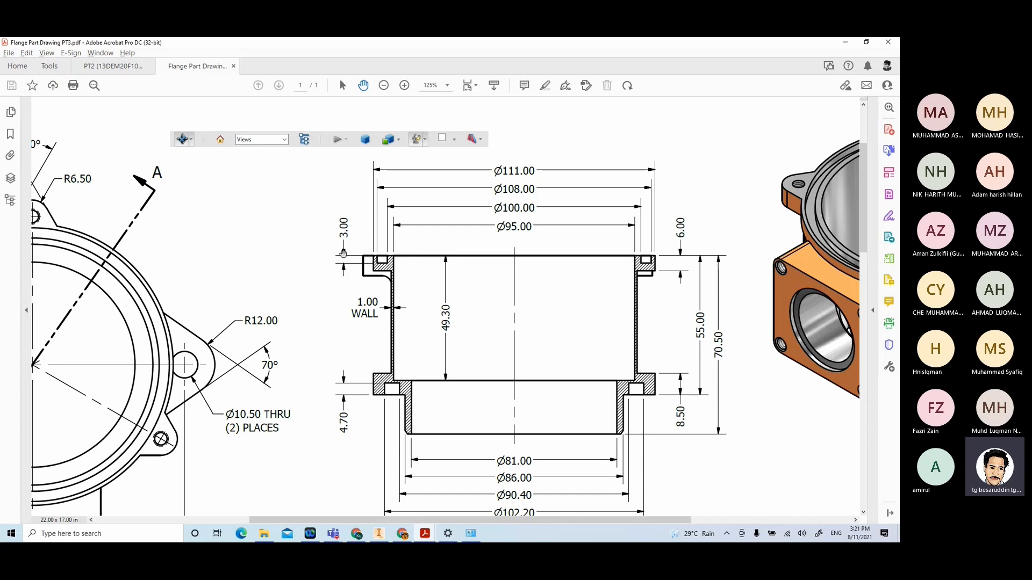
left_click(378, 533)
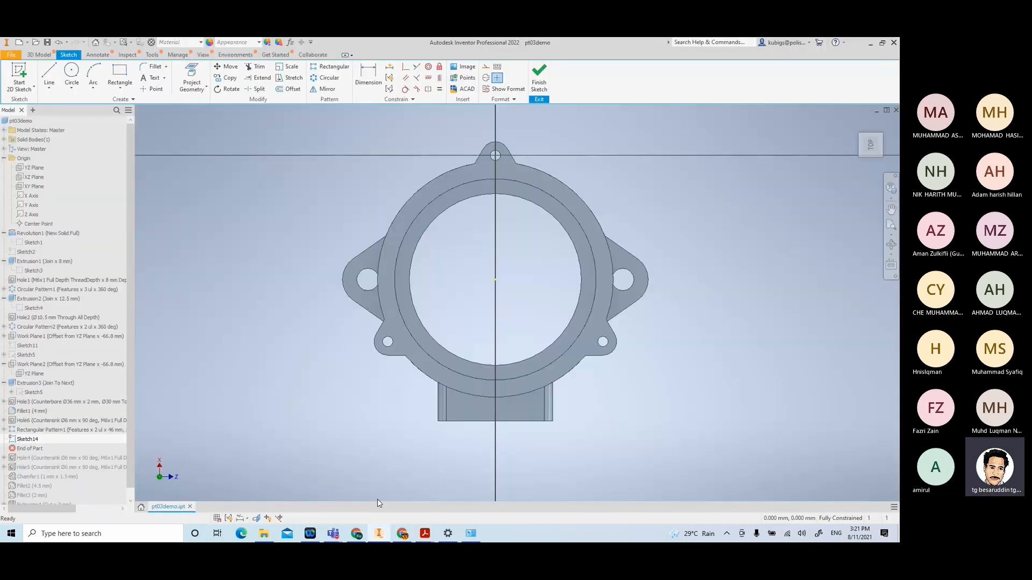
Draw 108 mm and 100 mm diameter circles at the origin and finish the sketch
left_click(71, 75)
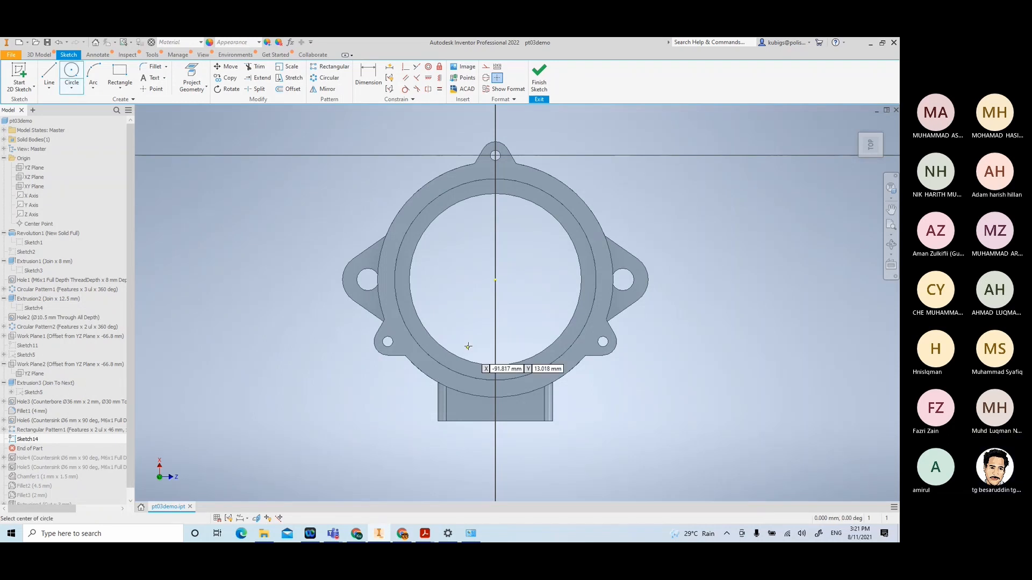
left_click(494, 280)
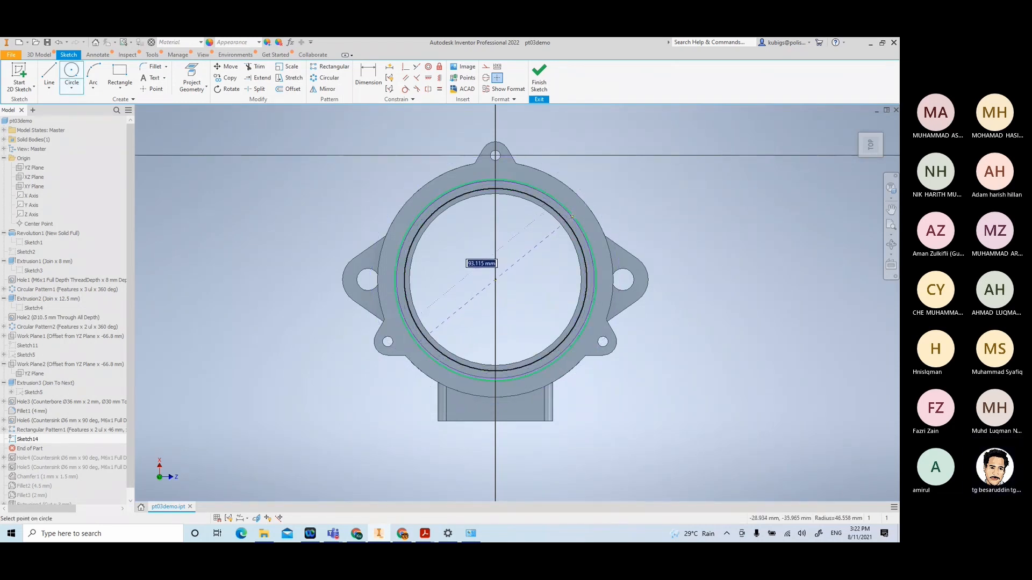
type("10")
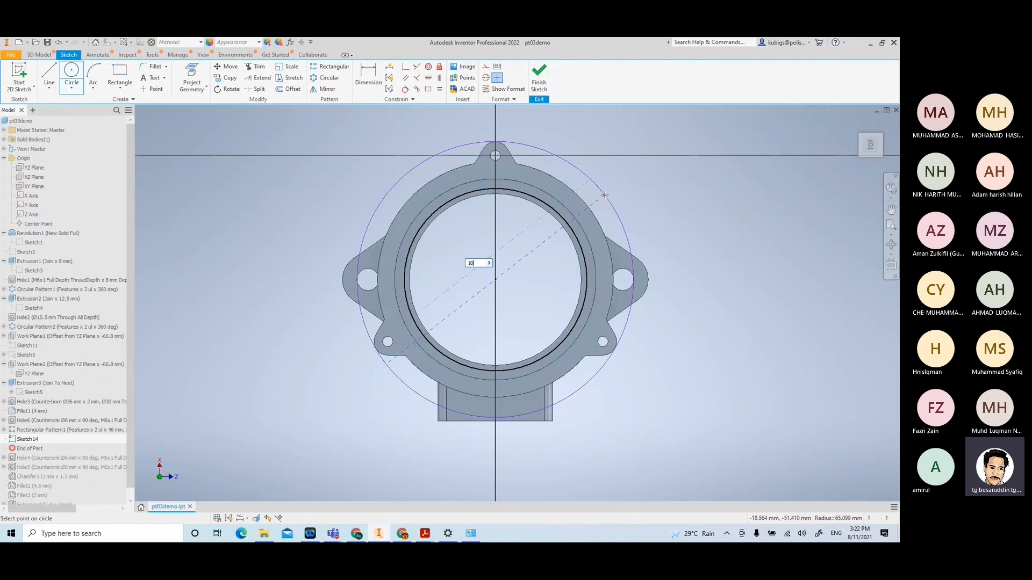
type("8")
key("Return")
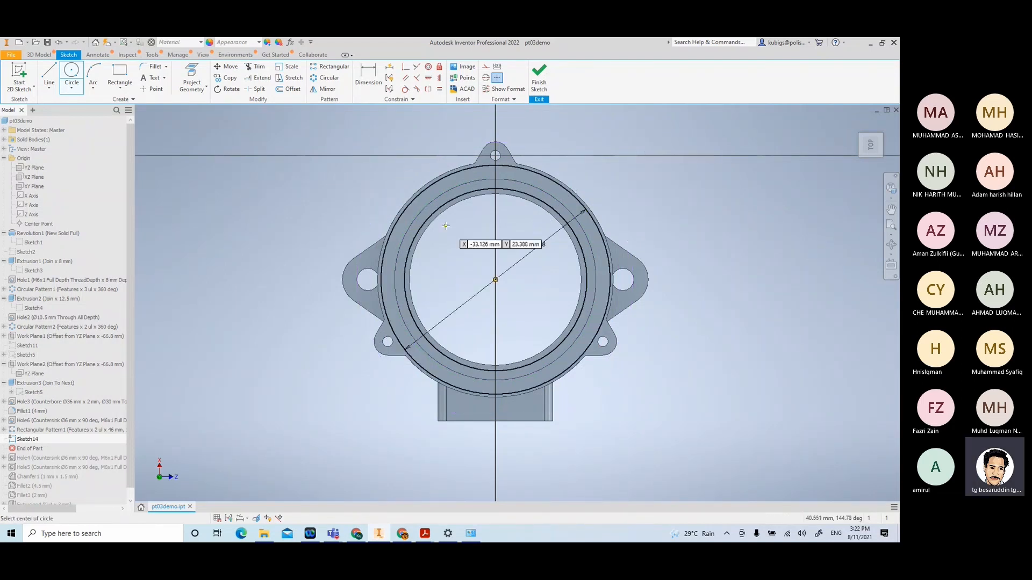
left_click(495, 280)
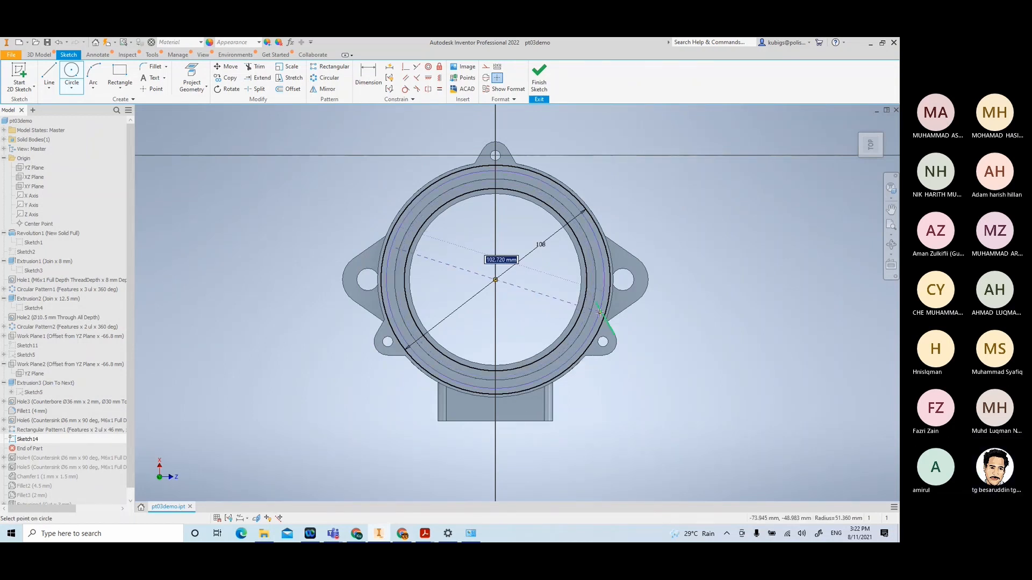
type("100")
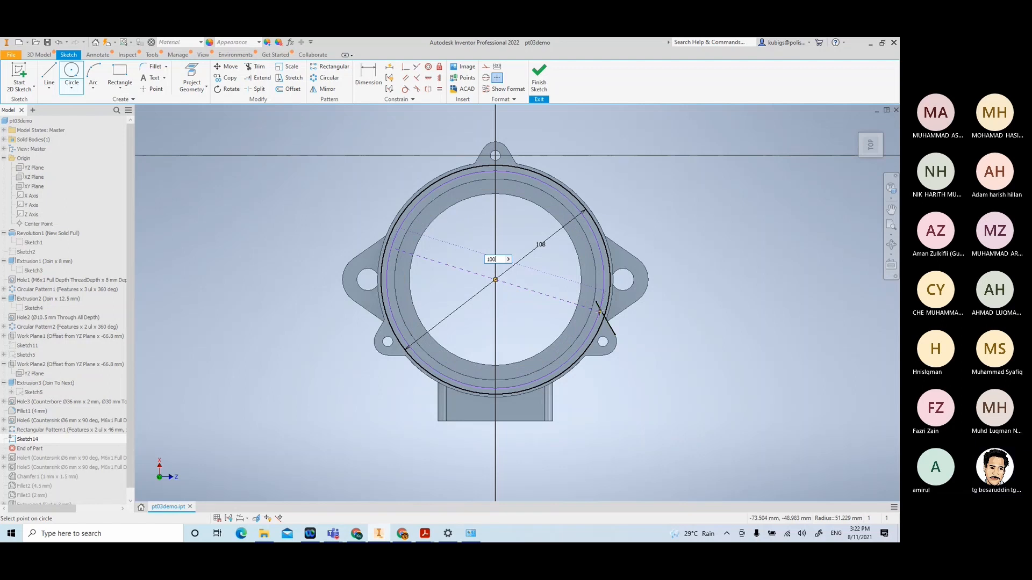
key("Return")
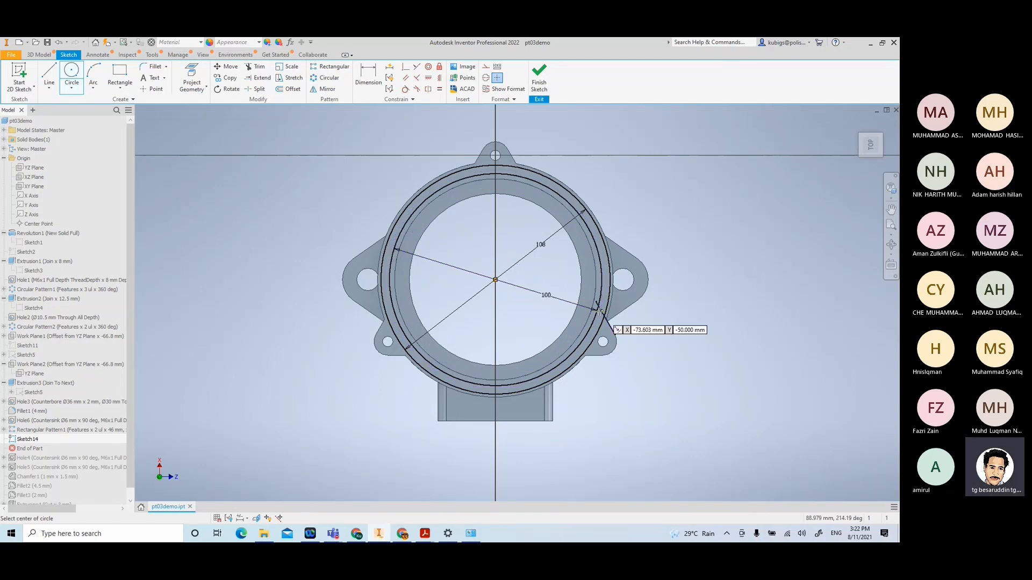
left_click(539, 80)
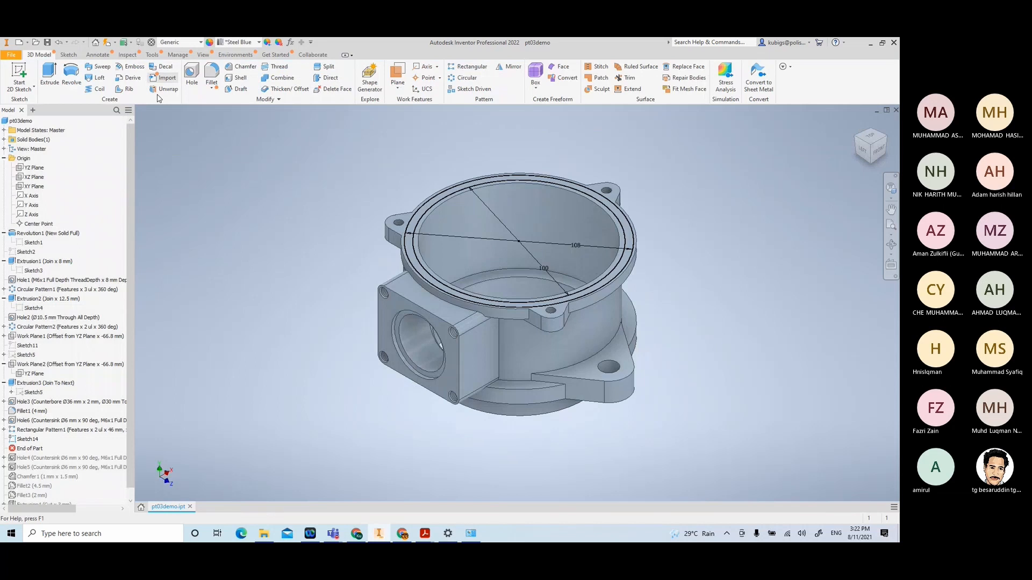
Extrude the ring between the 108 and 100 mm circles as a 3 mm deep cut
left_click(50, 75)
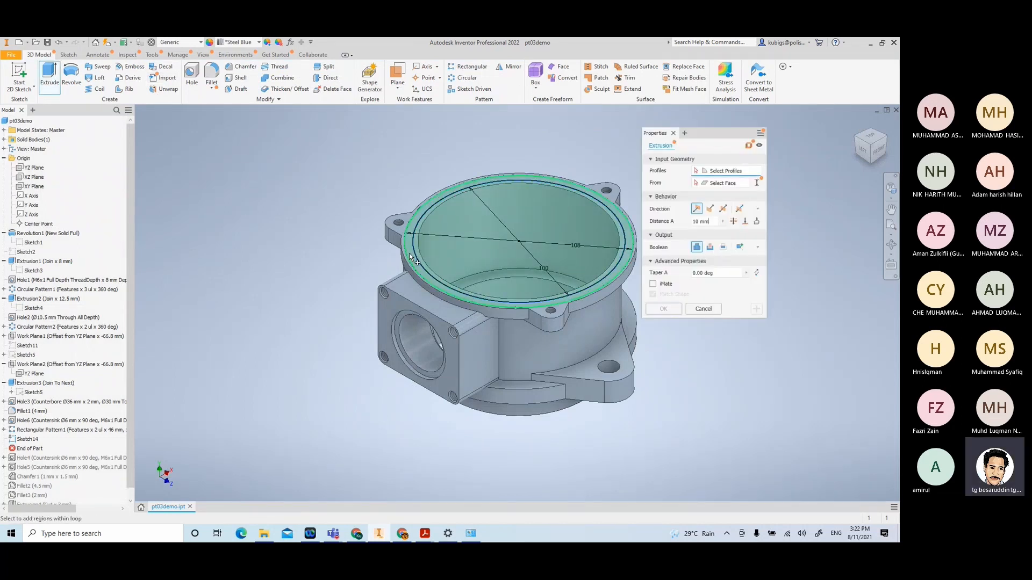
scroll(410, 253, "up", 5)
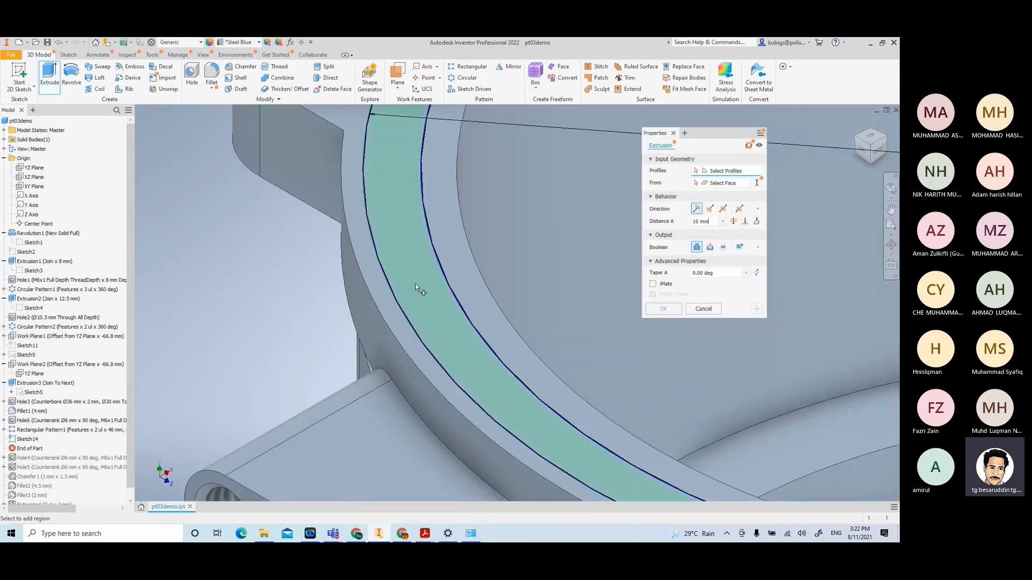
scroll(419, 290, "down", 6)
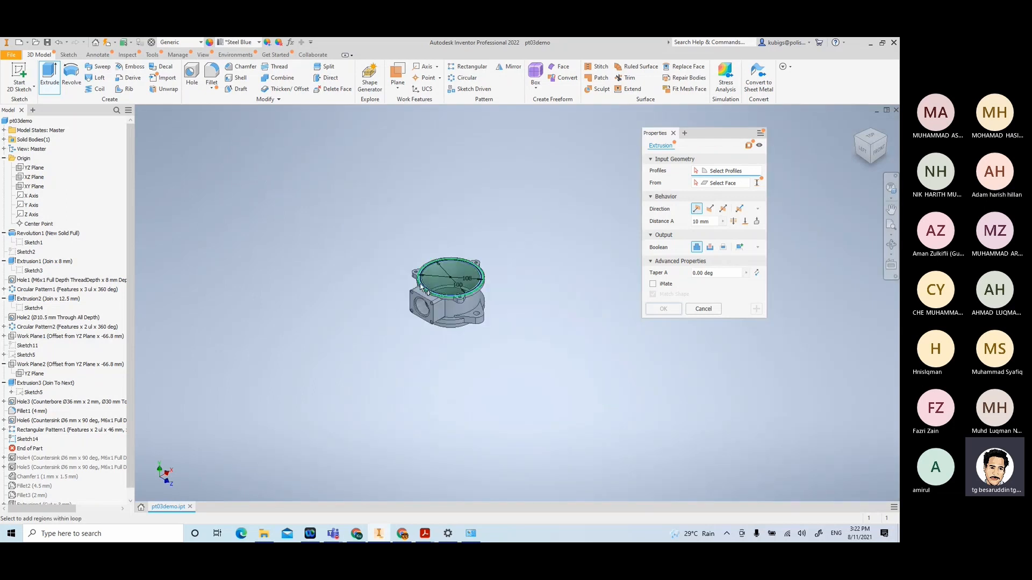
scroll(424, 288, "up", 8)
scroll(424, 288, "down", 4)
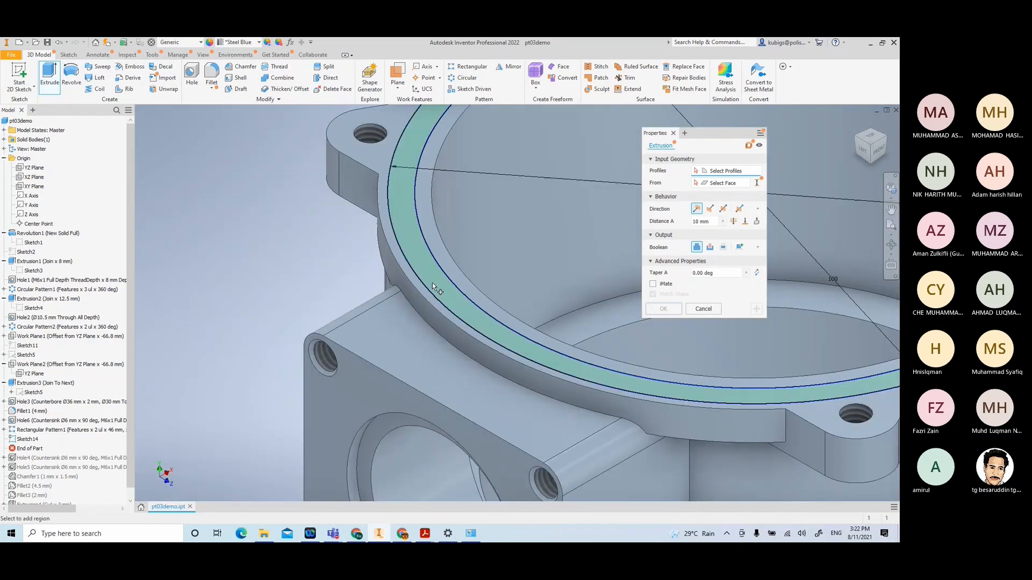
left_click(435, 280)
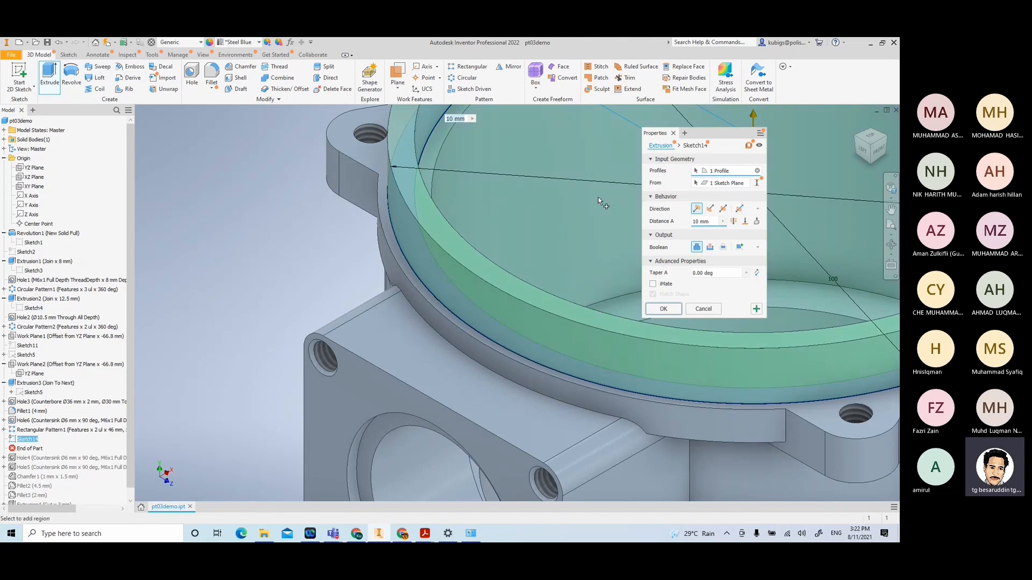
left_click(709, 209)
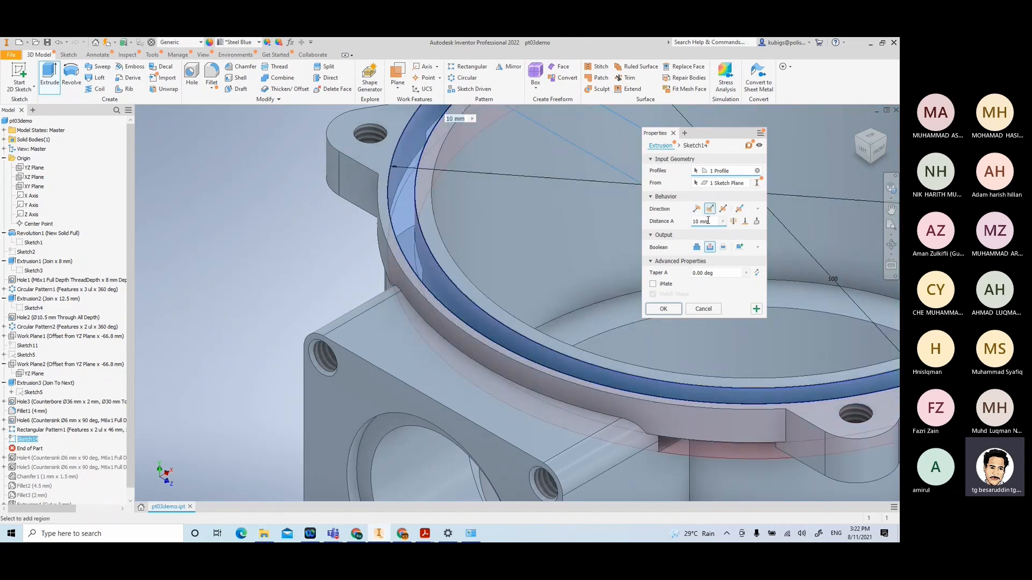
type("3")
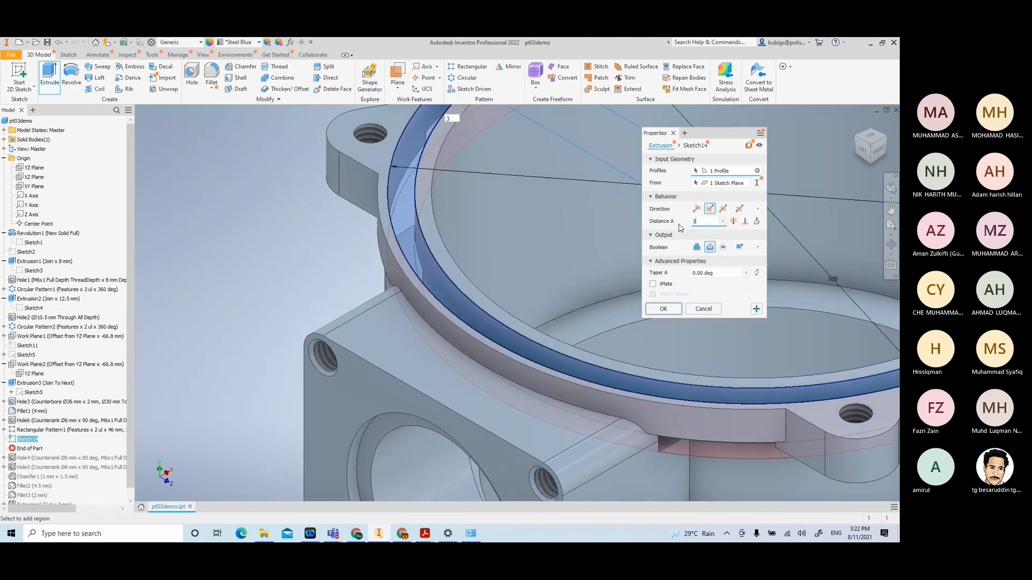
key("Return")
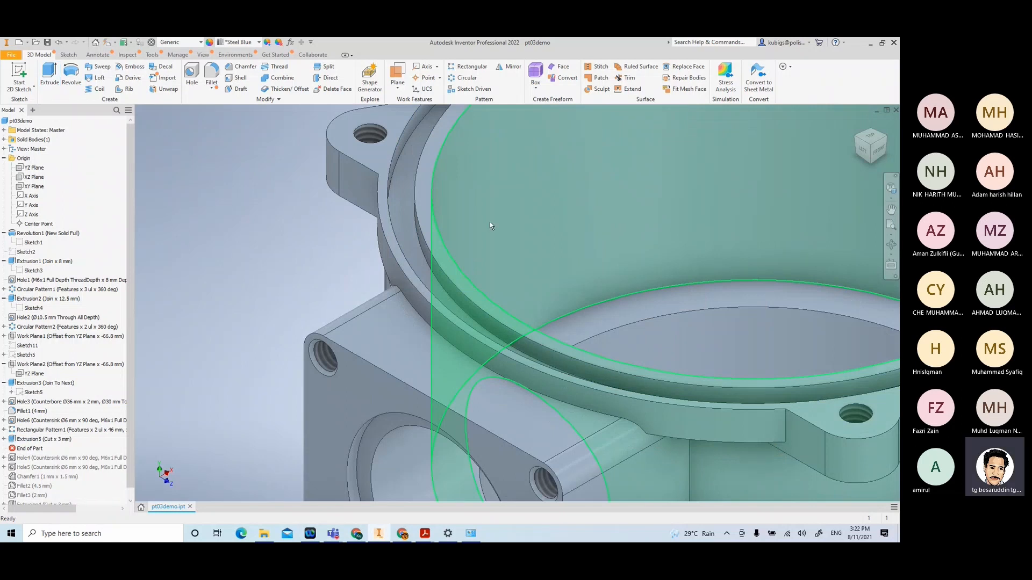
scroll(283, 273, "down", 5)
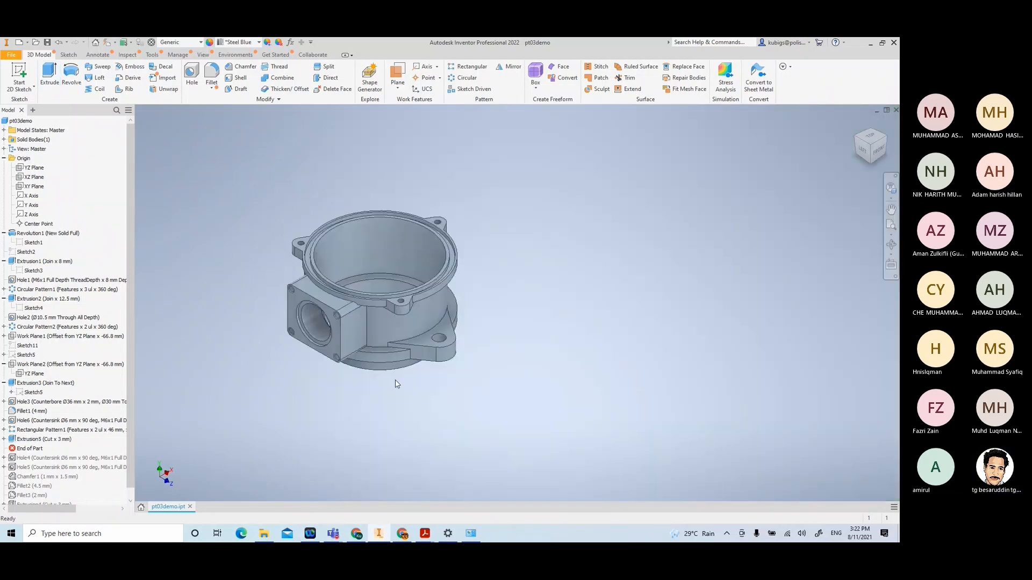
scroll(396, 380, "up", 3)
middle_click_drag(371, 320, 501, 367)
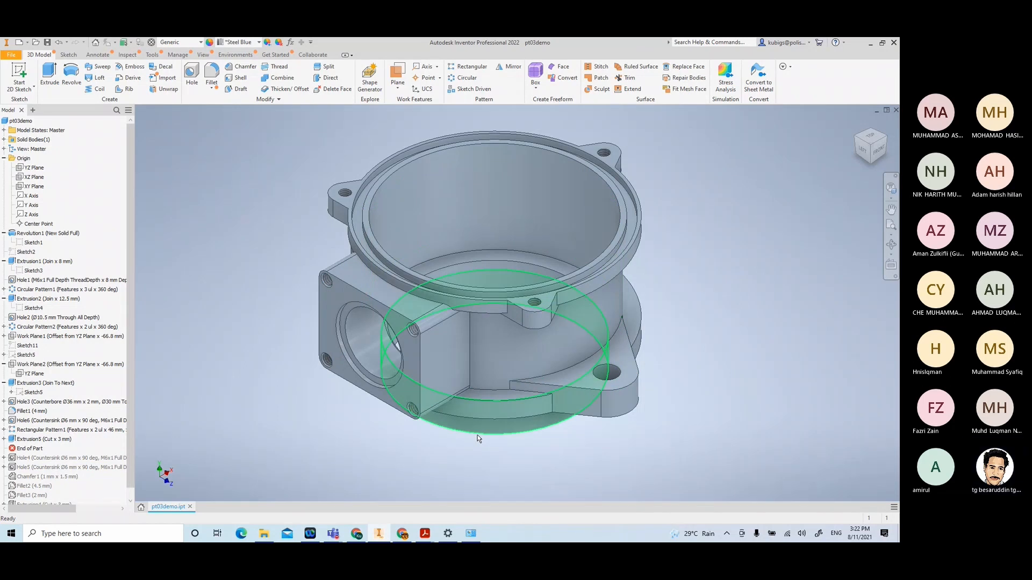
middle_click_drag(391, 442, 434, 442)
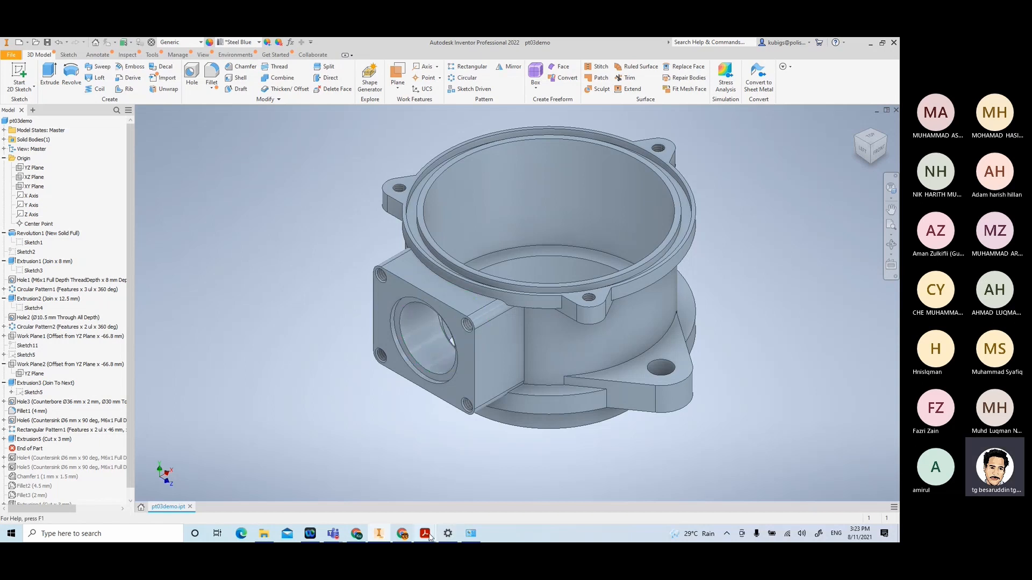
mouse_move(430, 536)
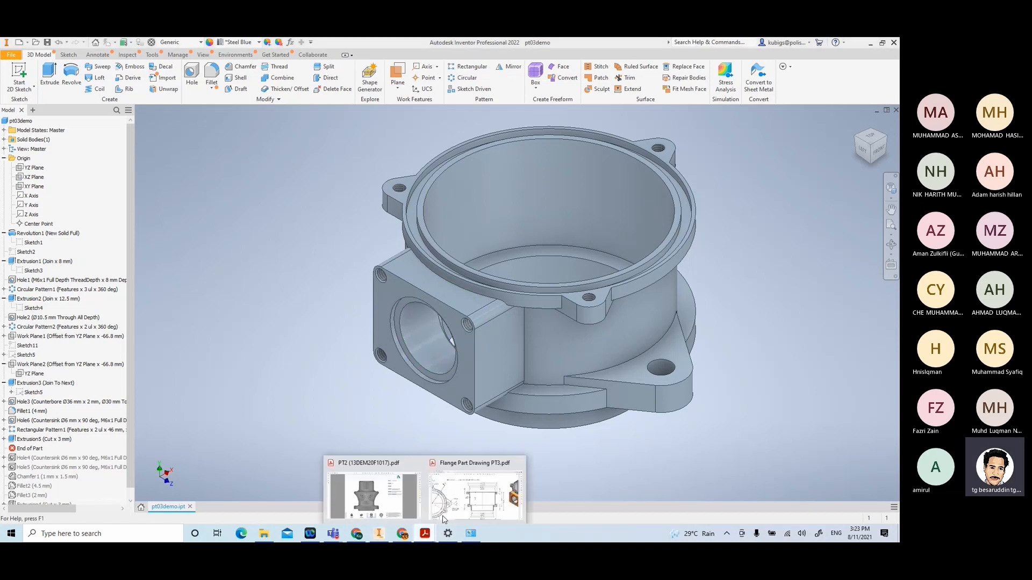
left_click(476, 497)
left_click_drag(408, 360, 560, 240)
left_click_drag(454, 410, 494, 209)
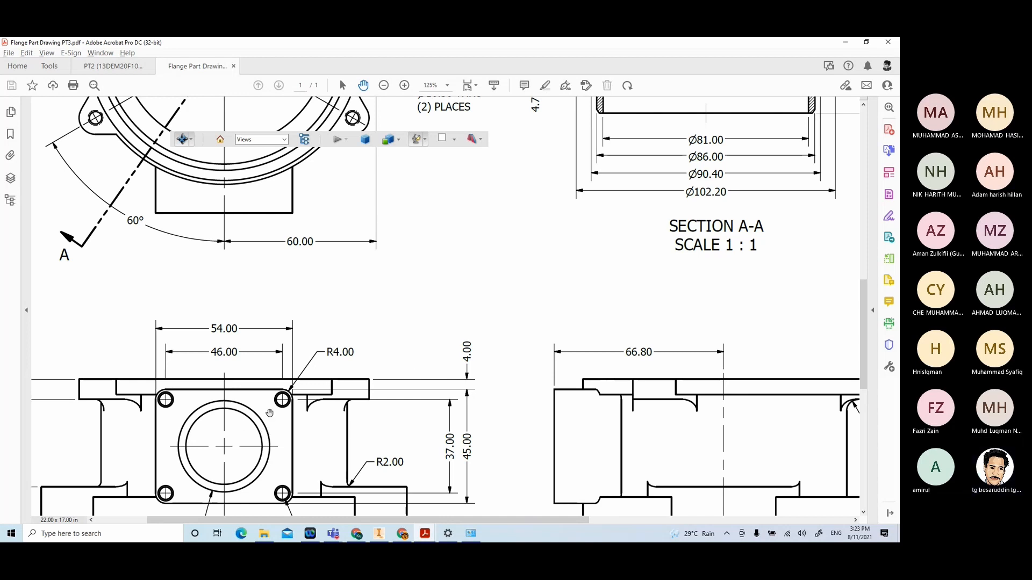
left_click_drag(242, 410, 256, 350)
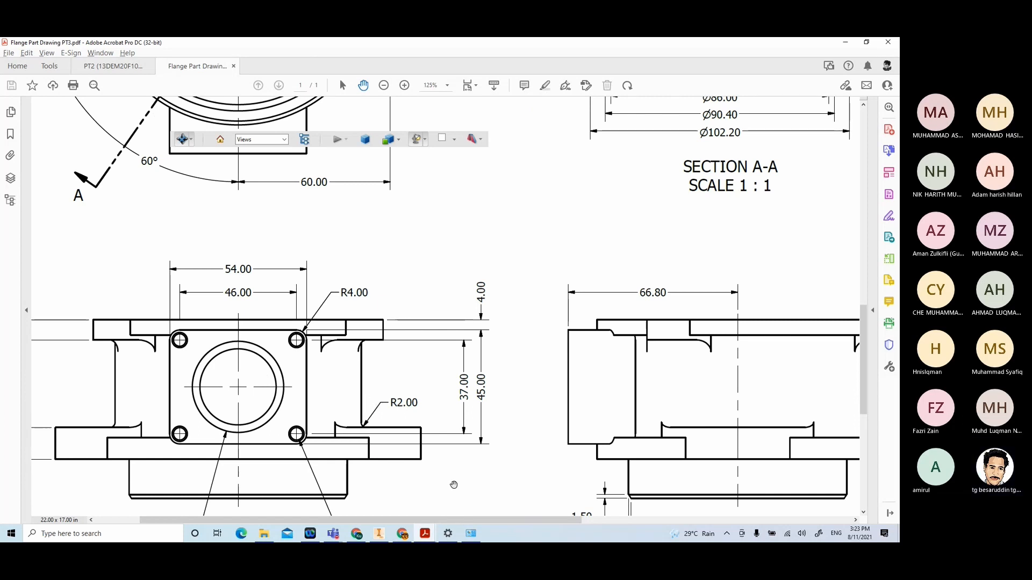
left_click(377, 535)
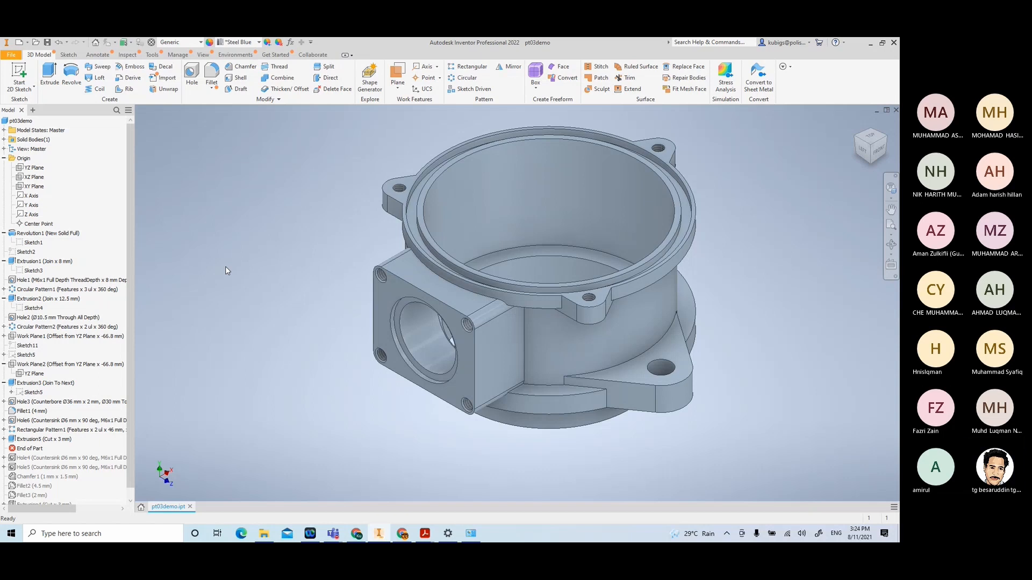
scroll(355, 340, "down", 3)
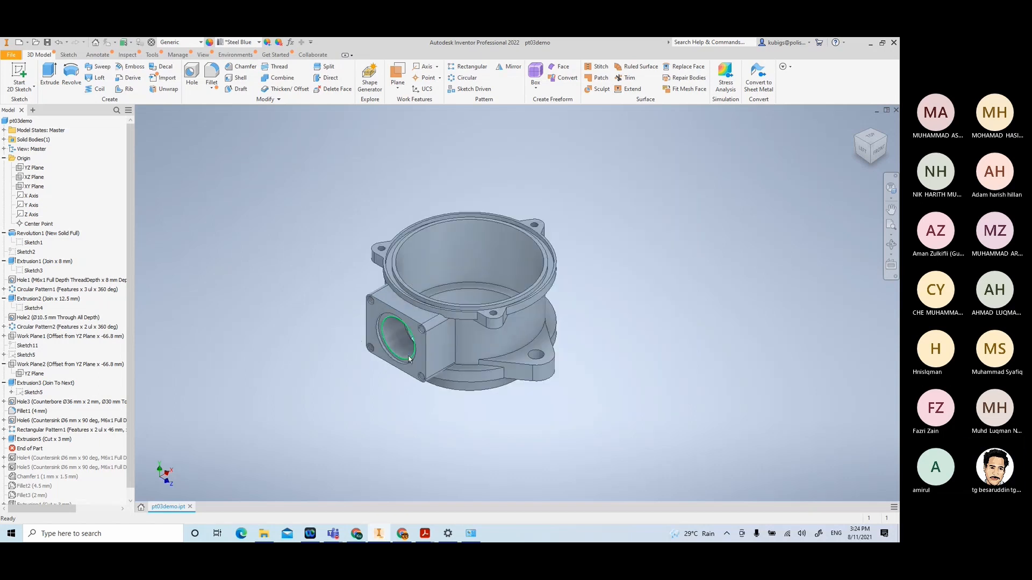
scroll(410, 359, "up", 4)
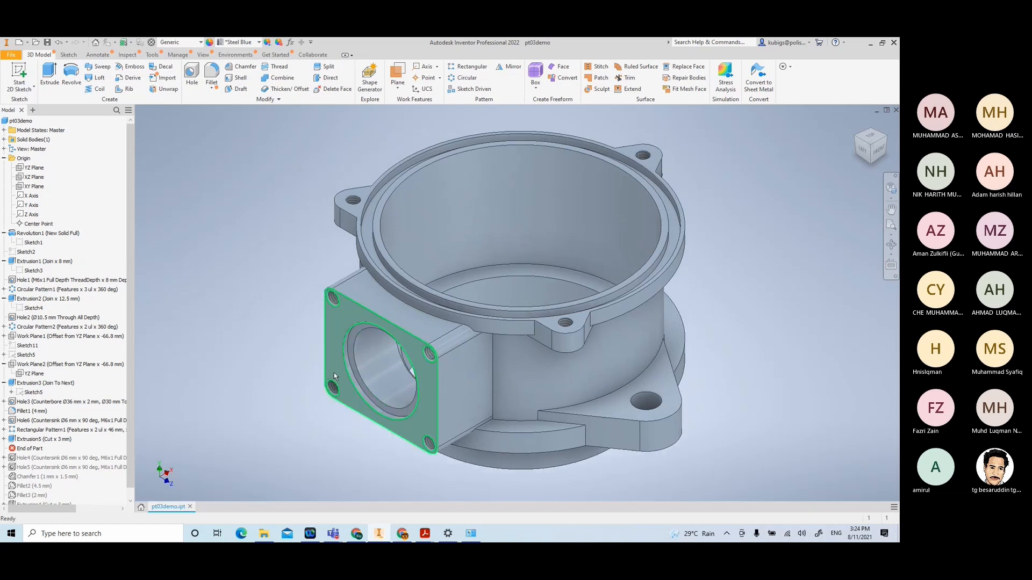
mouse_move(334, 372)
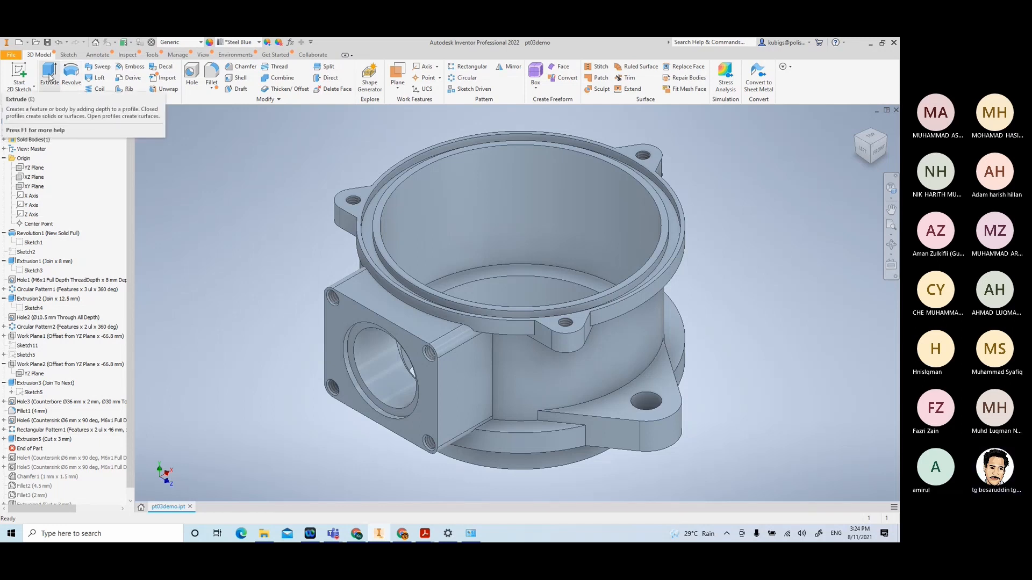
Open pt02.ipt from Recent Documents on the Home screen and pan the model left
left_click(95, 42)
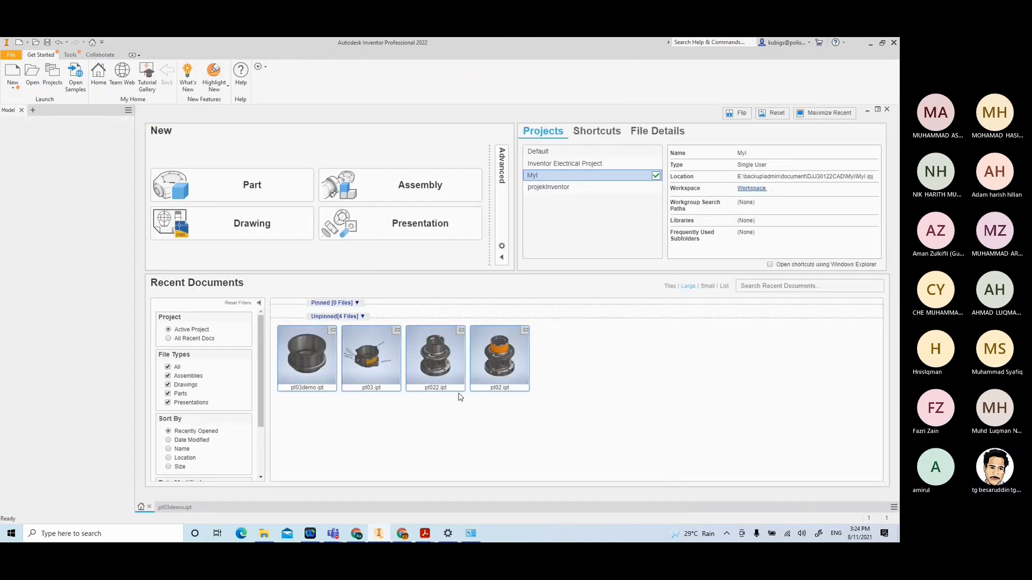
double_click(493, 363)
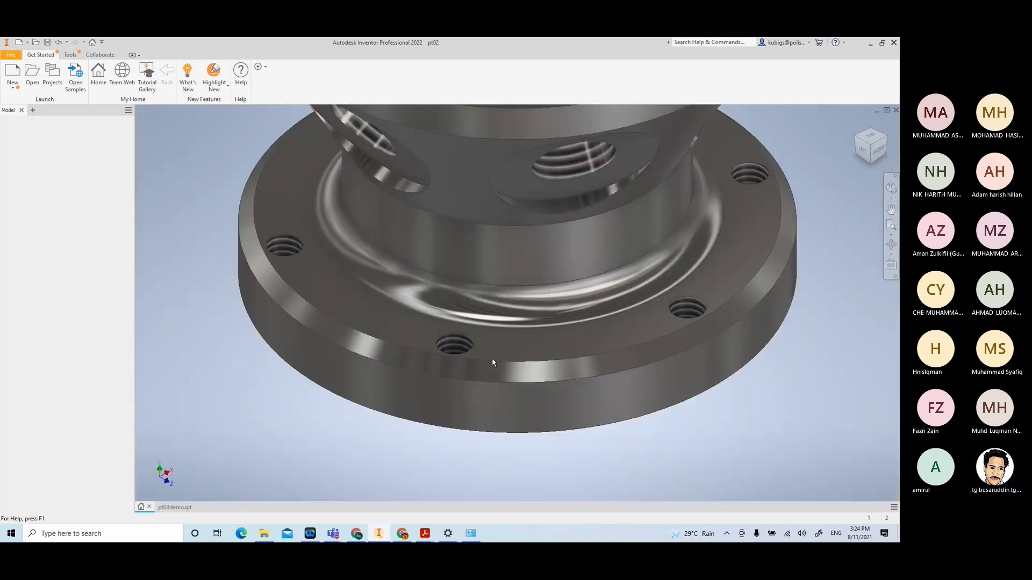
left_click(890, 209)
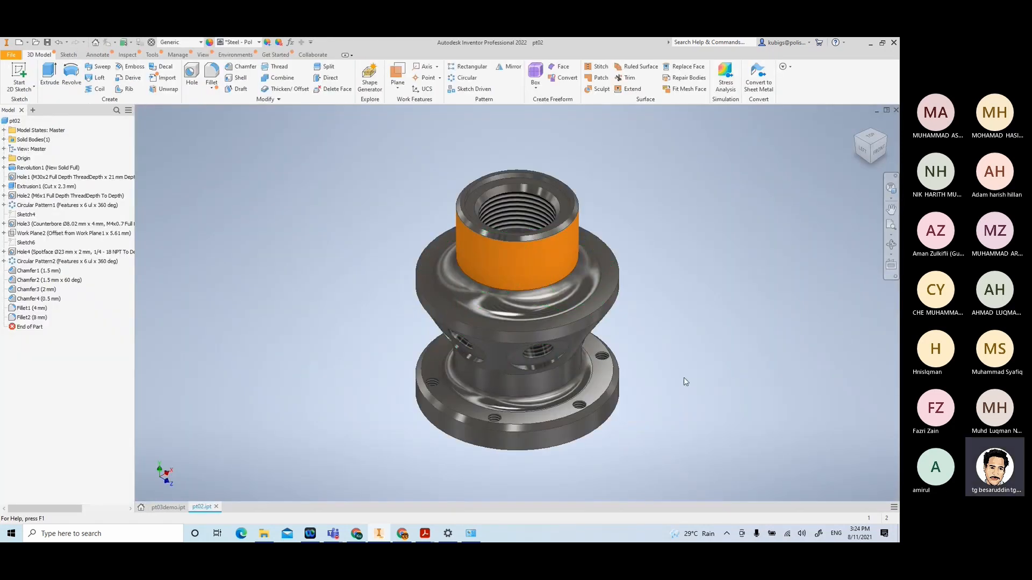
left_click_drag(709, 342, 665, 340)
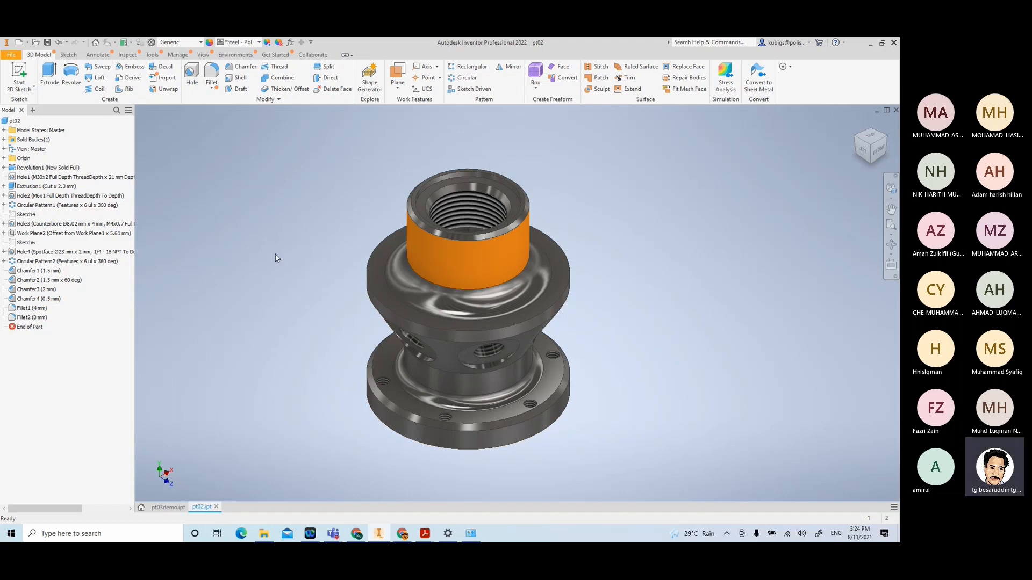
Create a new drawing, Drawing3, from a Metric ISO drawing template
left_click(20, 43)
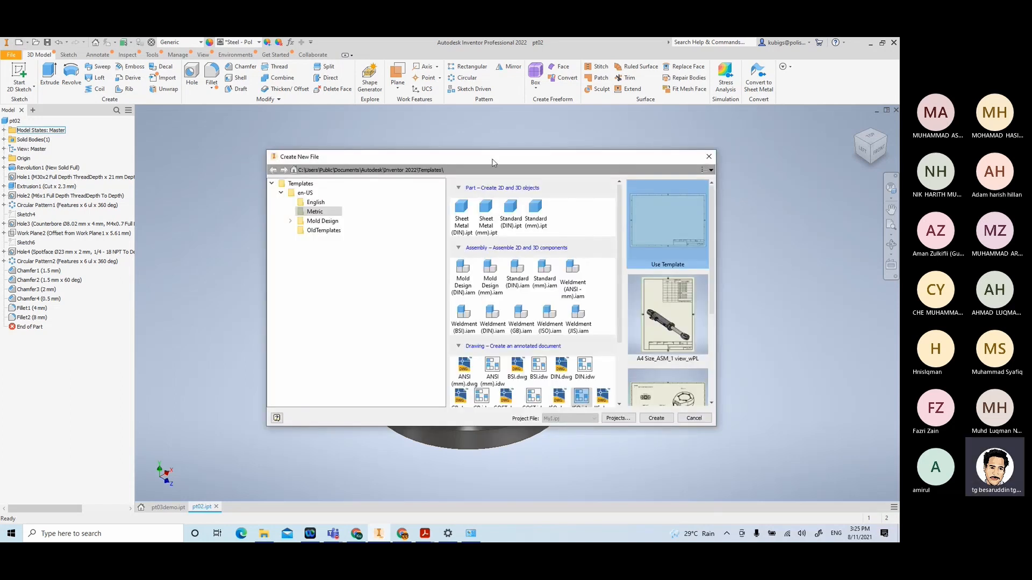
left_click_drag(493, 160, 471, 133)
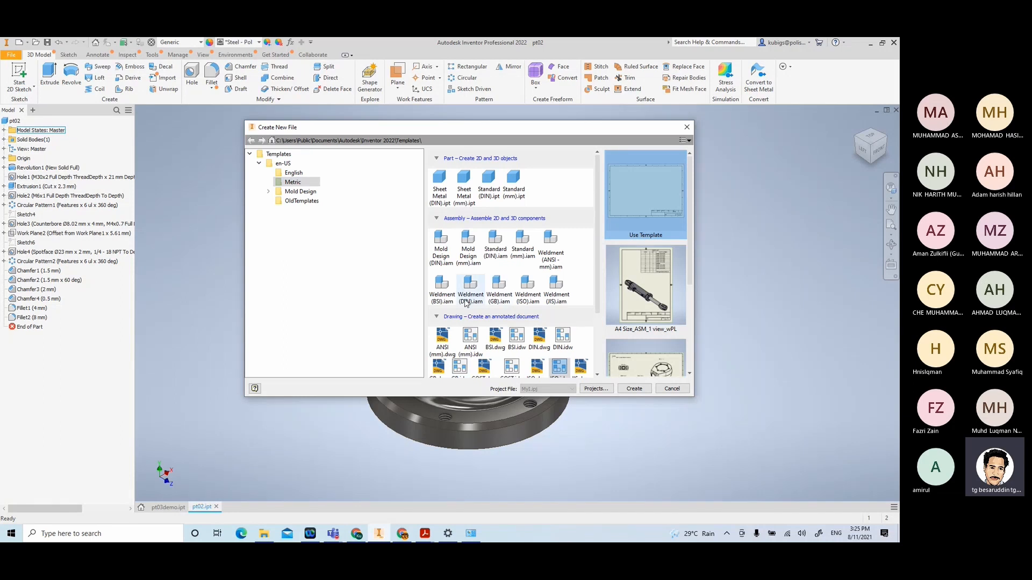
left_click_drag(598, 279, 589, 347)
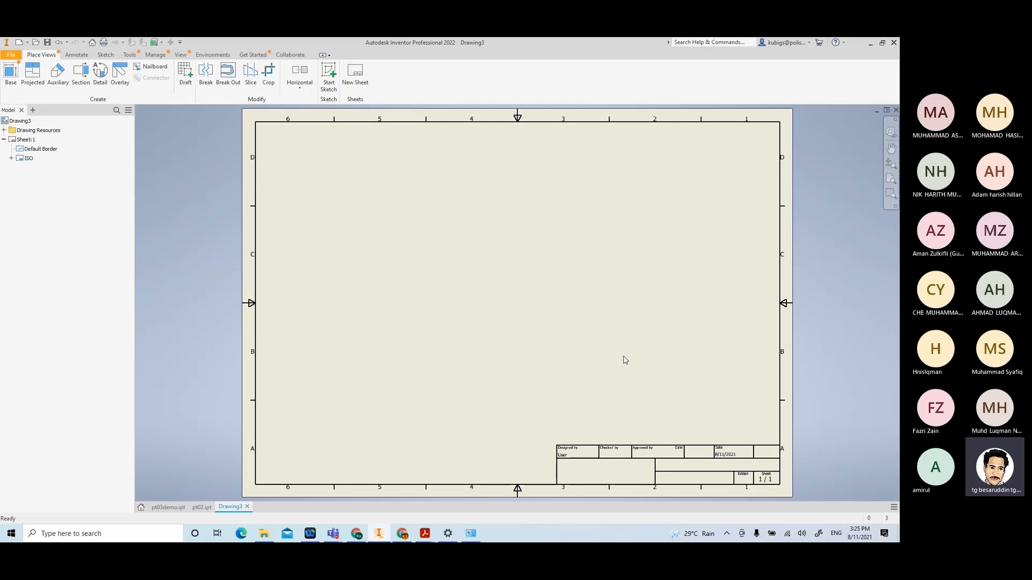
Rename the sheet from Sheet:1 to fm through Edit Sheet
right_click(24, 141)
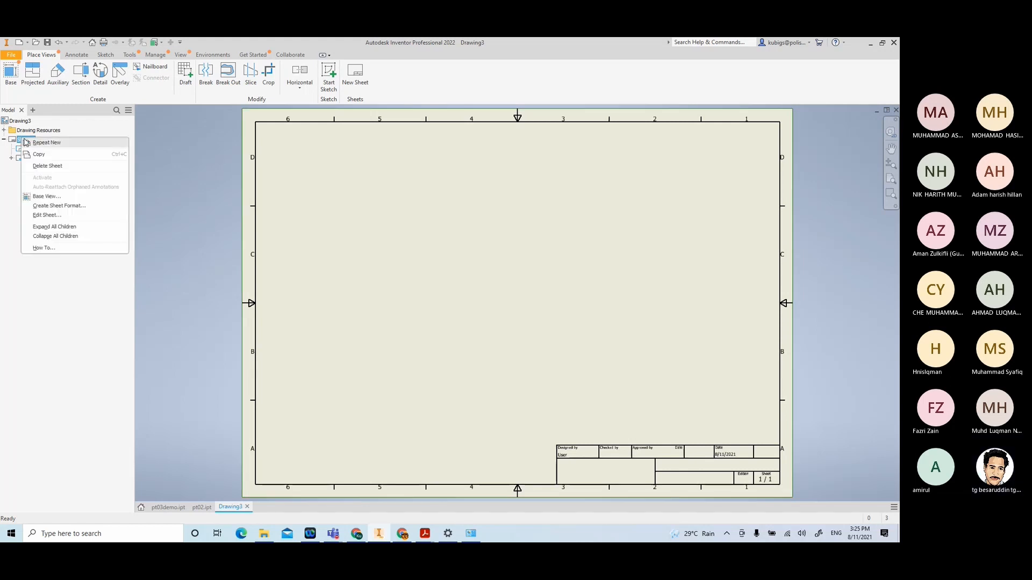
left_click(56, 216)
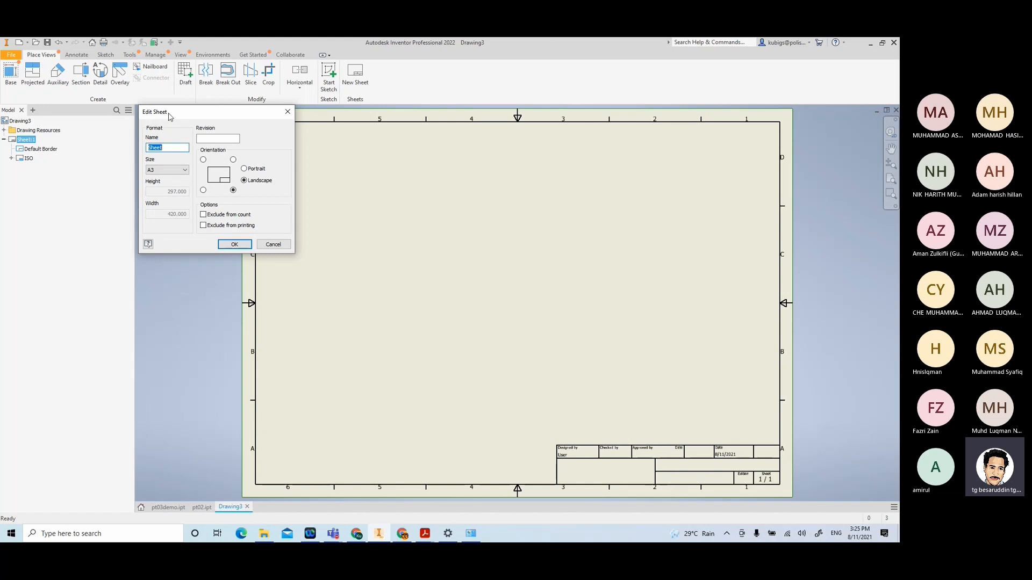
left_click_drag(175, 114, 440, 194)
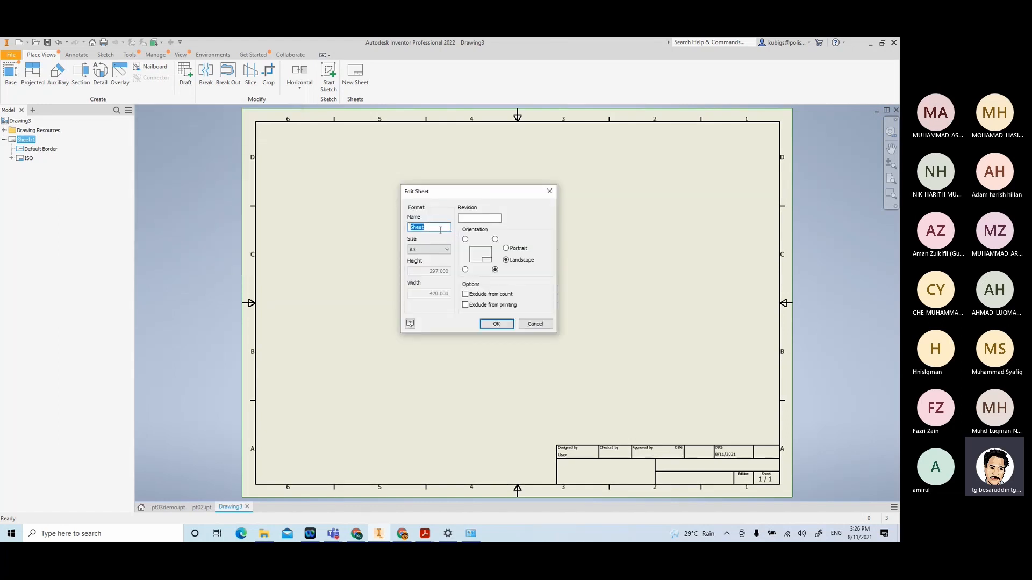
type("fm")
left_click(500, 326)
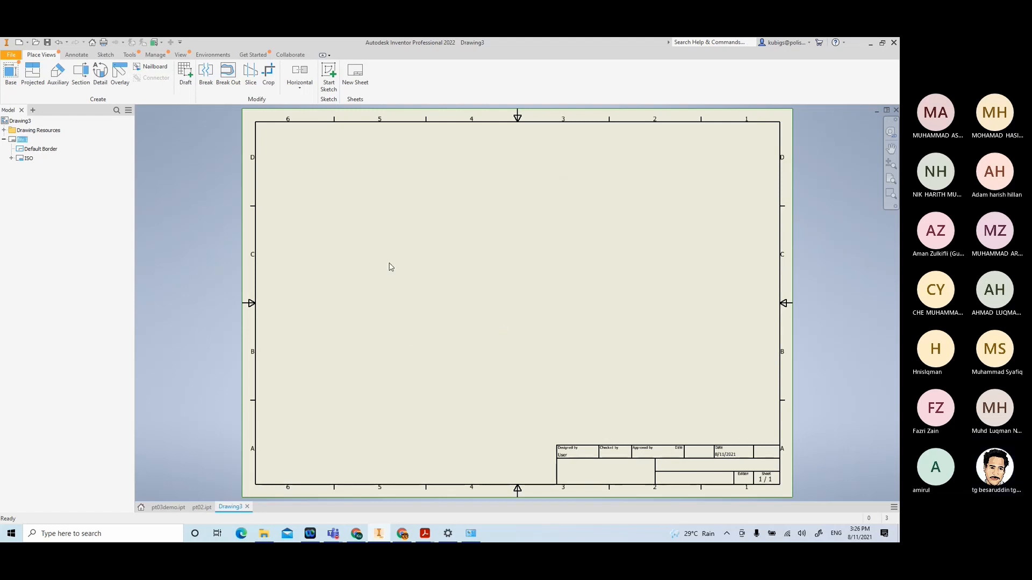
left_click(11, 158)
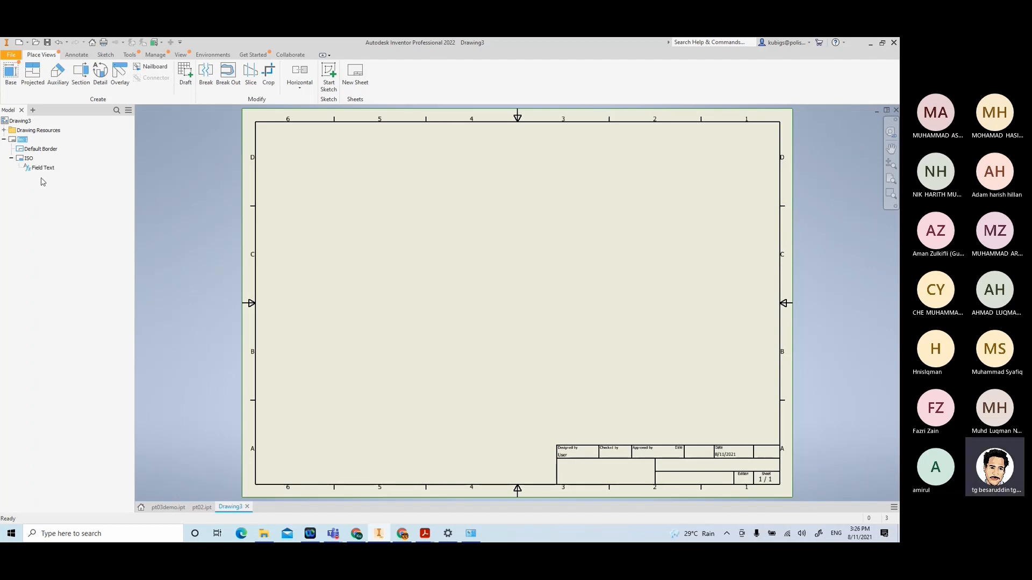
left_click(11, 159)
left_click(395, 265)
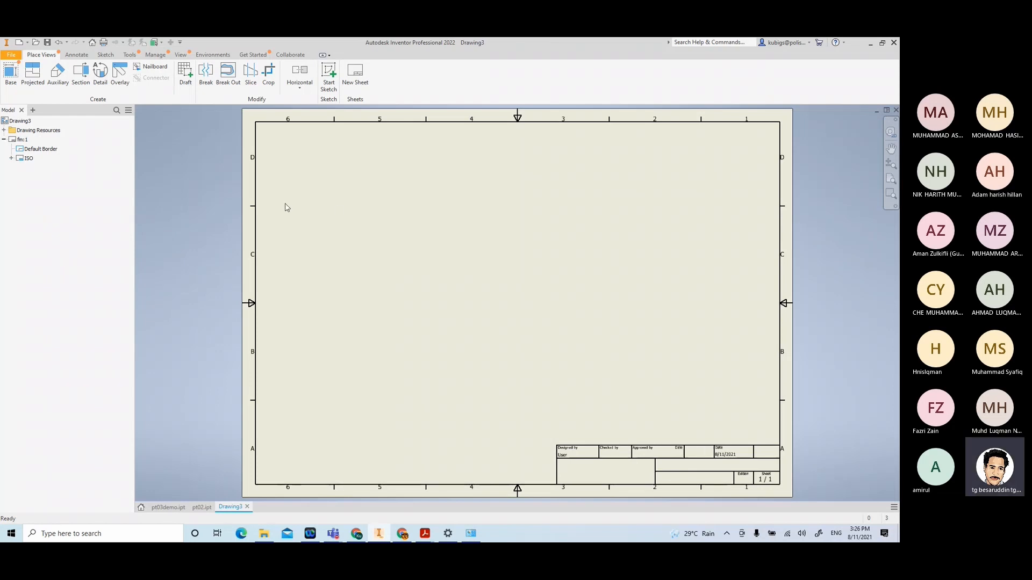
Set the Default Standard (ISO) projection type to Third Angle in the Styles Editor and save
left_click(158, 57)
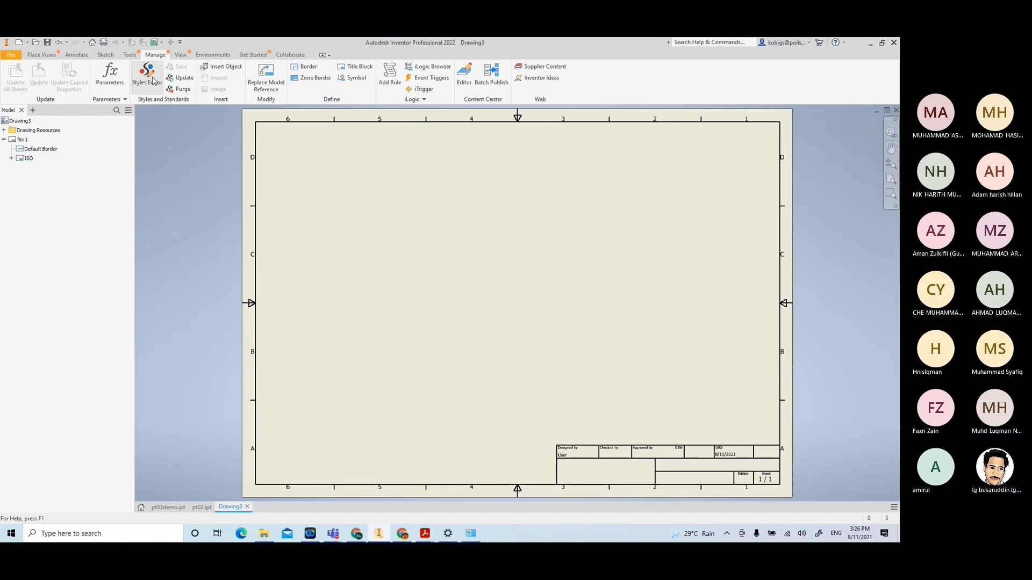
left_click(154, 80)
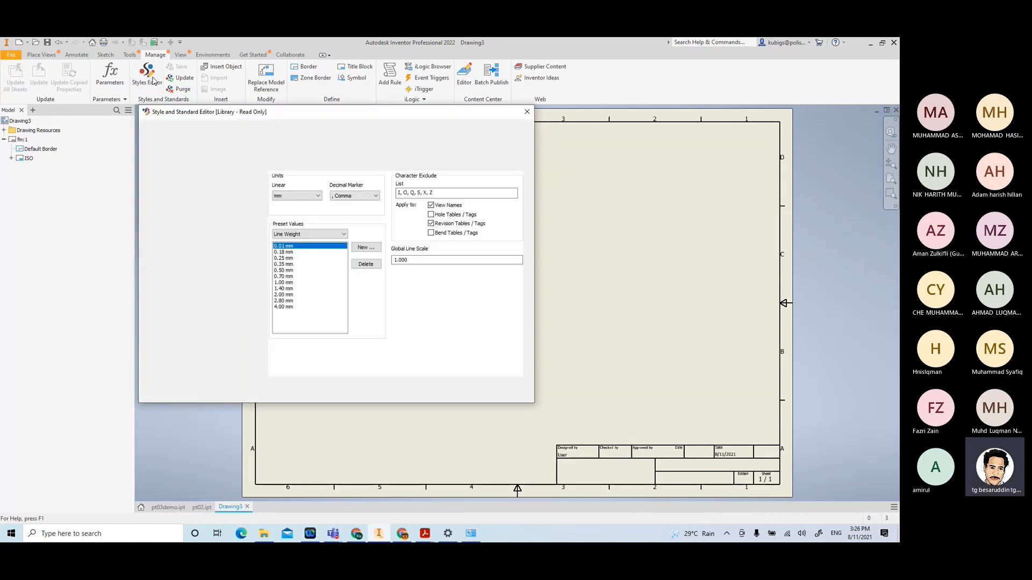
mouse_move(309, 119)
left_mouse_down()
mouse_move(443, 170)
mouse_move(589, 152)
mouse_move(528, 161)
left_mouse_up()
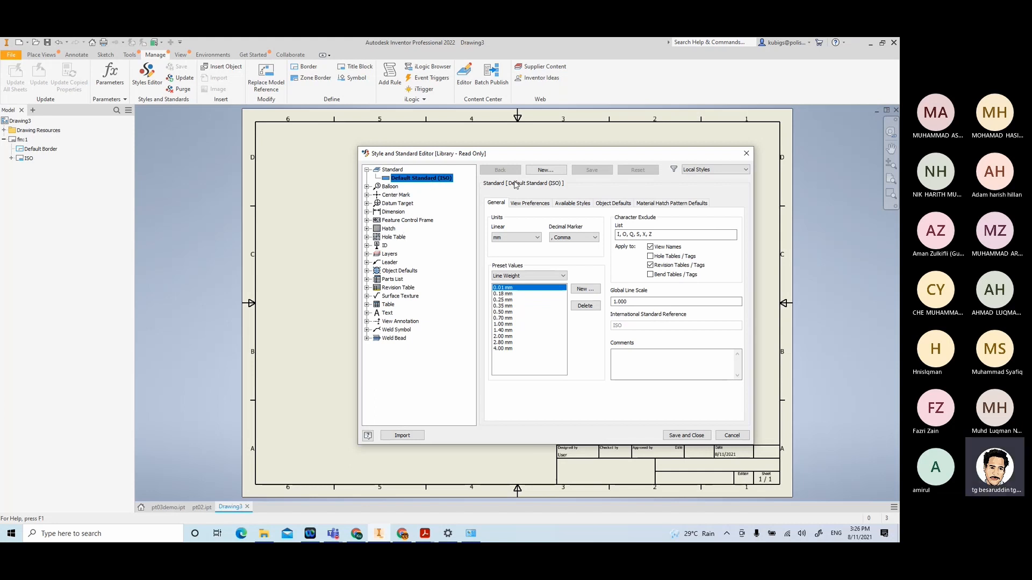
left_click(531, 204)
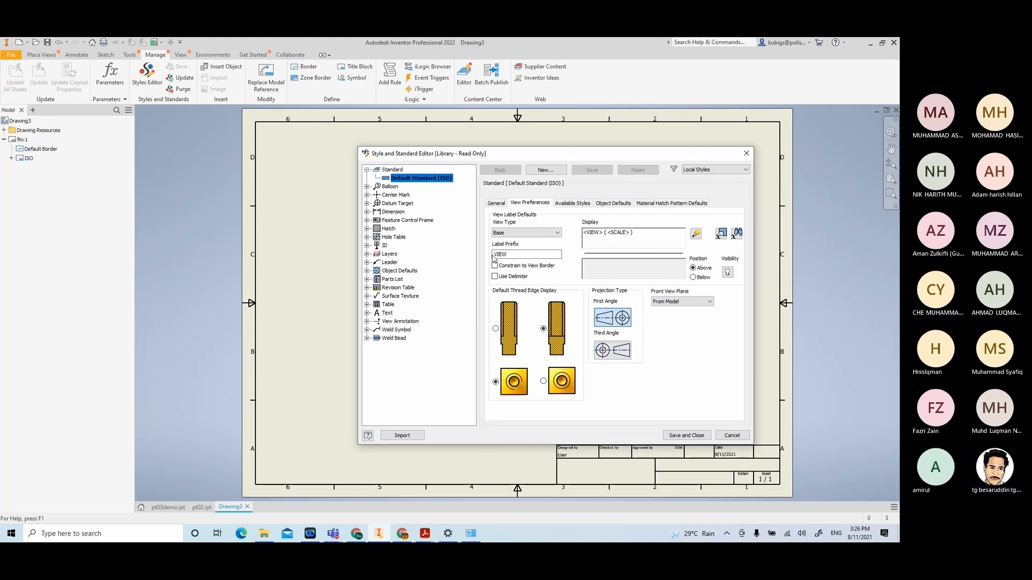
left_click(618, 359)
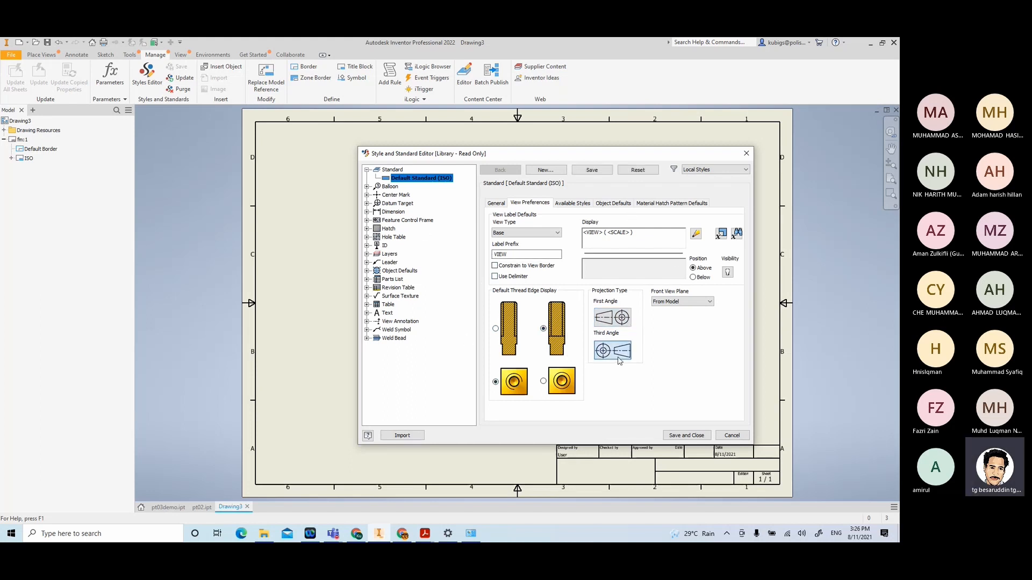
left_click(684, 435)
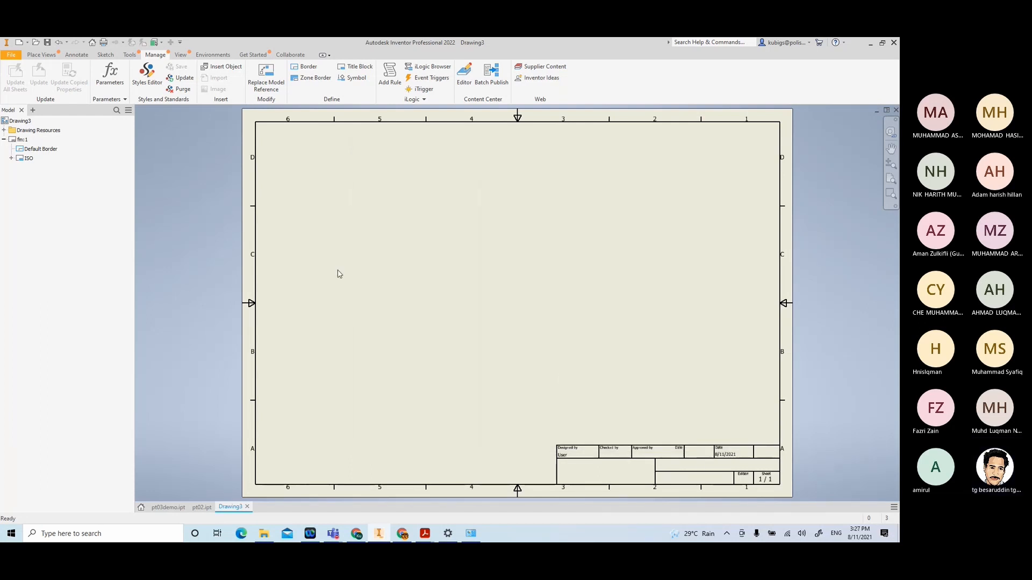
Start a shaded base view of the flange part, labelled FRONT VIEW
left_click(38, 55)
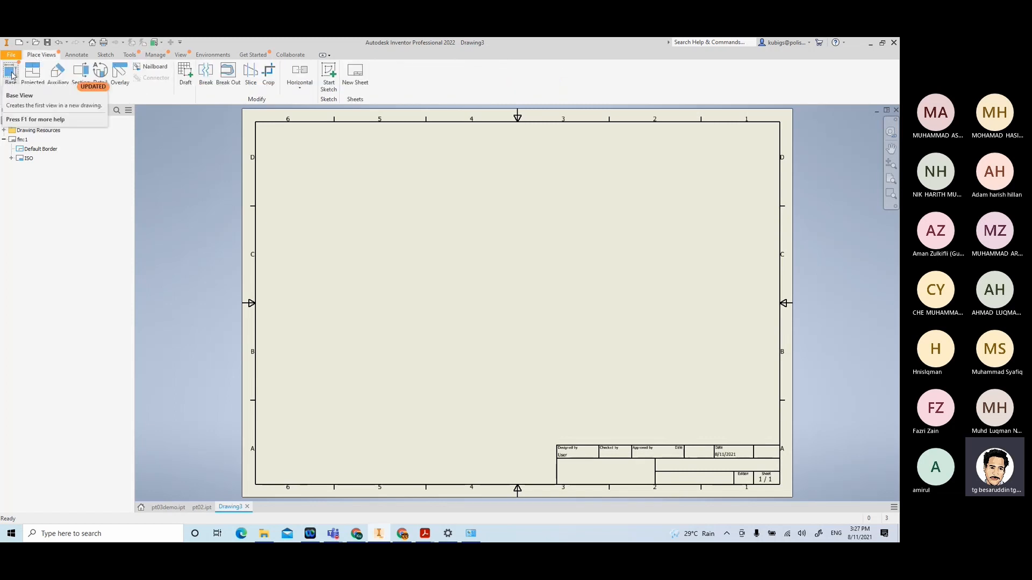
left_click(11, 74)
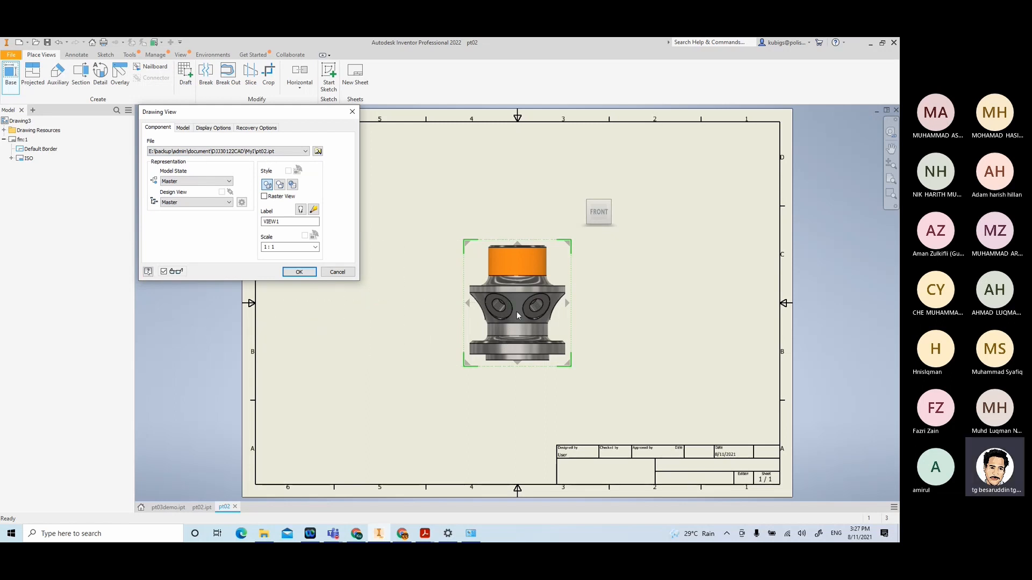
mouse_move(517, 313)
left_mouse_down()
mouse_move(451, 341)
mouse_move(352, 349)
mouse_move(489, 338)
mouse_move(389, 349)
mouse_move(391, 332)
mouse_move(407, 323)
mouse_move(391, 323)
left_mouse_up()
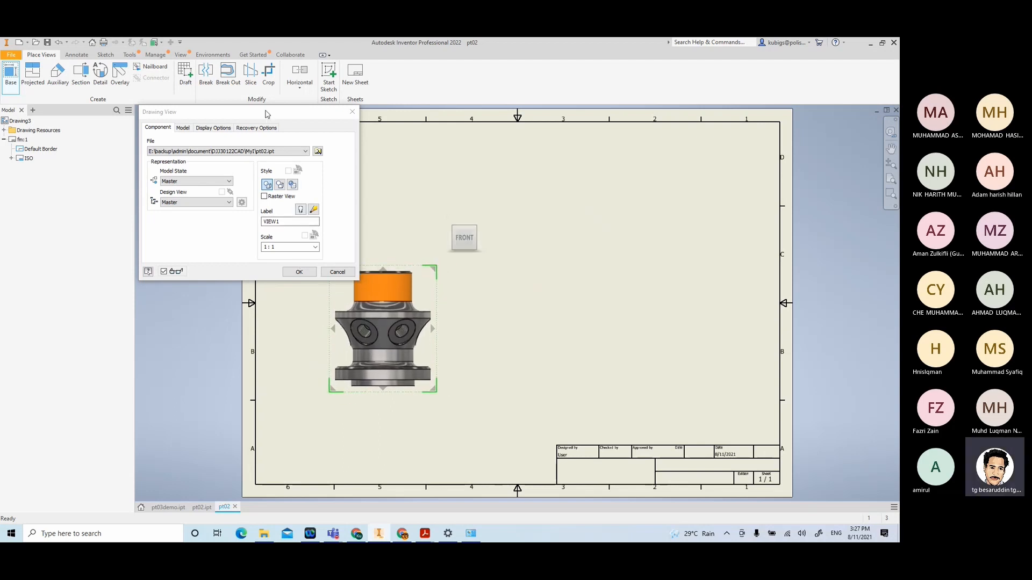
left_click_drag(267, 113, 611, 178)
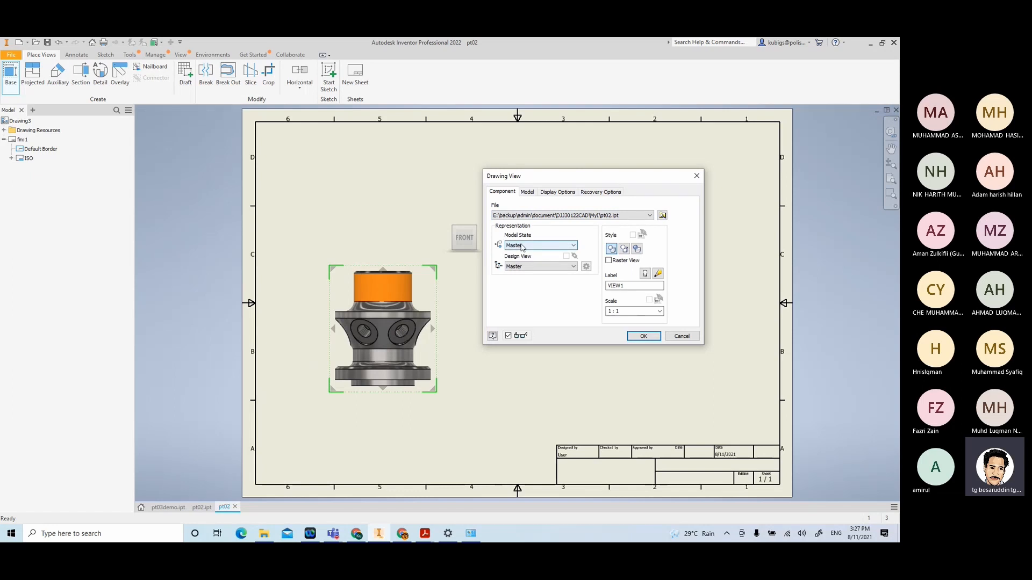
left_click(624, 249)
left_click(636, 251)
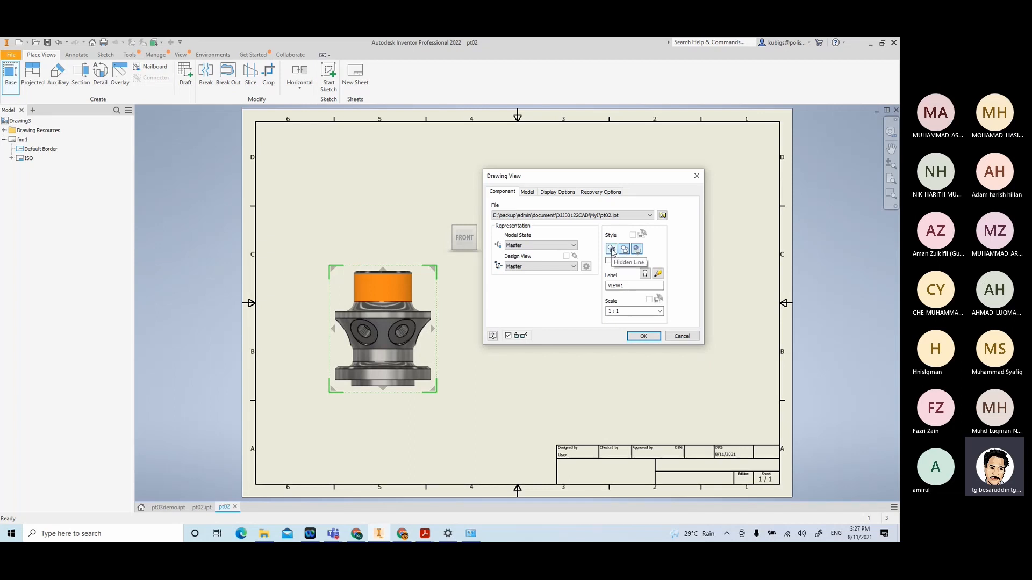
left_click(612, 250)
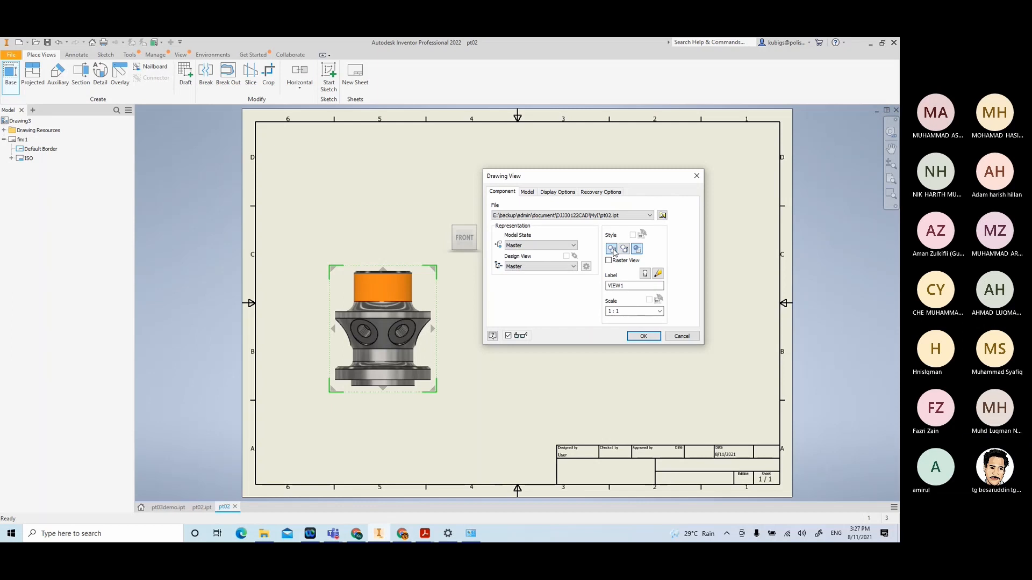
double_click(616, 286)
type("FRONT VIE")
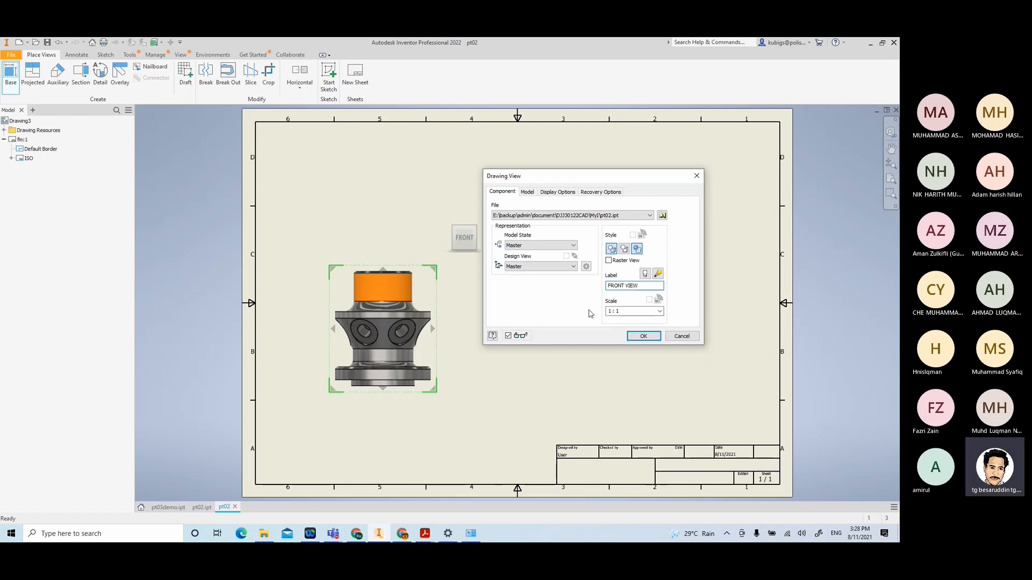
Set the base view scale to 1 : 1 and place it on the sheet
left_click(528, 192)
left_click(559, 191)
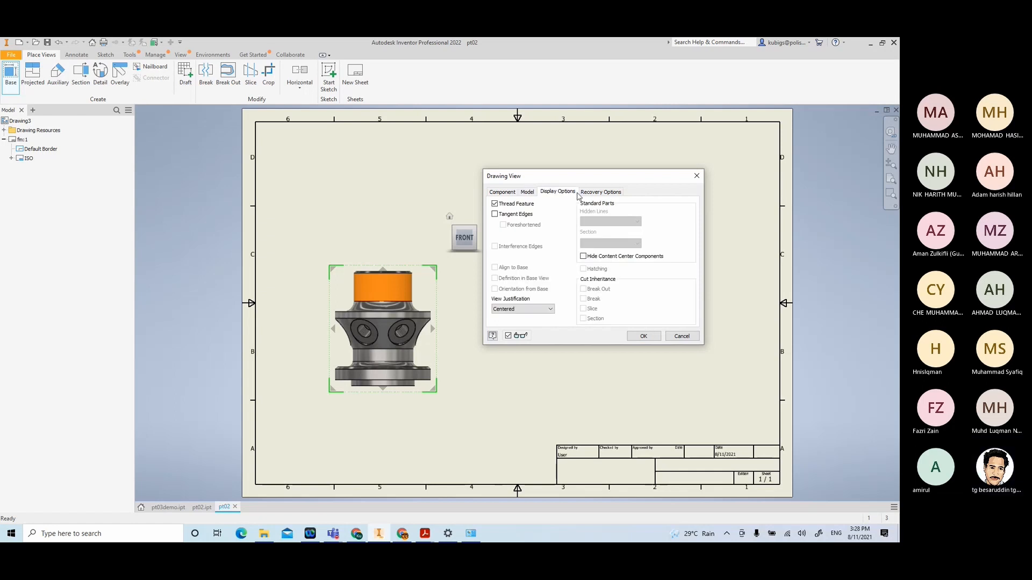
left_click(582, 192)
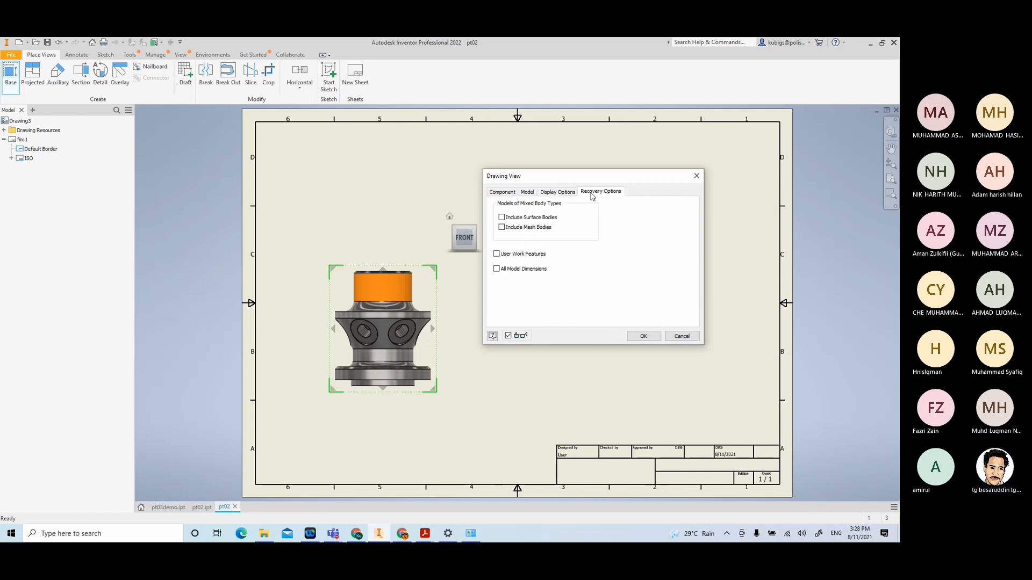
left_click(509, 197)
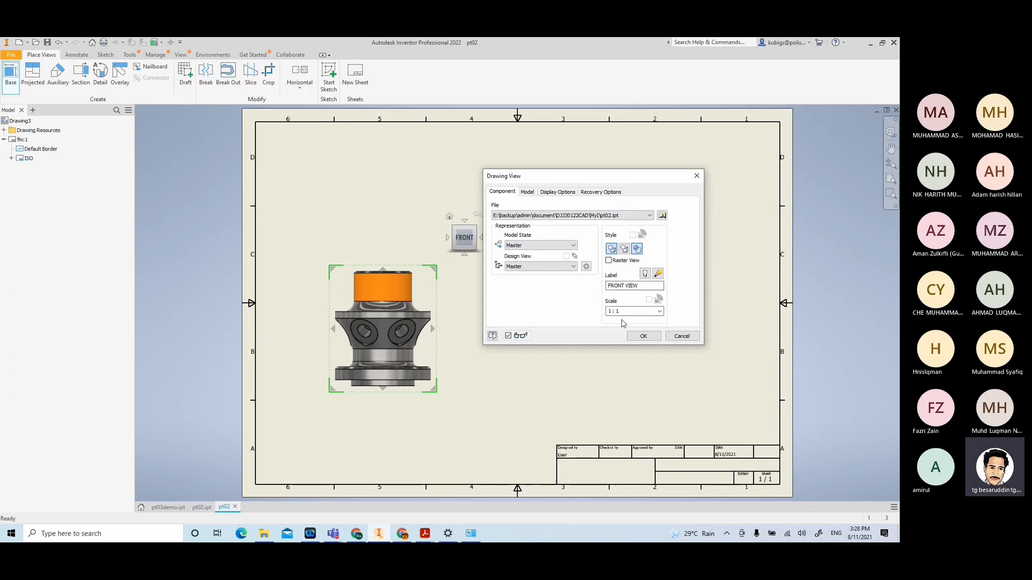
left_click(660, 312)
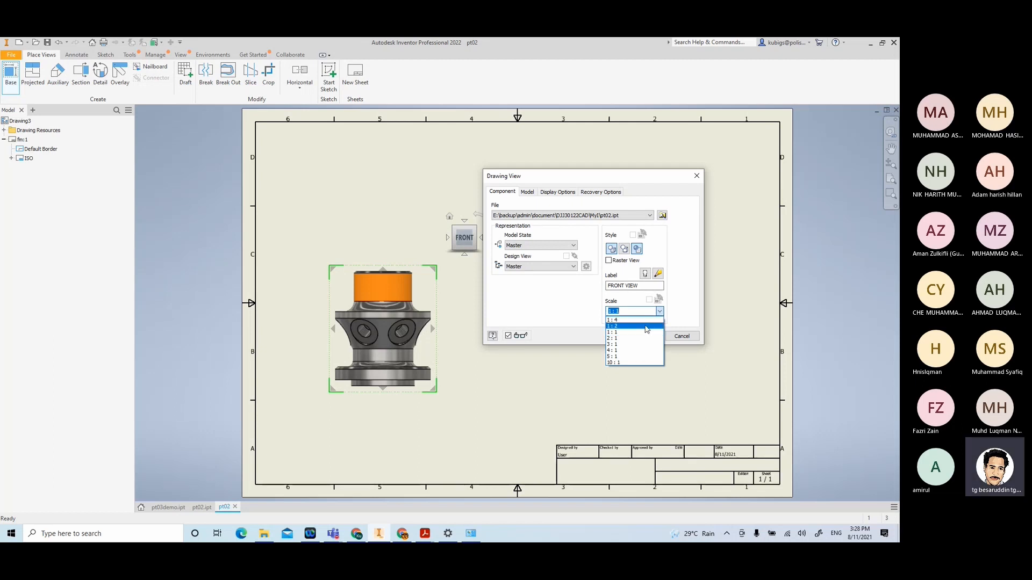
left_click(647, 344)
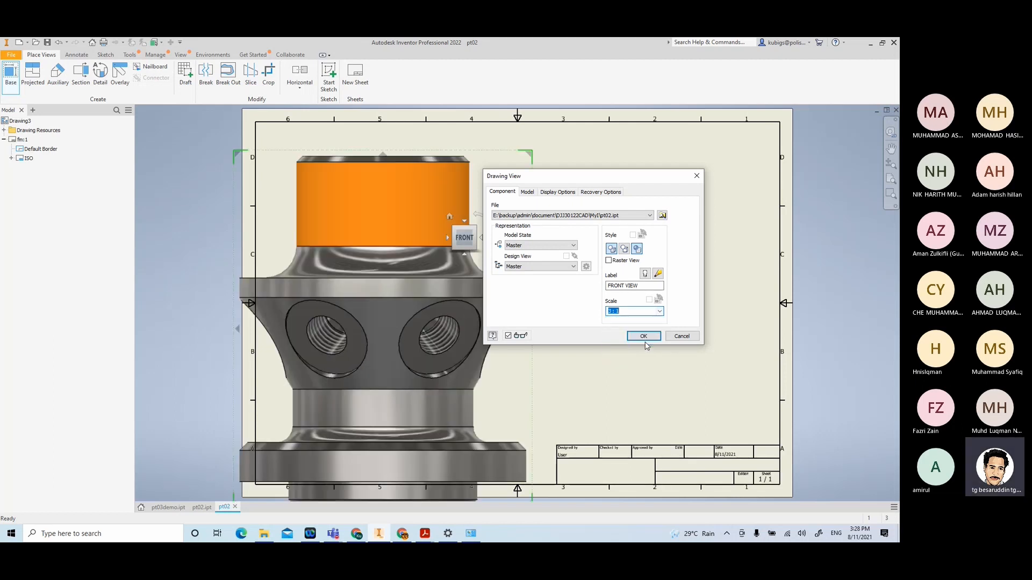
left_click(659, 311)
left_click(636, 327)
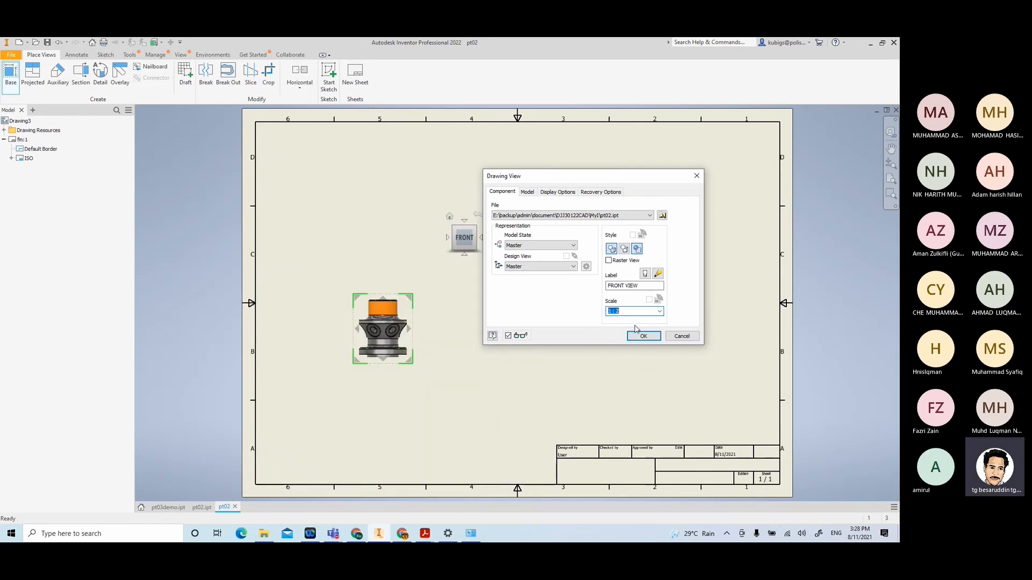
left_click(659, 311)
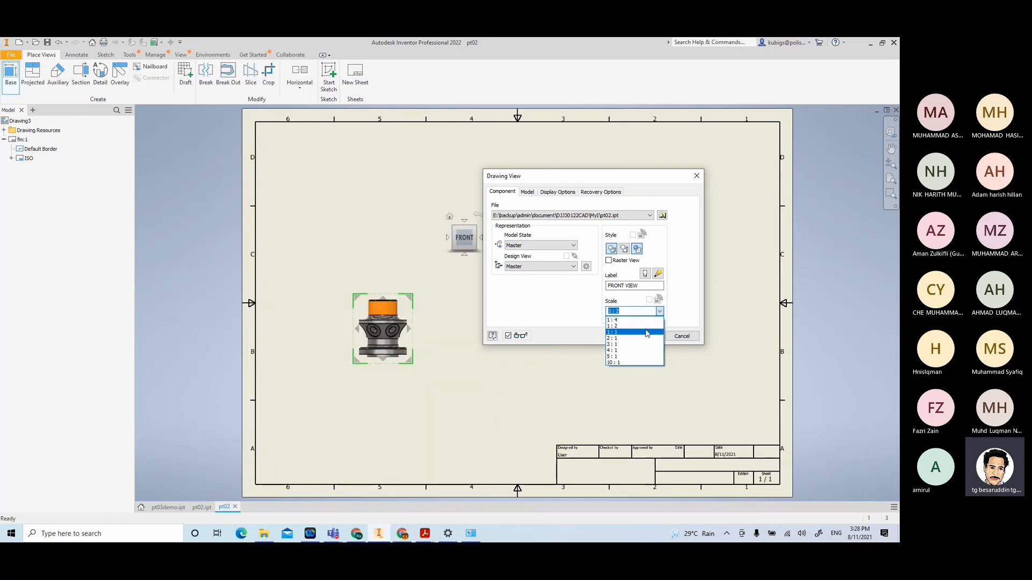
left_click(645, 333)
left_click(651, 337)
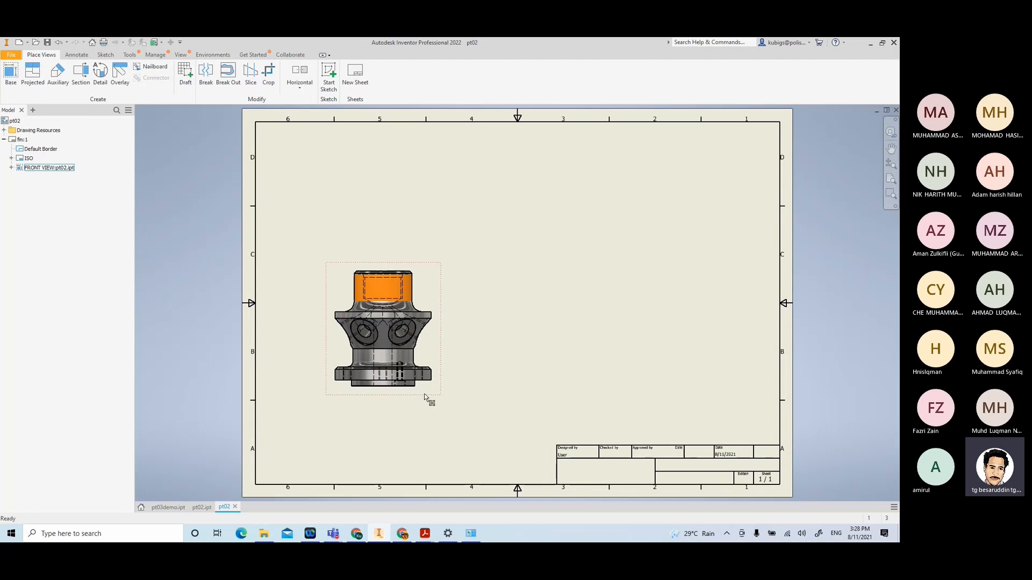
Switch the front view to Hidden Line style and show its FRONT VIEW label beneath it
double_click(437, 358)
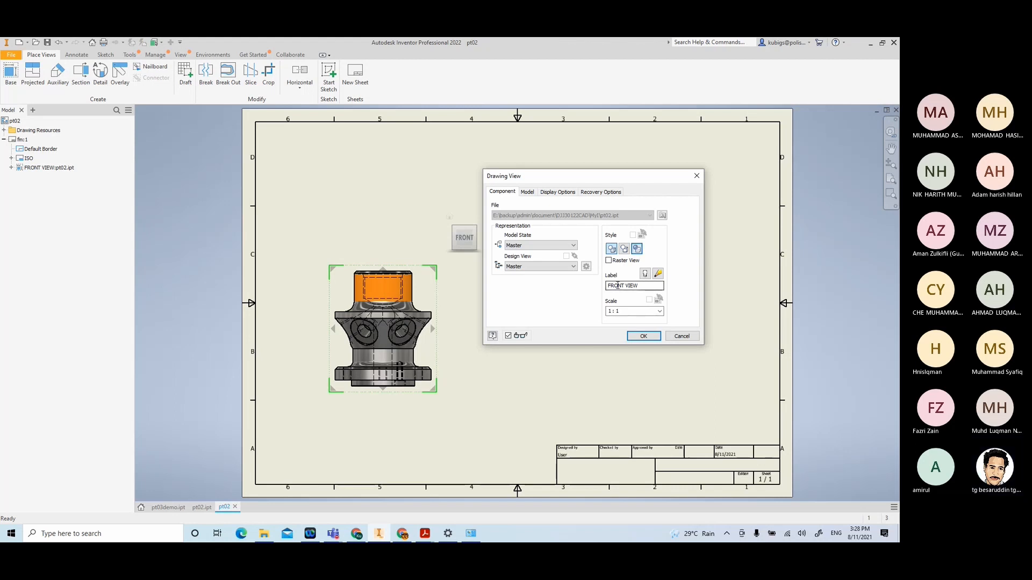
left_click(642, 336)
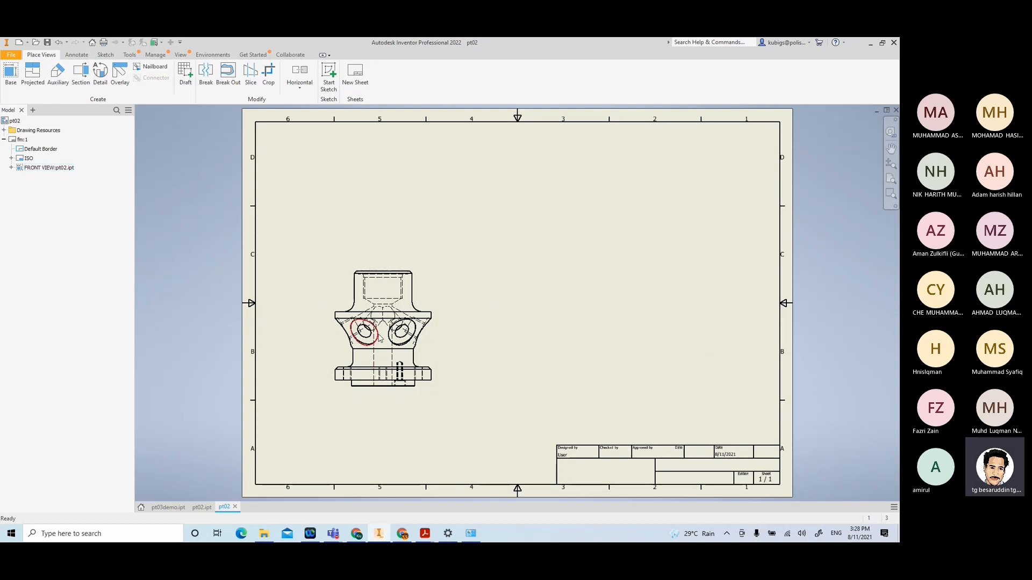
double_click(437, 339)
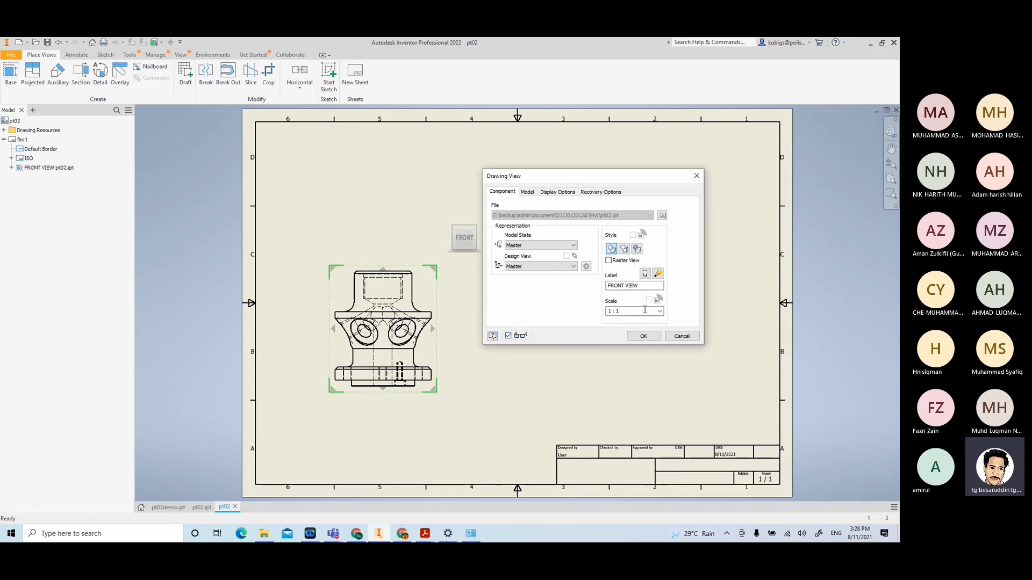
left_click(645, 274)
left_click(643, 336)
left_click_drag(370, 259, 368, 405)
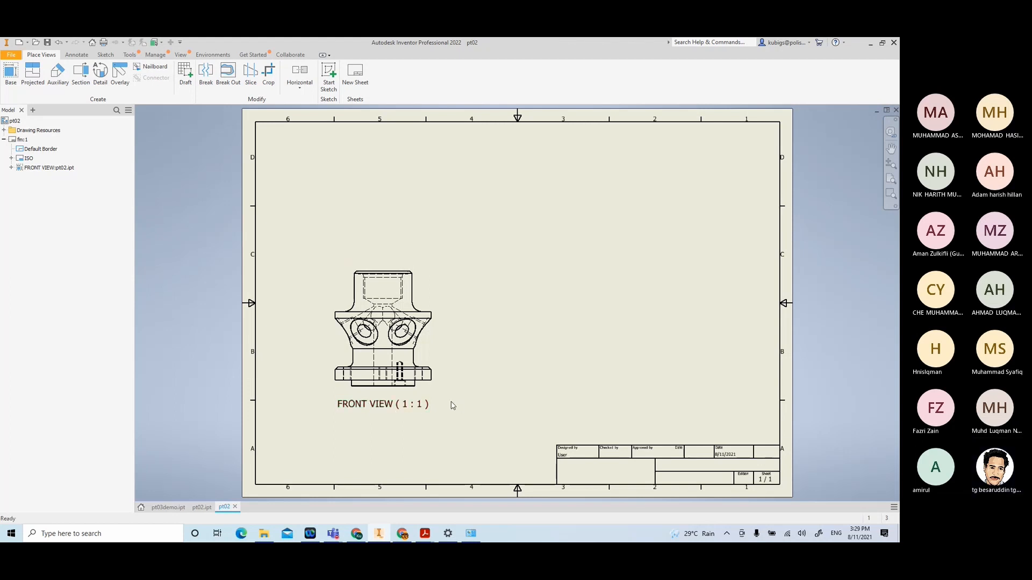
Review the whole Flange Part Drawing reference page in Acrobat, zoomed out to fit
mouse_move(425, 534)
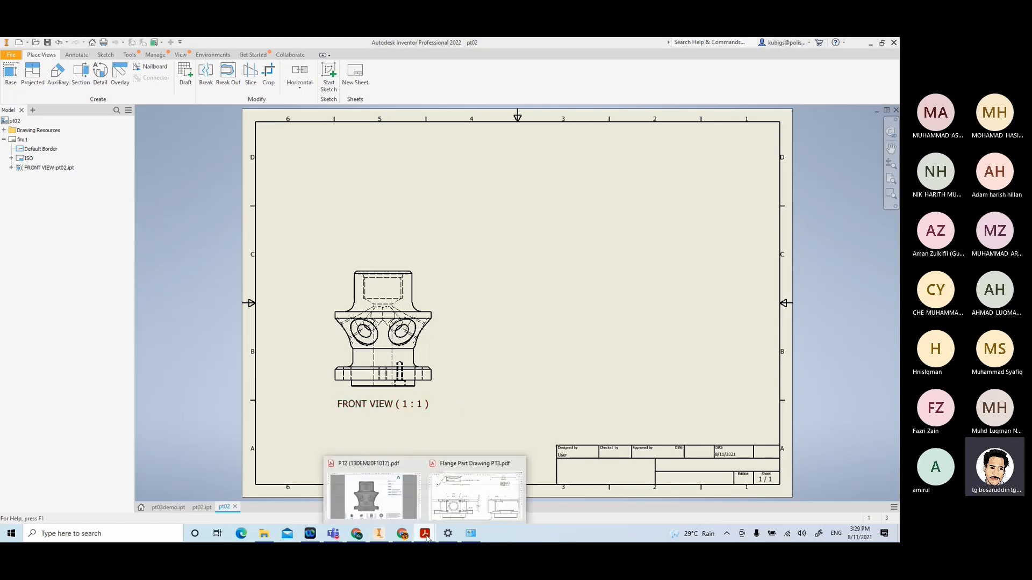
left_click(473, 493)
scroll(500, 321, "up", 1)
scroll(500, 321, "down", 1)
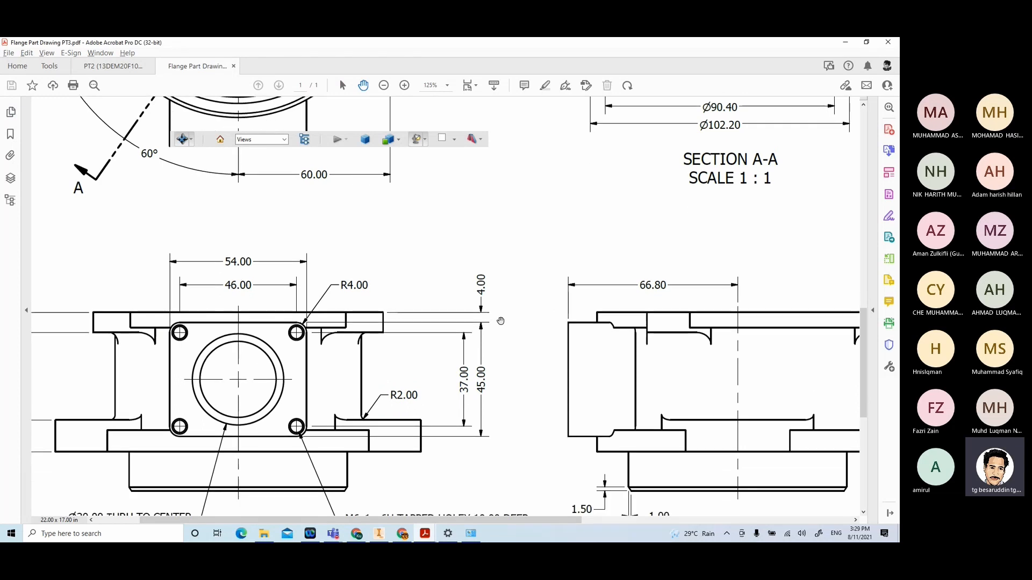
left_click(385, 86)
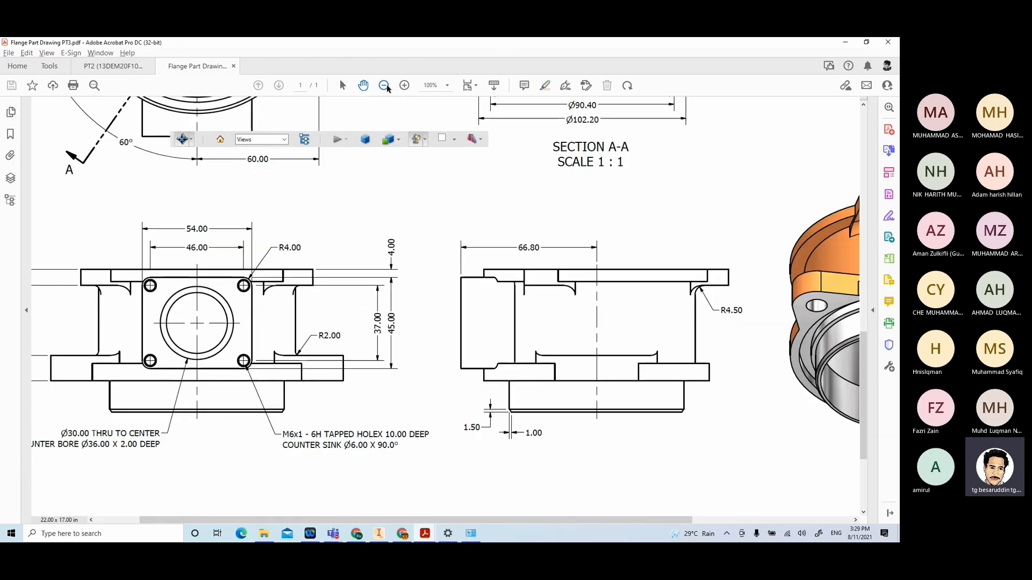
left_click(386, 87)
left_click(387, 87)
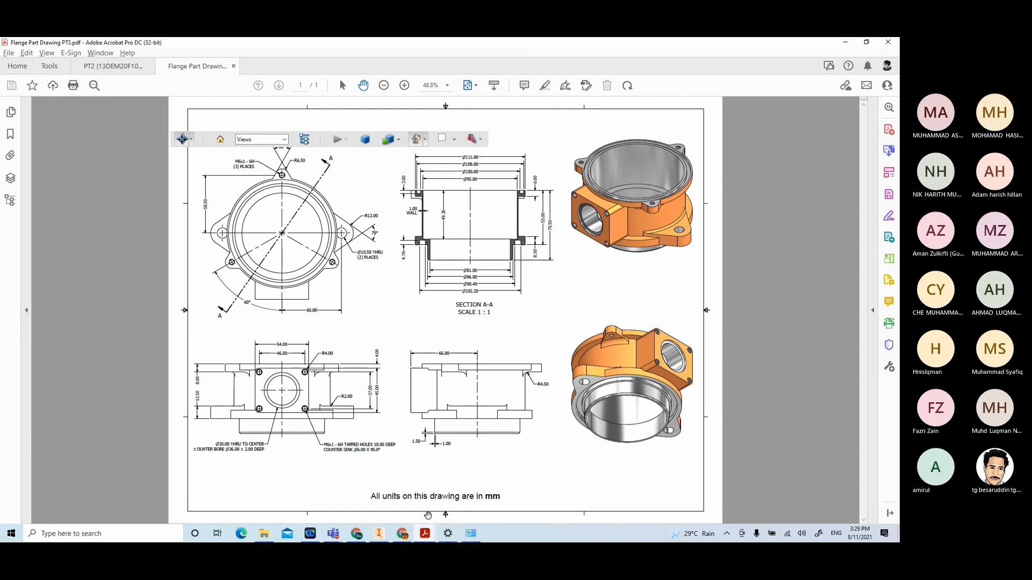
Back in Inventor, select the front view and open its shortcut menu
left_click(378, 534)
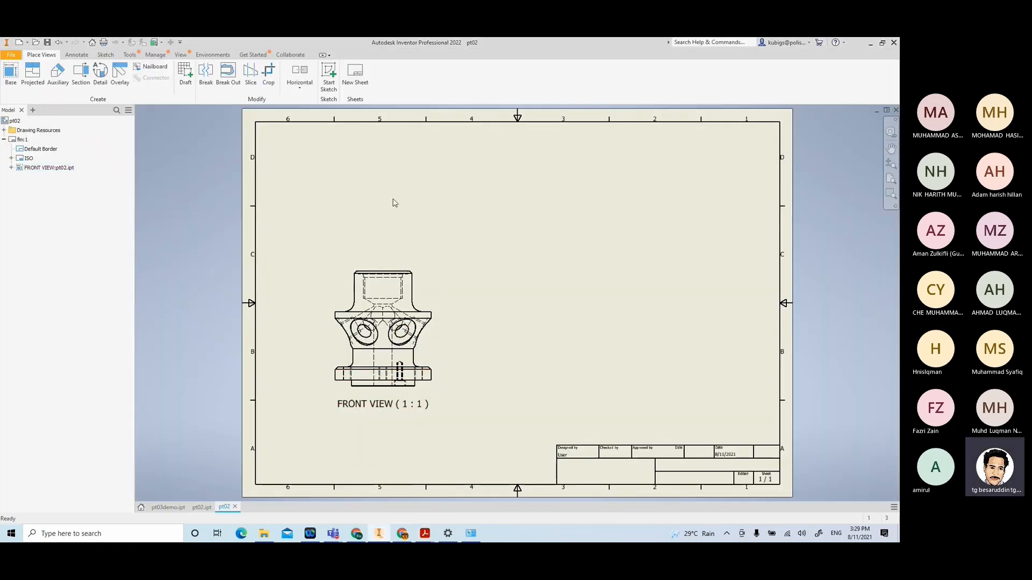
left_click(437, 279)
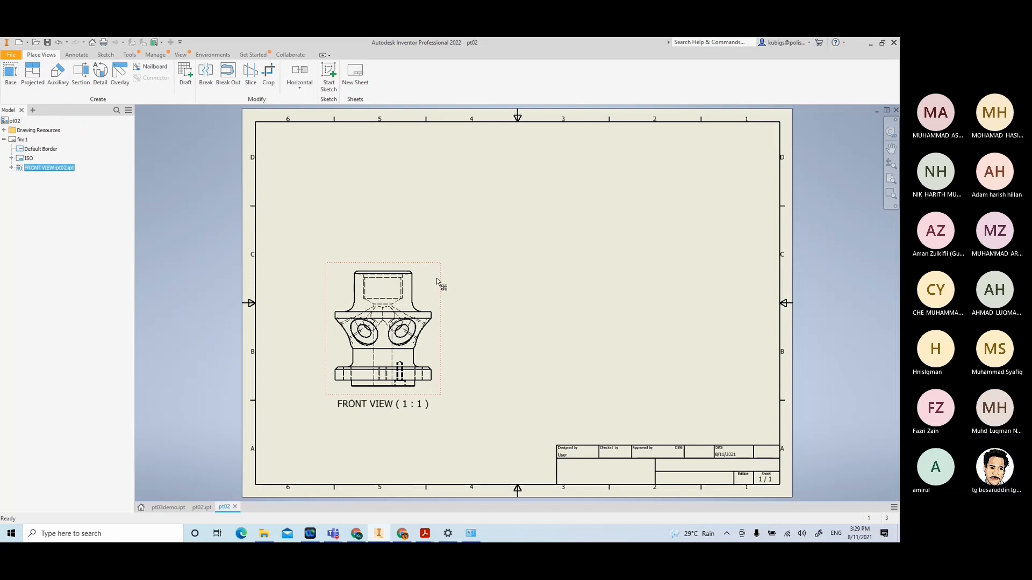
right_click(435, 280)
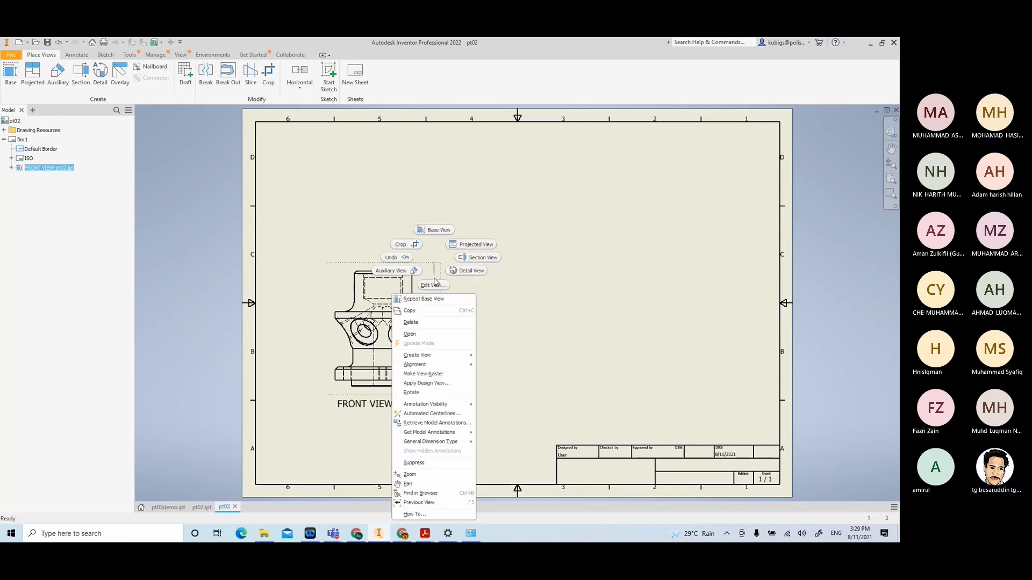
Project top, right-side and isometric views from the front view
left_click(469, 246)
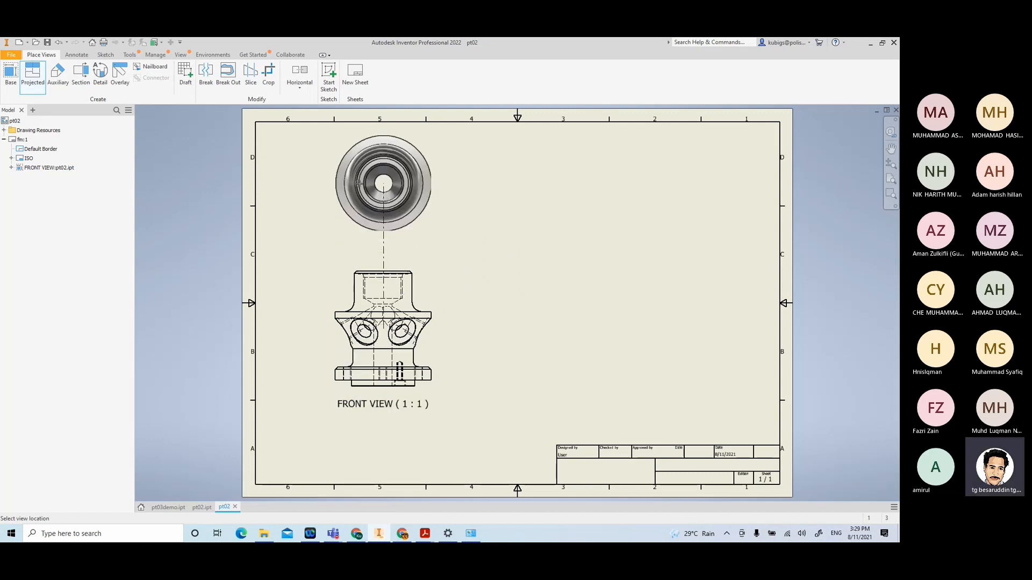
left_click(383, 193)
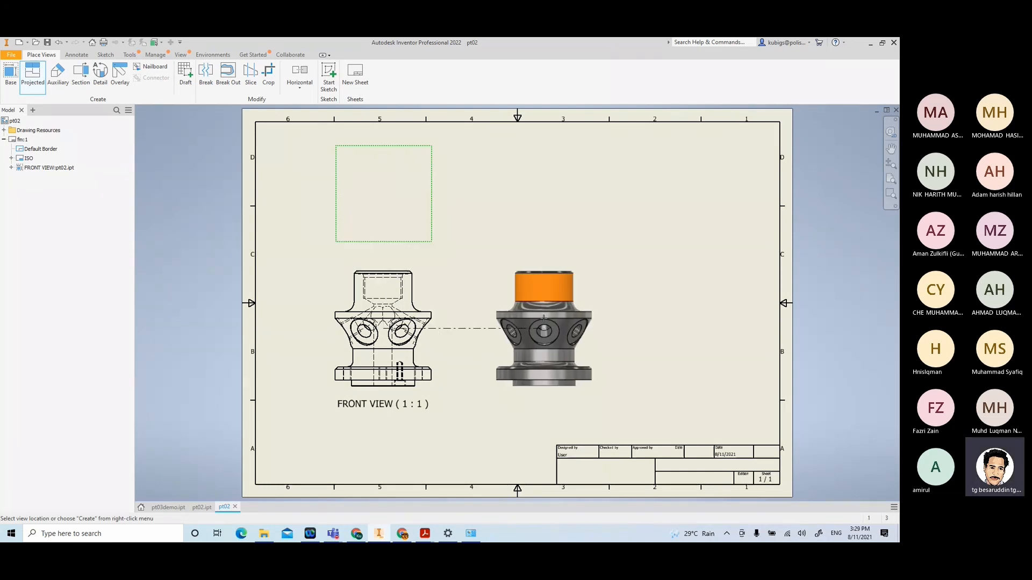
left_click(537, 327)
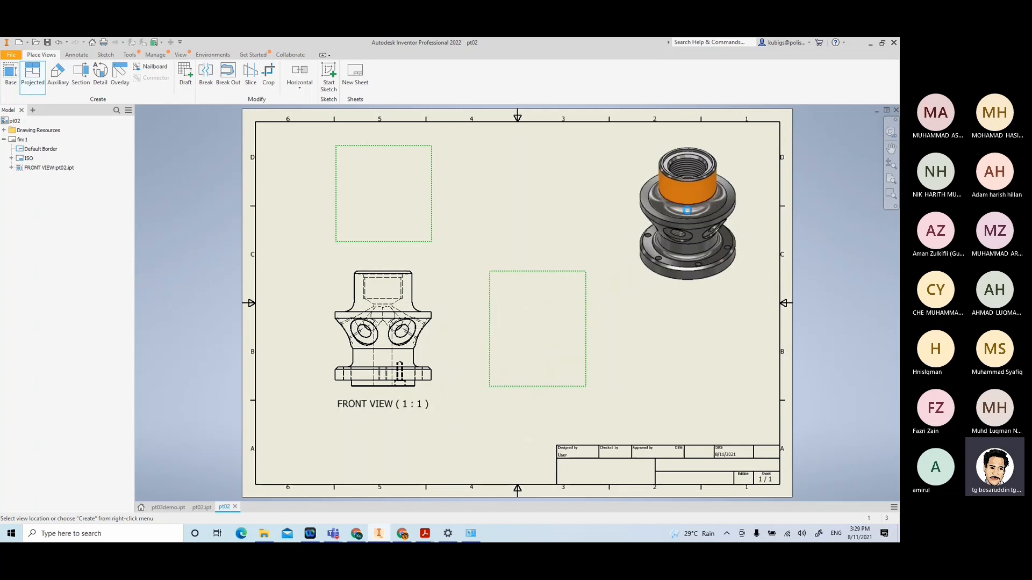
left_click(684, 211)
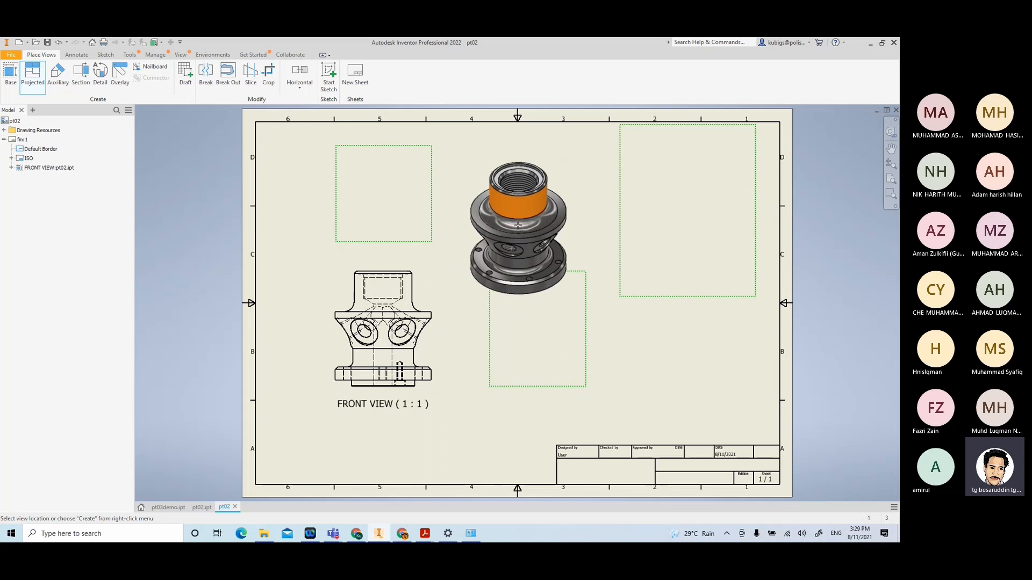
right_click(519, 228)
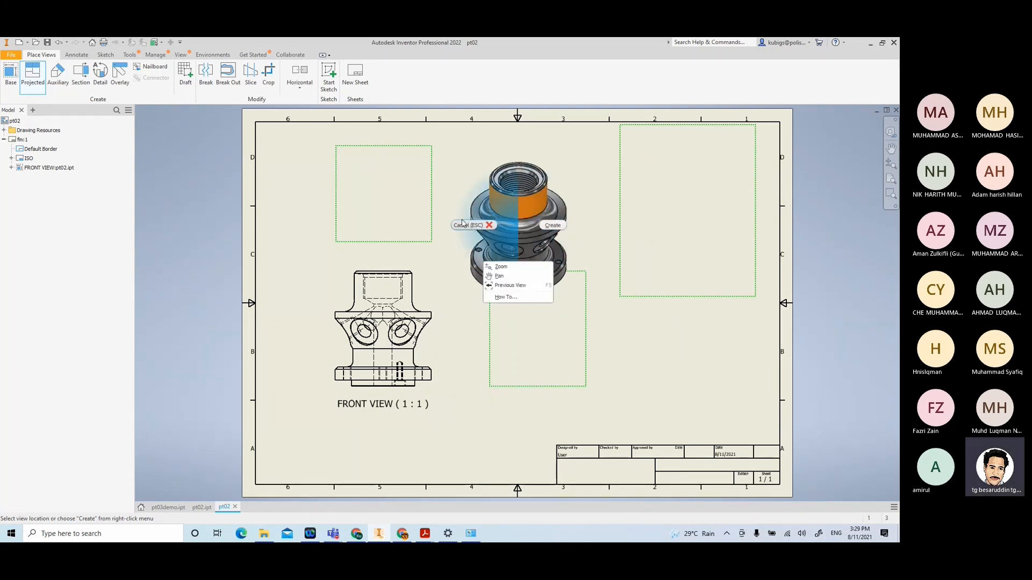
left_click(552, 225)
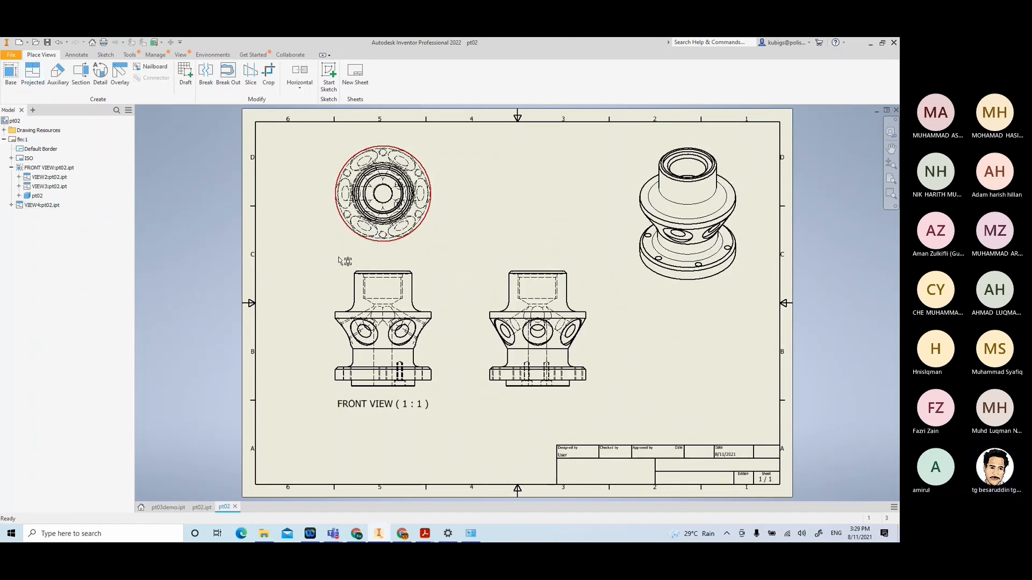
double_click(724, 285)
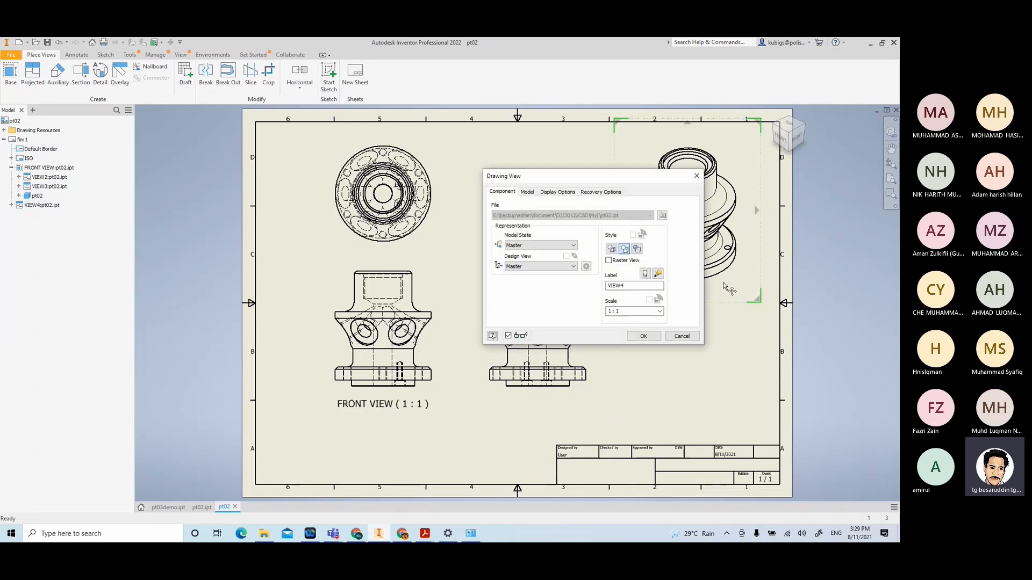
left_click(637, 249)
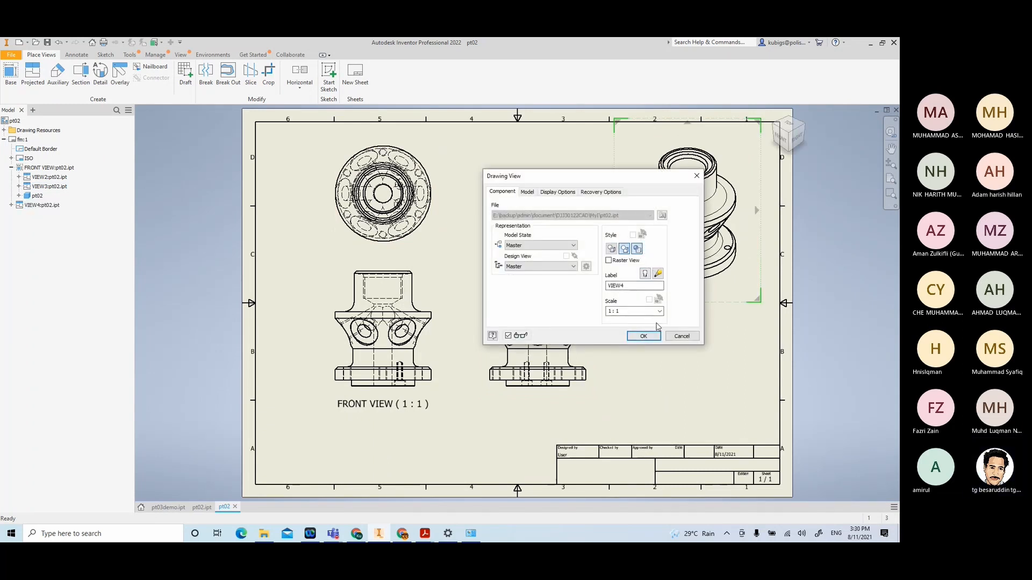
left_click_drag(631, 285, 595, 285)
key("BackSpace")
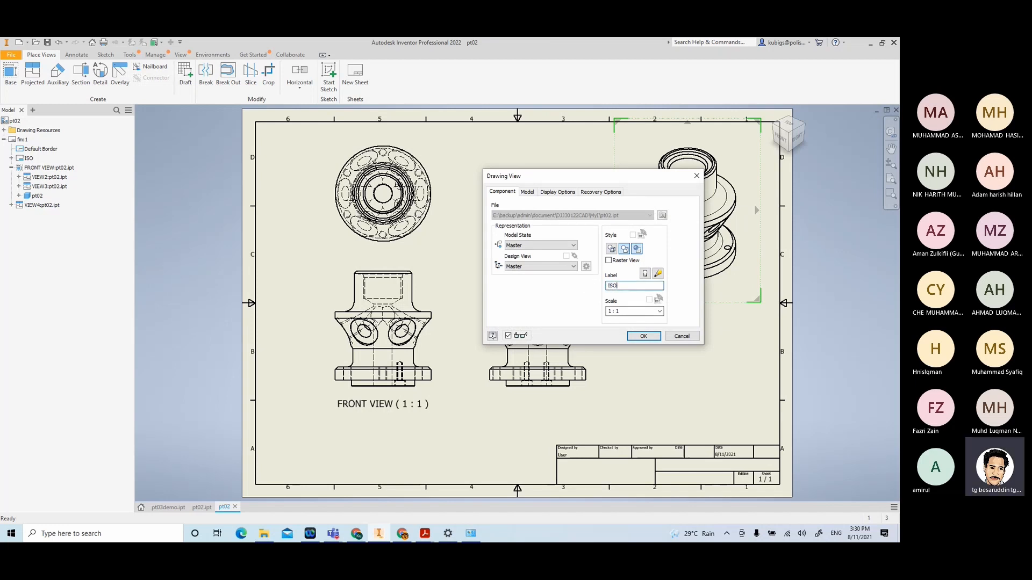
type("ISOMETRIC")
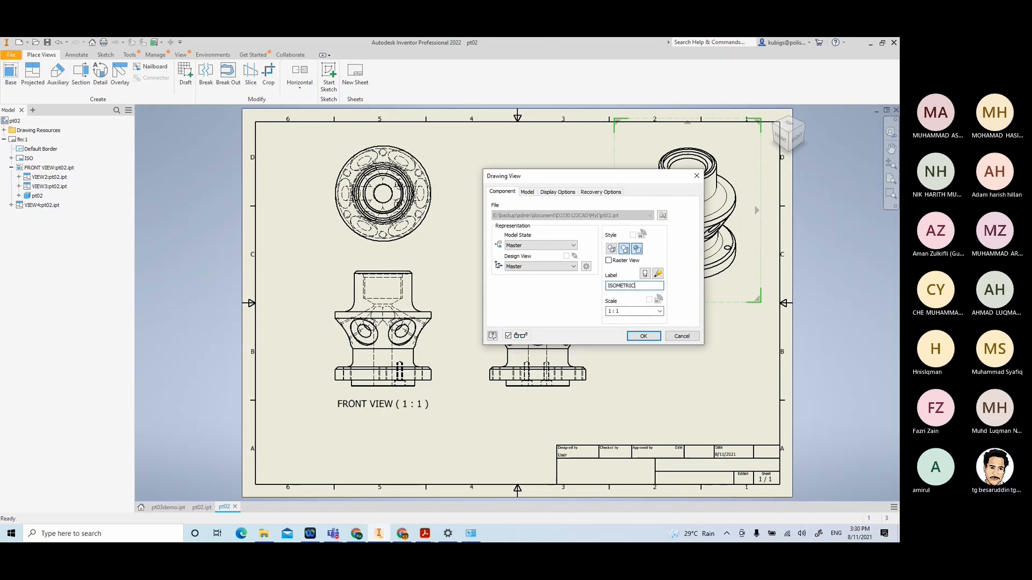
type(" VIEW")
left_click(646, 274)
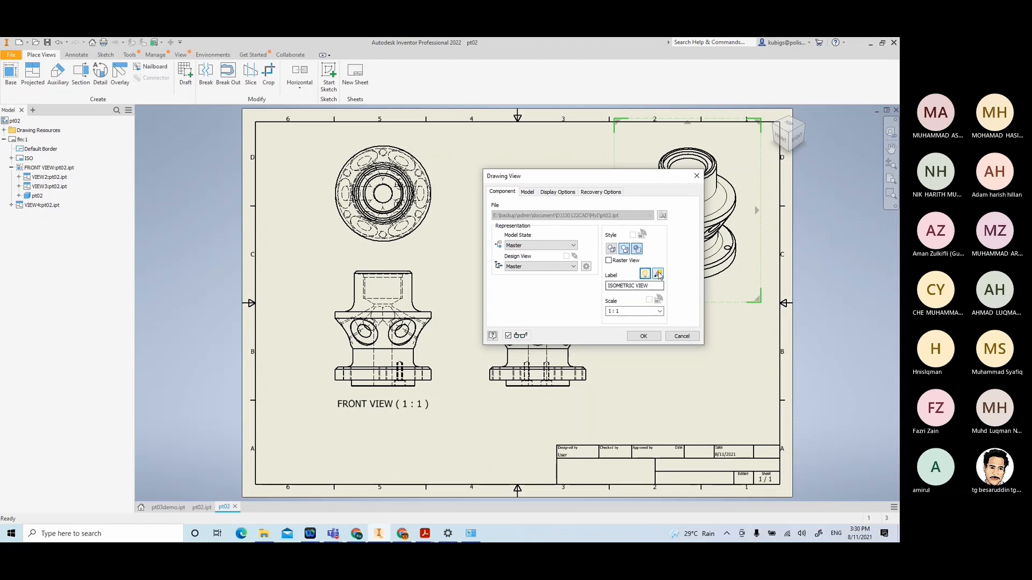
left_click(659, 274)
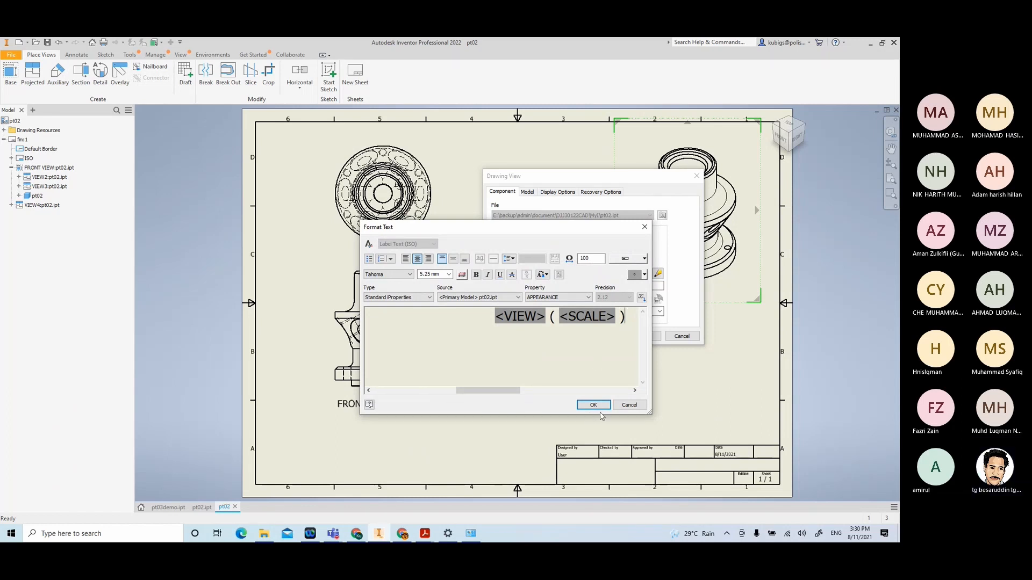
left_click(629, 404)
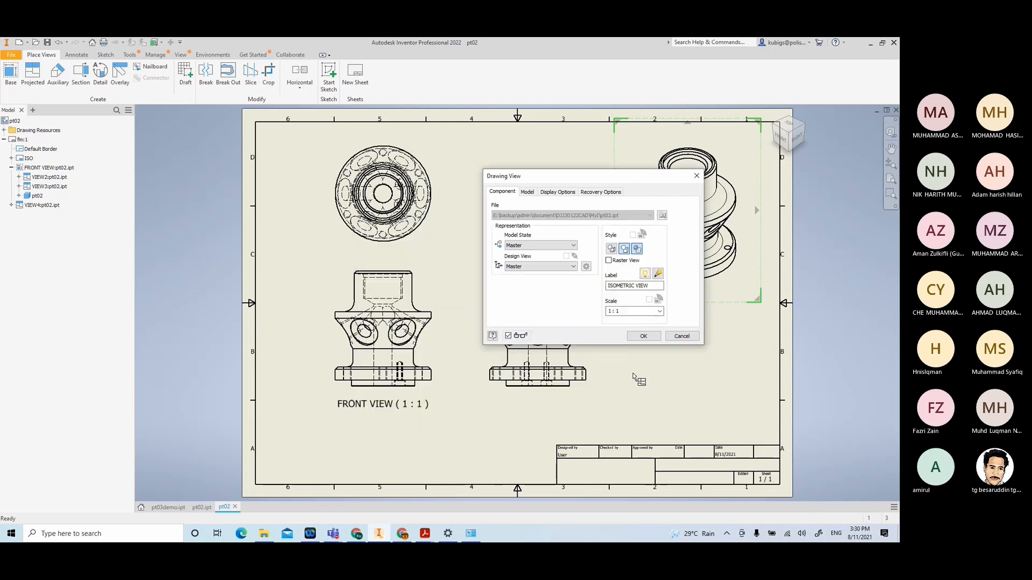
left_click(643, 336)
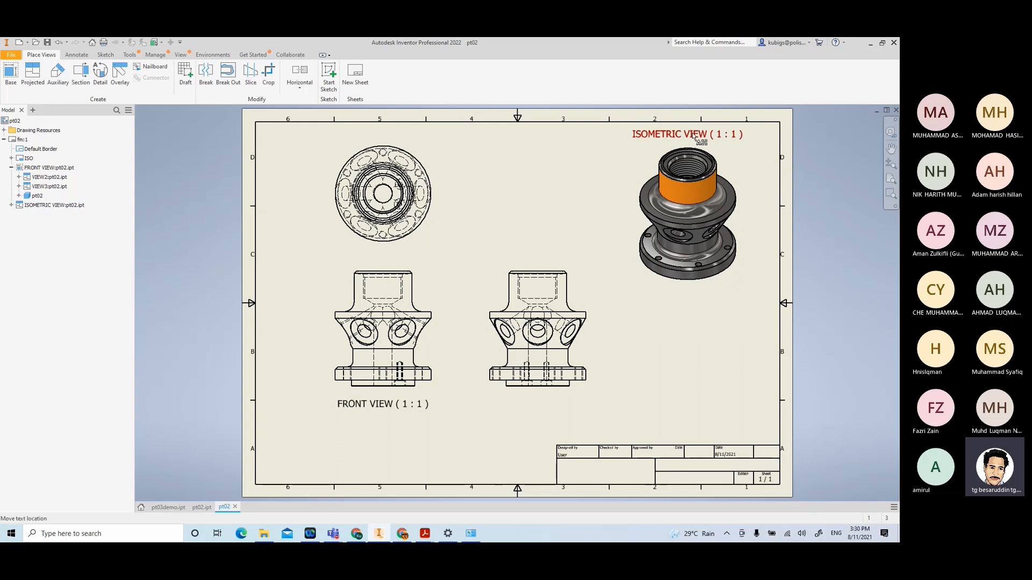
left_click_drag(698, 134, 702, 299)
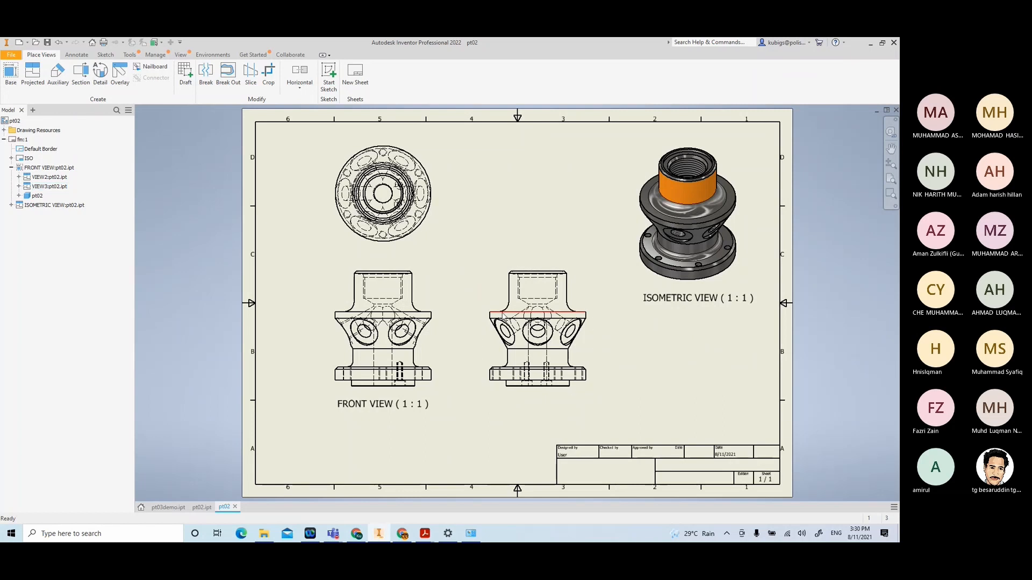
Reduce the FRONT VIEW label text size to 3.50 mm
scroll(317, 391, "up", 3)
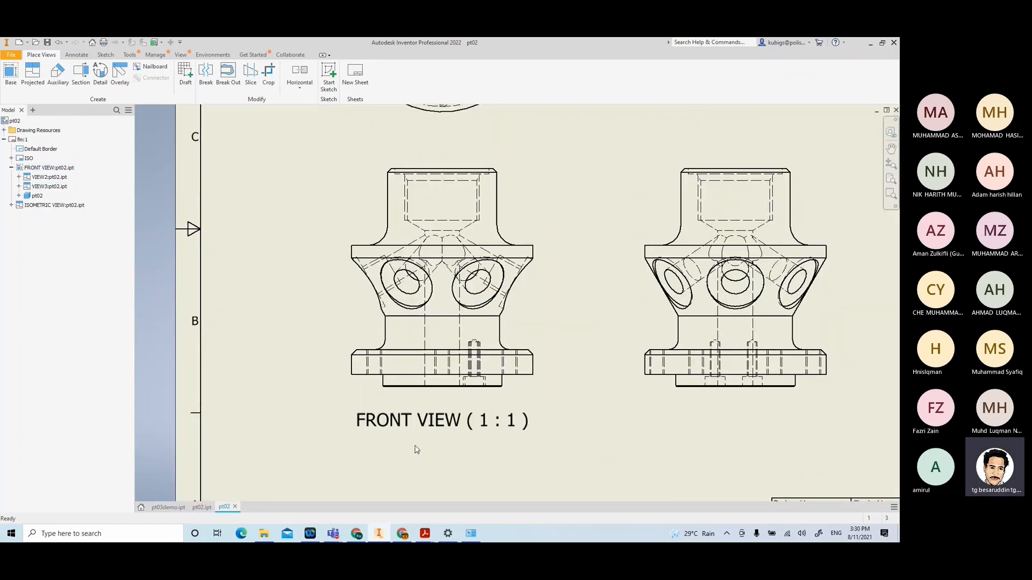
scroll(451, 426, "down", 5)
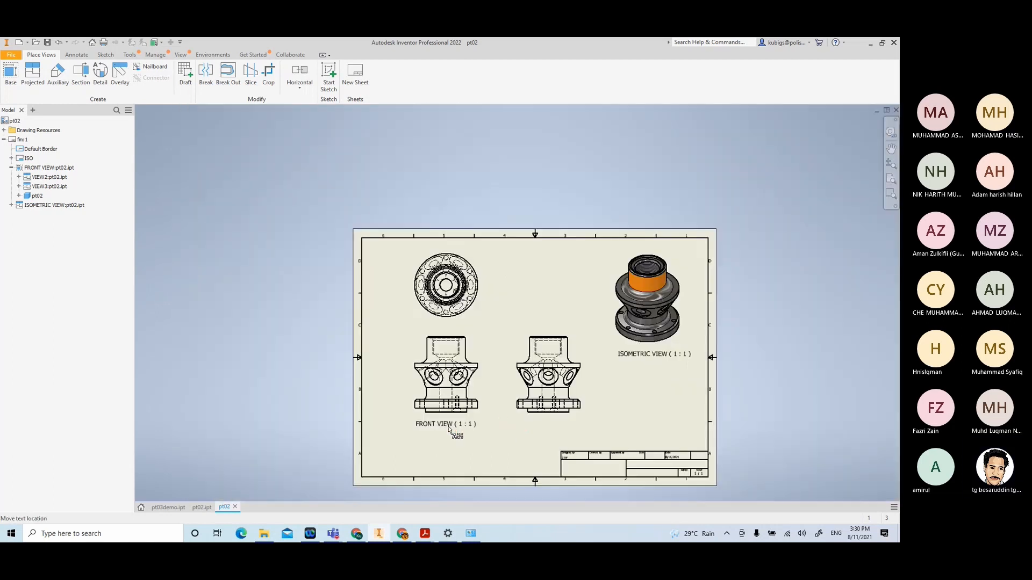
scroll(436, 436, "up", 3)
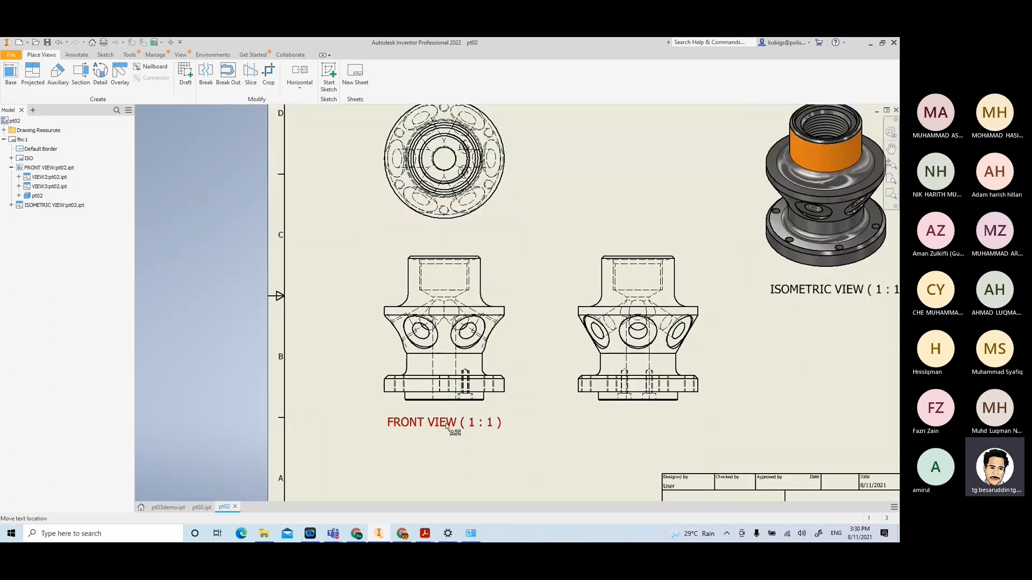
double_click(451, 428)
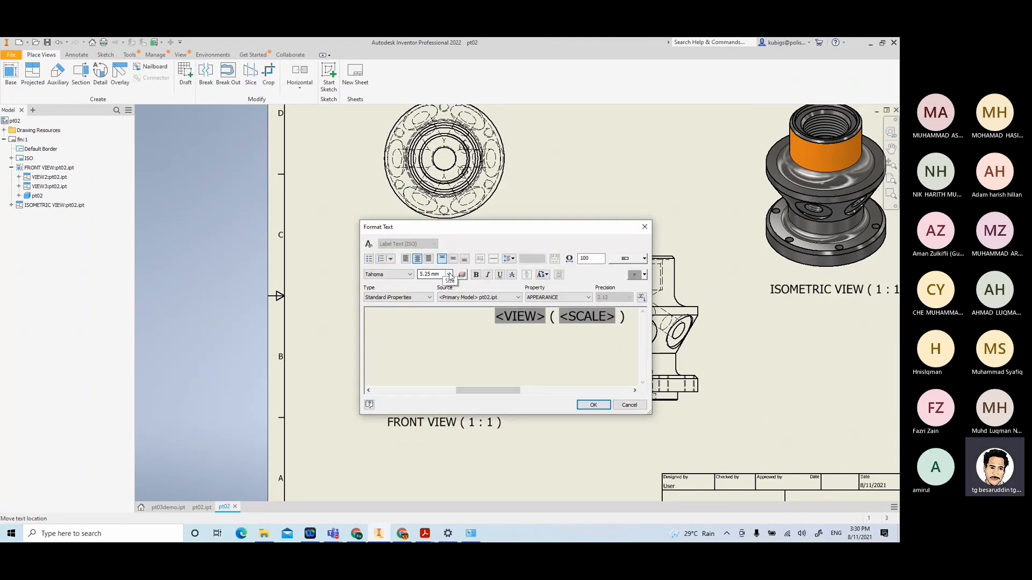
left_click(450, 275)
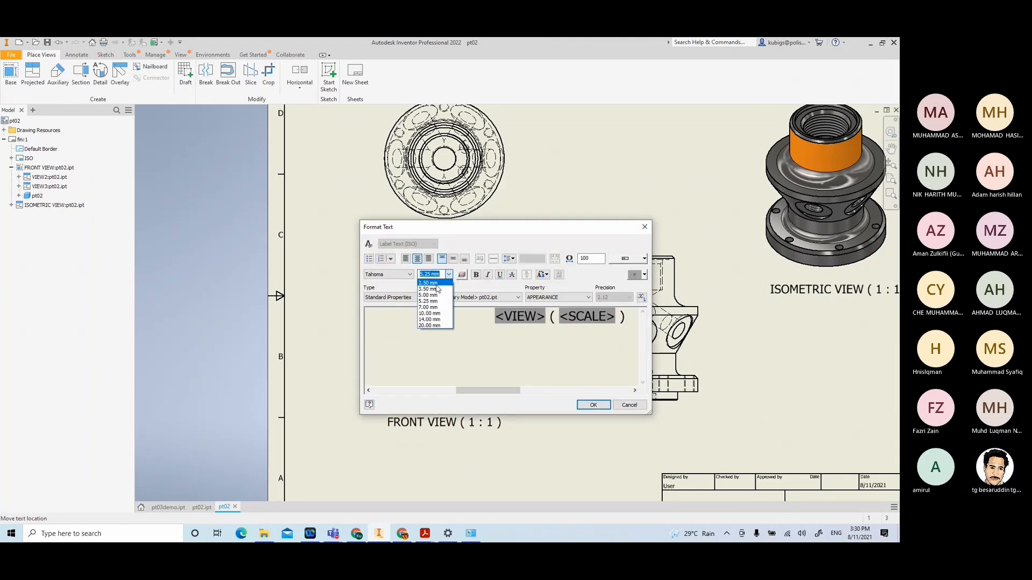
left_click(430, 290)
left_click(593, 405)
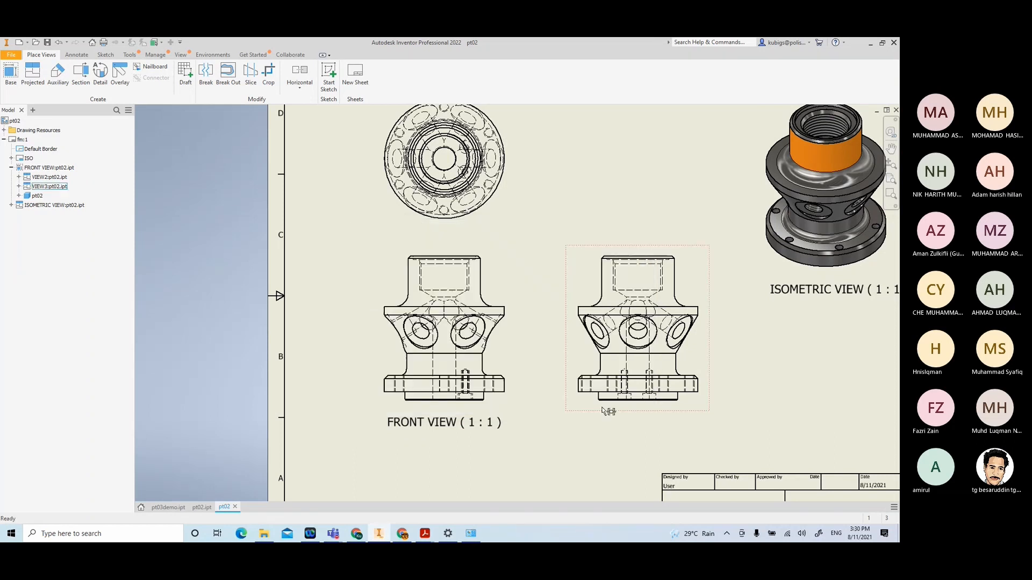
scroll(479, 441, "down", 3)
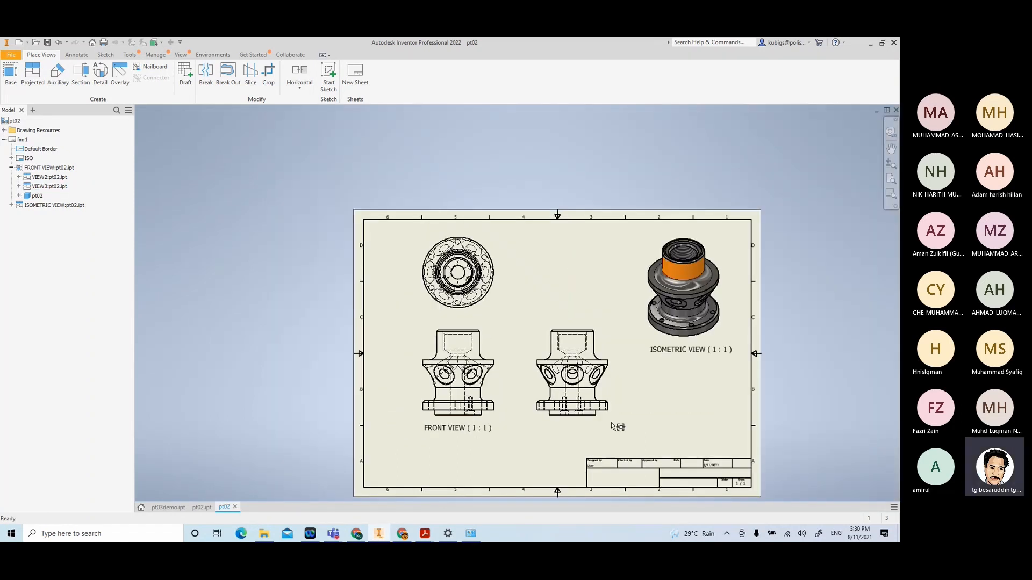
double_click(451, 430)
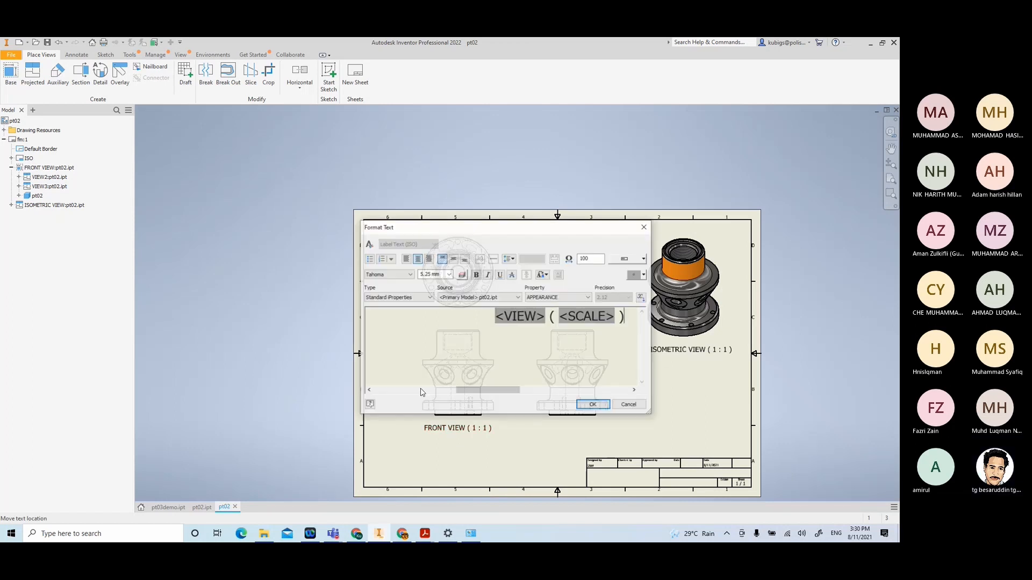
left_click(449, 275)
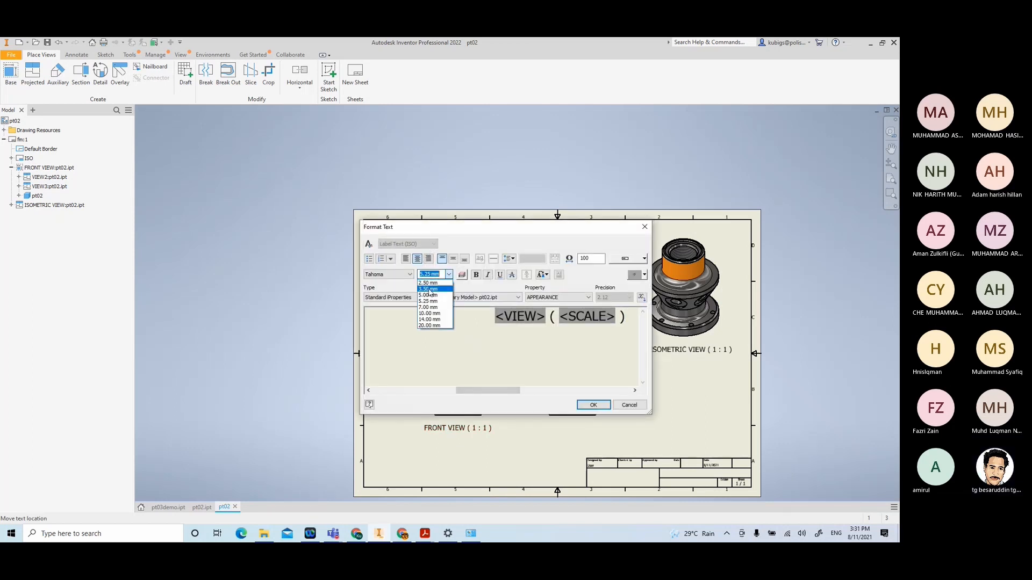
left_click(429, 289)
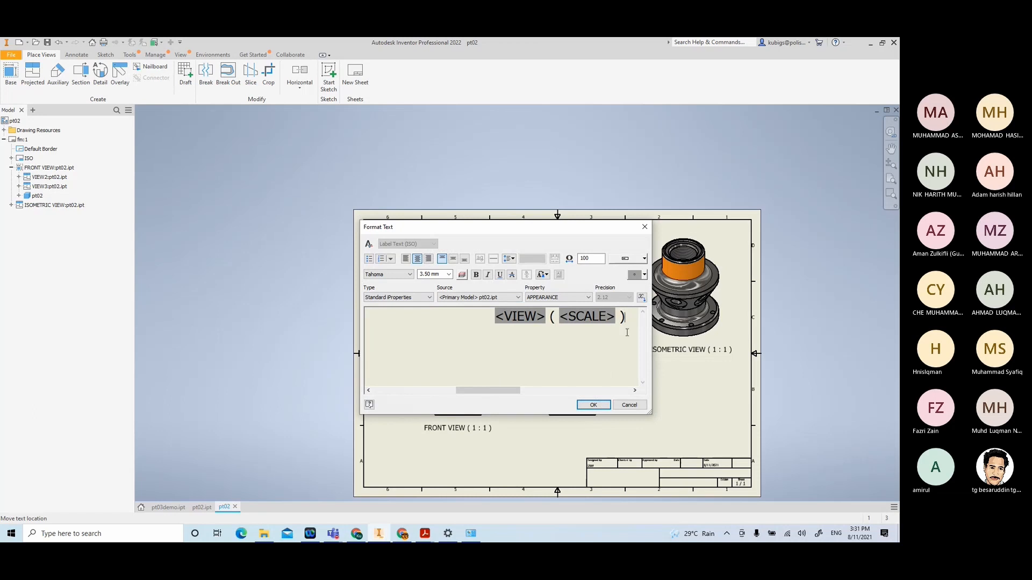
left_click_drag(632, 320, 463, 325)
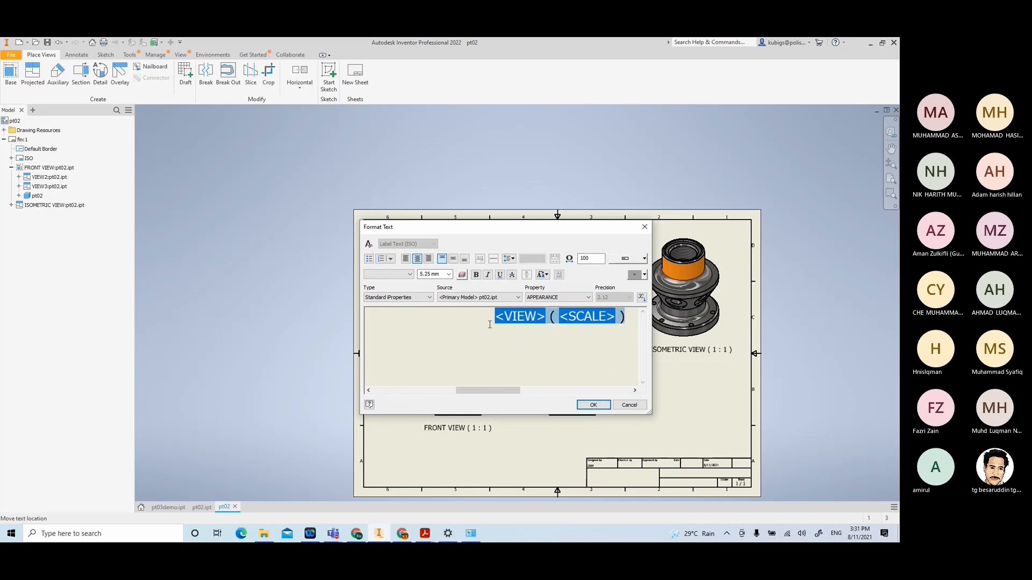
left_click(448, 275)
left_click(428, 289)
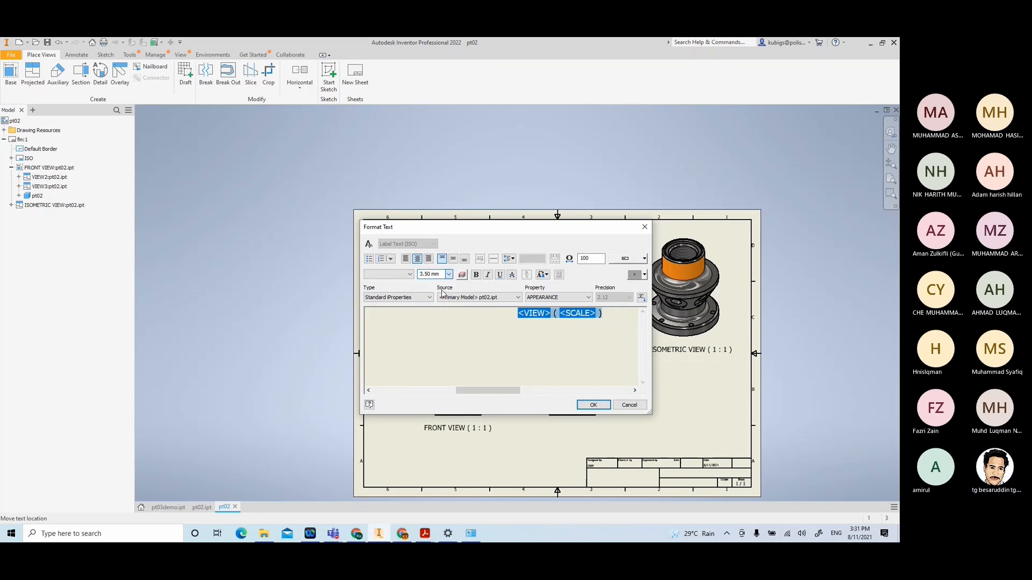
left_click(593, 406)
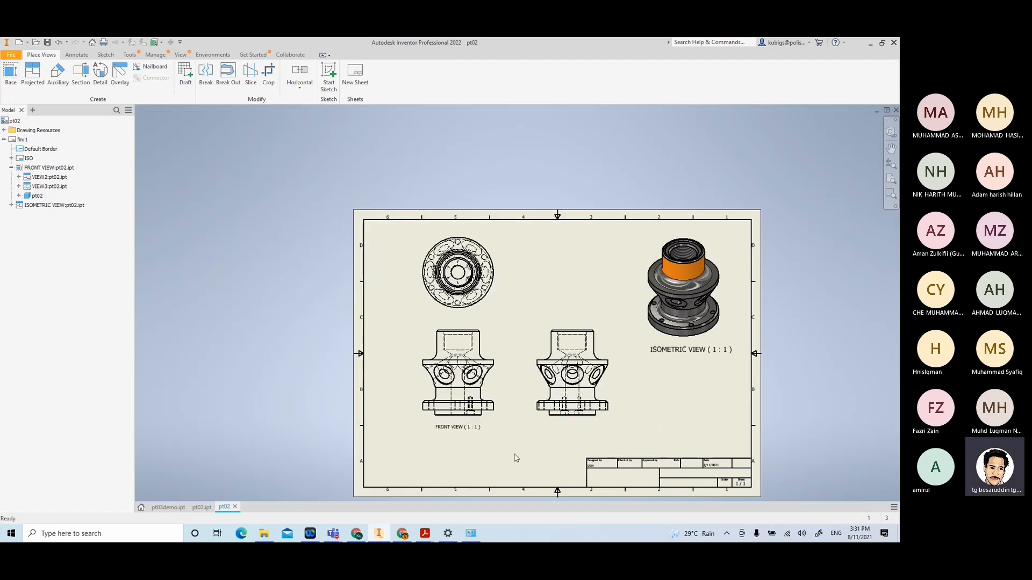
Reduce the ISOMETRIC VIEW label text size to 3.50 mm
double_click(676, 350)
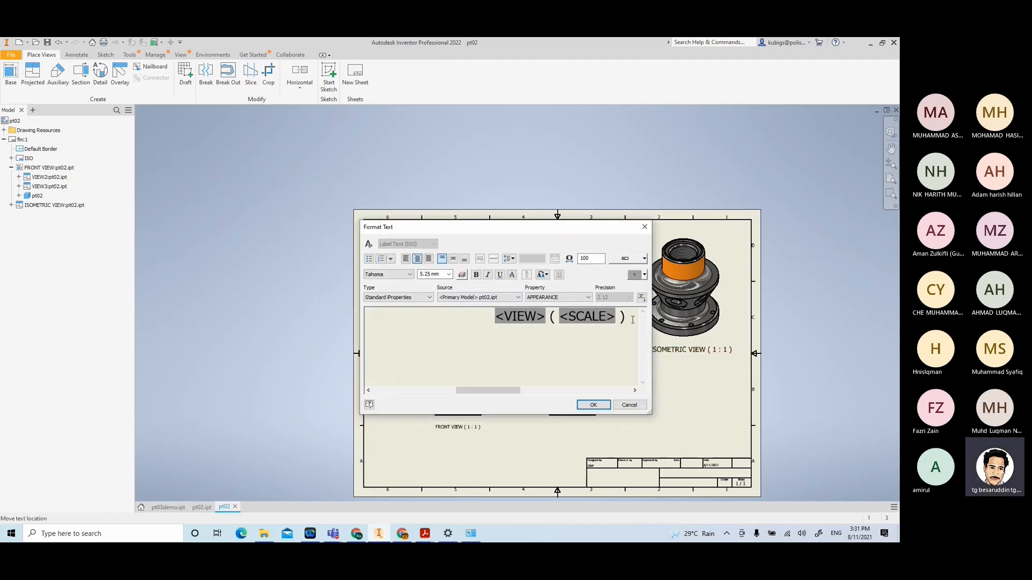
left_click_drag(633, 320, 492, 317)
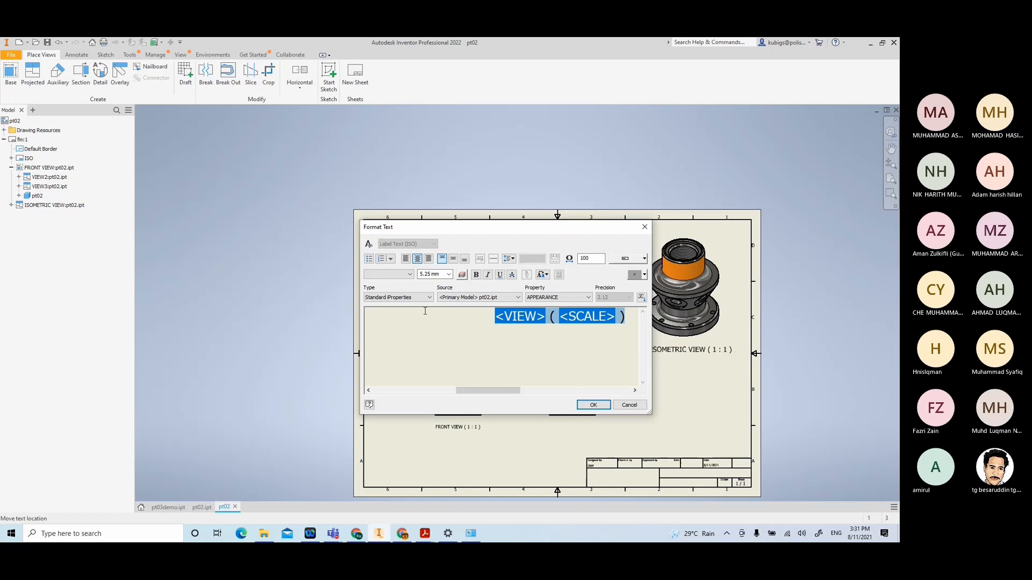
left_click(449, 274)
left_click(430, 294)
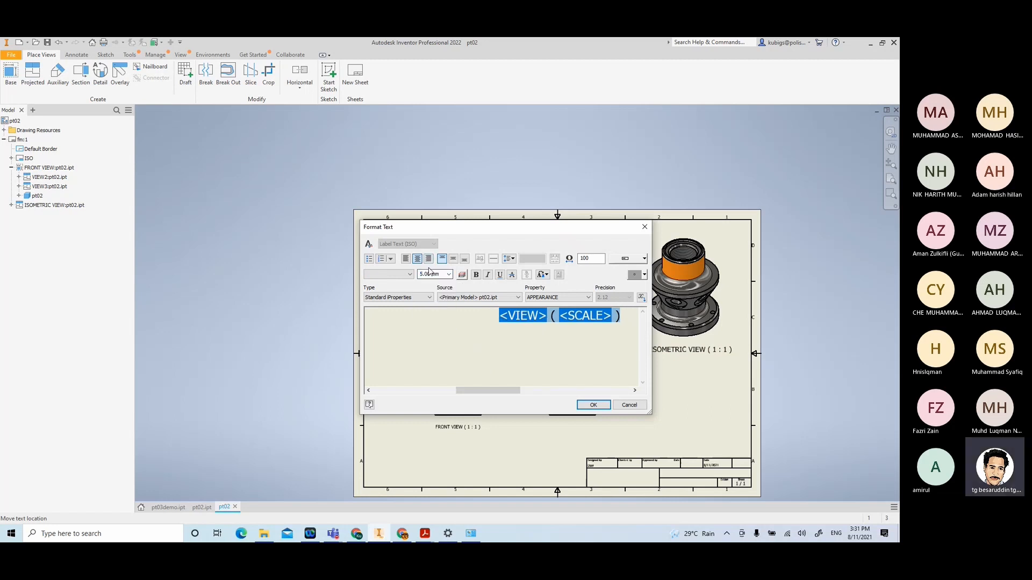
left_click(449, 275)
left_click(430, 284)
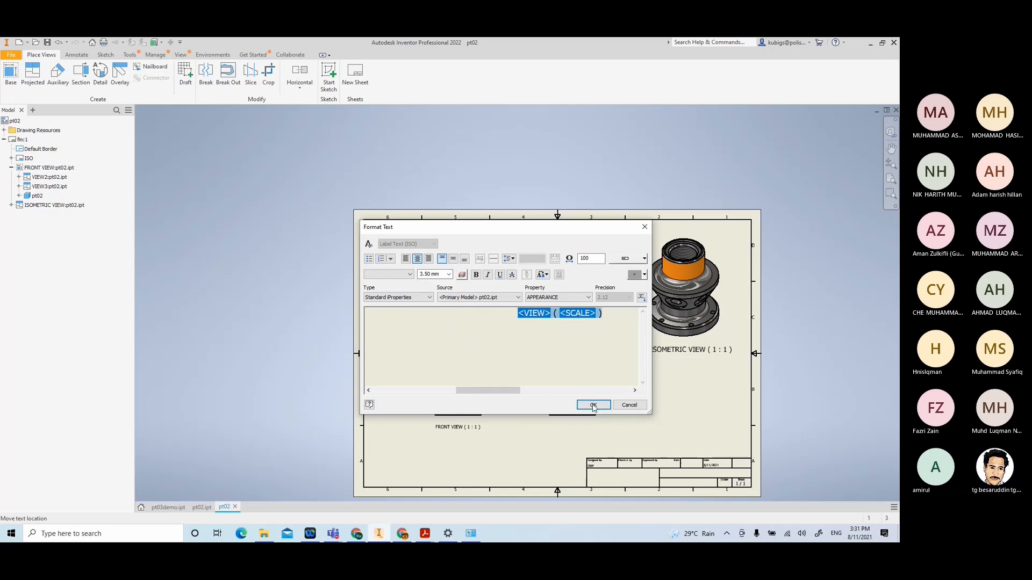
left_click(593, 405)
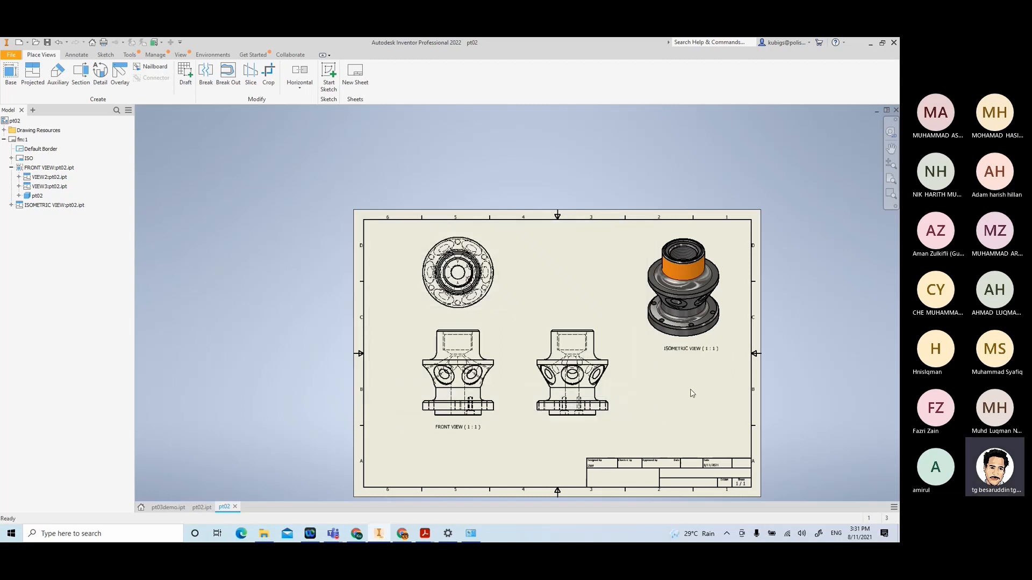
scroll(477, 418, "up", 3)
middle_click_drag(503, 369, 536, 375)
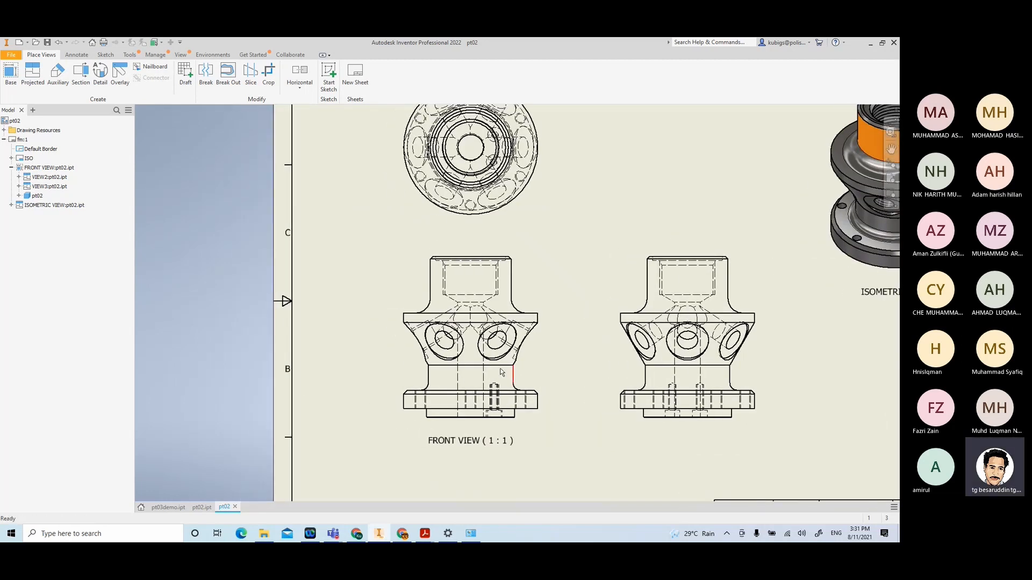
left_click(59, 75)
left_click(540, 365)
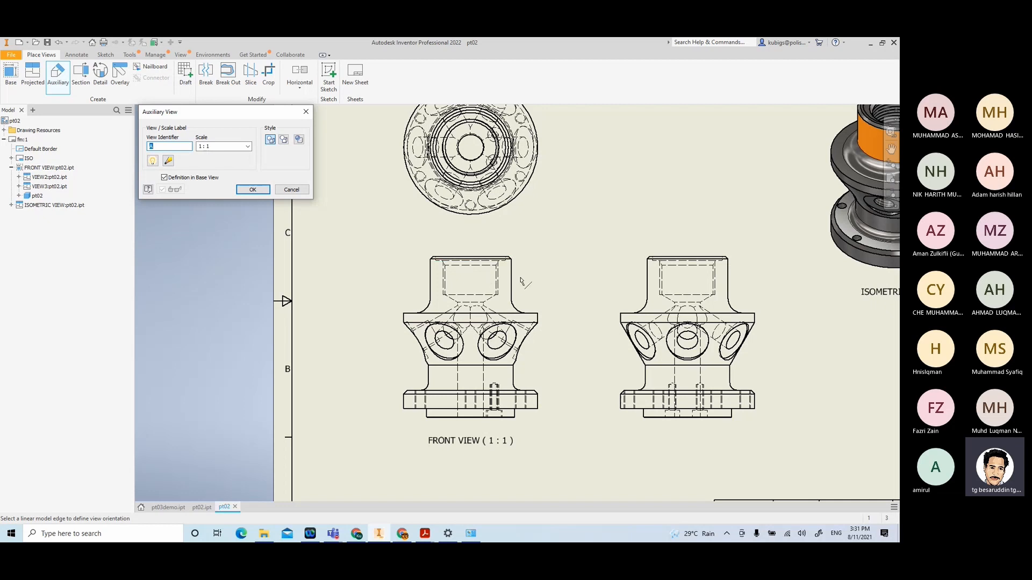
scroll(521, 281, "up", 3)
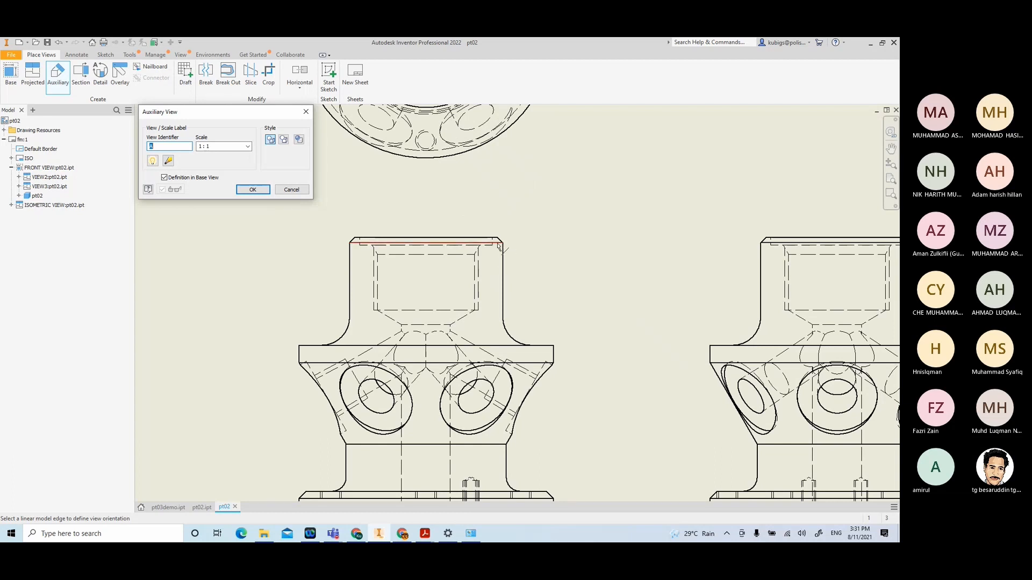
left_click(500, 240)
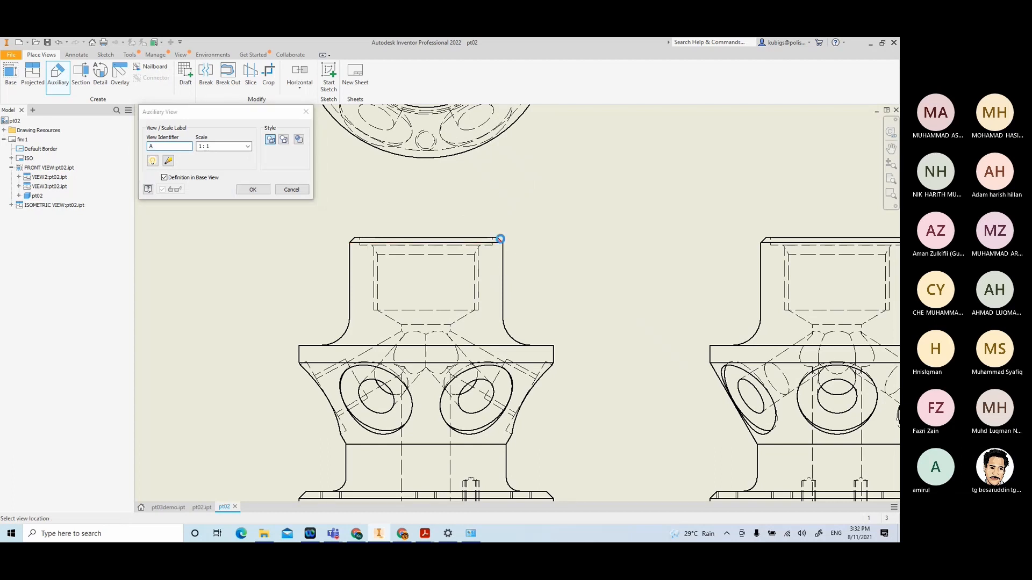
scroll(554, 192, "down", 5)
middle_click_drag(553, 188, 438, 258)
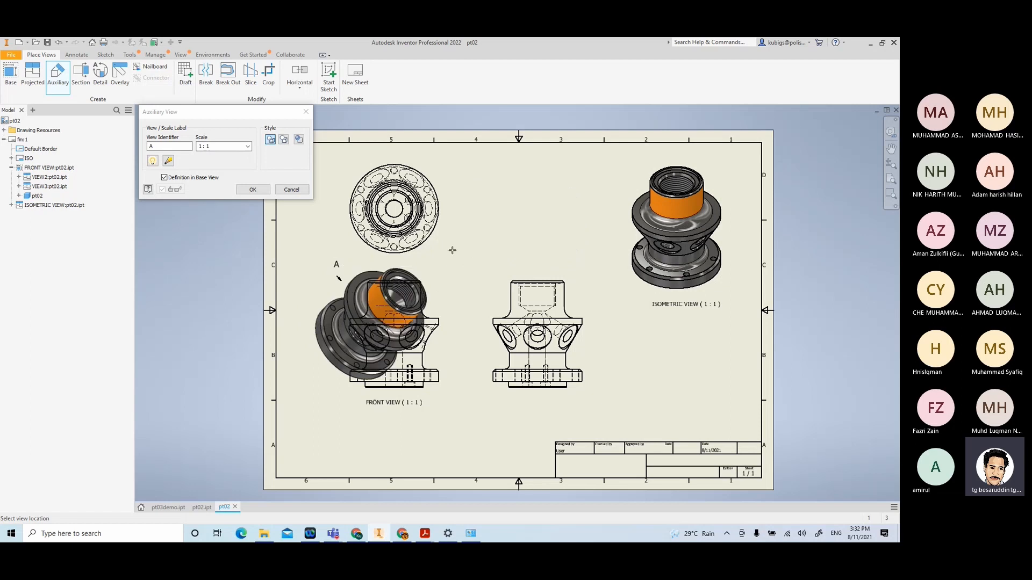
left_click(520, 201)
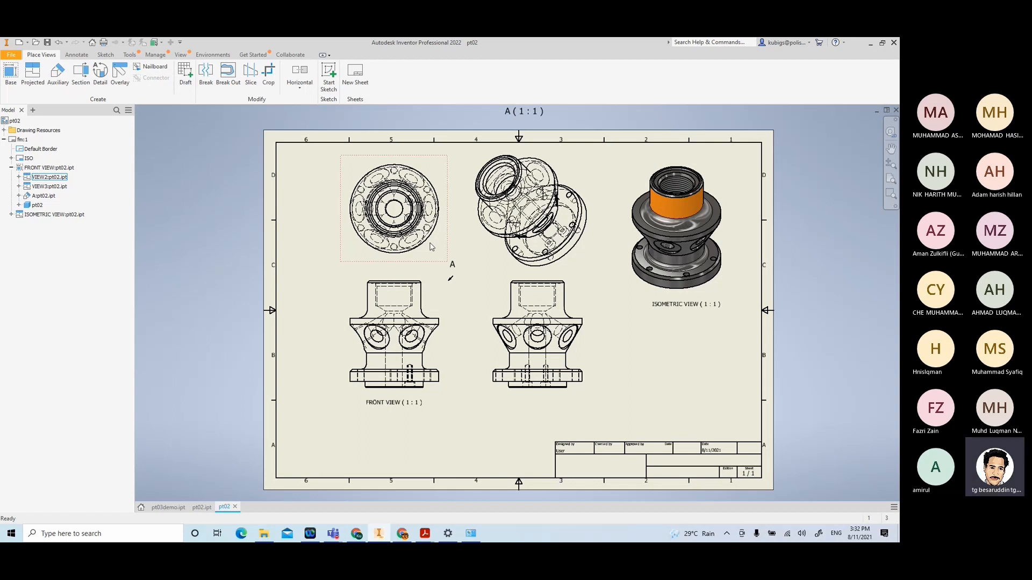
left_click(587, 268)
key("Delete")
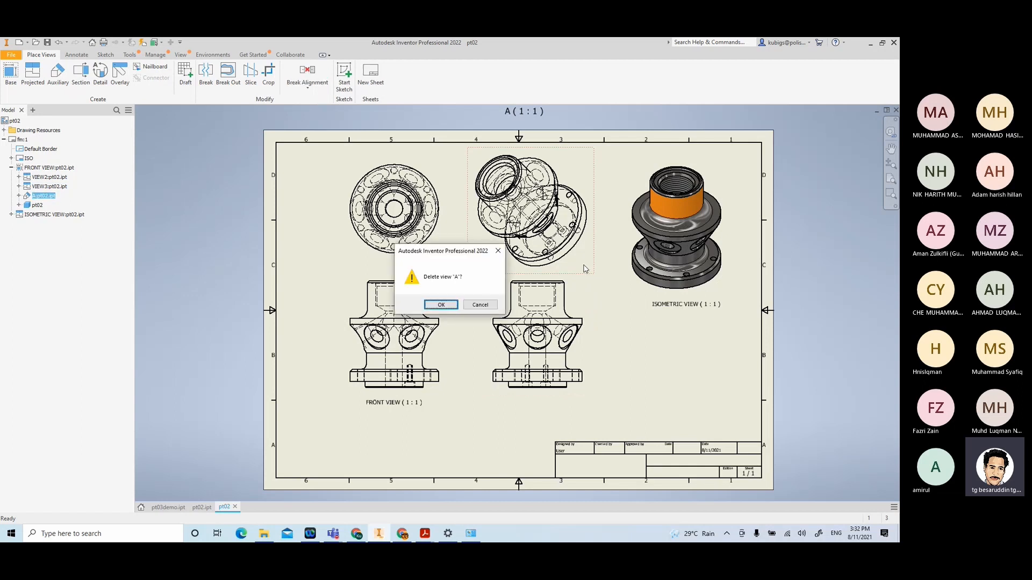
left_click(441, 305)
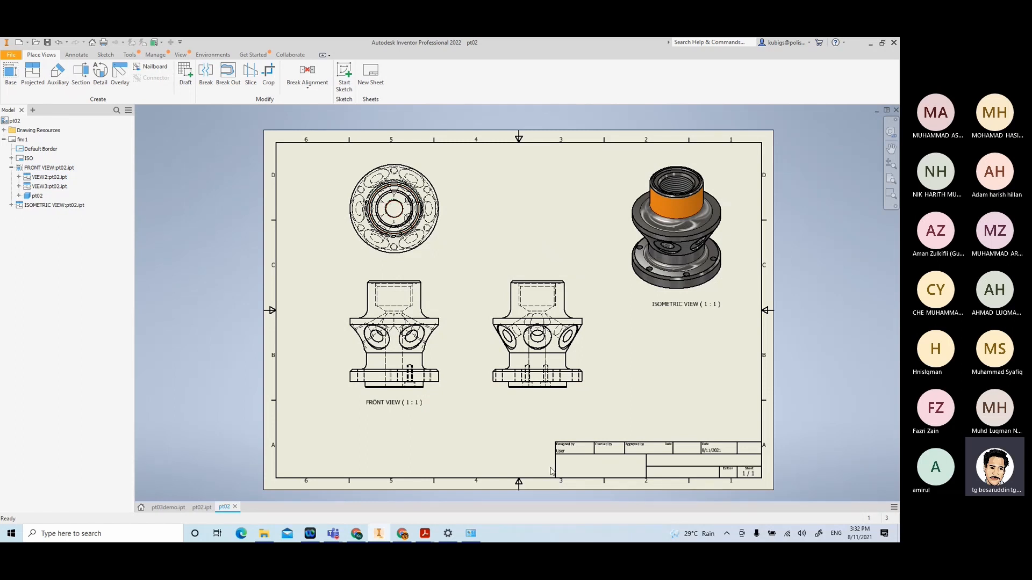
Rename the right-hand view's label to SIDE VIEW
left_click(586, 355)
double_click(585, 354)
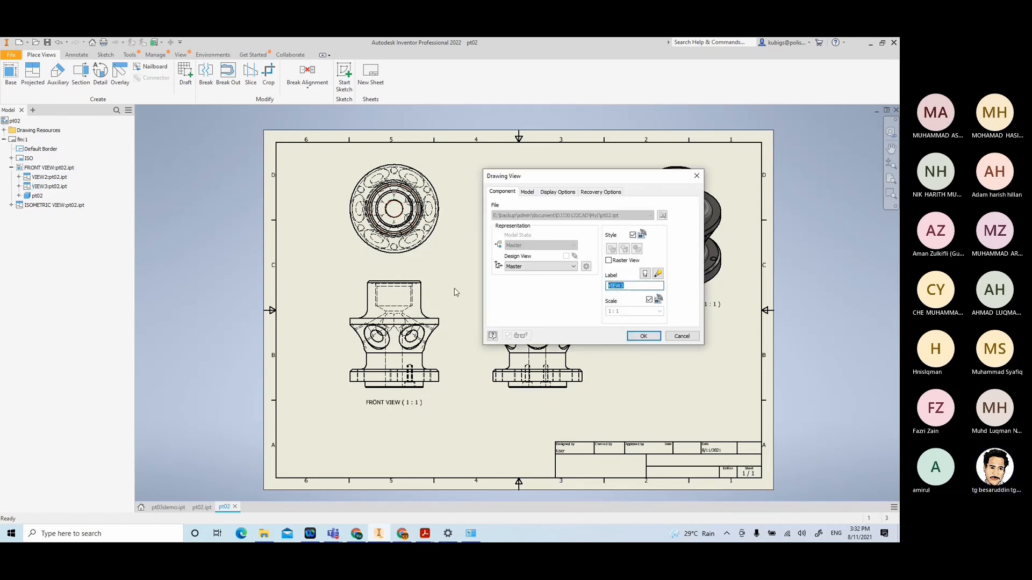
type("SIDE VIEW")
left_click(644, 336)
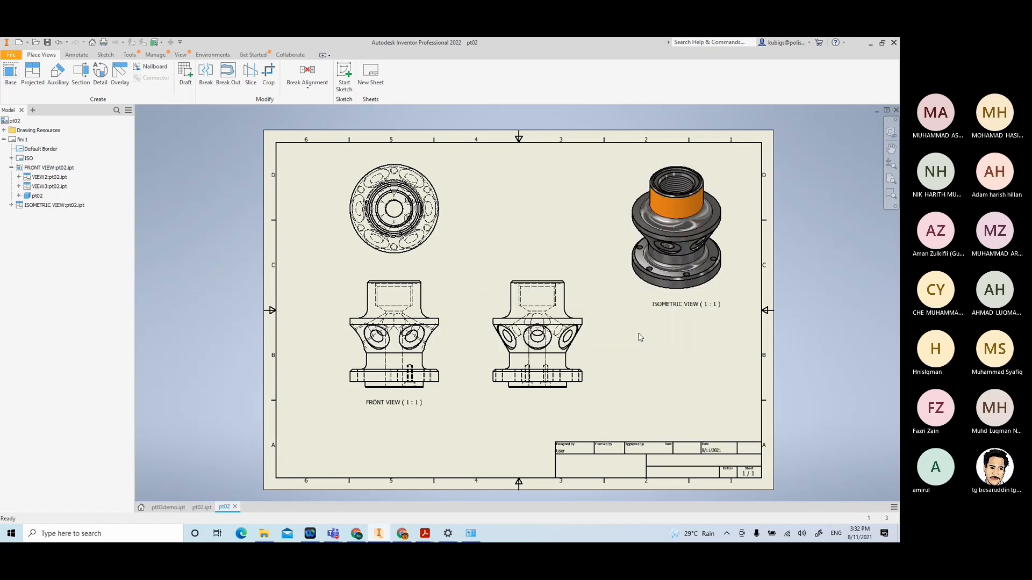
Show the SIDE VIEW ( 1 : 1 ) label and move it below the view
left_click(537, 378)
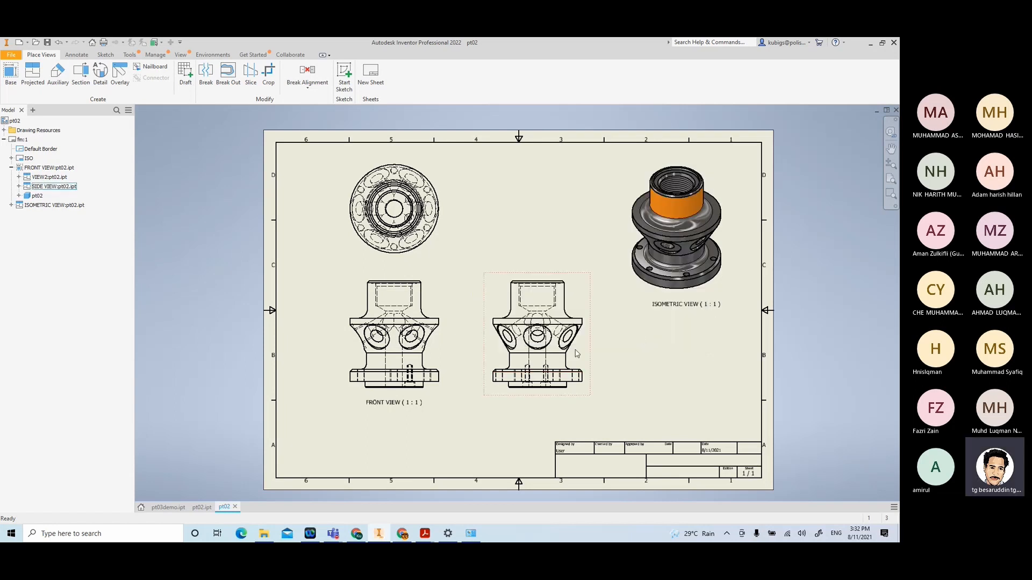
double_click(578, 352)
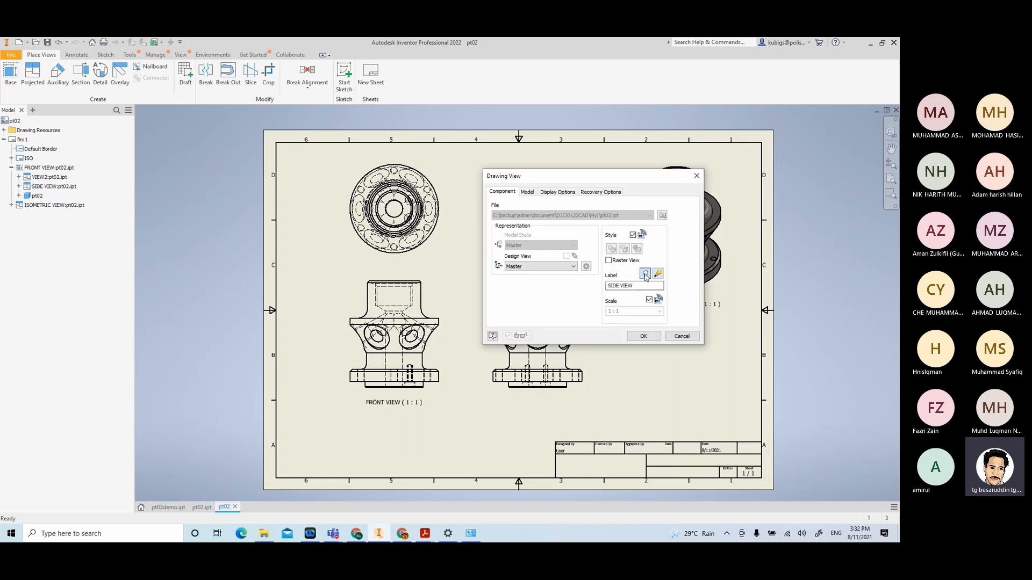
left_click(641, 333)
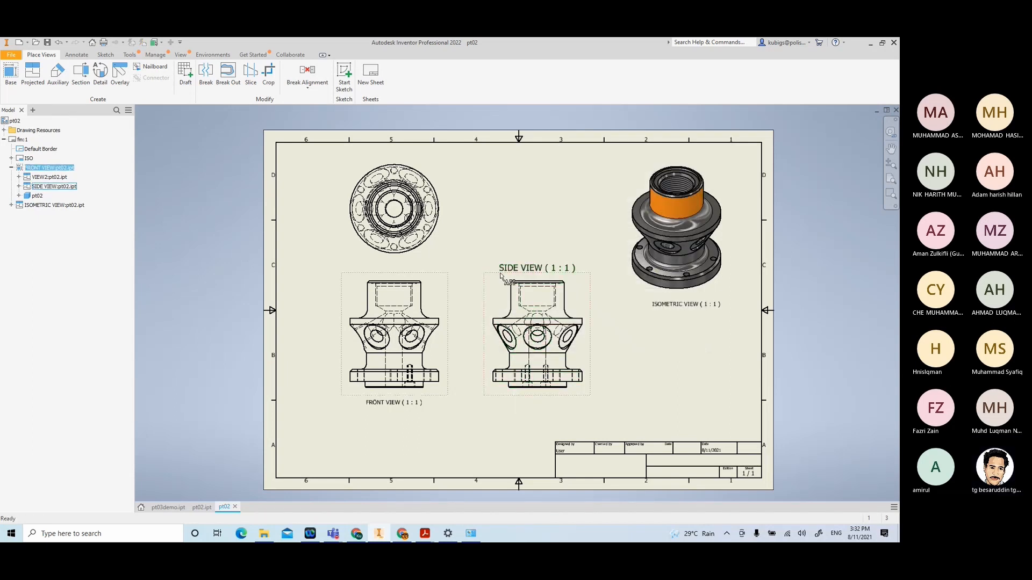
left_click_drag(518, 268, 502, 398)
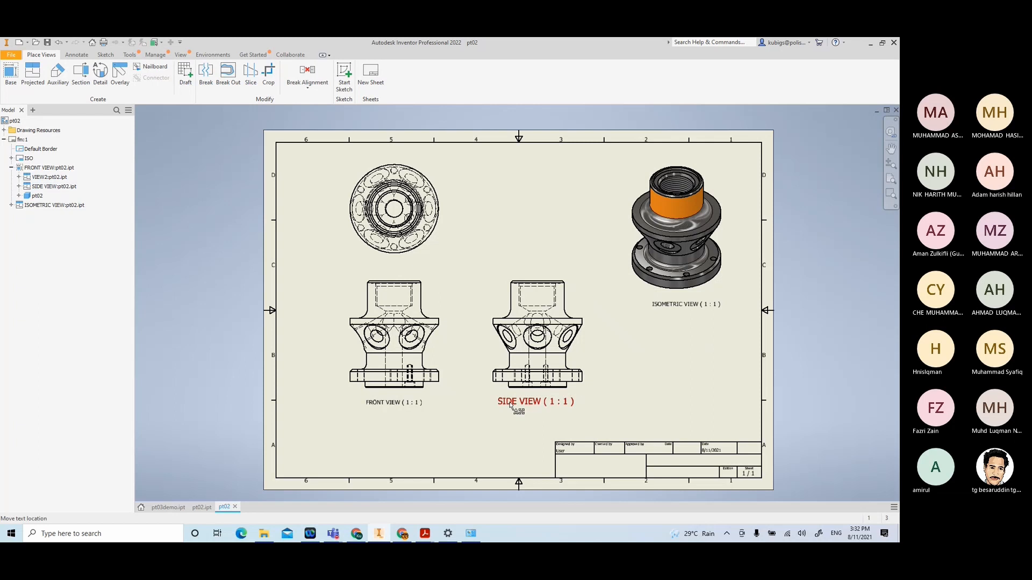
Select the entire SIDE VIEW label text and set its size to 3.50 mm
double_click(526, 404)
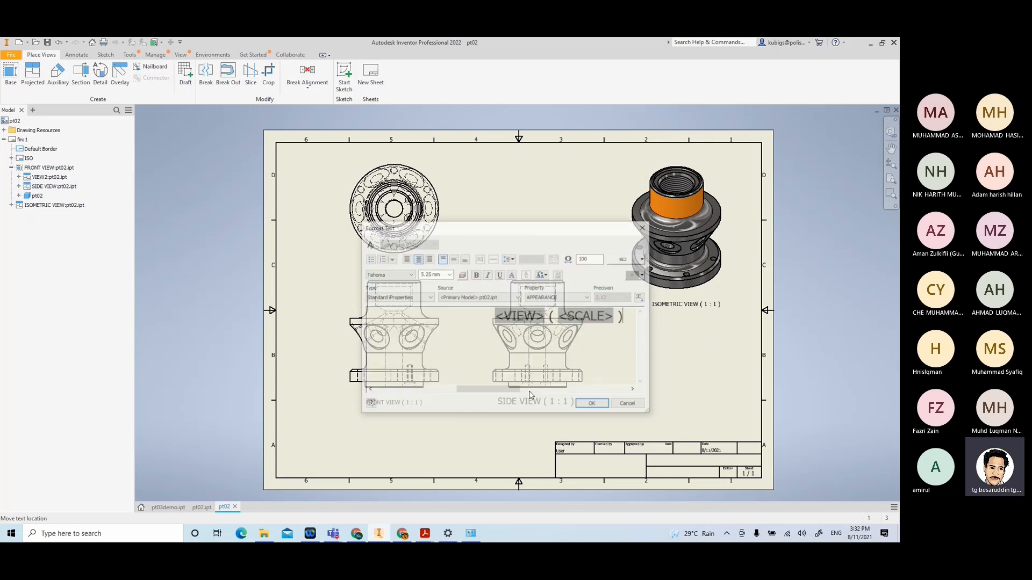
left_click_drag(631, 317, 431, 318)
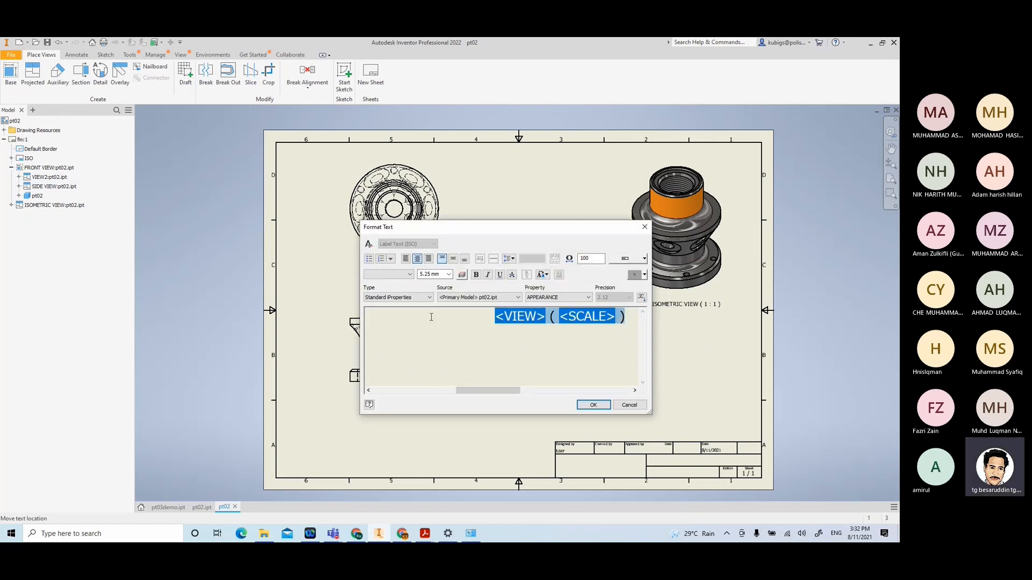
left_click(449, 275)
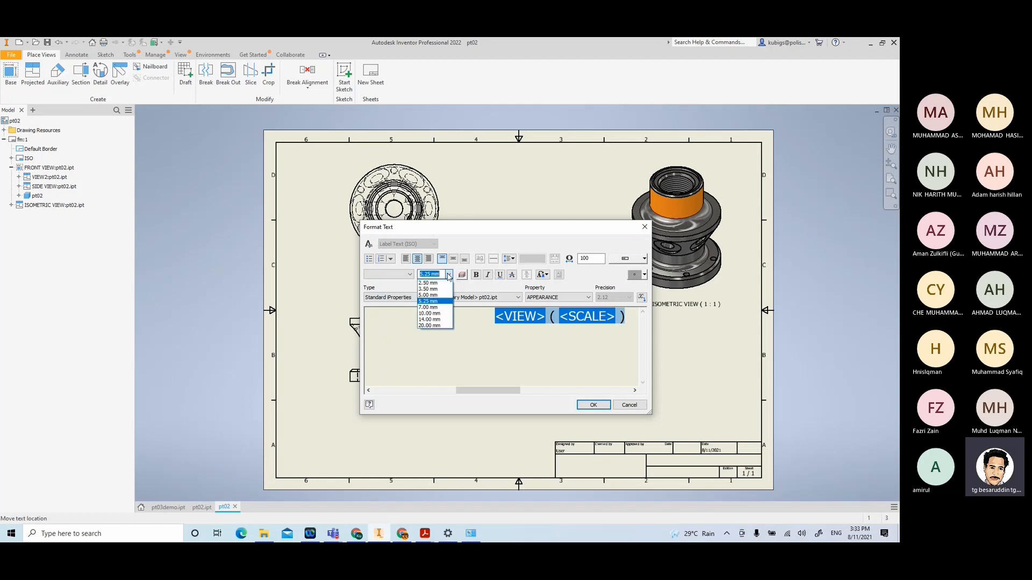
left_click(427, 294)
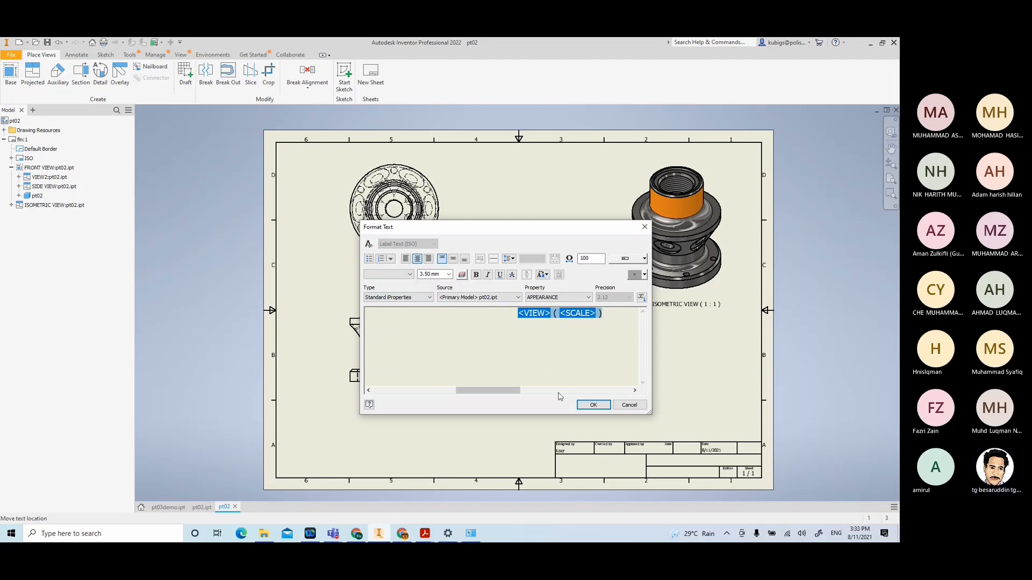
left_click(594, 405)
scroll(436, 416, "up", 3)
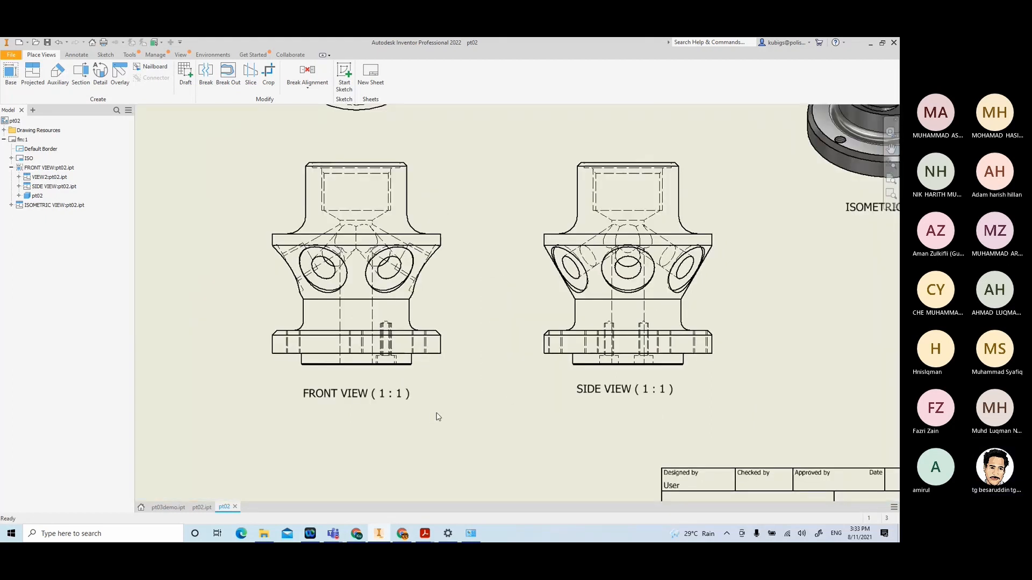
middle_click_drag(452, 406, 515, 436)
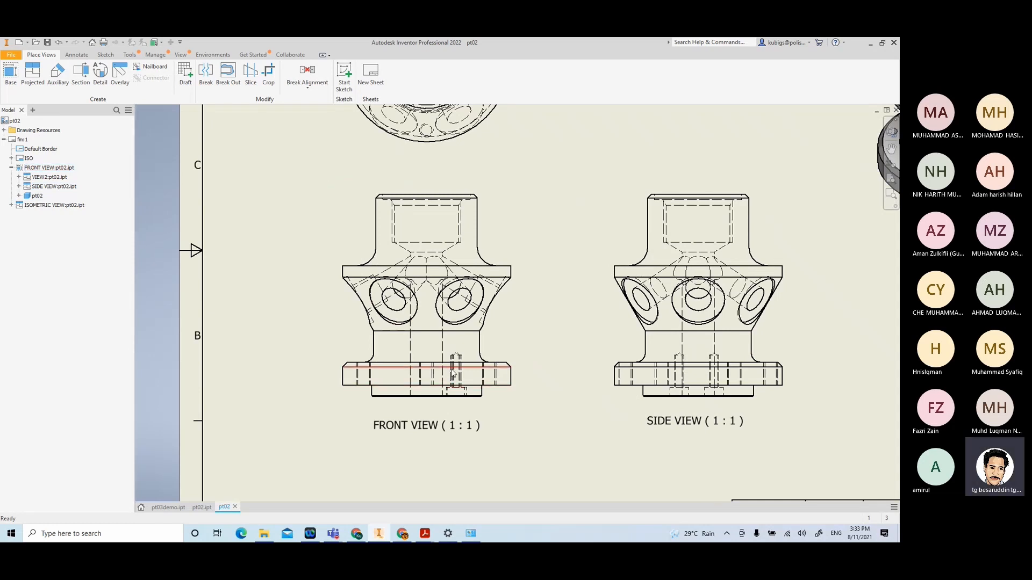
scroll(679, 210, "down", 3)
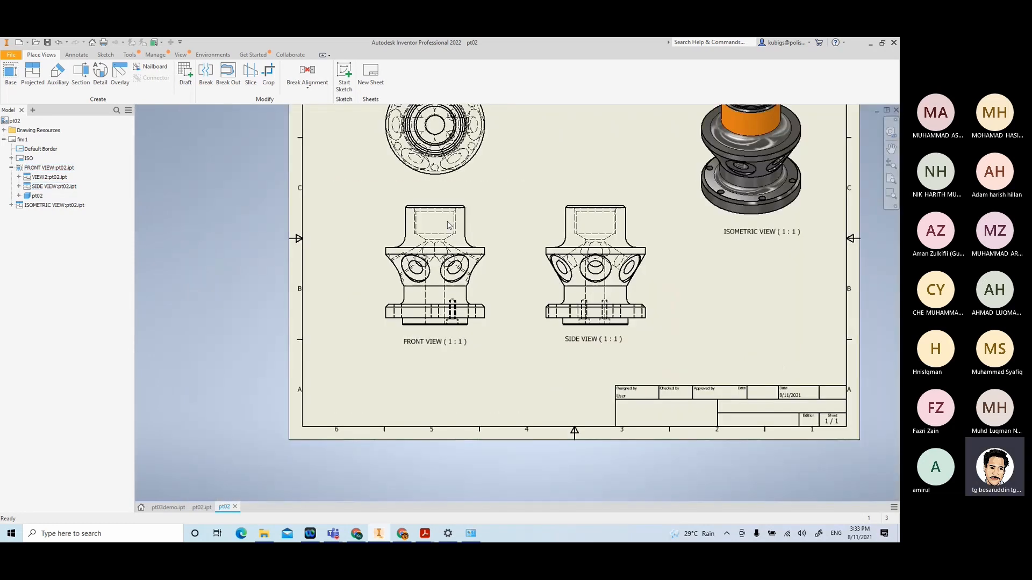
scroll(501, 188, "down", 1)
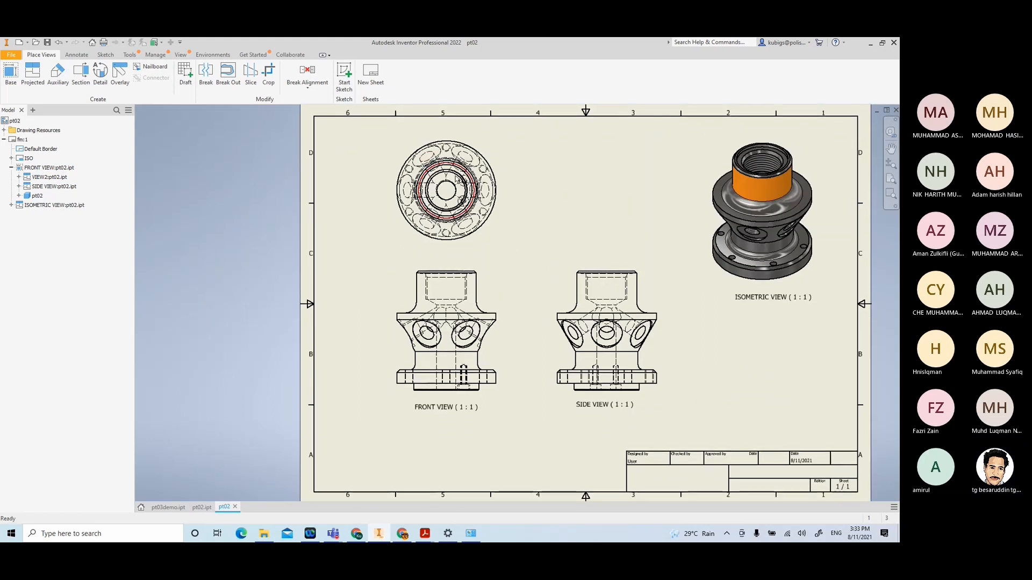
scroll(515, 348, "down", 3)
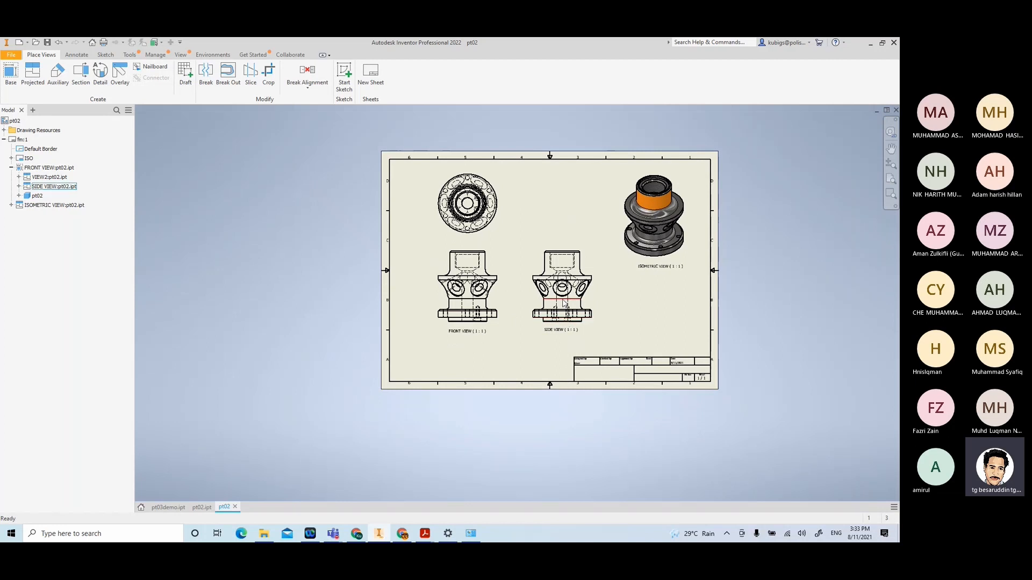
scroll(562, 297, "up", 2)
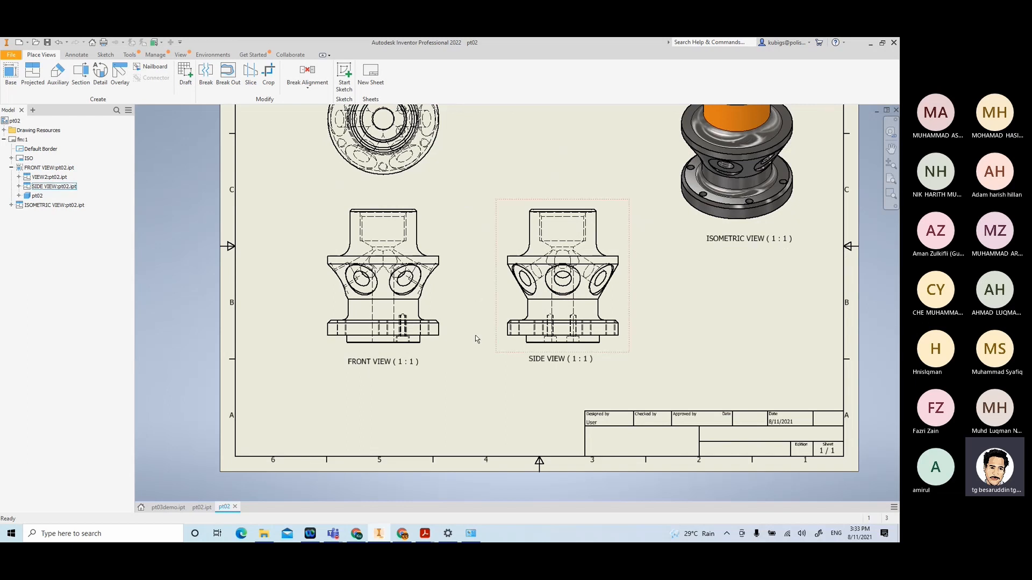
Delete the side view from the drawing sheet
left_click(621, 307)
key("Delete")
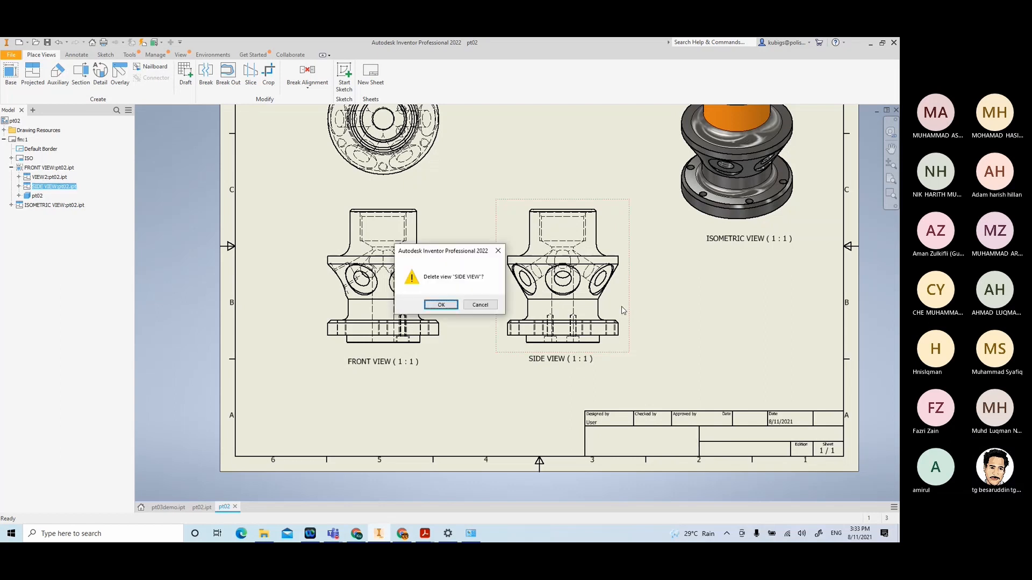
left_click(440, 305)
Zoom in on the front view and begin a new section view
middle_click_drag(489, 275, 530, 283)
scroll(531, 345, "down", 4)
middle_click_drag(502, 317, 615, 357)
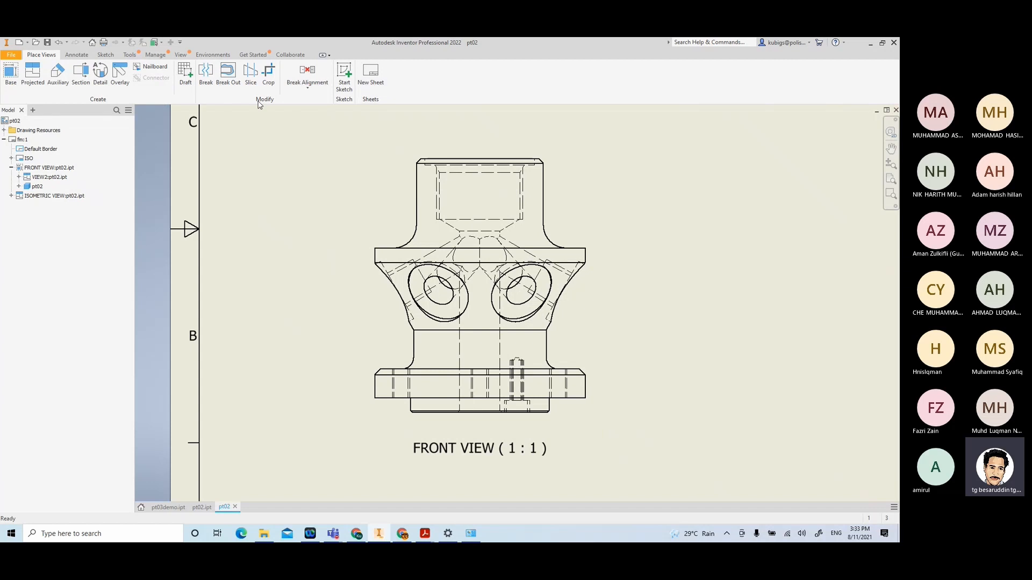
left_click(81, 74)
Cut section B-B vertically from the front view's top to bottom edge and place it to the right
left_click(589, 418)
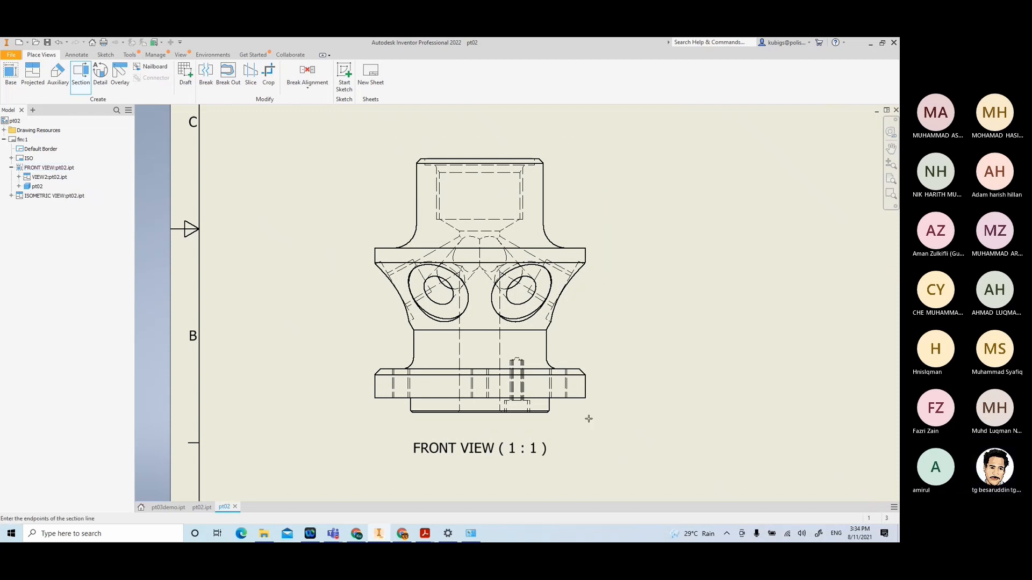
left_click(480, 160)
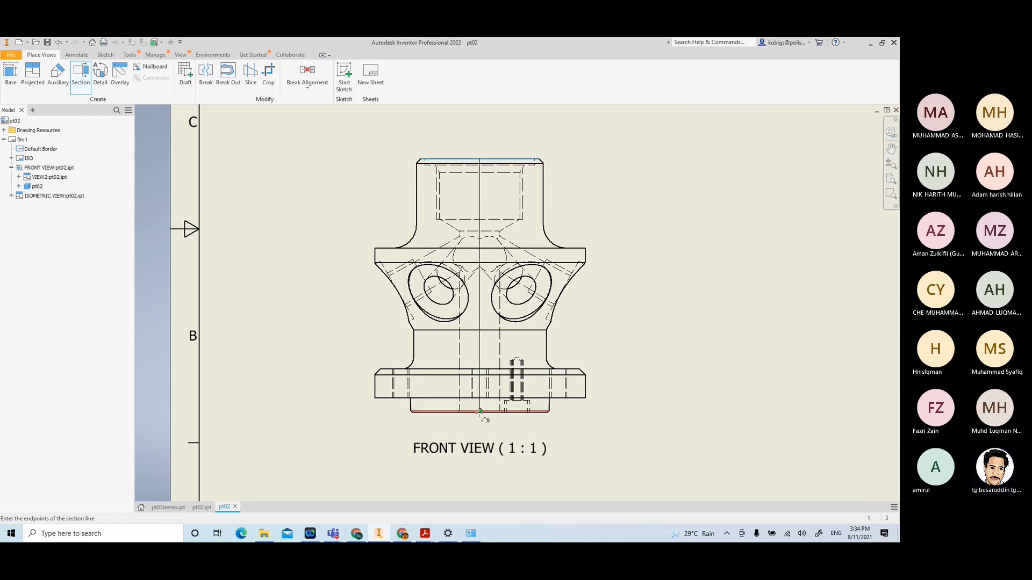
scroll(481, 423, "up", 3)
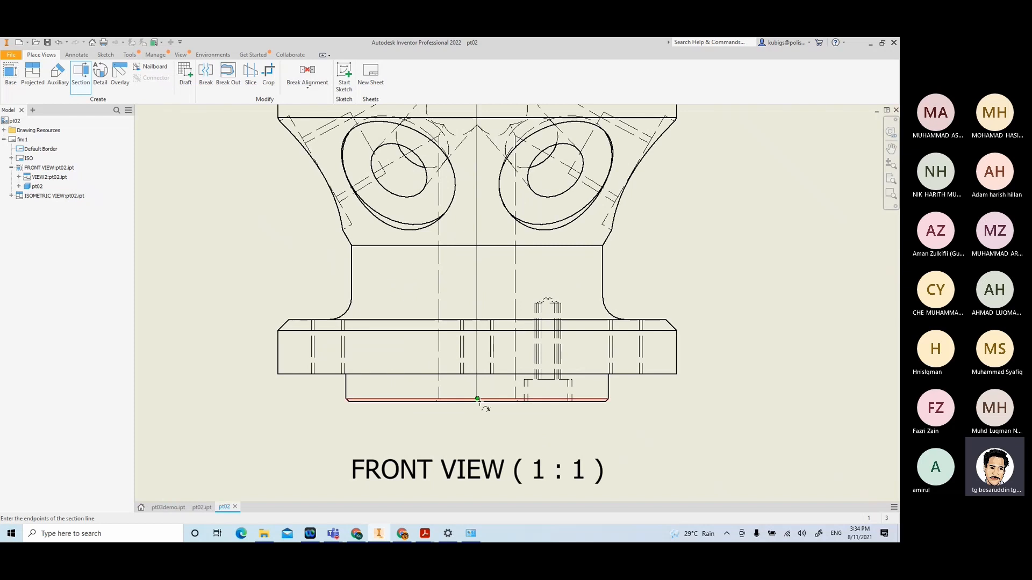
left_click(478, 401)
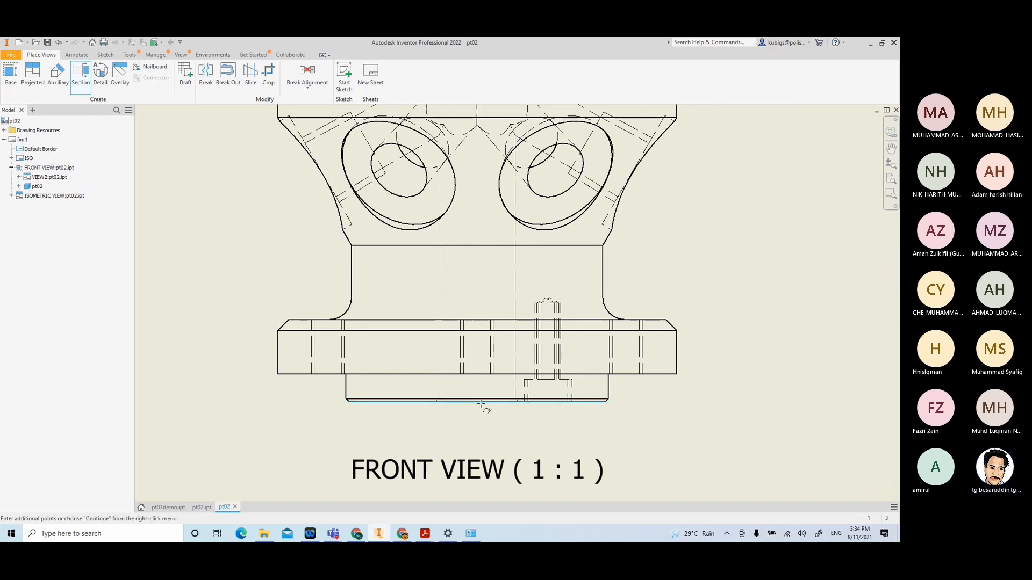
scroll(481, 404, "down", 5)
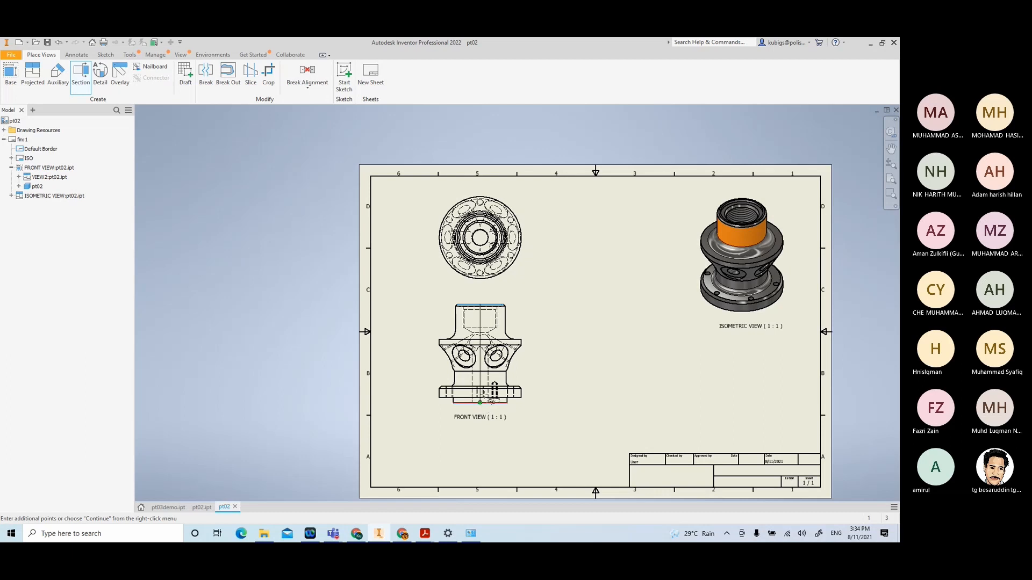
right_click(572, 339)
left_click(616, 340)
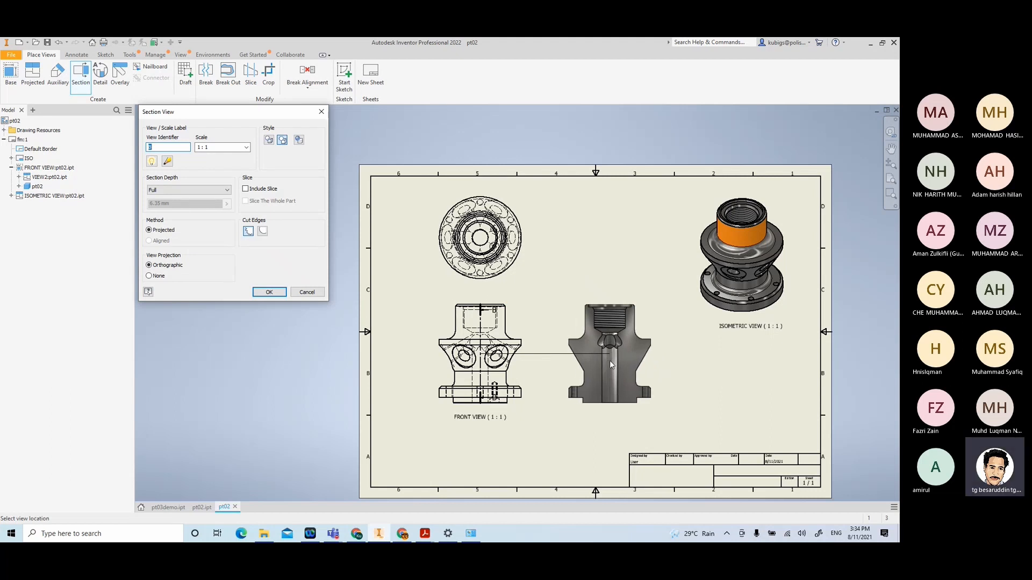
left_click(610, 361)
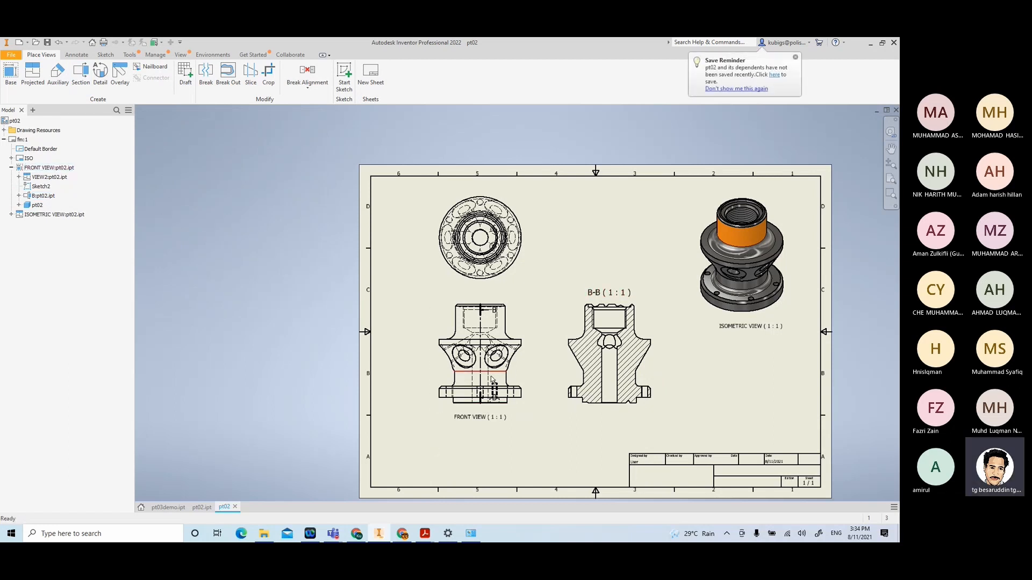
Move the B section labels above and below the front view
scroll(490, 349, "up", 3)
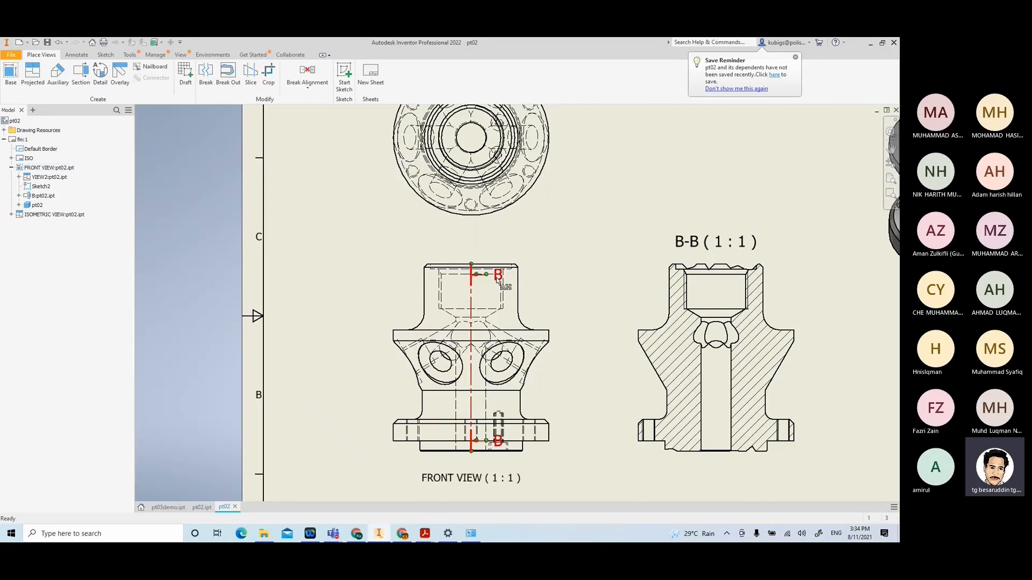
left_click_drag(497, 275, 472, 284)
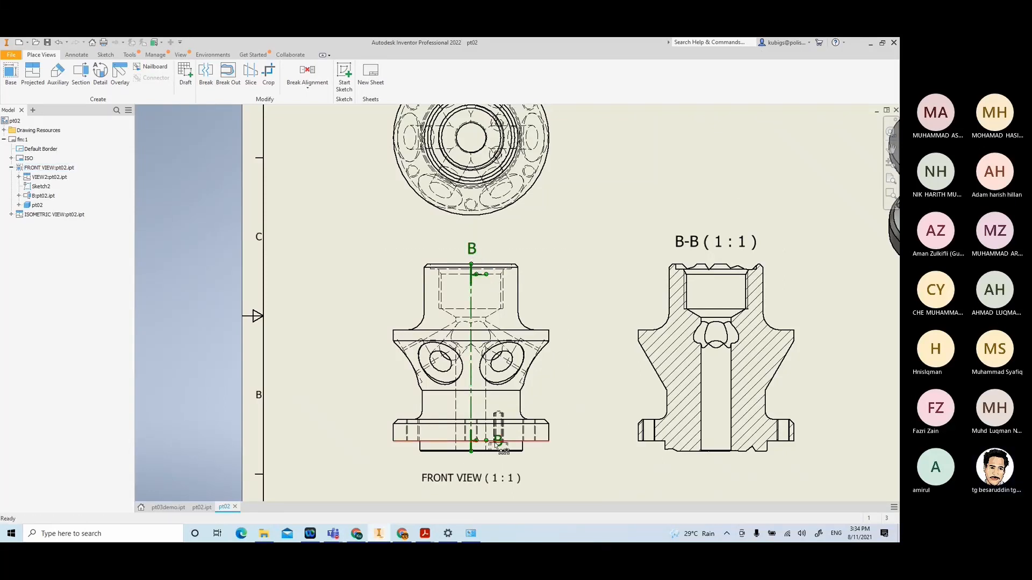
left_click_drag(500, 445, 472, 464)
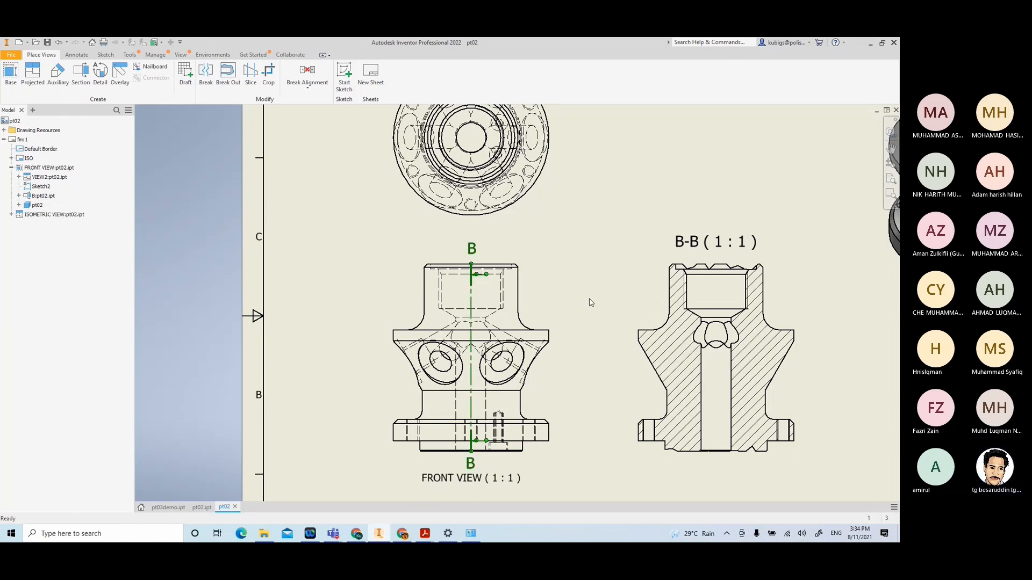
scroll(609, 293, "down", 3)
middle_click_drag(599, 335, 555, 297)
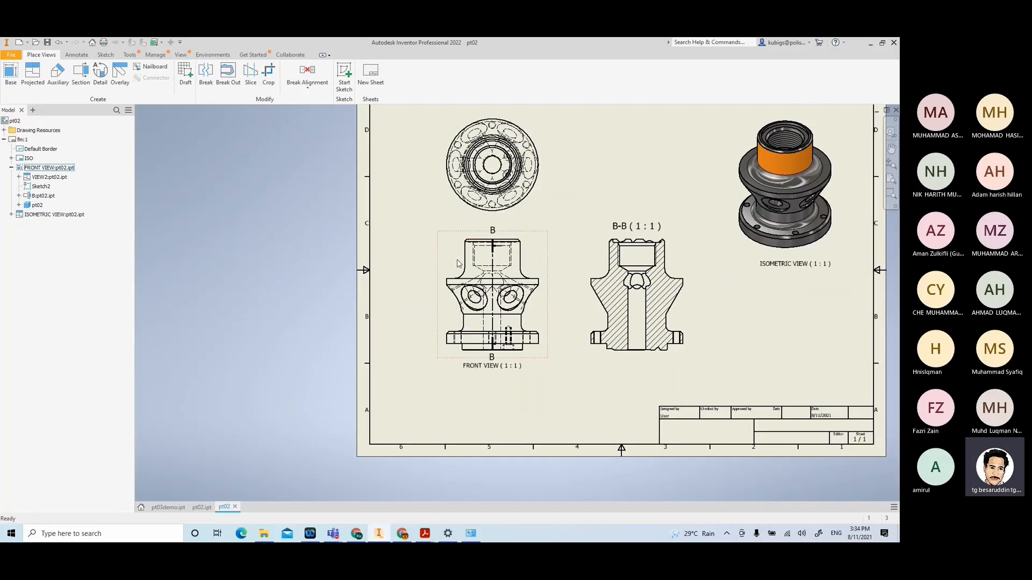
Remove section view B-B and its cut line, then bring up the Annotate tools
left_click_drag(493, 305, 495, 308)
right_click(679, 309)
key("Escape")
left_click(679, 307)
key("Delete")
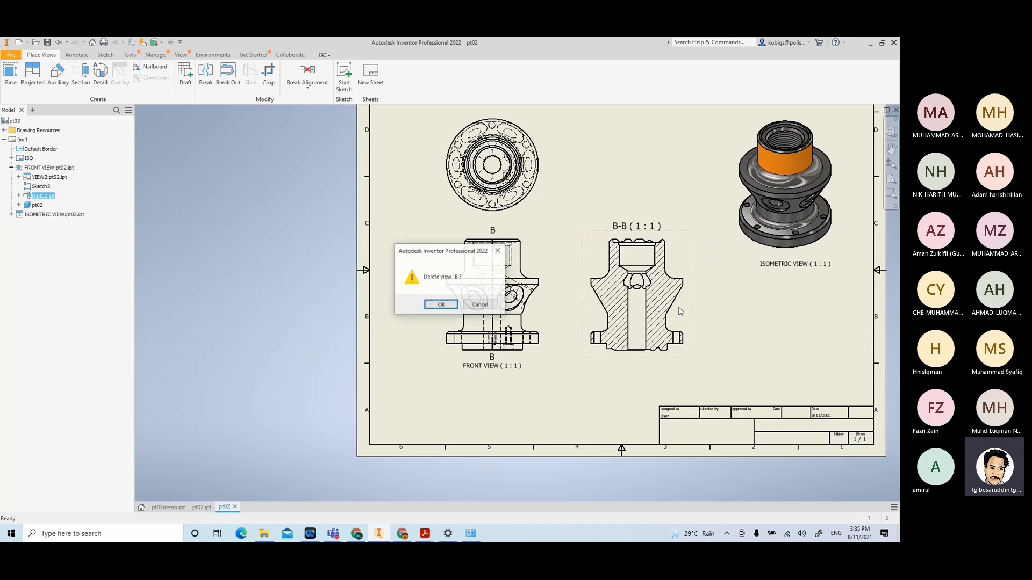
left_click(439, 305)
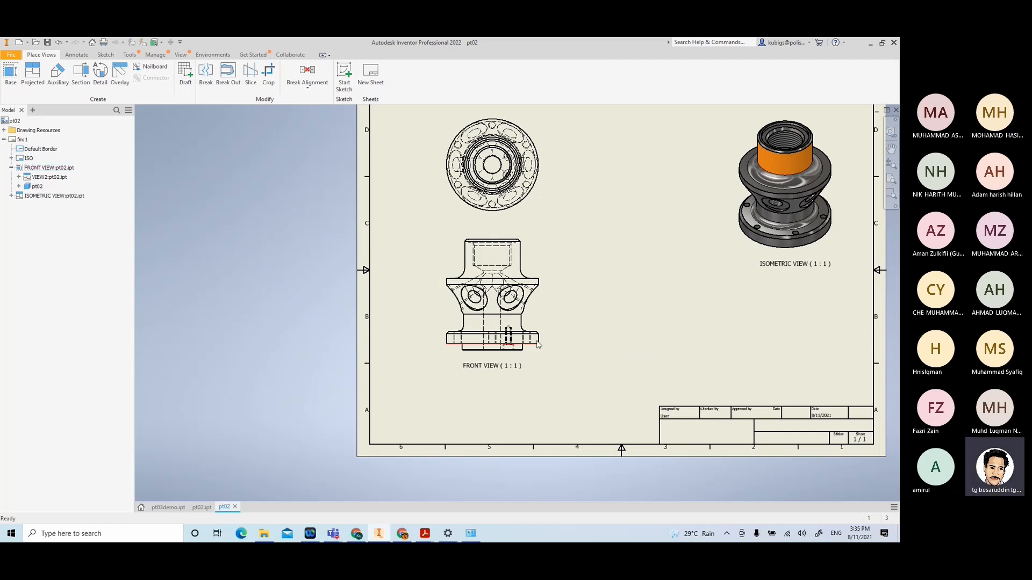
left_click(76, 57)
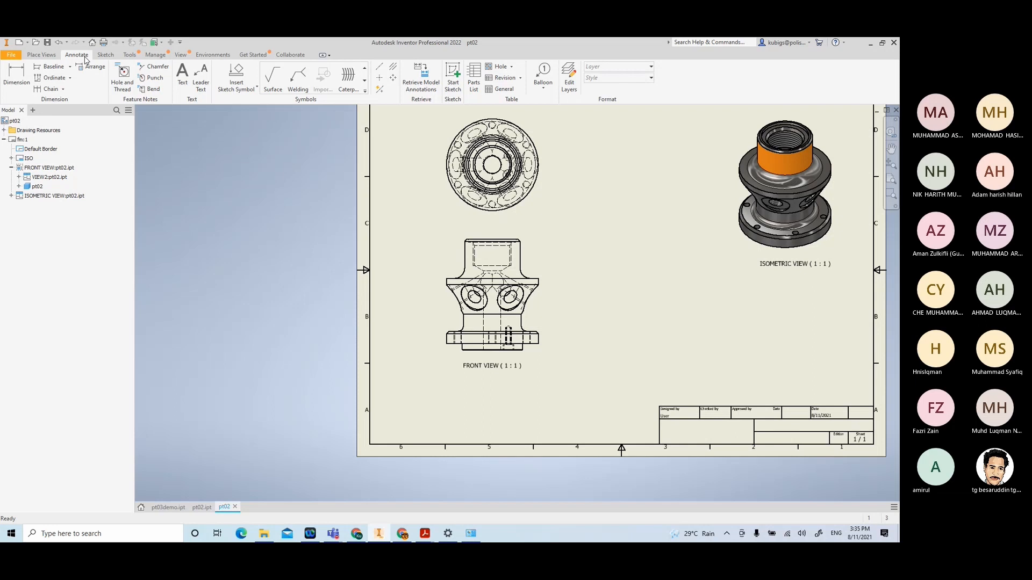
Add a vertical centerline on the front view from its top edge to its bottom edge
left_click(379, 68)
scroll(522, 287, "up", 3)
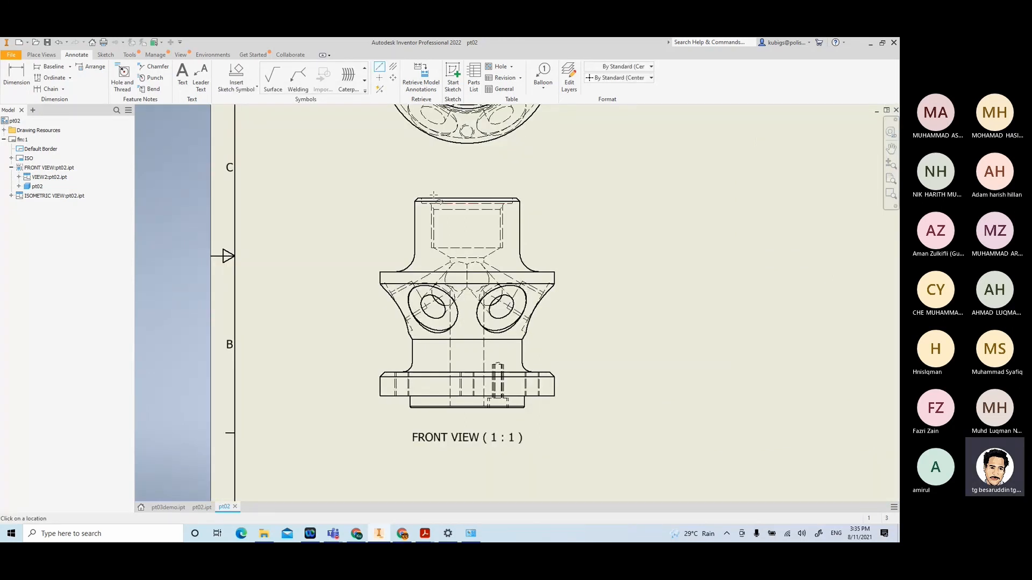
left_click(467, 199)
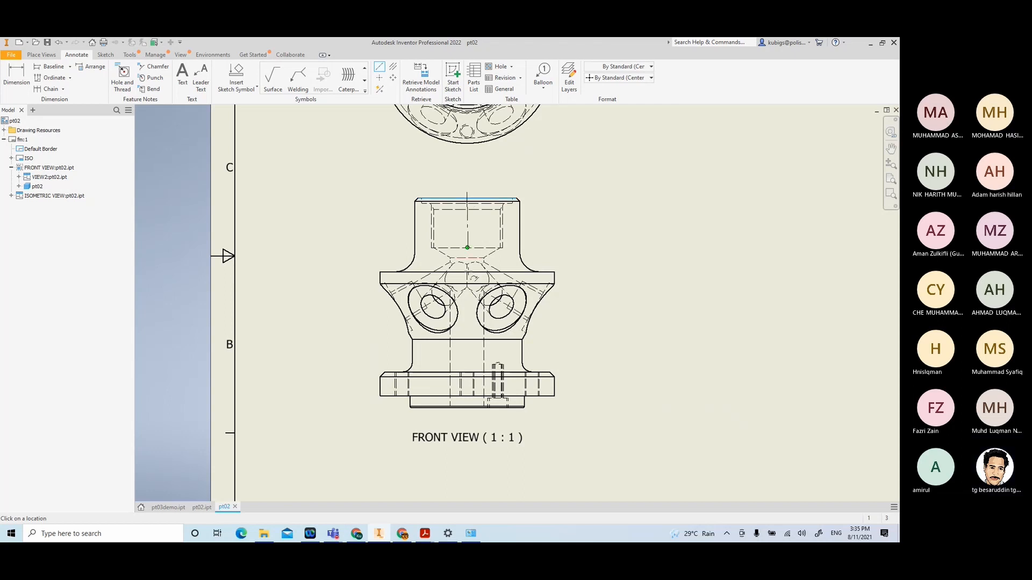
left_click(468, 408)
right_click(668, 339)
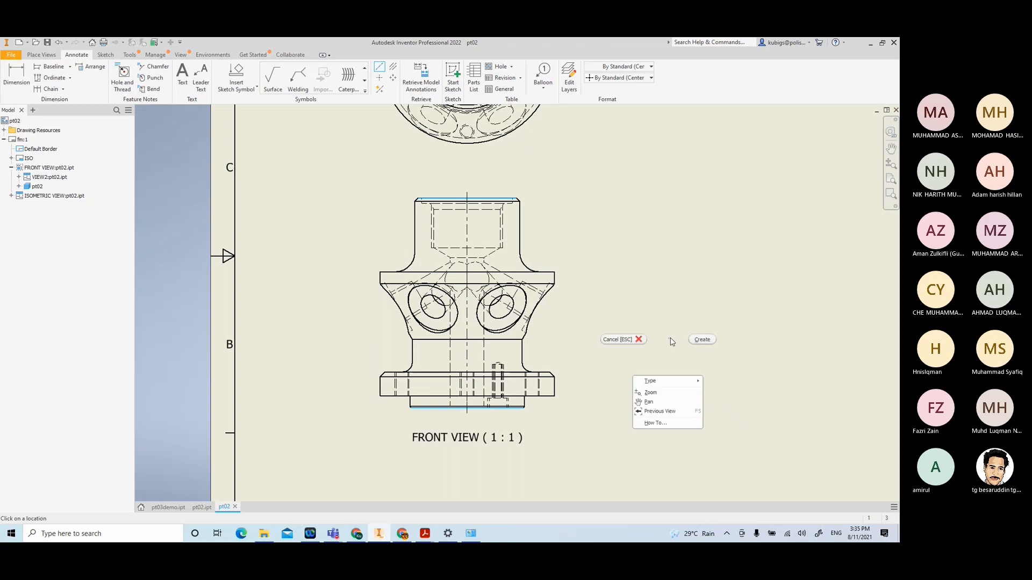
left_click(697, 339)
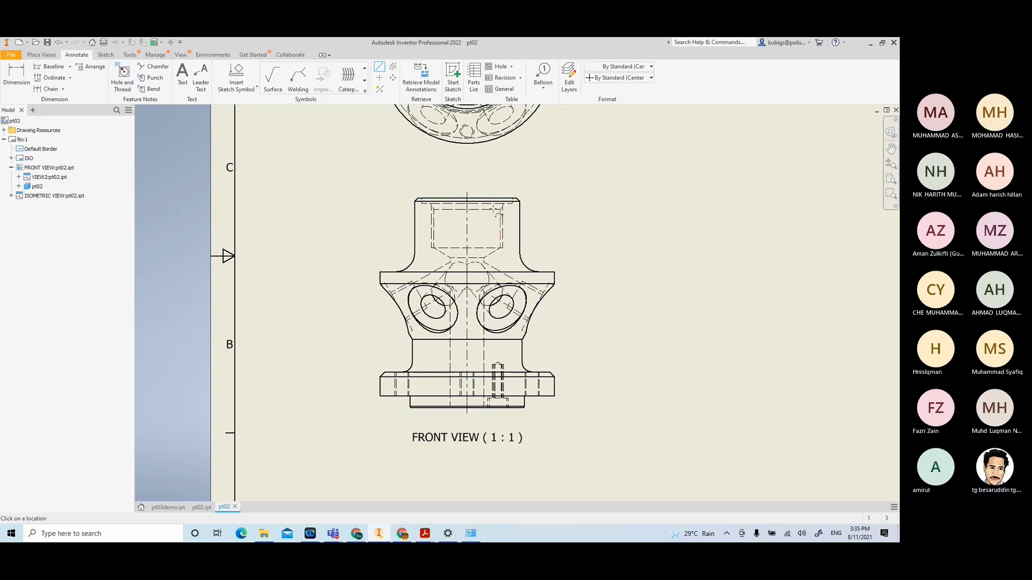
right_click(590, 168)
left_click(553, 167)
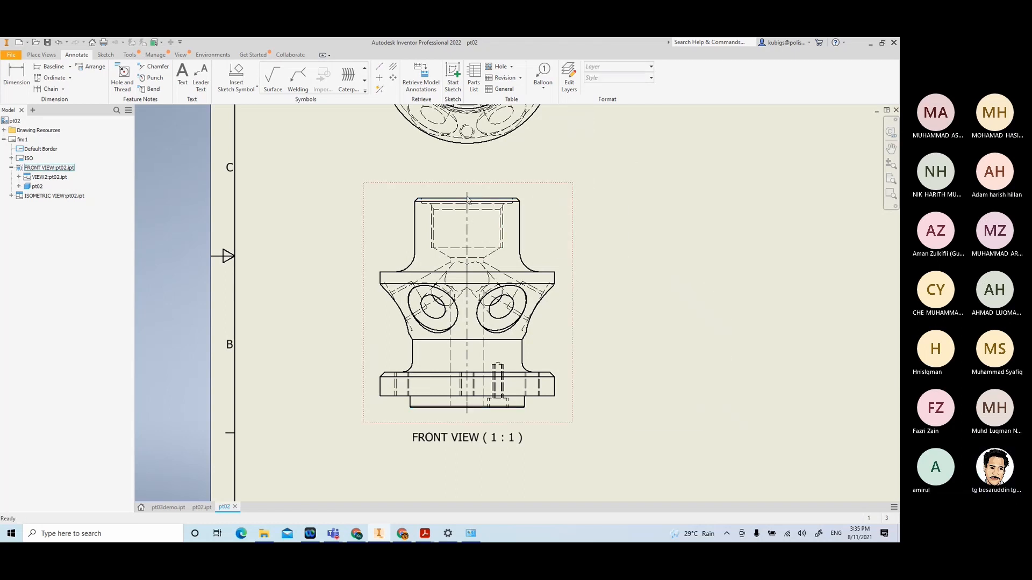
Extend the centerline above the part and move the FRONT VIEW label lower
left_click(468, 194)
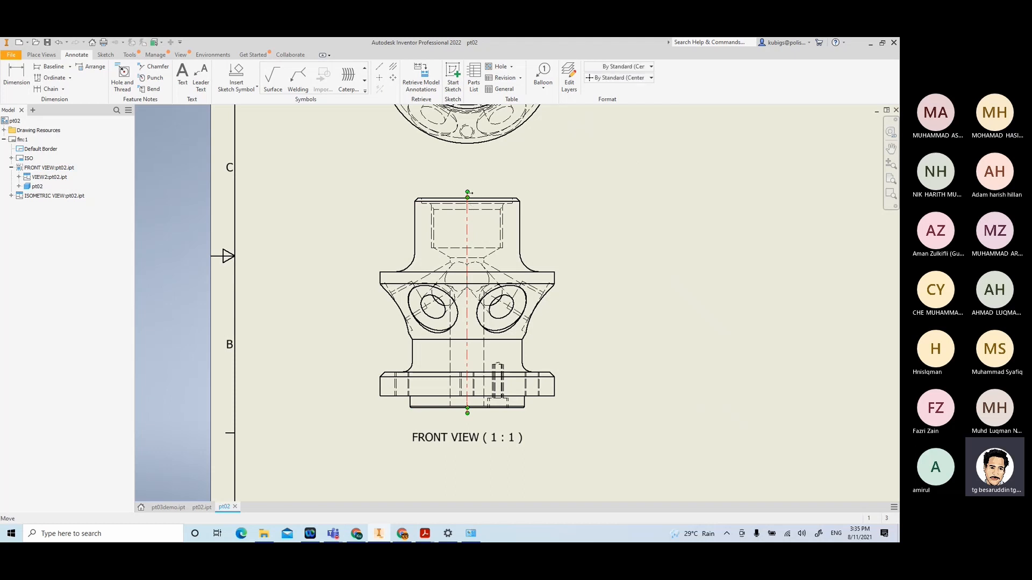
left_click_drag(468, 191, 466, 176)
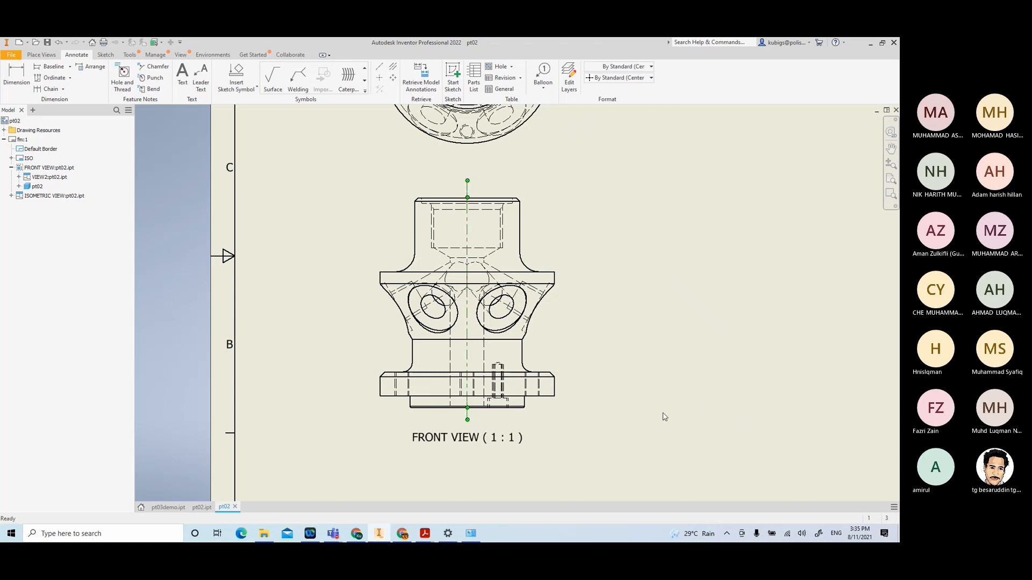
right_click(666, 386)
left_click(598, 235)
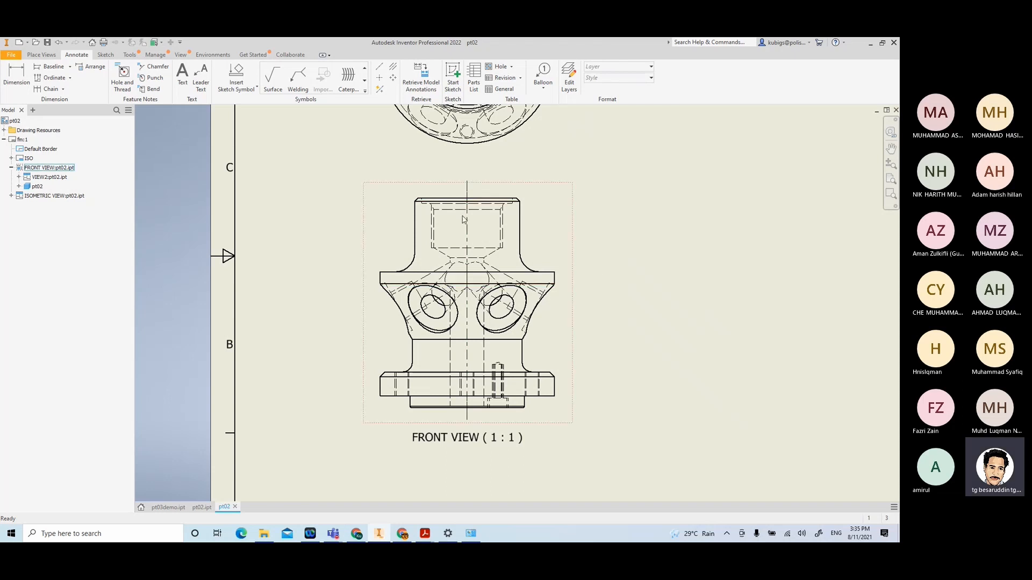
scroll(508, 427, "up", 3)
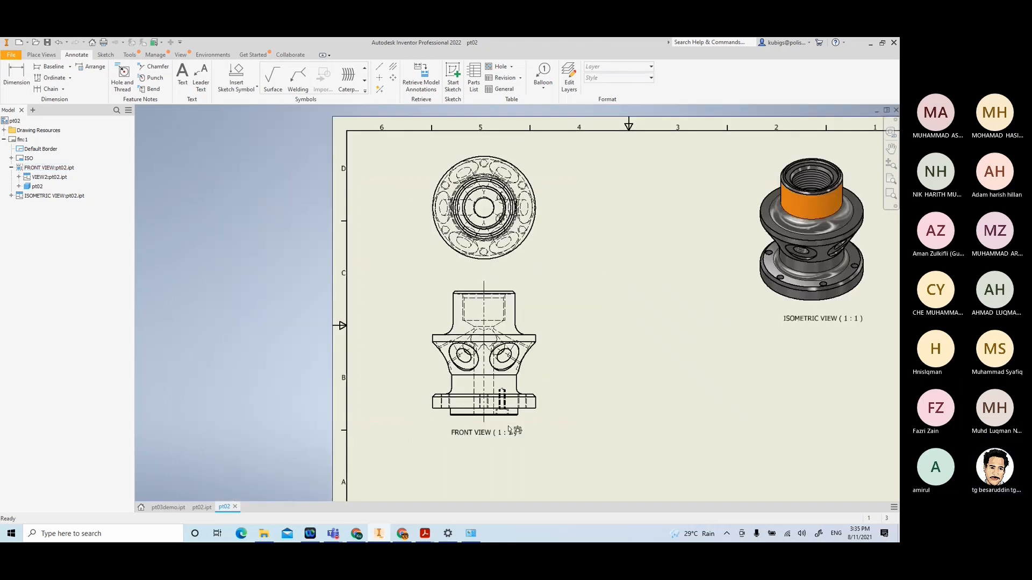
left_click_drag(475, 434, 475, 451)
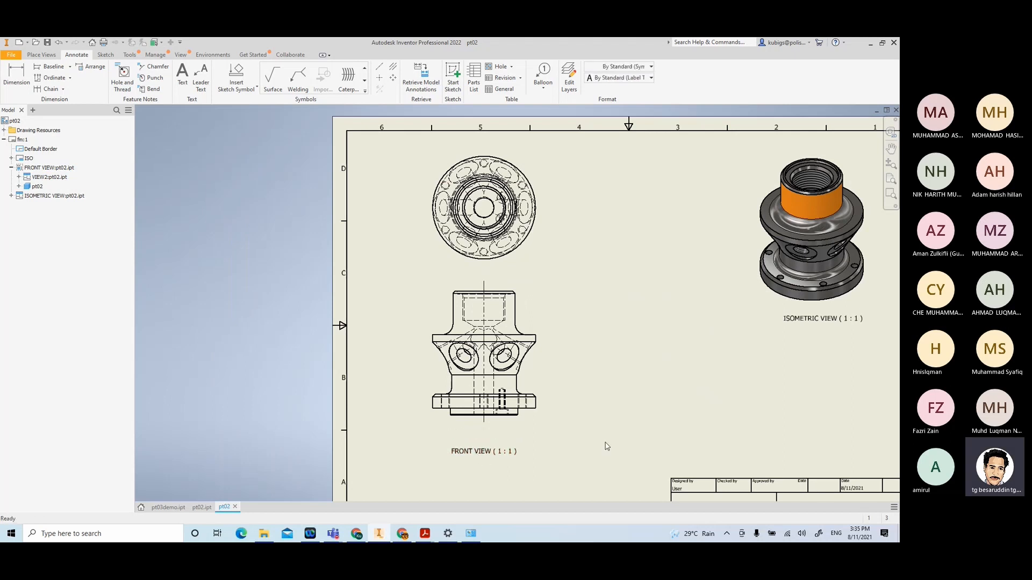
Cut section C-C vertically through the front view's centre and place it to the right
left_click(34, 56)
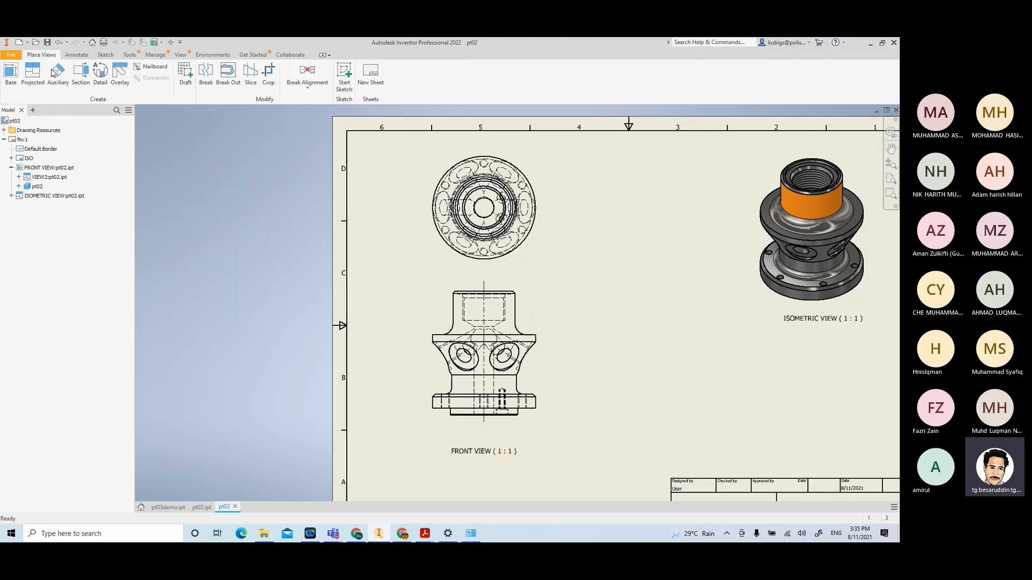
left_click(81, 75)
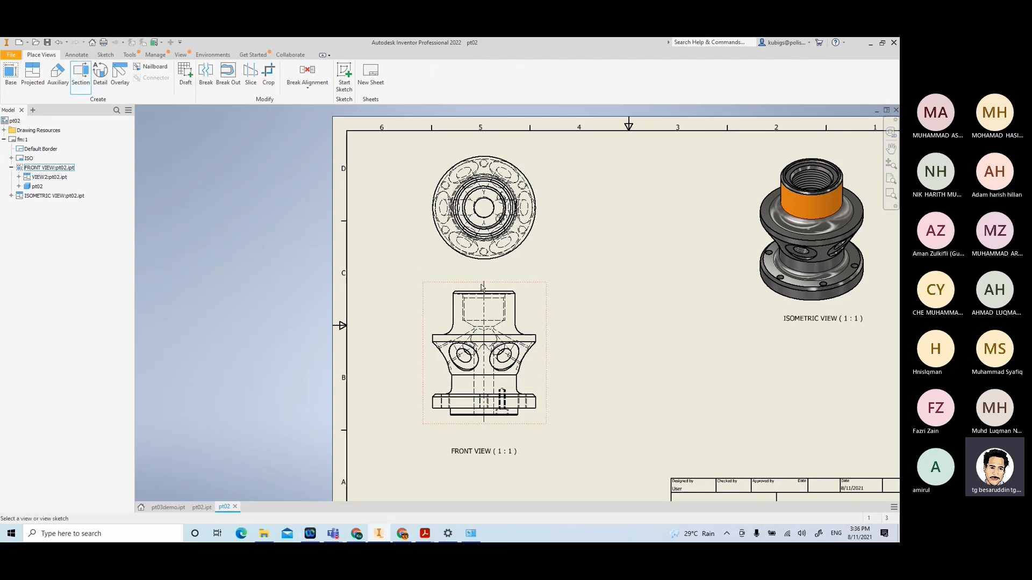
scroll(482, 287, "down", 3)
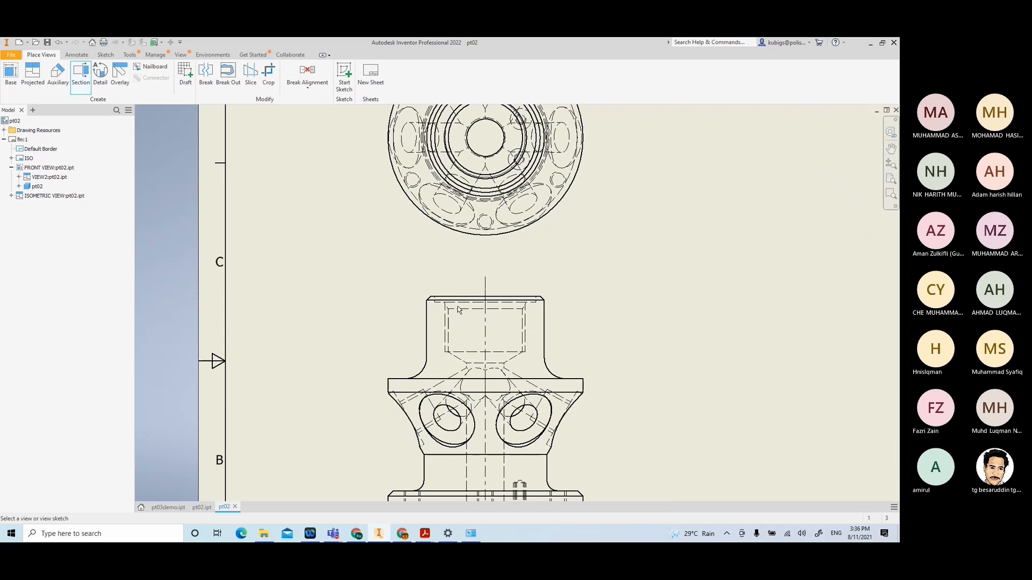
scroll(402, 350, "up", 3)
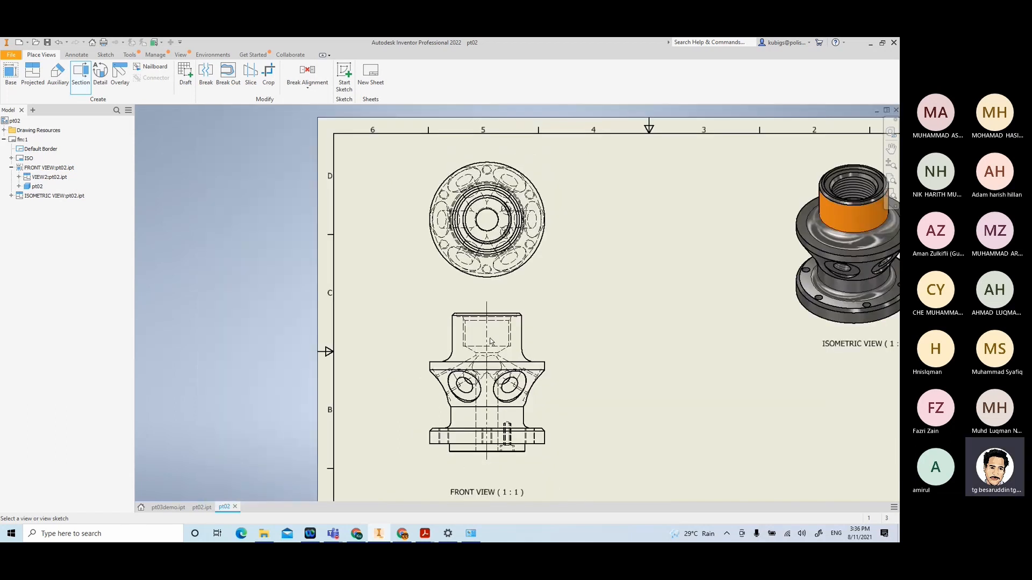
left_click(533, 460)
scroll(486, 303, "down", 3)
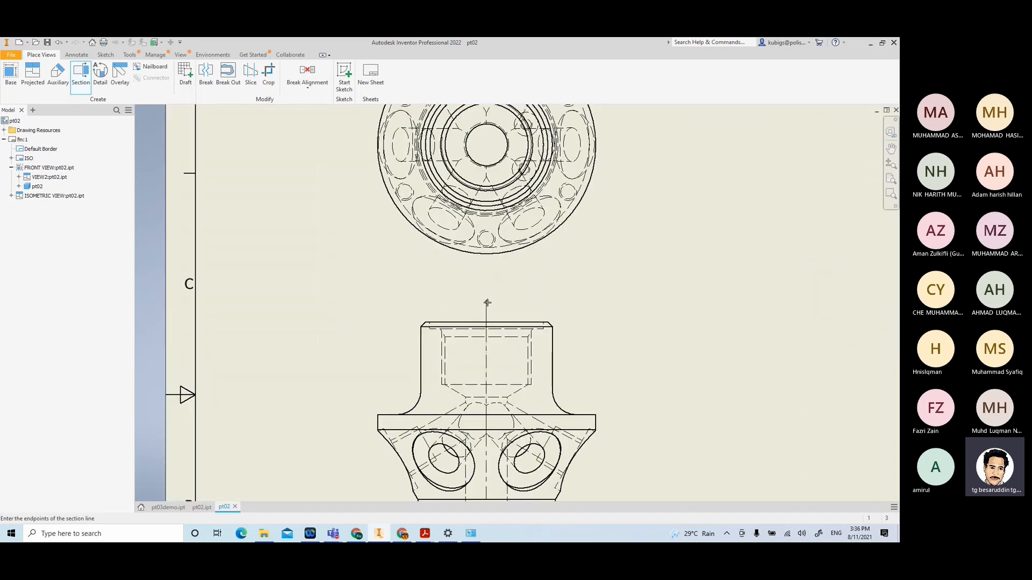
scroll(486, 304, "up", 5)
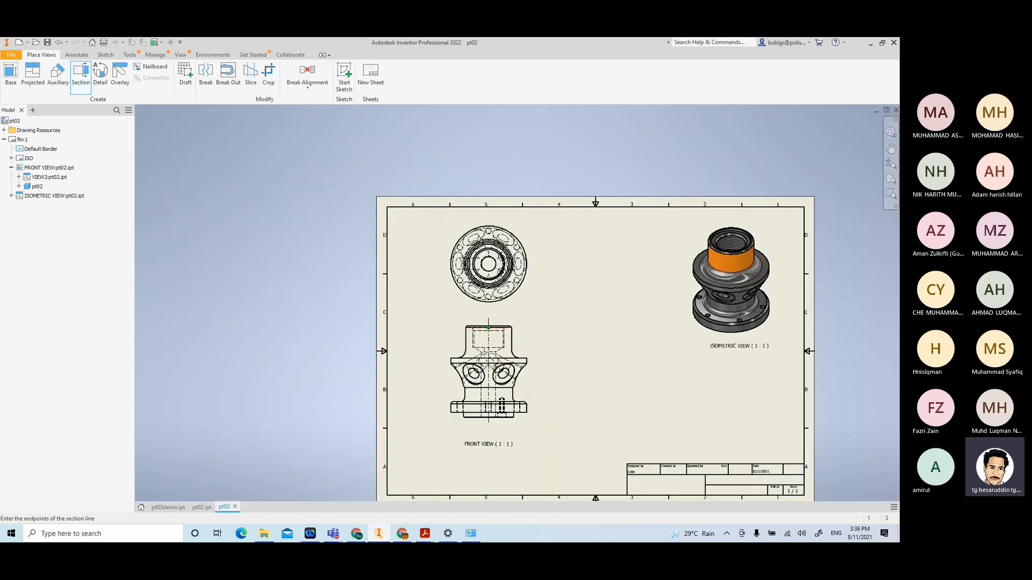
left_click(489, 424)
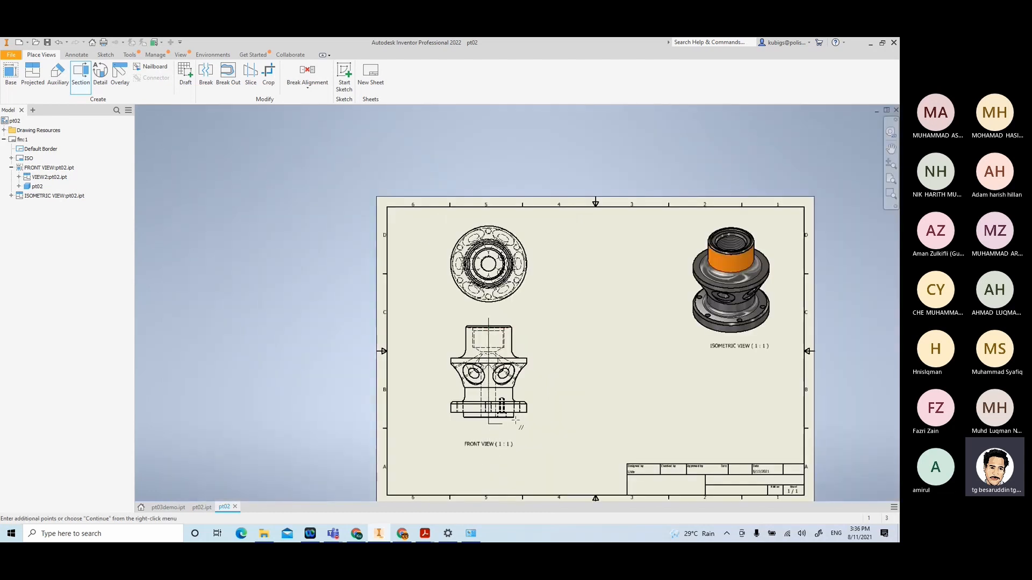
right_click(608, 364)
left_click(650, 365)
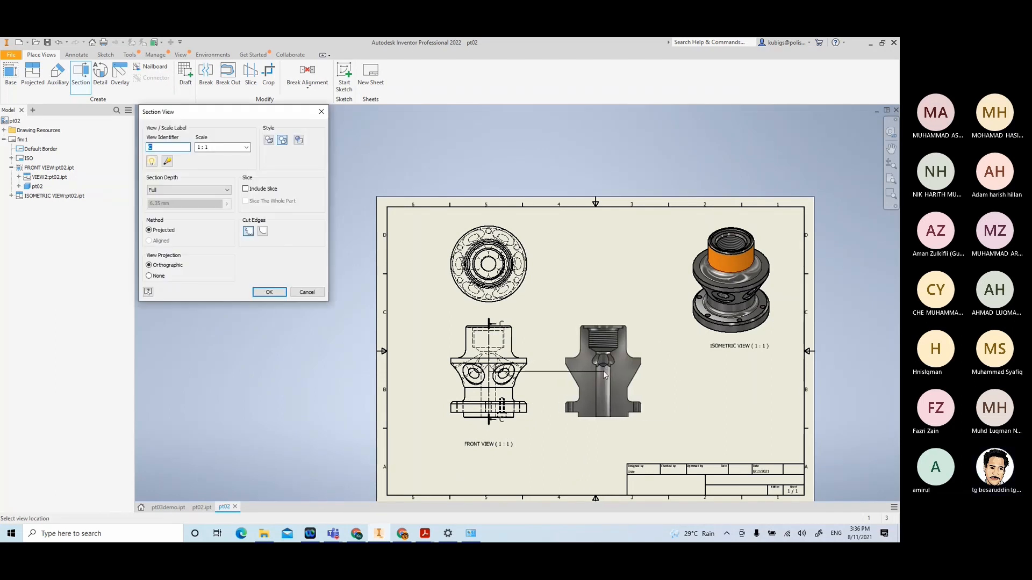
left_click(606, 370)
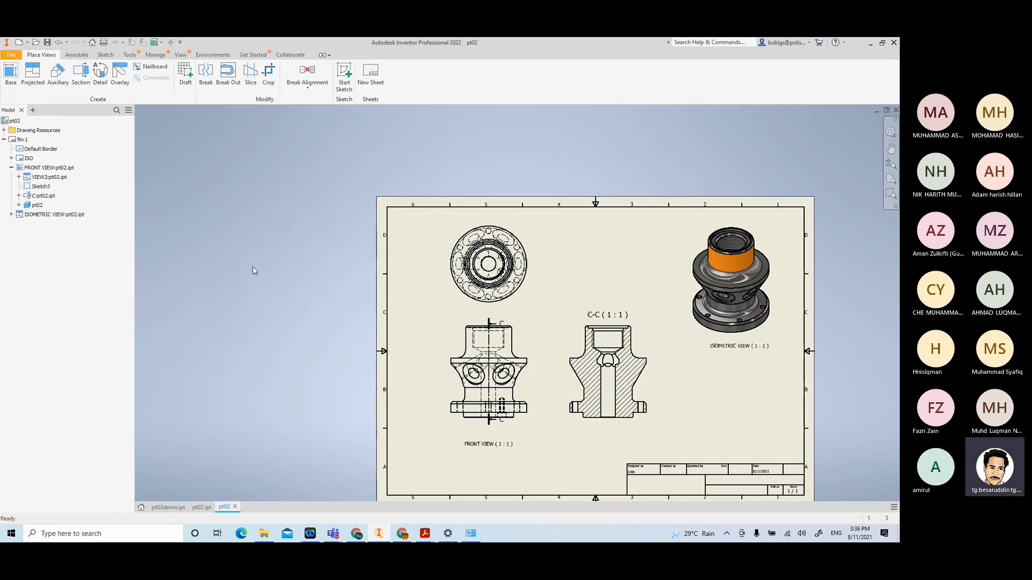
scroll(406, 284, "up", 3)
Drag the C section line's ends outward, above and below the front view
middle_click_drag(581, 362, 543, 291)
left_click_drag(529, 292, 528, 294)
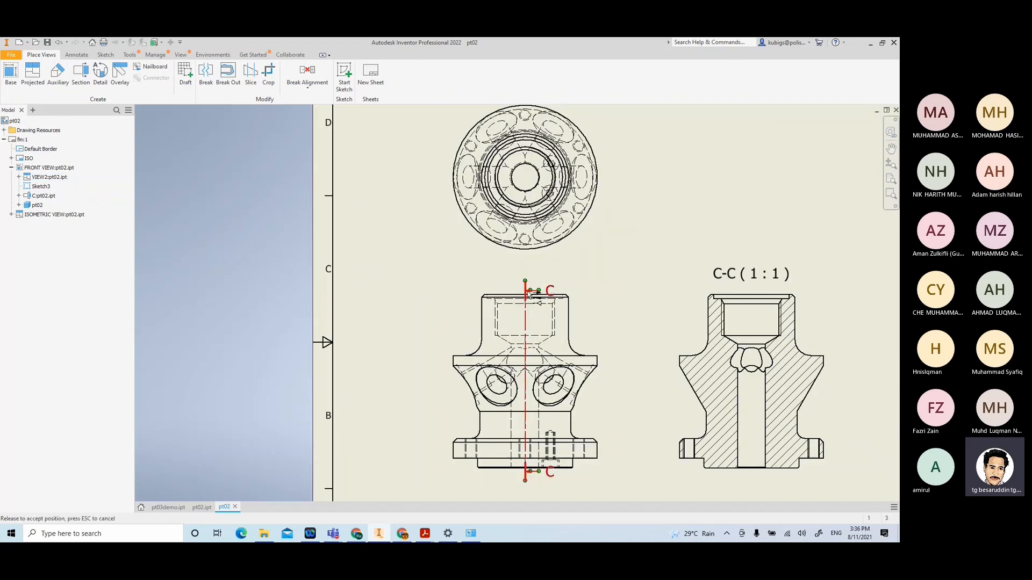
scroll(529, 293, "up", 3)
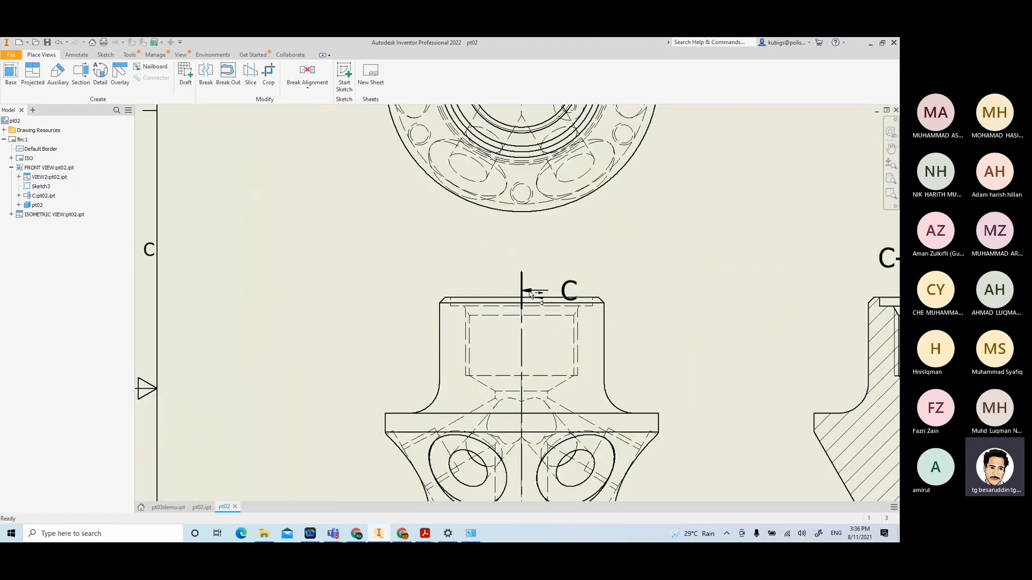
right_click(402, 257)
left_click(327, 218)
key("Escape")
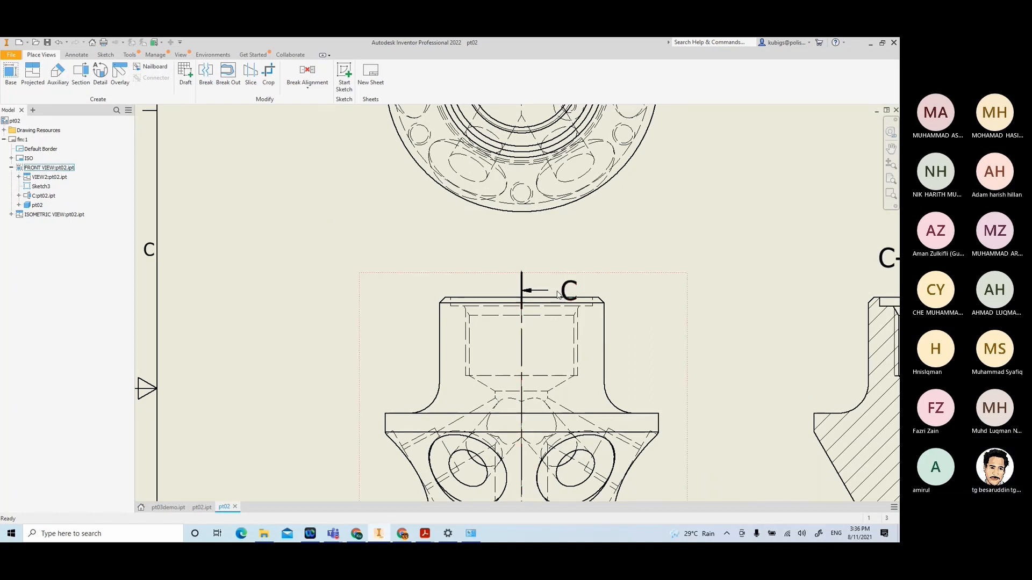
left_click_drag(522, 272, 524, 262)
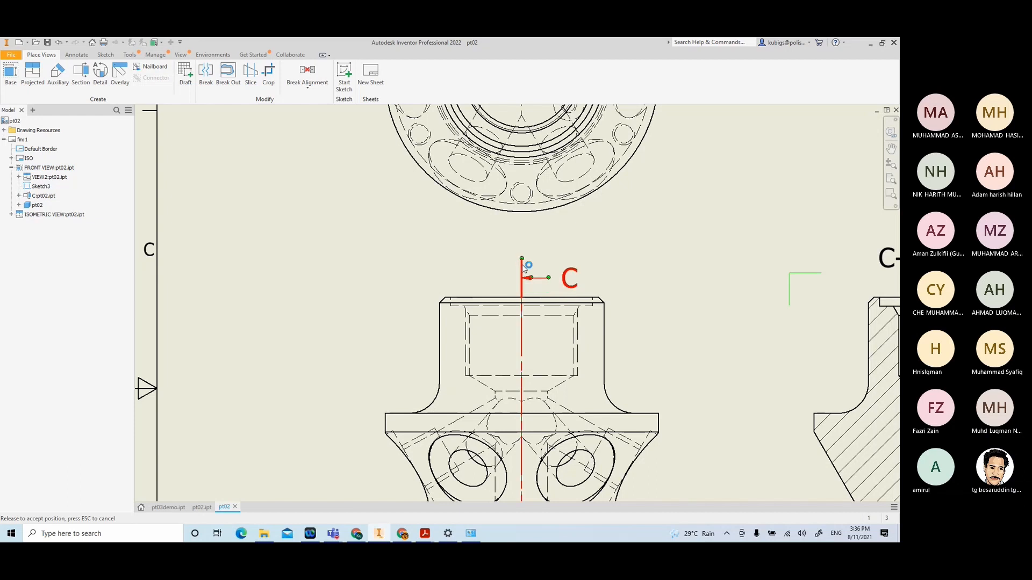
mouse_move(557, 328)
middle_mouse_down()
mouse_move(536, 287)
mouse_move(536, 199)
middle_mouse_up()
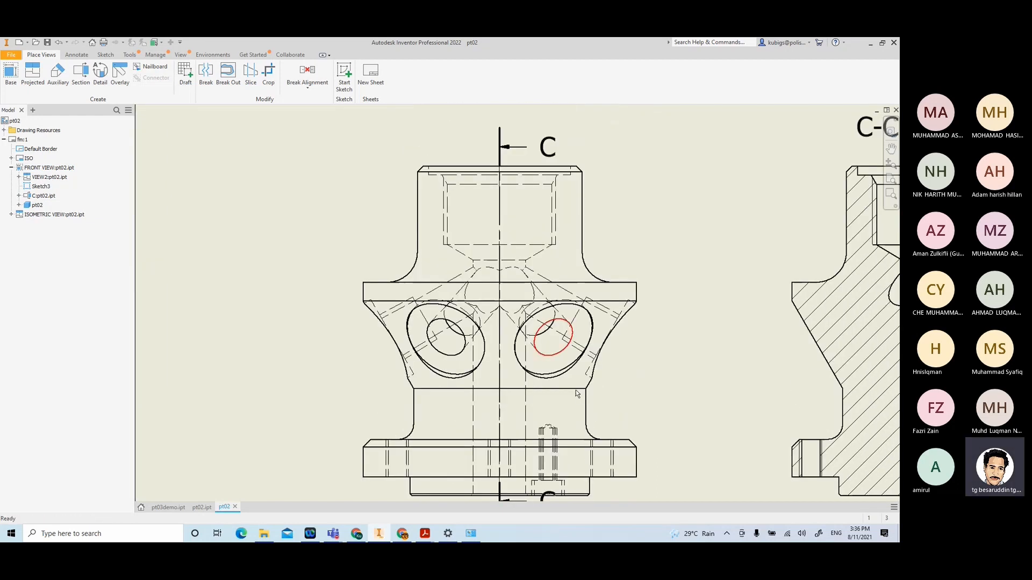
scroll(600, 408, "up", 1)
middle_click_drag(581, 399, 619, 277)
left_click_drag(555, 382, 555, 402)
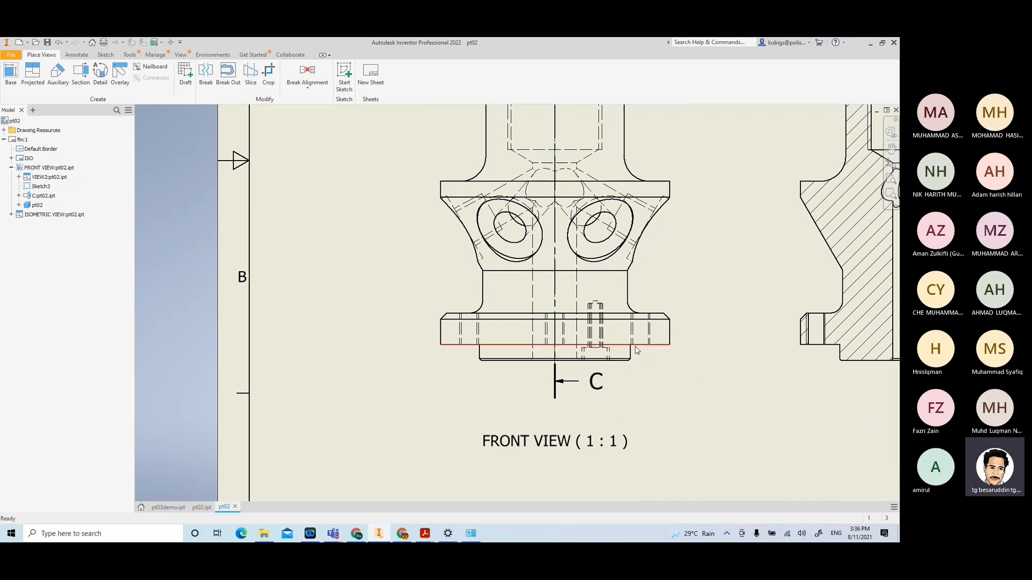
Move the C-C (1:1) label below the section view
scroll(636, 349, "down", 3)
middle_click_drag(654, 300, 478, 349)
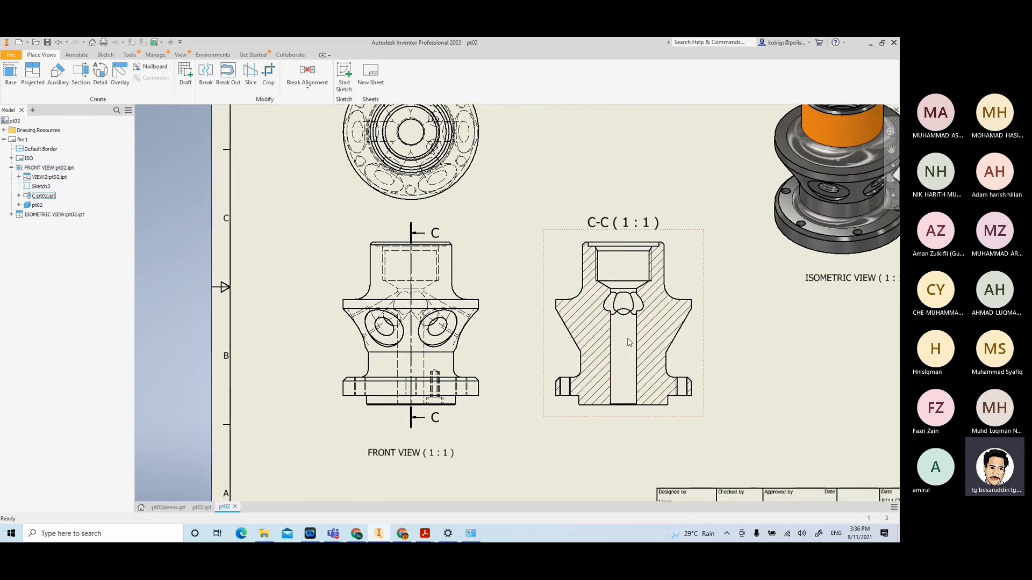
left_click_drag(605, 228, 612, 448)
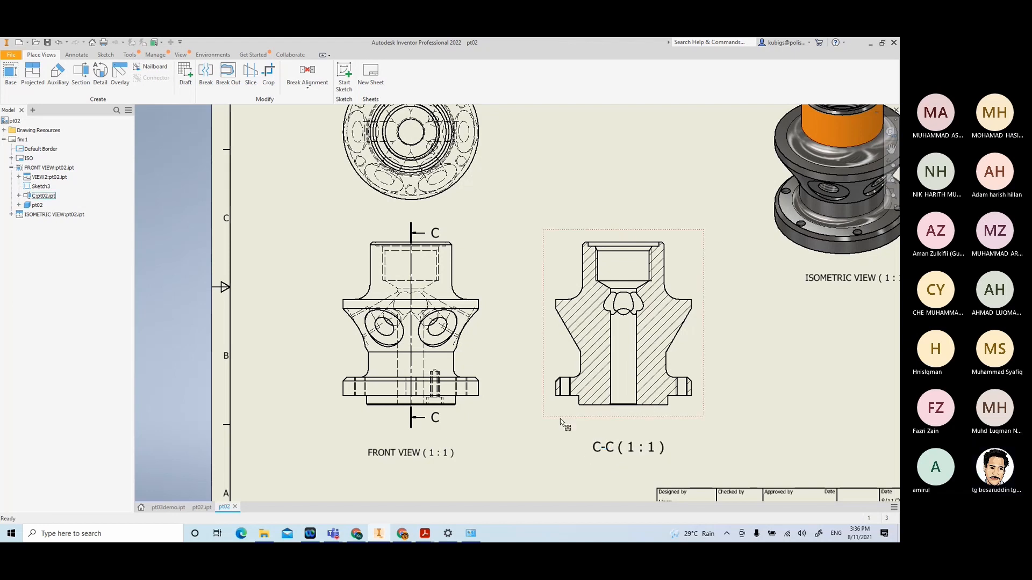
mouse_move(195, 297)
middle_mouse_down()
mouse_move(275, 339)
mouse_move(300, 336)
middle_mouse_up()
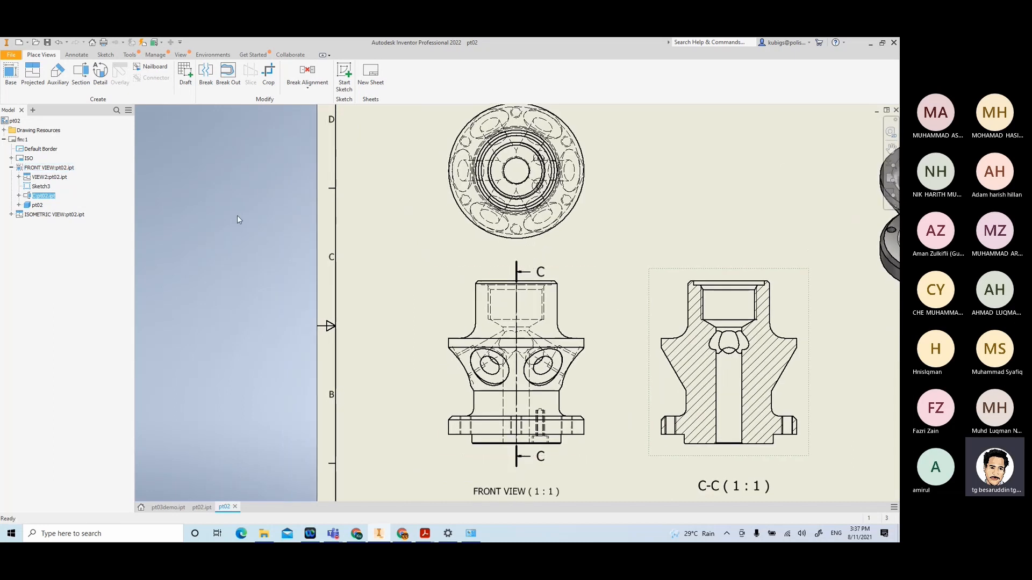
Dimension the front view's overall height, 88, from top edge to base
left_click(77, 55)
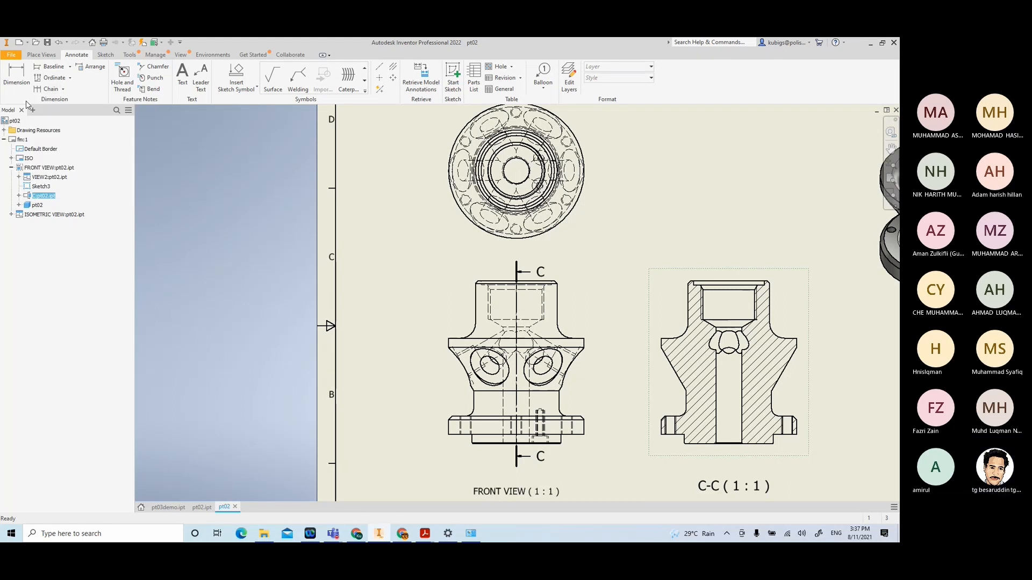
left_click(16, 78)
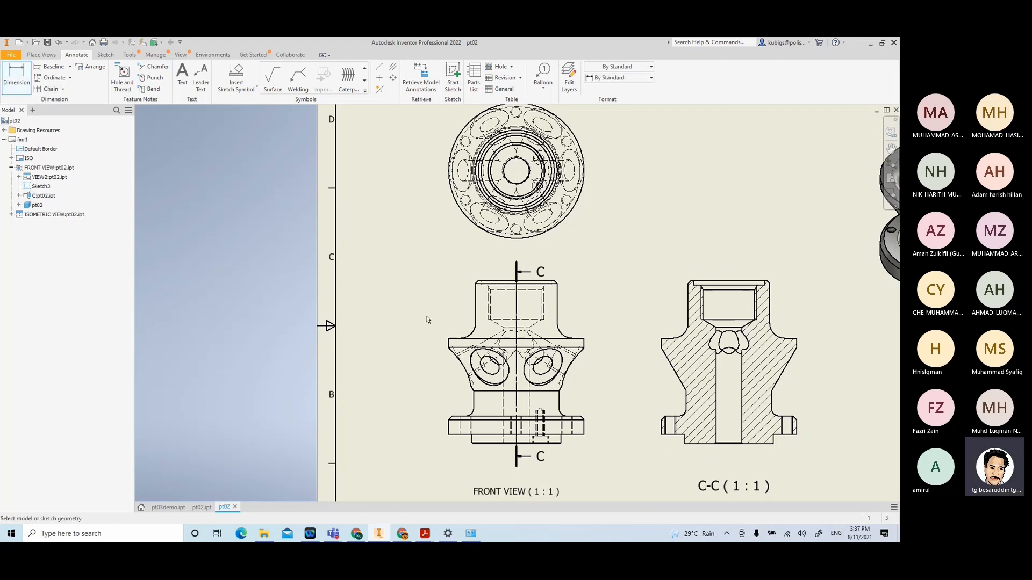
left_click(486, 282)
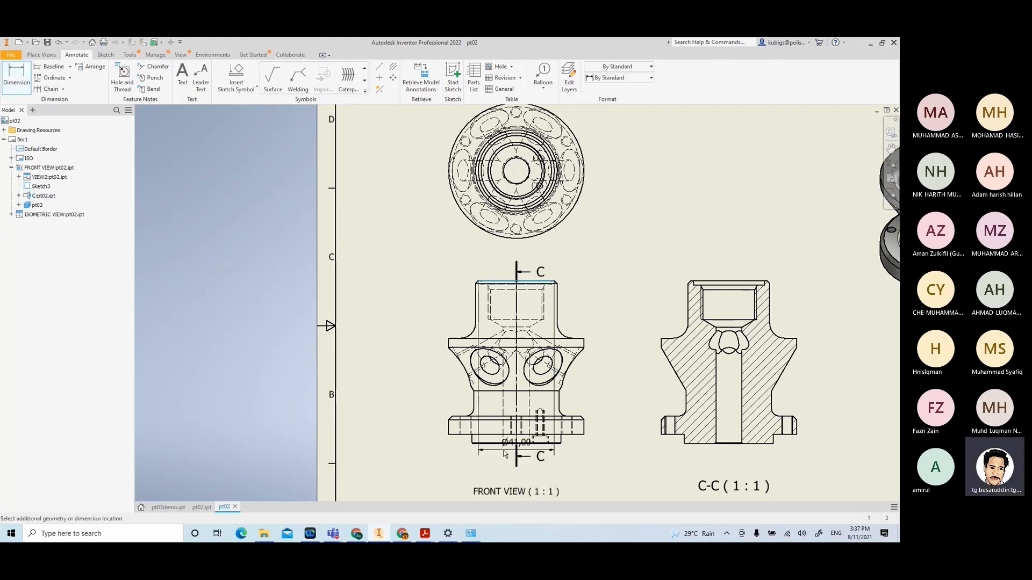
scroll(507, 448, "down", 5)
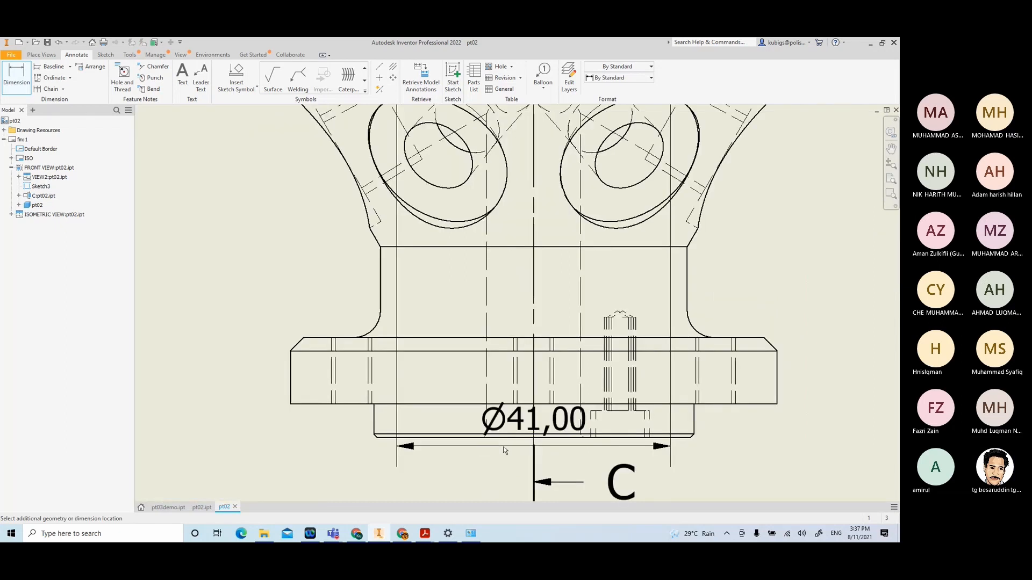
left_click(500, 436)
scroll(645, 424, "up", 2)
scroll(644, 425, "up", 5)
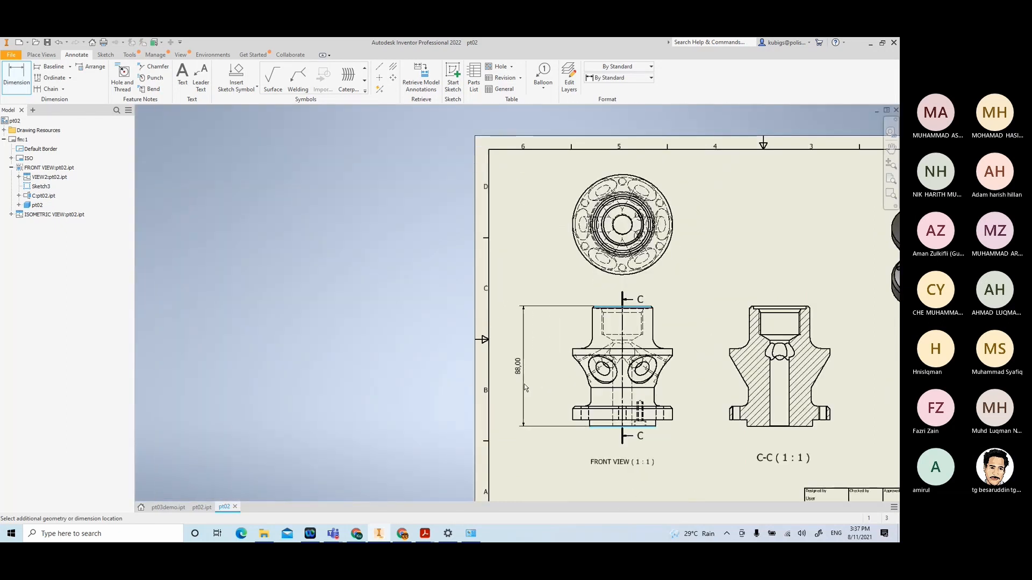
left_click(526, 383)
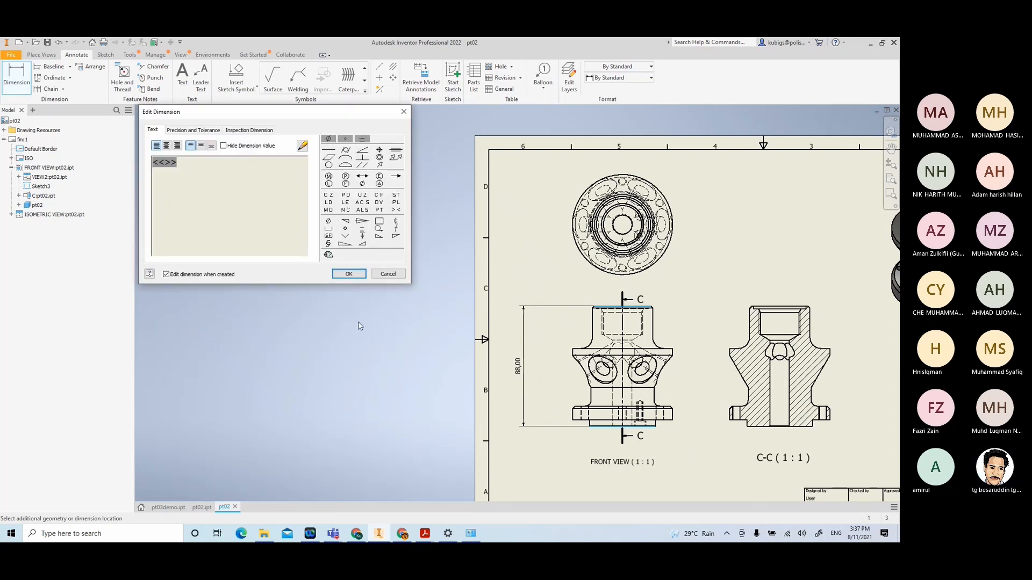
Set the 88 dimension's primary unit precision to 0 decimals
left_click(192, 130)
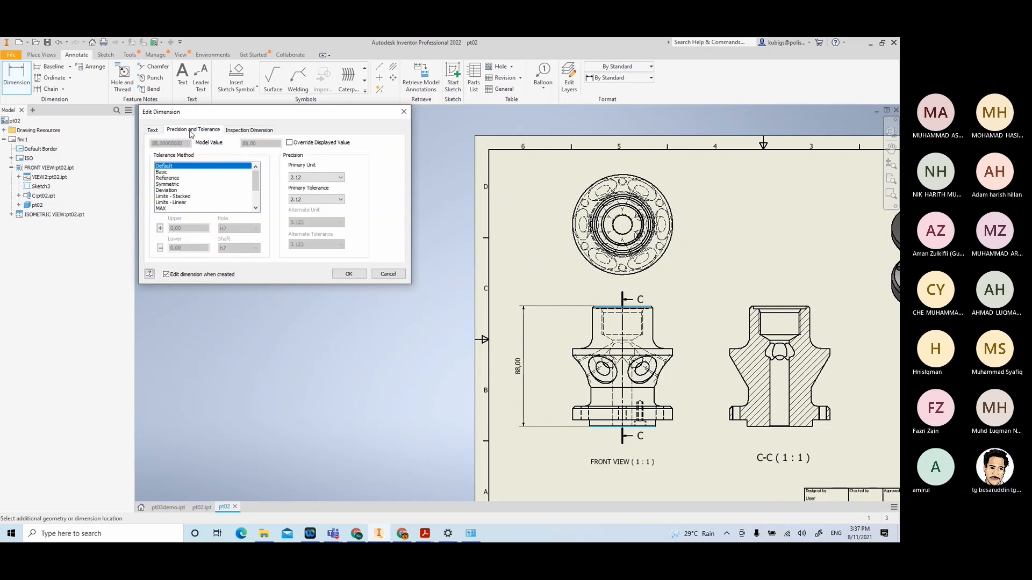
left_click(328, 178)
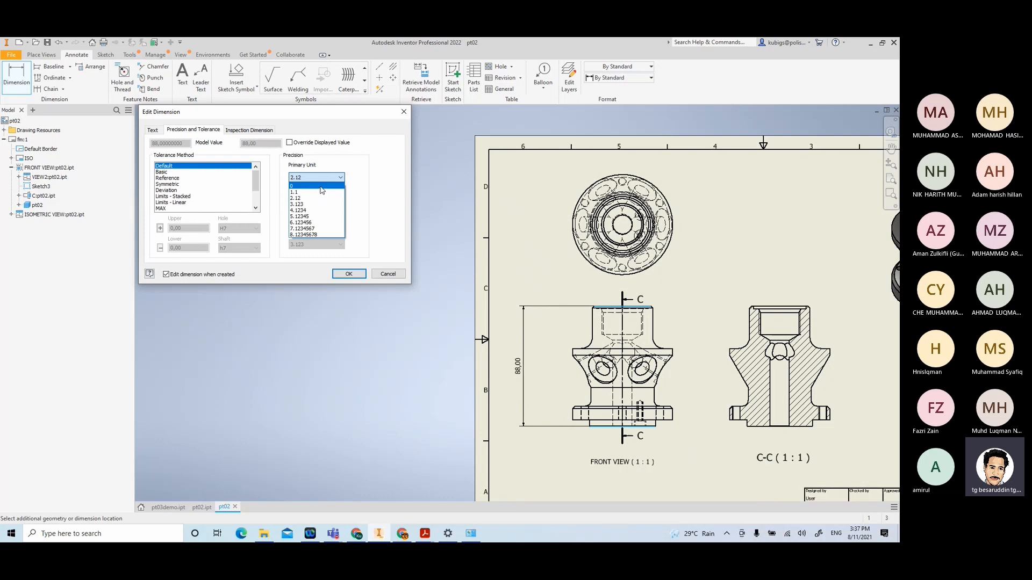
left_click(321, 186)
left_click(340, 202)
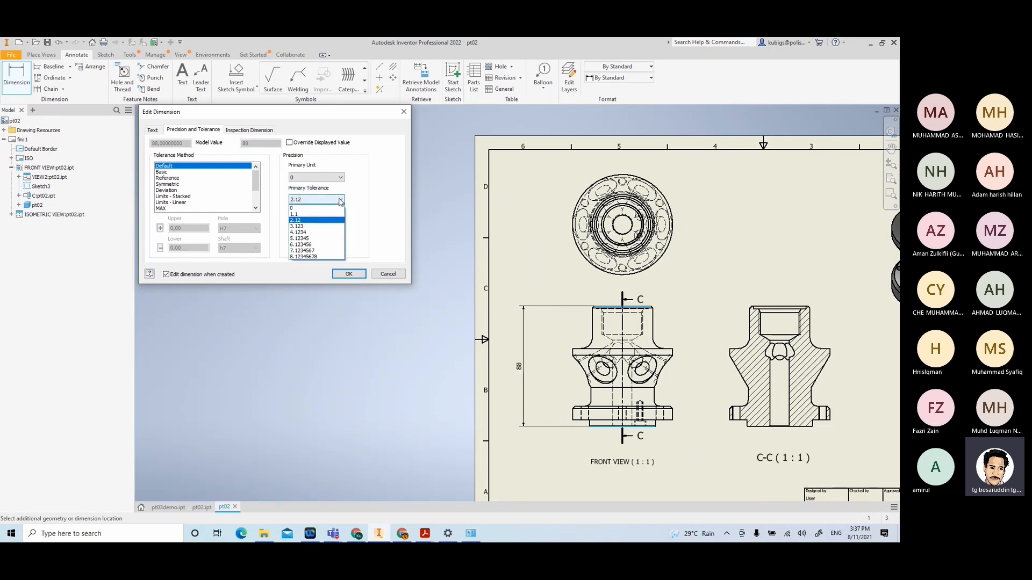
left_click(340, 201)
left_click(348, 274)
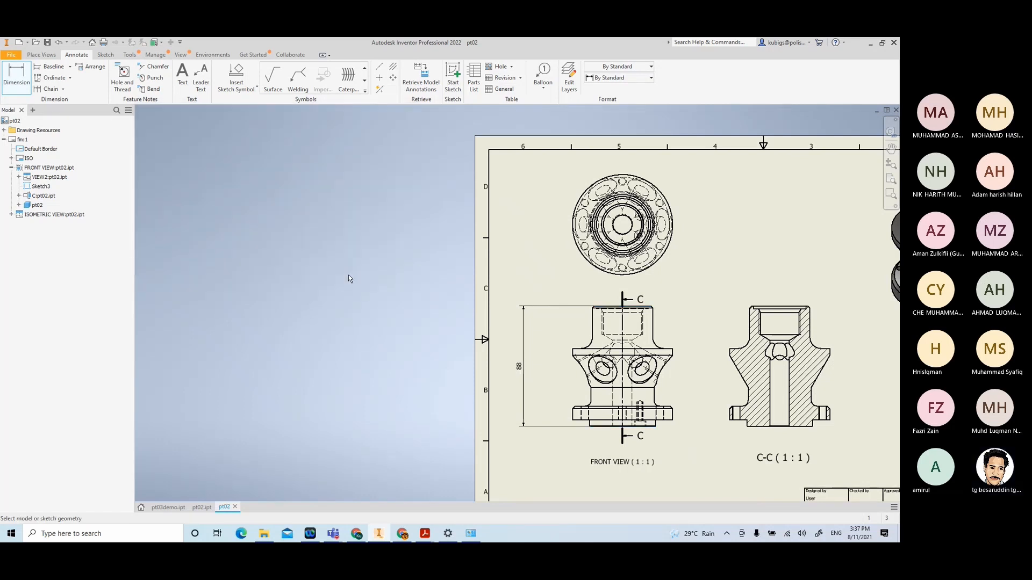
Dimension the top view's outer circle as Ø73 with precision 0
scroll(551, 386, "up", 3)
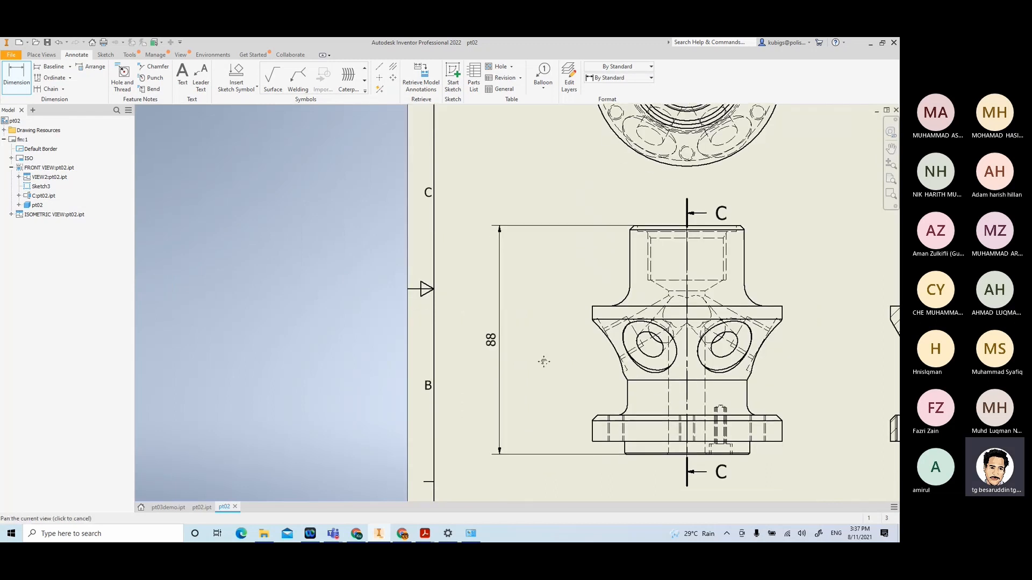
middle_click_drag(550, 384, 541, 328)
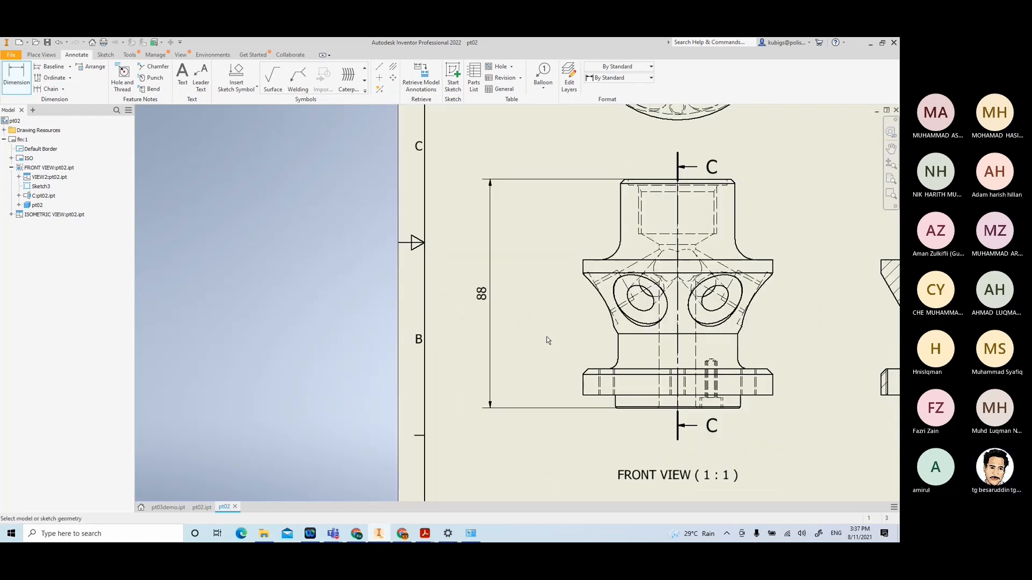
mouse_move(679, 299)
middle_mouse_down()
mouse_move(637, 315)
mouse_move(607, 435)
middle_mouse_up()
middle_click_drag(639, 264, 612, 373)
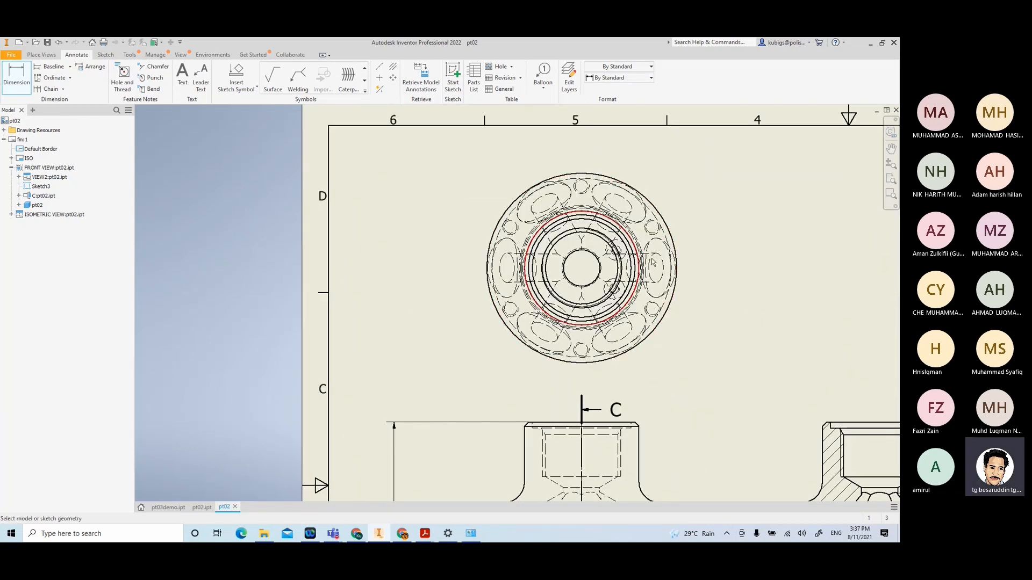
left_click(671, 214)
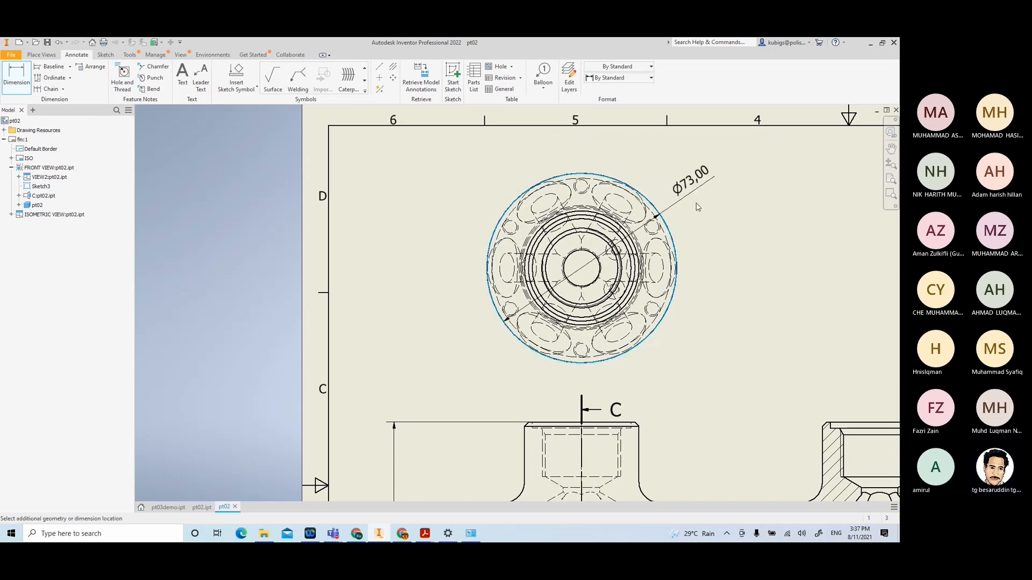
left_click(698, 207)
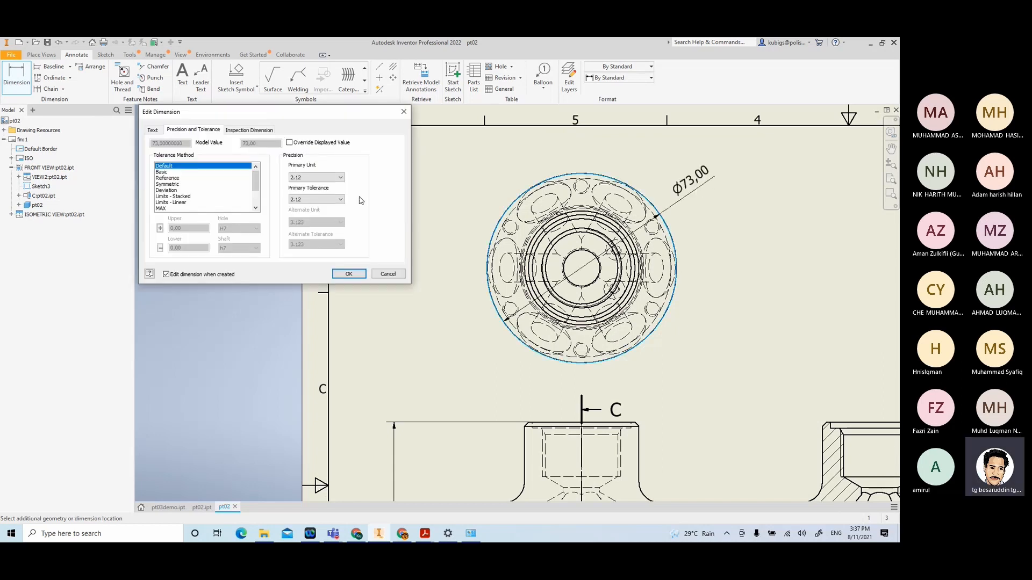
left_click(333, 178)
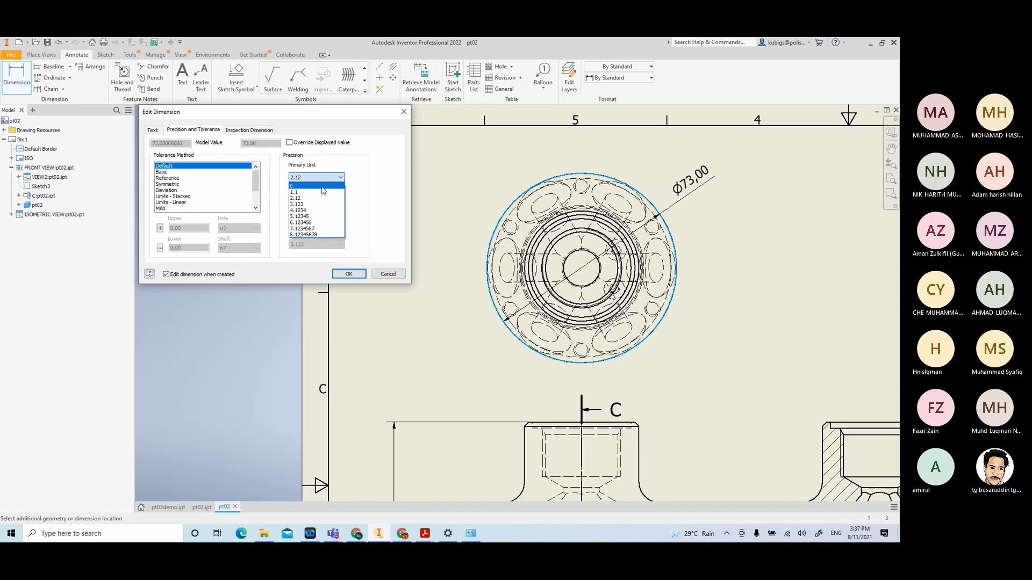
left_click(317, 185)
key("Return")
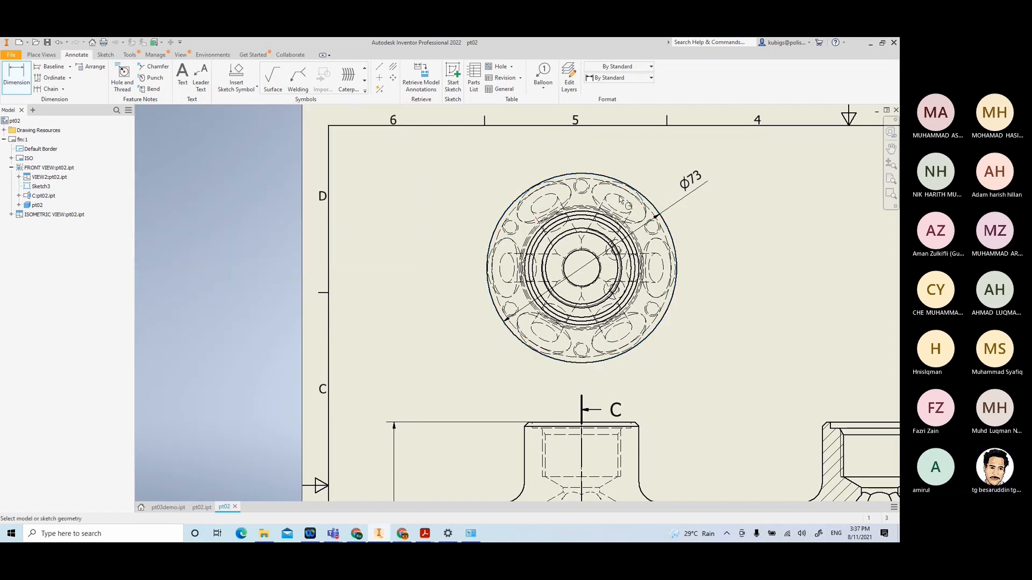
scroll(711, 261, "down", 3)
middle_click_drag(686, 297, 615, 211)
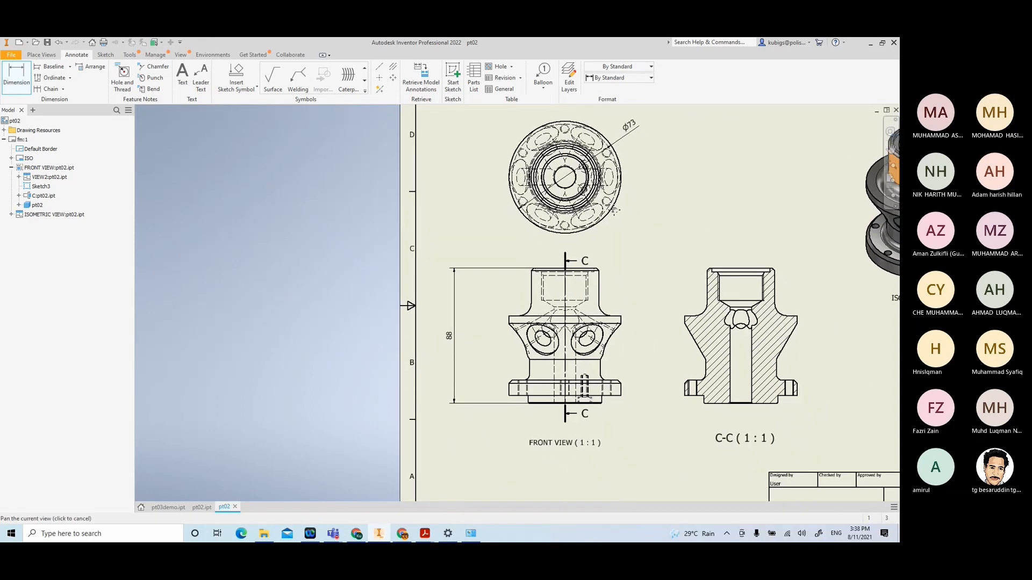
mouse_move(683, 230)
middle_mouse_down()
mouse_move(599, 218)
mouse_move(622, 199)
middle_mouse_up()
Dimension the section's top edge as Ø38 with precision 0
scroll(637, 243, "up", 5)
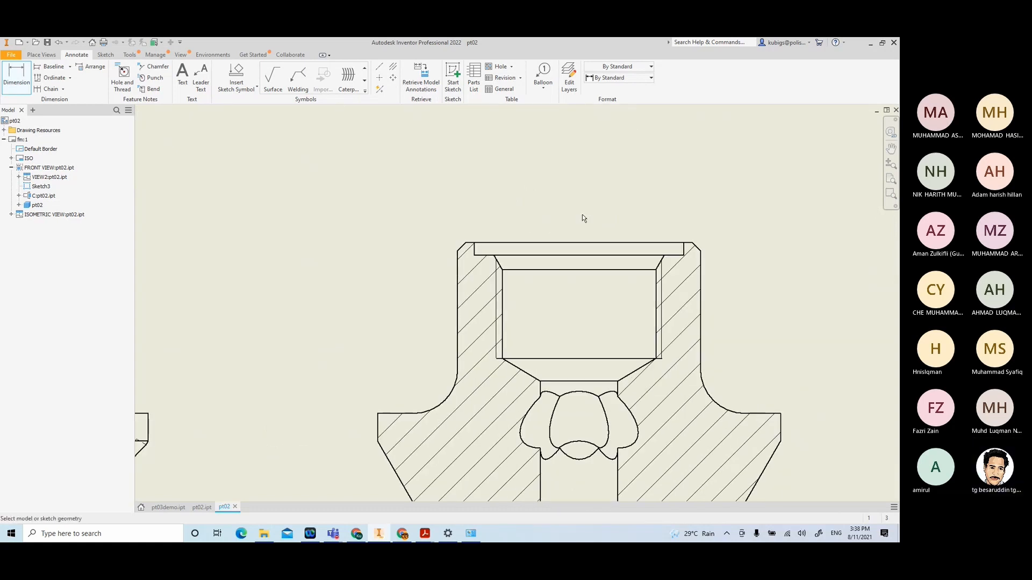
left_click(598, 242)
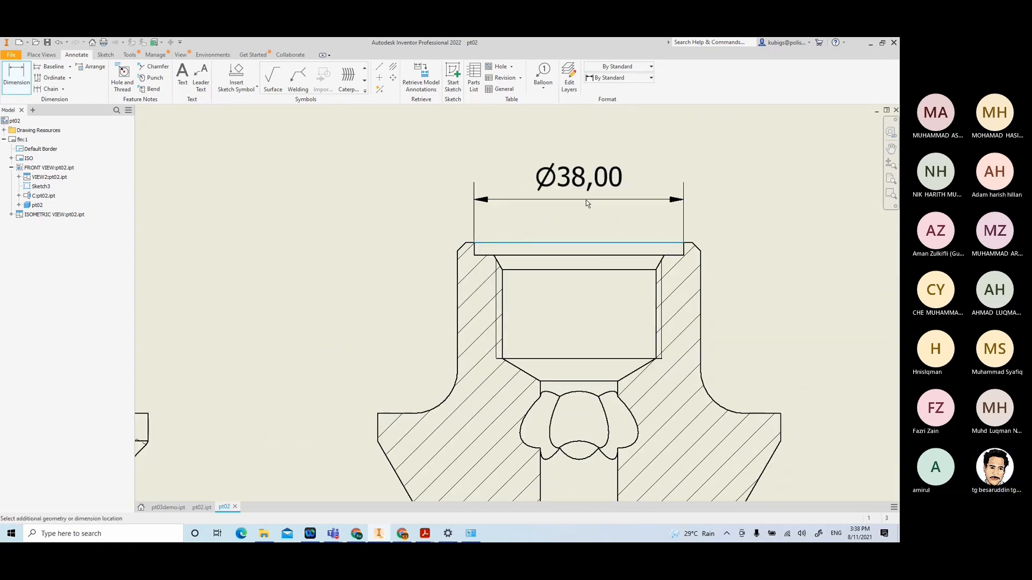
left_click(593, 201)
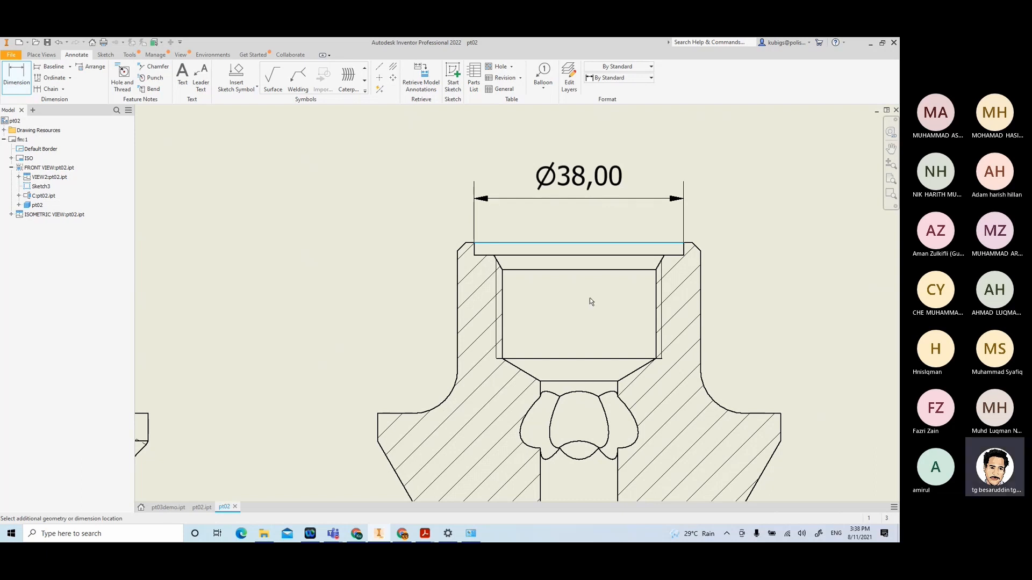
left_click(315, 178)
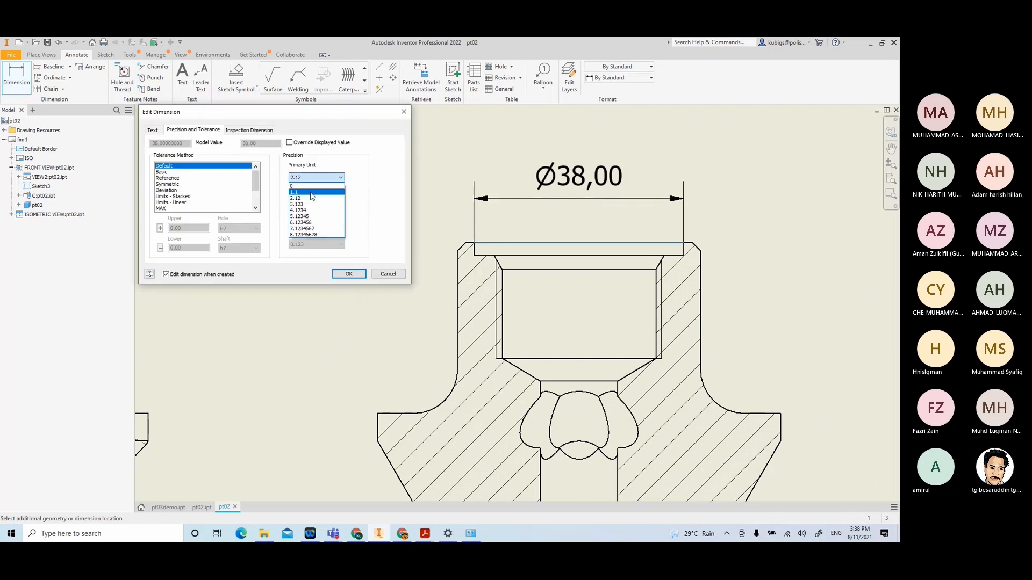
left_click(315, 185)
left_click(349, 274)
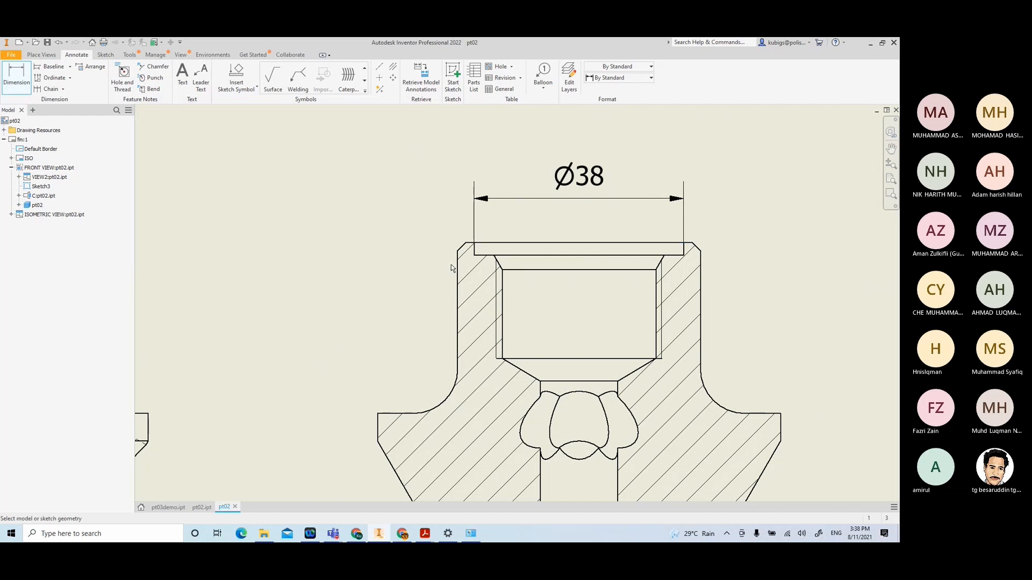
Dimension the section's outer walls as Ø44 above Ø38, with precision 0
scroll(561, 268, "down", 3)
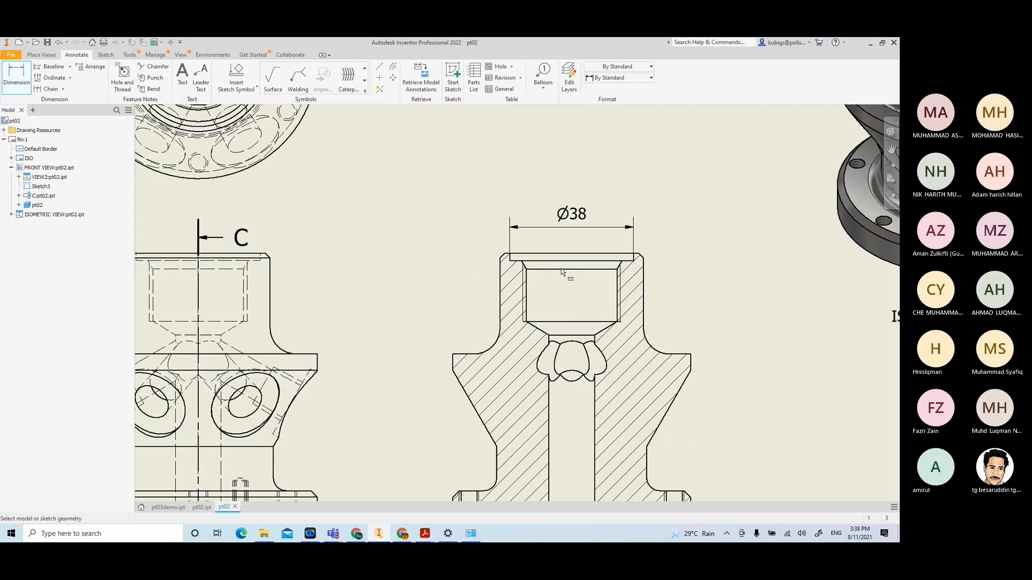
left_click(516, 307)
left_click(629, 306)
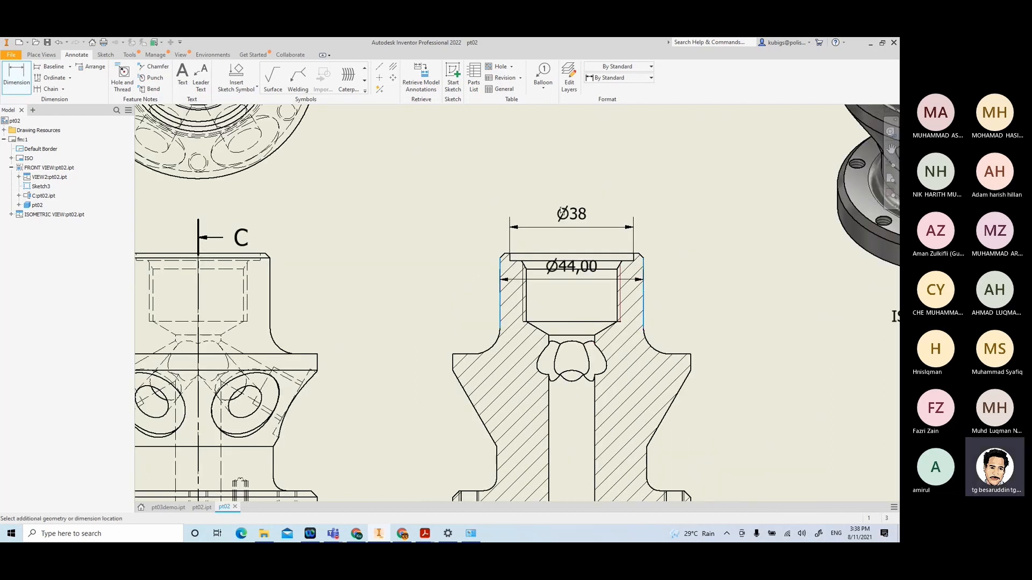
left_click(572, 179)
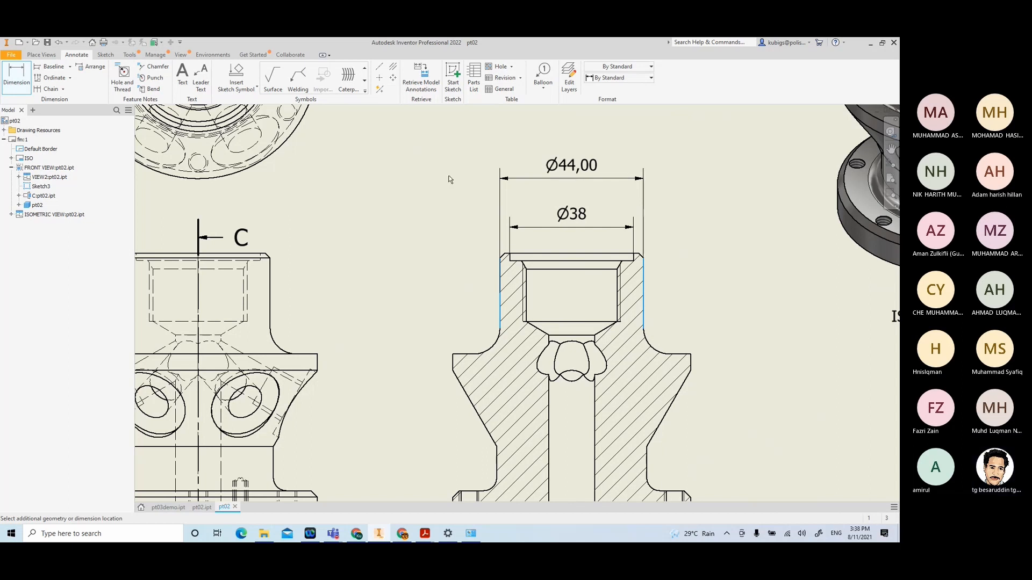
left_click(323, 178)
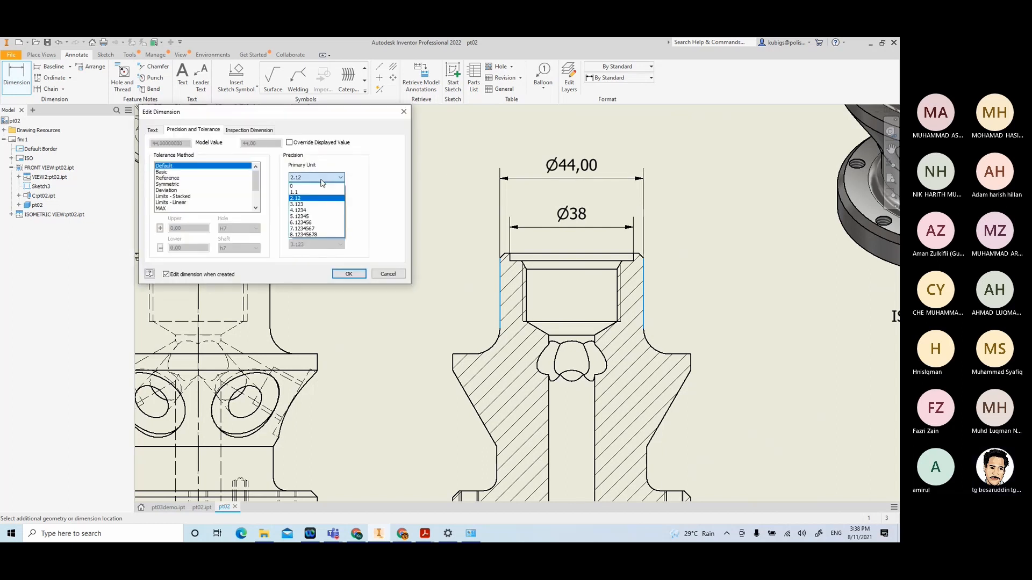
left_click(301, 183)
left_click(348, 273)
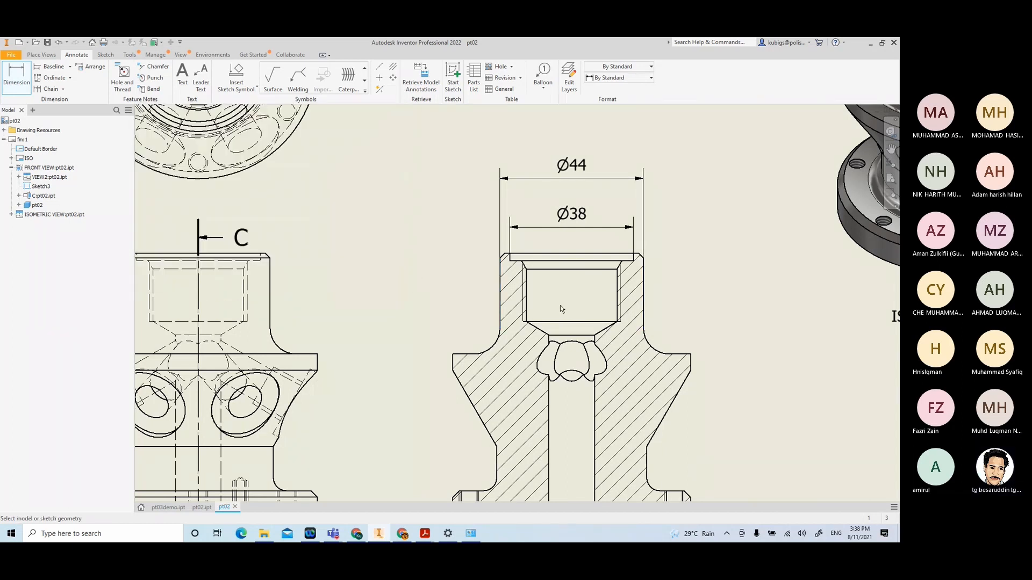
scroll(564, 304, "down", 3)
middle_click_drag(564, 344, 565, 302)
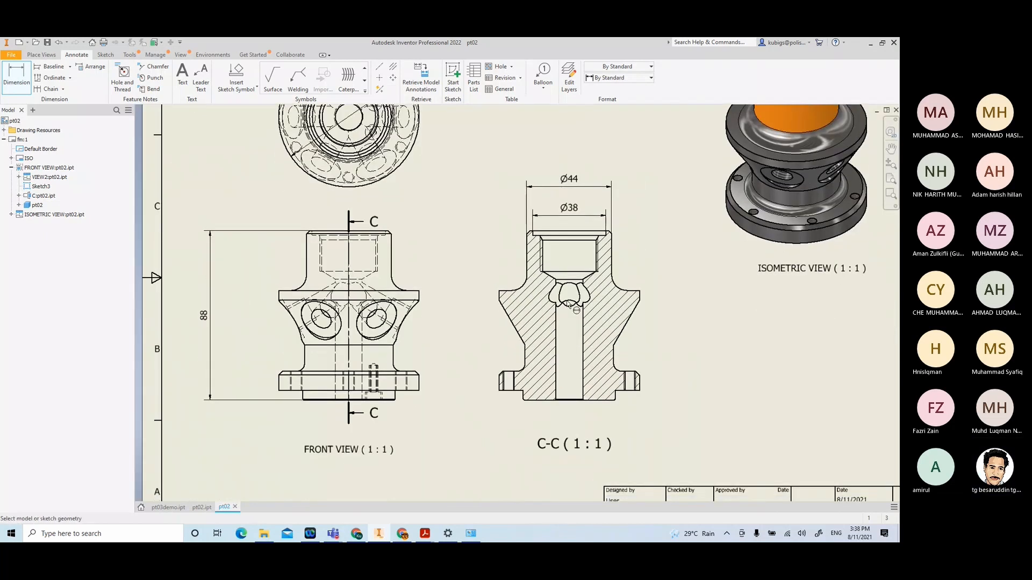
scroll(569, 305, "down", 3)
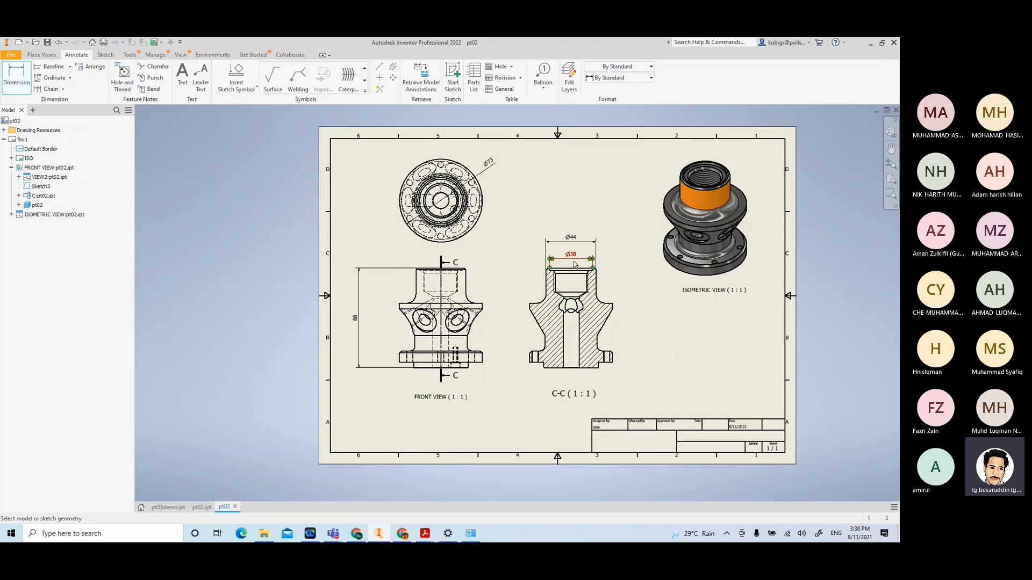
scroll(526, 260, "up", 3)
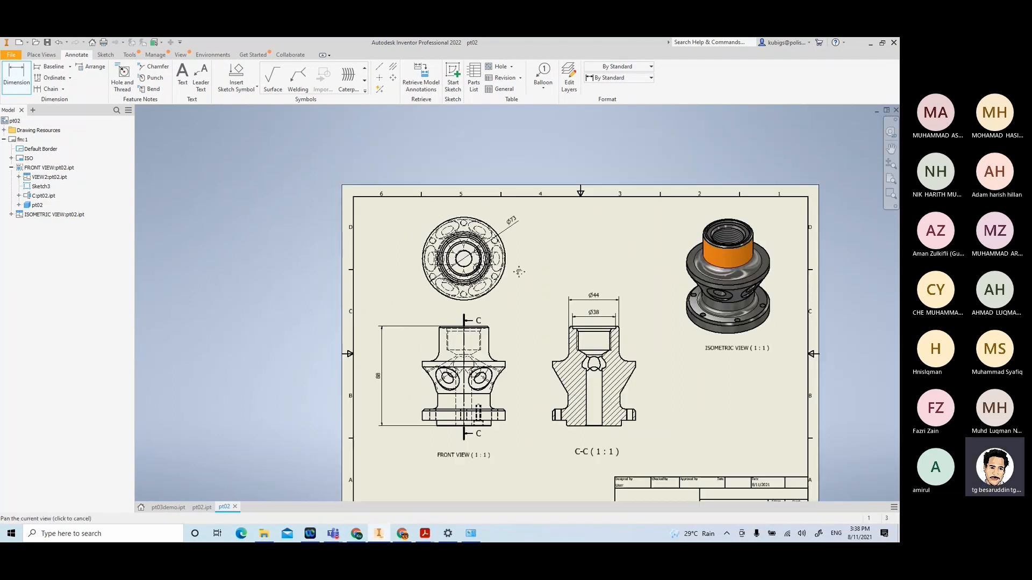
middle_click_drag(524, 257, 530, 272)
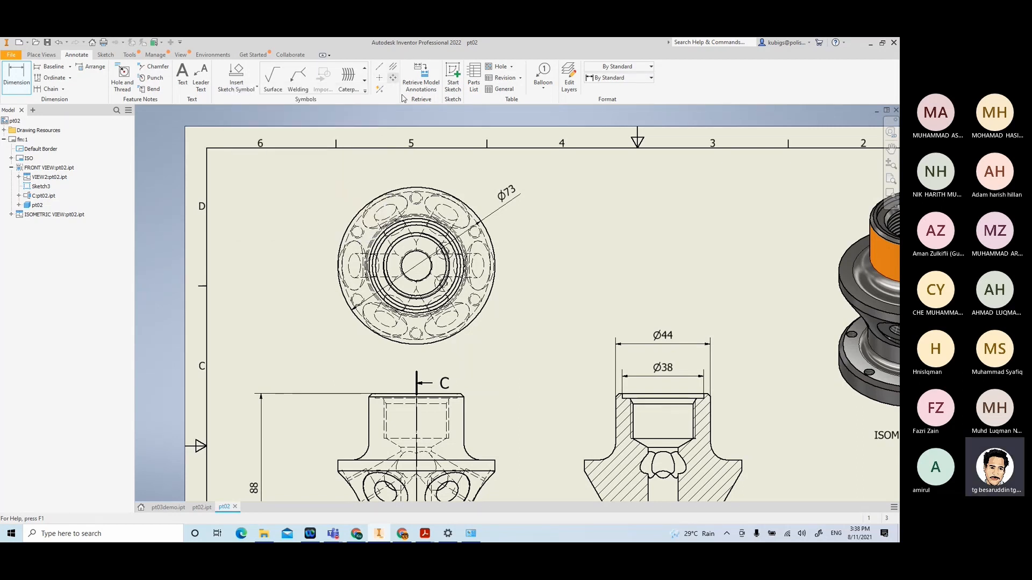
Place a center mark on the Ø73 outer circle of the top view
left_click(380, 79)
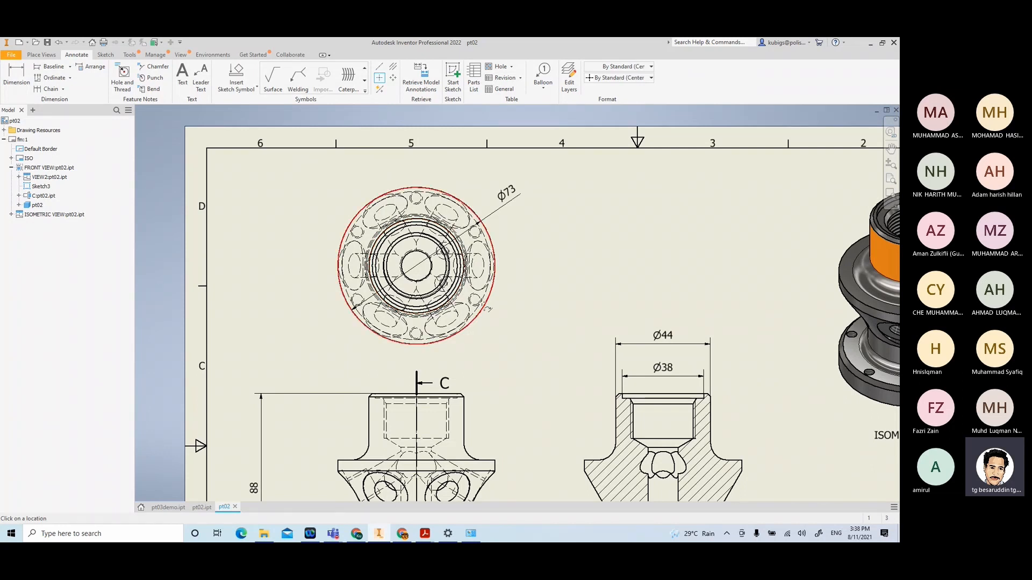
left_click(483, 307)
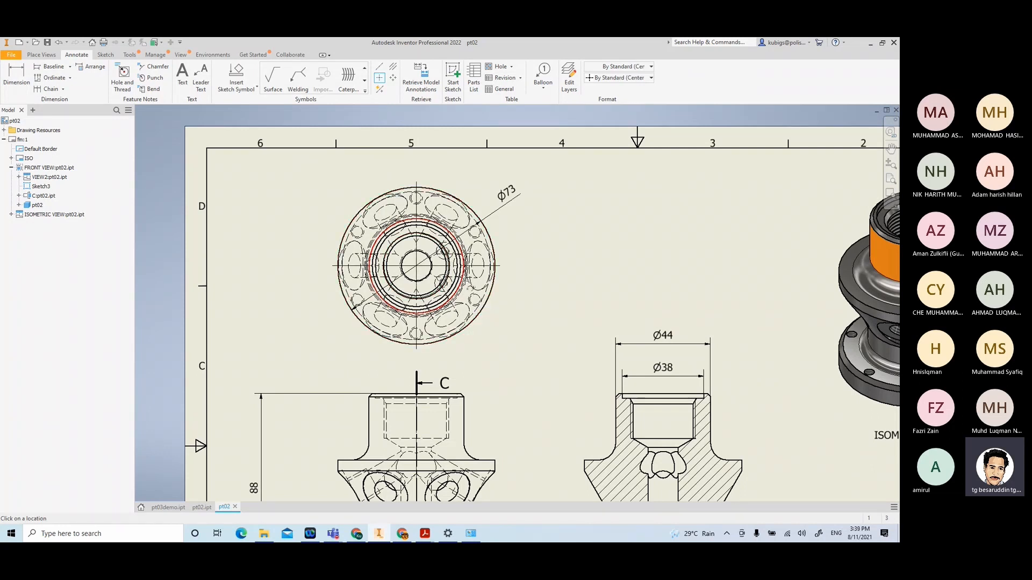
middle_click_drag(463, 285, 444, 206)
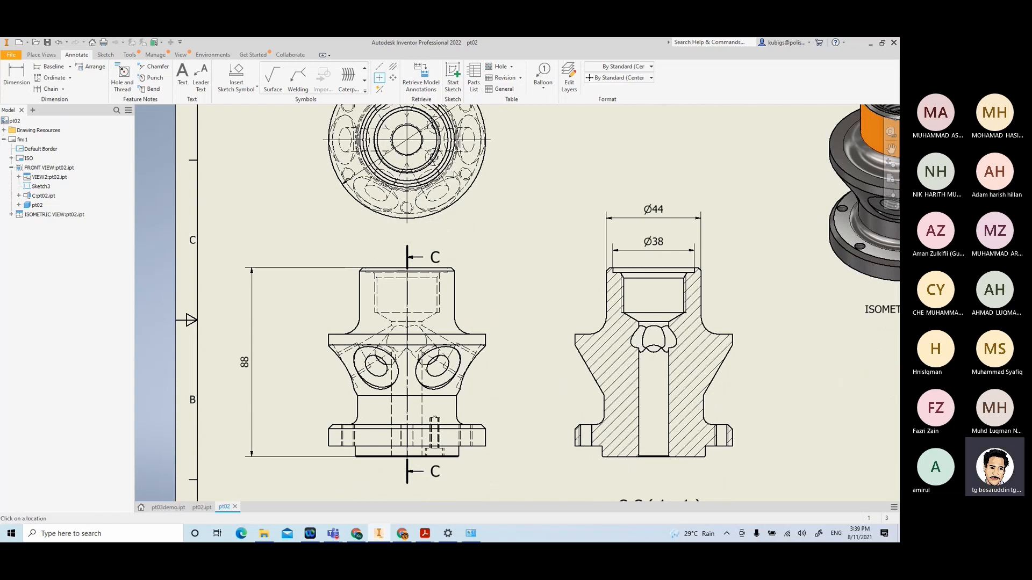
mouse_move(468, 155)
middle_mouse_down()
mouse_move(452, 189)
mouse_move(499, 258)
middle_mouse_up()
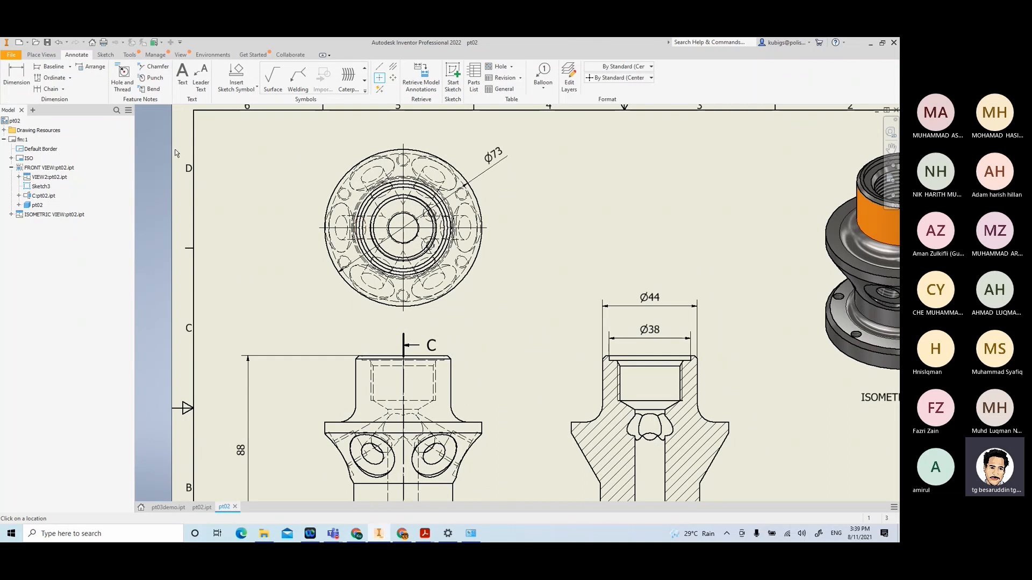
left_click(125, 84)
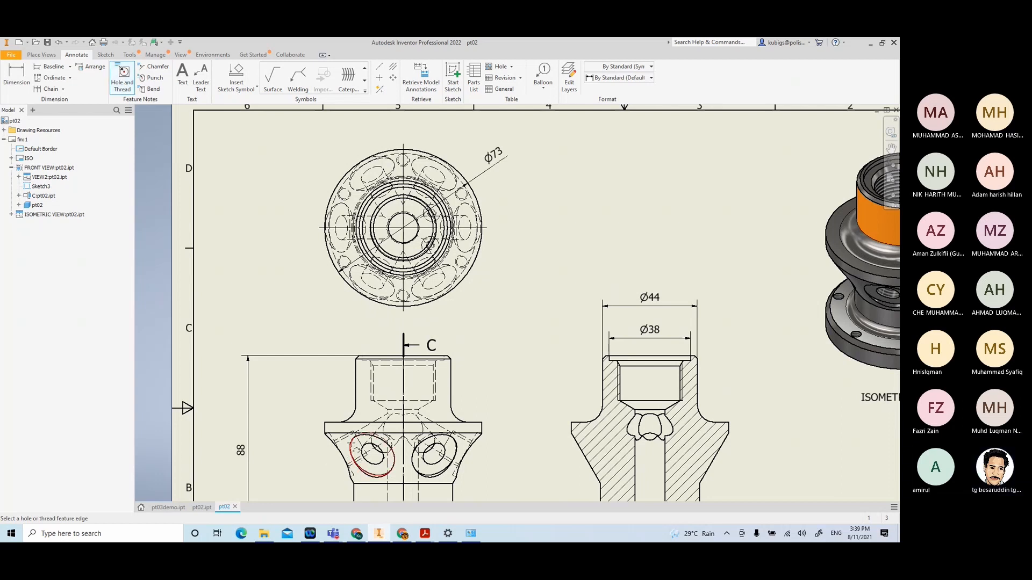
Add a 1/4 - 18 NPT thread note to the front view's left side port
left_click(352, 444)
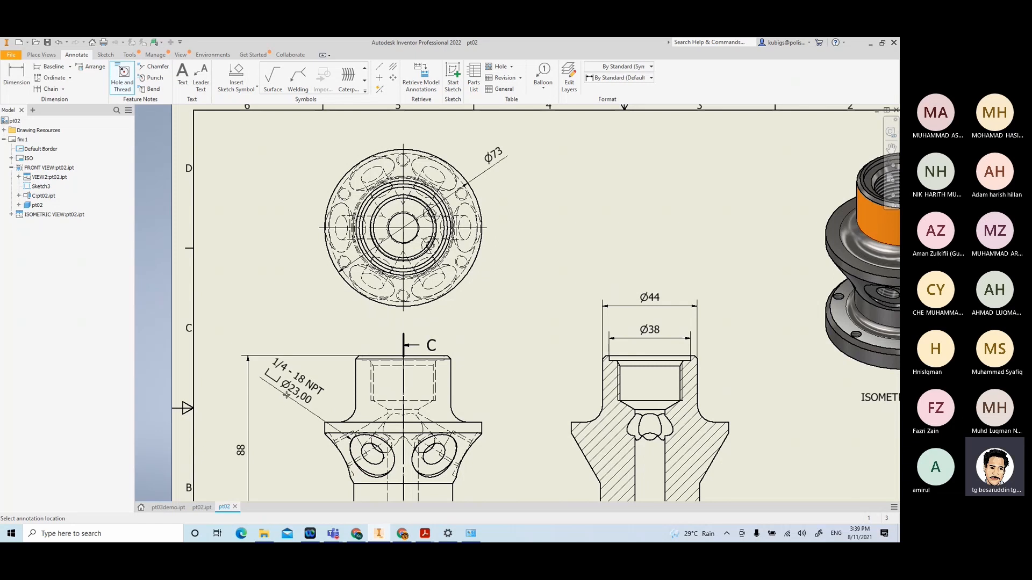
scroll(296, 445, "down", 3)
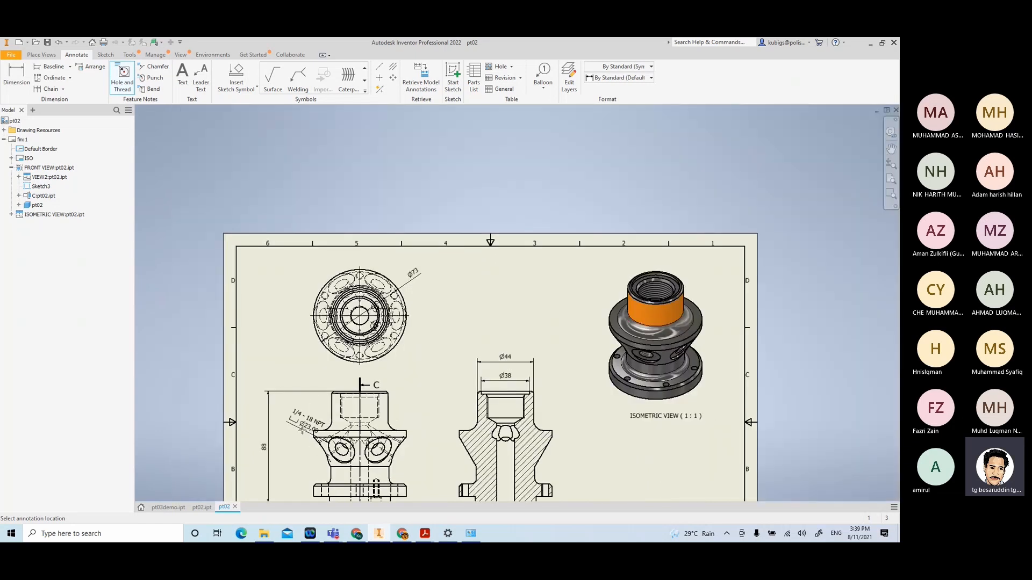
middle_click_drag(310, 450, 393, 289)
scroll(393, 289, "up", 2)
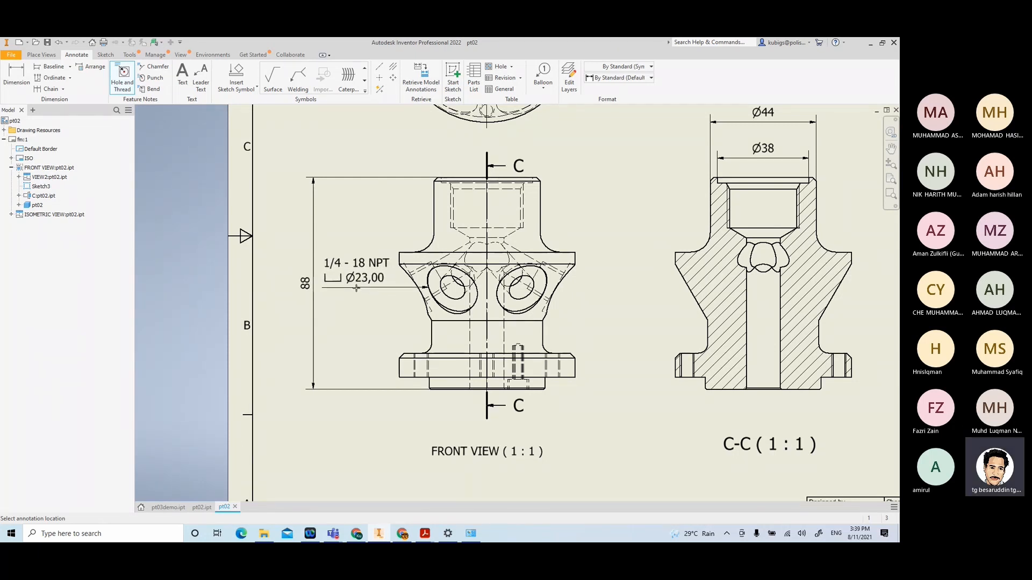
left_click(356, 288)
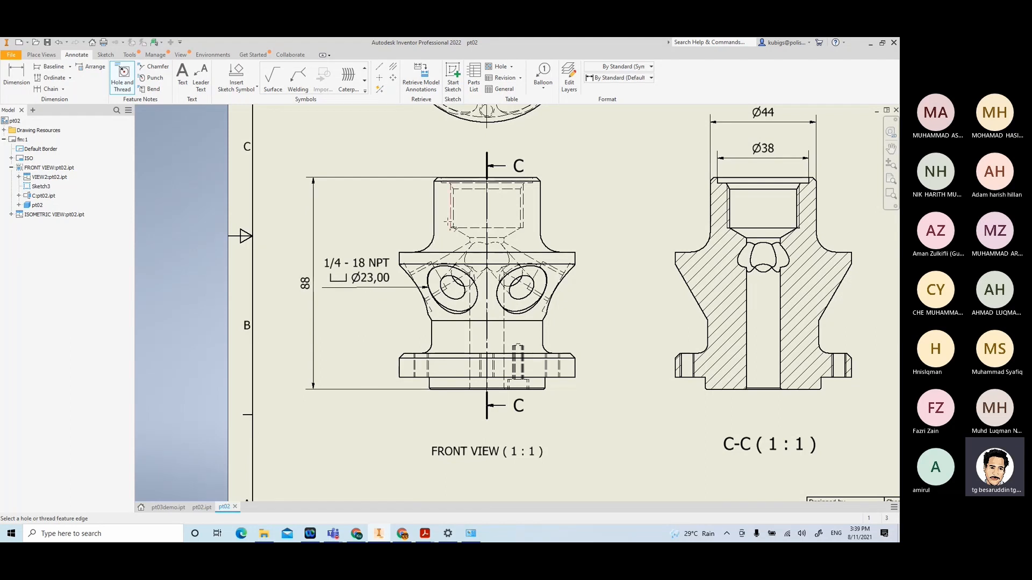
Add M4x0.7 - 6H and M30x2 - 6H notes to the base tapped hole and top bore
left_click(524, 376)
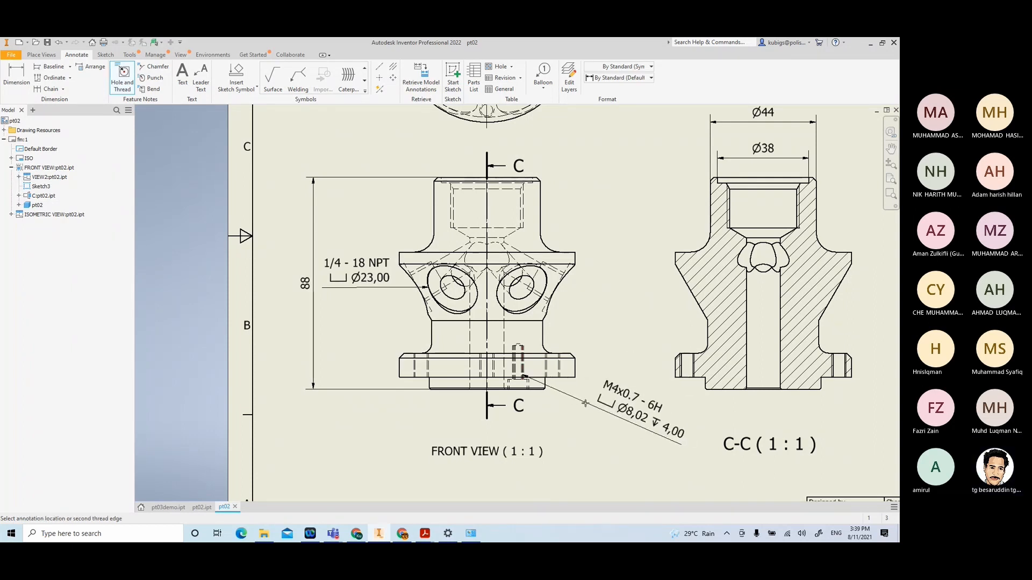
left_click(585, 402)
mouse_move(586, 320)
middle_mouse_down()
mouse_move(526, 414)
mouse_move(492, 369)
mouse_move(422, 357)
mouse_move(444, 334)
mouse_move(524, 371)
middle_mouse_up()
left_click(460, 266)
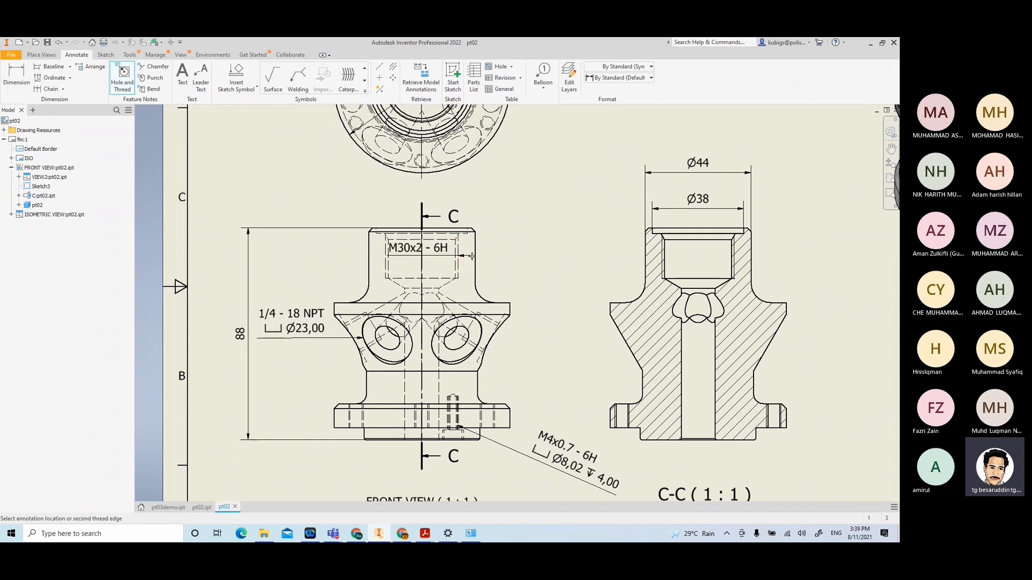
left_click(497, 256)
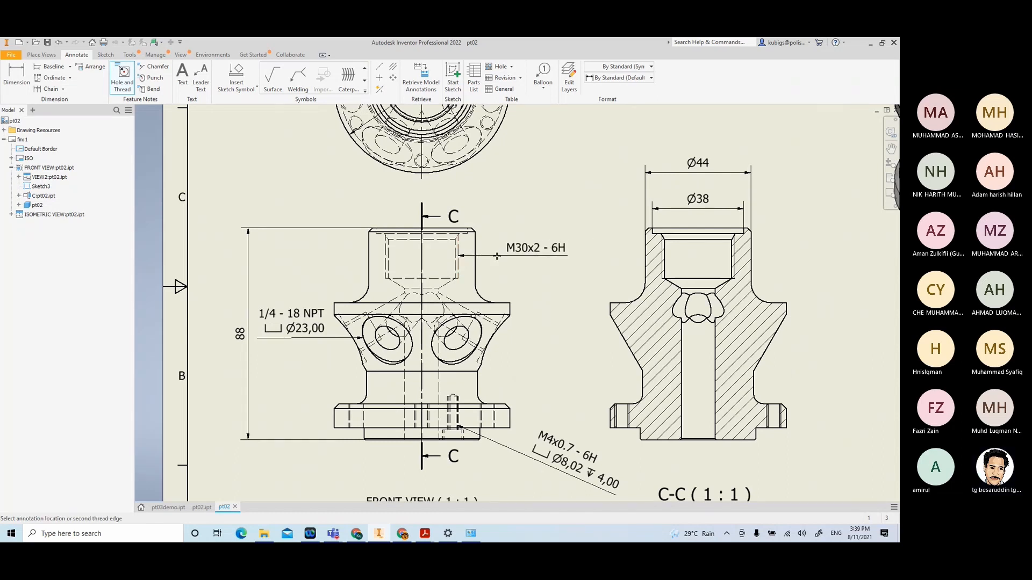
scroll(531, 293, "down", 3)
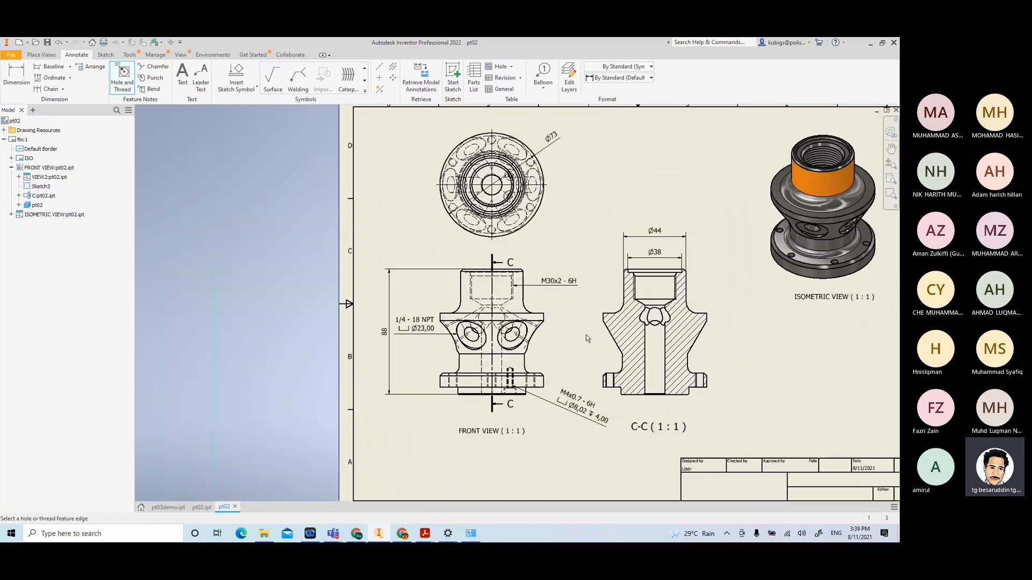
middle_click_drag(514, 308, 496, 314)
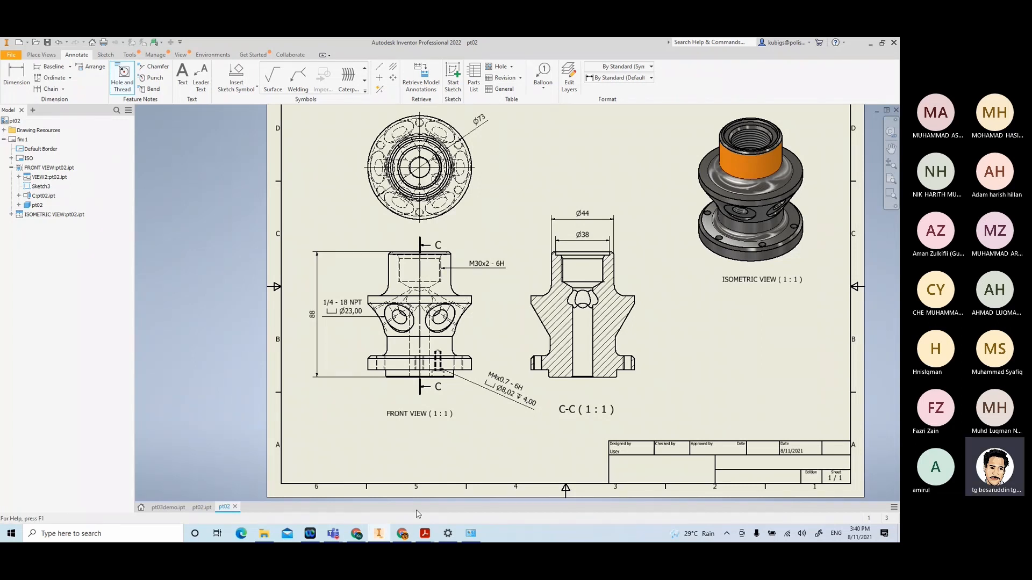
mouse_move(423, 520)
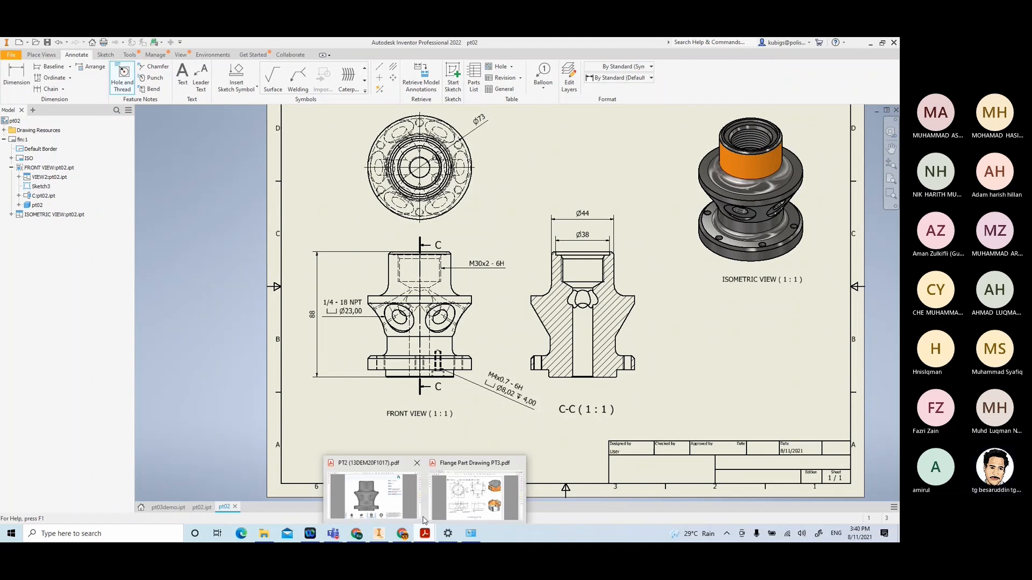
left_click(475, 491)
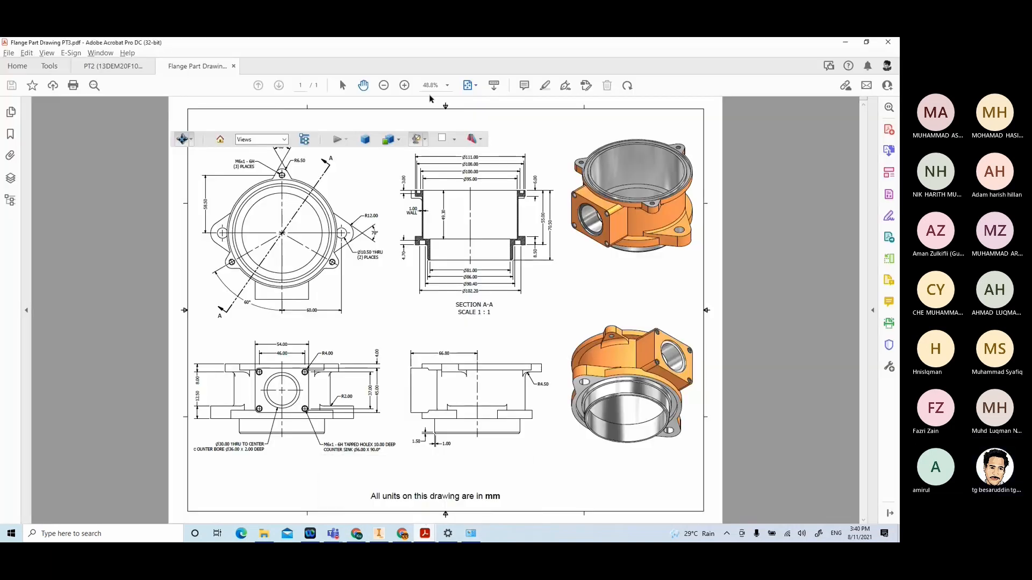
left_click(404, 85)
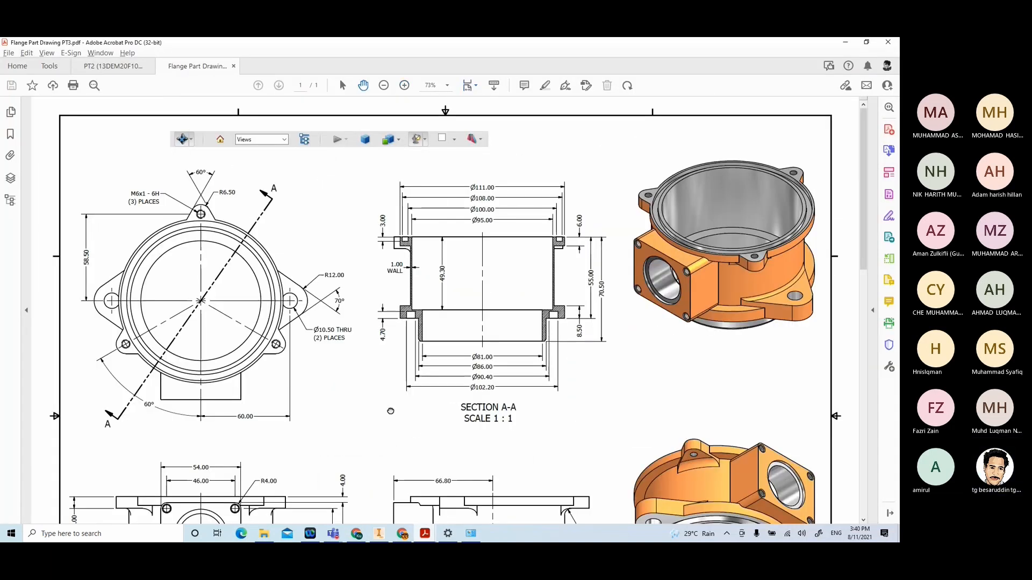
scroll(273, 407, "down", 4)
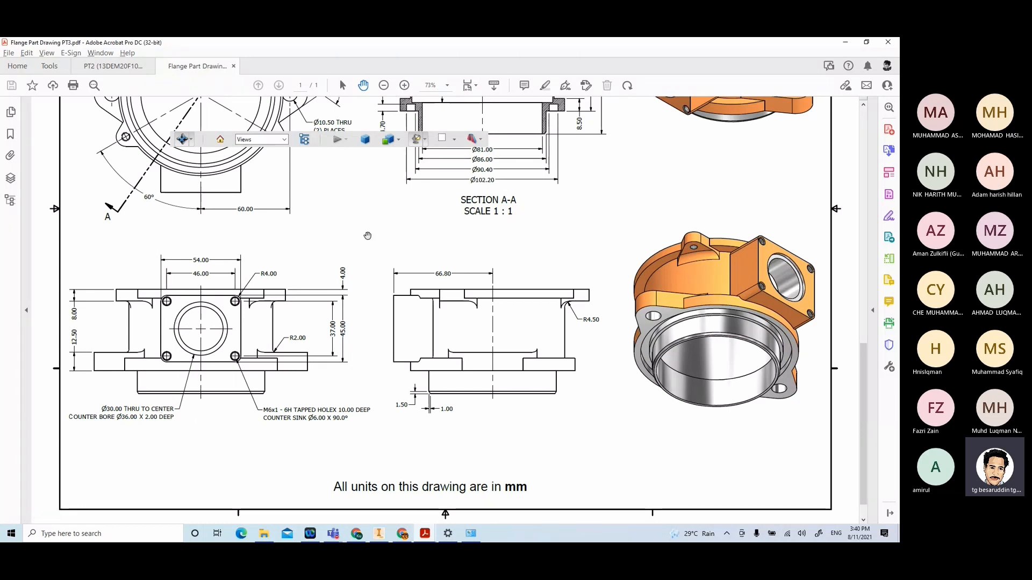
scroll(325, 318, "up", 4)
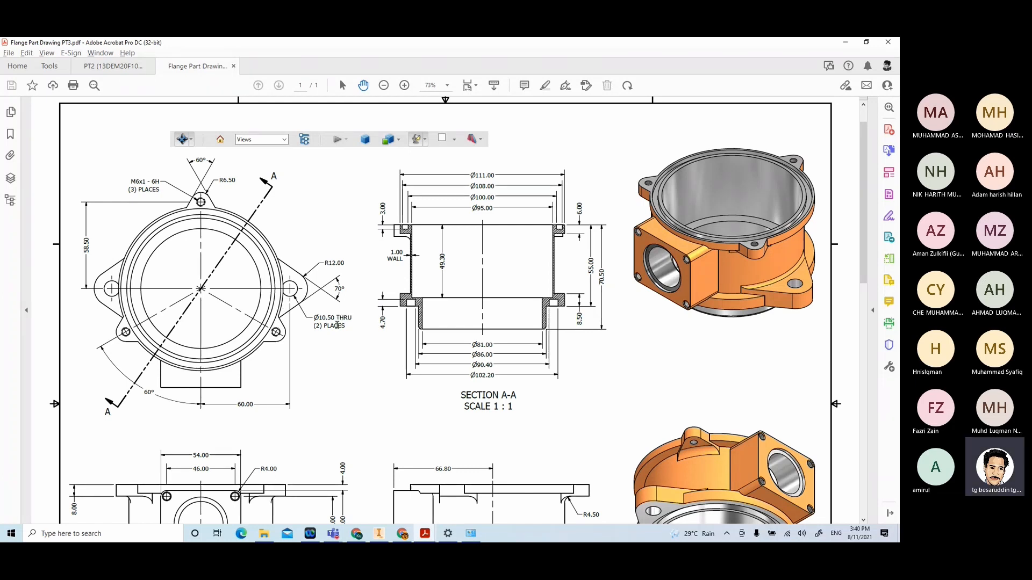
scroll(337, 325, "down", 5)
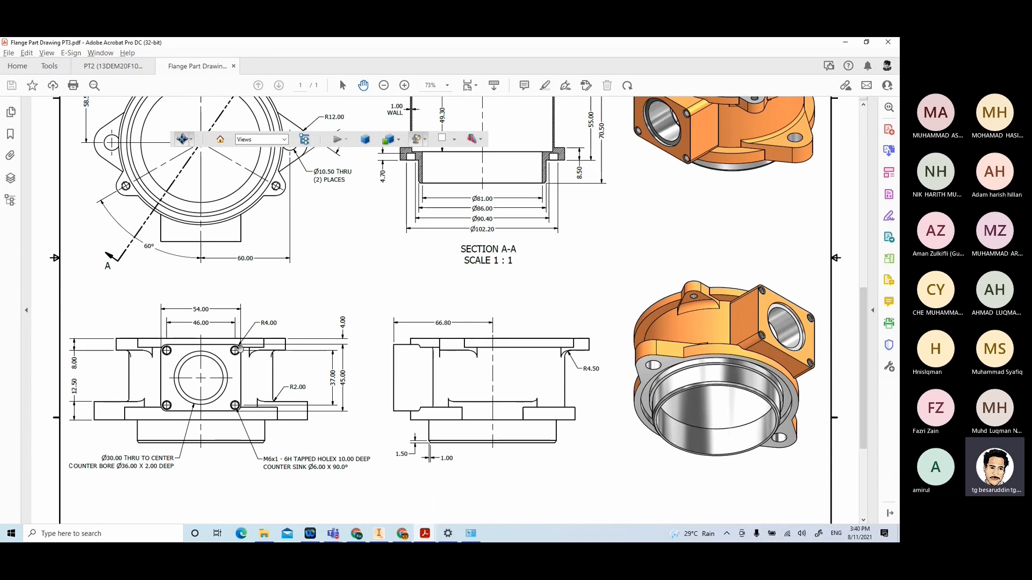
left_click_drag(241, 310, 274, 446)
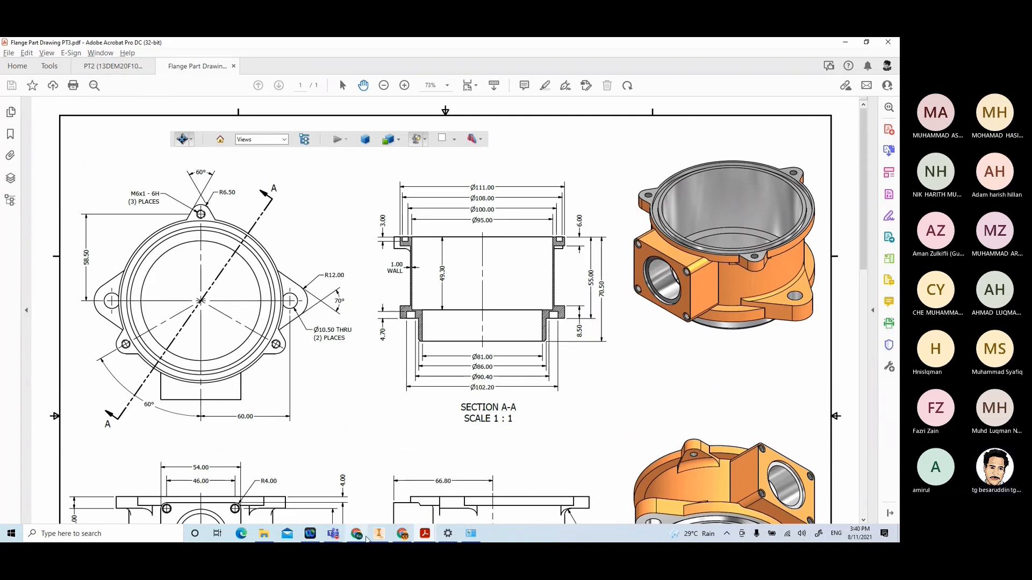
left_click(378, 534)
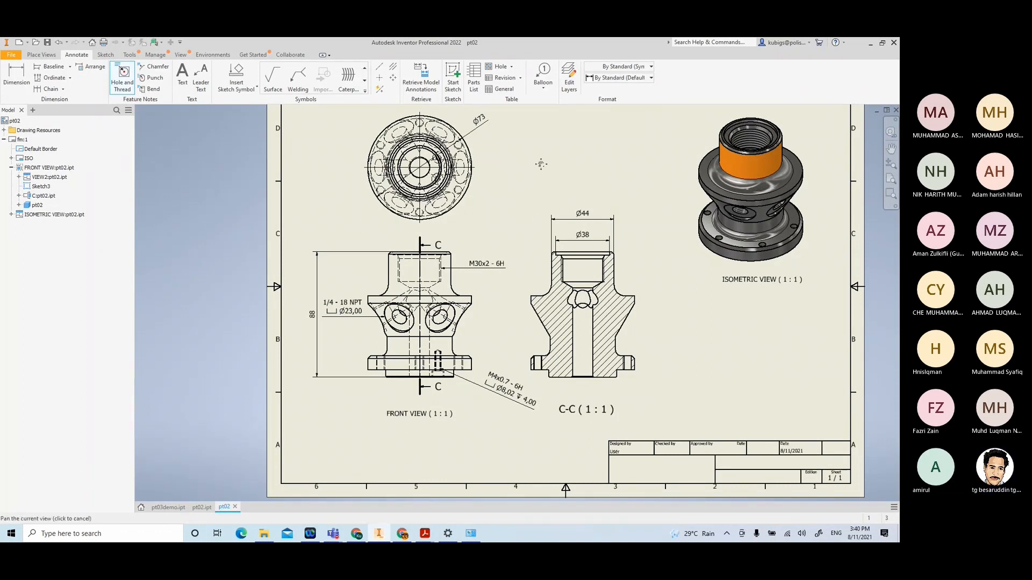
Add 1/4 - 18 NPT and M30x2 - 6H hole notes to the top view
scroll(549, 247, "down", 3)
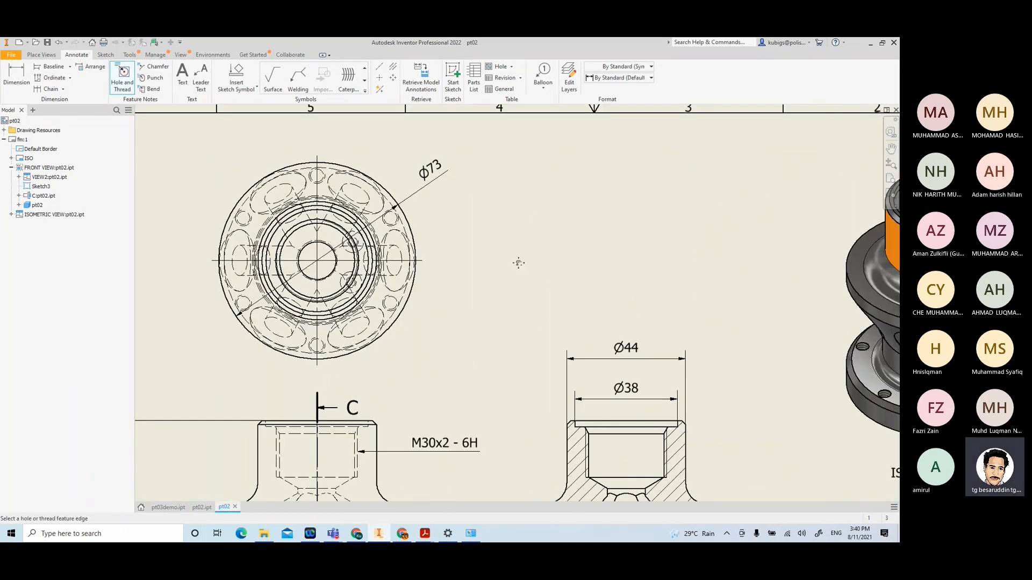
middle_click_drag(518, 260, 582, 286)
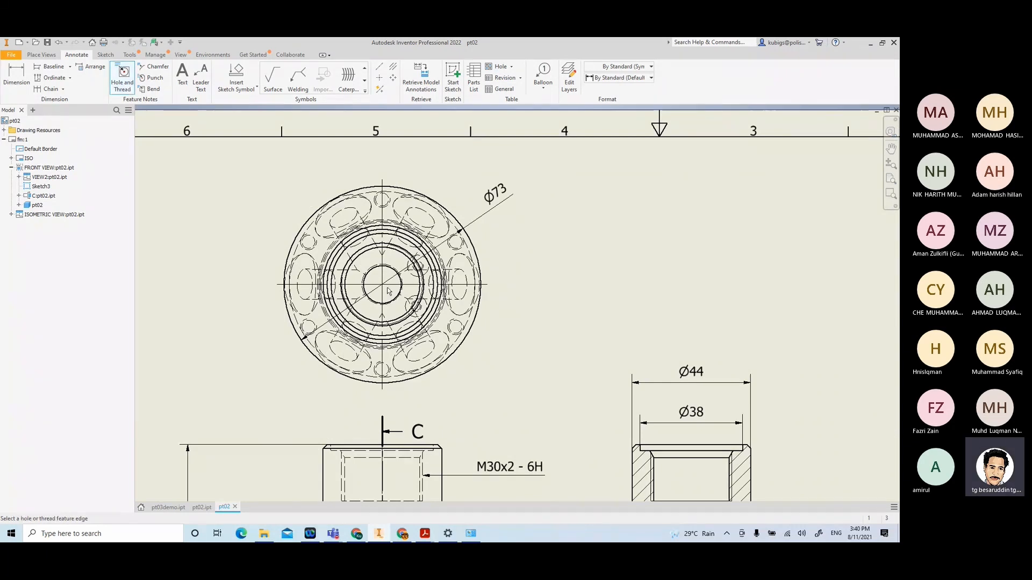
left_click(363, 208)
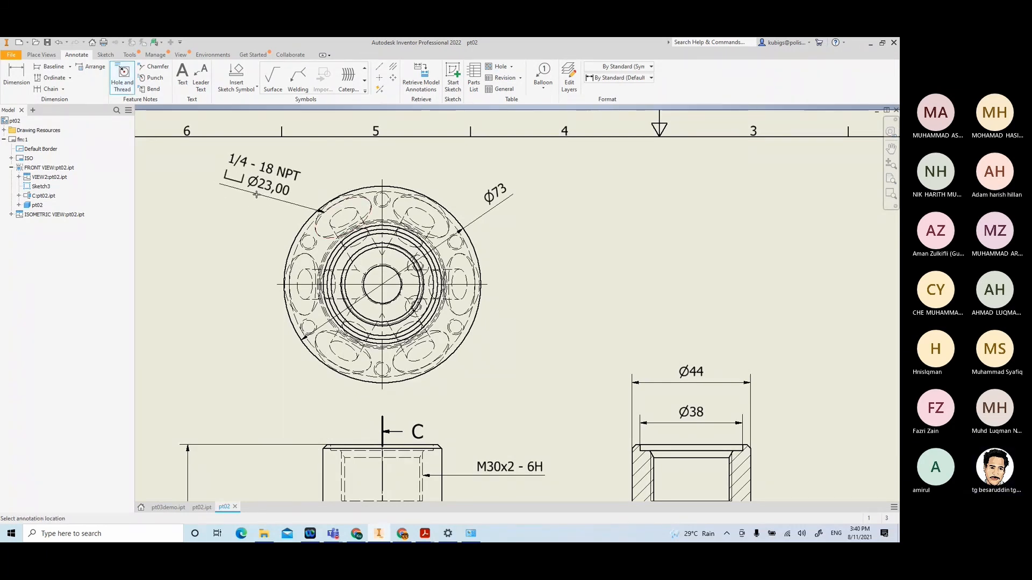
left_click(258, 196)
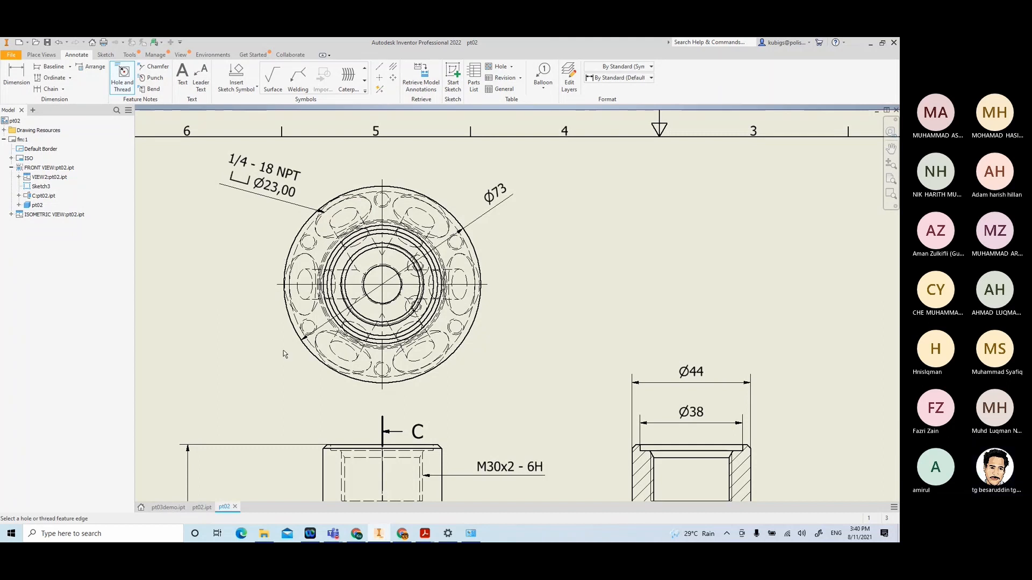
left_click(397, 296)
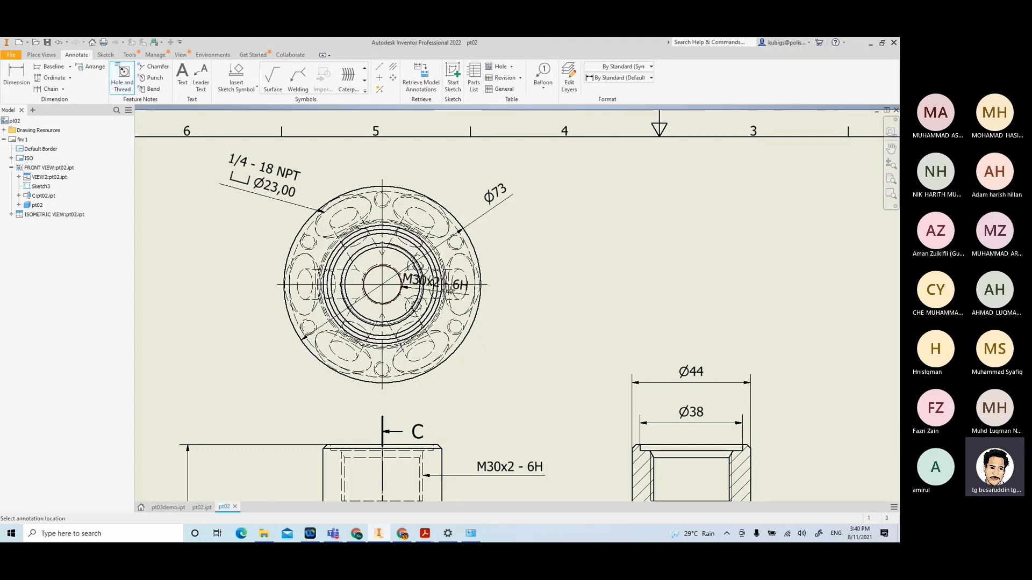
left_click(546, 313)
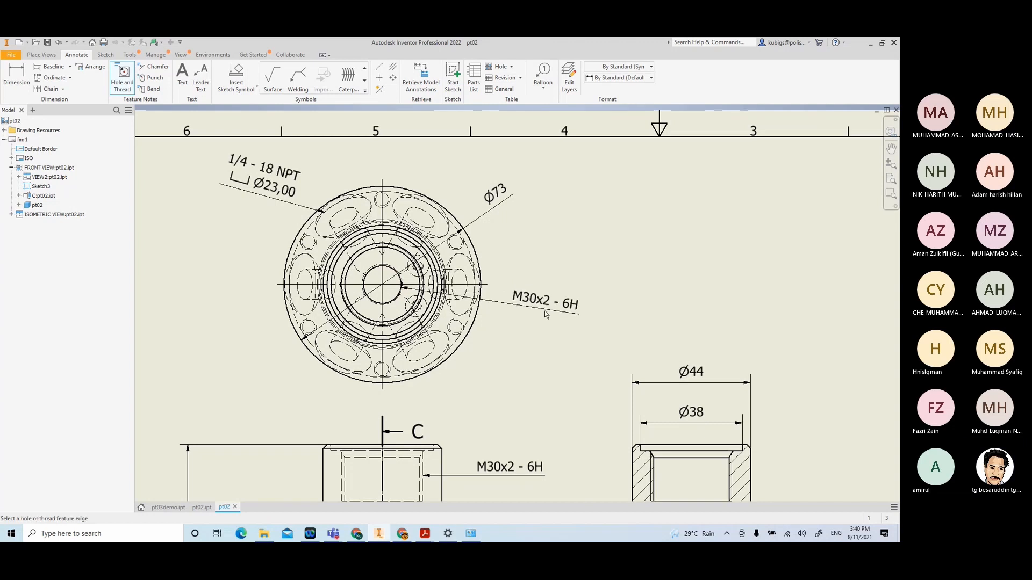
Dimension two inner circles in the end view as Ø30,84 and Ø44,00
left_click(12, 72)
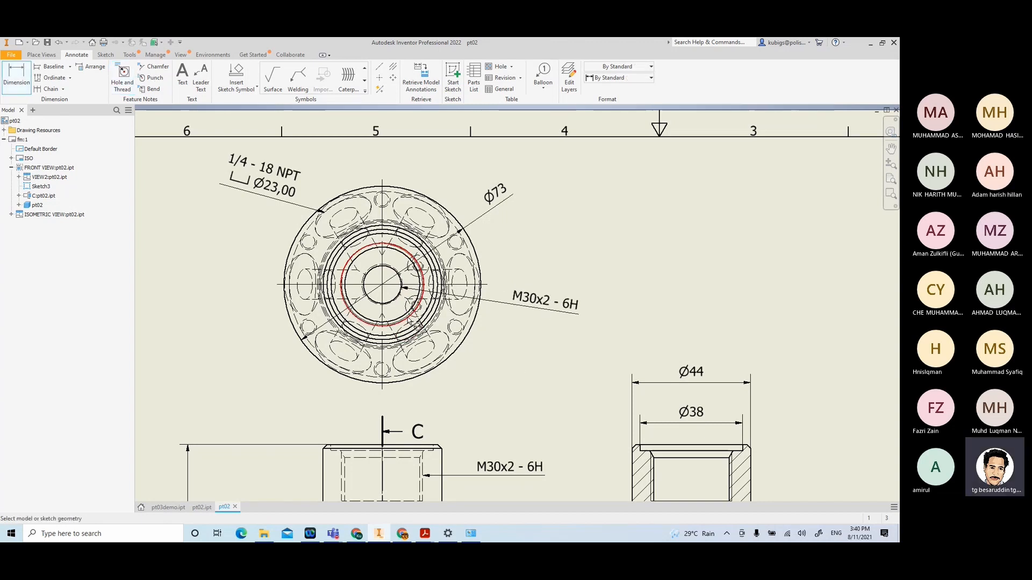
left_click(421, 298)
left_click(517, 250)
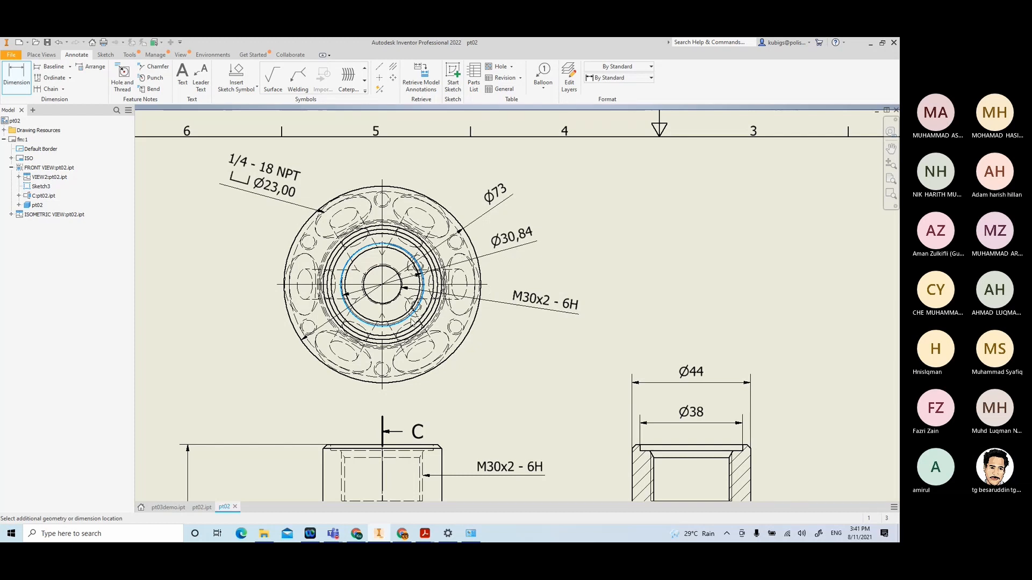
left_click(387, 274)
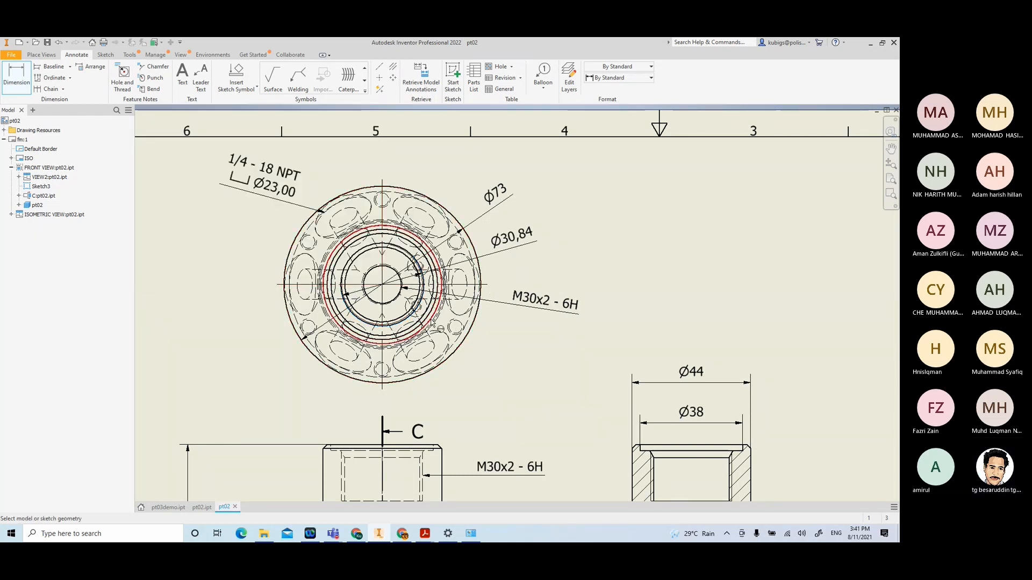
left_click(434, 322)
left_click(537, 389)
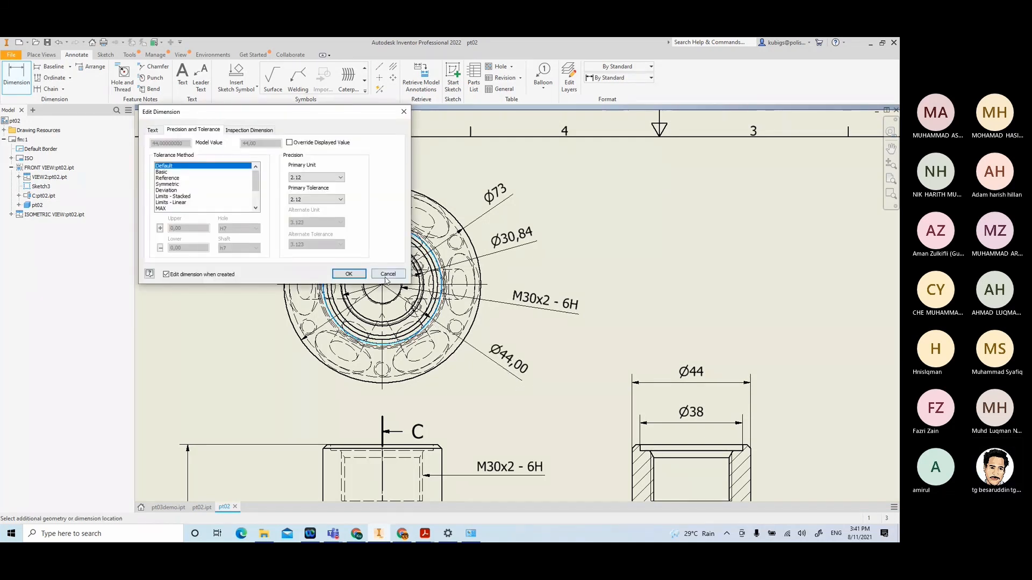
left_click(385, 273)
scroll(558, 364, "down", 5)
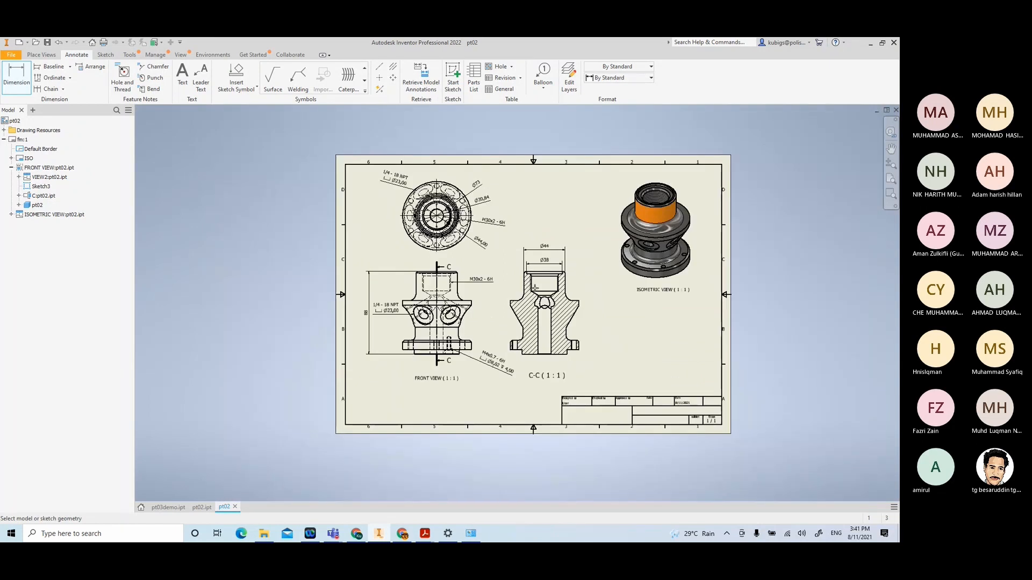
middle_click_drag(514, 277, 483, 261)
Write FLANGE MANIFOLD as text in the title block's title cell
scroll(610, 363, "up", 5)
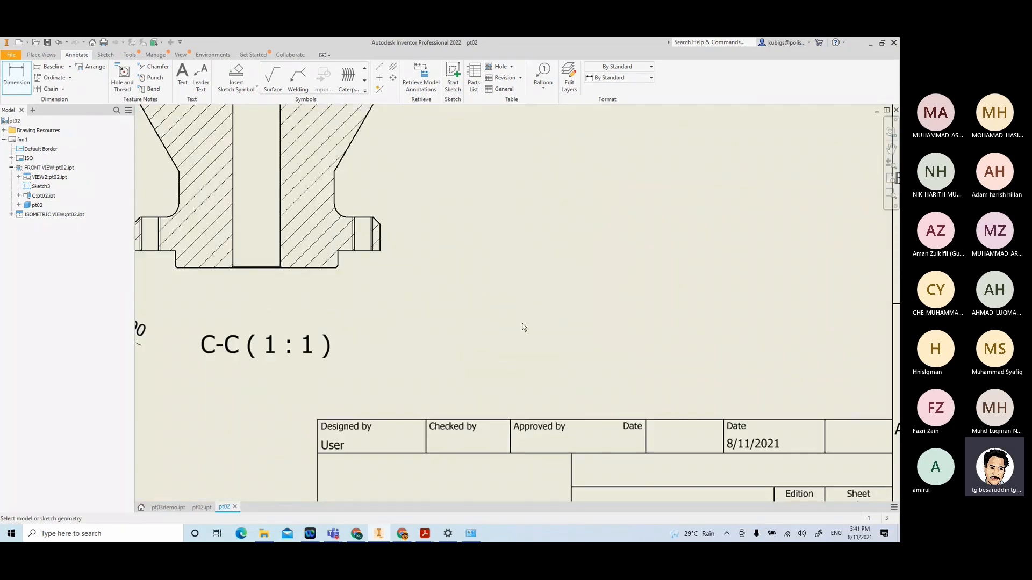
middle_click_drag(524, 327, 441, 200)
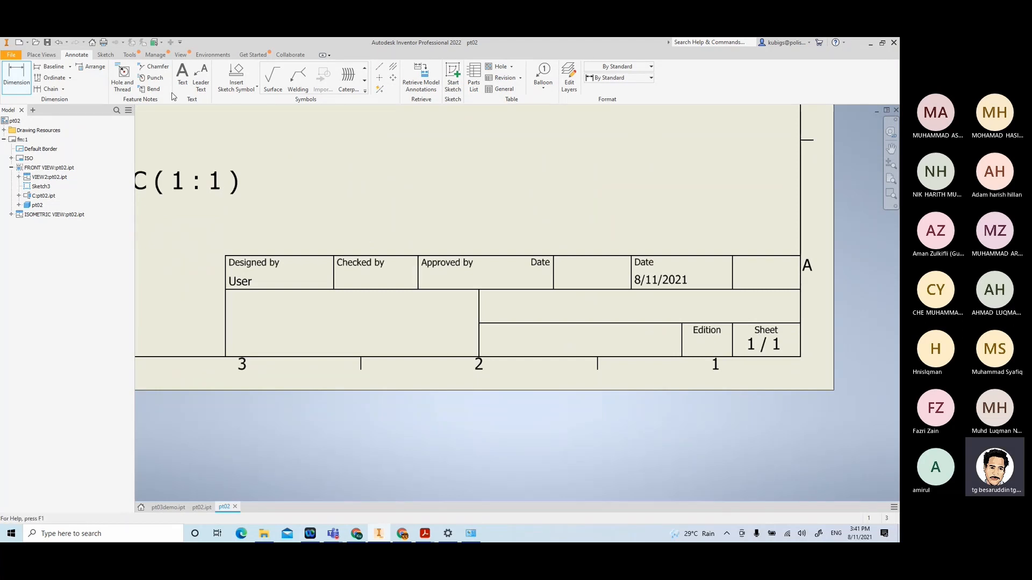
left_click(182, 74)
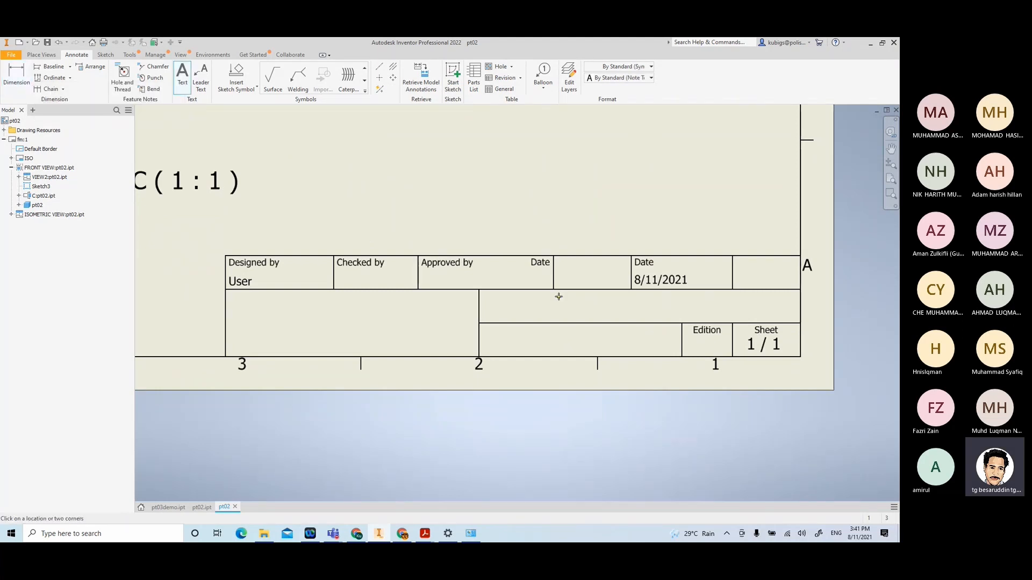
left_click_drag(493, 296, 789, 317)
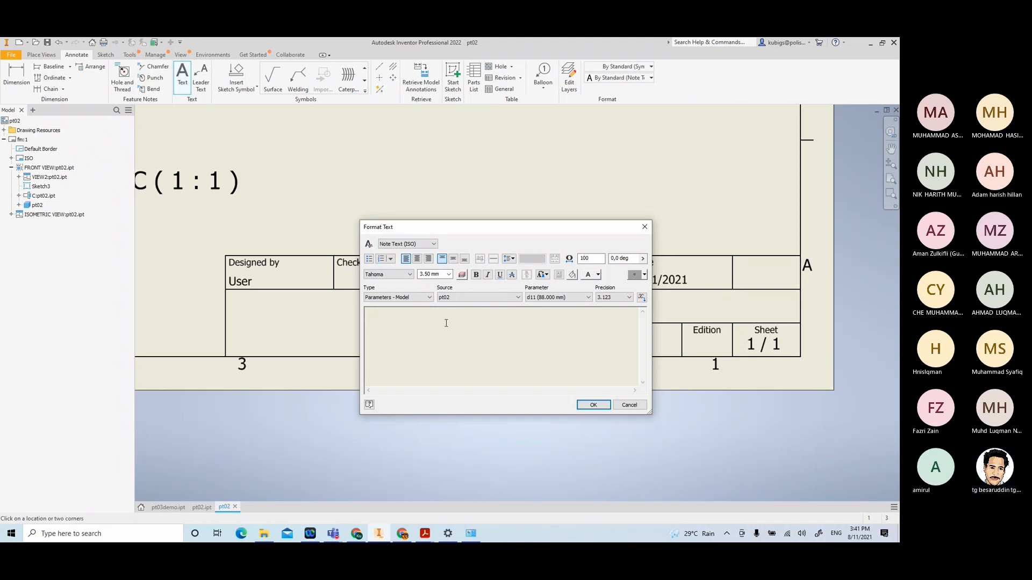
type("FLANGE MANILO")
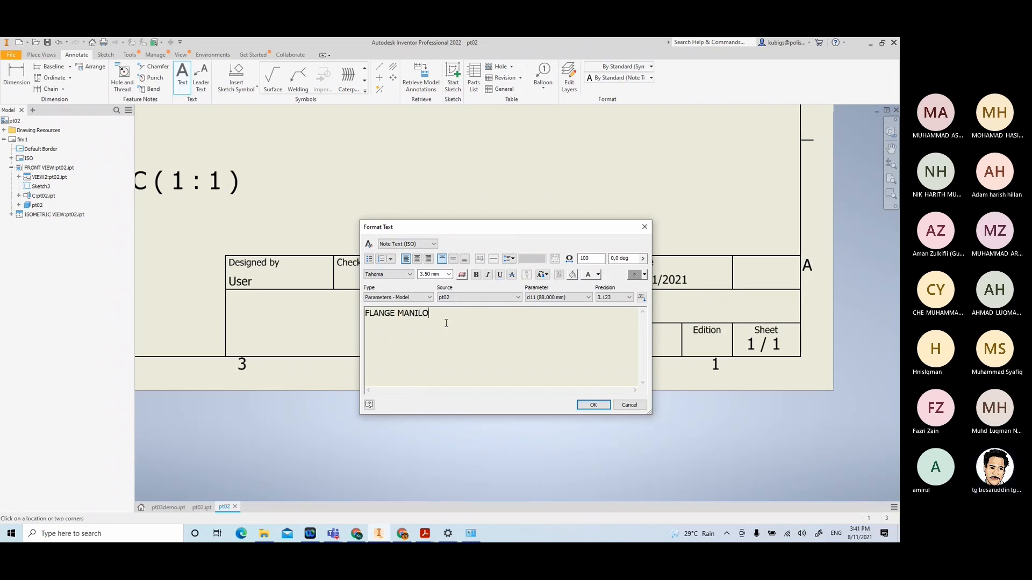
key("BackSpace")
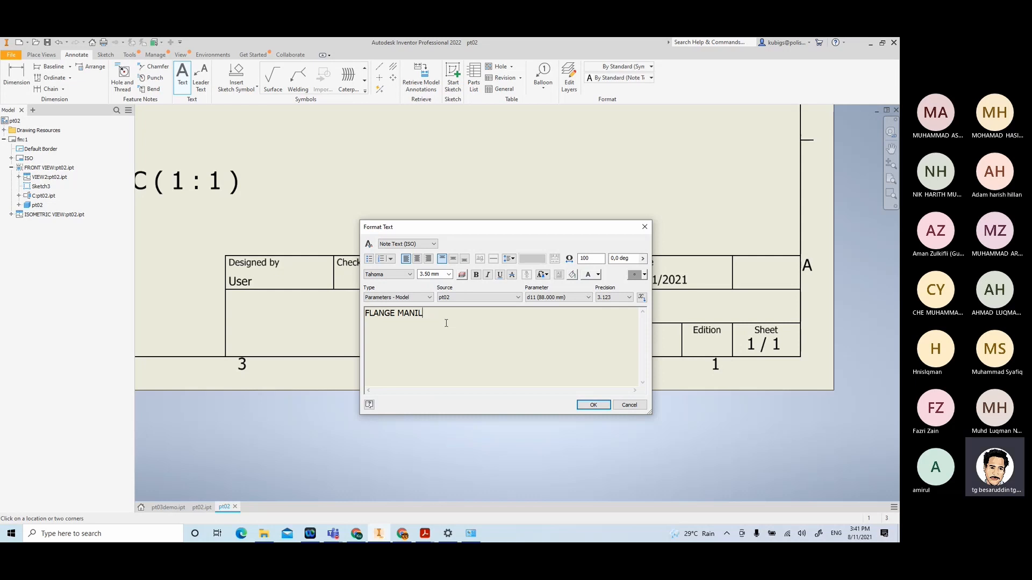
key("BackSpace")
key("BackSpace")
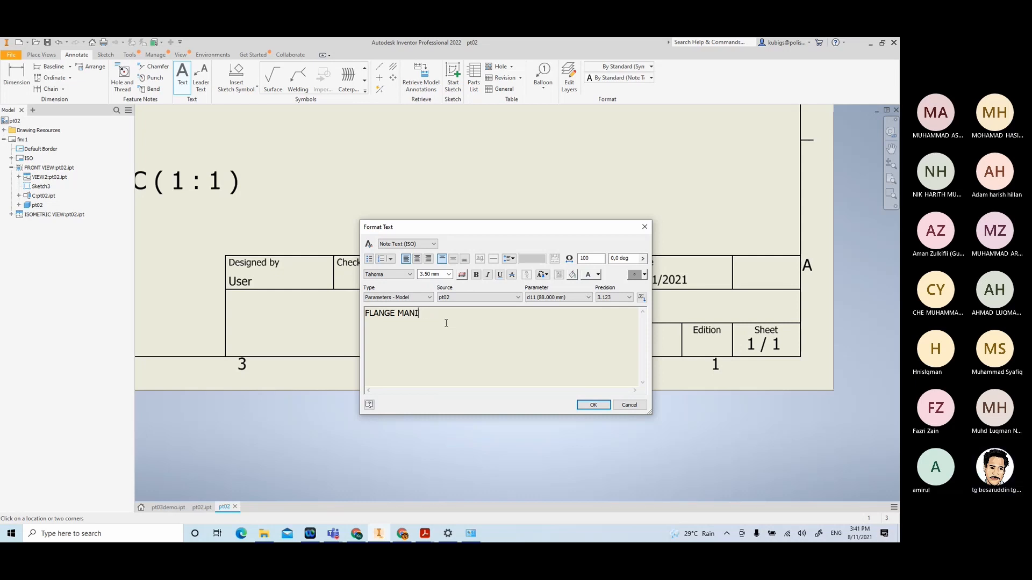
type("IFOLD")
left_click(592, 406)
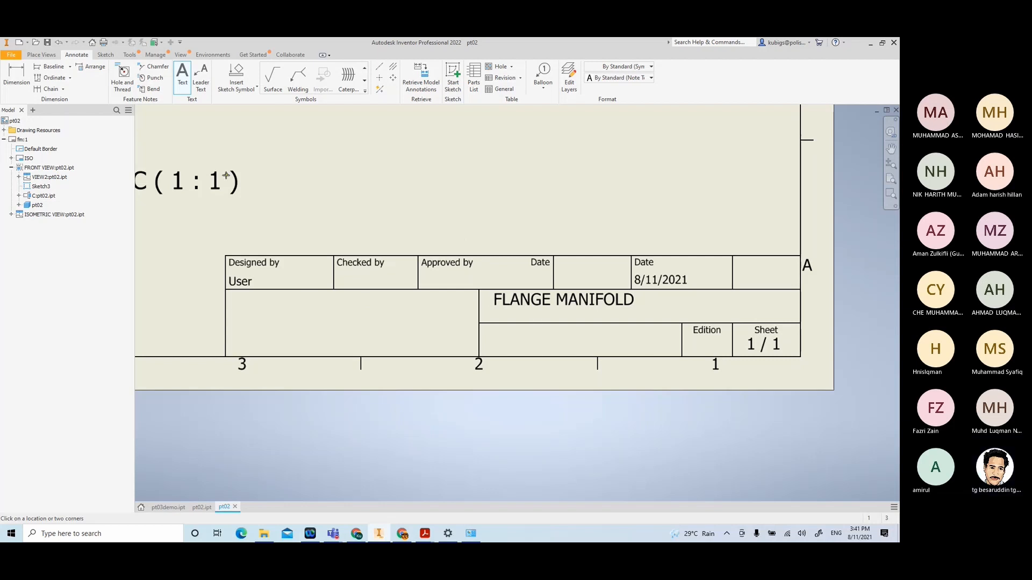
key("Escape")
Shift FLANGE MANIFOLD slightly left and mark a text box in the empty left cell
left_click(529, 301)
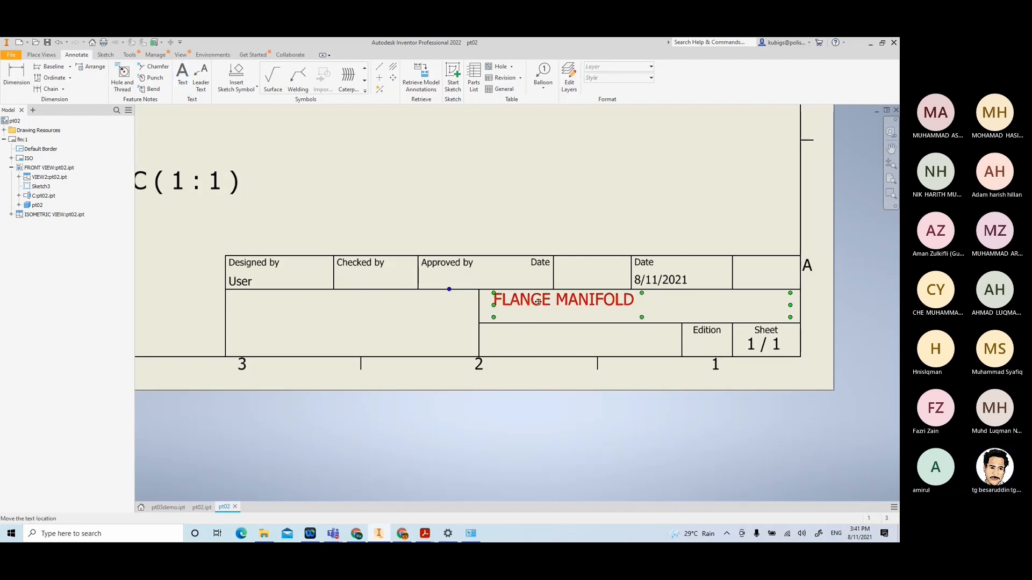
mouse_move(538, 301)
left_mouse_down()
mouse_move(293, 322)
mouse_move(511, 326)
mouse_move(530, 302)
left_mouse_up()
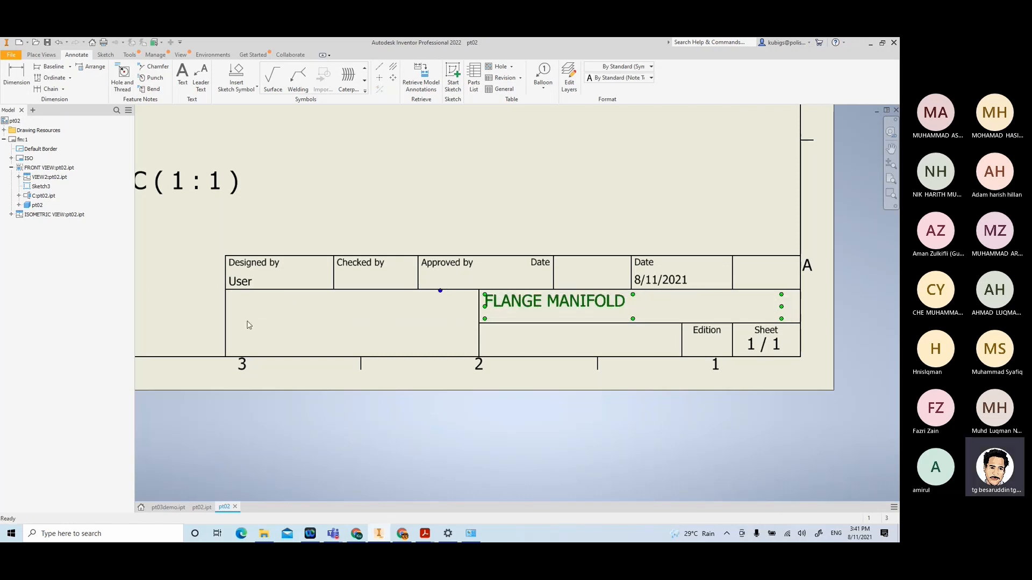
left_click(297, 317)
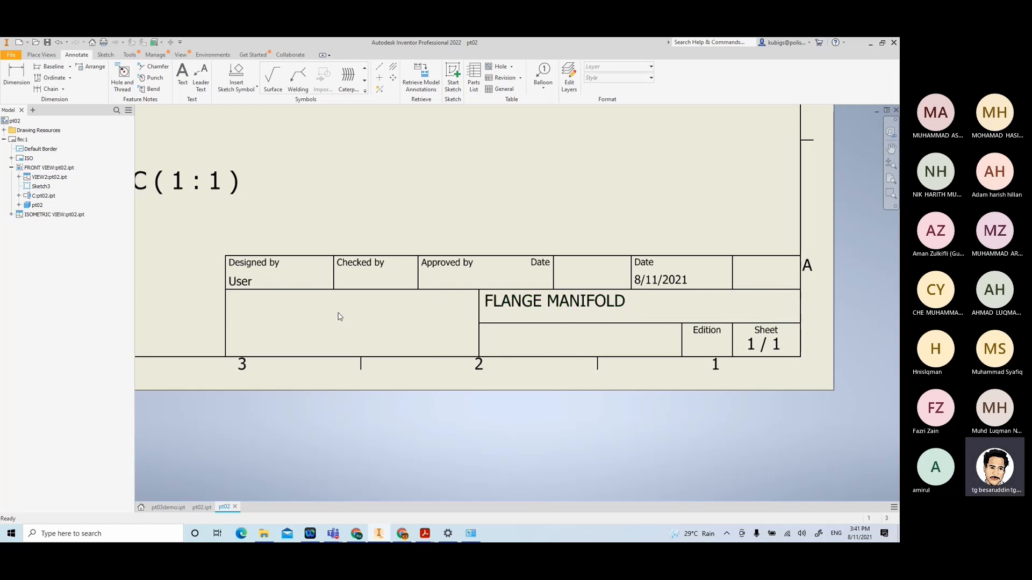
key("t")
left_click_drag(233, 300, 470, 346)
Enter PSMZA MECHANICAL in the left cell with 5.00 mm text height
left_click(431, 338)
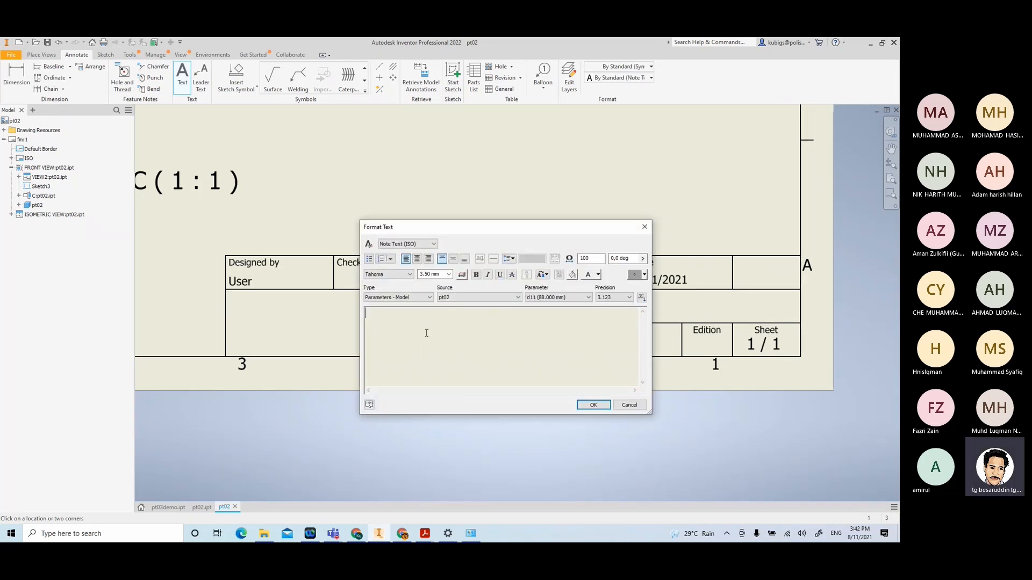
type("PSMZA")
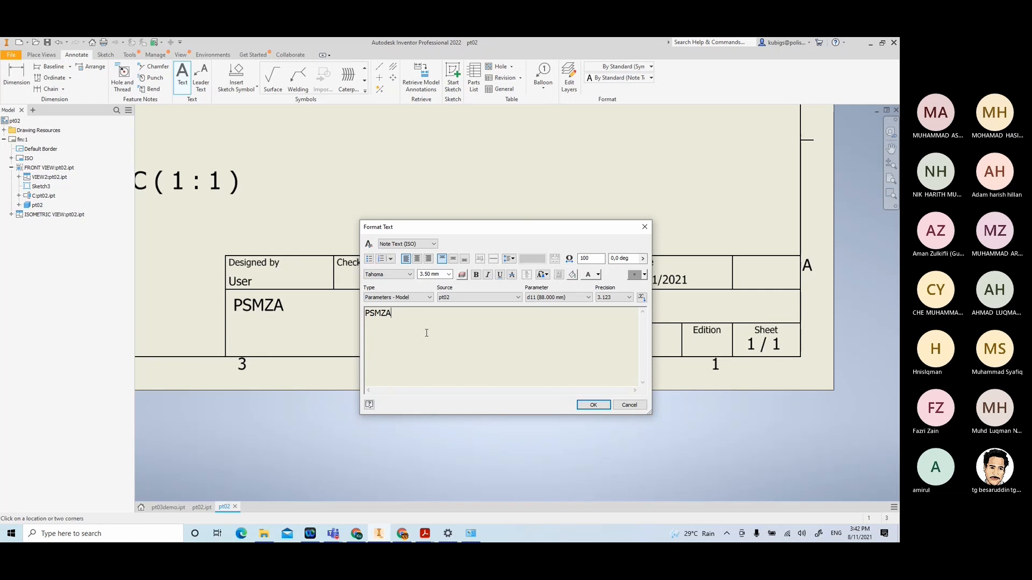
type("MECHANICA")
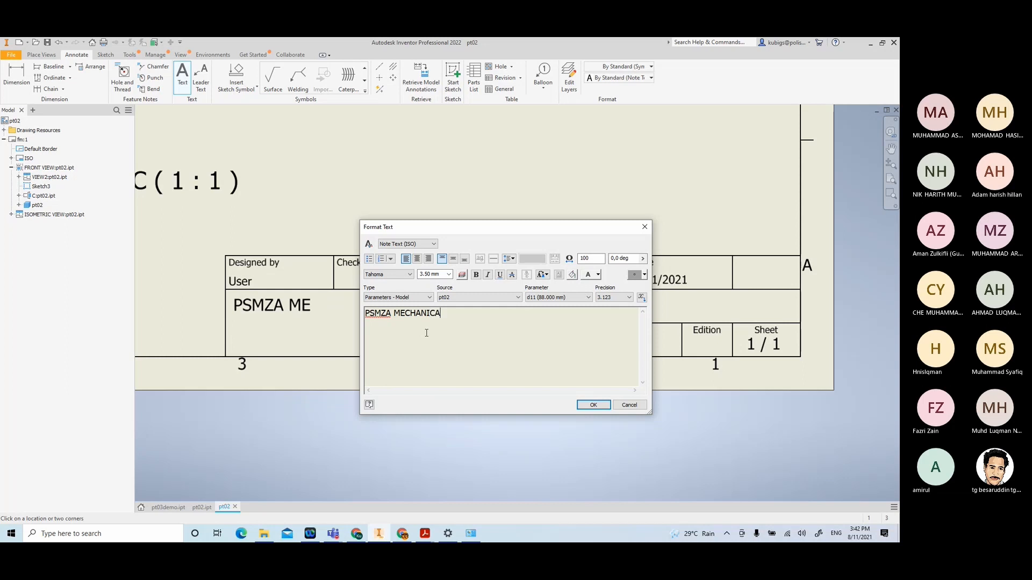
type("L")
left_click_drag(451, 314, 376, 316)
left_click(449, 276)
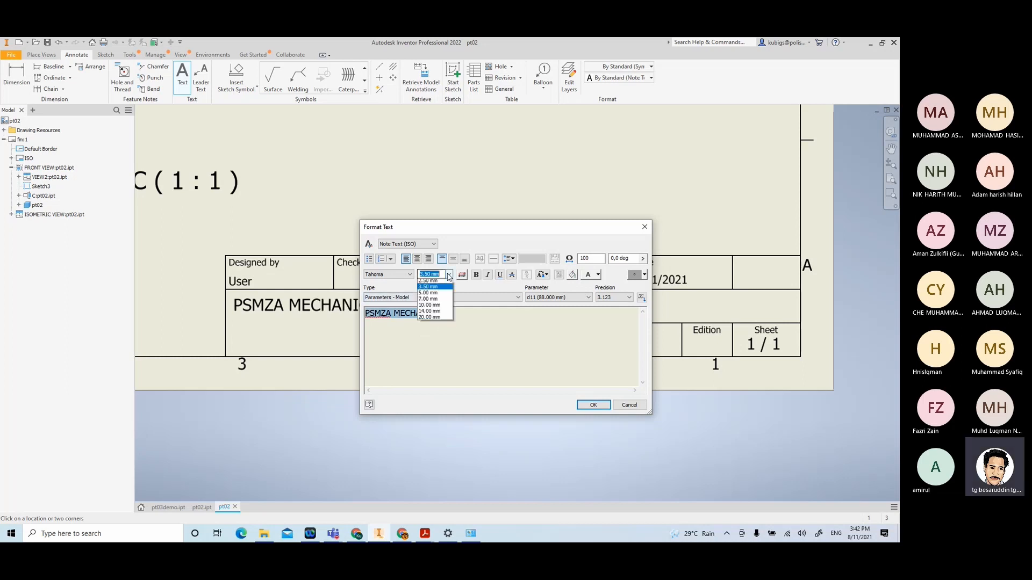
left_click(436, 292)
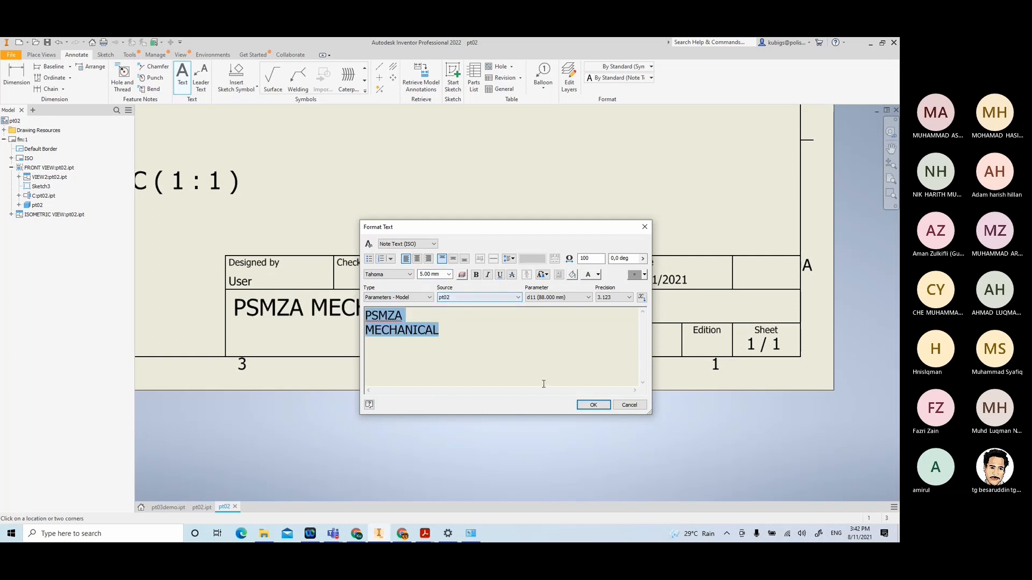
left_click(593, 404)
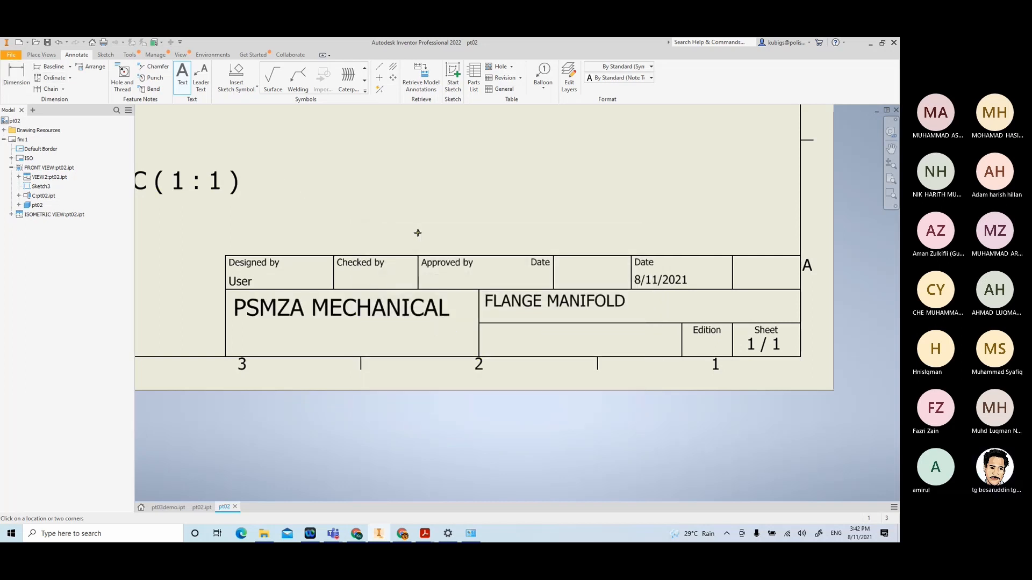
key("Escape")
Centre the PSMZA MECHANICAL lines and nudge the text into position in its cell
left_click(319, 307)
left_click(318, 308)
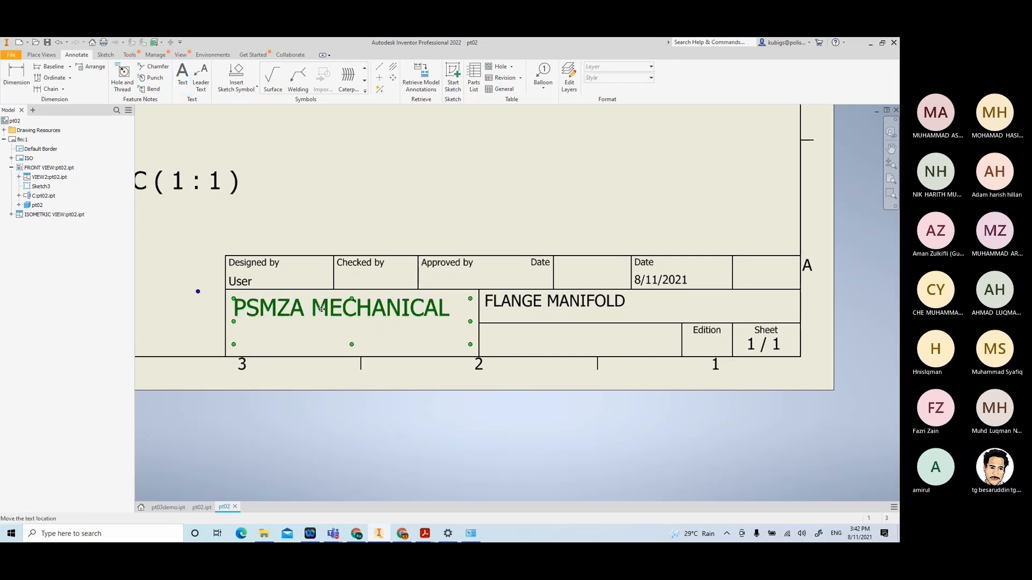
left_click_drag(323, 308, 327, 309)
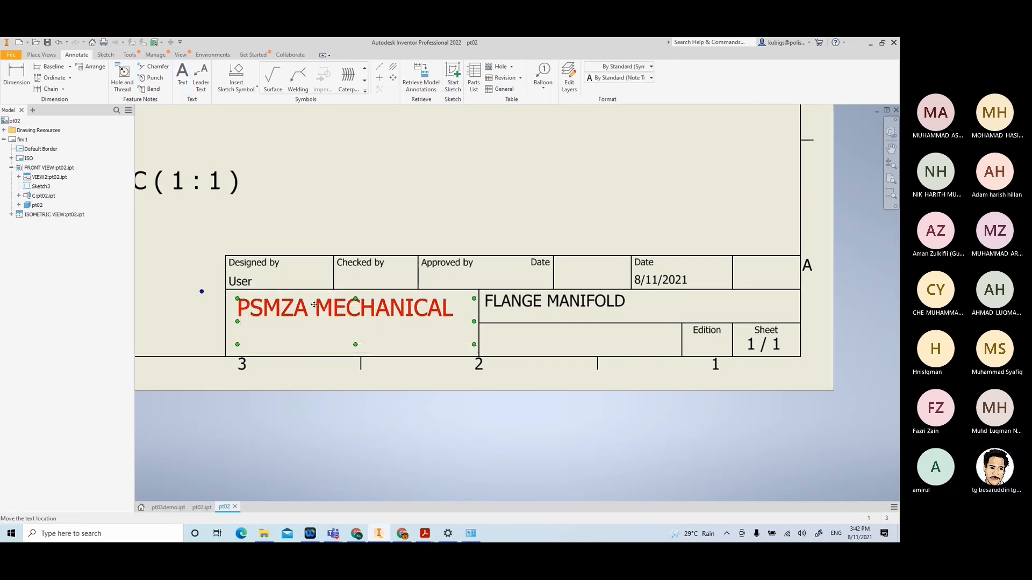
double_click(343, 315)
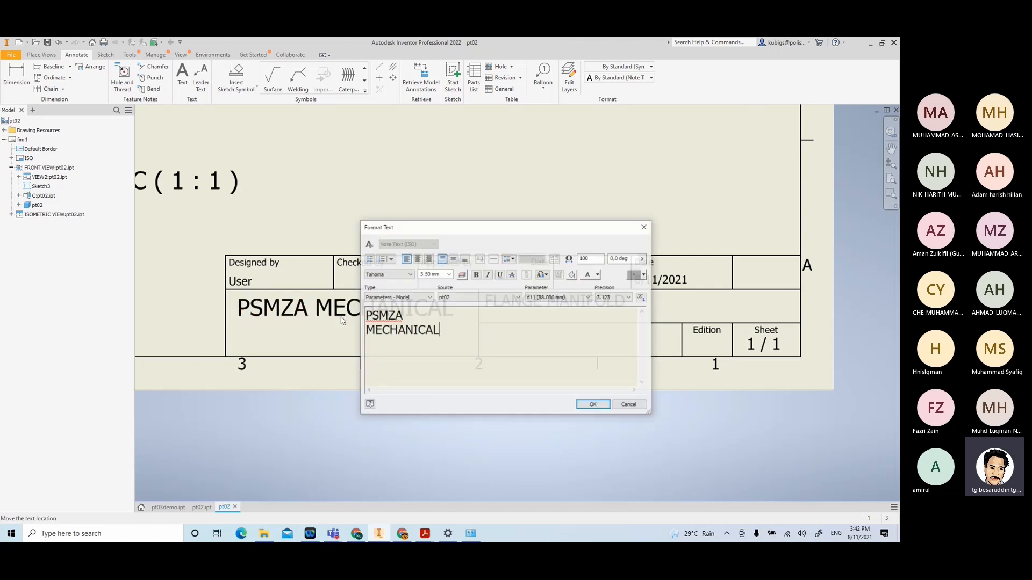
left_click(417, 259)
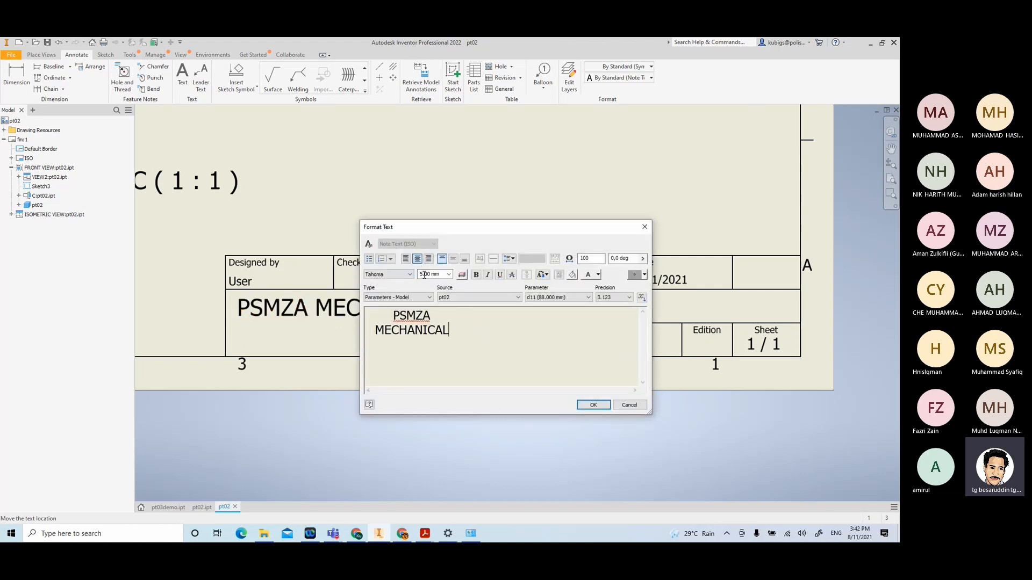
left_click(593, 405)
left_click(362, 323)
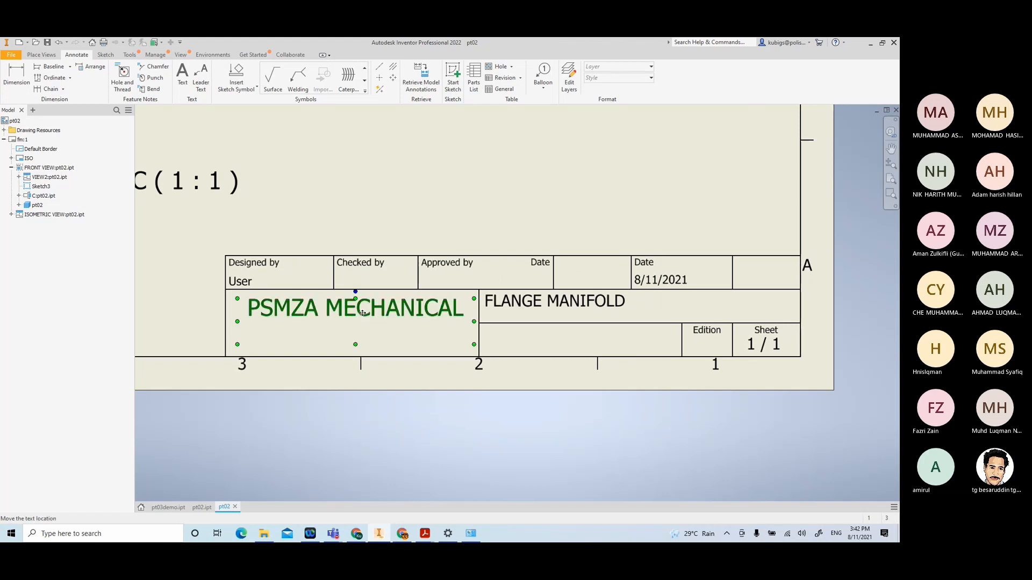
left_click_drag(362, 323, 366, 319)
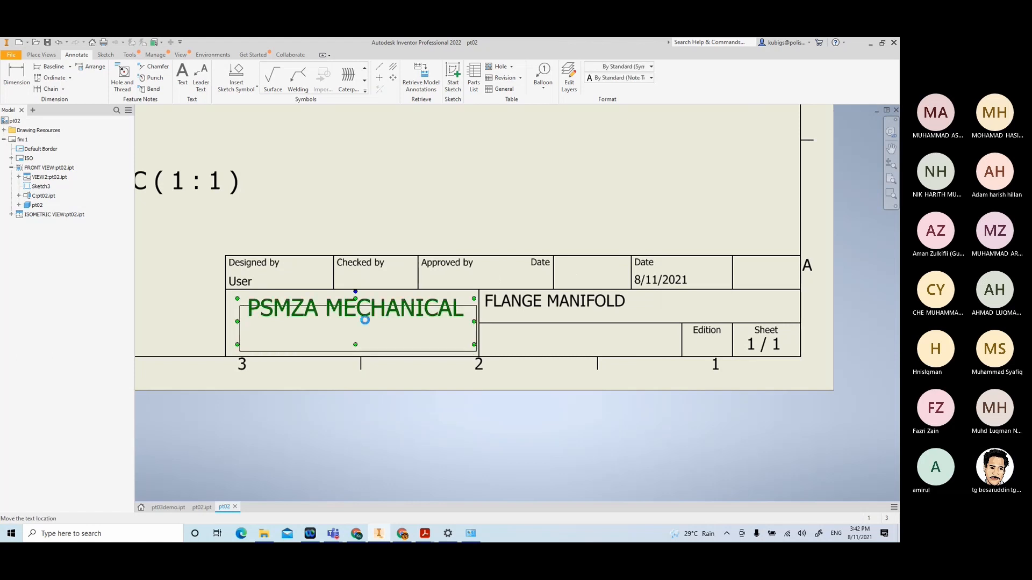
left_click(538, 337)
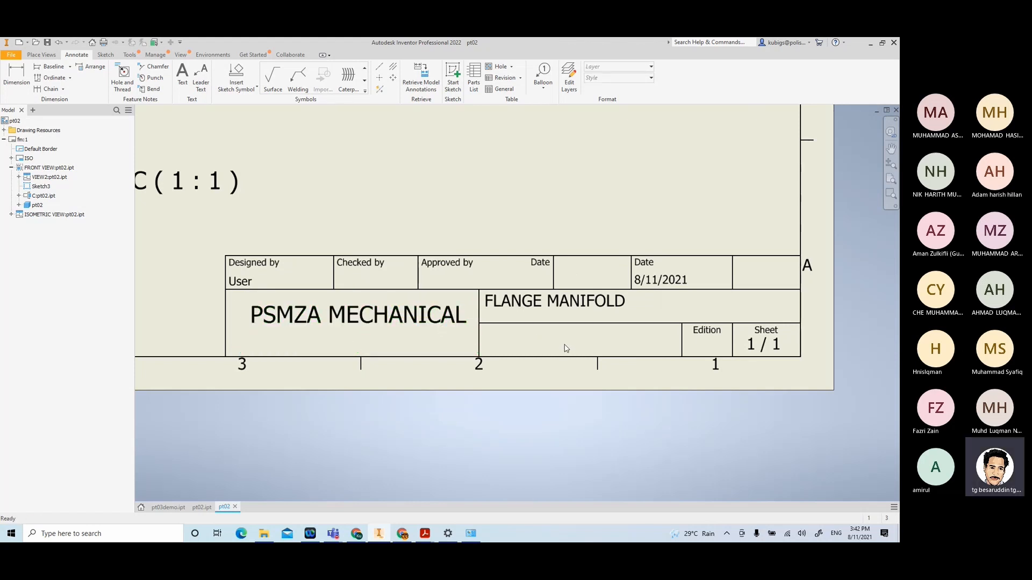
Try moving FLANGE MANIFOLD into the cell below, then undo the move
left_click(567, 304)
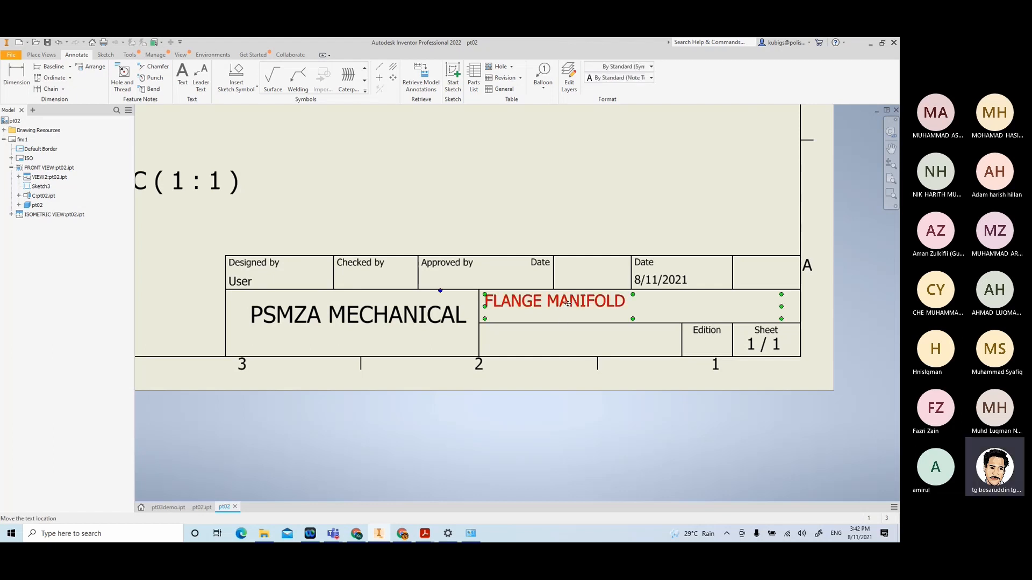
left_click_drag(568, 304, 566, 340)
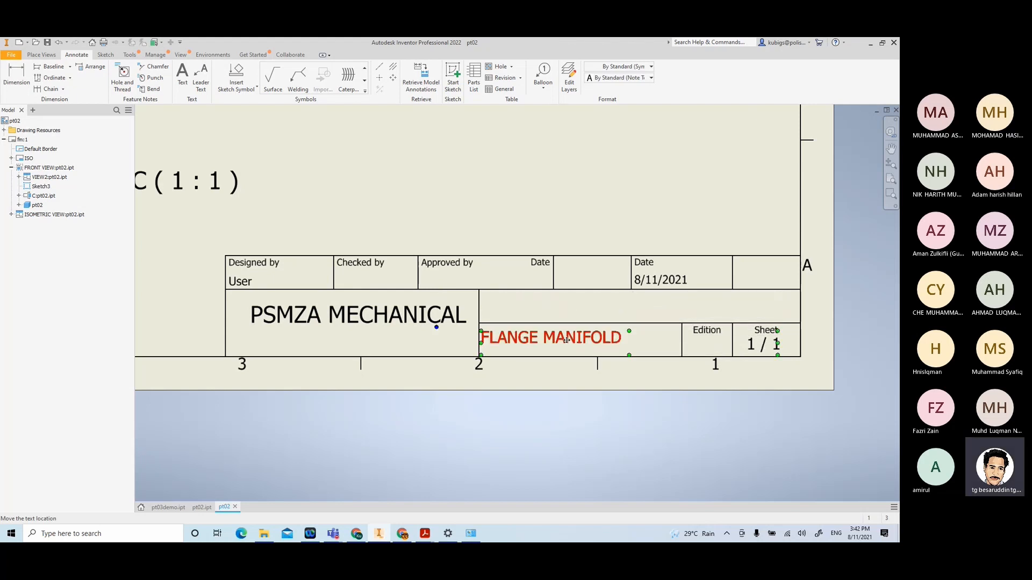
key("ctrl+z")
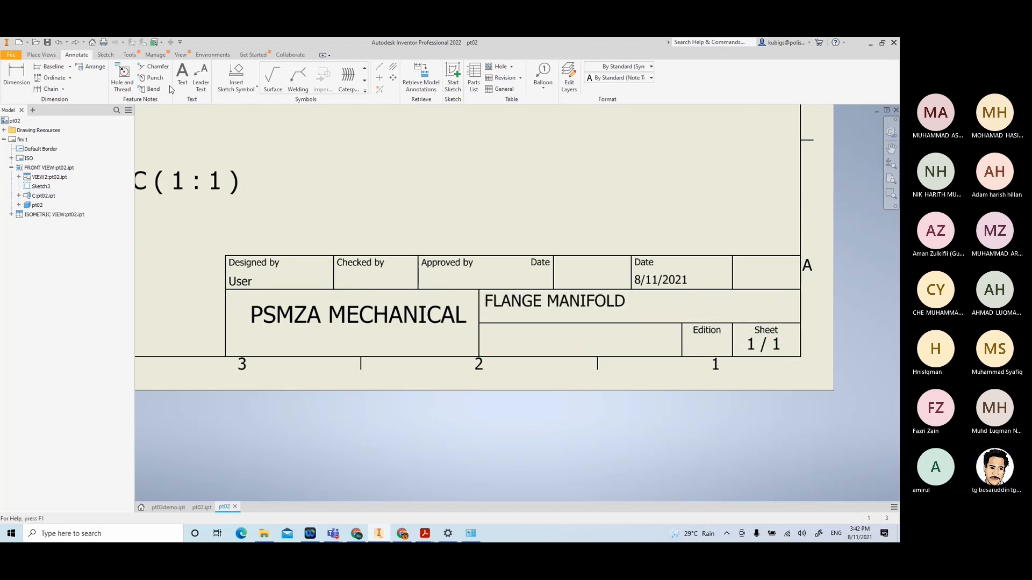
Add the designer's name and part code F1001 in the cell below the title
left_click(182, 75)
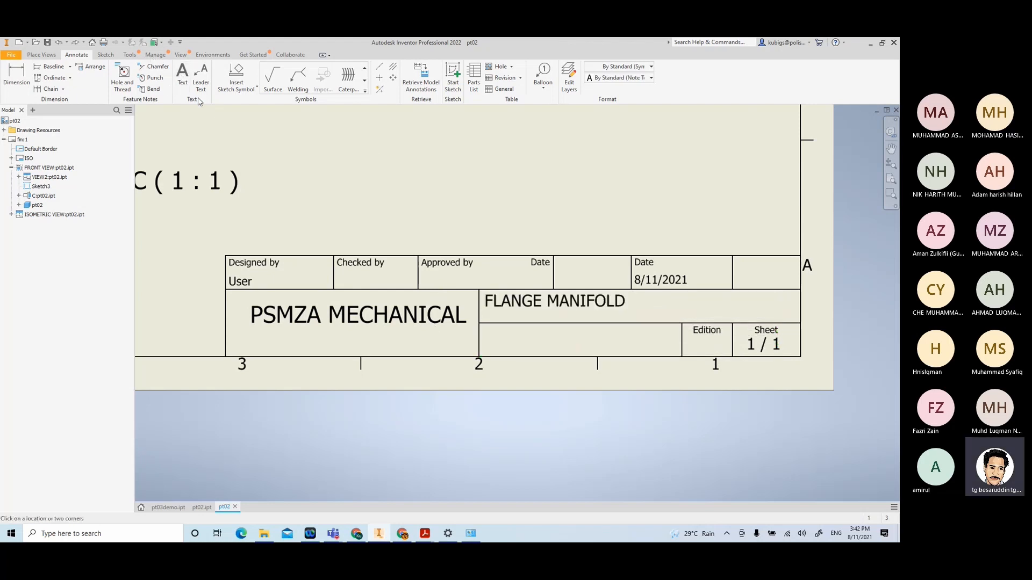
left_click(490, 328)
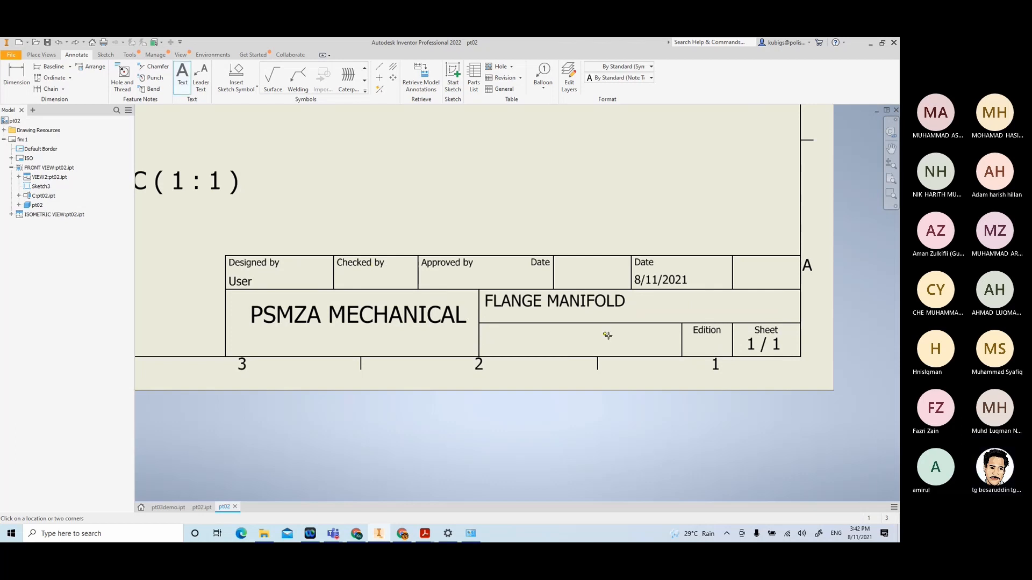
left_click(664, 349)
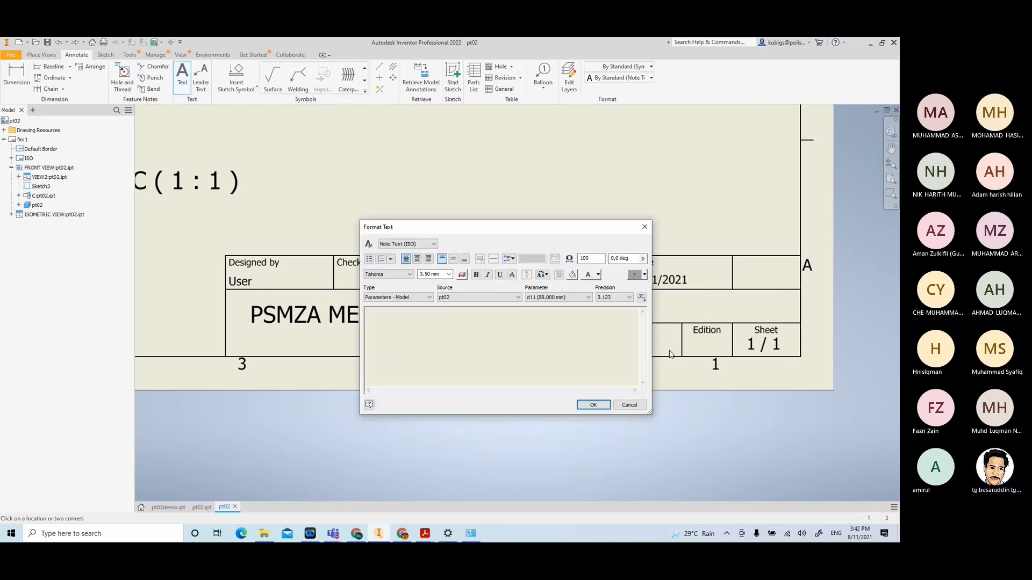
type("A")
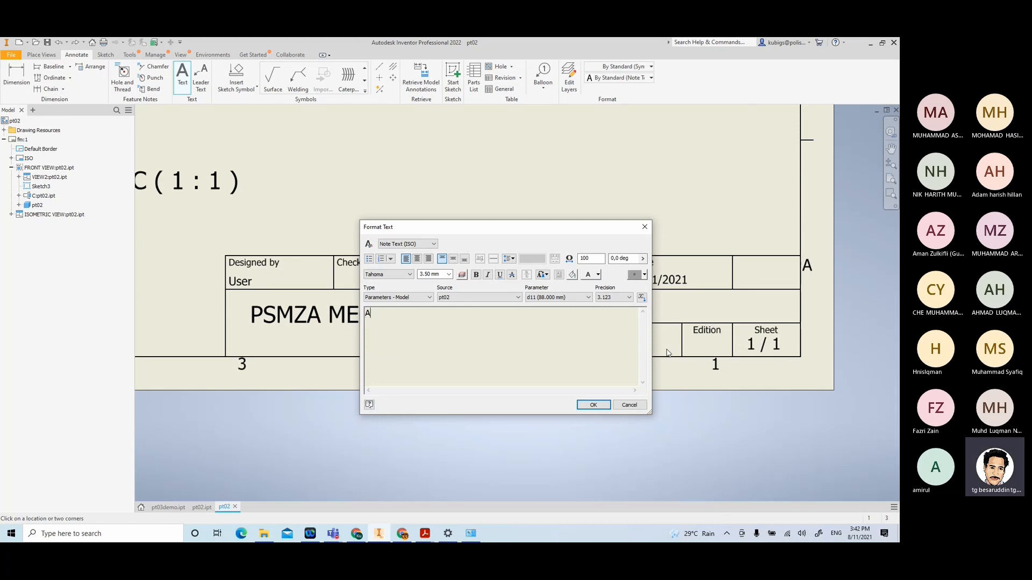
type("HMAD")
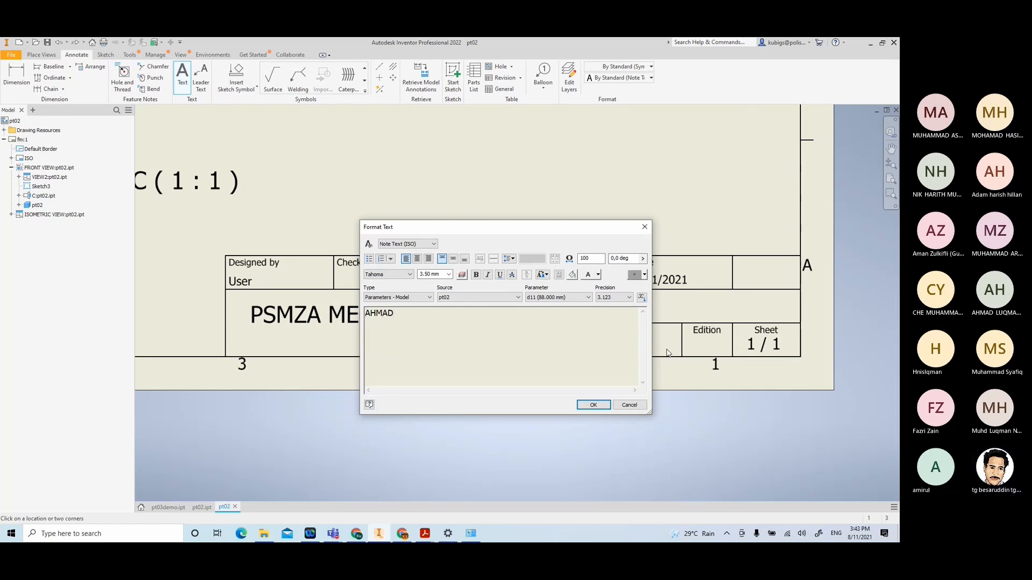
type(" F1001")
left_click(593, 406)
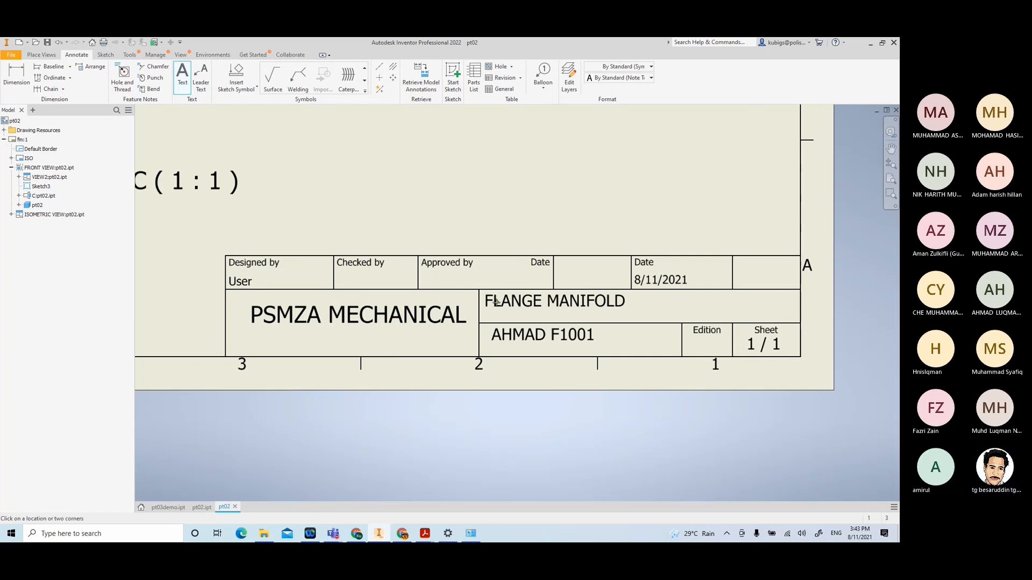
scroll(499, 302, "down", 5)
middle_click_drag(391, 252, 434, 299)
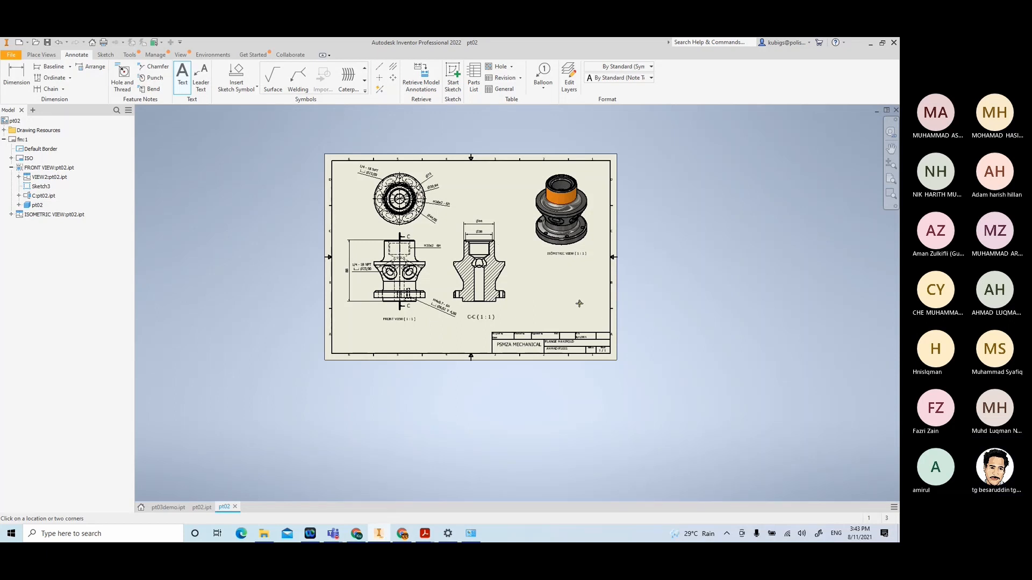
key("ctrl+0")
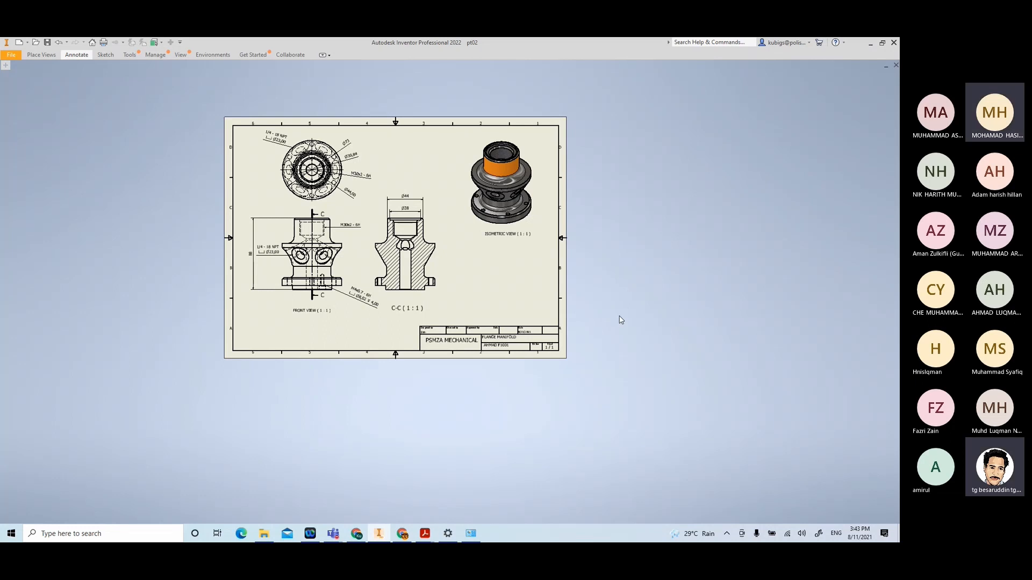
scroll(619, 319, "down", 3)
scroll(619, 320, "up", 4)
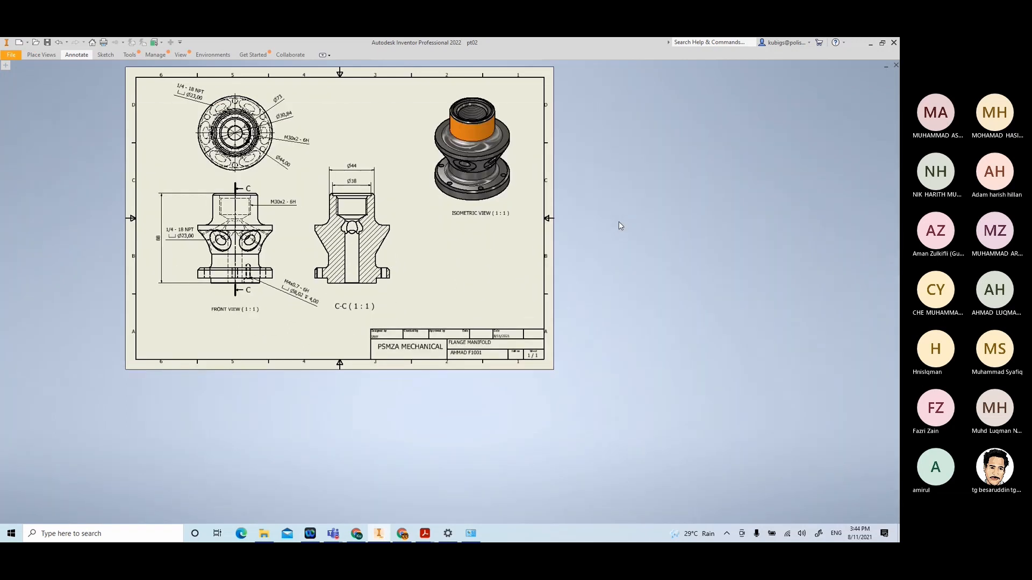
key("ctrl+0")
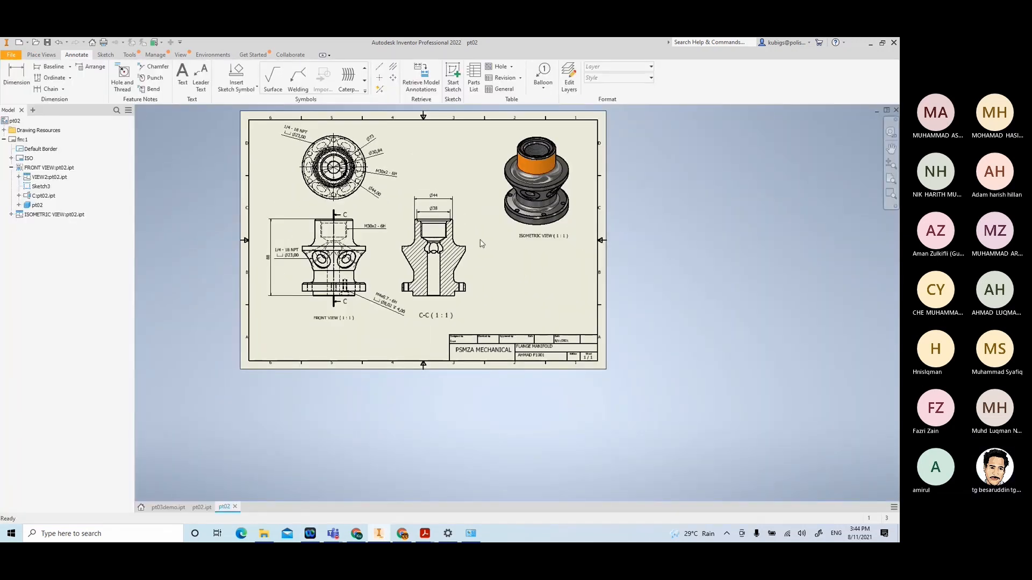
scroll(542, 319, "up", 1)
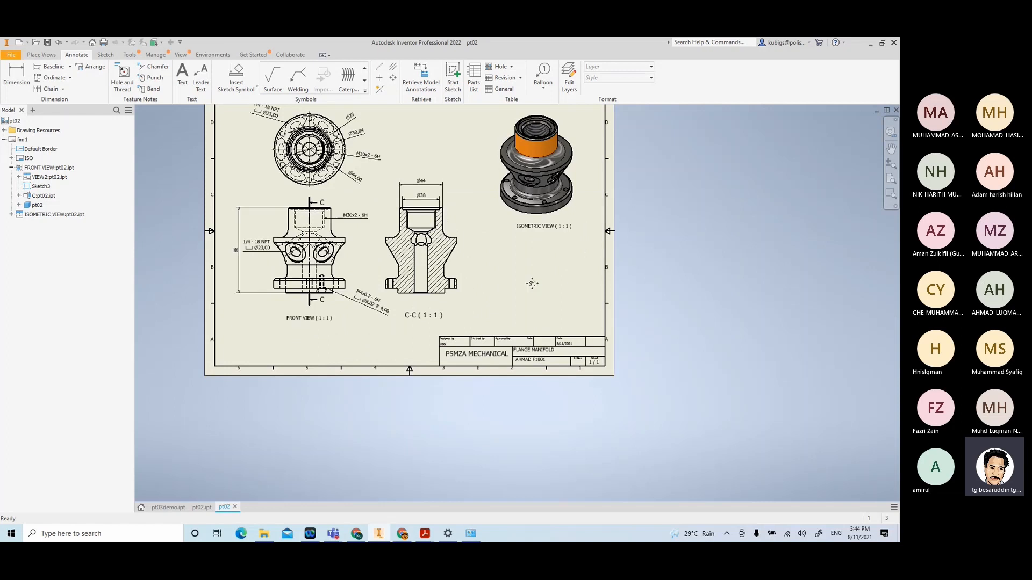
middle_click_drag(532, 283, 557, 347)
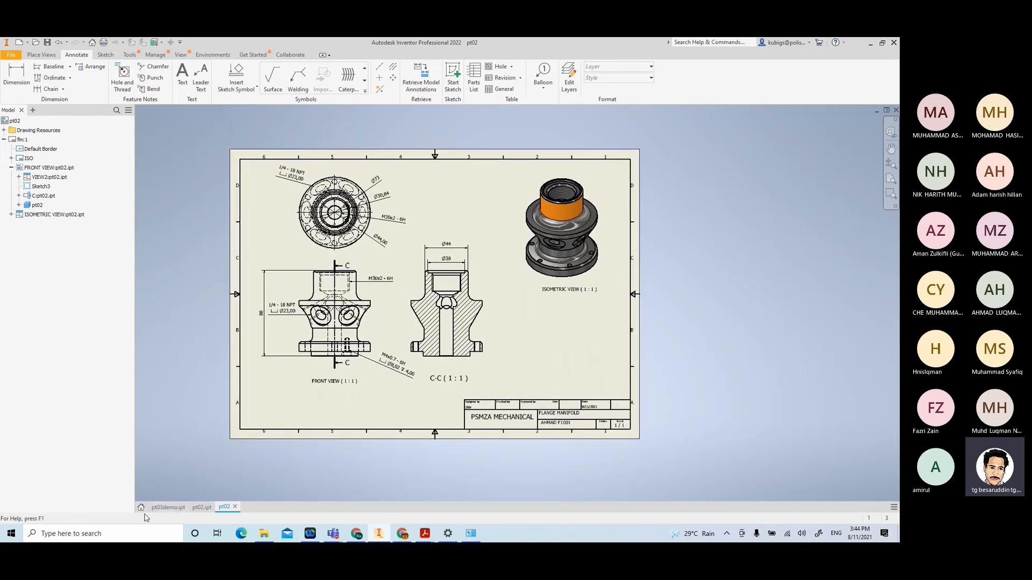
left_click(202, 508)
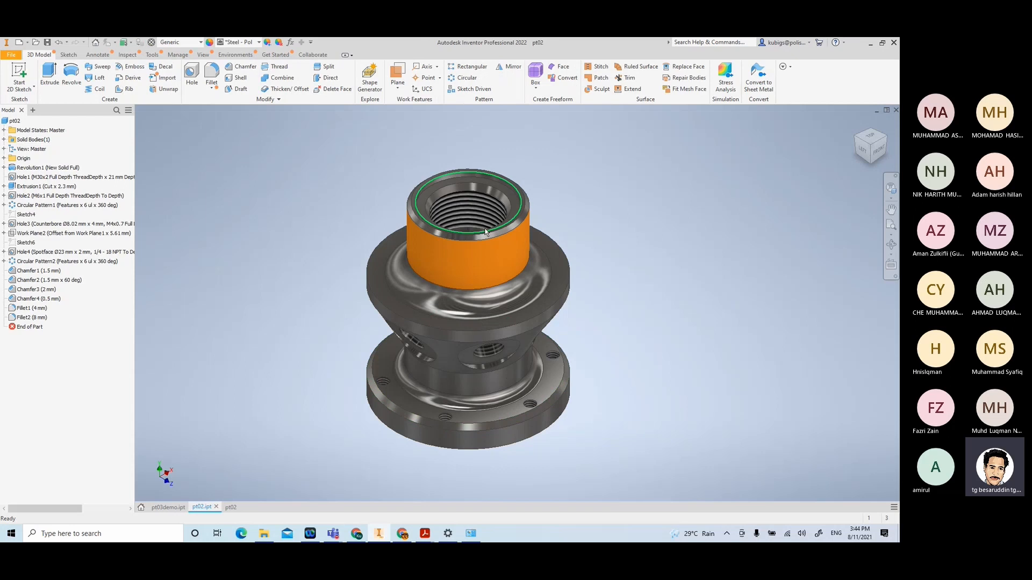
mouse_move(499, 245)
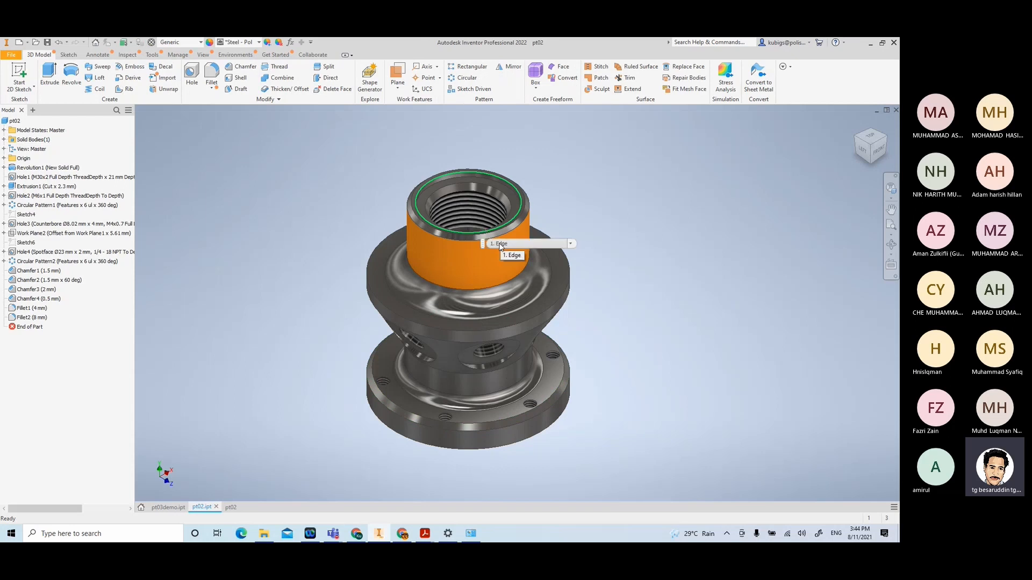
left_click(230, 507)
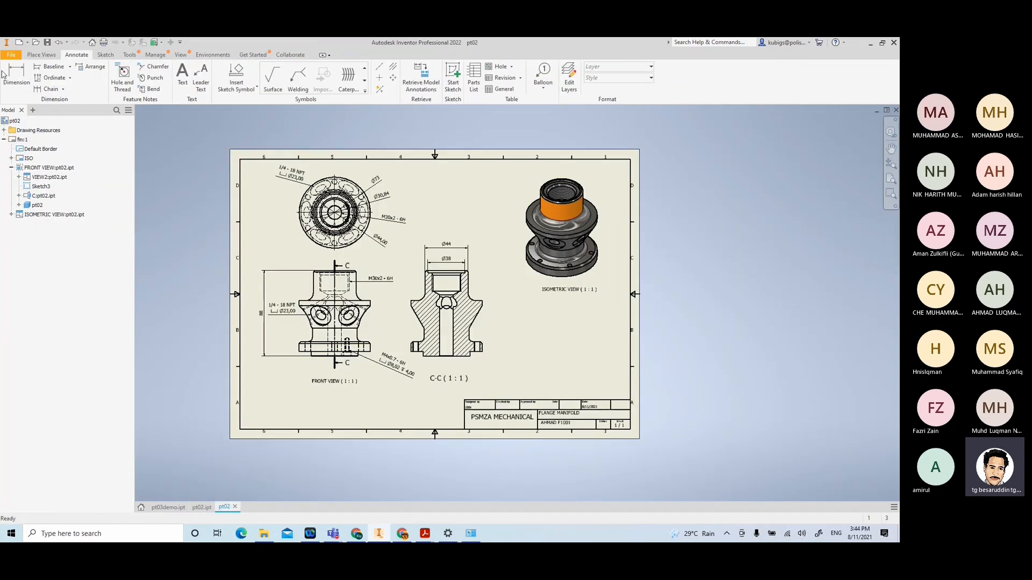
Export the drawing as PDF, renaming pt02 to pt02DWG before saving
left_click(11, 56)
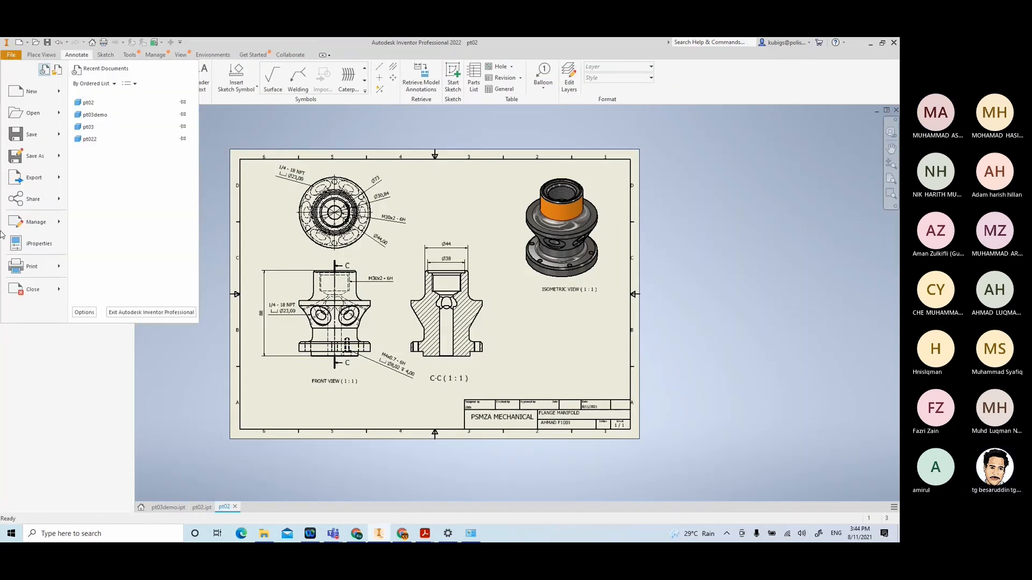
left_click(46, 185)
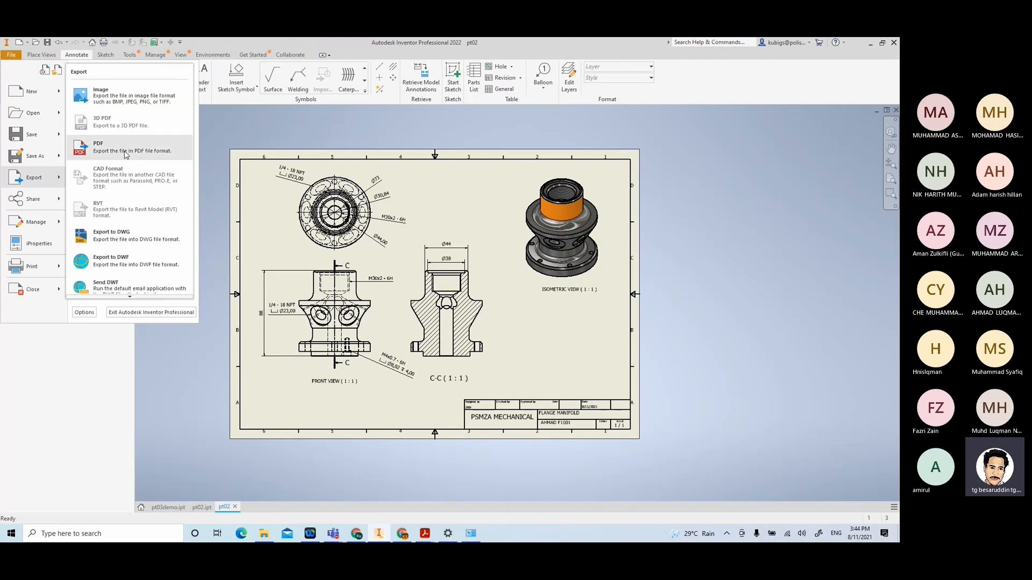
left_click(126, 152)
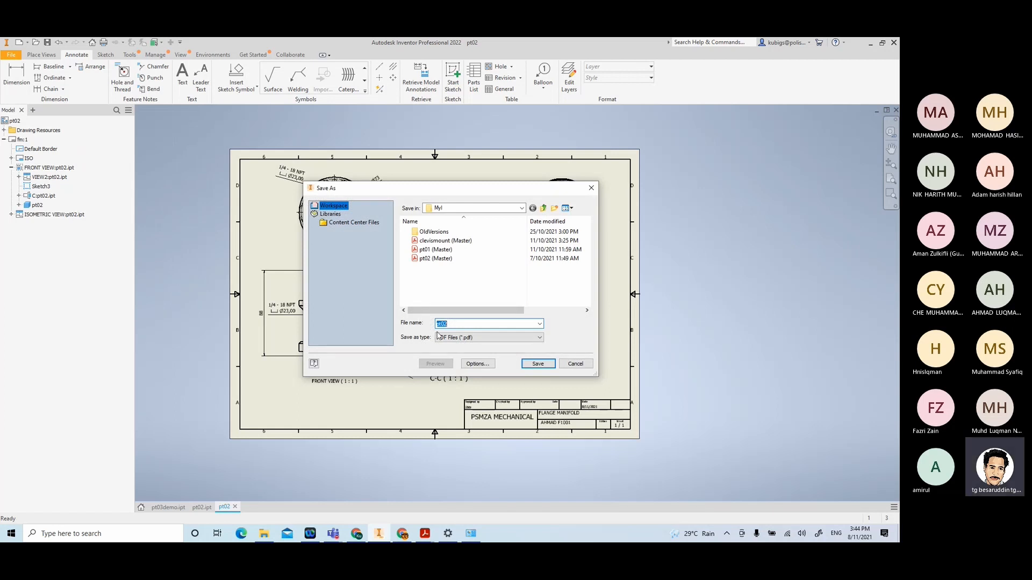
left_click(460, 326)
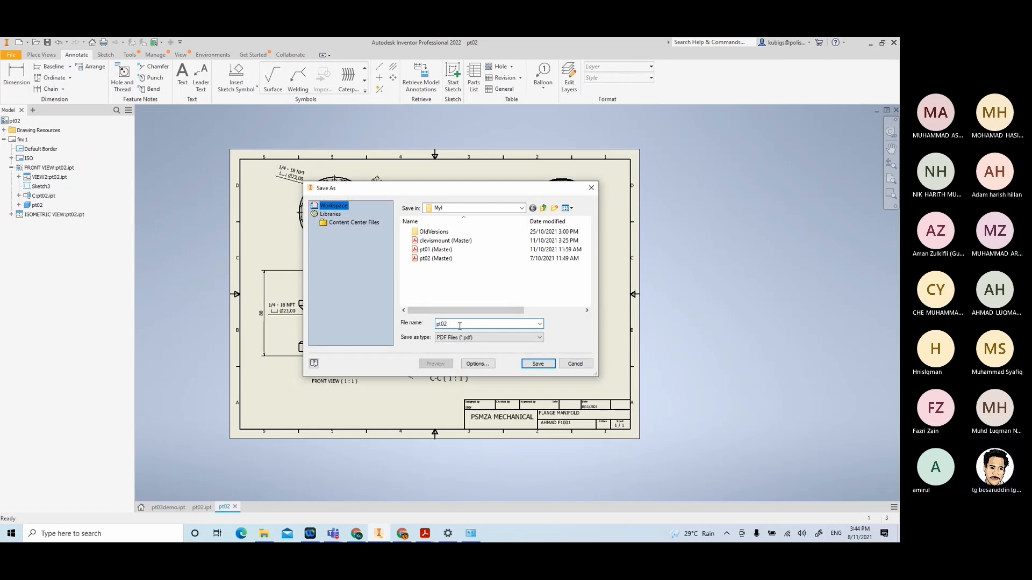
type("DWG")
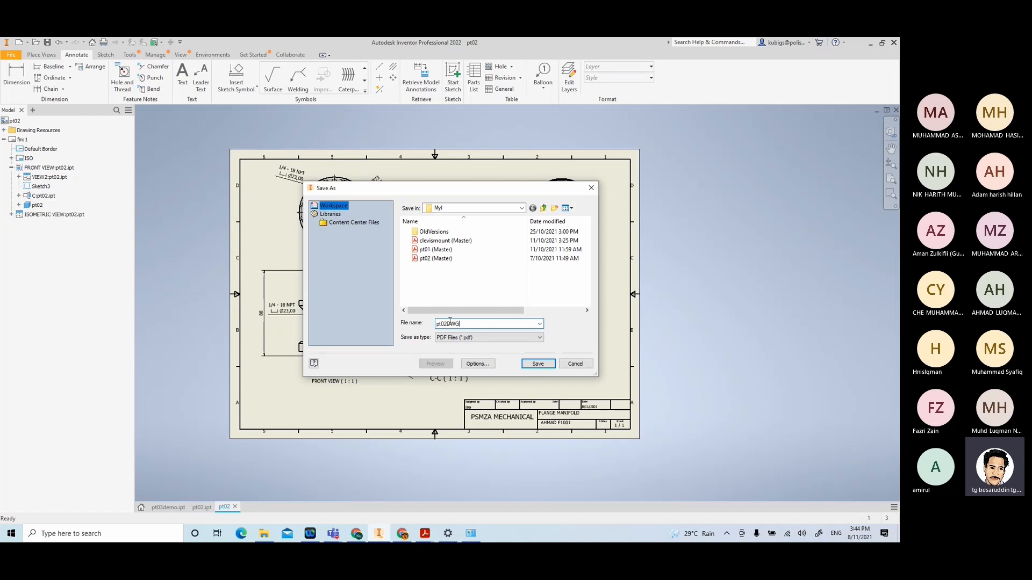
left_click(535, 365)
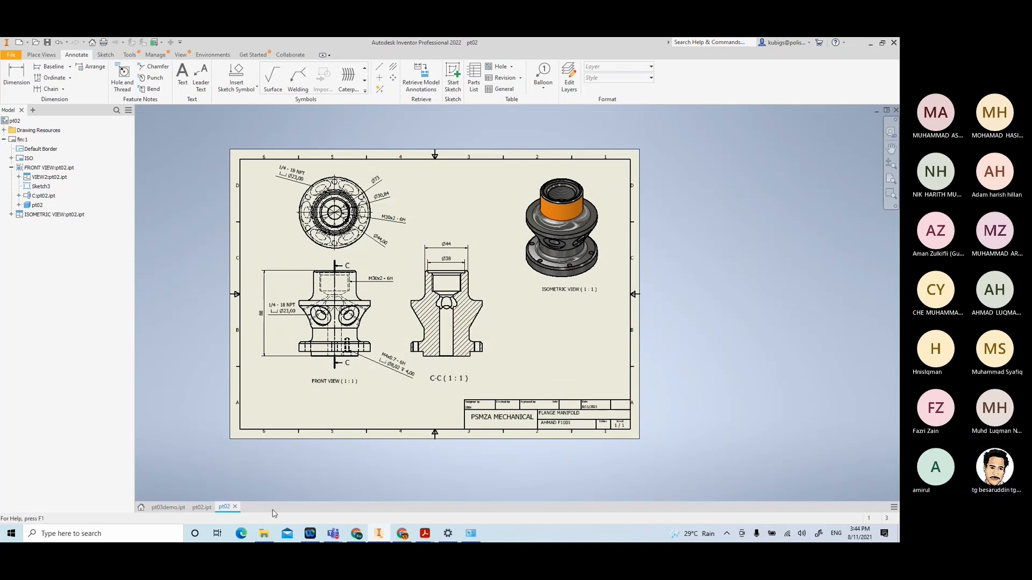
In File Explorer, open the MyI folder and select the pt02DWG PDF
left_click(265, 535)
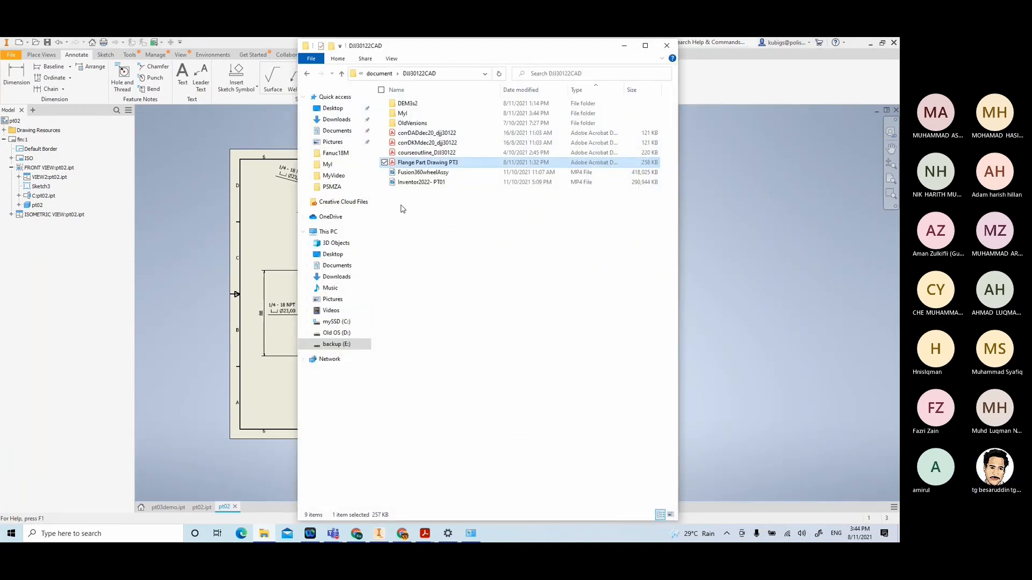
double_click(407, 115)
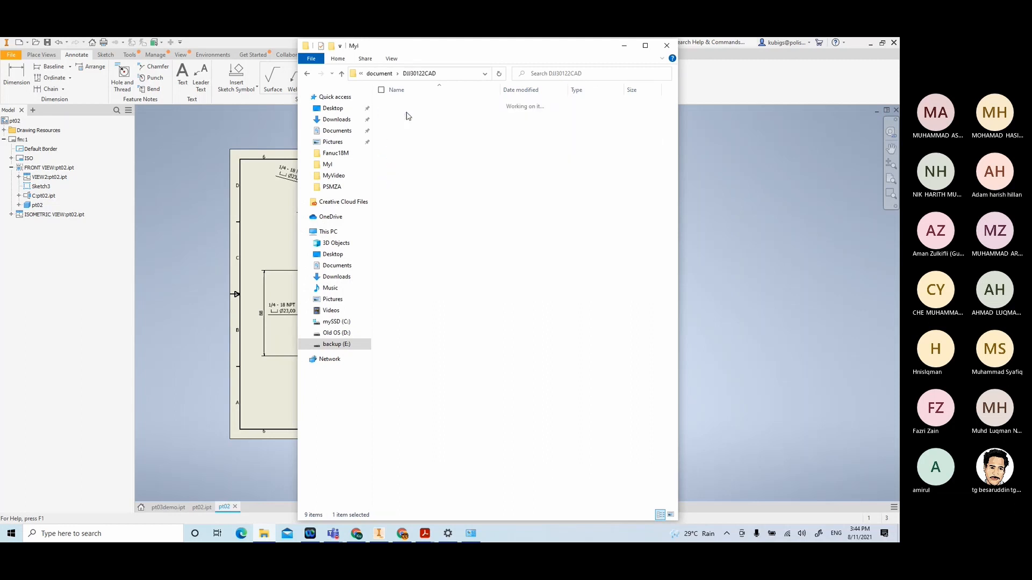
left_click(411, 183)
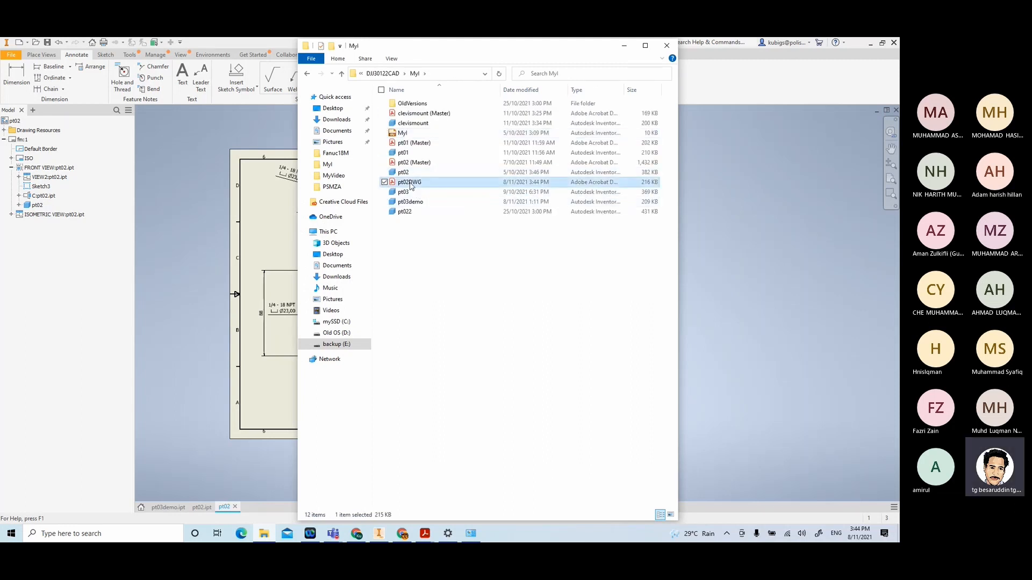